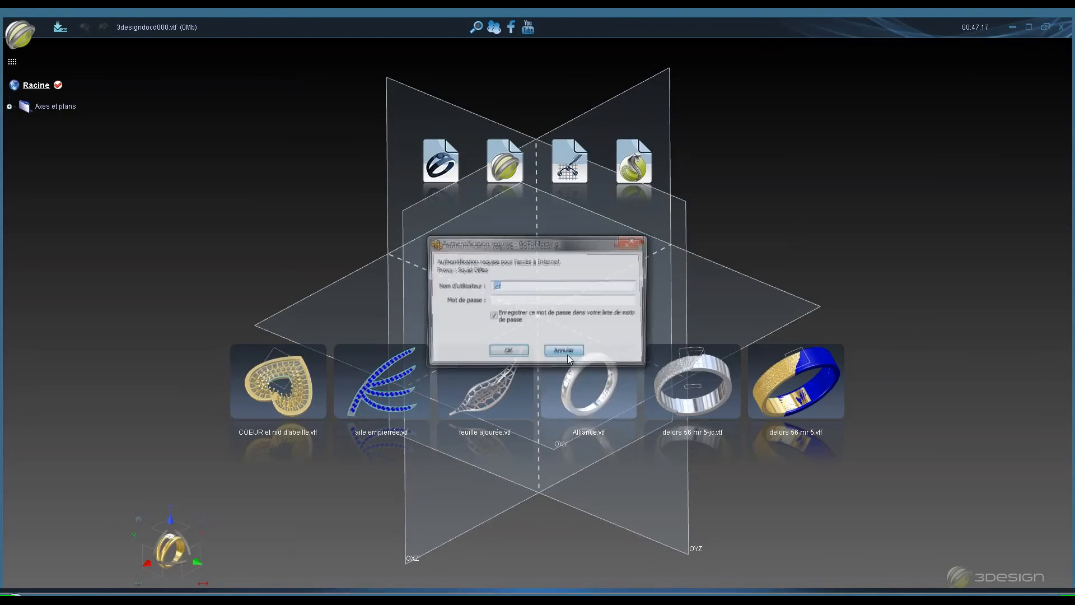
- Cancel the internet authentication request dialog
{"action": "left_click", "coordinate": [566, 353]}
{"action": "left_click", "coordinate": [573, 351]}
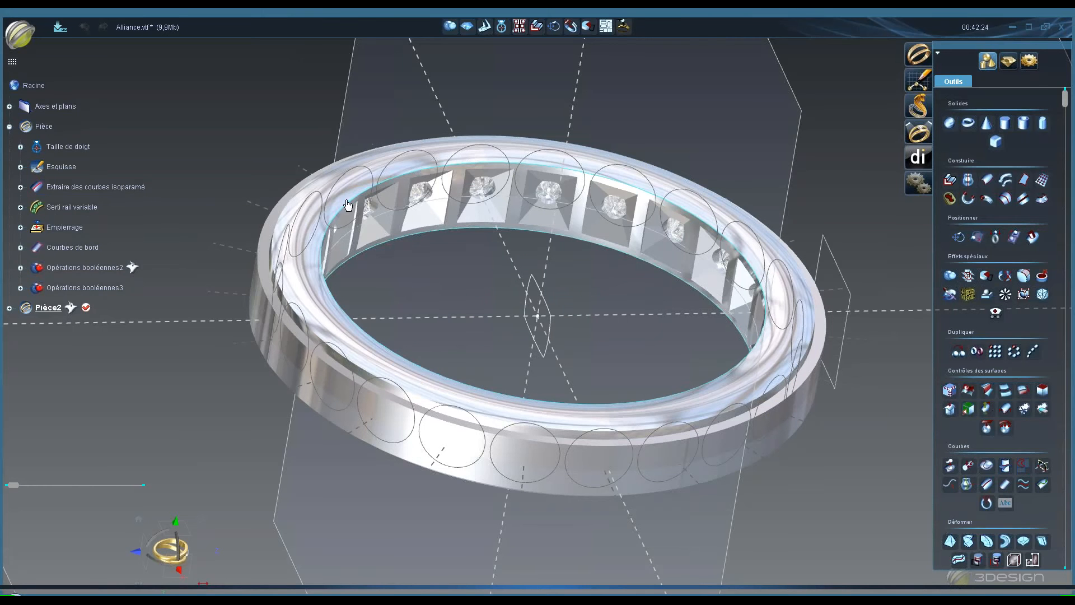
- Hide the Opérations booléennes3 element so only the ring's stones remain visible
{"action": "double_click", "coordinate": [80, 206]}
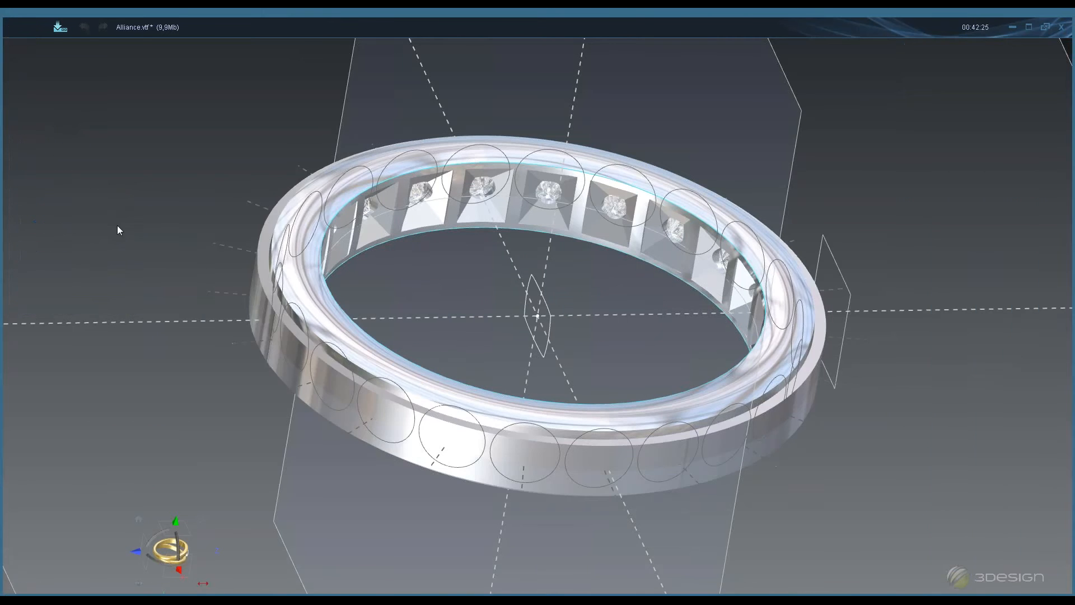
{"action": "mouse_move", "coordinate": [544, 310]}
{"action": "middle_mouse_down"}
{"action": "mouse_move", "coordinate": [416, 402]}
{"action": "mouse_move", "coordinate": [257, 269]}
{"action": "middle_mouse_up"}
{"action": "middle_click_drag", "start_coordinate": [619, 154], "coordinate": [629, 80]}
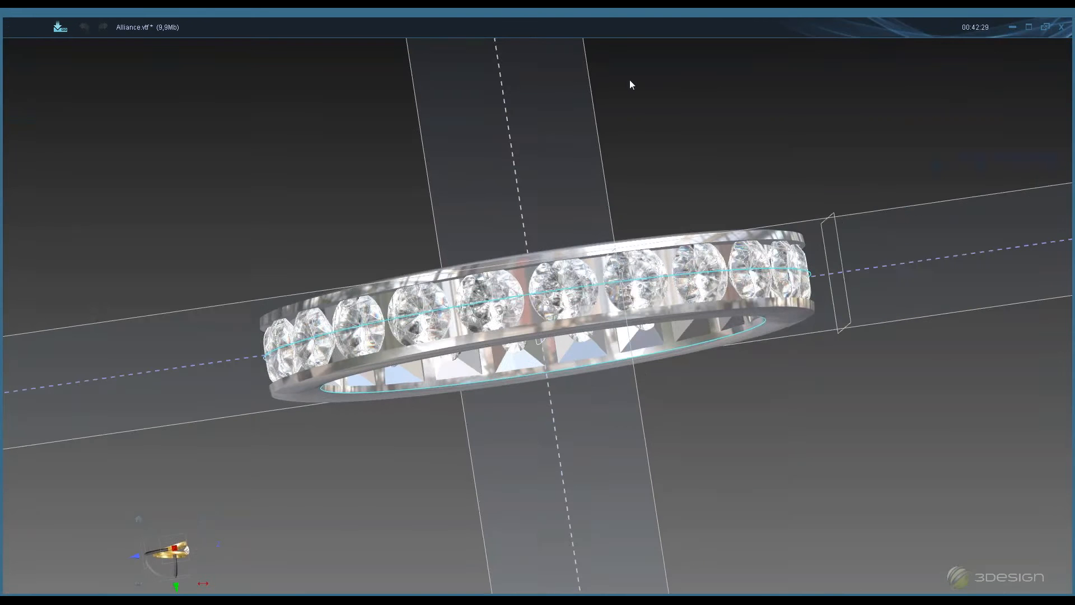
{"action": "middle_click_drag", "start_coordinate": [663, 369], "coordinate": [462, 248]}
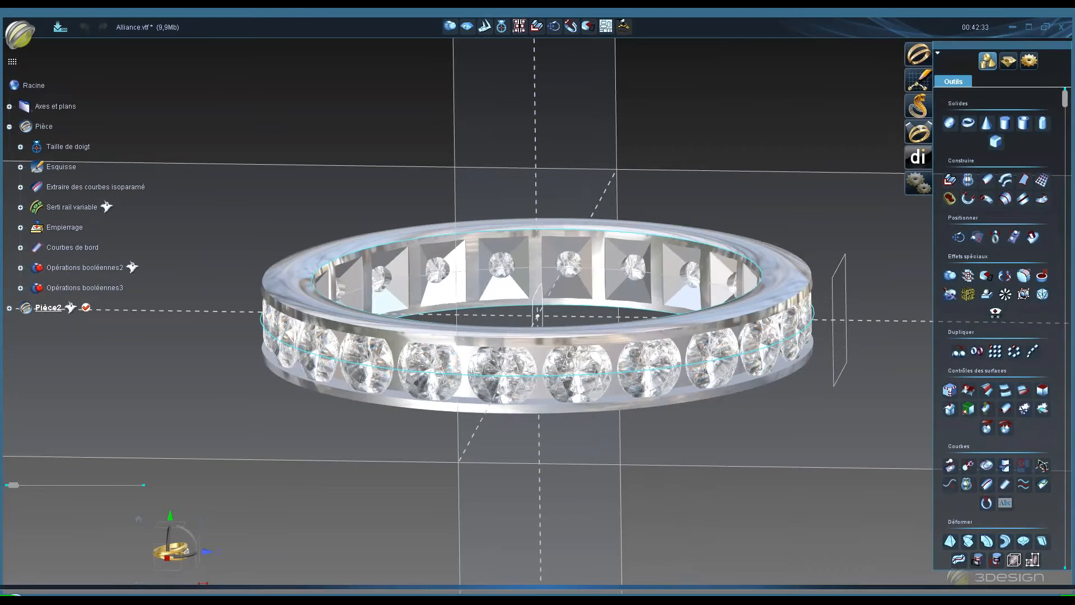
{"action": "middle_click_drag", "start_coordinate": [594, 188], "coordinate": [486, 271]}
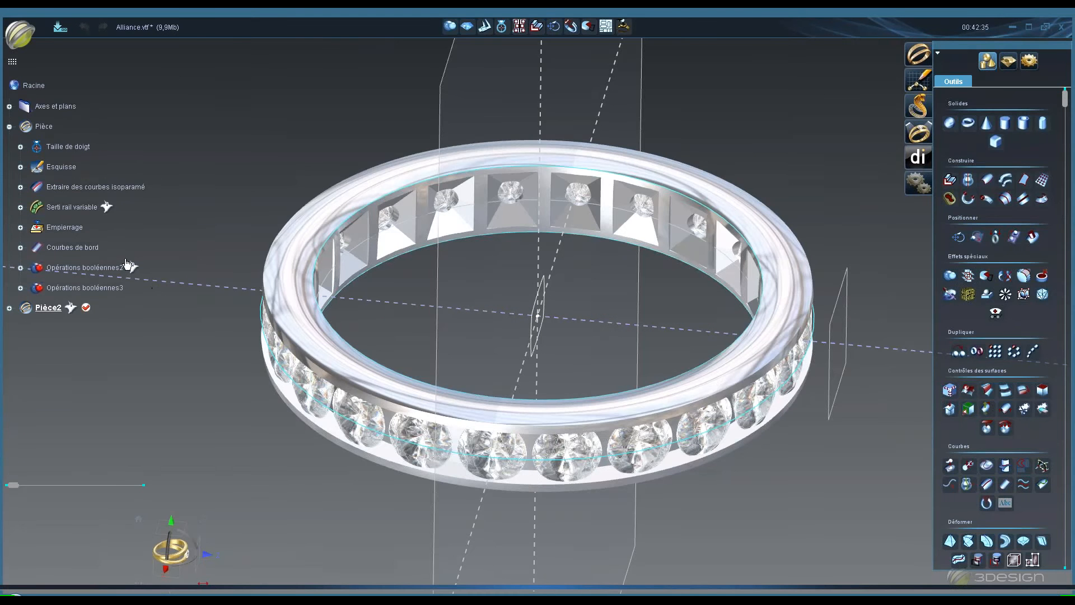
{"action": "right_click", "coordinate": [92, 288]}
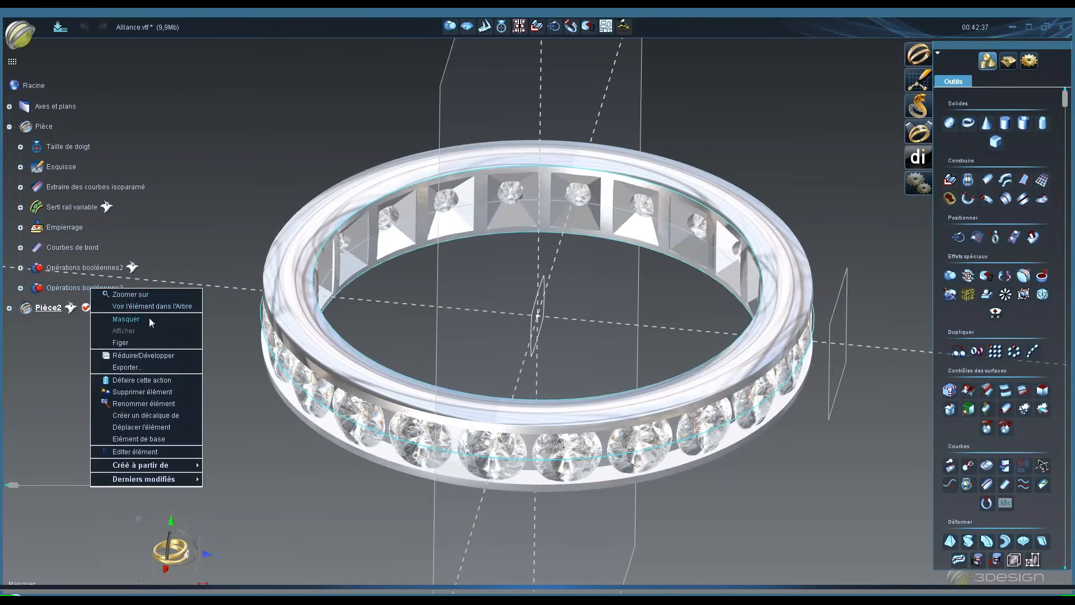
{"action": "left_click", "coordinate": [149, 318]}
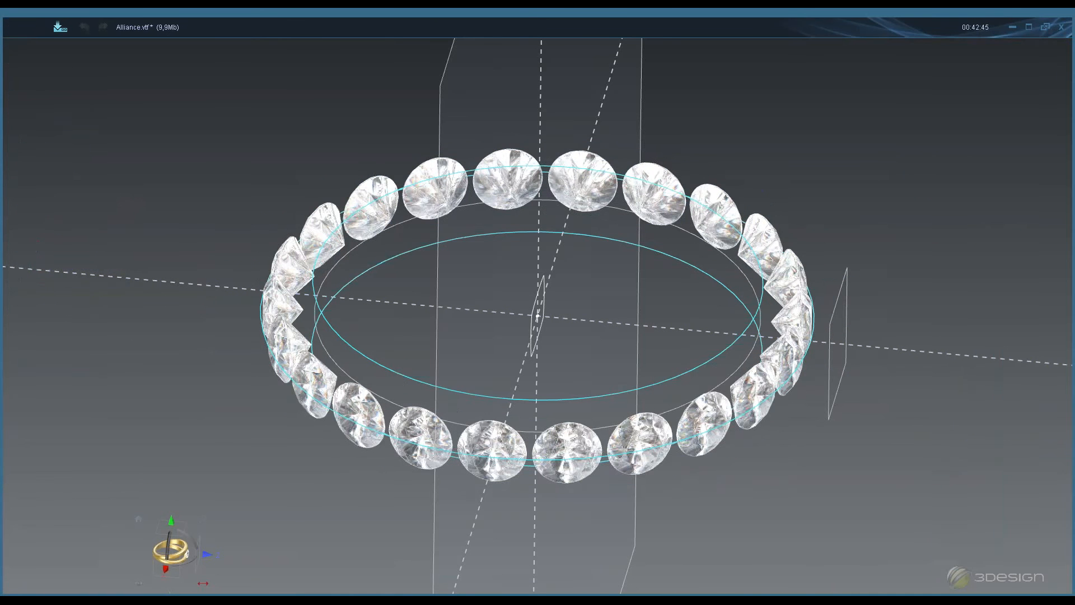
- Show the reference objects of Opérations booléennes2, revealing the multiple drilling cutters
{"action": "right_click", "coordinate": [62, 307]}
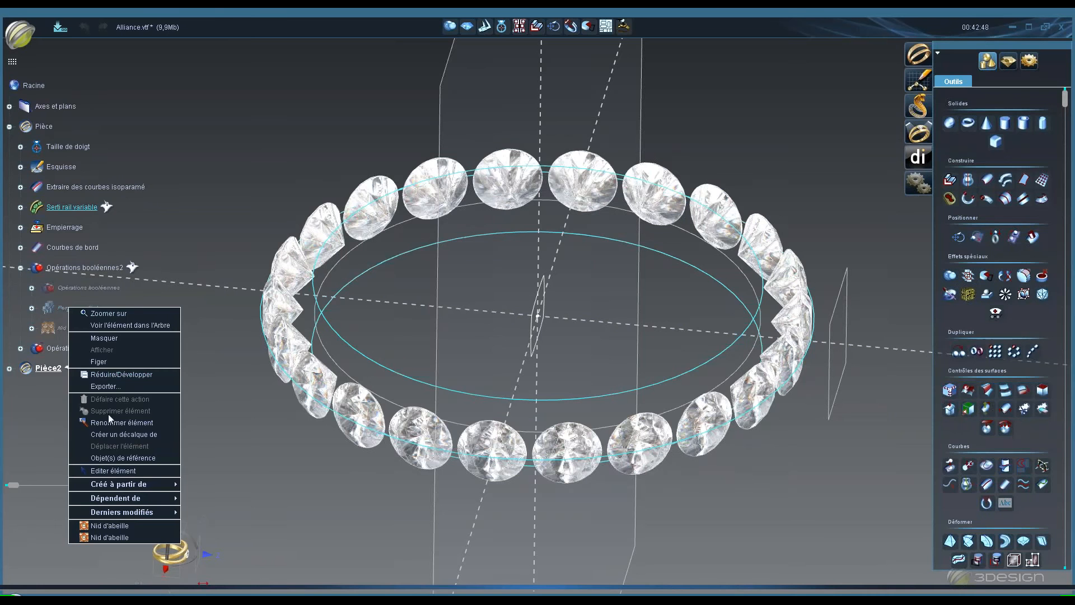
{"action": "left_click", "coordinate": [123, 458]}
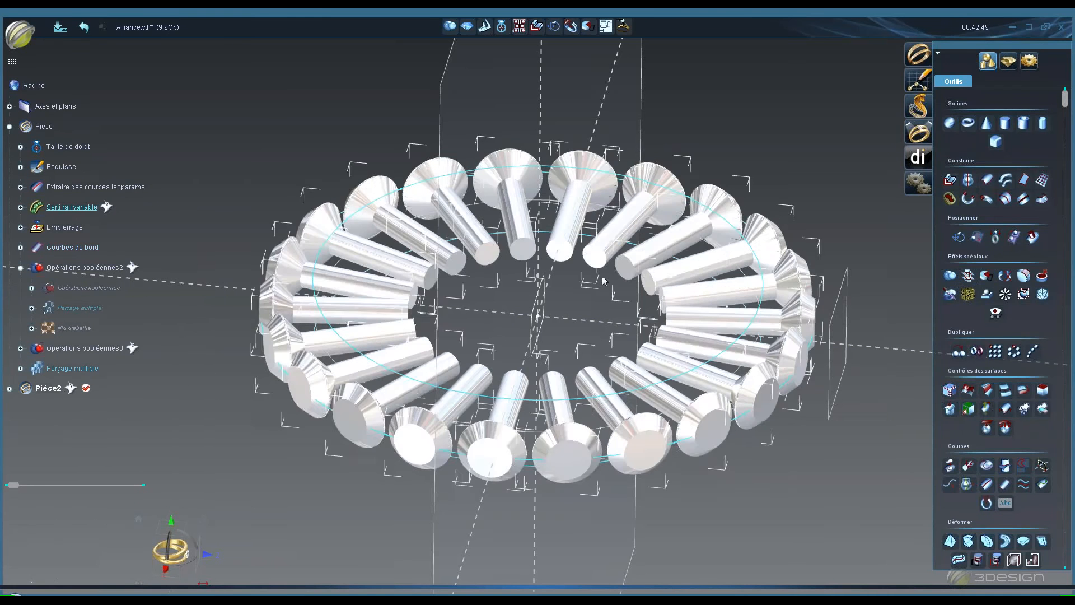
{"action": "middle_click_drag", "start_coordinate": [560, 235], "coordinate": [576, 336]}
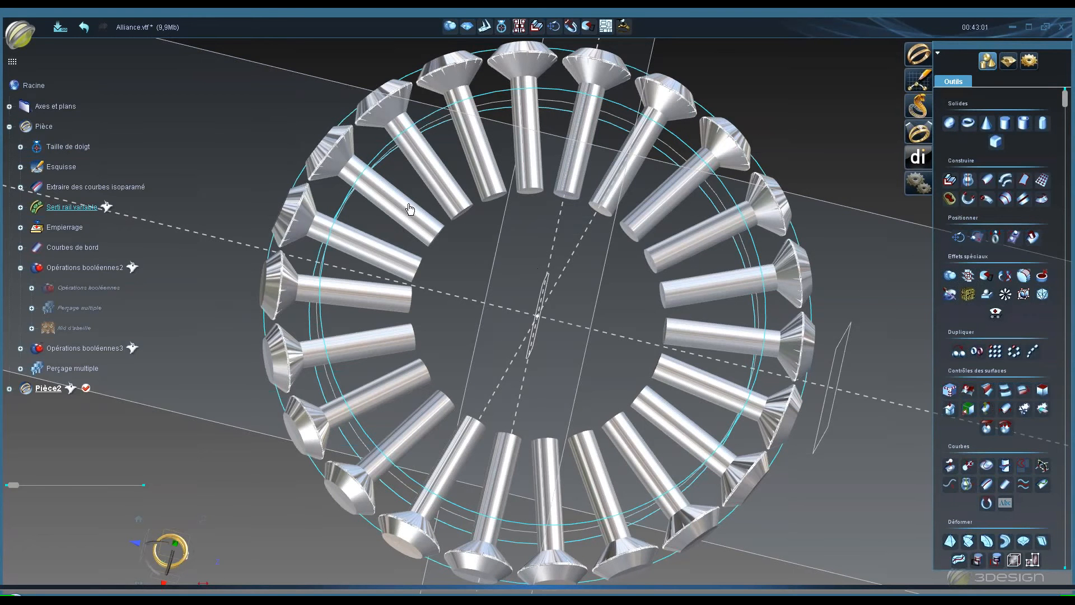
{"action": "middle_click_drag", "start_coordinate": [501, 327], "coordinate": [456, 210]}
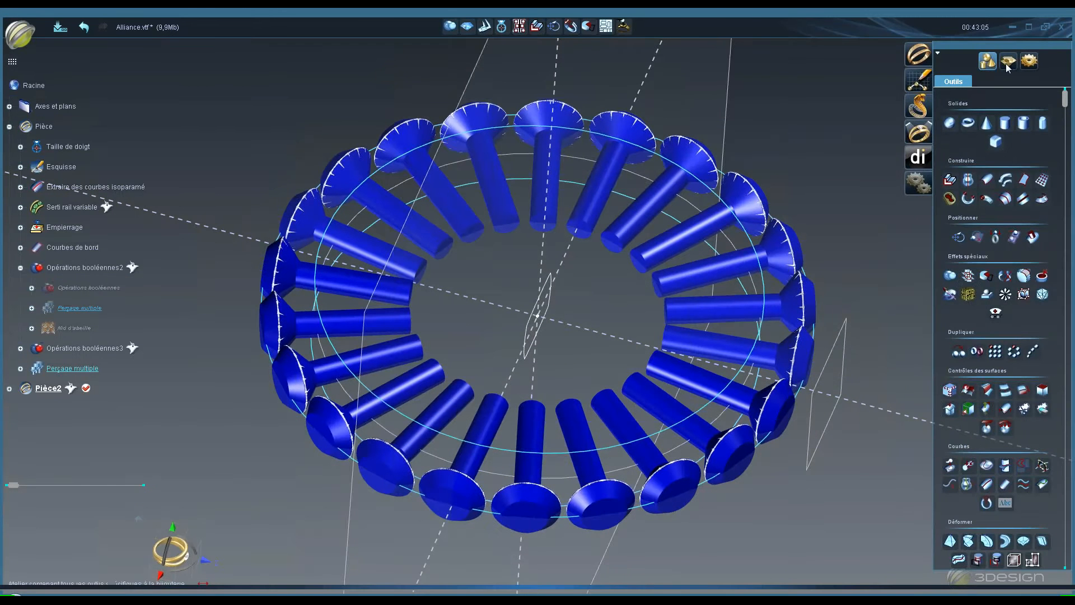
- Start the Nid d'abeille honeycomb setting tool from the setting tools
{"action": "left_click", "coordinate": [1009, 61]}
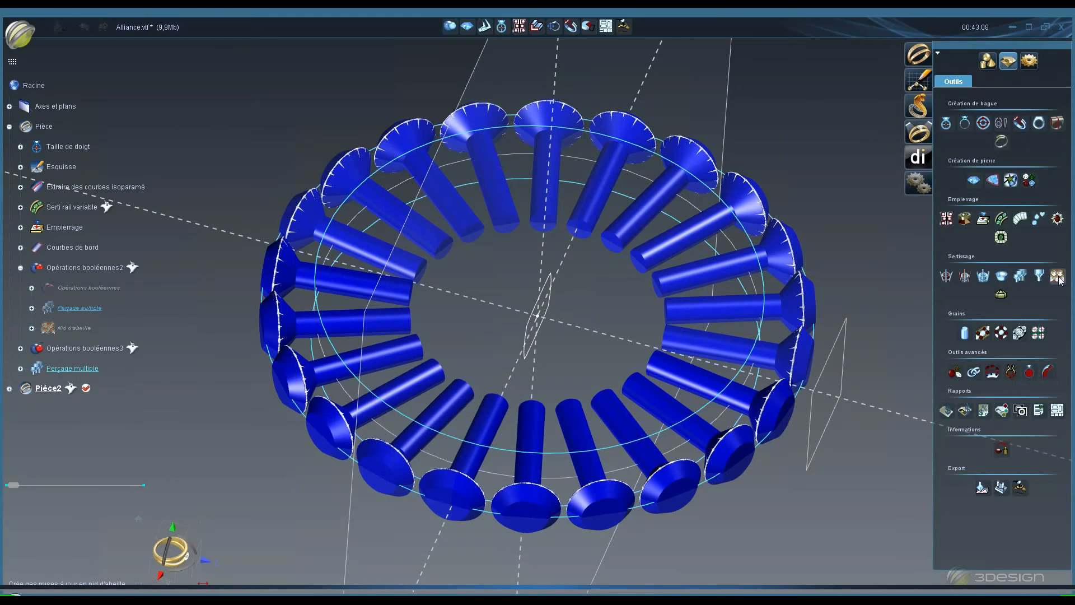
{"action": "left_click", "coordinate": [1057, 276]}
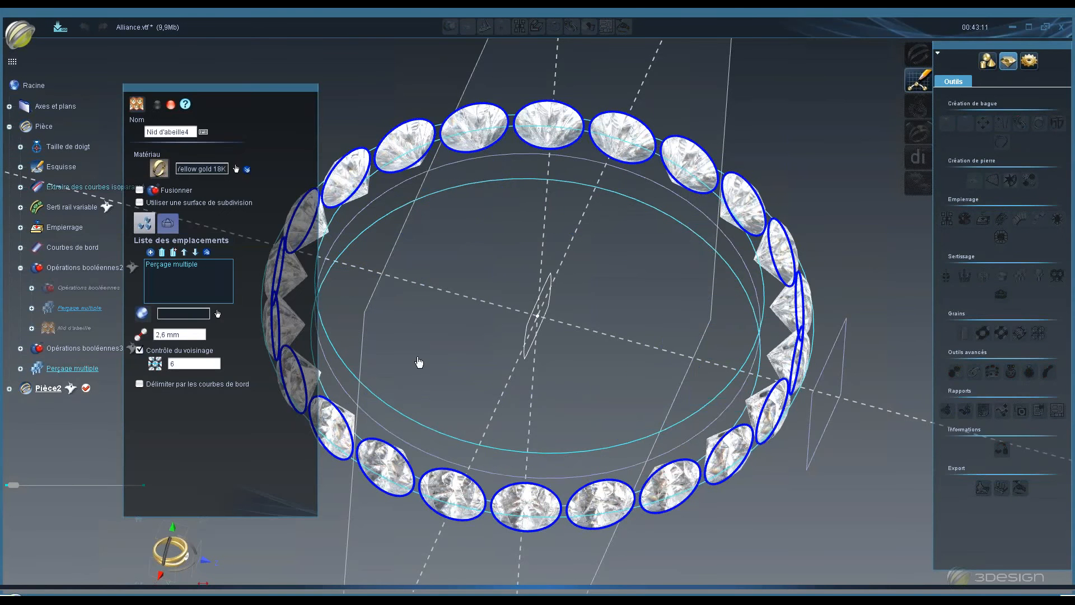
{"action": "middle_click_drag", "start_coordinate": [540, 281], "coordinate": [582, 197]}
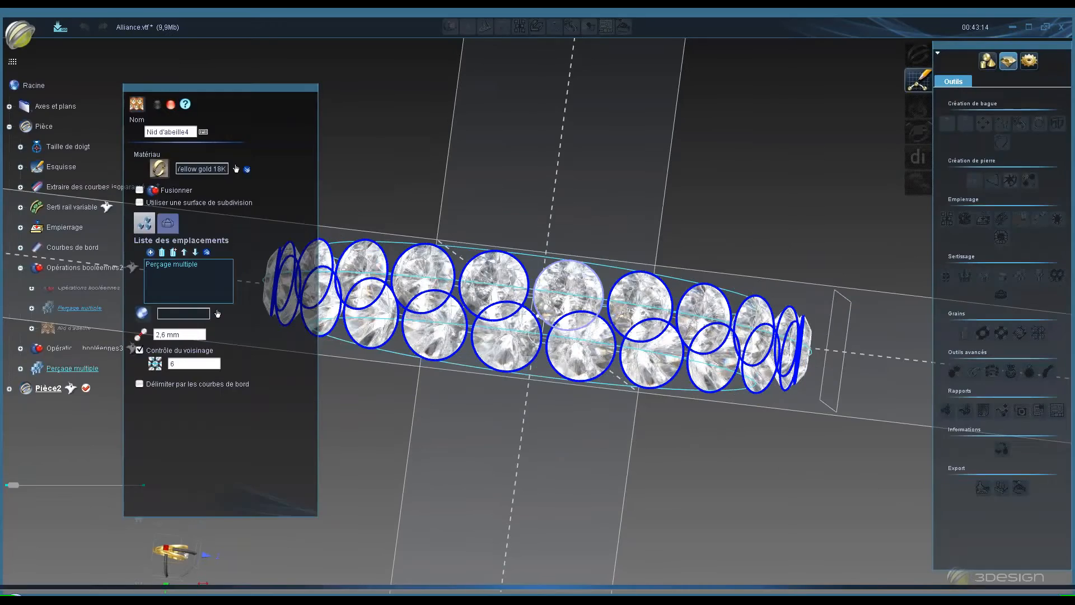
{"action": "middle_click_drag", "start_coordinate": [582, 324], "coordinate": [613, 258]}
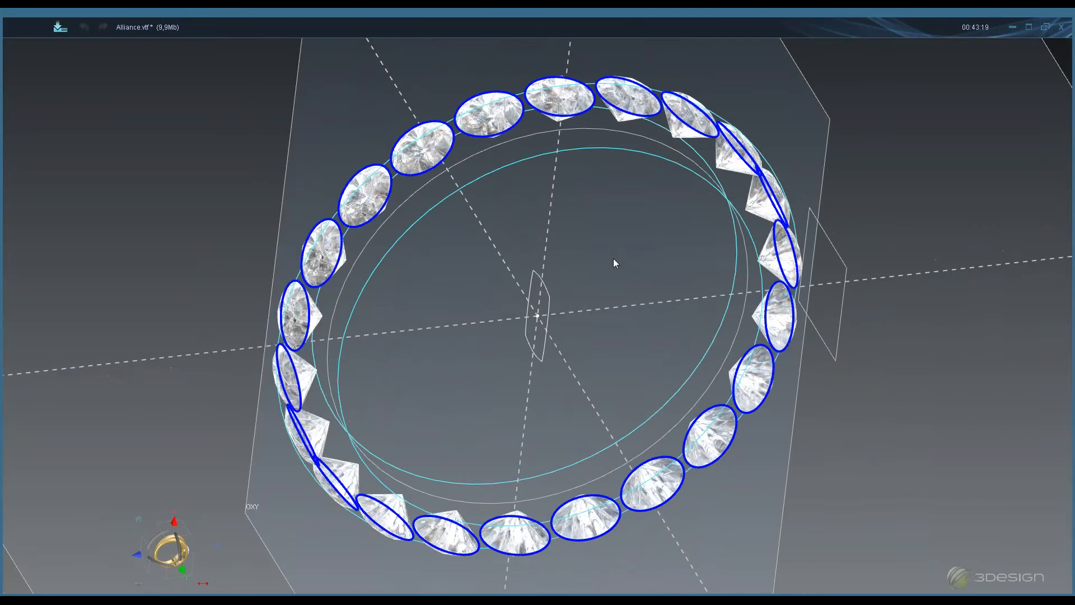
{"action": "left_click", "coordinate": [407, 174]}
{"action": "left_click", "coordinate": [418, 179]}
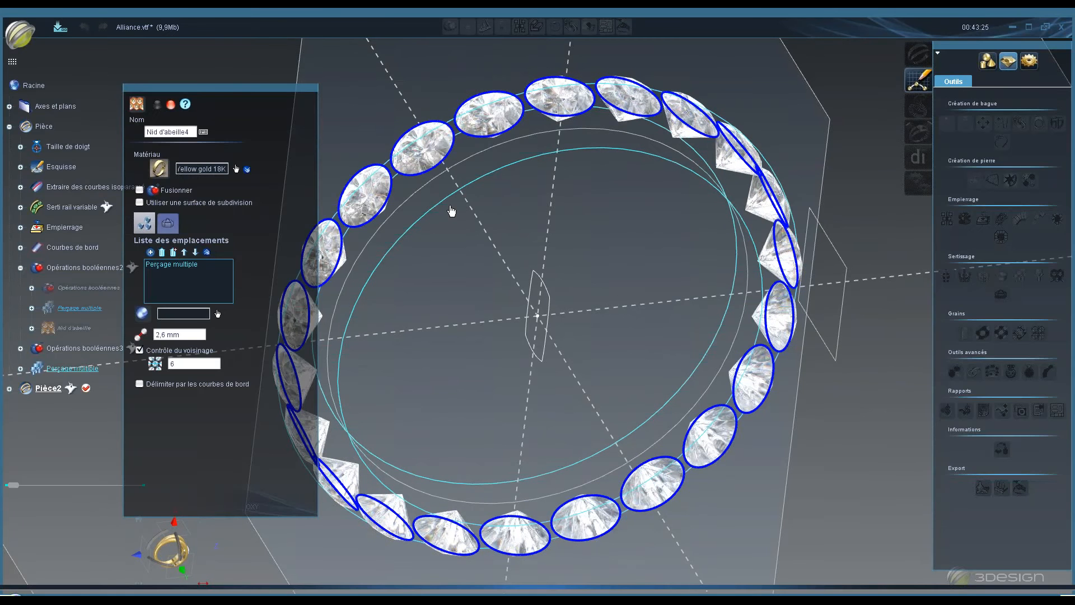
- Pick Assistant Balayage as the honeycomb's support object
{"action": "left_click", "coordinate": [187, 316]}
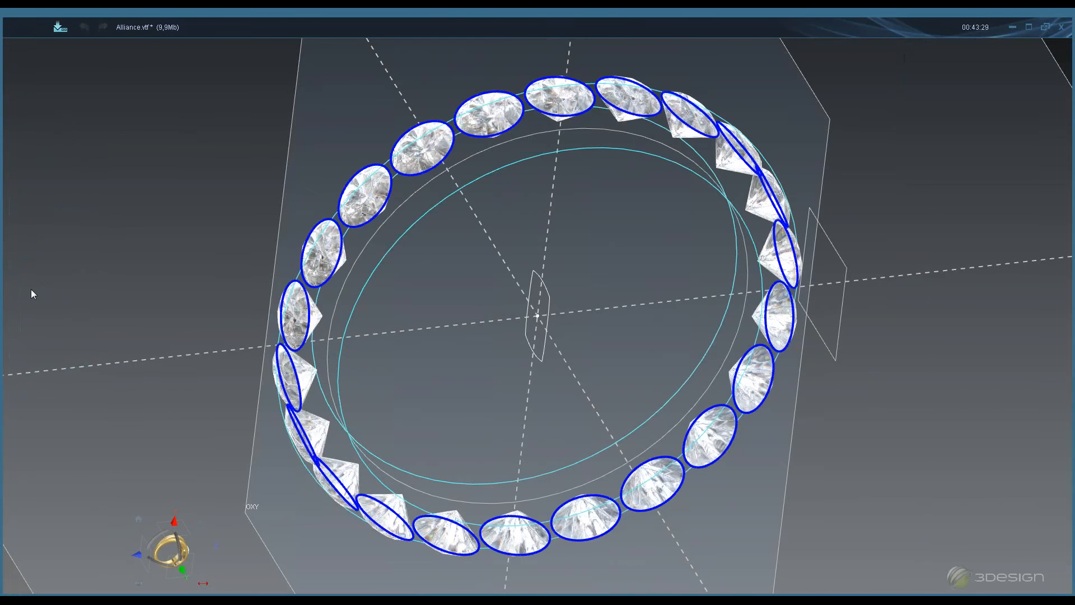
{"action": "left_click_drag", "start_coordinate": [249, 92], "coordinate": [317, 77]}
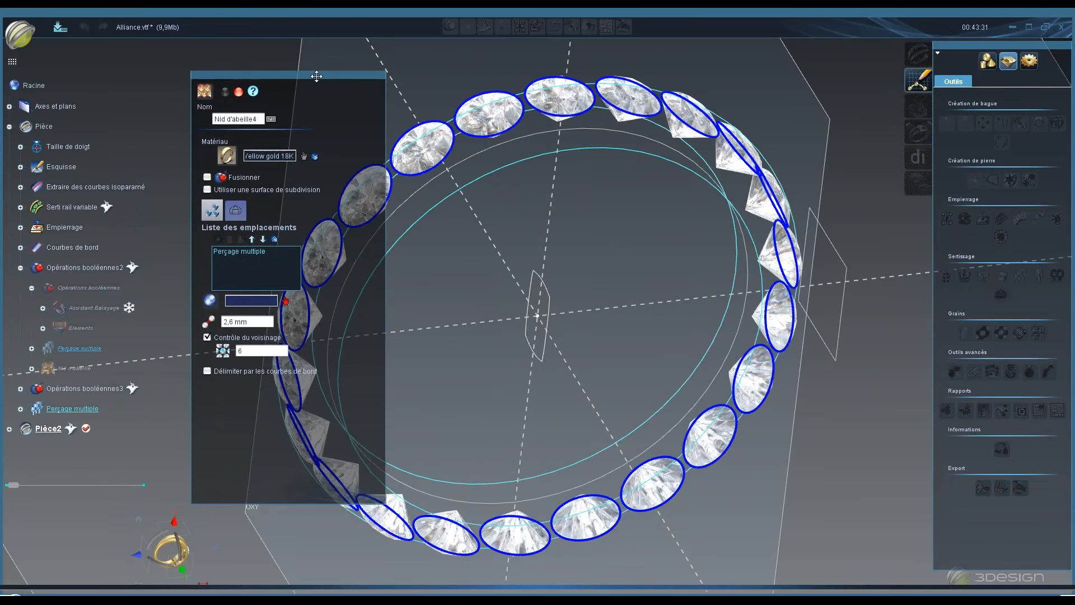
{"action": "left_click", "coordinate": [97, 307]}
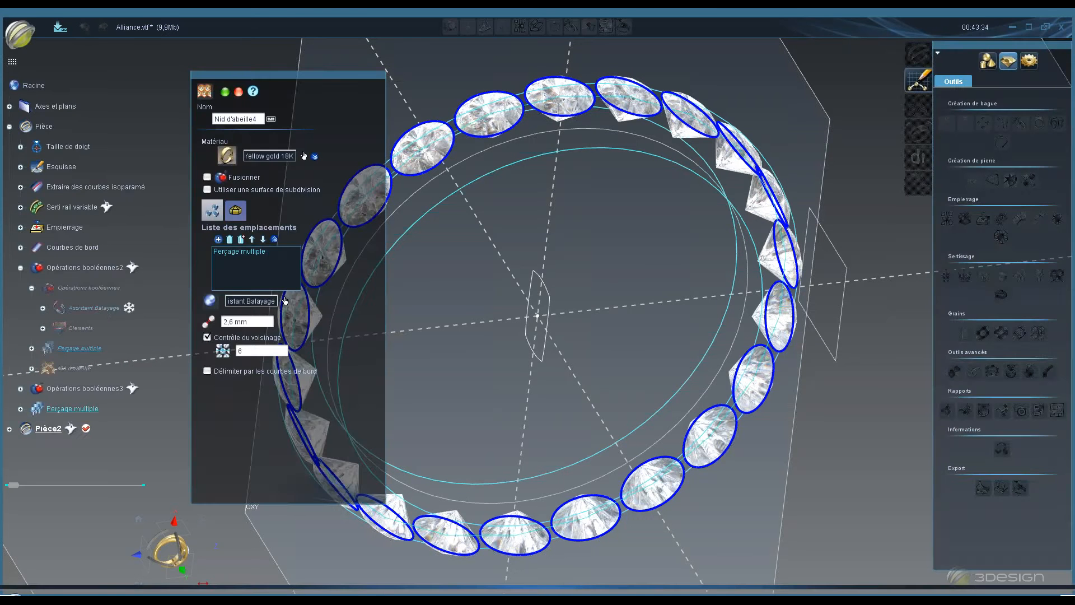
- Hide the Courbes de bord and Extraire des courbes isoparamé elements
{"action": "middle_click_drag", "start_coordinate": [573, 196], "coordinate": [579, 303]}
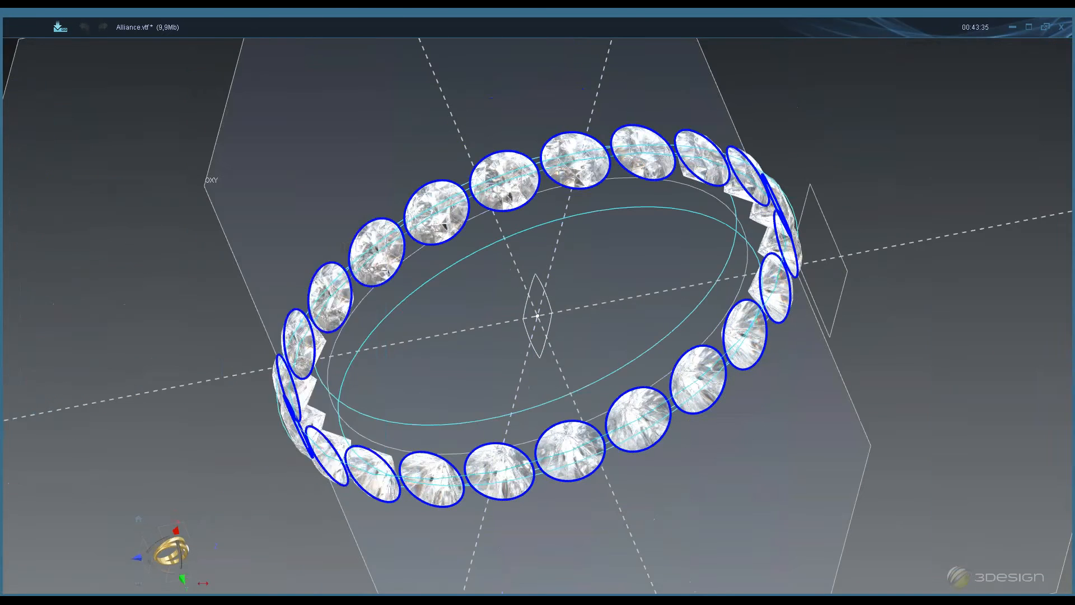
{"action": "right_click", "coordinate": [93, 247]}
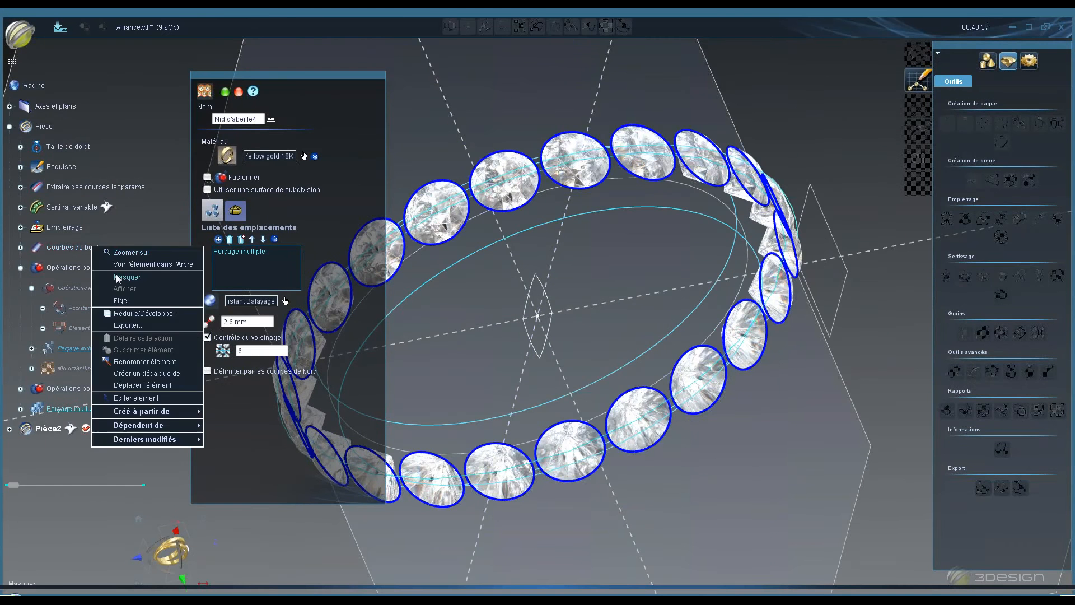
{"action": "left_click", "coordinate": [117, 276]}
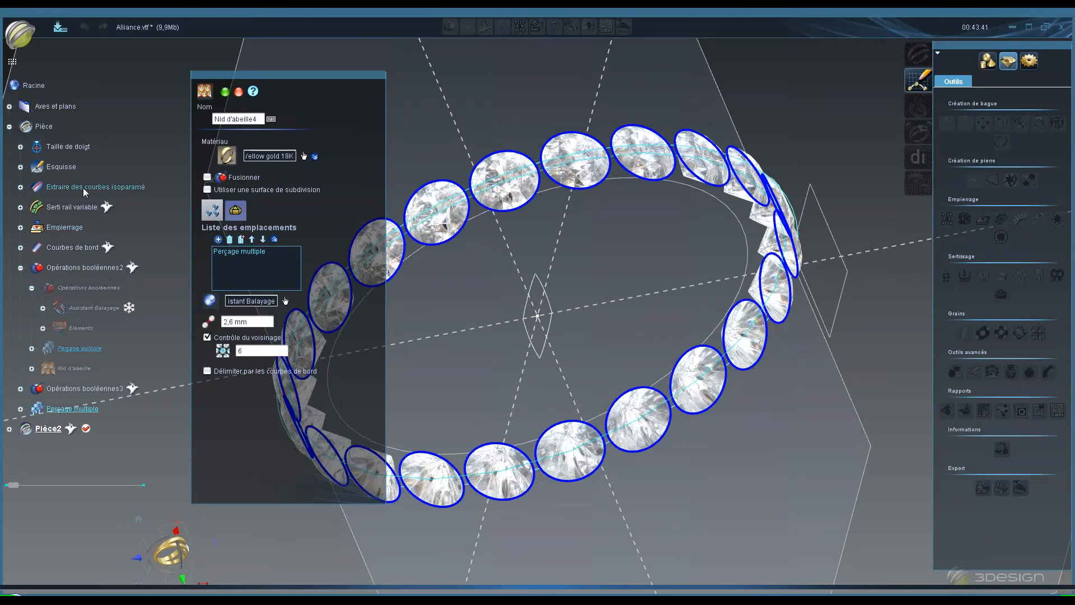
{"action": "right_click", "coordinate": [86, 187]}
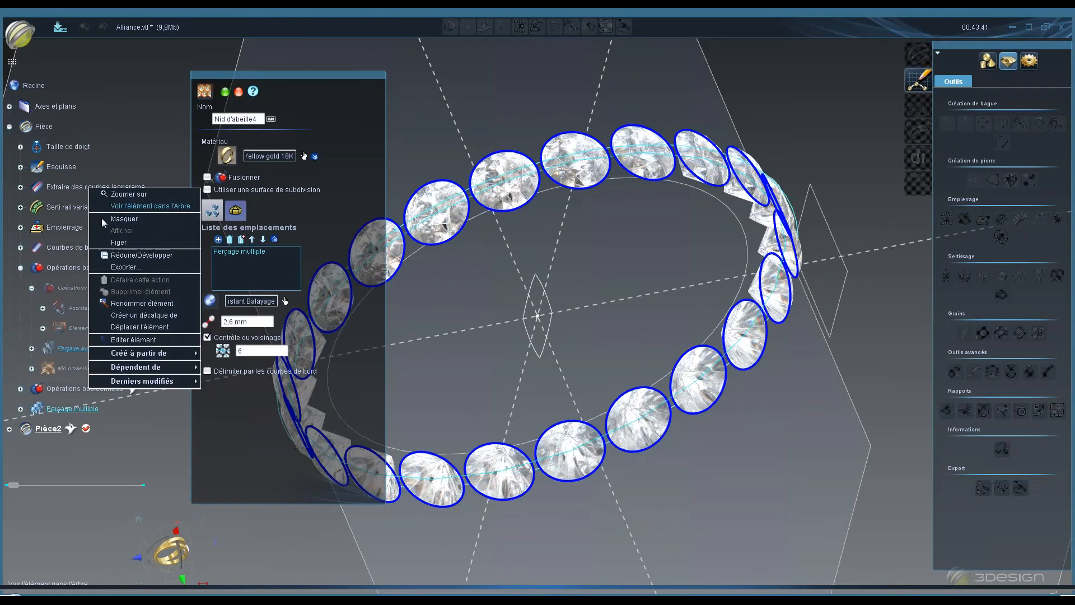
{"action": "left_click", "coordinate": [103, 220]}
- Switch the honeycomb panel to its sizing and depth parameters
{"action": "middle_click_drag", "start_coordinate": [550, 298], "coordinate": [595, 281]}
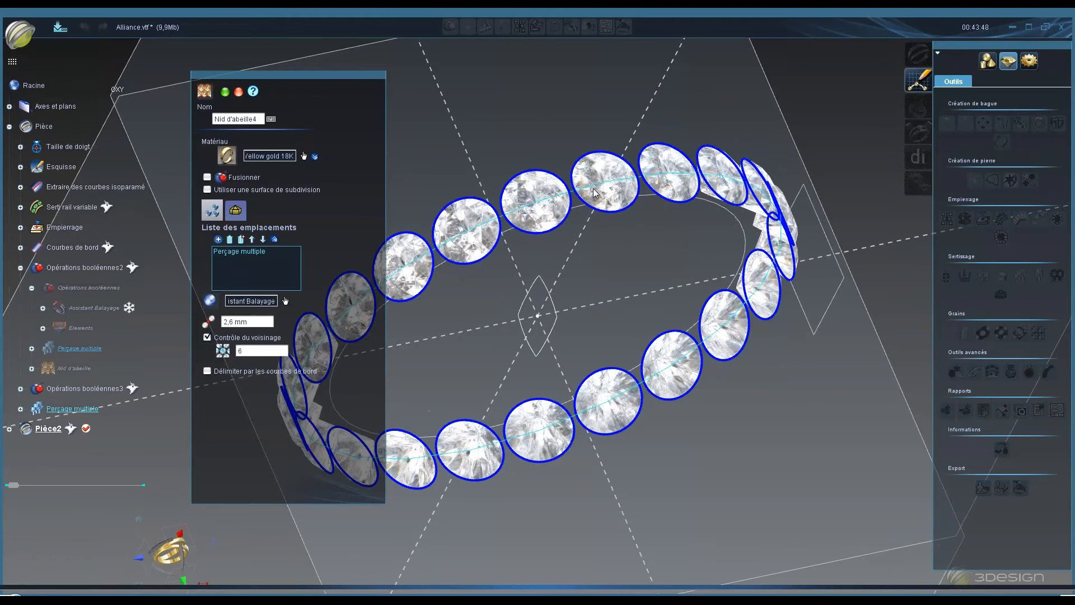
{"action": "mouse_move", "coordinate": [595, 193]}
{"action": "middle_mouse_down"}
{"action": "mouse_move", "coordinate": [674, 257]}
{"action": "mouse_move", "coordinate": [598, 178]}
{"action": "middle_mouse_up"}
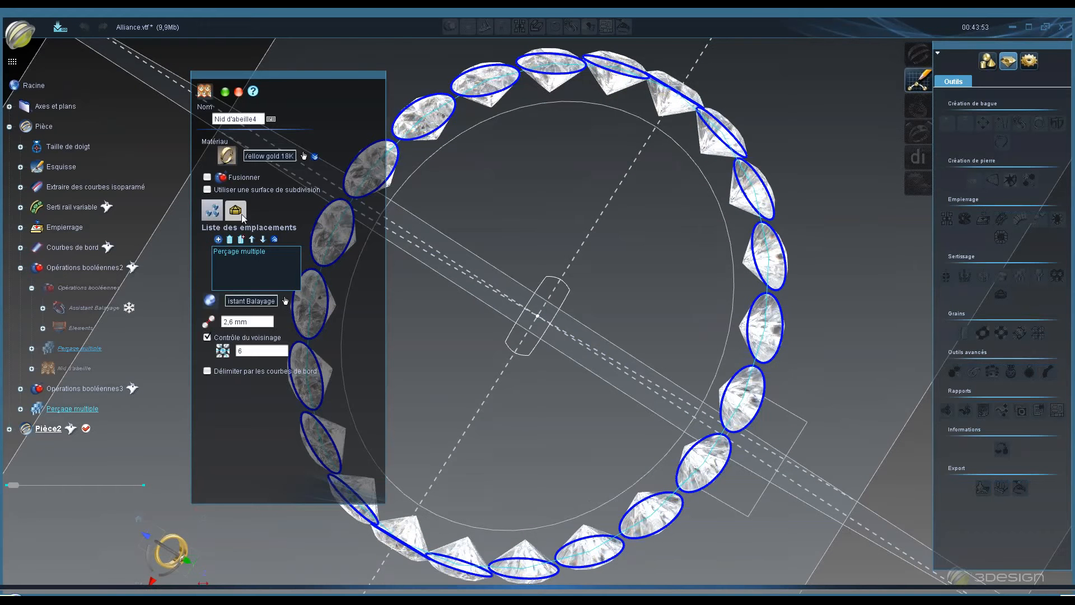
{"action": "left_click", "coordinate": [242, 215]}
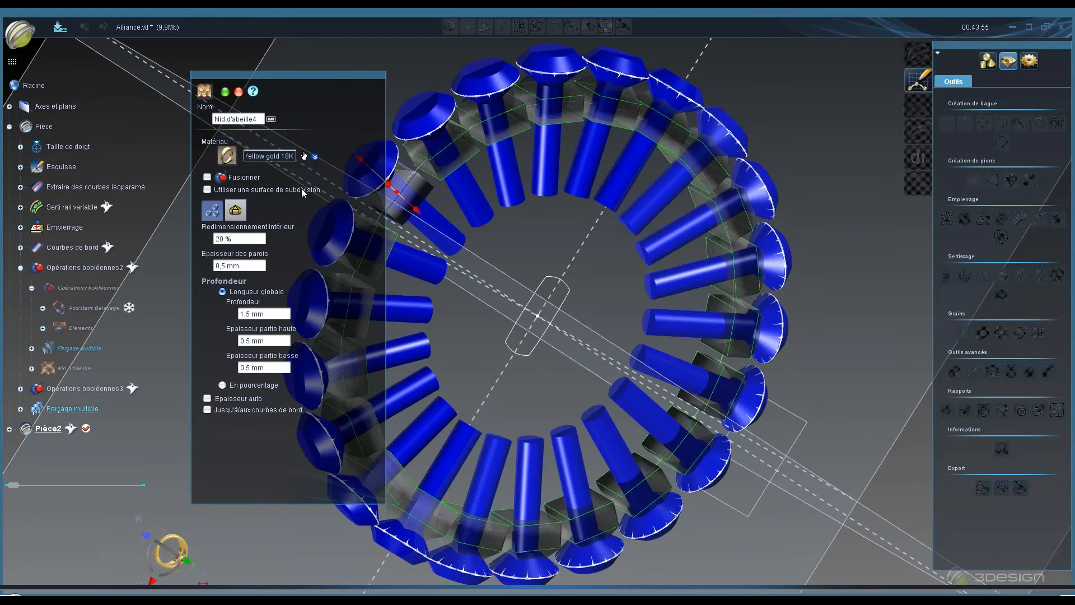
{"action": "middle_click_drag", "start_coordinate": [500, 204], "coordinate": [452, 178]}
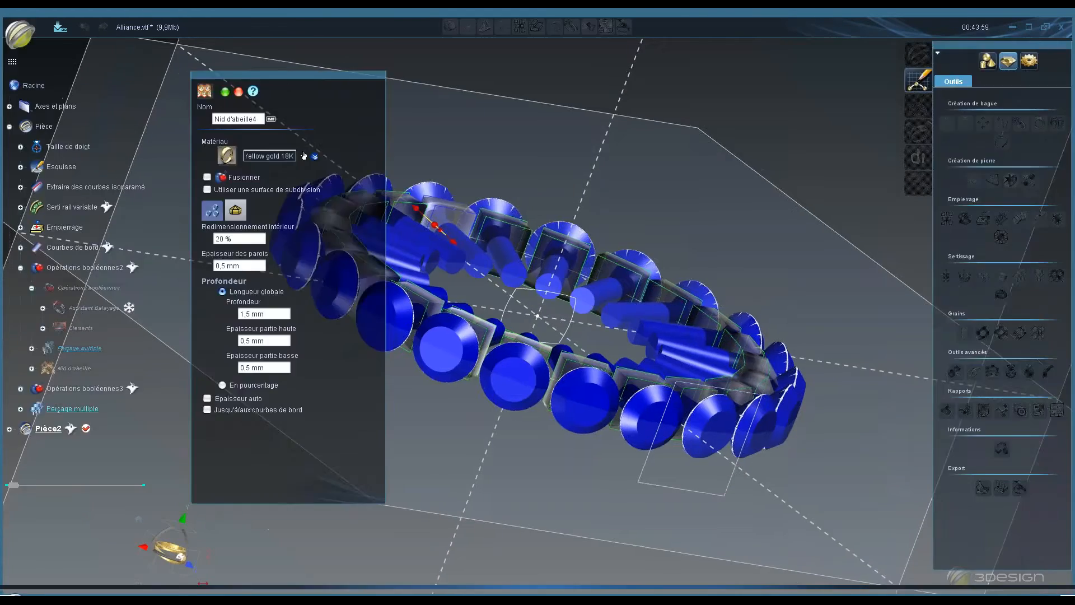
{"action": "middle_click_drag", "start_coordinate": [518, 336], "coordinate": [430, 502]}
{"action": "scroll", "coordinate": [486, 462], "scroll_direction": "up", "scroll_amount": 3}
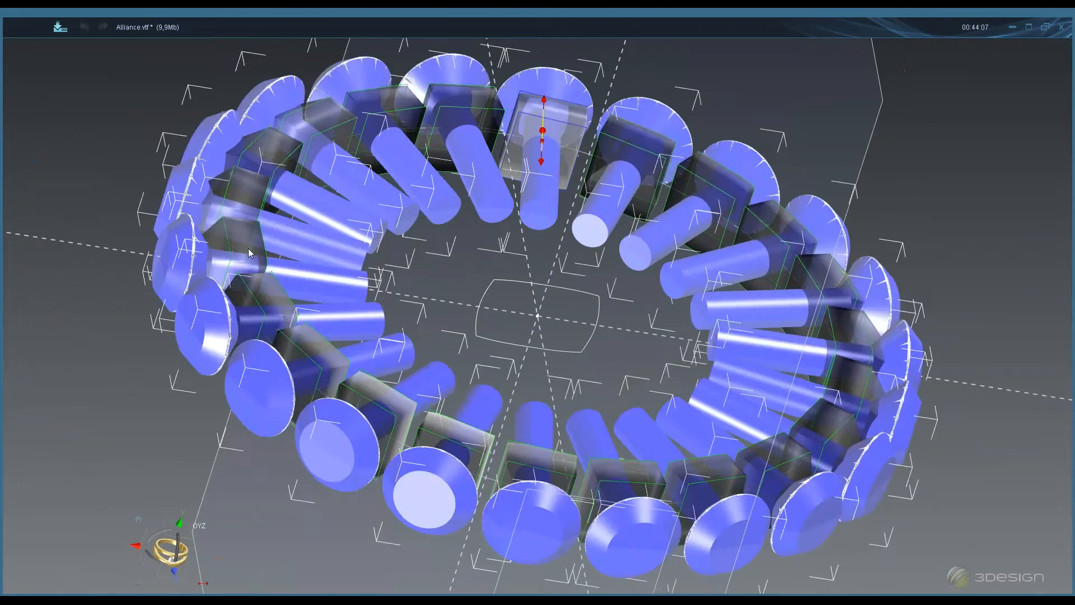
- Hide the Perçage multiple drilling cylinders around the ring
{"action": "left_click", "coordinate": [250, 266]}
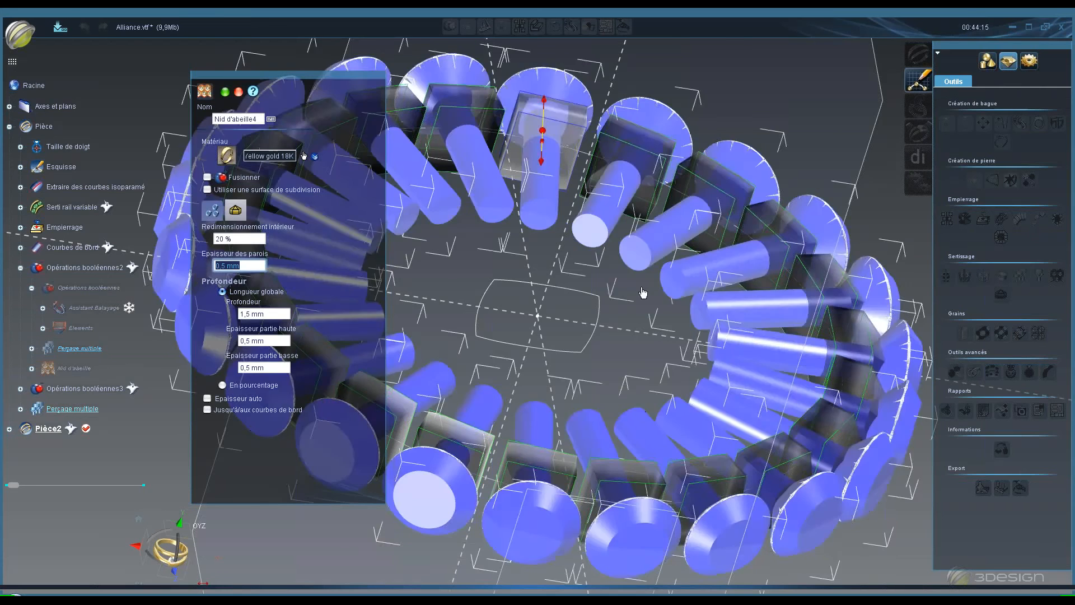
{"action": "middle_click_drag", "start_coordinate": [644, 294], "coordinate": [482, 420]}
{"action": "scroll", "coordinate": [736, 140], "scroll_direction": "down", "scroll_amount": 3}
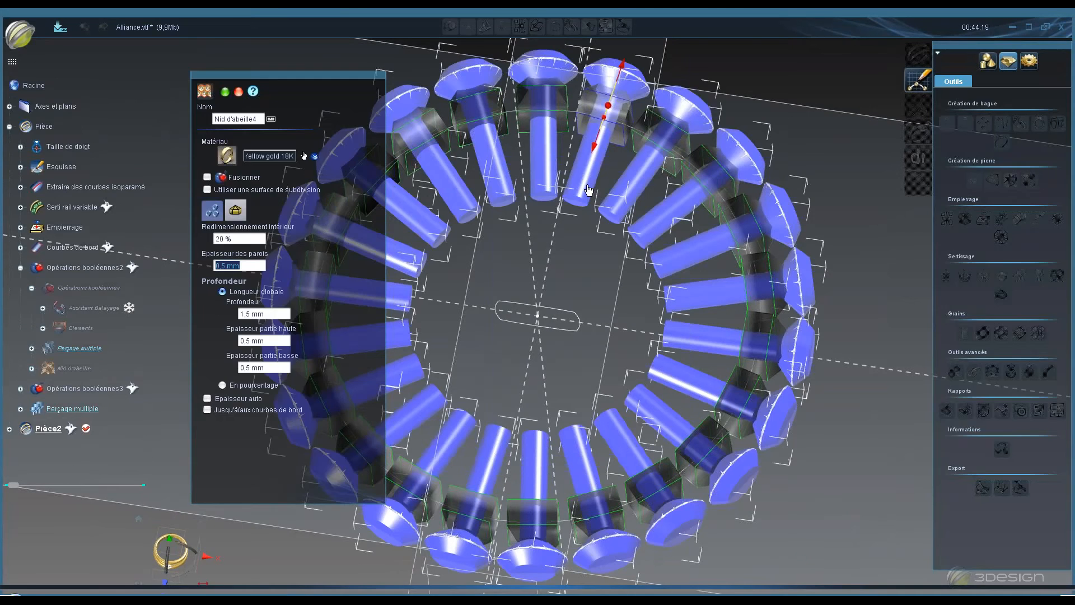
{"action": "right_click", "coordinate": [594, 186]}
{"action": "left_click", "coordinate": [623, 216]}
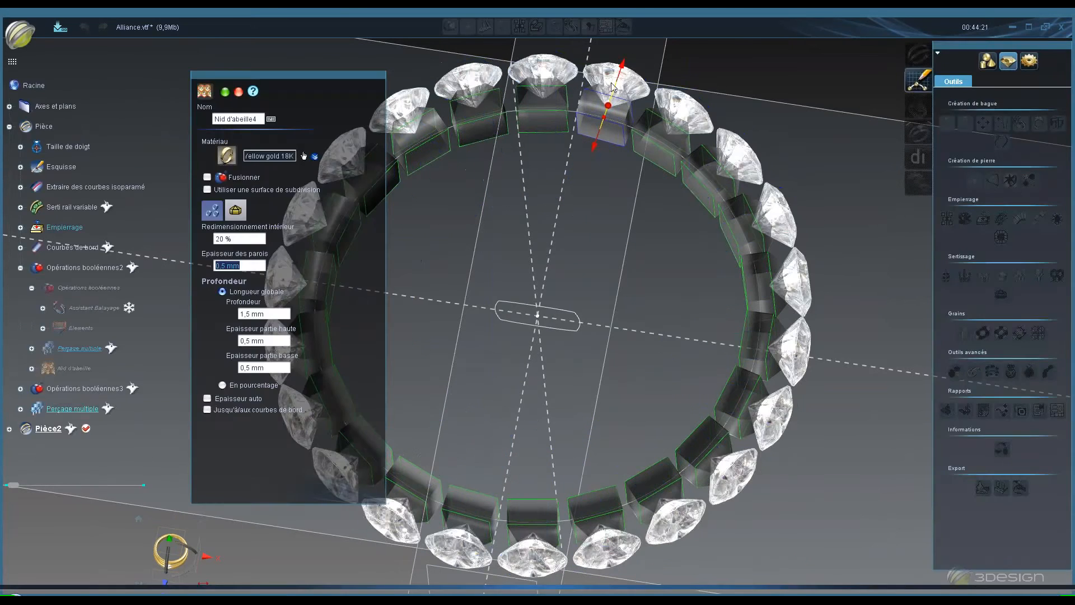
- Hide the stones so only the honeycomb preview beneath them remains
{"action": "middle_click_drag", "start_coordinate": [622, 216], "coordinate": [598, 294]}
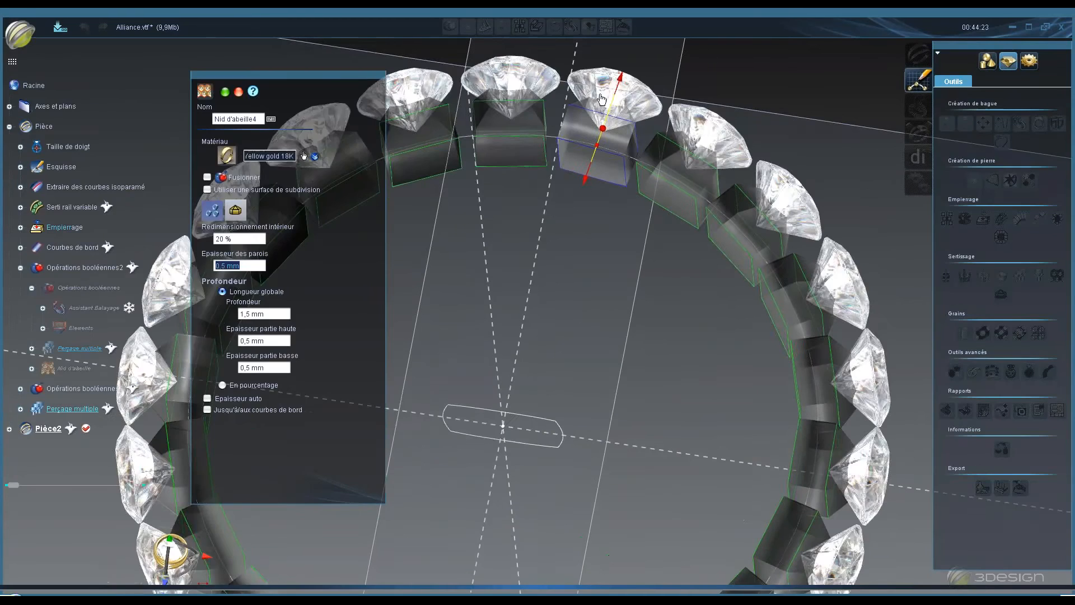
{"action": "middle_click_drag", "start_coordinate": [604, 95], "coordinate": [572, 214]}
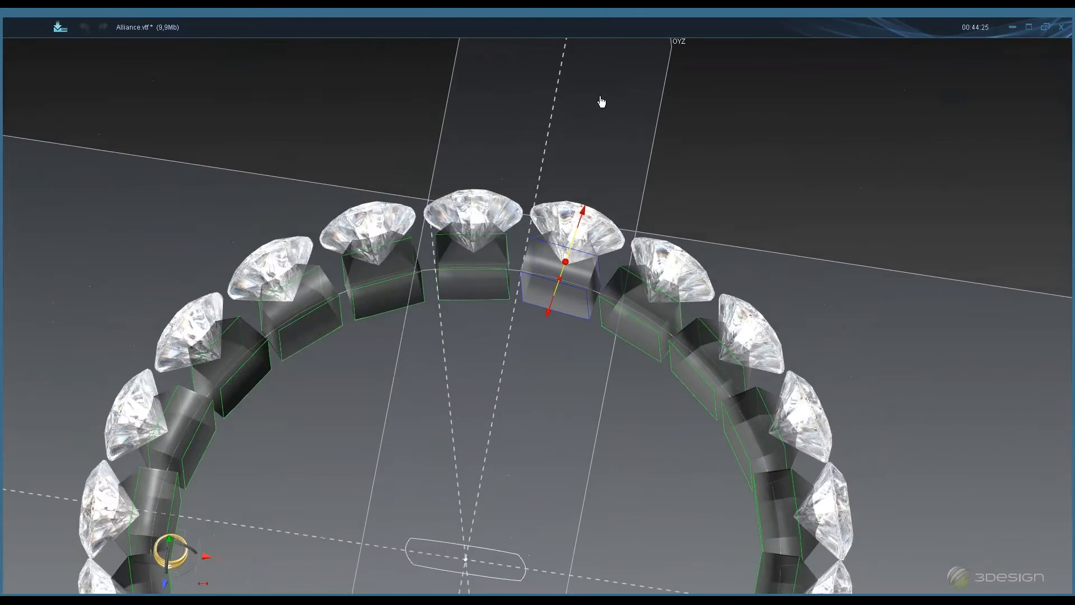
{"action": "scroll", "coordinate": [593, 134], "scroll_direction": "up", "scroll_amount": 3}
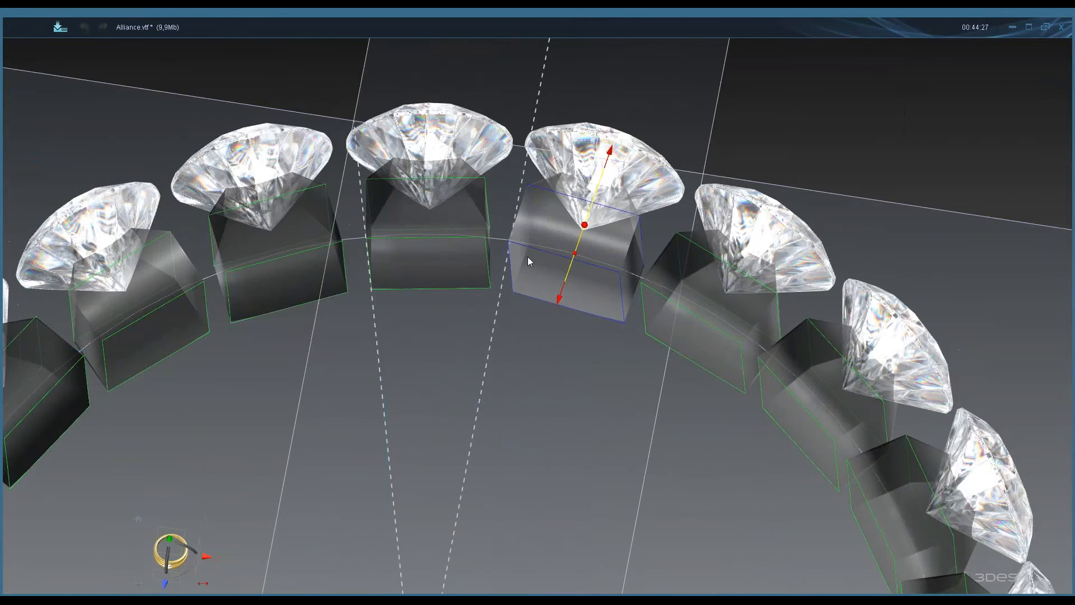
{"action": "middle_click_drag", "start_coordinate": [527, 257], "coordinate": [525, 271]}
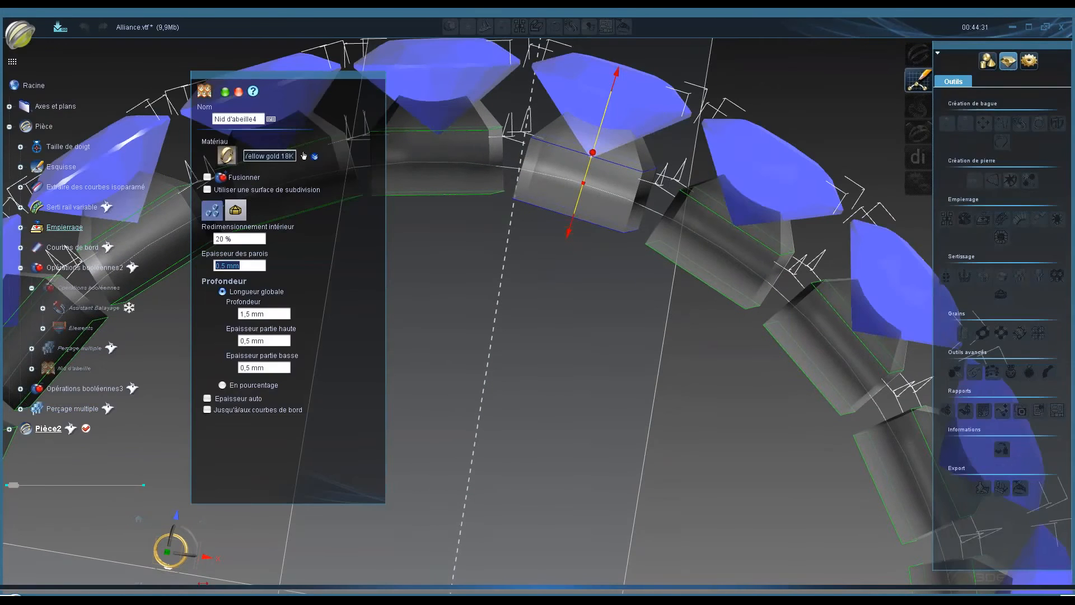
{"action": "right_click", "coordinate": [649, 112]}
{"action": "left_click", "coordinate": [678, 138]}
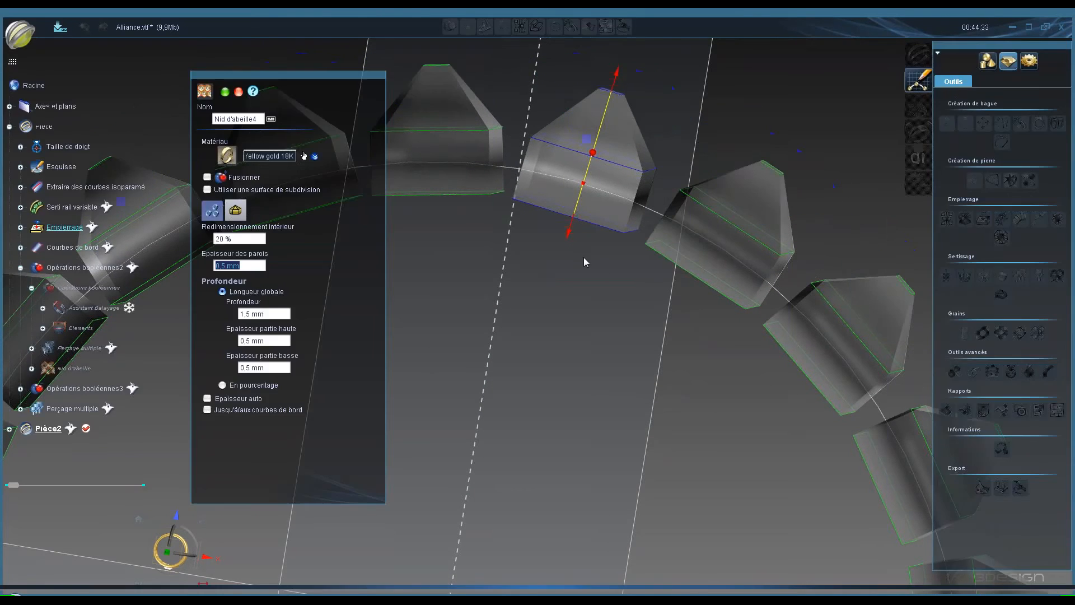
- Switch the honeycomb depth mode to En pourcentage
{"action": "middle_click_drag", "start_coordinate": [584, 257], "coordinate": [562, 207]}
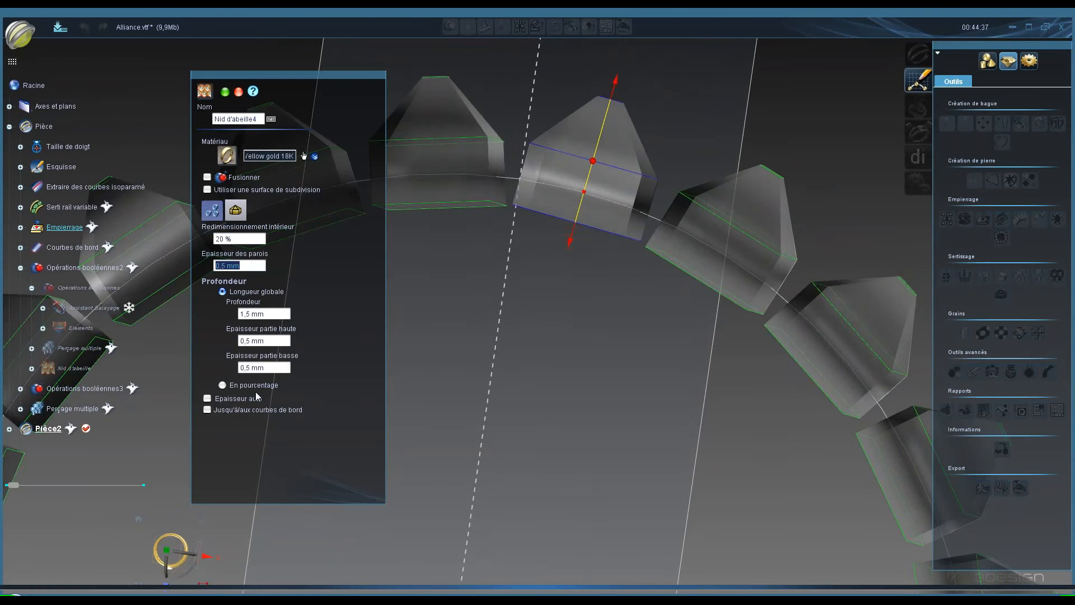
{"action": "left_click", "coordinate": [222, 385]}
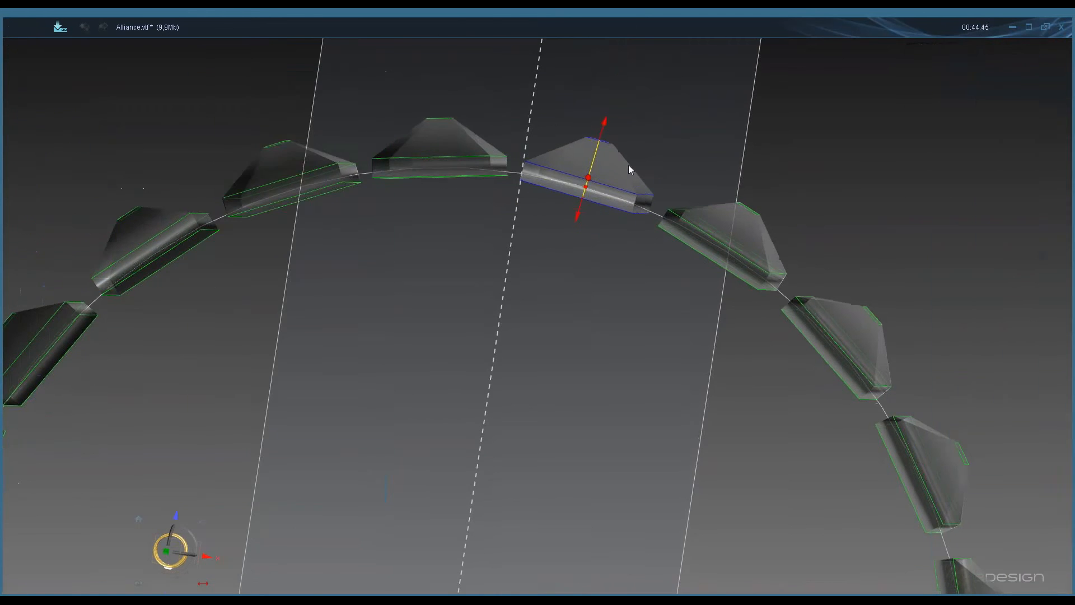
{"action": "middle_click_drag", "start_coordinate": [628, 165], "coordinate": [653, 179]}
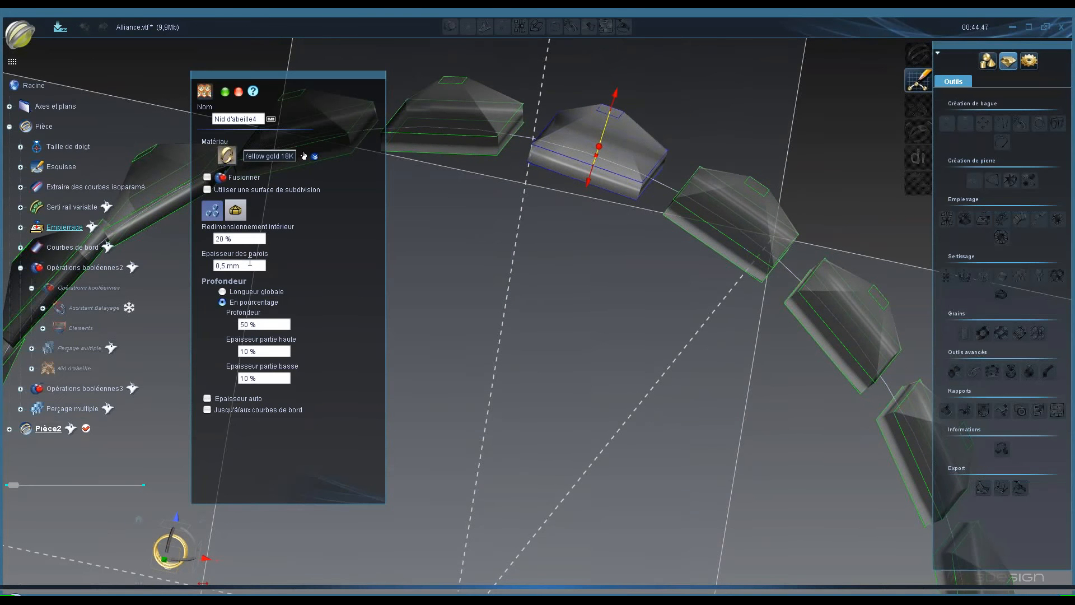
- Try an inner resizing (Redimensionnement intérieur) of 50 %, then return it to 20 %
{"action": "triple_click", "coordinate": [249, 262]}
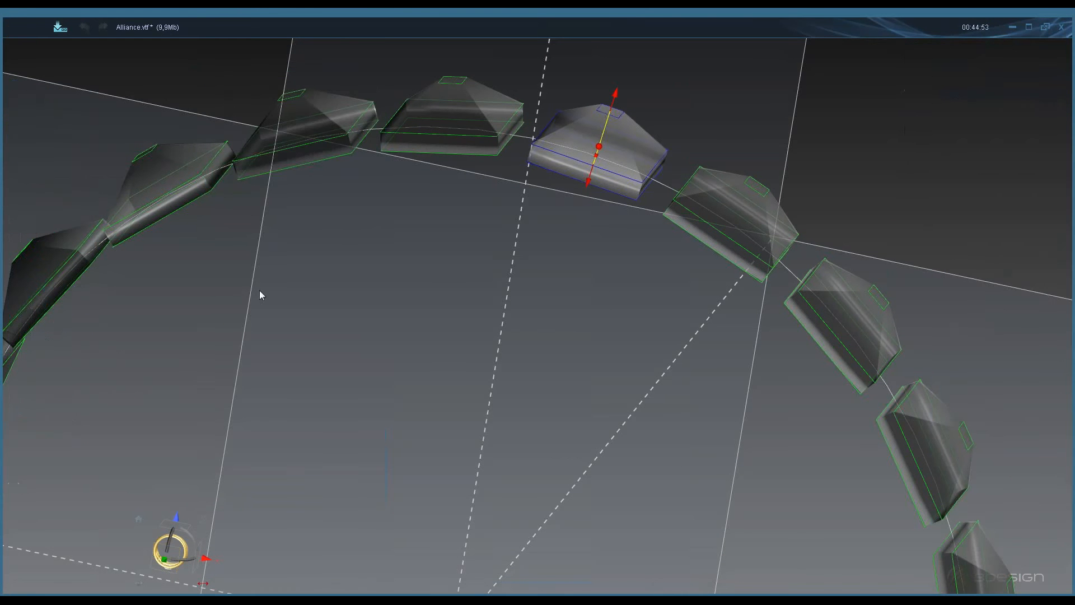
{"action": "triple_click", "coordinate": [241, 238]}
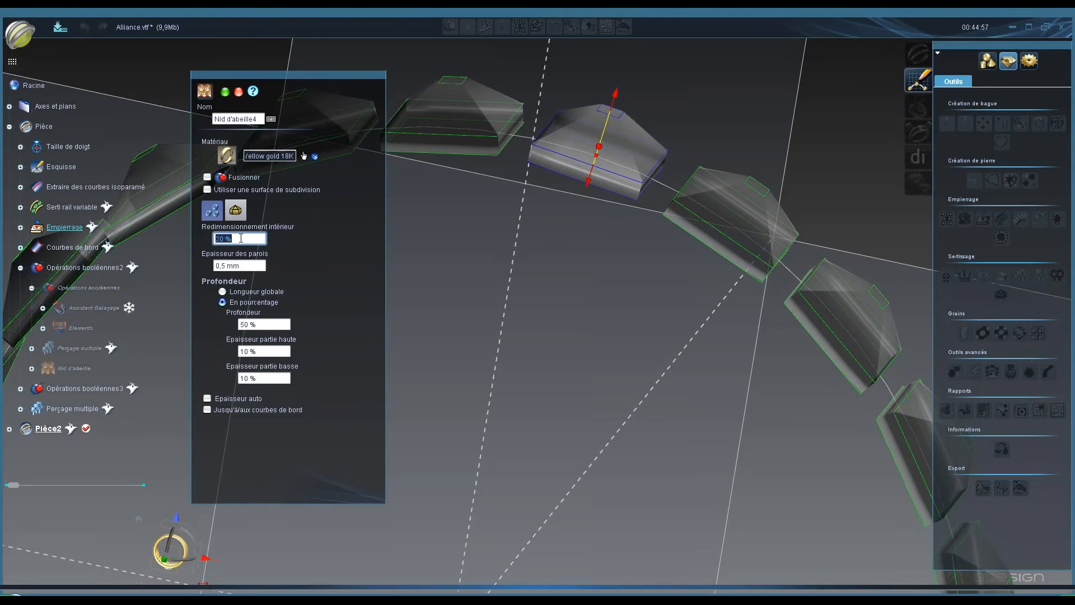
{"action": "type", "text": "50"}
{"action": "key", "text": "Tab"}
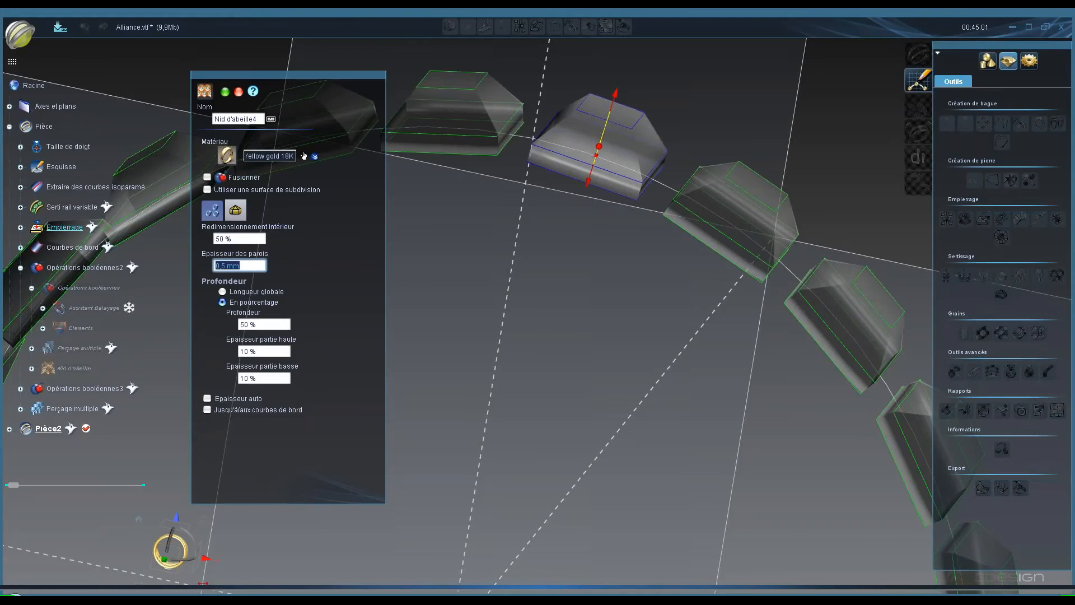
{"action": "key", "text": "shift+Tab"}
{"action": "type", "text": "2"}
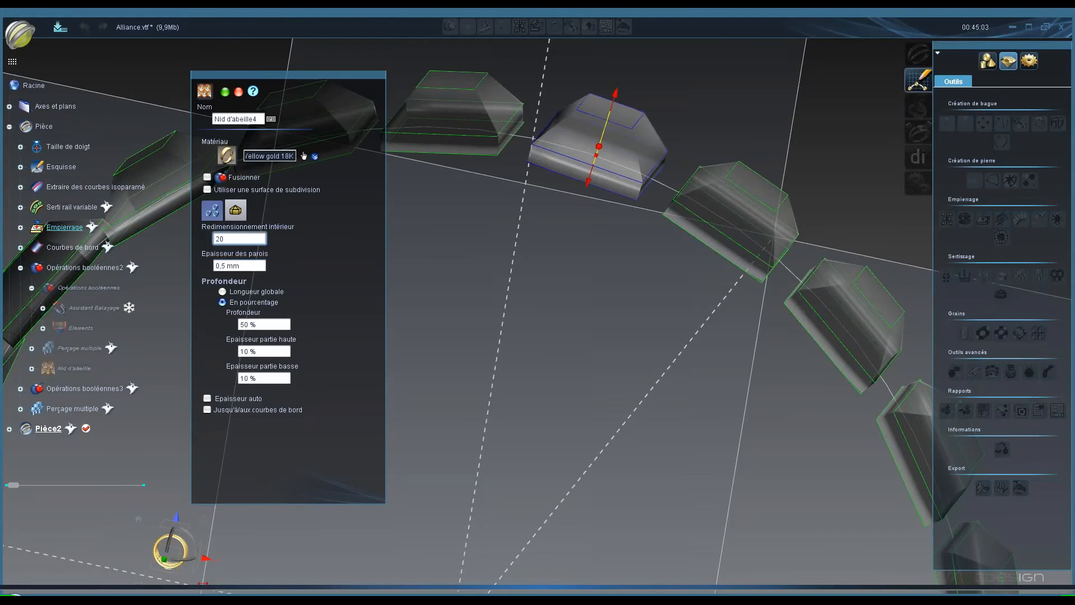
{"action": "key", "text": "Tab"}
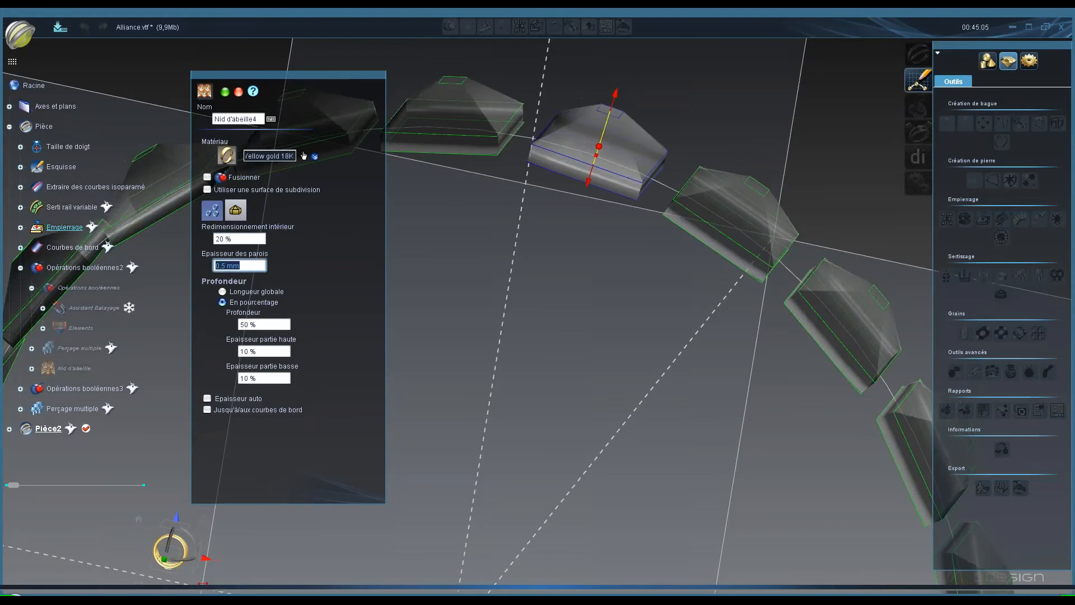
- Drag the honeycomb handles to set the depth to about 64 % and the lower-part thickness to about 15 %
{"action": "middle_click_drag", "start_coordinate": [449, 267], "coordinate": [631, 297]}
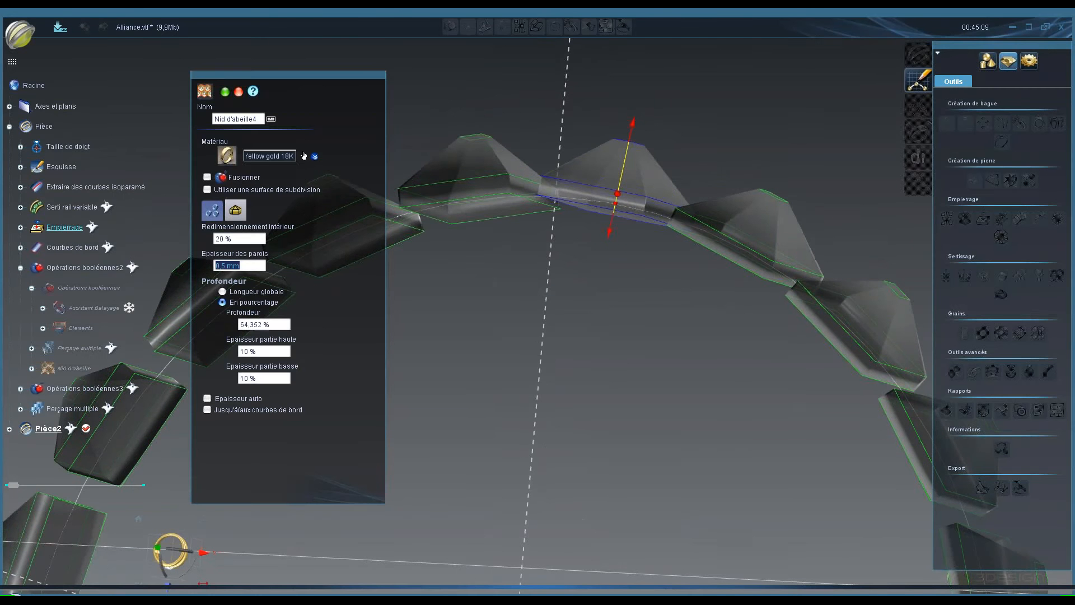
{"action": "middle_click", "coordinate": [623, 316]}
{"action": "left_click_drag", "start_coordinate": [609, 233], "coordinate": [608, 240]}
{"action": "middle_click_drag", "start_coordinate": [654, 289], "coordinate": [683, 286]}
{"action": "middle_click_drag", "start_coordinate": [524, 291], "coordinate": [524, 289]}
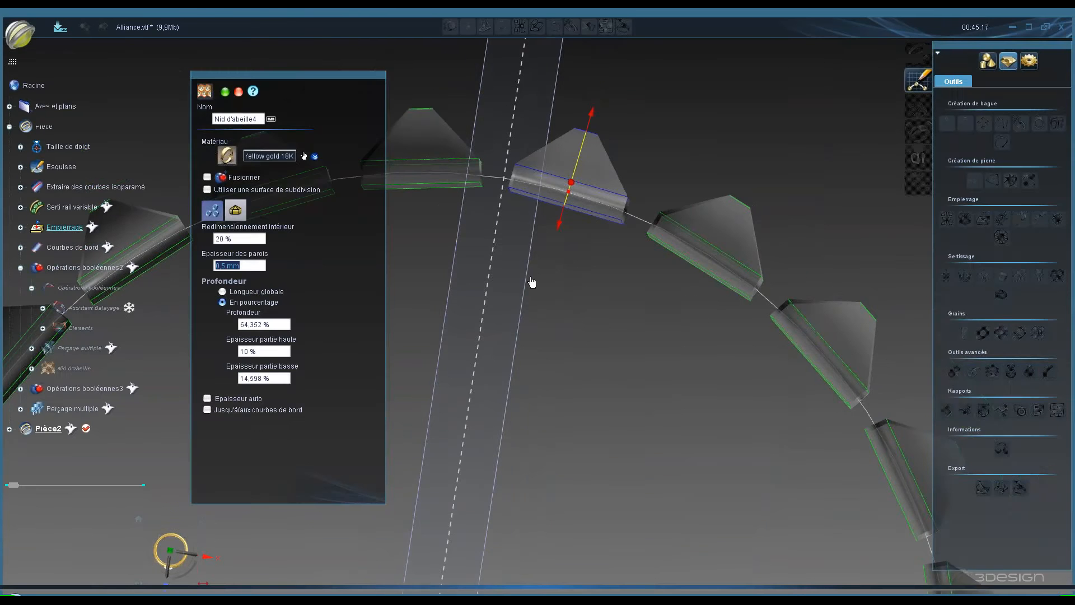
- Set the upper-part thickness (Epaisseur partie haute) to 2 %
{"action": "scroll", "coordinate": [532, 279], "scroll_direction": "up", "scroll_amount": 4}
{"action": "middle_click", "coordinate": [668, 181]}
{"action": "middle_click", "coordinate": [665, 179]}
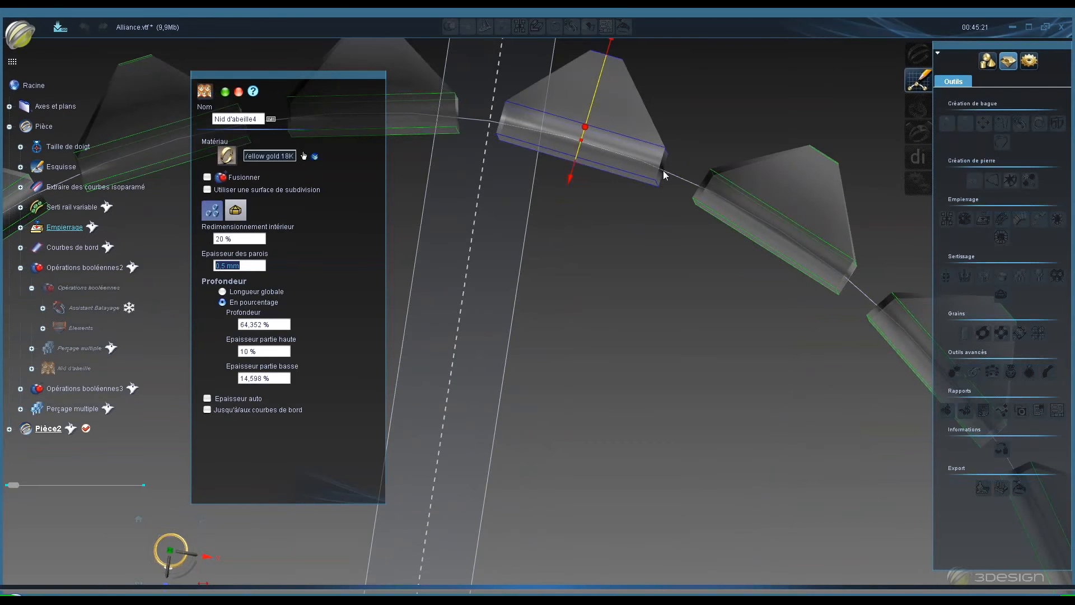
{"action": "middle_click", "coordinate": [666, 165]}
{"action": "middle_click", "coordinate": [665, 169]}
{"action": "middle_click", "coordinate": [665, 164]}
{"action": "middle_click", "coordinate": [663, 163]}
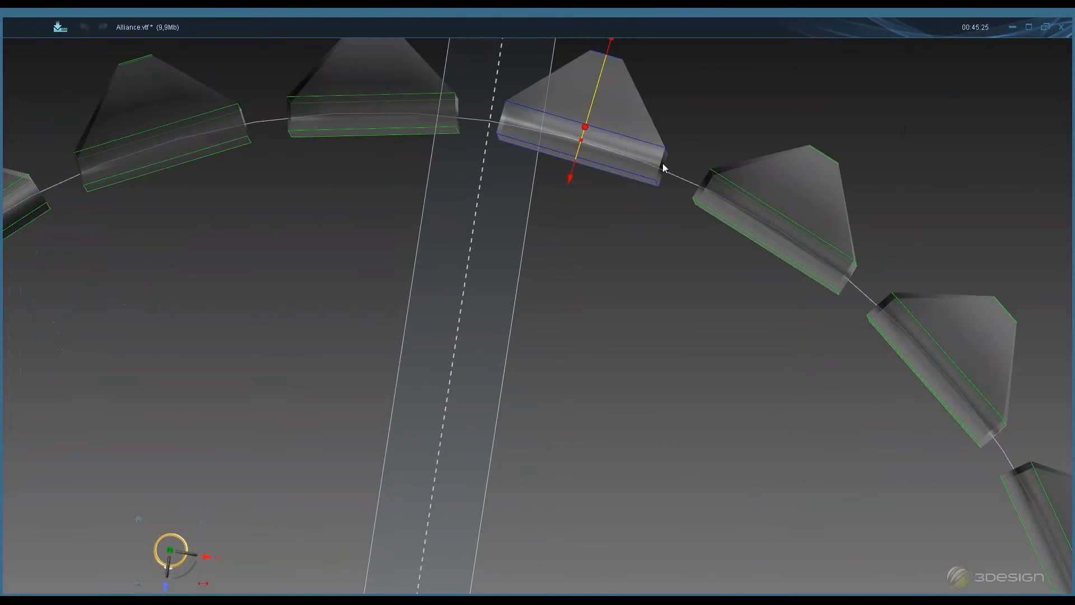
{"action": "middle_click", "coordinate": [691, 185]}
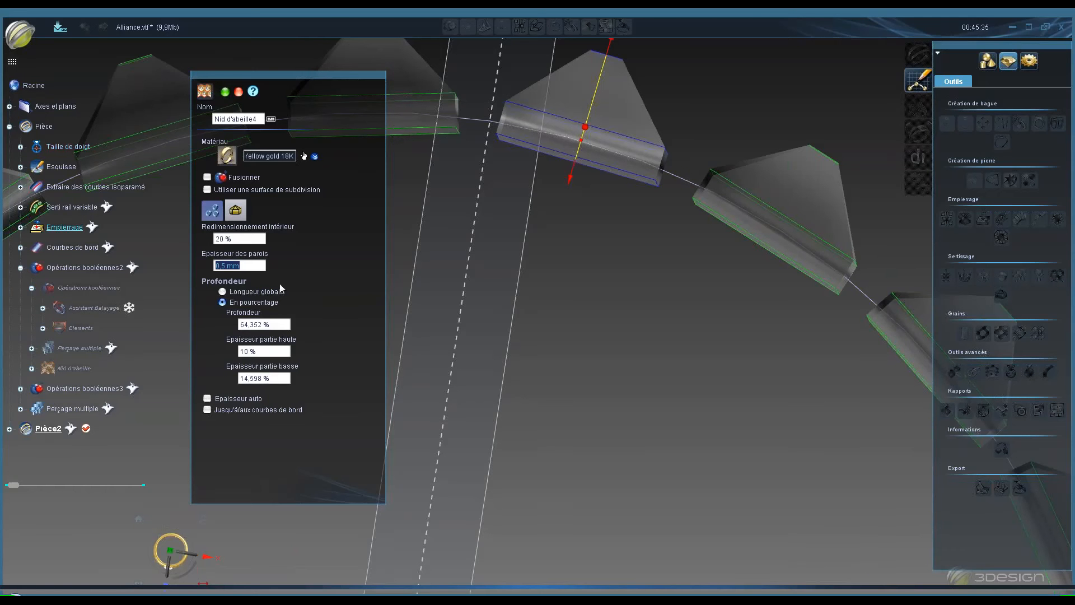
{"action": "left_click", "coordinate": [248, 266]}
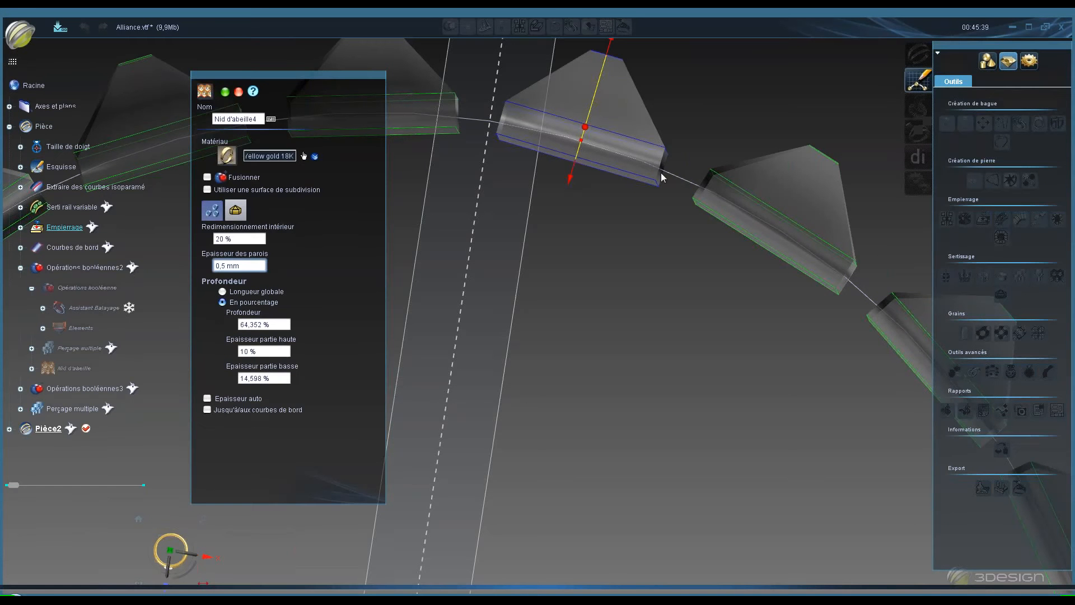
{"action": "left_click", "coordinate": [262, 352]}
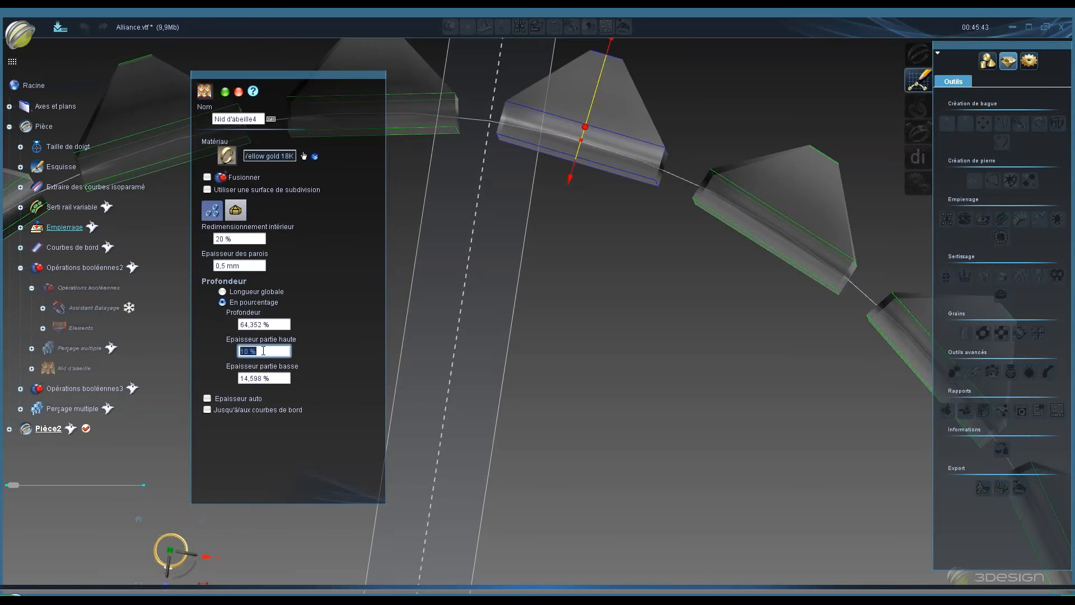
{"action": "type", "text": "2"}
{"action": "key", "text": "Tab"}
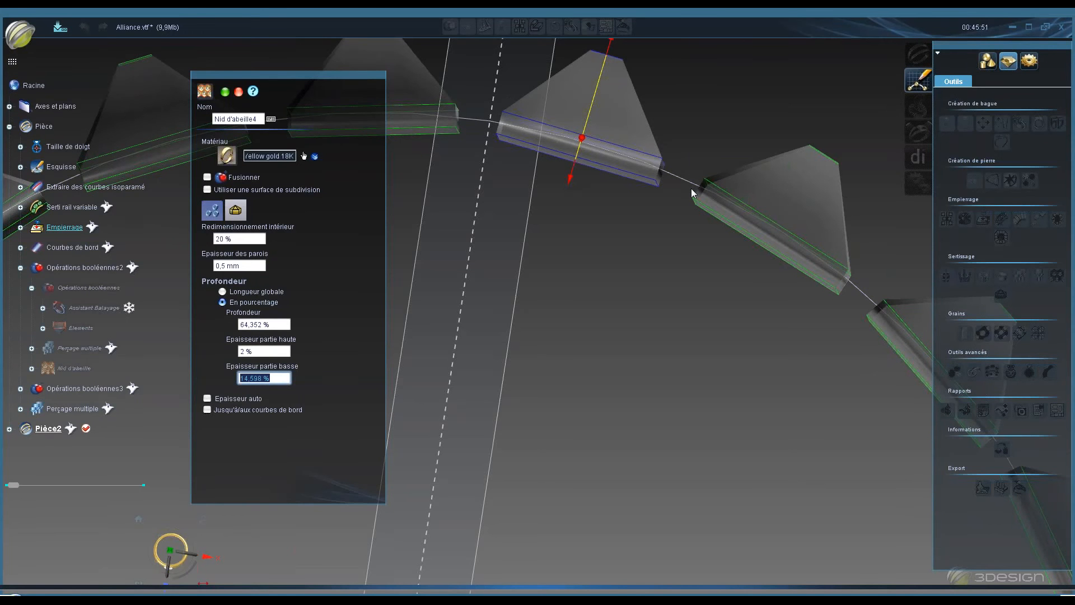
- Enable the Jusqu'à/aux courbes de bord option for the honeycomb
{"action": "scroll", "coordinate": [646, 261], "scroll_direction": "down", "scroll_amount": 1}
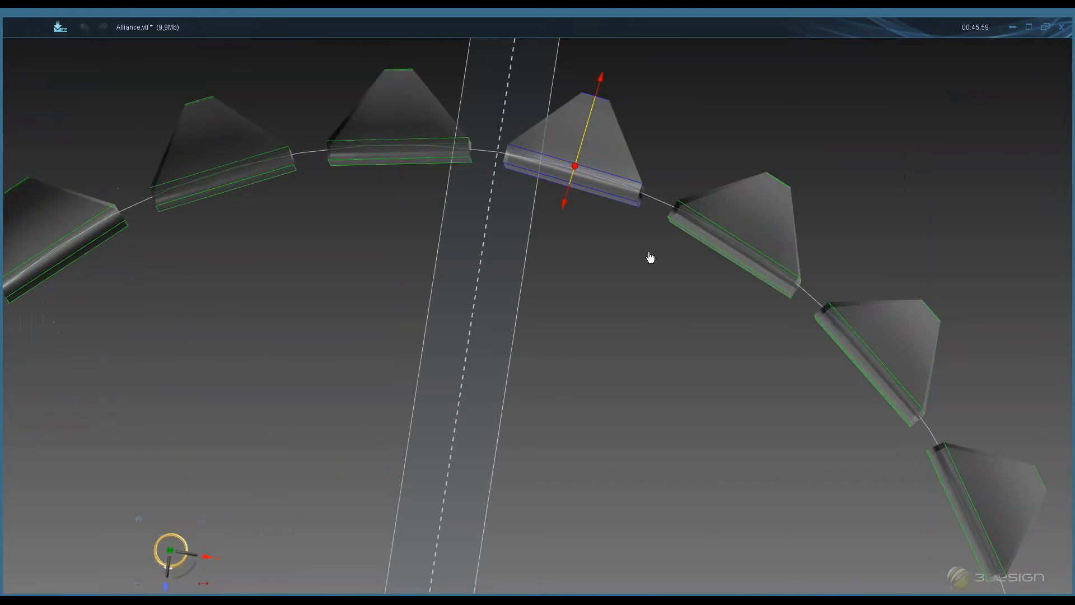
{"action": "scroll", "coordinate": [649, 257], "scroll_direction": "down", "scroll_amount": 5}
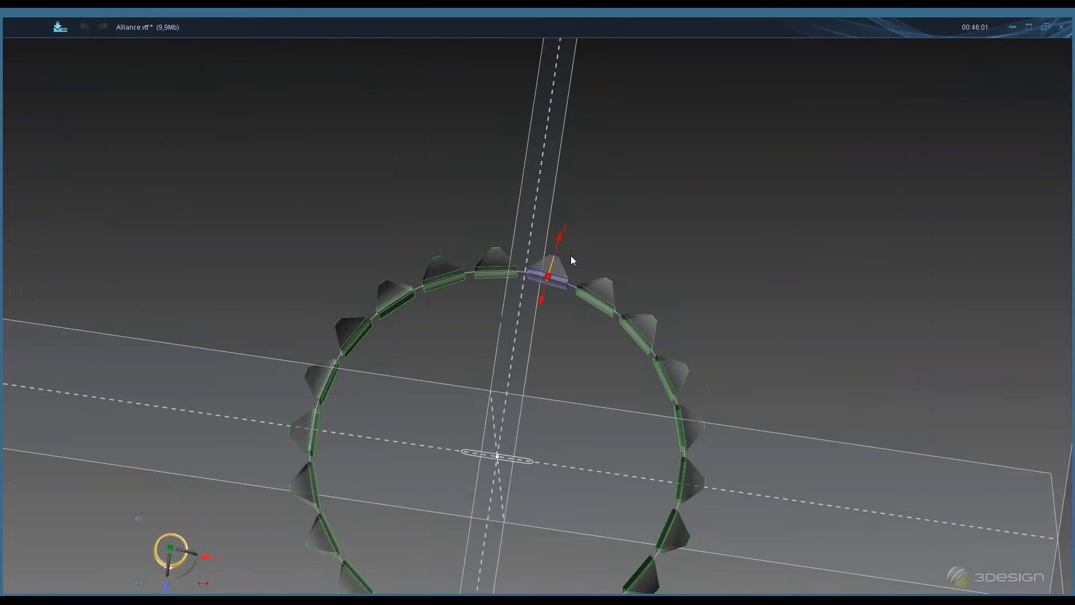
{"action": "middle_click_drag", "start_coordinate": [570, 255], "coordinate": [579, 209]}
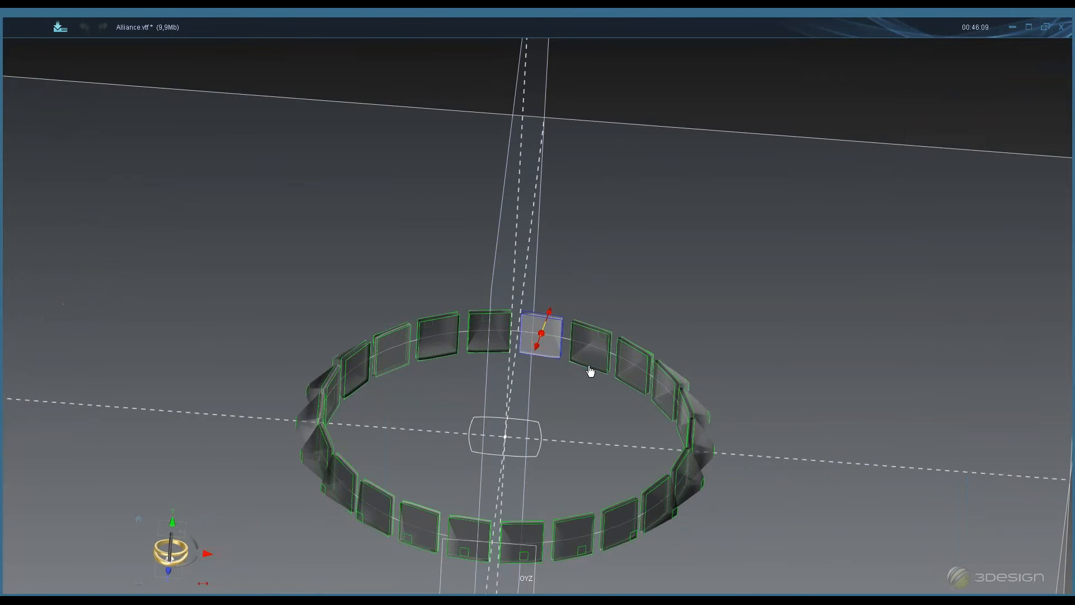
{"action": "scroll", "coordinate": [643, 271], "scroll_direction": "down", "scroll_amount": 4}
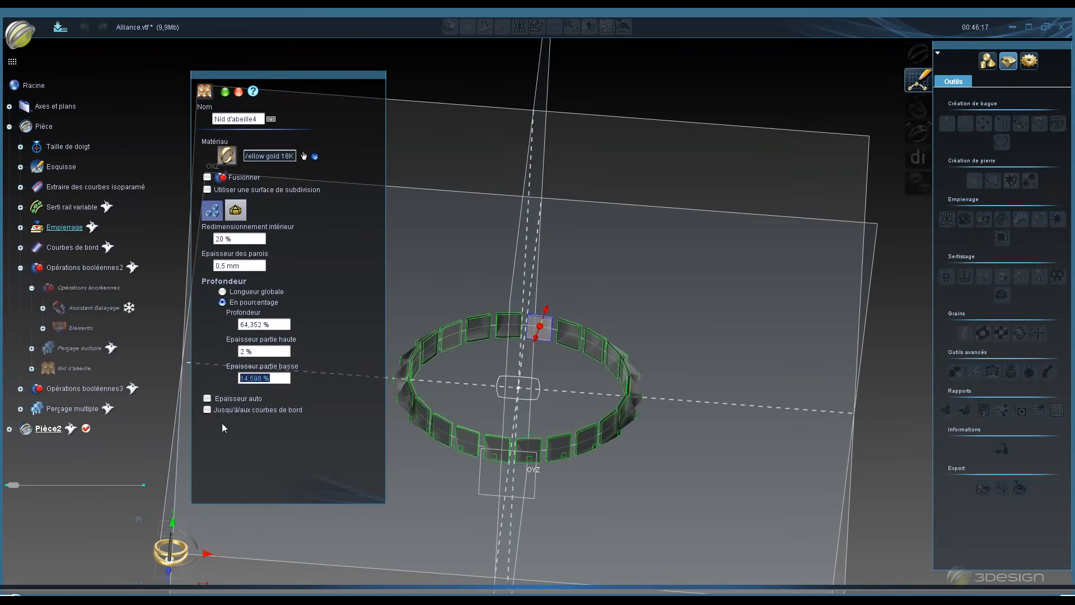
{"action": "left_click", "coordinate": [206, 409]}
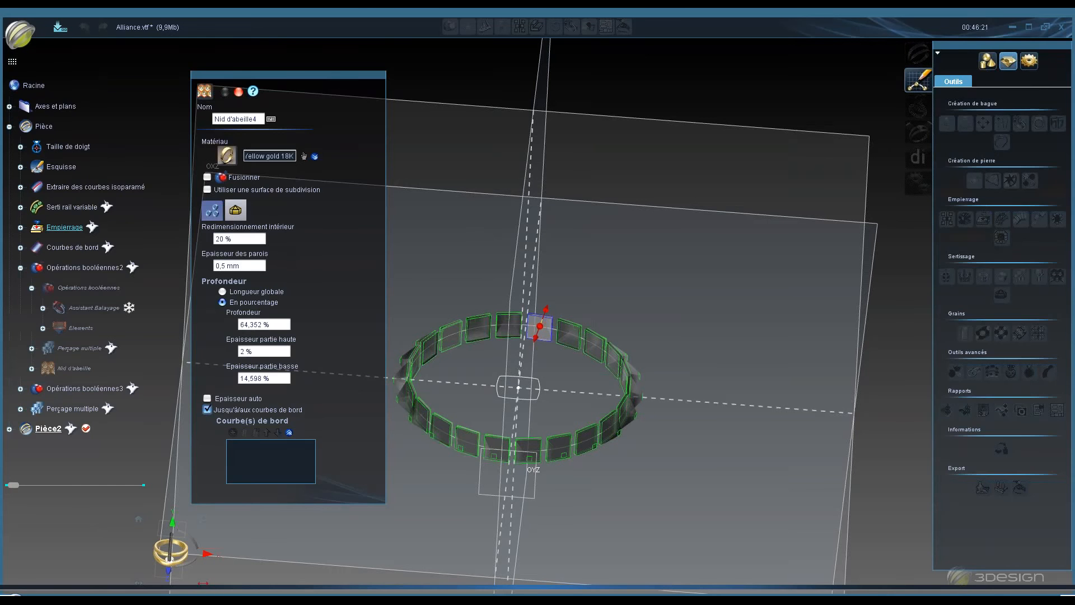
- Show the Courbes de bord element and pick it as the honeycomb's boundary curve
{"action": "right_click", "coordinate": [80, 247]}
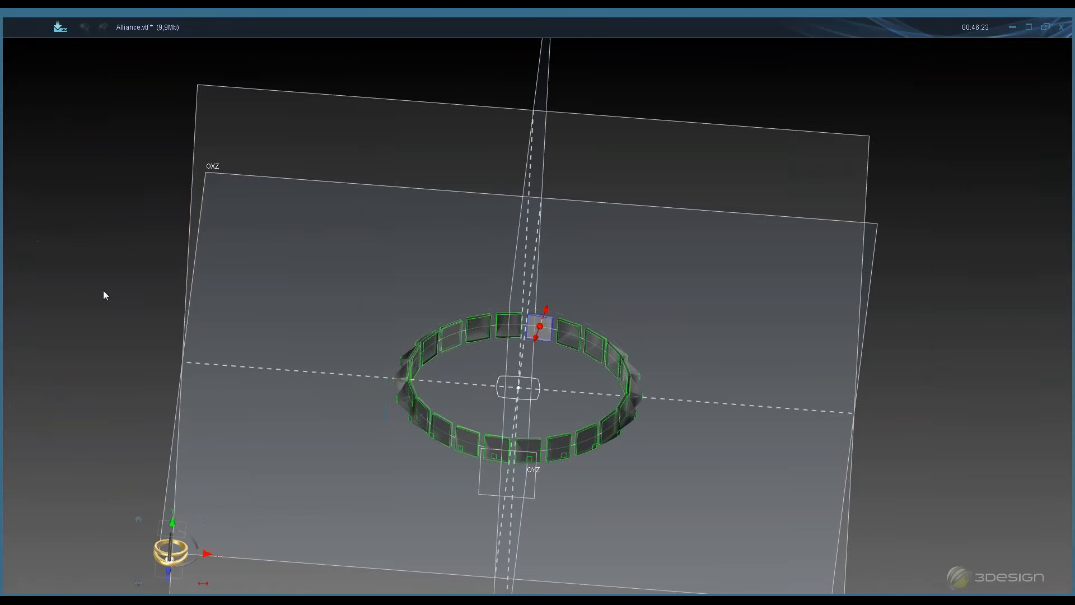
{"action": "left_click", "coordinate": [103, 291]}
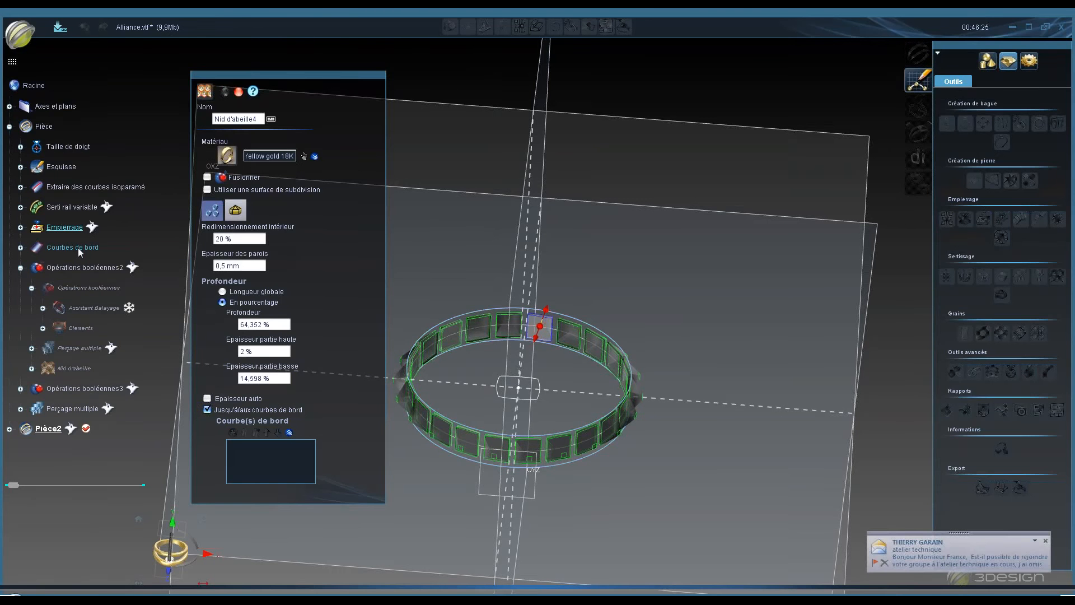
{"action": "left_click", "coordinate": [78, 248]}
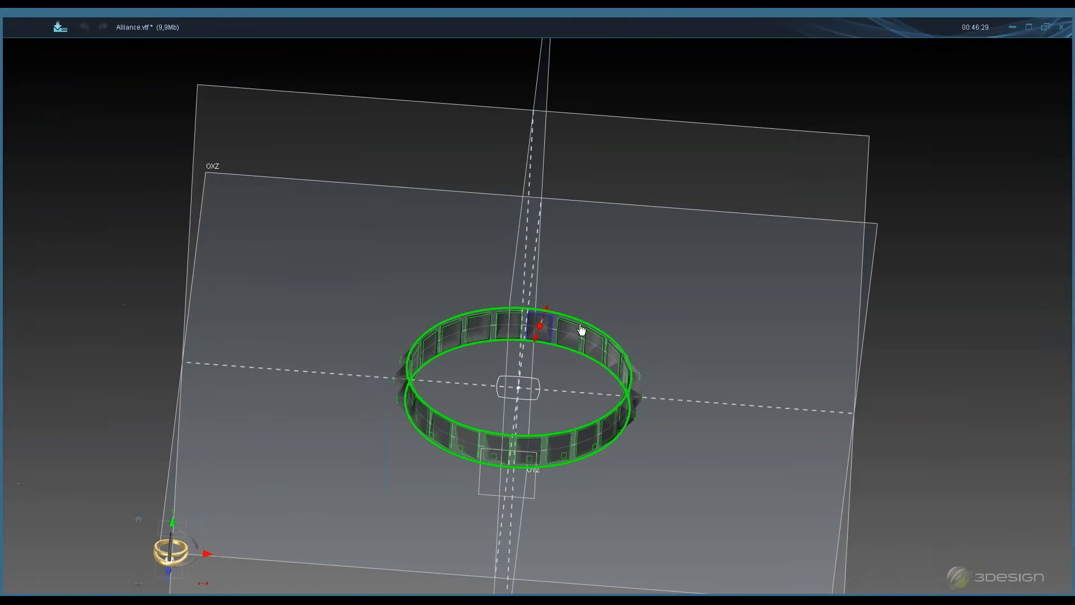
- Validate the Nid d'abeille honeycomb setting
{"action": "scroll", "coordinate": [607, 305], "scroll_direction": "up", "scroll_amount": 3}
{"action": "scroll", "coordinate": [607, 301], "scroll_direction": "up", "scroll_amount": 2}
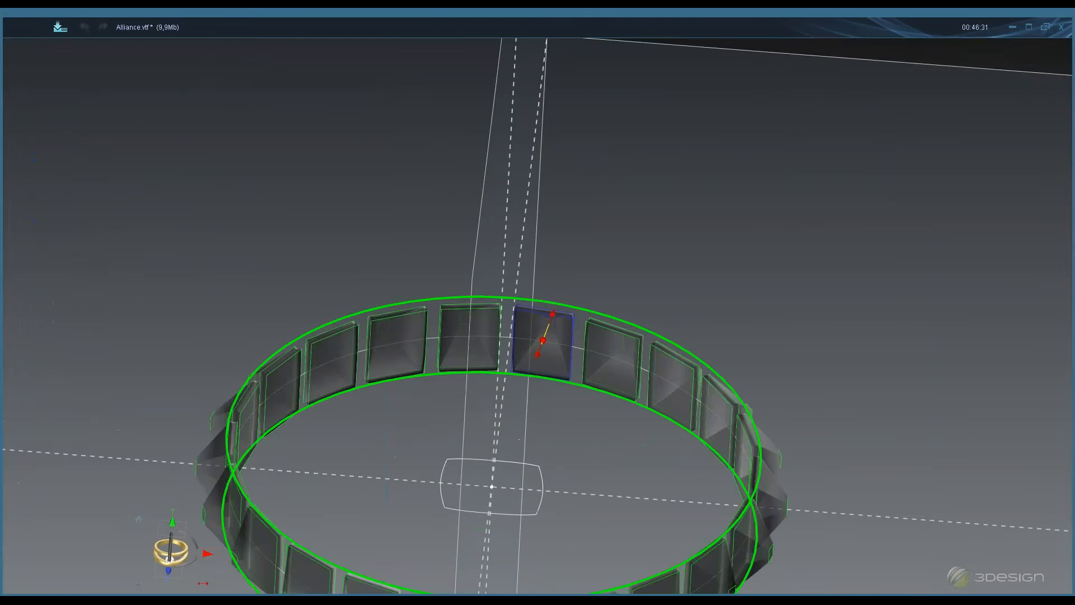
{"action": "middle_click_drag", "start_coordinate": [506, 288], "coordinate": [538, 409]}
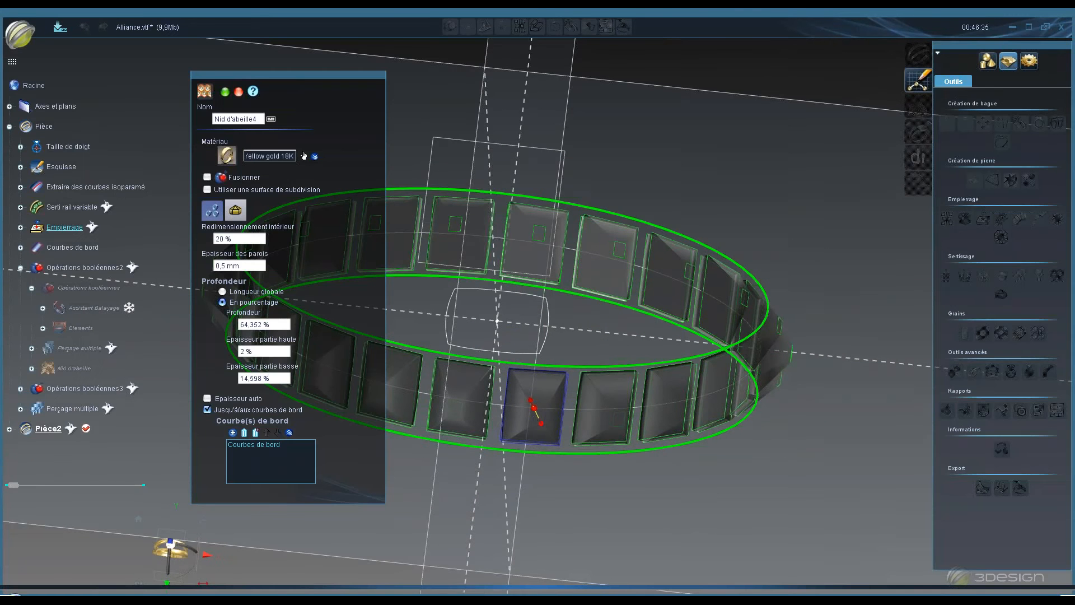
{"action": "middle_click", "coordinate": [496, 408]}
{"action": "middle_click", "coordinate": [496, 408]}
{"action": "middle_click", "coordinate": [530, 387]}
{"action": "middle_click", "coordinate": [553, 370]}
{"action": "middle_click", "coordinate": [552, 371]}
{"action": "left_click", "coordinate": [224, 91]}
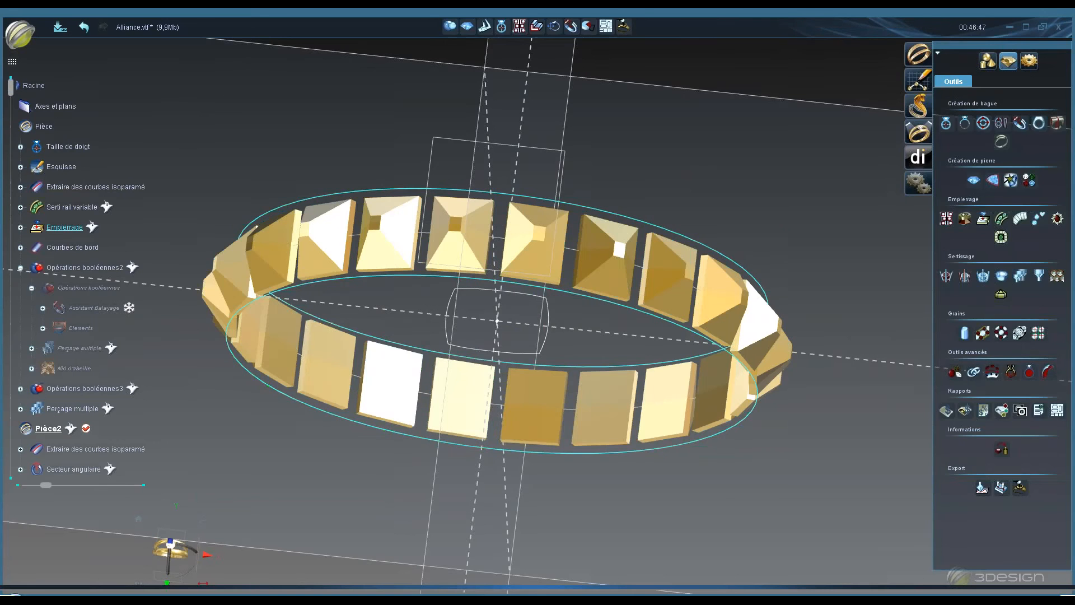
- Hide the Nid d'abeille4 honeycomb element of the second ring
{"action": "middle_click_drag", "start_coordinate": [497, 448], "coordinate": [497, 220]}
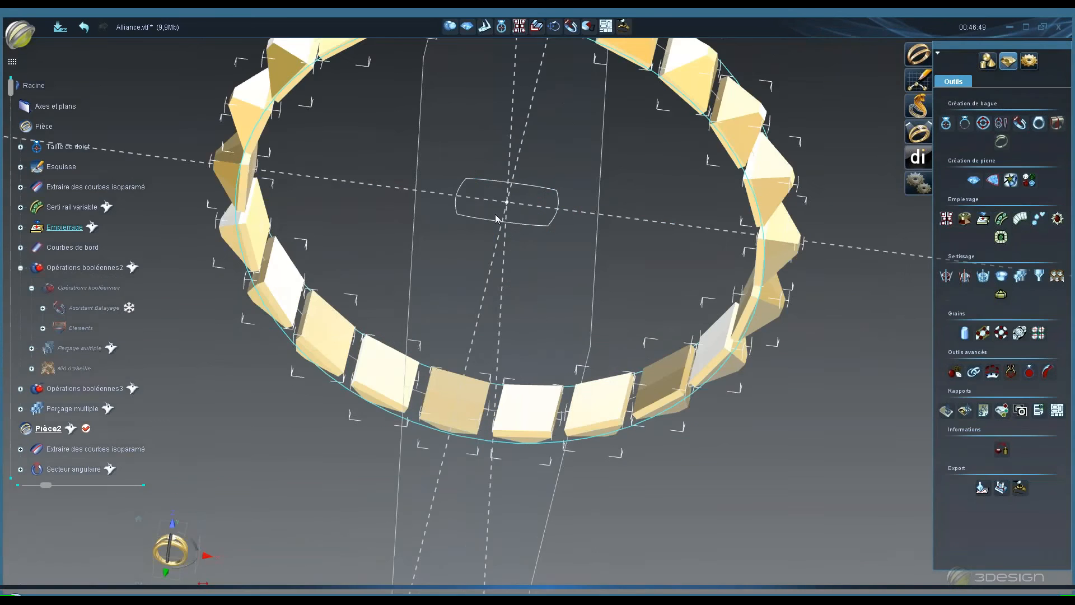
{"action": "middle_click_drag", "start_coordinate": [497, 297], "coordinate": [498, 258]}
{"action": "scroll", "coordinate": [498, 258], "scroll_direction": "down", "scroll_amount": 10}
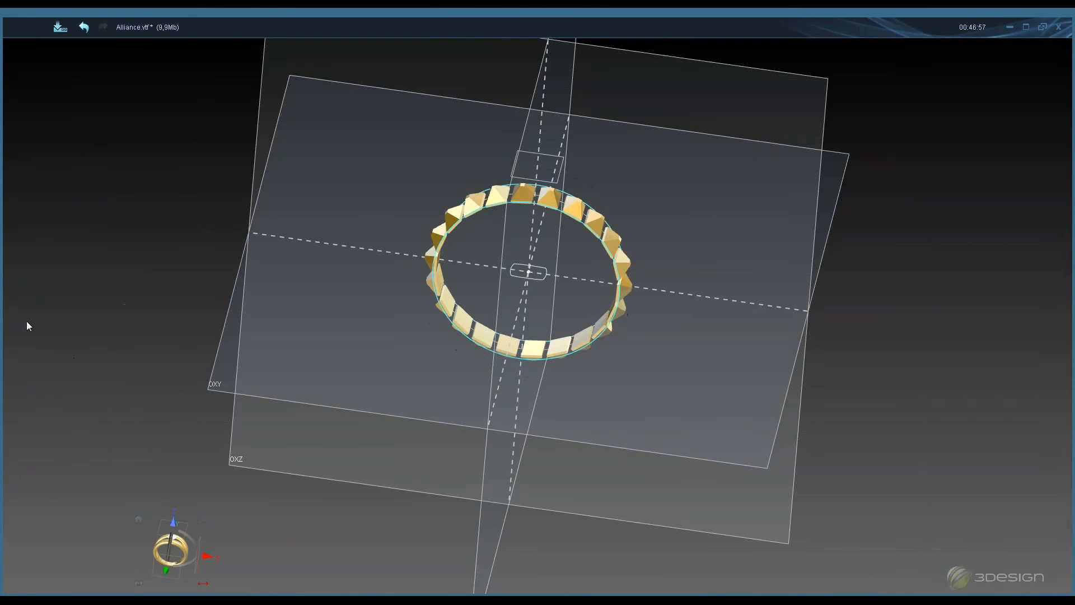
{"action": "scroll", "coordinate": [33, 475], "scroll_direction": "down", "scroll_amount": 3}
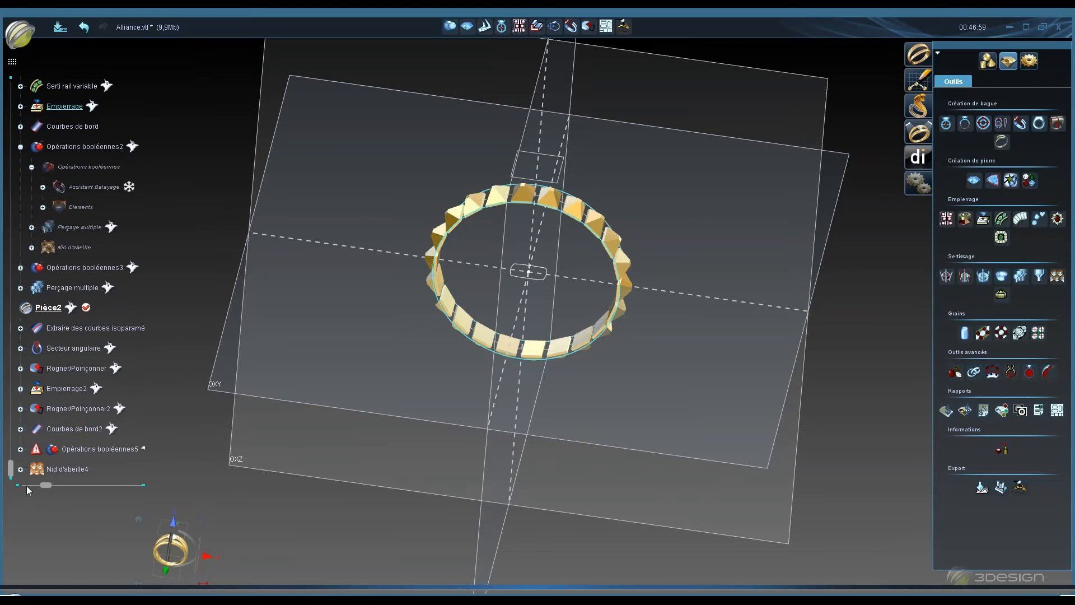
{"action": "right_click", "coordinate": [52, 472]}
{"action": "right_click", "coordinate": [68, 470]}
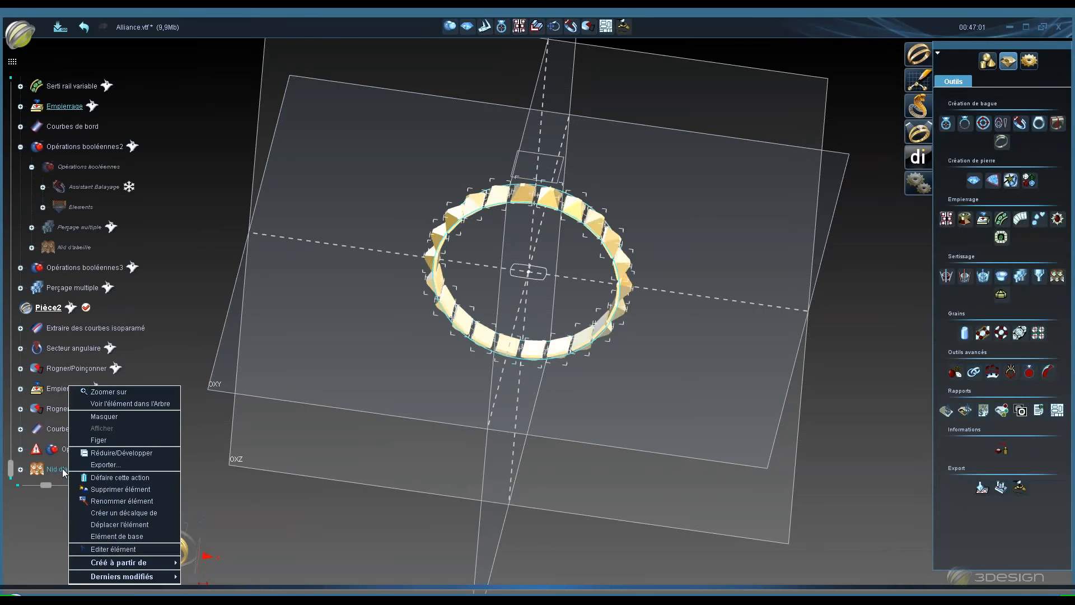
{"action": "left_click", "coordinate": [103, 416]}
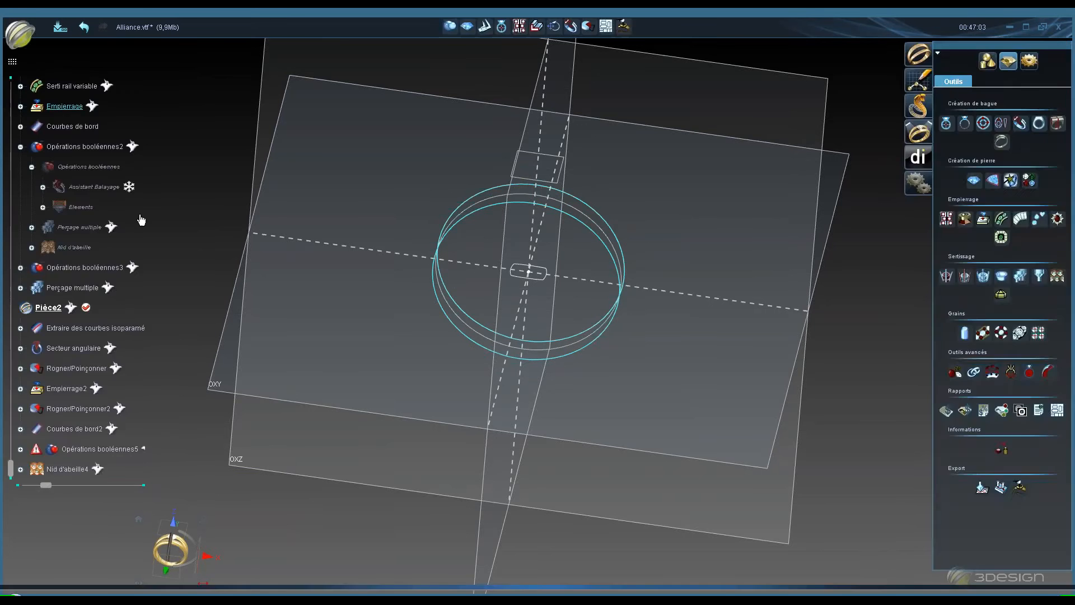
- Temporarily show Opérations booléennes2 to examine the first ring's drilled setting, then hide it again
{"action": "right_click", "coordinate": [112, 147]}
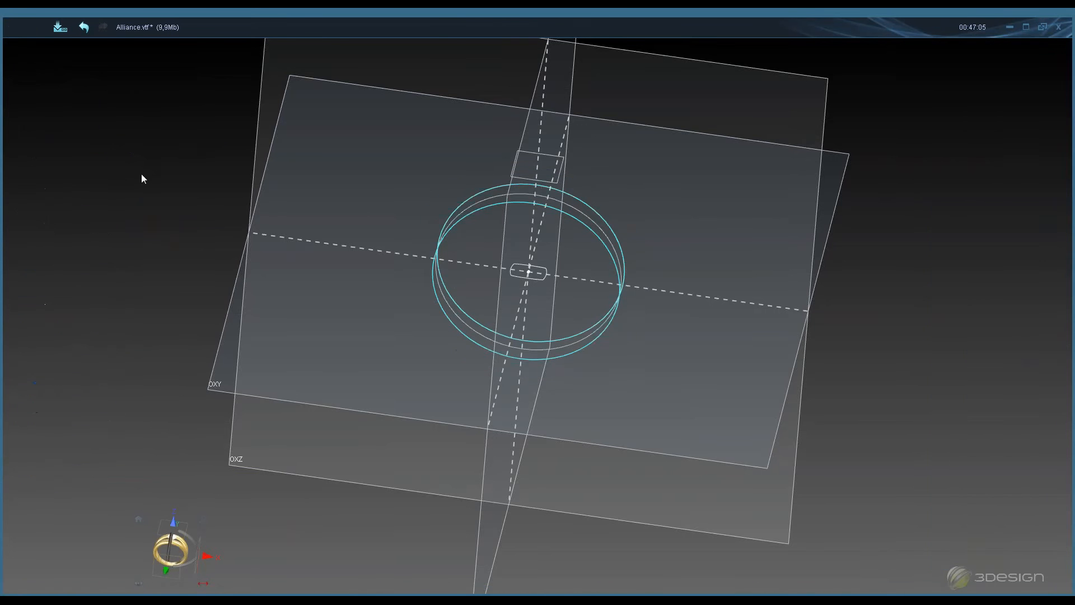
{"action": "left_click", "coordinate": [142, 190]}
{"action": "mouse_move", "coordinate": [508, 120]}
{"action": "middle_mouse_down"}
{"action": "mouse_move", "coordinate": [510, 263]}
{"action": "mouse_move", "coordinate": [493, 134]}
{"action": "middle_mouse_up"}
{"action": "scroll", "coordinate": [492, 193], "scroll_direction": "up", "scroll_amount": 3}
{"action": "middle_click_drag", "start_coordinate": [491, 192], "coordinate": [540, 226]}
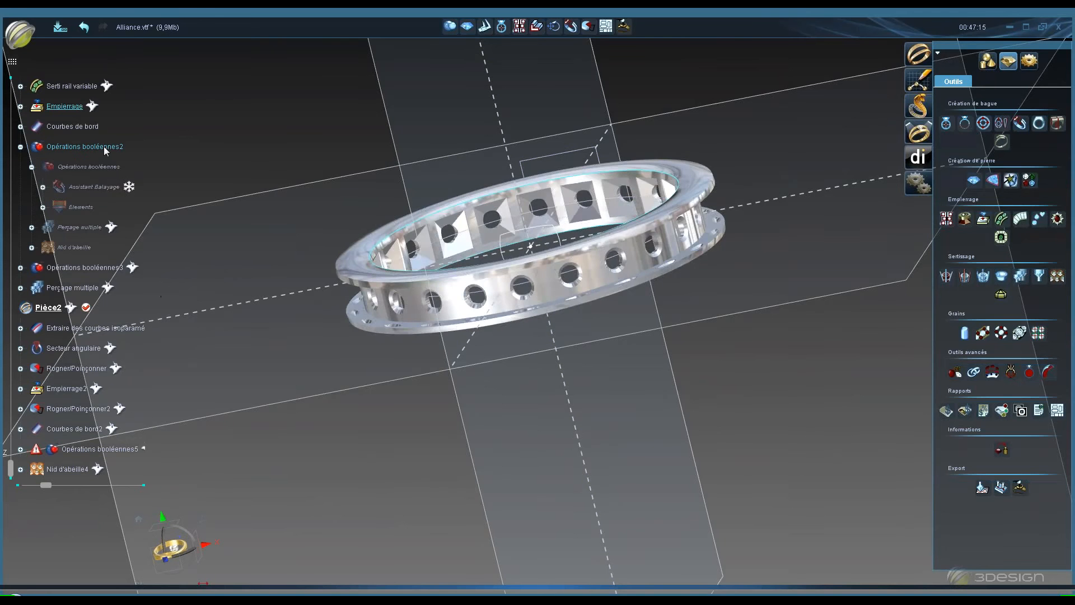
{"action": "right_click", "coordinate": [107, 147]}
{"action": "left_click", "coordinate": [146, 178]}
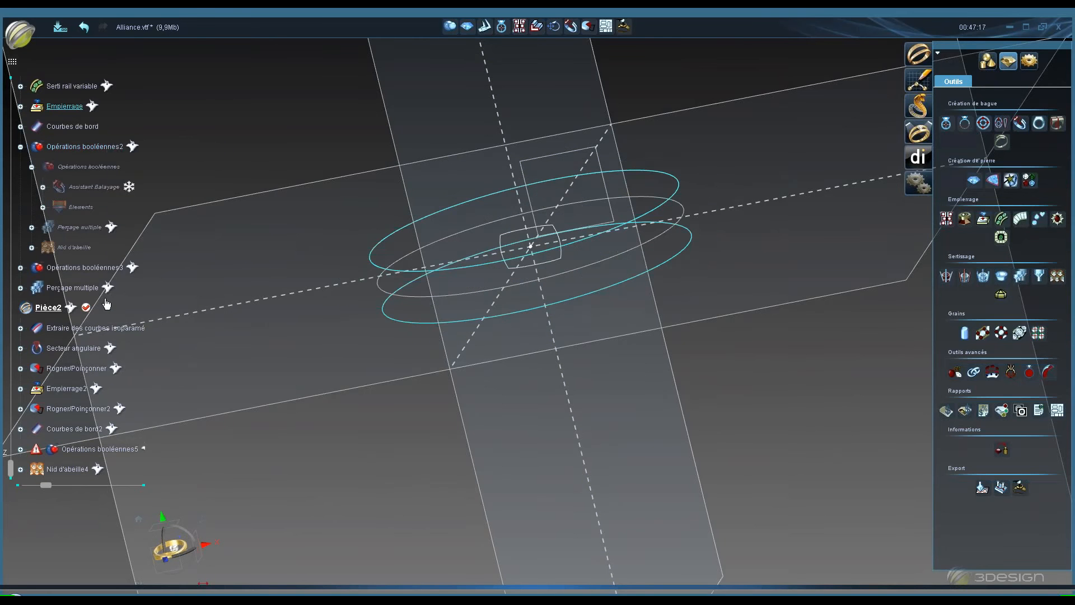
- Temporarily show Opérations booléennes3 to examine that ring from several angles, then hide it again
{"action": "right_click", "coordinate": [106, 268]}
{"action": "left_click", "coordinate": [149, 311]}
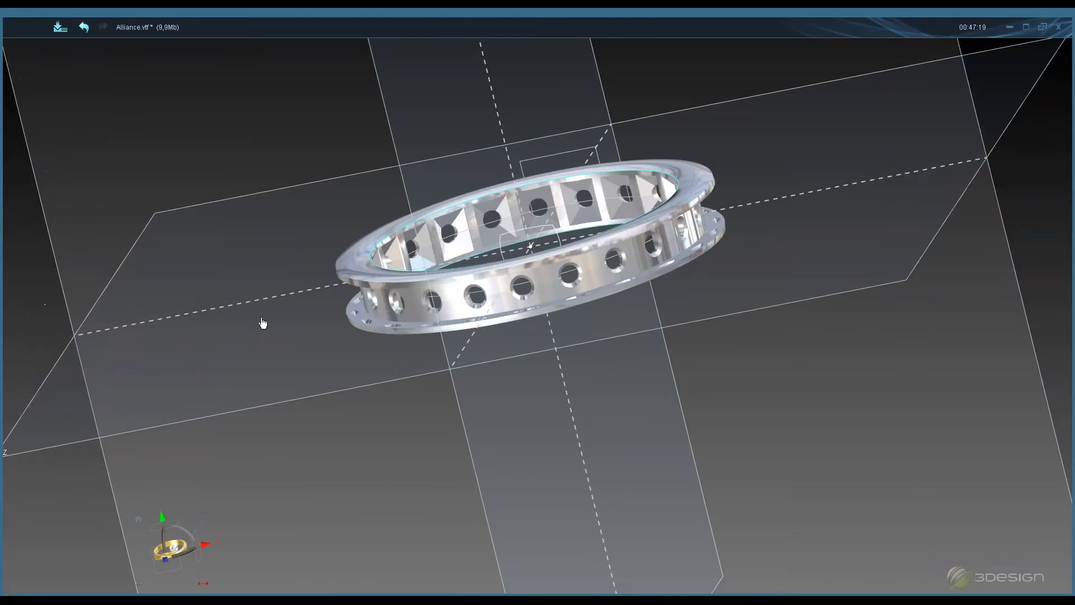
{"action": "scroll", "coordinate": [422, 342], "scroll_direction": "up", "scroll_amount": 3}
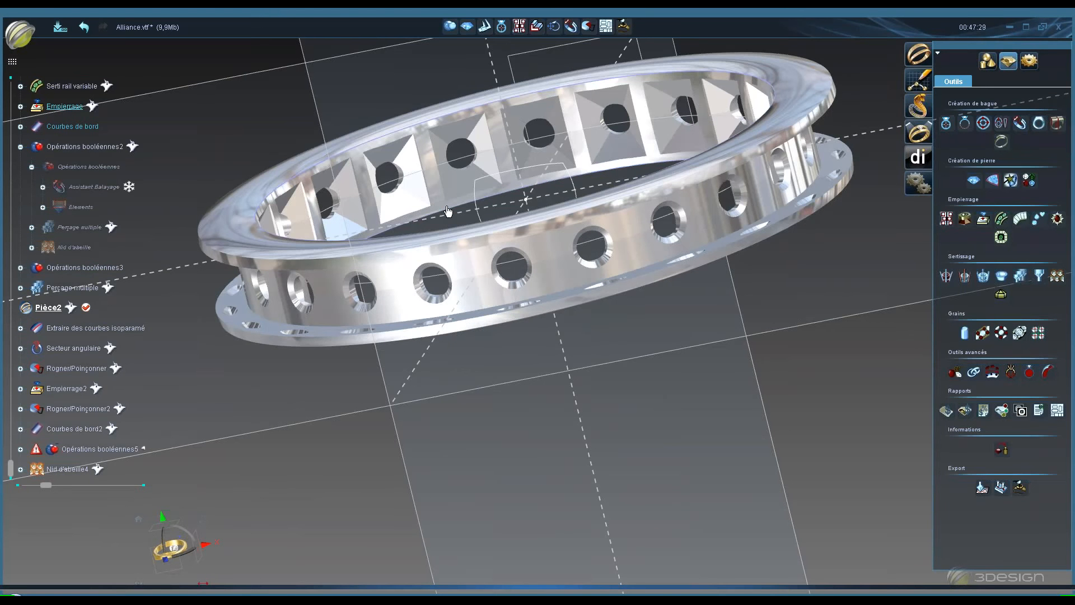
{"action": "scroll", "coordinate": [470, 203], "scroll_direction": "down", "scroll_amount": 4}
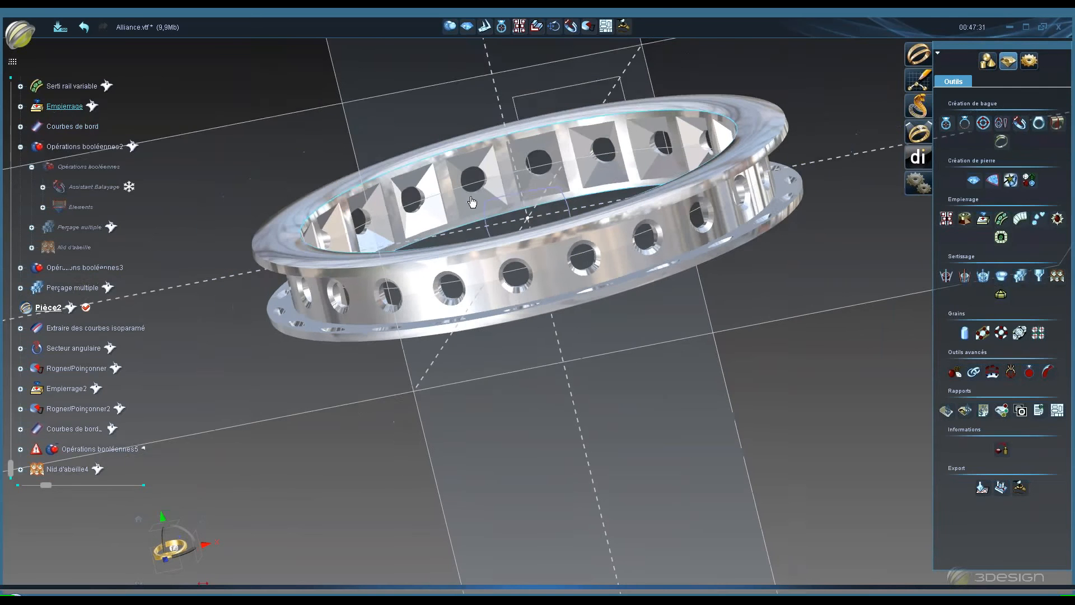
{"action": "middle_click_drag", "start_coordinate": [458, 222], "coordinate": [456, 152]}
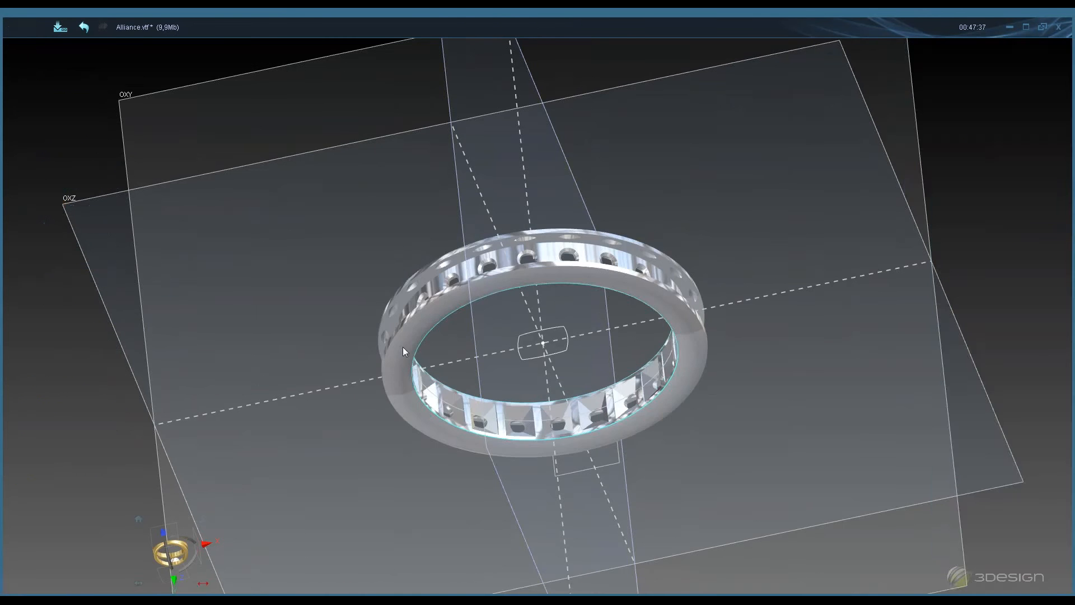
{"action": "middle_click_drag", "start_coordinate": [402, 347], "coordinate": [446, 382]}
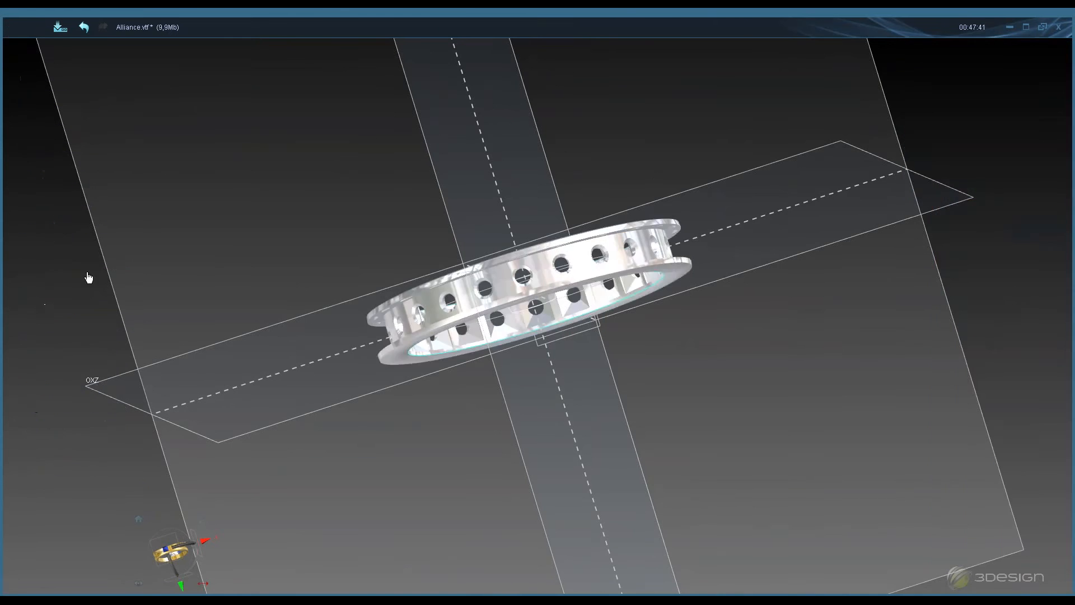
{"action": "right_click", "coordinate": [92, 270]}
{"action": "left_click", "coordinate": [117, 302]}
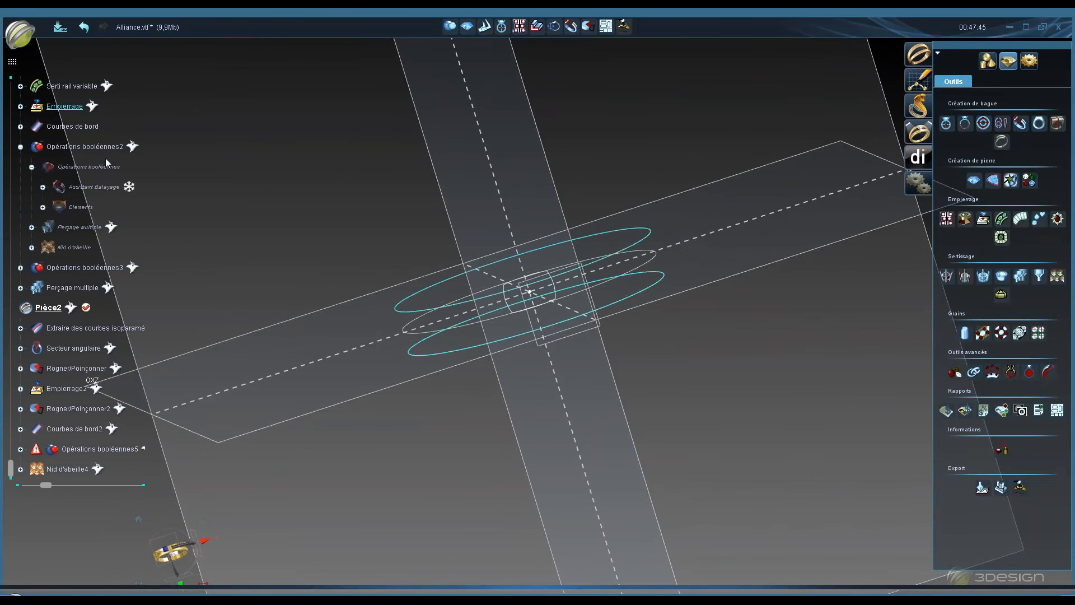
- Hide the Courbes de bord element and show the Opérations booléennes5 ring
{"action": "right_click", "coordinate": [86, 127]}
{"action": "left_click", "coordinate": [125, 153]}
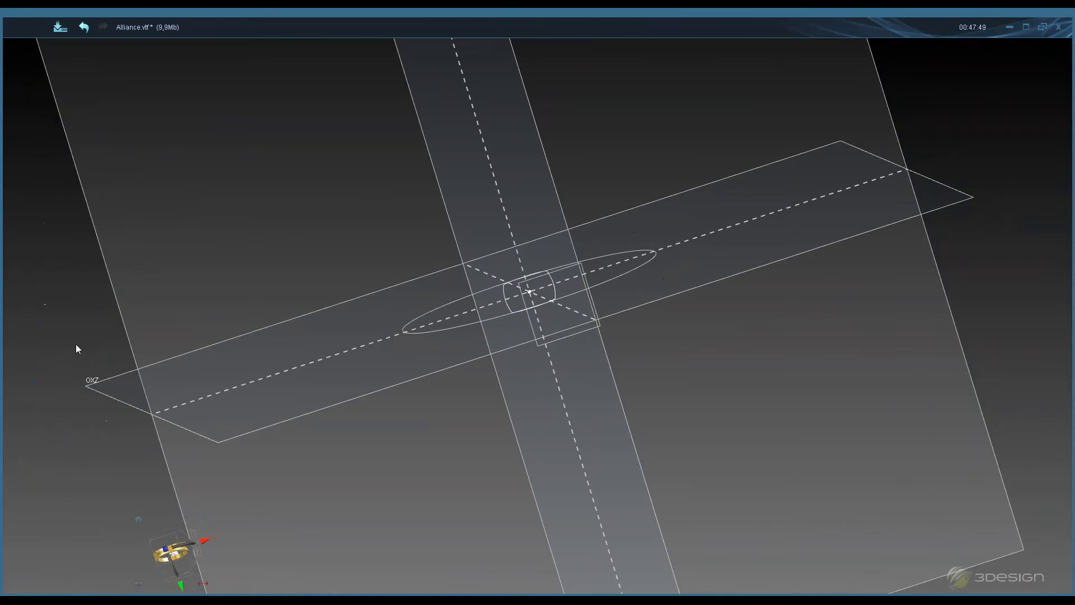
{"action": "right_click", "coordinate": [75, 452]}
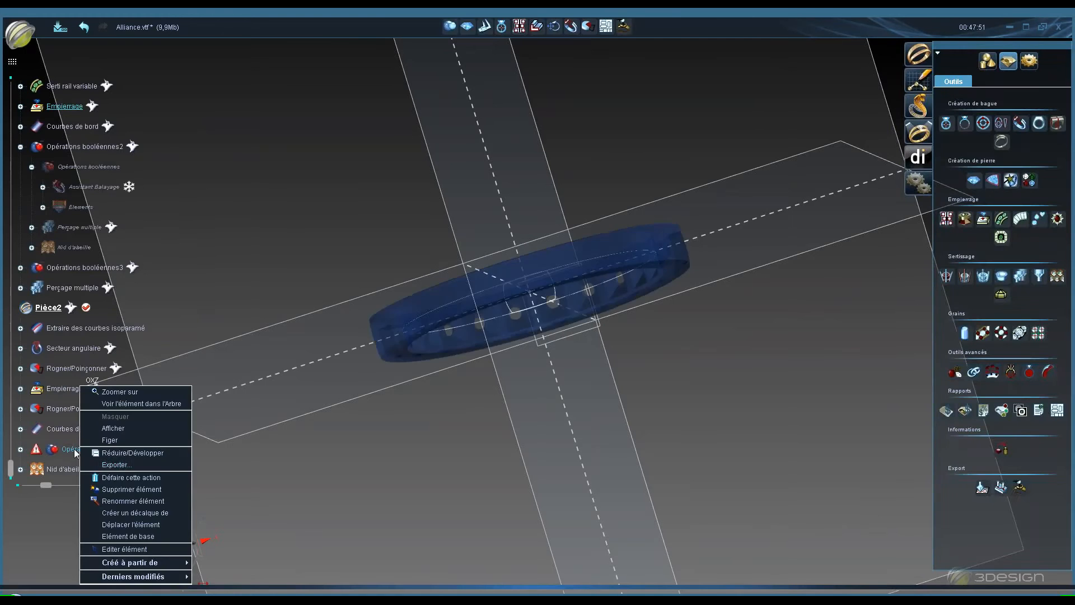
{"action": "left_click", "coordinate": [114, 428]}
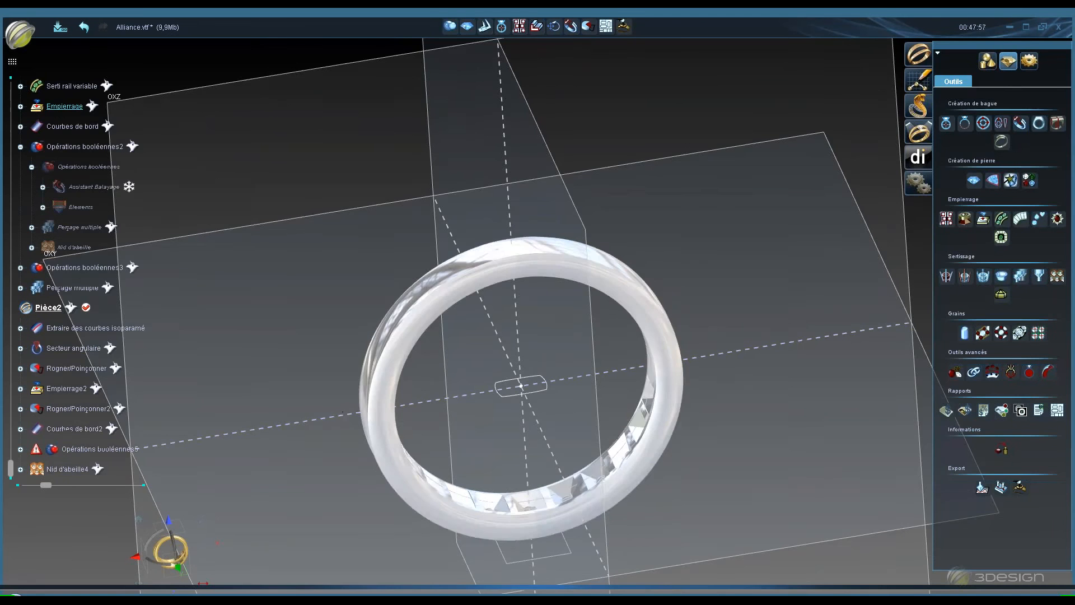
- Expand Empierrage2 and Opérations booléennes5 in the construction tree
{"action": "middle_click_drag", "start_coordinate": [392, 359], "coordinate": [612, 307]}
{"action": "middle_click_drag", "start_coordinate": [603, 197], "coordinate": [530, 299]}
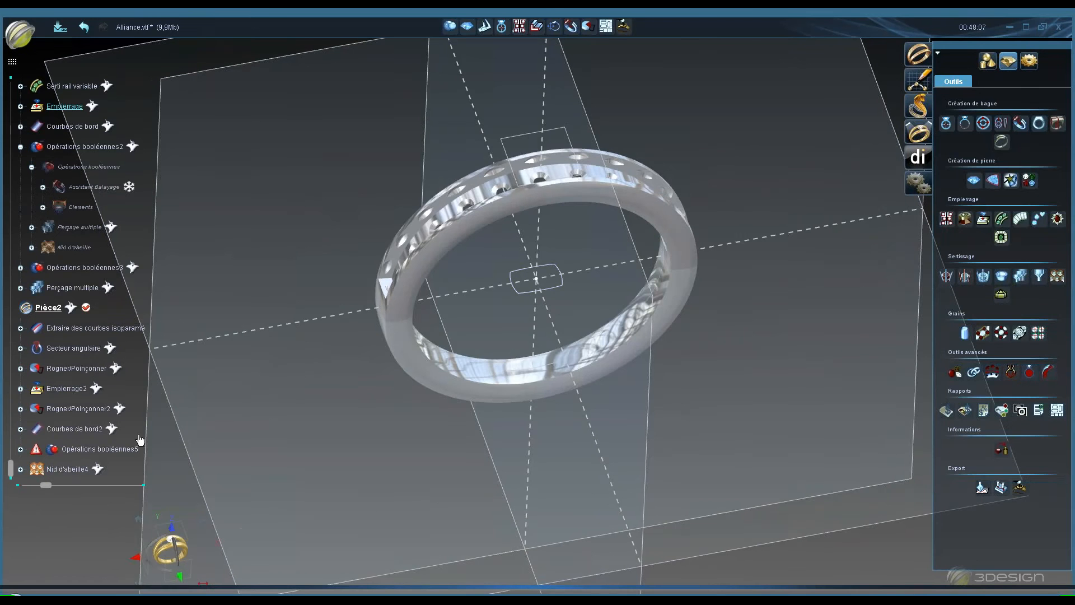
{"action": "right_click", "coordinate": [56, 387]}
{"action": "left_click", "coordinate": [98, 489]}
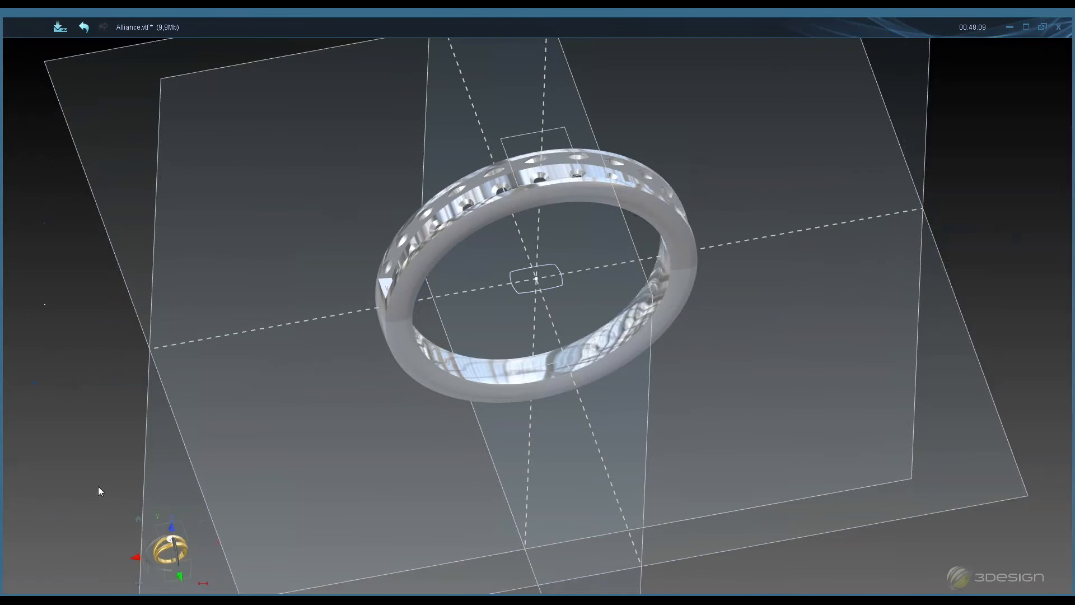
{"action": "left_click", "coordinate": [554, 318]}
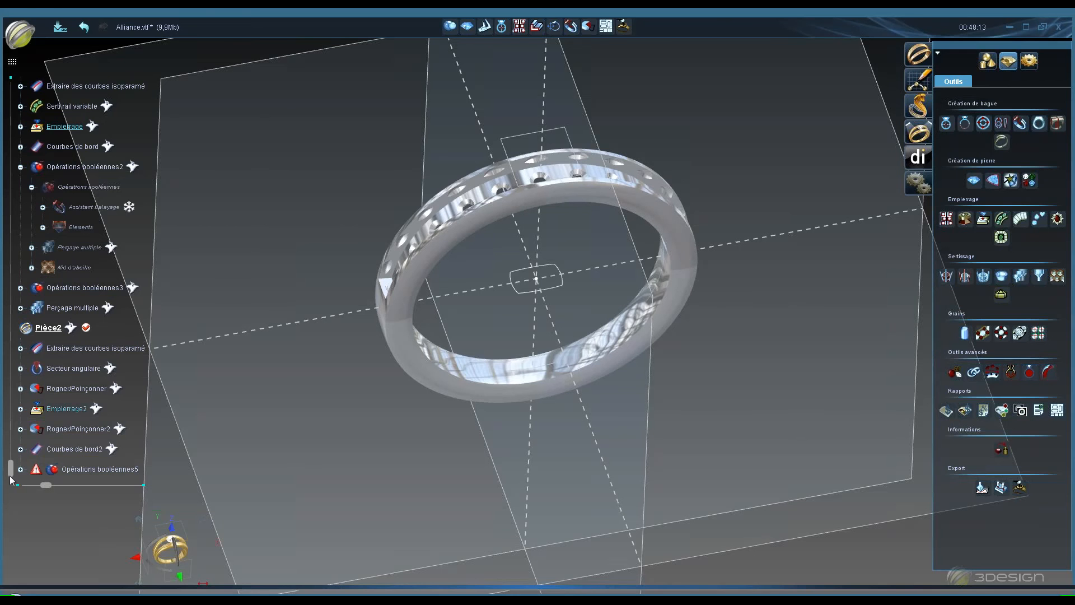
{"action": "left_click", "coordinate": [20, 468]}
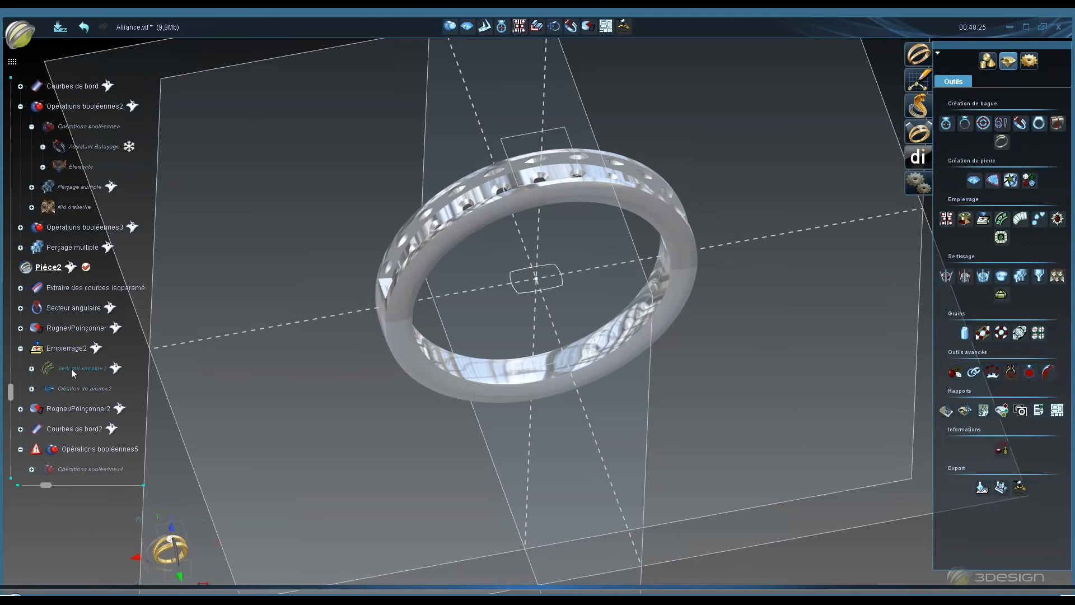
- Open Serti rail variable2 for editing to review its stone and recess settings, then leave without changes
{"action": "double_click", "coordinate": [82, 367]}
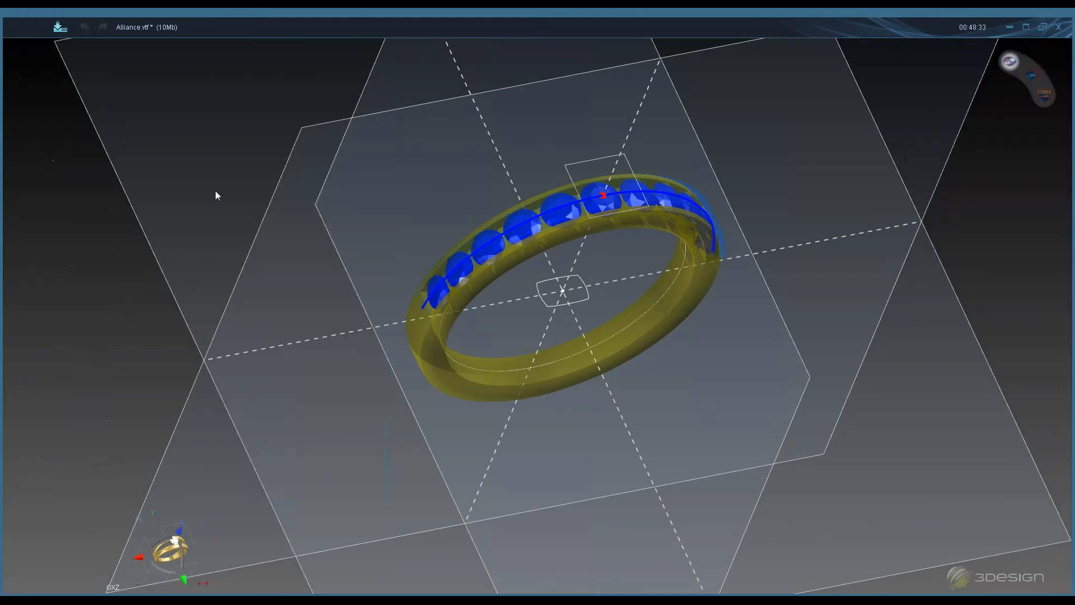
{"action": "left_click", "coordinate": [237, 180]}
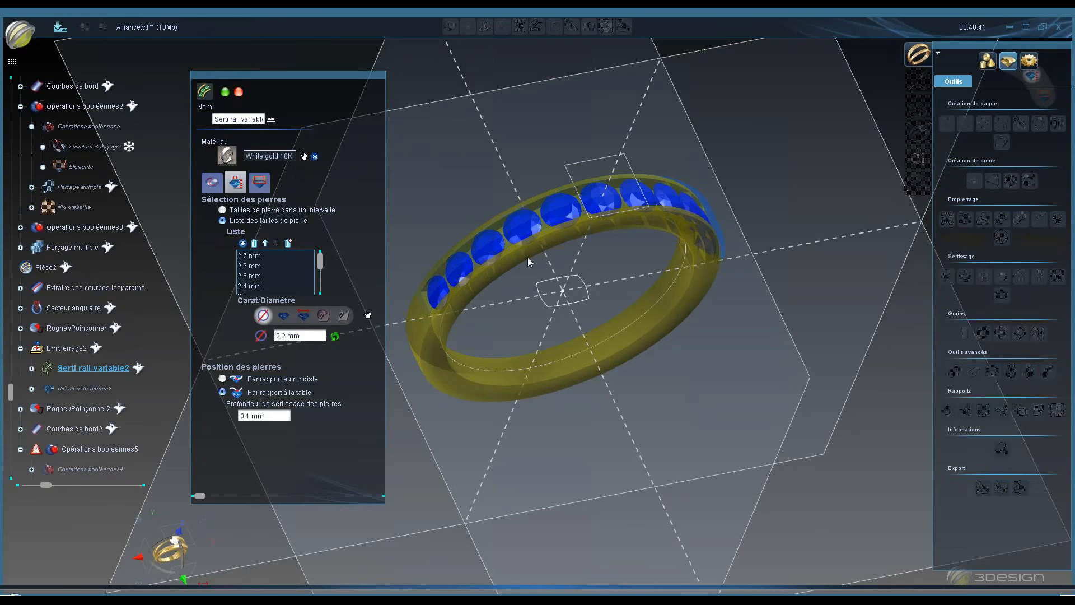
{"action": "scroll", "coordinate": [585, 245], "scroll_direction": "up", "scroll_amount": 3}
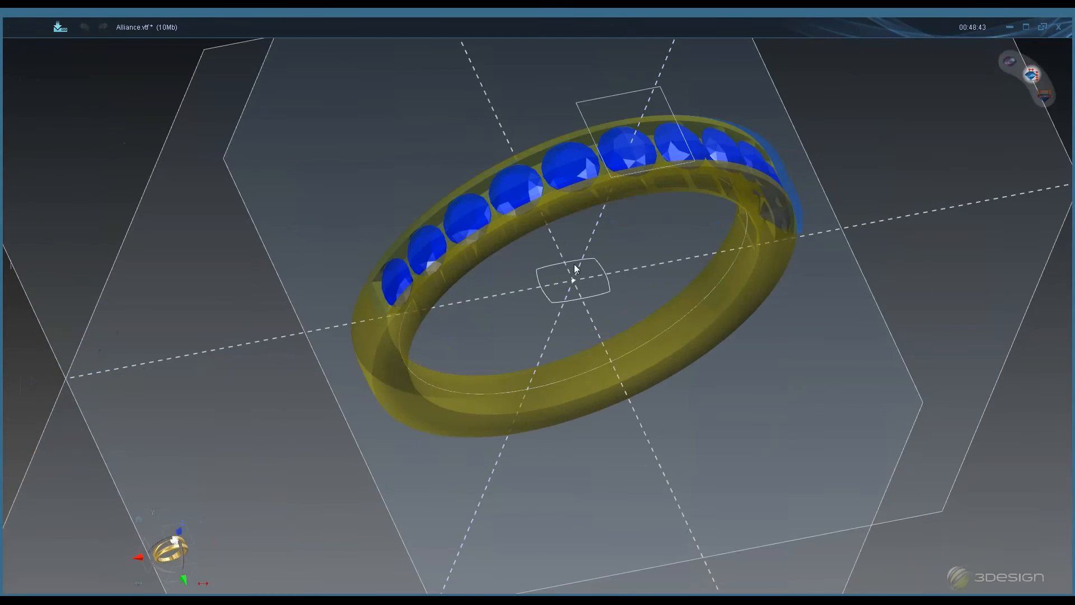
{"action": "middle_click_drag", "start_coordinate": [573, 265], "coordinate": [572, 305]}
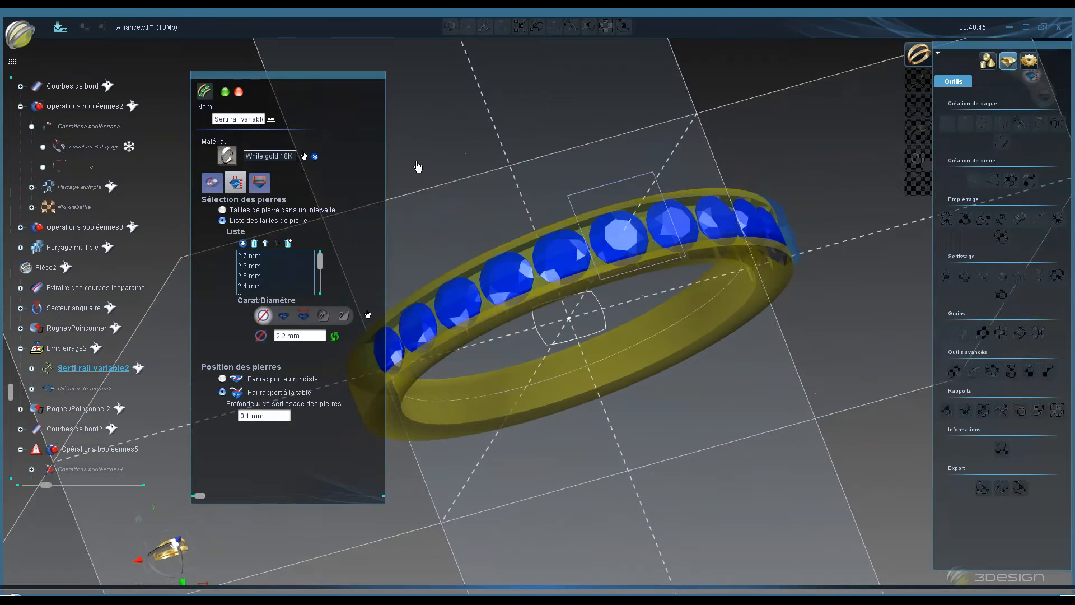
{"action": "left_click", "coordinate": [260, 182]}
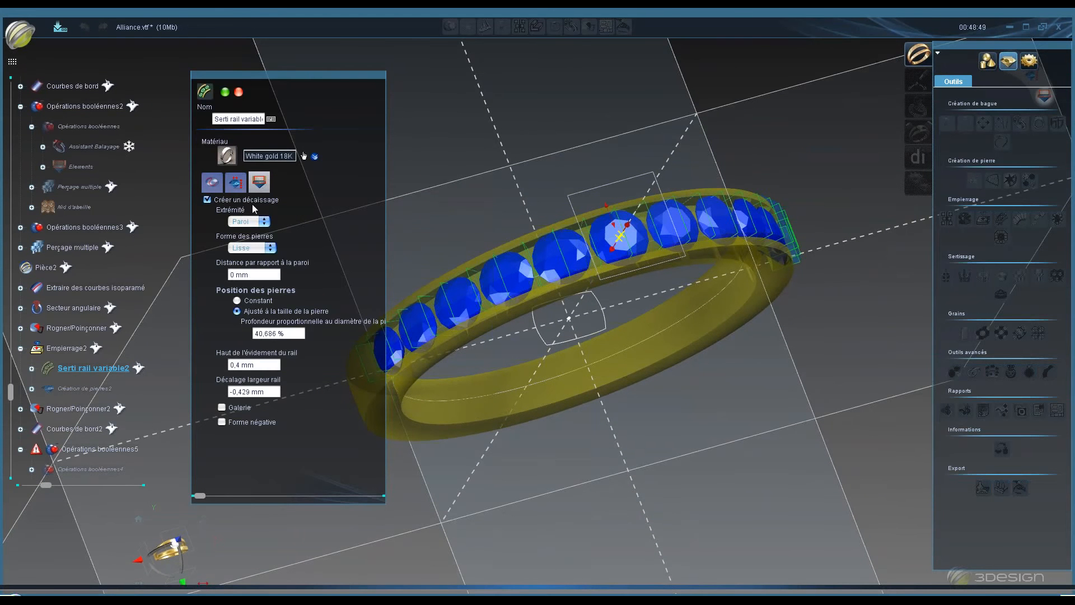
{"action": "middle_click_drag", "start_coordinate": [594, 218], "coordinate": [567, 83]}
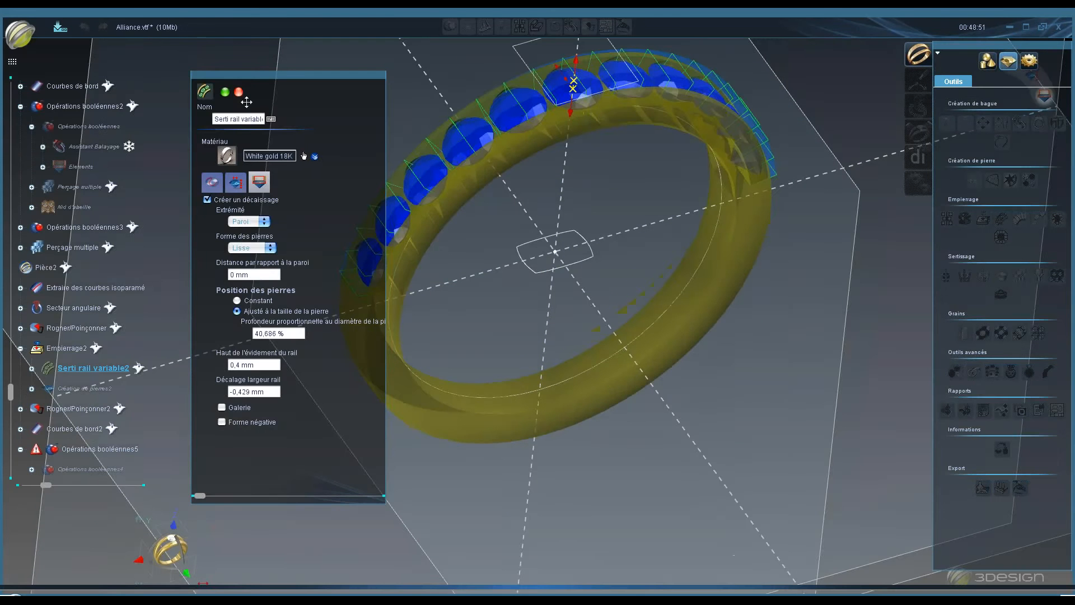
{"action": "left_click", "coordinate": [239, 91]}
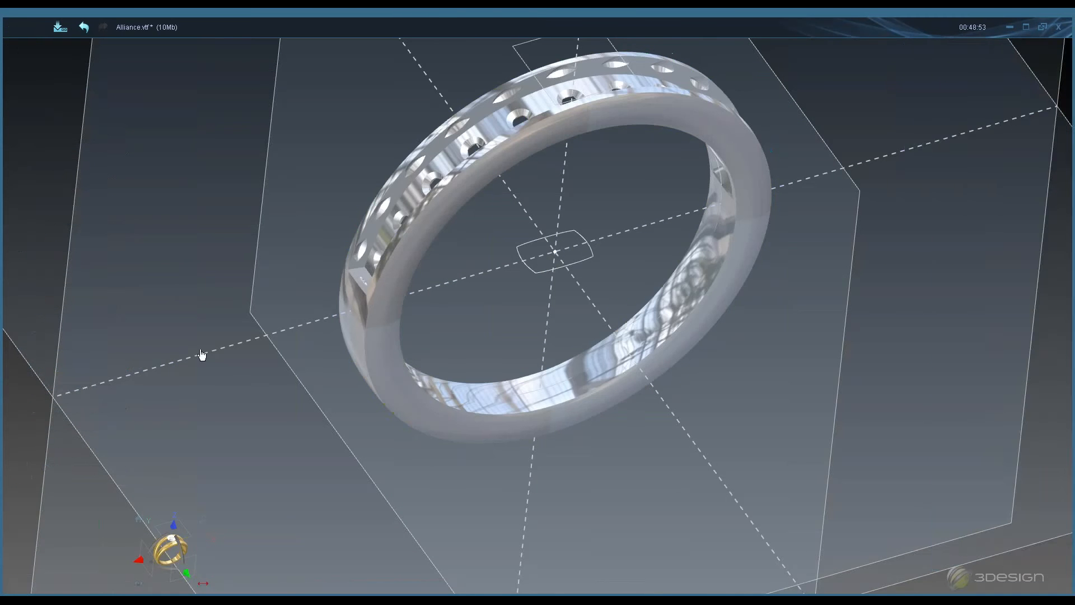
- Show the Serti rail variable2 stones on the ring
{"action": "right_click", "coordinate": [78, 348]}
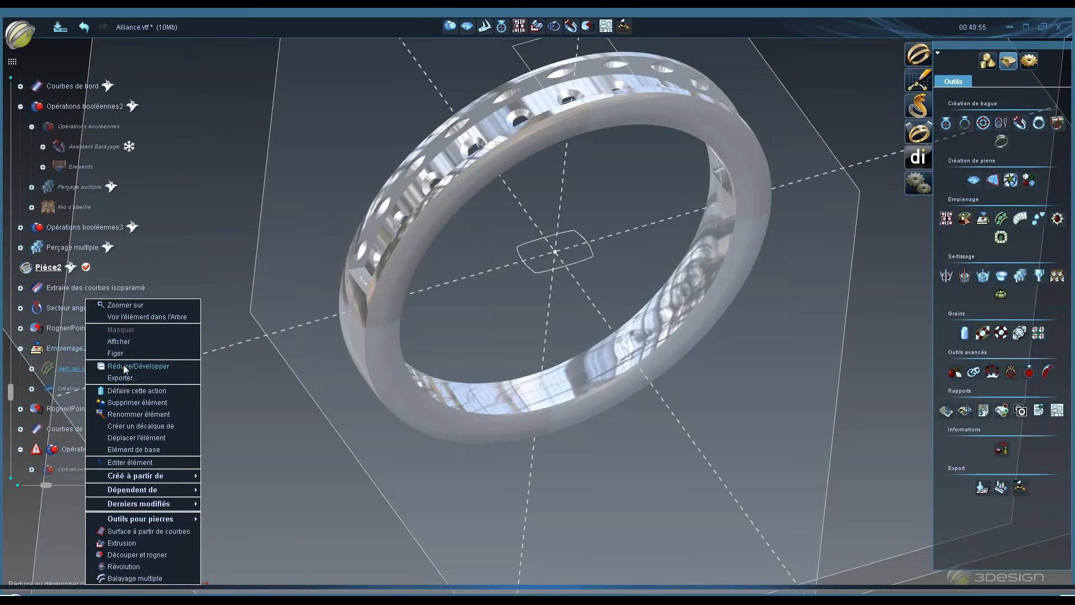
{"action": "left_click", "coordinate": [118, 342]}
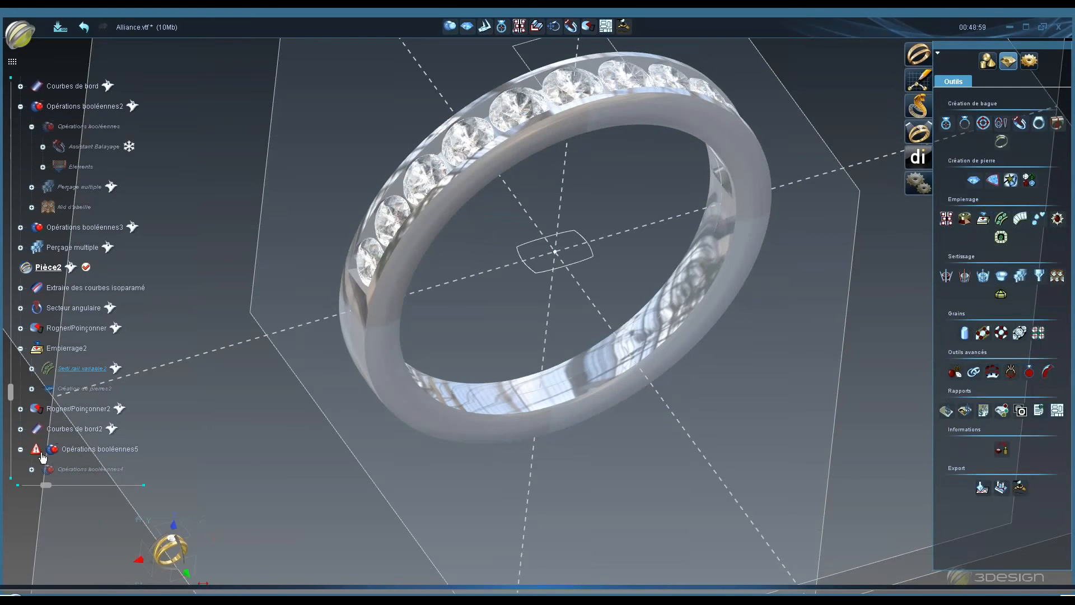
{"action": "left_click_drag", "start_coordinate": [10, 398], "coordinate": [10, 405]}
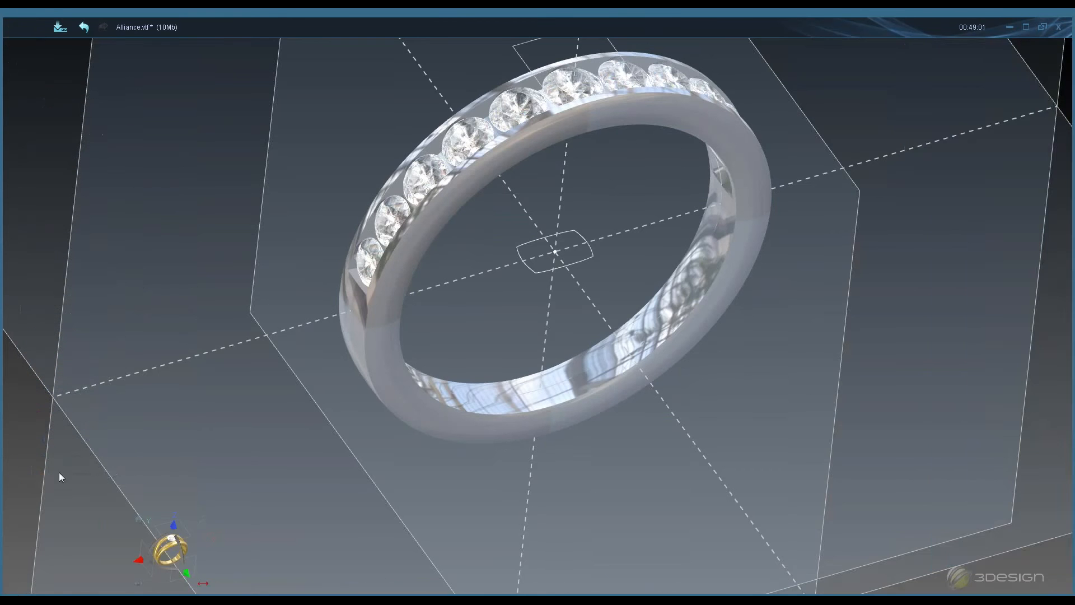
- Show the Perçage multiple2 drill bodies on the second ring from the construction tree
{"action": "right_click", "coordinate": [76, 448]}
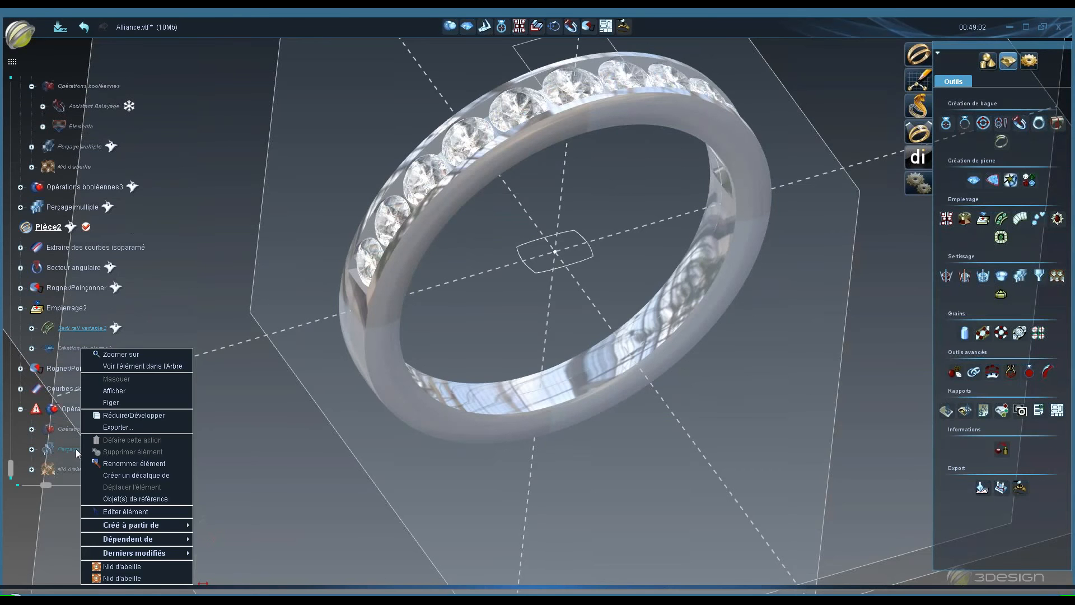
{"action": "left_click", "coordinate": [127, 393]}
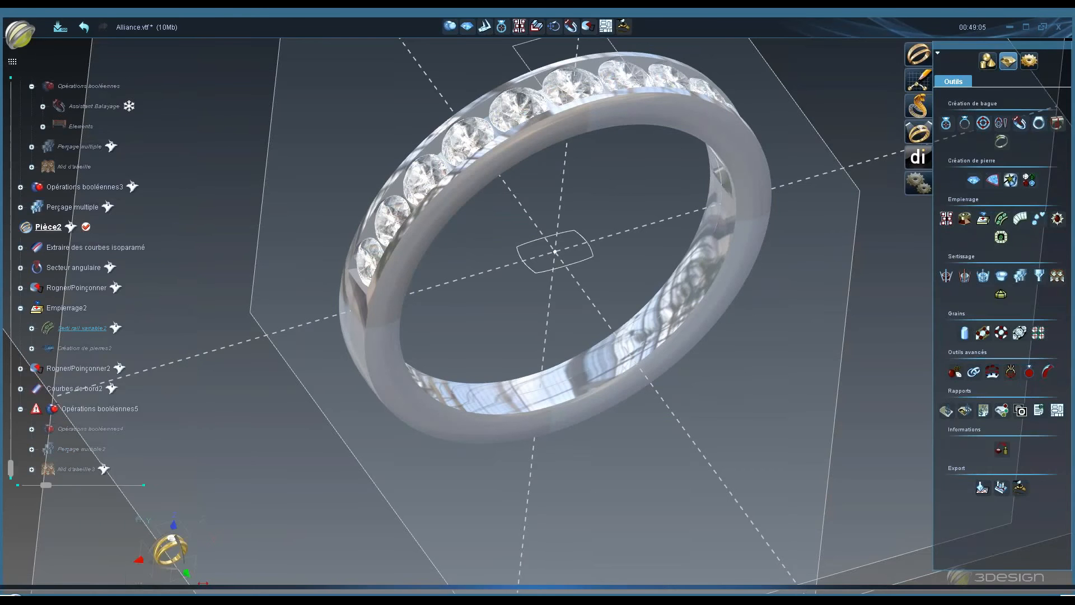
{"action": "right_click", "coordinate": [79, 447]}
{"action": "left_click", "coordinate": [126, 495]}
{"action": "mouse_move", "coordinate": [555, 149]}
{"action": "middle_mouse_down"}
{"action": "mouse_move", "coordinate": [526, 99]}
{"action": "mouse_move", "coordinate": [538, 183]}
{"action": "mouse_move", "coordinate": [639, 350]}
{"action": "middle_mouse_up"}
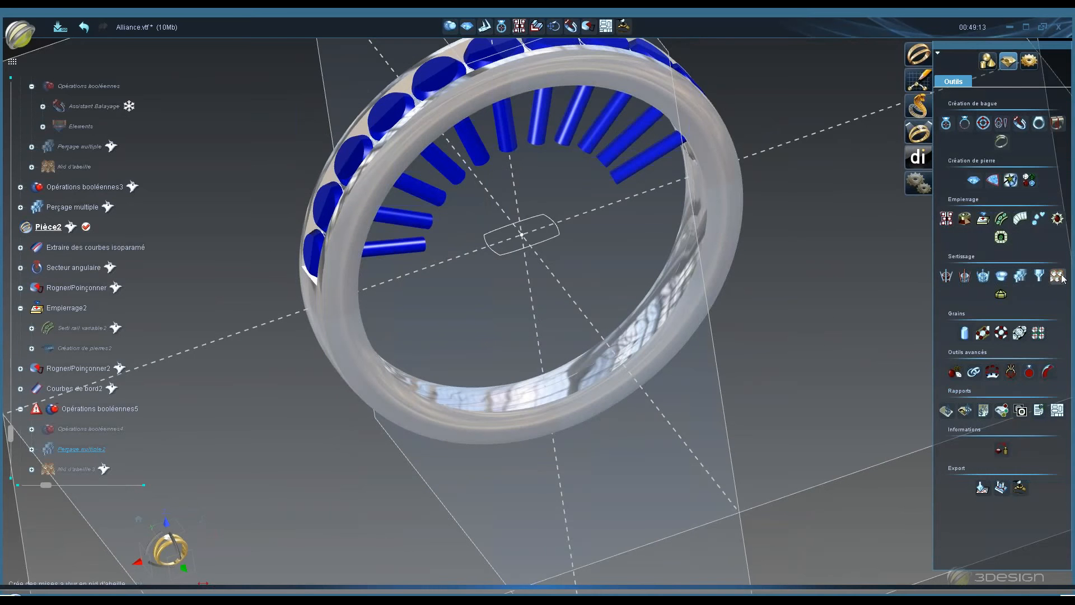
- Start a Nid d'abeille on the Perçage multiple2 locations and pick Assistant Balayage2 as the object to fill
{"action": "left_click", "coordinate": [1057, 275]}
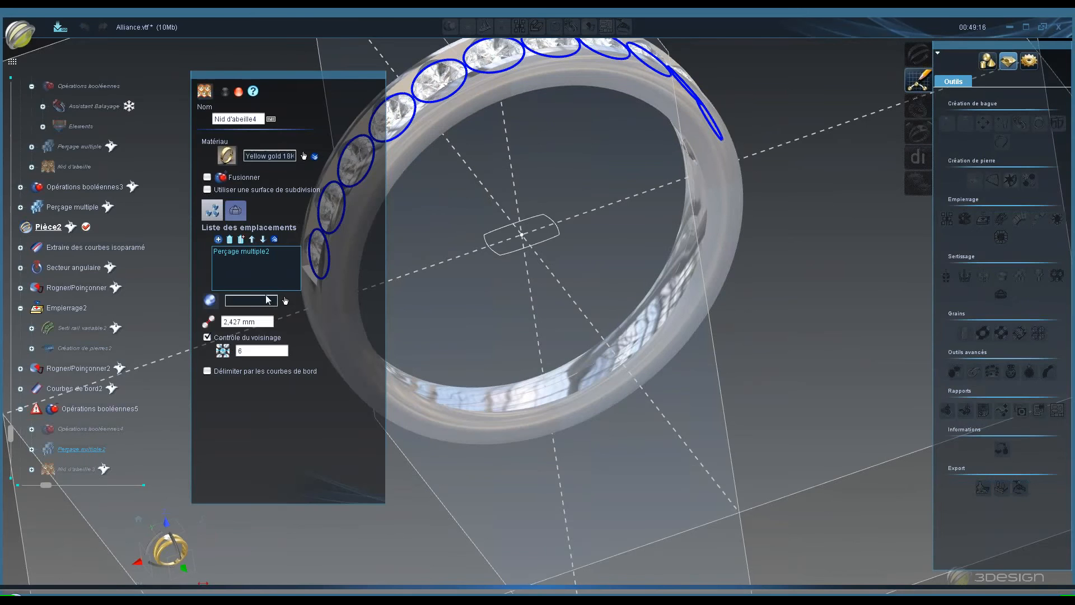
{"action": "left_click", "coordinate": [265, 296]}
{"action": "left_click", "coordinate": [47, 433]}
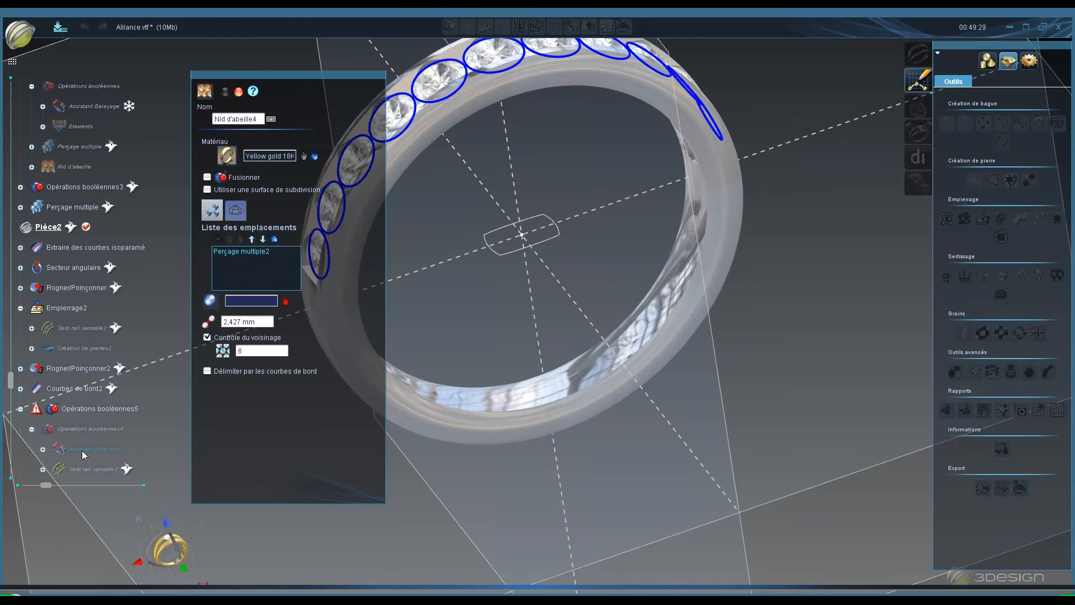
{"action": "left_click", "coordinate": [82, 453]}
{"action": "middle_click_drag", "start_coordinate": [582, 232], "coordinate": [623, 271]}
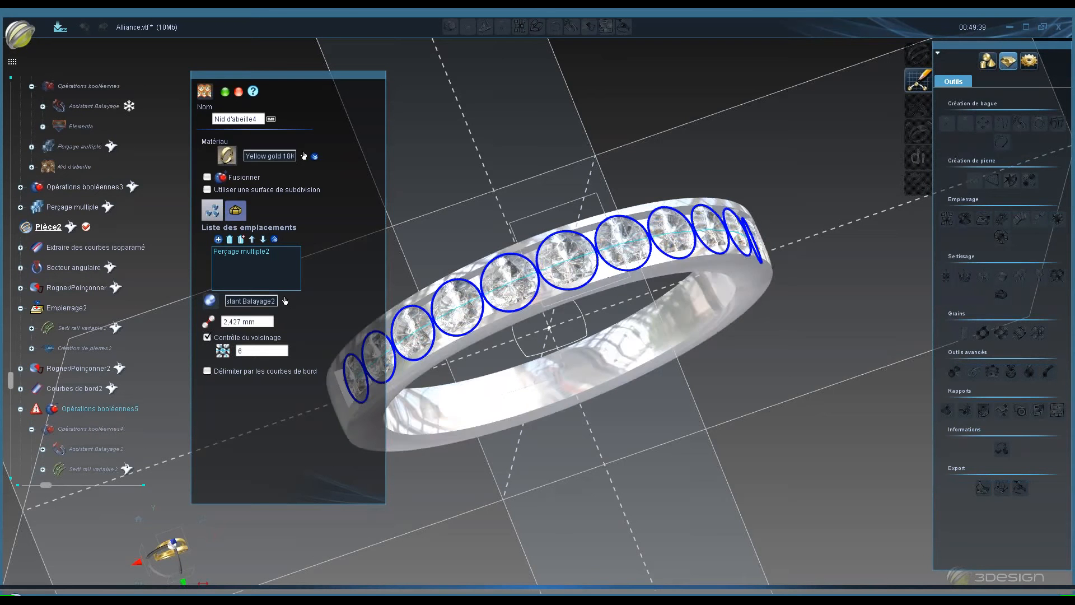
- Advance to the honeycomb depth and wall parameters, check the preview around the drills, then cancel the Nid d'abeille
{"action": "middle_click_drag", "start_coordinate": [512, 249], "coordinate": [504, 50]}
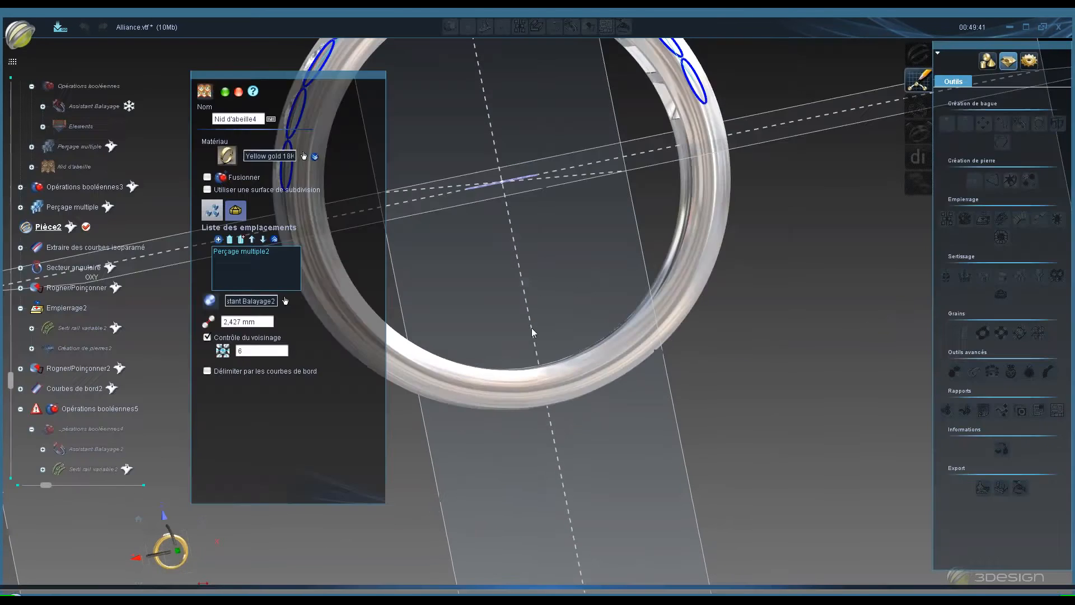
{"action": "middle_click_drag", "start_coordinate": [532, 327], "coordinate": [533, 364]}
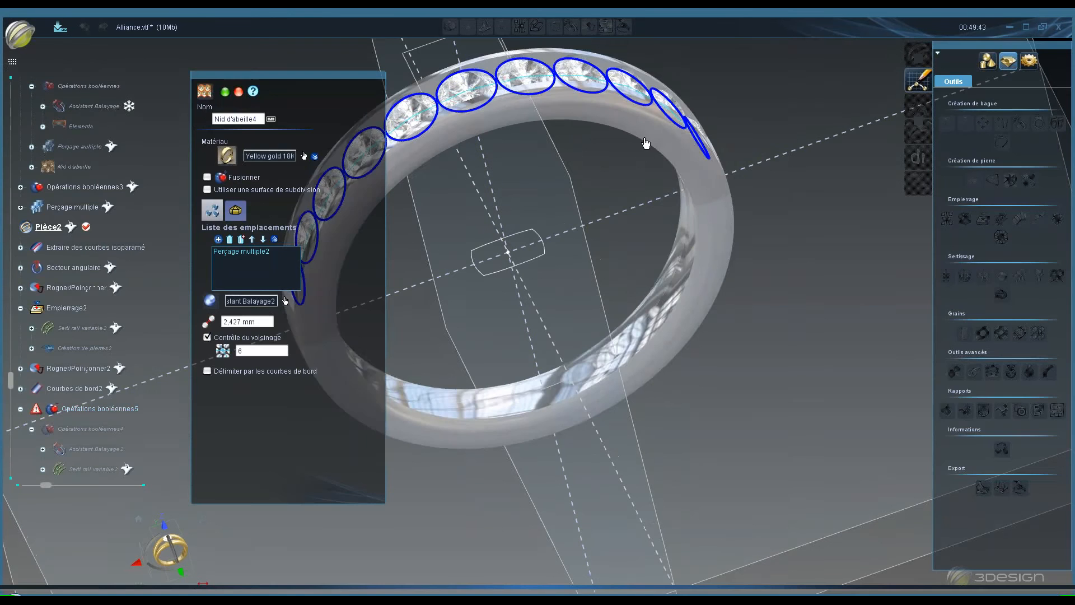
{"action": "right_click", "coordinate": [650, 137]}
{"action": "left_click", "coordinate": [681, 142]}
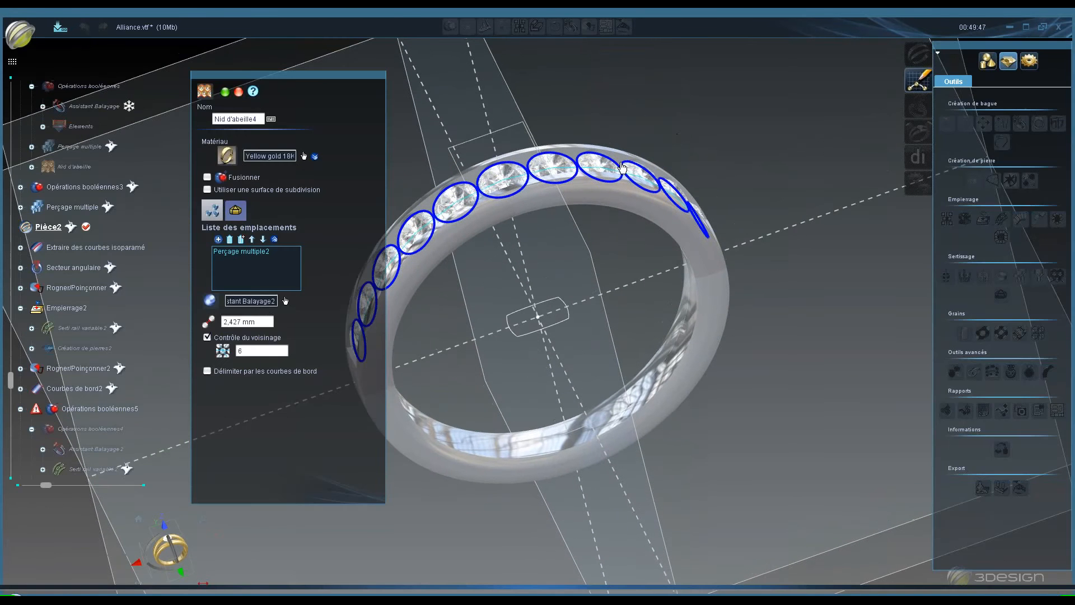
{"action": "middle_click", "coordinate": [402, 352]}
{"action": "middle_click_drag", "start_coordinate": [494, 343], "coordinate": [475, 240]}
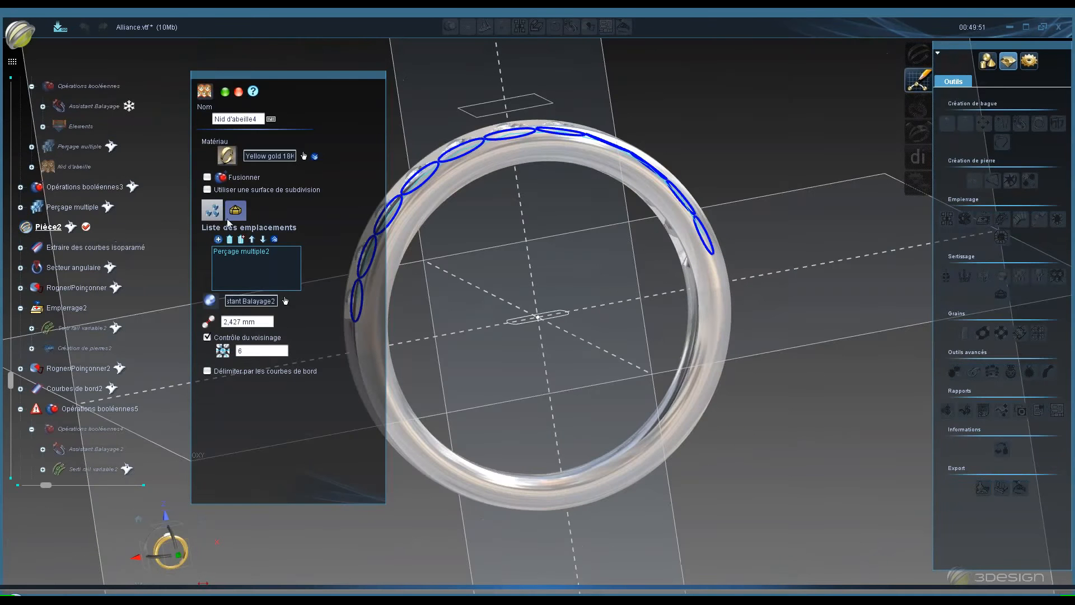
{"action": "left_click", "coordinate": [228, 211]}
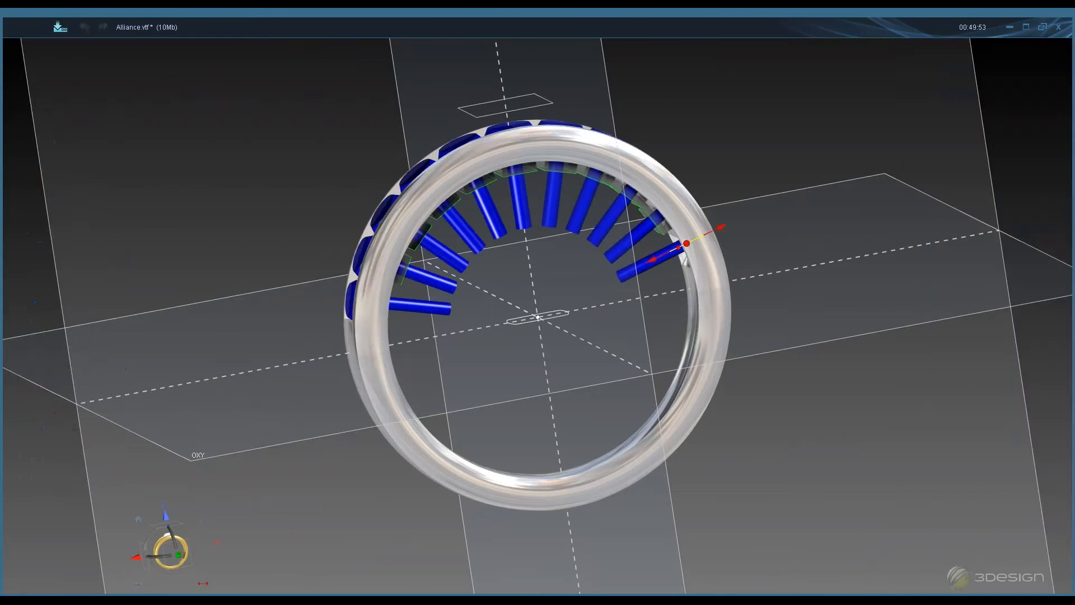
{"action": "middle_click_drag", "start_coordinate": [532, 258], "coordinate": [507, 194]}
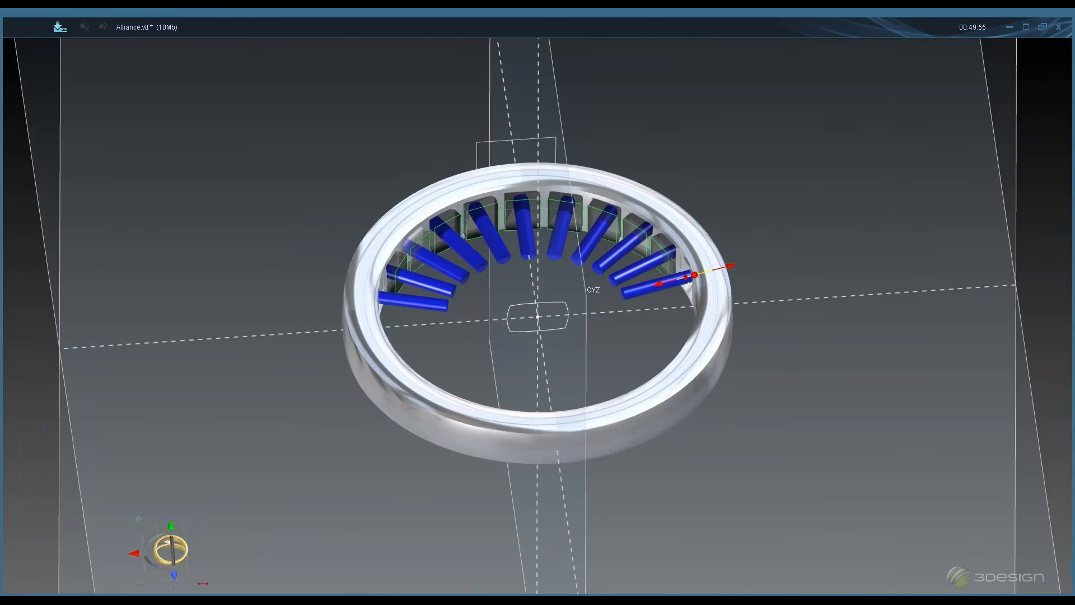
{"action": "left_click", "coordinate": [628, 295]}
{"action": "middle_click_drag", "start_coordinate": [525, 342], "coordinate": [488, 365]}
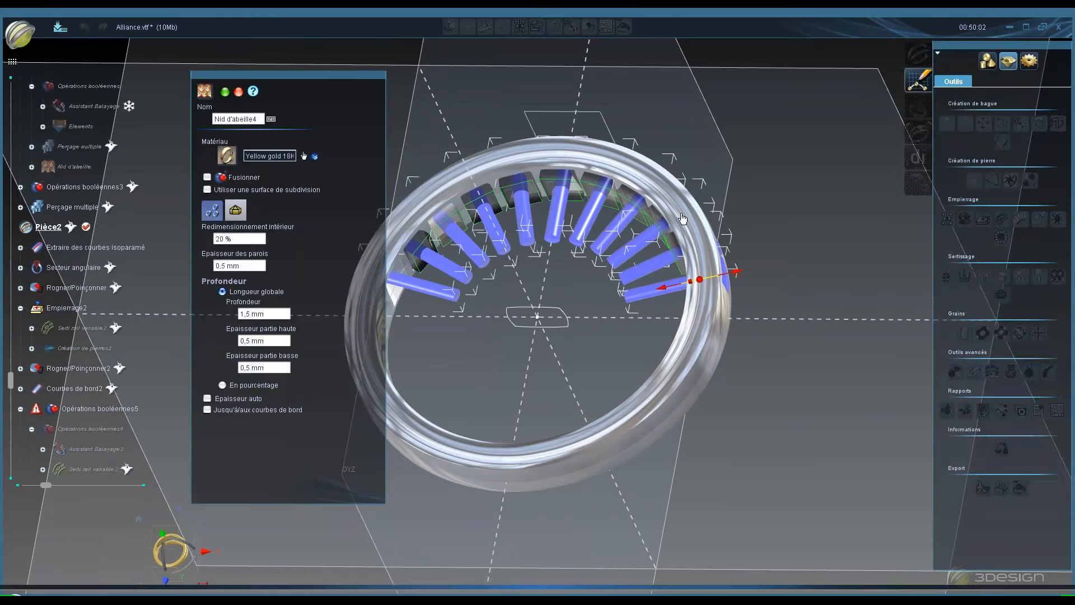
{"action": "left_click", "coordinate": [683, 218]}
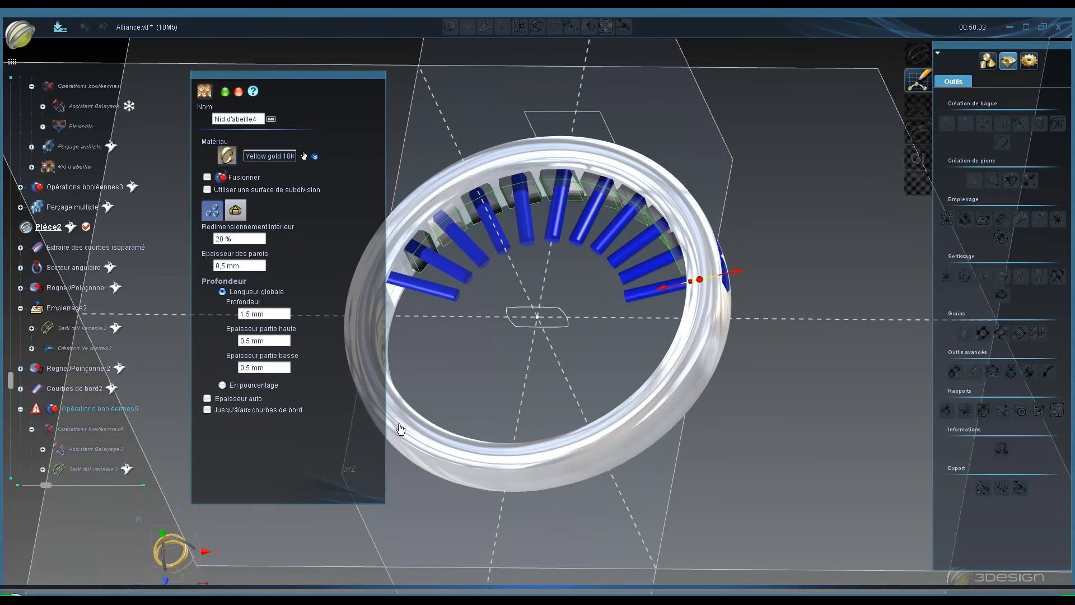
{"action": "left_click", "coordinate": [422, 264]}
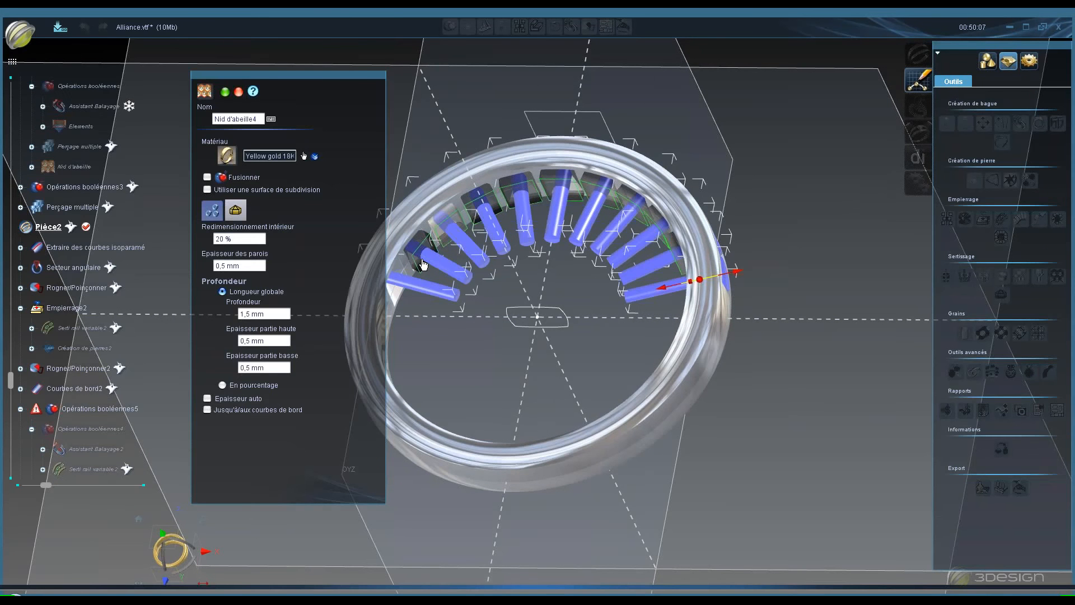
{"action": "left_click", "coordinate": [422, 250]}
{"action": "middle_click_drag", "start_coordinate": [661, 365], "coordinate": [451, 440]}
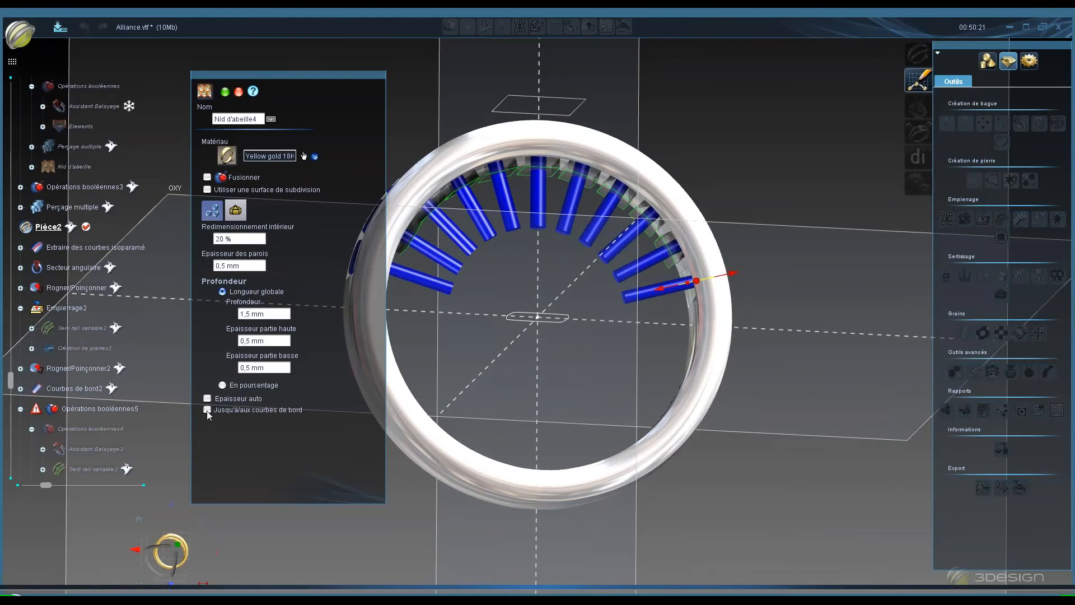
{"action": "left_click", "coordinate": [239, 92]}
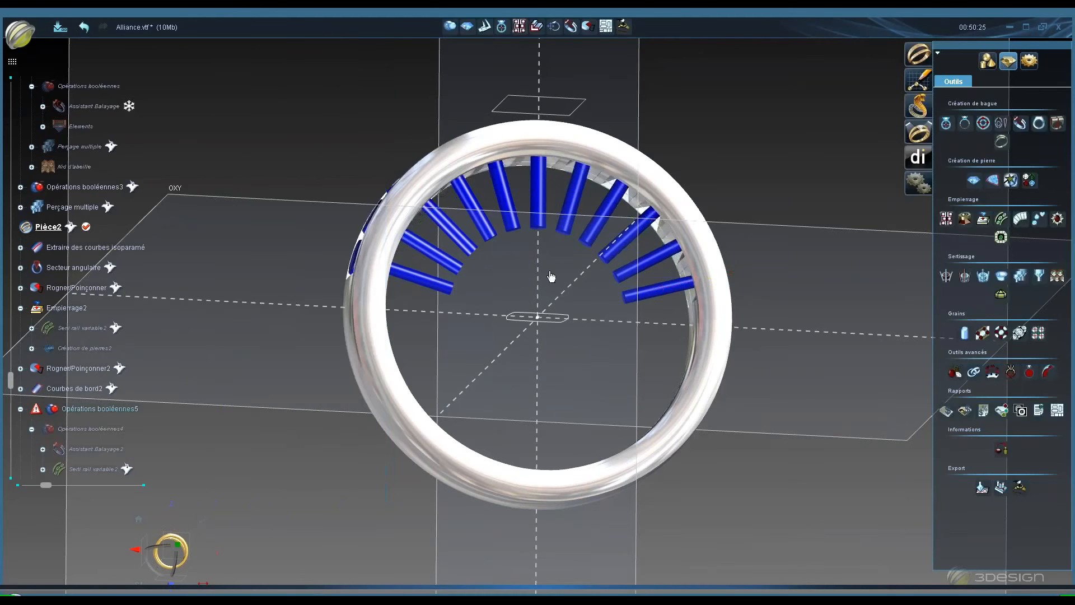
- Collapse the Opérations booléennes5 branch in the tree and hide the ring body
{"action": "double_click", "coordinate": [38, 410]}
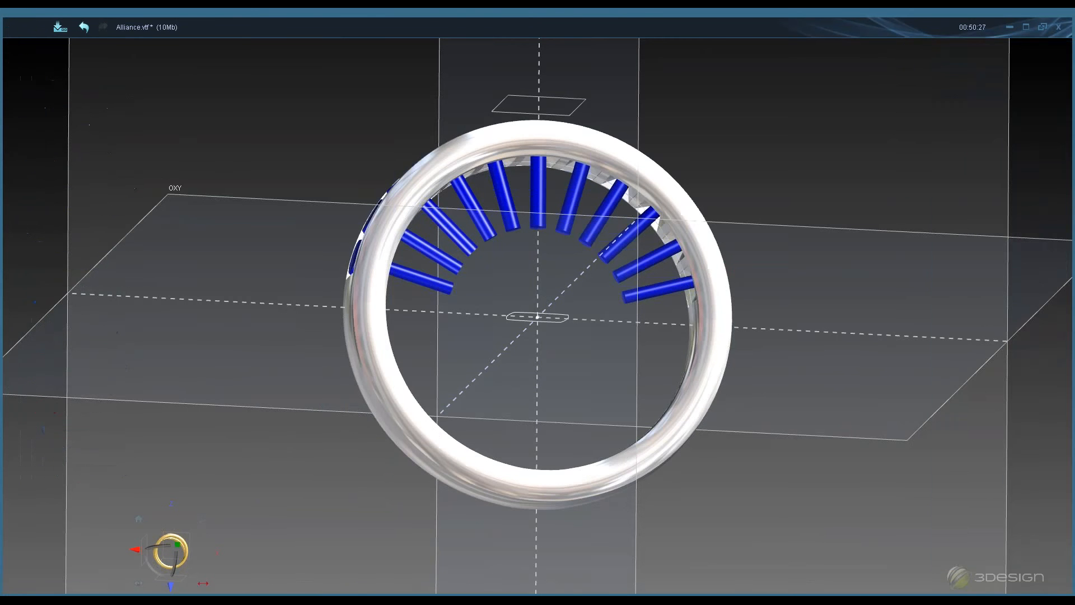
{"action": "left_click", "coordinate": [20, 409]}
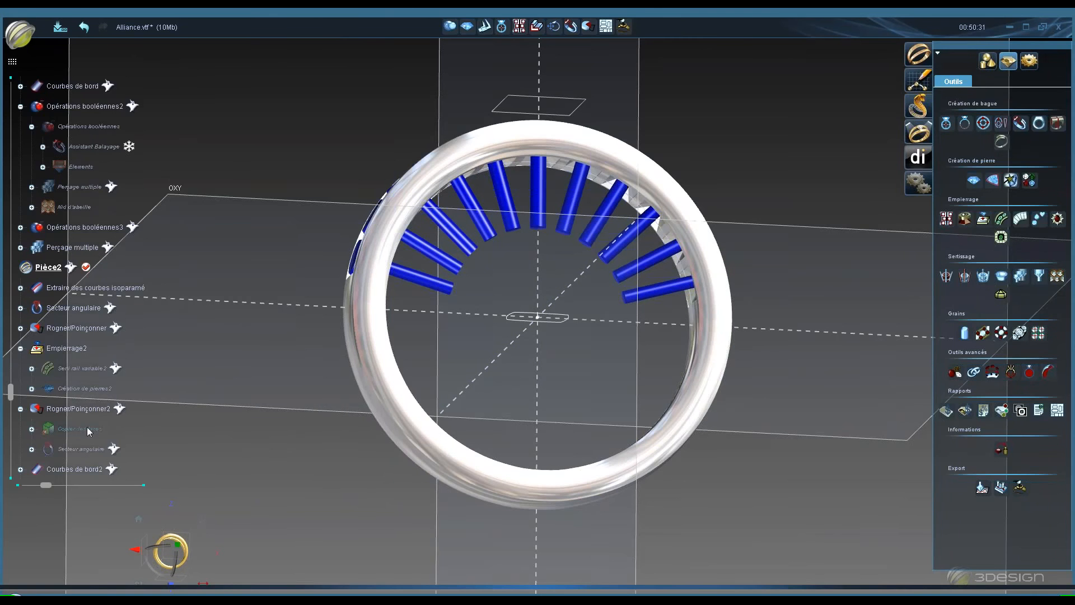
{"action": "right_click", "coordinate": [394, 389]}
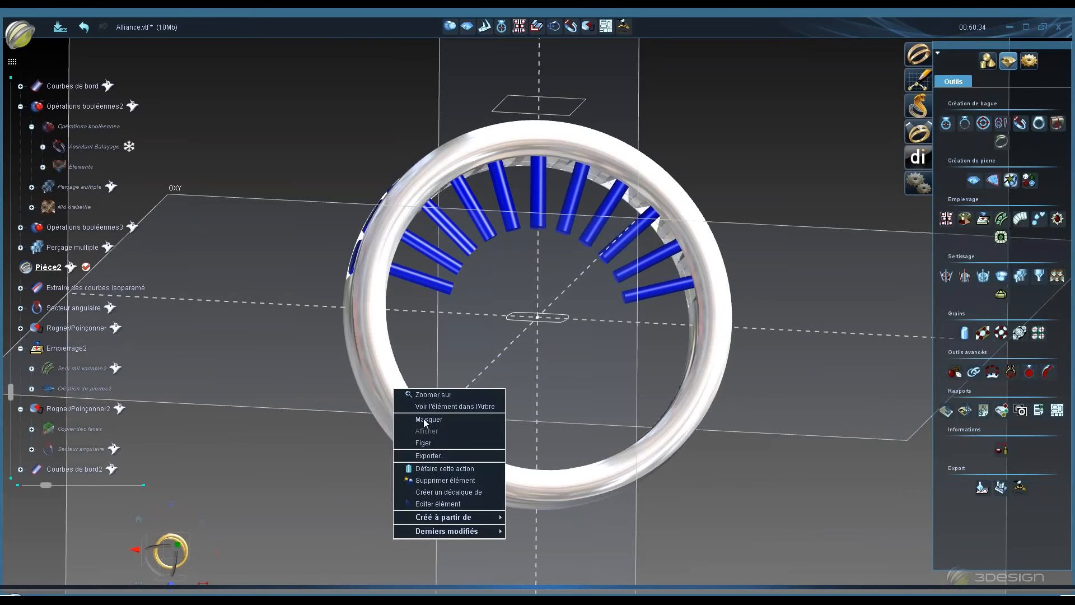
{"action": "left_click", "coordinate": [428, 419]}
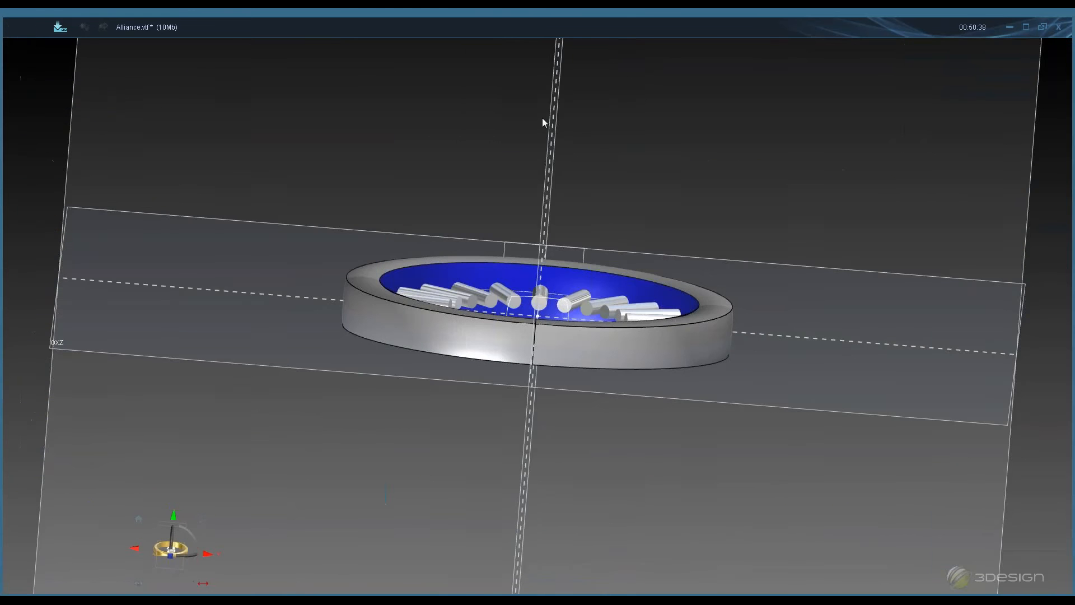
- Open Copier des faces under Rogner/Poinçonner2 to review its selected face, then leave without changes
{"action": "middle_click_drag", "start_coordinate": [542, 117], "coordinate": [571, 310]}
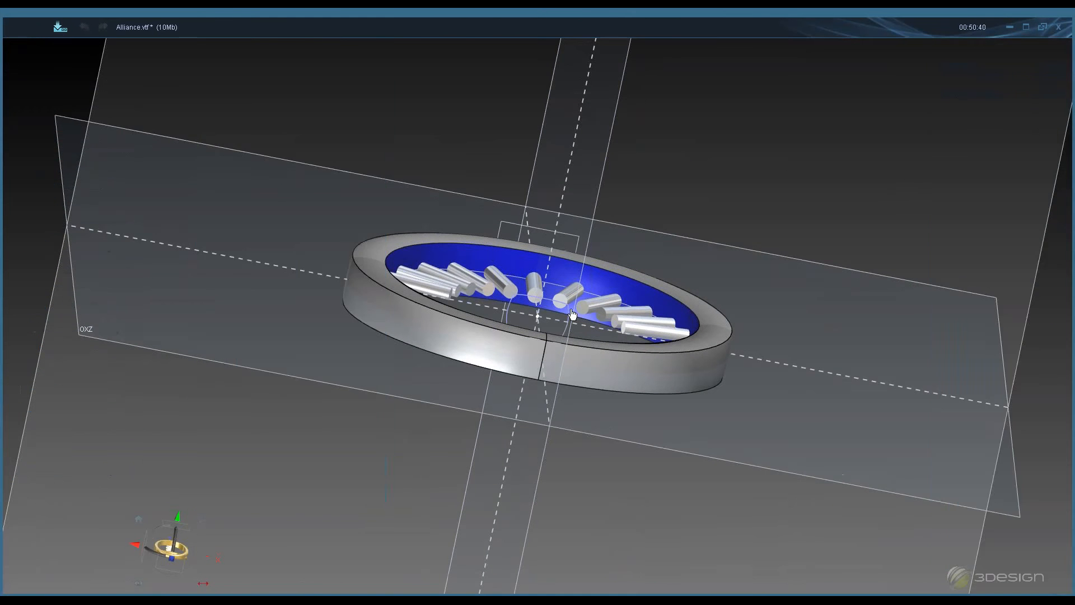
{"action": "middle_click_drag", "start_coordinate": [630, 225], "coordinate": [578, 392]}
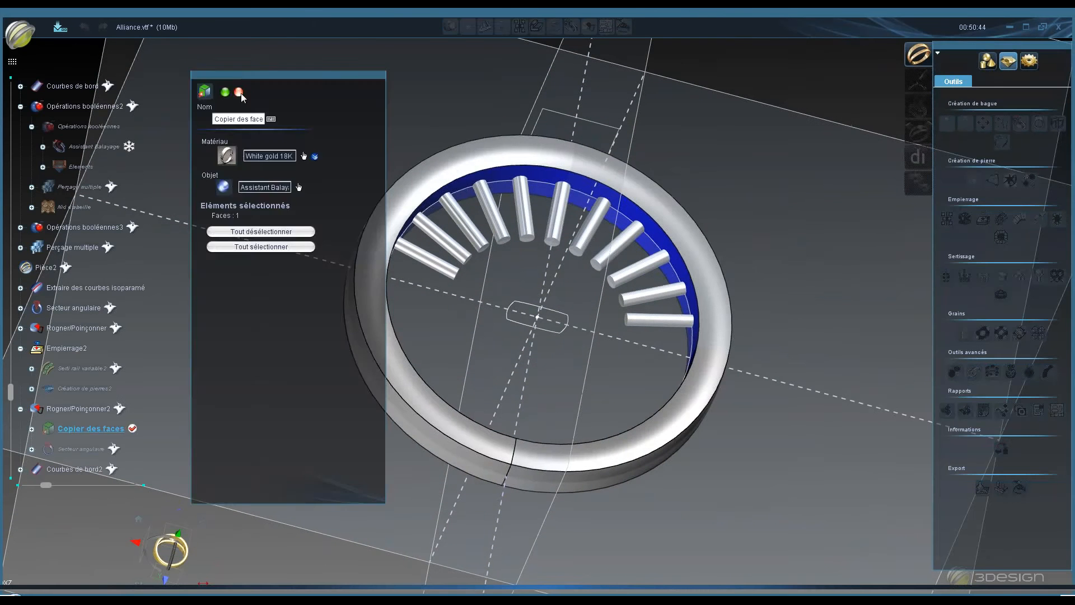
{"action": "left_click", "coordinate": [239, 94]}
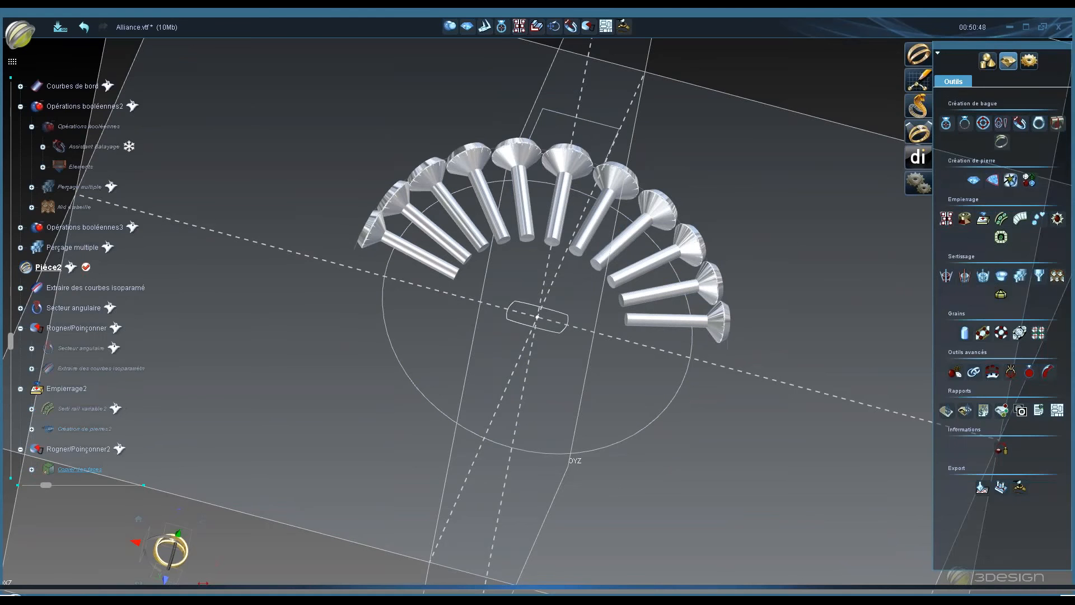
- Show the Rogner/Poinçonner angular sector and select it around the drill heads to inspect its outline
{"action": "right_click", "coordinate": [89, 328]}
{"action": "left_click", "coordinate": [140, 320]}
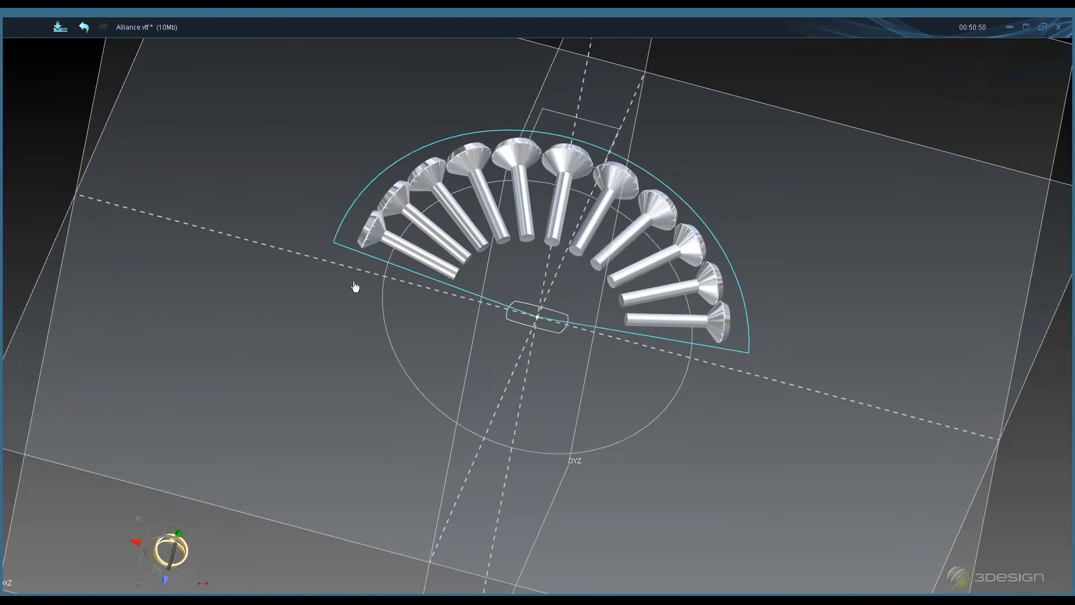
{"action": "middle_click_drag", "start_coordinate": [511, 365], "coordinate": [499, 404]}
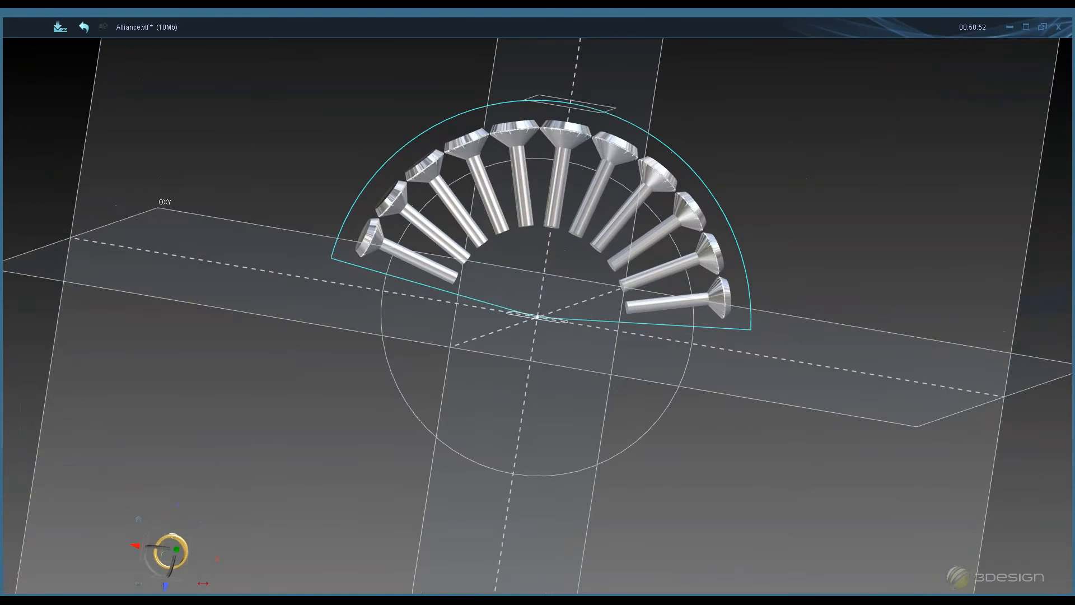
{"action": "left_click", "coordinate": [338, 239]}
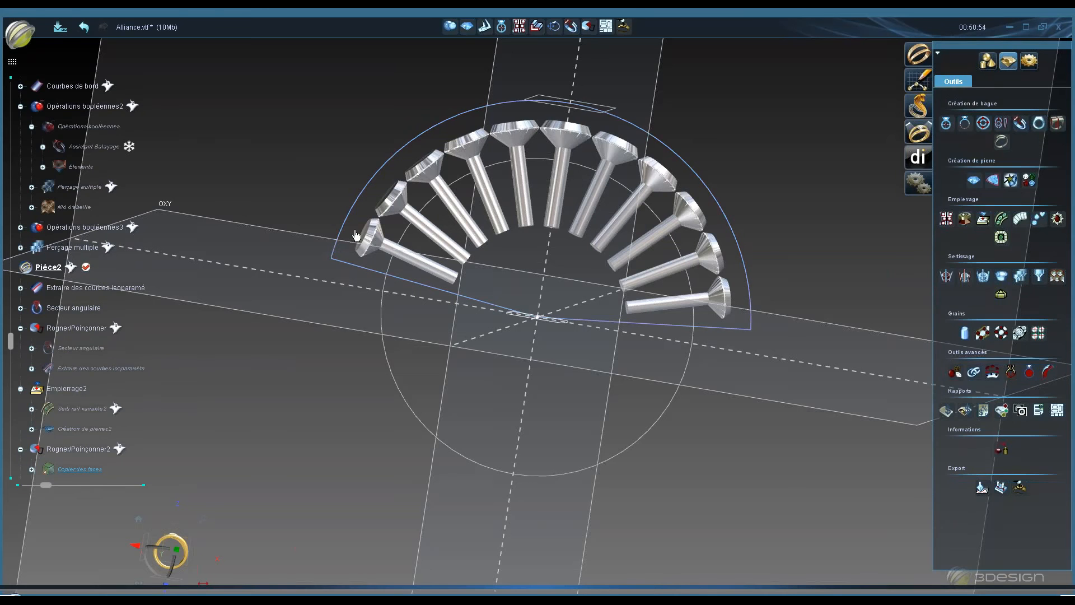
{"action": "left_click", "coordinate": [389, 186]}
{"action": "left_click", "coordinate": [229, 281]}
{"action": "left_click", "coordinate": [454, 163]}
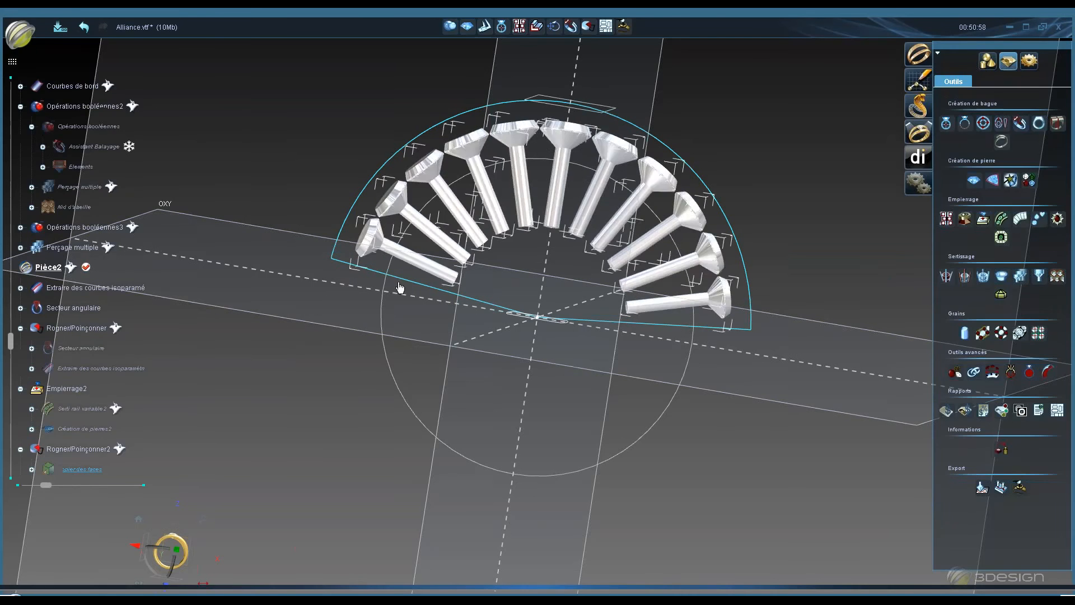
{"action": "left_click", "coordinate": [398, 287]}
{"action": "left_click", "coordinate": [432, 286]}
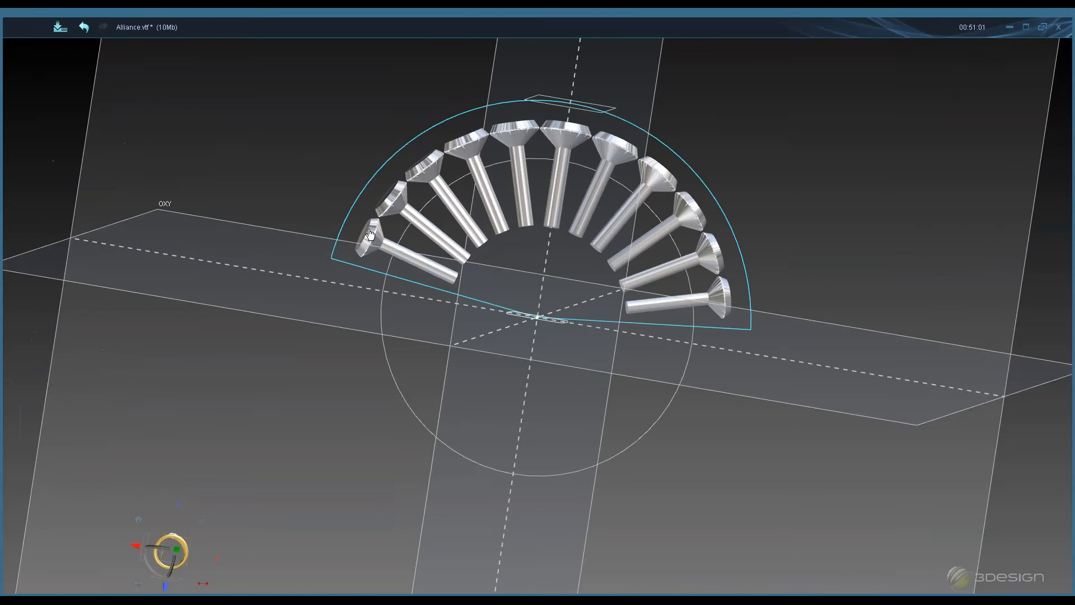
{"action": "left_click", "coordinate": [397, 281]}
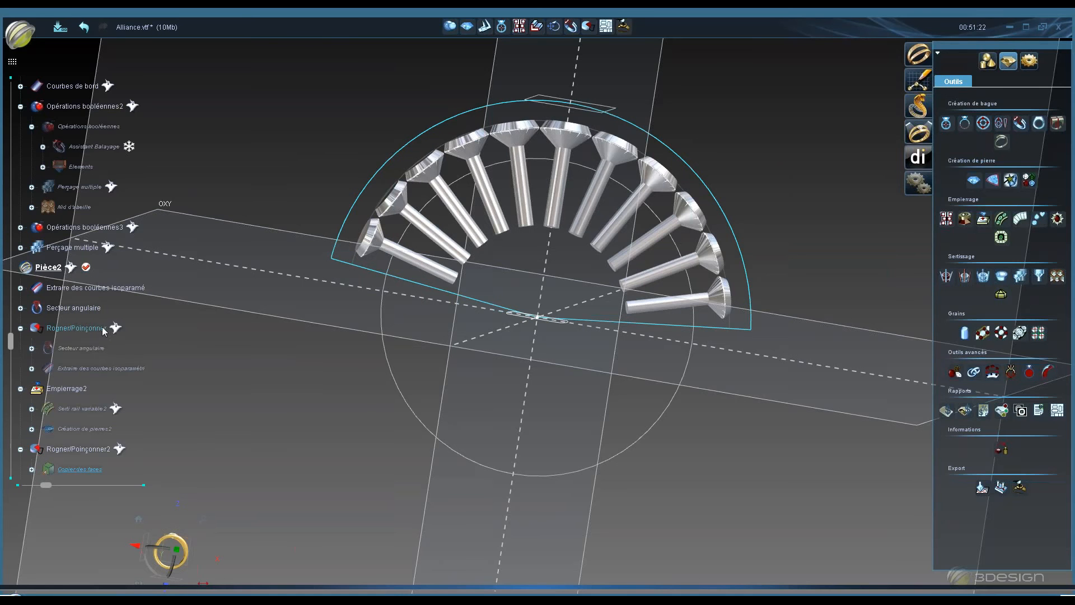
- Show the copied face under Rogner/Poinçonner2 beneath the drill heads of the second ring
{"action": "left_click_drag", "start_coordinate": [12, 343], "coordinate": [9, 457]}
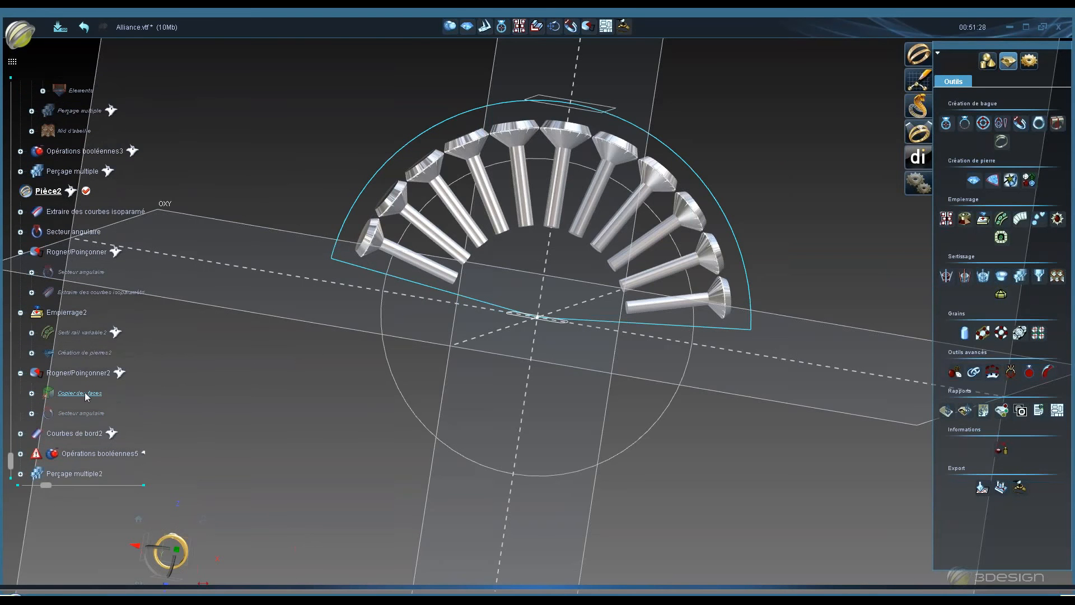
{"action": "right_click", "coordinate": [107, 373]}
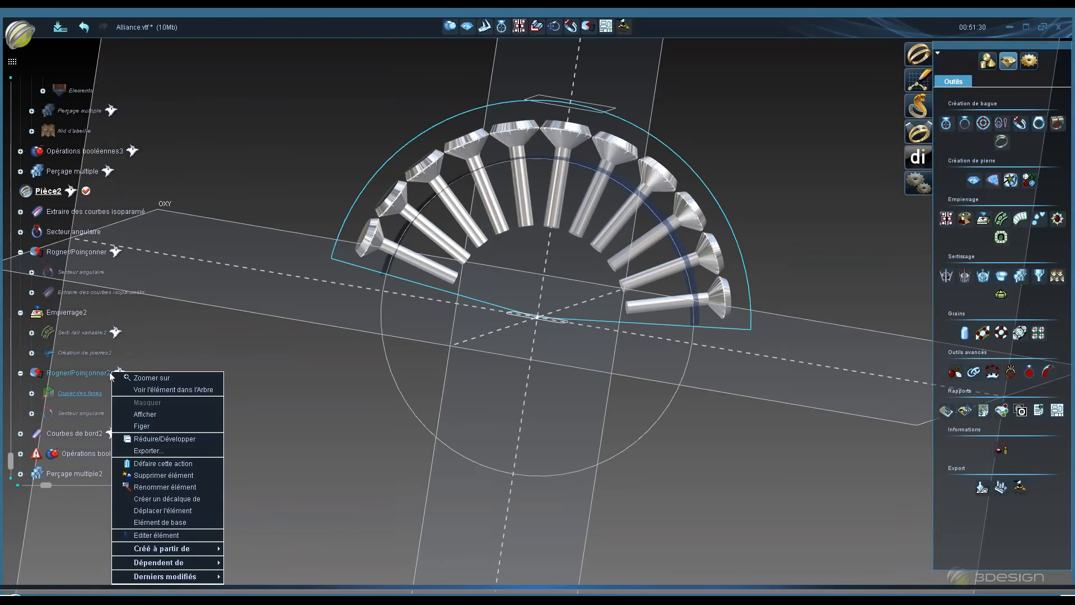
{"action": "middle_click_drag", "start_coordinate": [498, 360], "coordinate": [415, 292]}
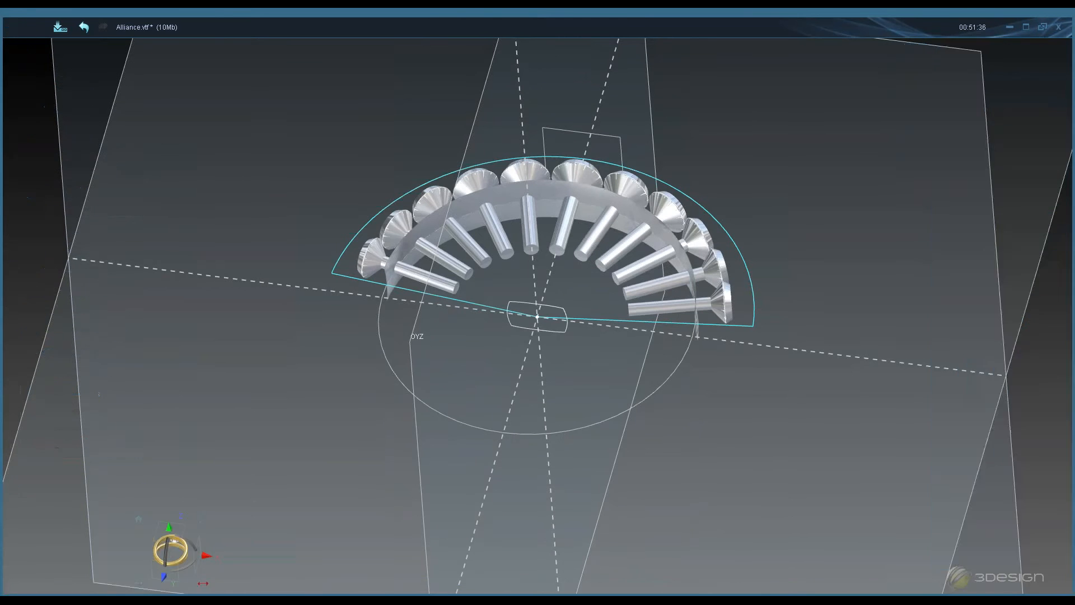
{"action": "right_click", "coordinate": [99, 301]}
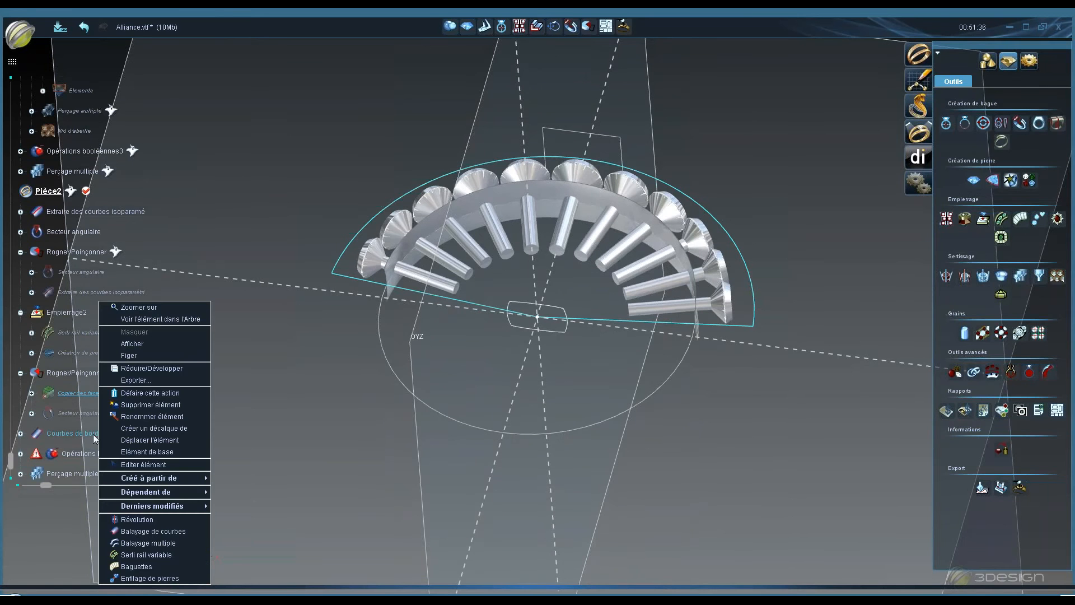
{"action": "left_click", "coordinate": [140, 346]}
- Open Courbes de bord2 to review its edge curves on the copied face, then close it
{"action": "double_click", "coordinate": [102, 431]}
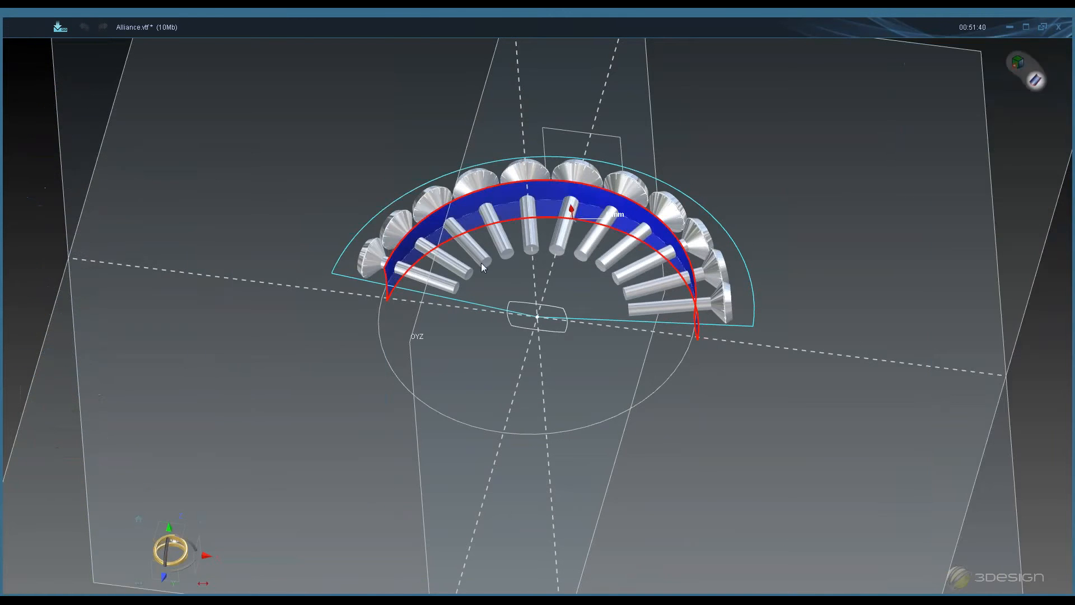
{"action": "middle_click_drag", "start_coordinate": [481, 263], "coordinate": [487, 39]}
{"action": "middle_click_drag", "start_coordinate": [663, 171], "coordinate": [599, 352]}
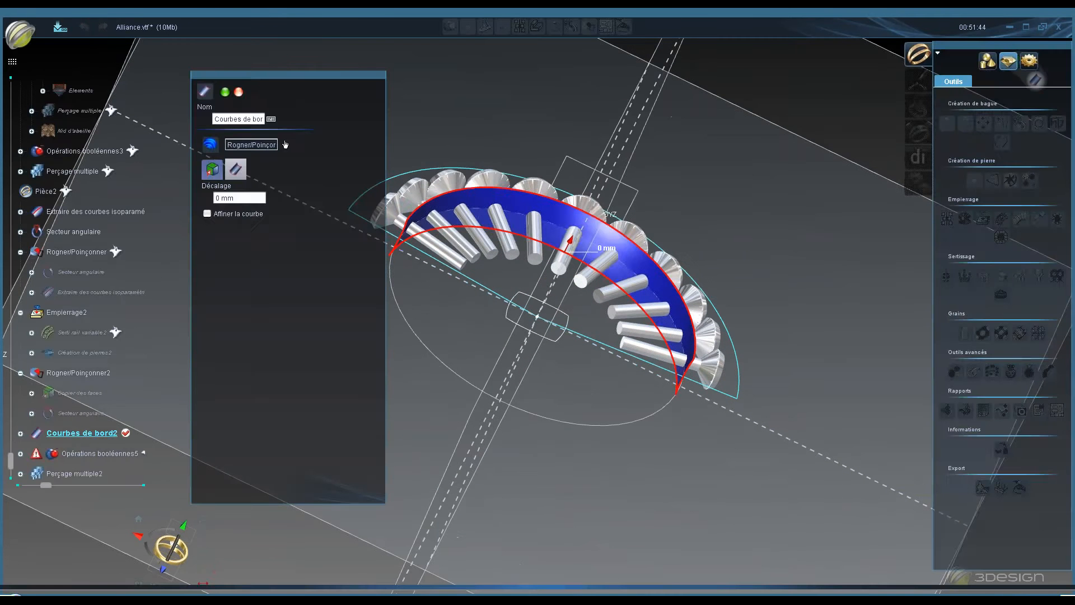
{"action": "left_click", "coordinate": [239, 92]}
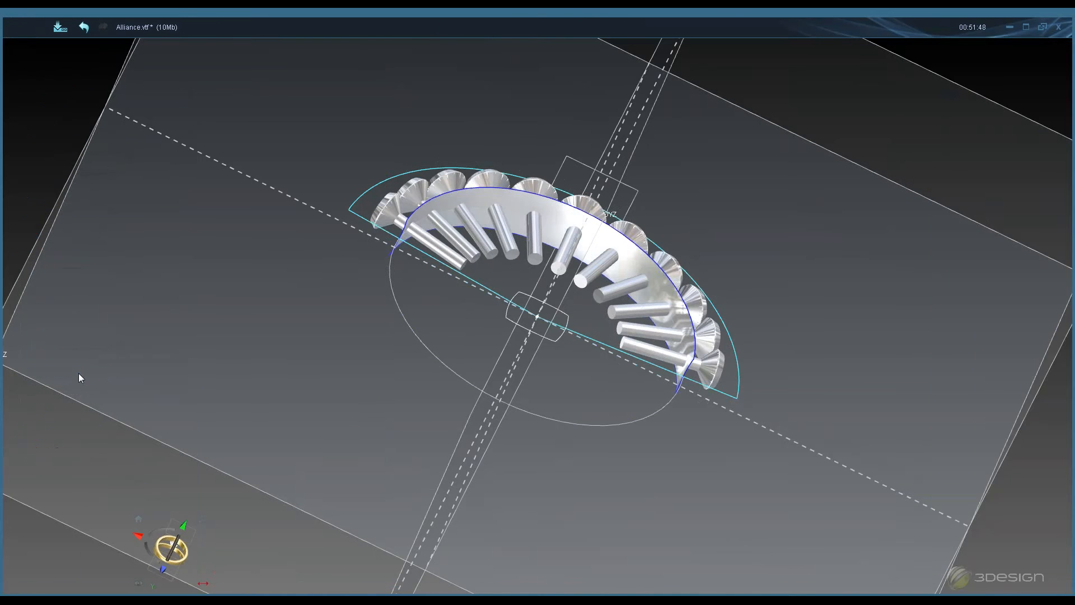
- Start a Nid d'abeille on Perçage multiple2, picking Assistant Balayage2 under Copier des faces as its surface
{"action": "left_click", "coordinate": [79, 374]}
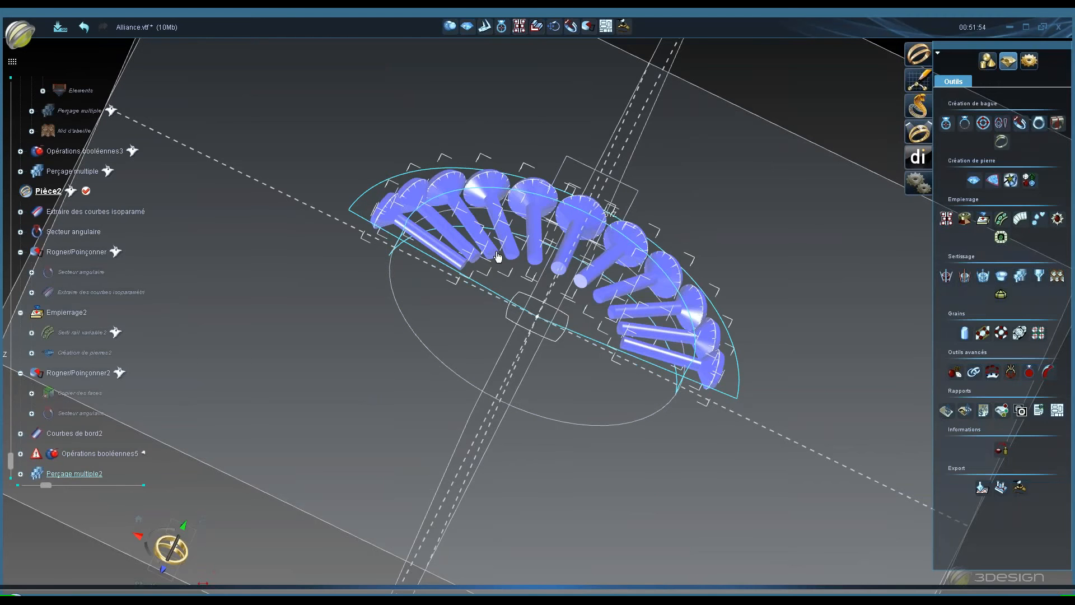
{"action": "left_click", "coordinate": [1057, 280]}
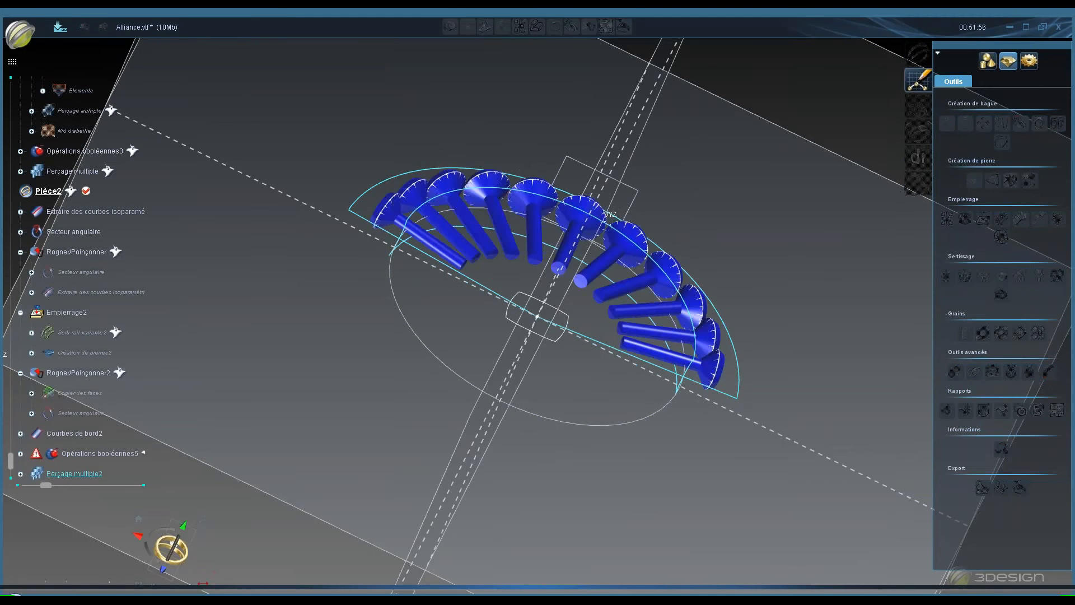
{"action": "left_click", "coordinate": [250, 300]}
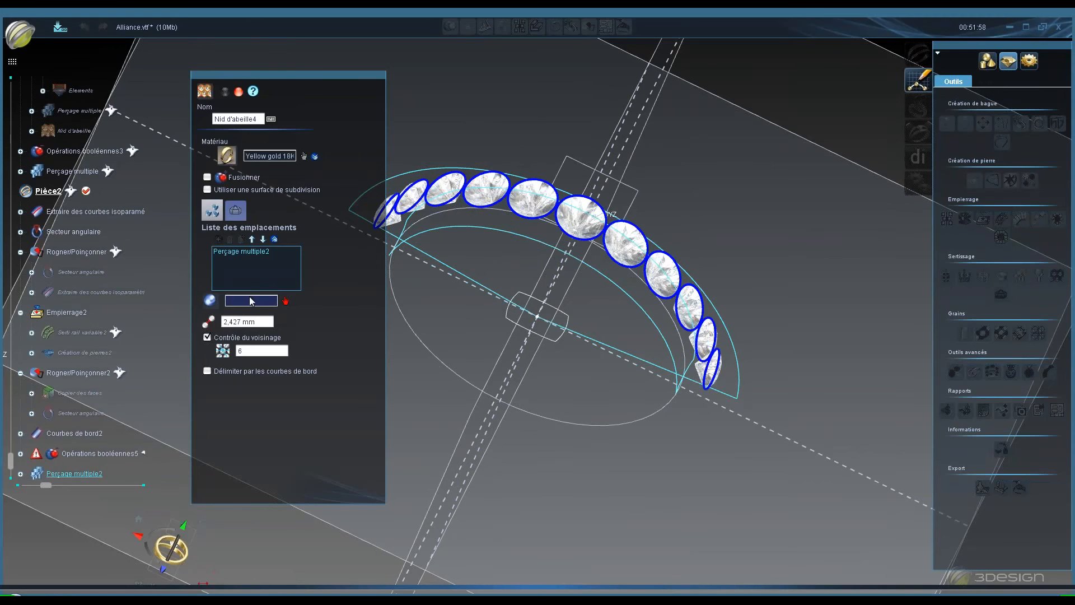
{"action": "left_click", "coordinate": [31, 393]}
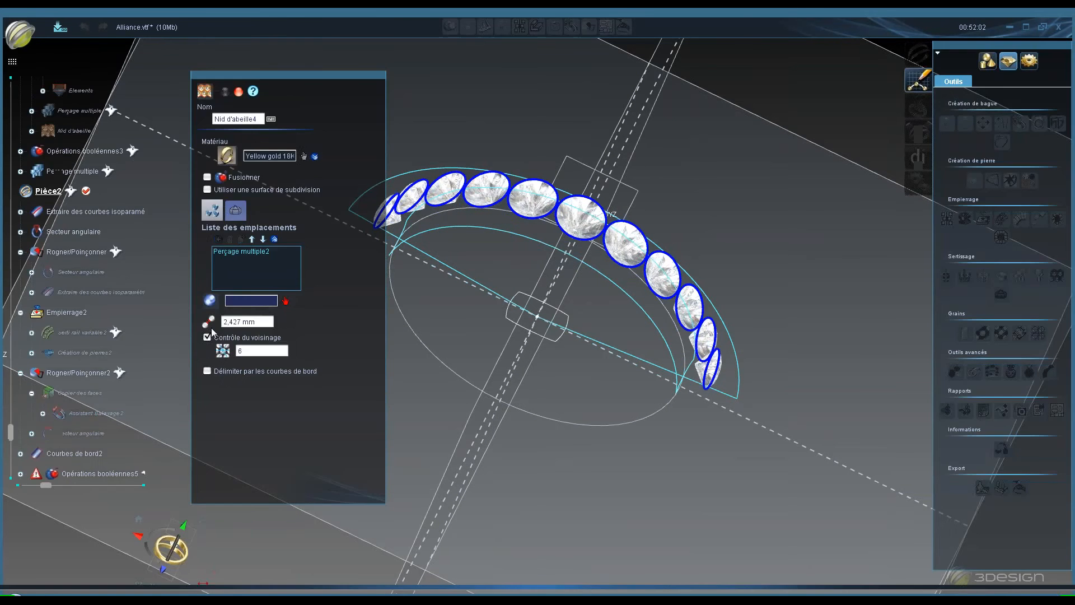
{"action": "left_click", "coordinate": [120, 411]}
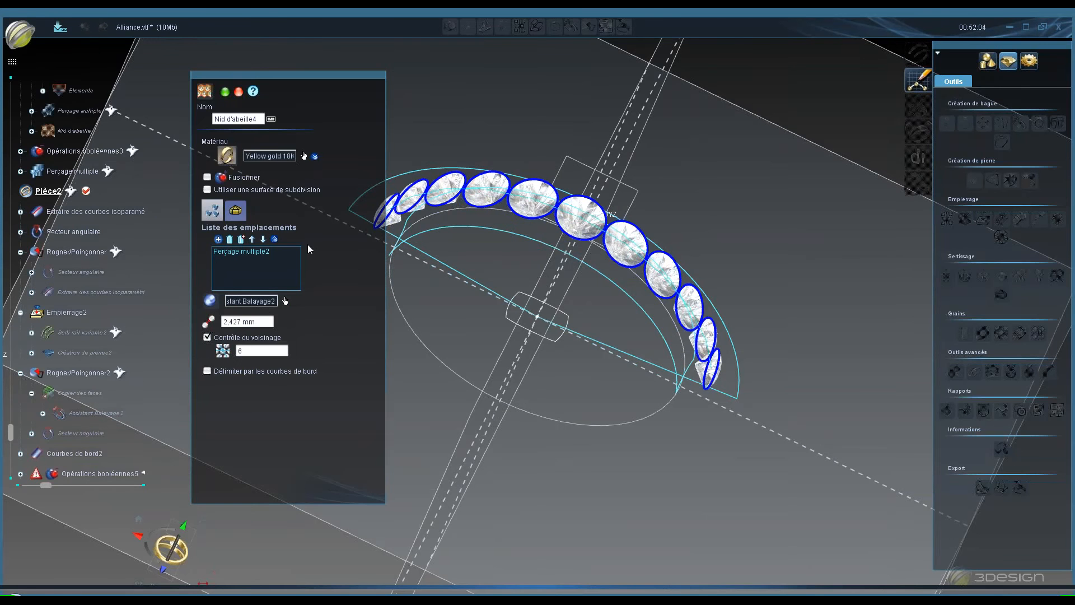
{"action": "left_click", "coordinate": [238, 215]}
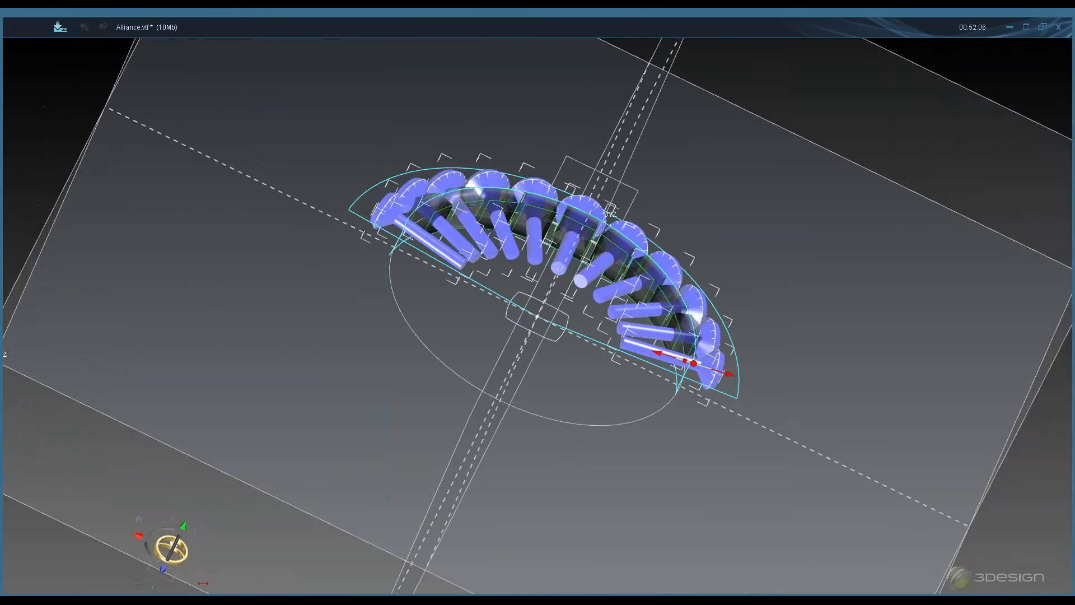
- Set the honeycomb's Epaisseur partie haute to 2 %
{"action": "middle_click_drag", "start_coordinate": [503, 156], "coordinate": [504, 109]}
{"action": "left_click", "coordinate": [224, 381]}
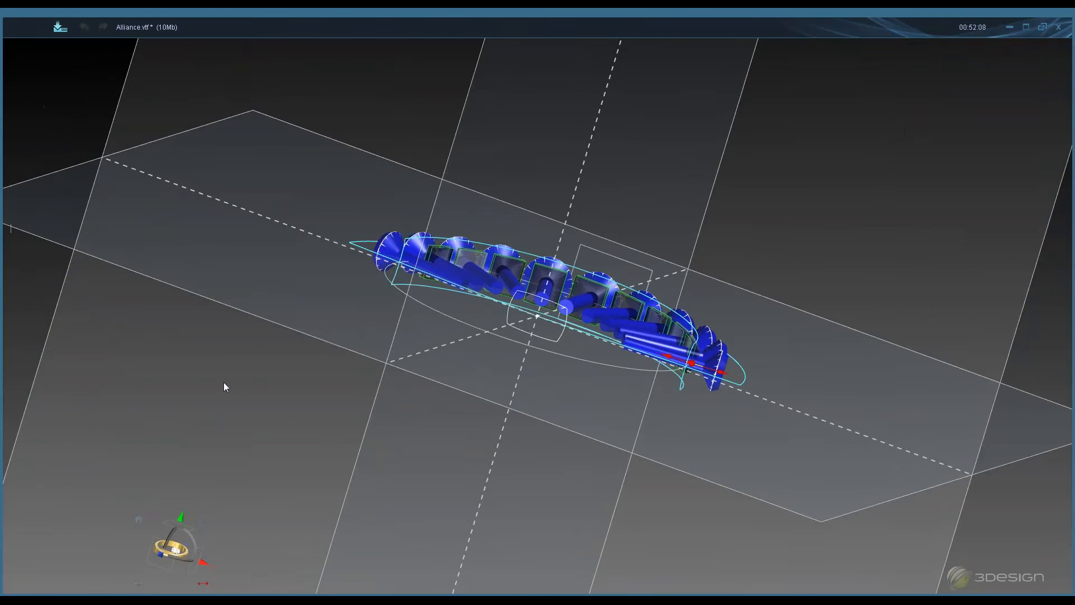
{"action": "scroll", "coordinate": [572, 326], "scroll_direction": "up", "scroll_amount": 3}
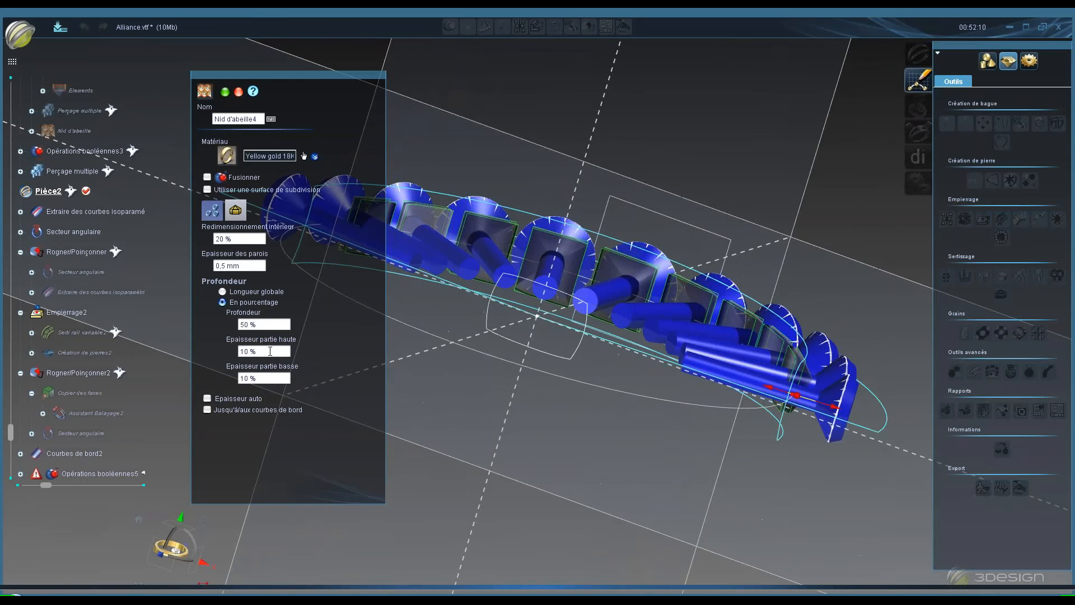
{"action": "double_click", "coordinate": [270, 351]}
{"action": "type", "text": "2"}
{"action": "key", "text": "Tab"}
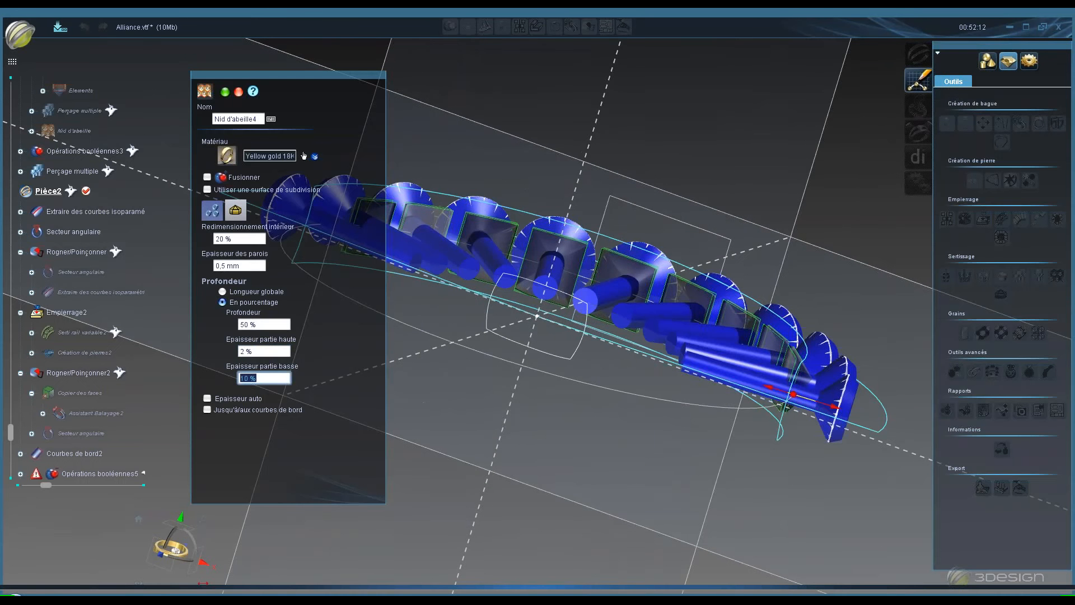
- Limit the honeycomb to edge curves using Courbes de bord2 and validate the Nid d'abeille
{"action": "left_click", "coordinate": [207, 410]}
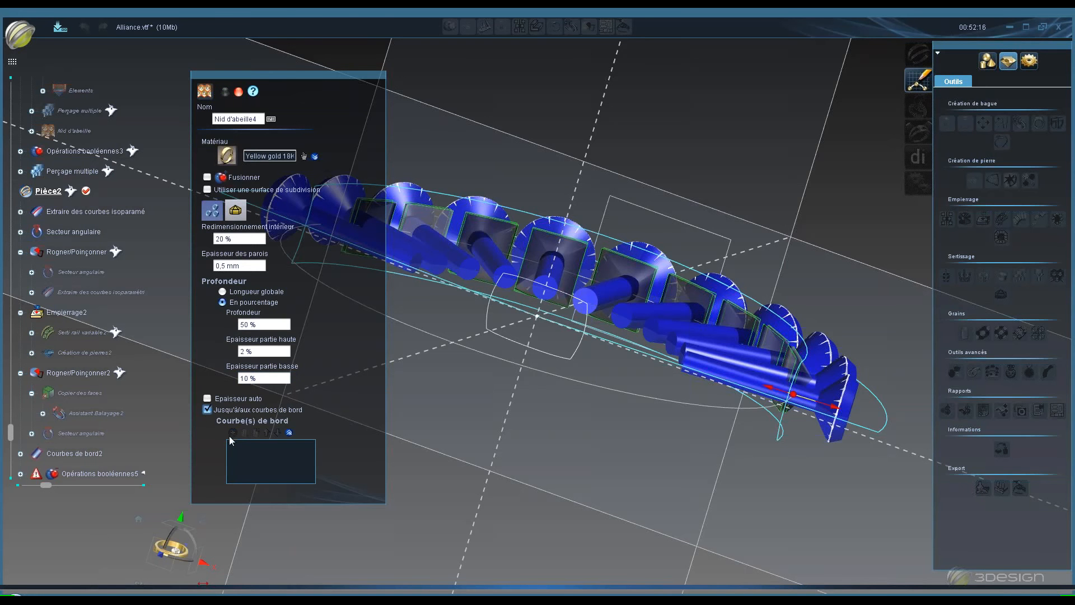
{"action": "left_click", "coordinate": [125, 464]}
{"action": "left_click", "coordinate": [96, 452]}
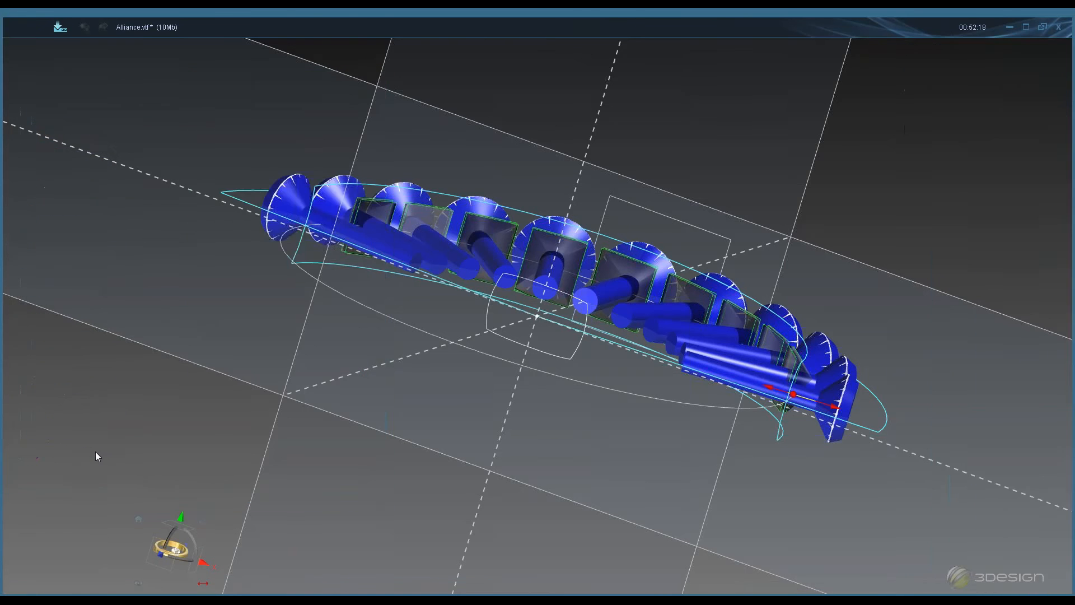
{"action": "scroll", "coordinate": [509, 347], "scroll_direction": "down", "scroll_amount": 3}
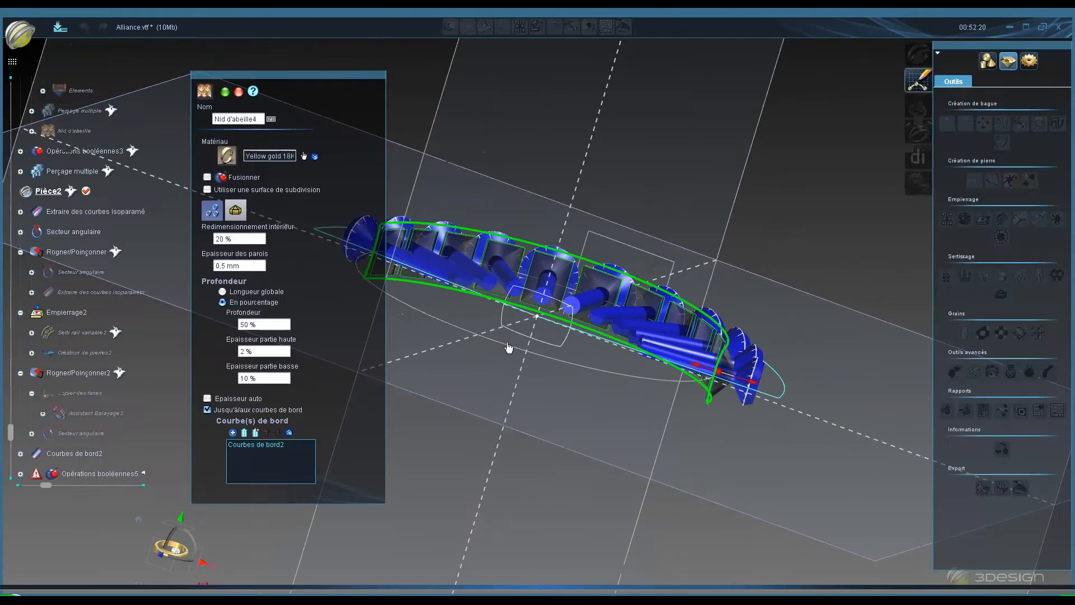
{"action": "middle_click_drag", "start_coordinate": [604, 392], "coordinate": [828, 407]}
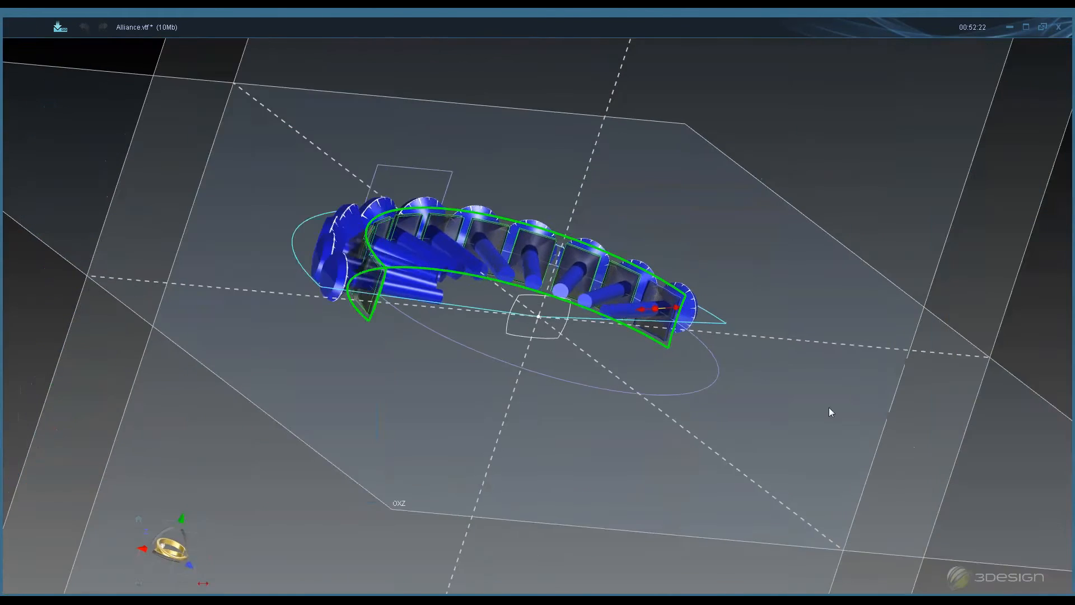
{"action": "middle_click_drag", "start_coordinate": [741, 442], "coordinate": [392, 246]}
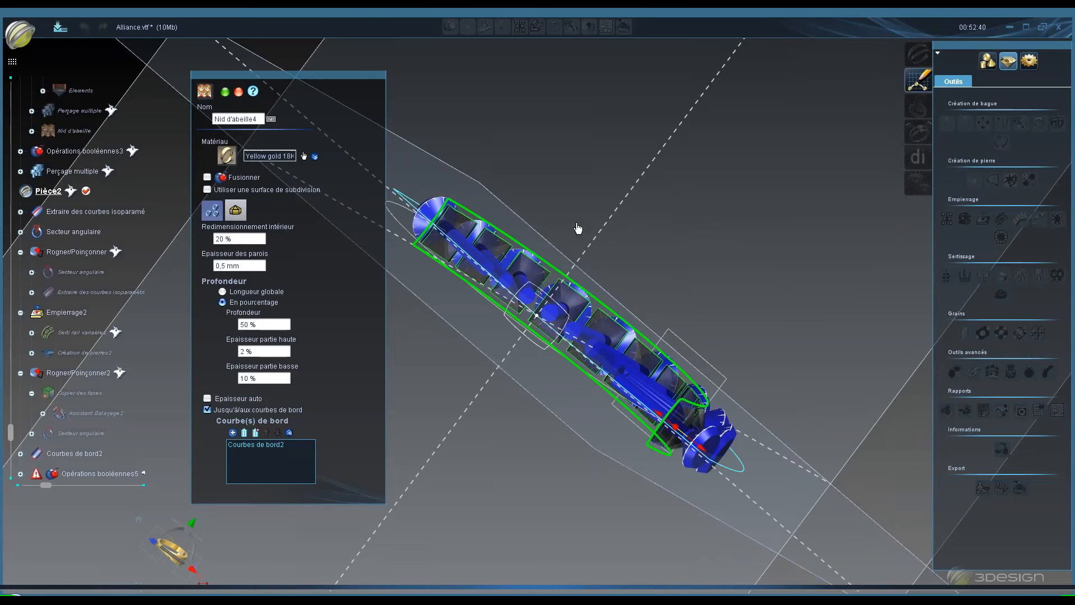
{"action": "middle_click_drag", "start_coordinate": [576, 228], "coordinate": [596, 151]}
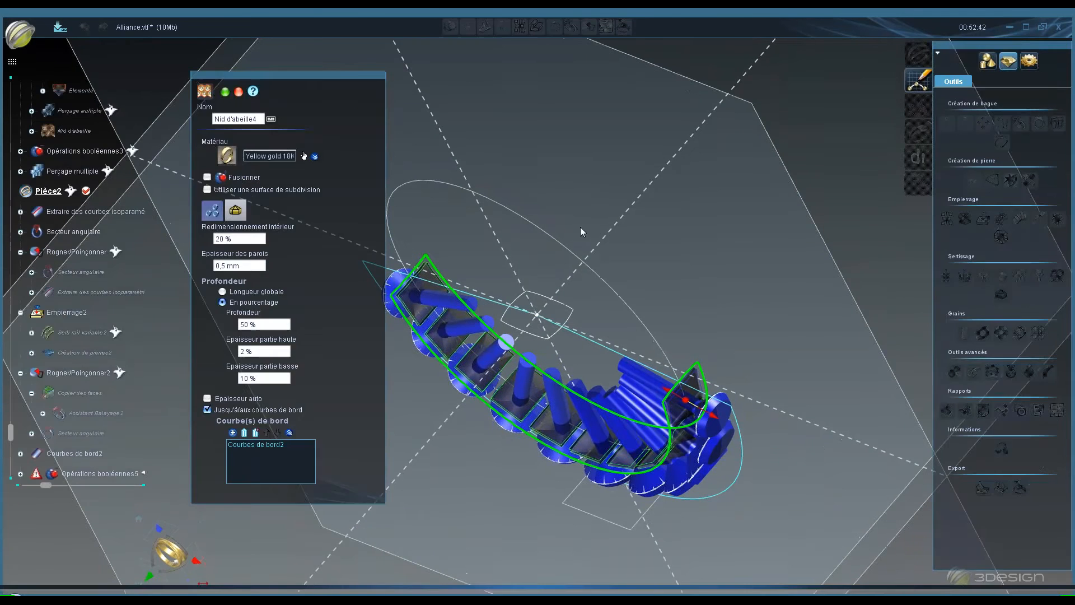
{"action": "middle_click_drag", "start_coordinate": [581, 233], "coordinate": [538, 391]}
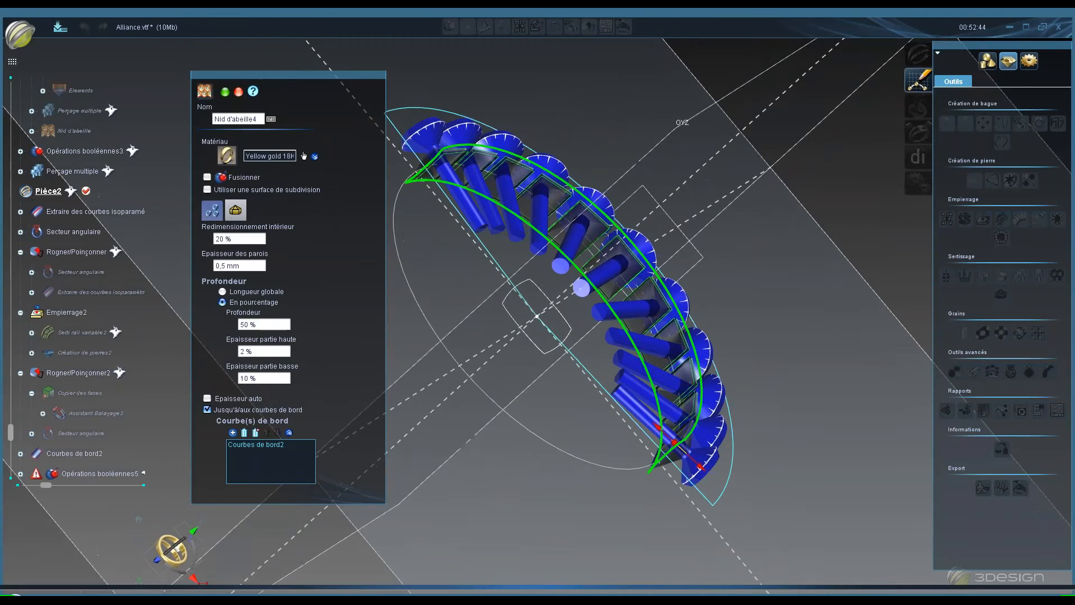
{"action": "left_click", "coordinate": [238, 92]}
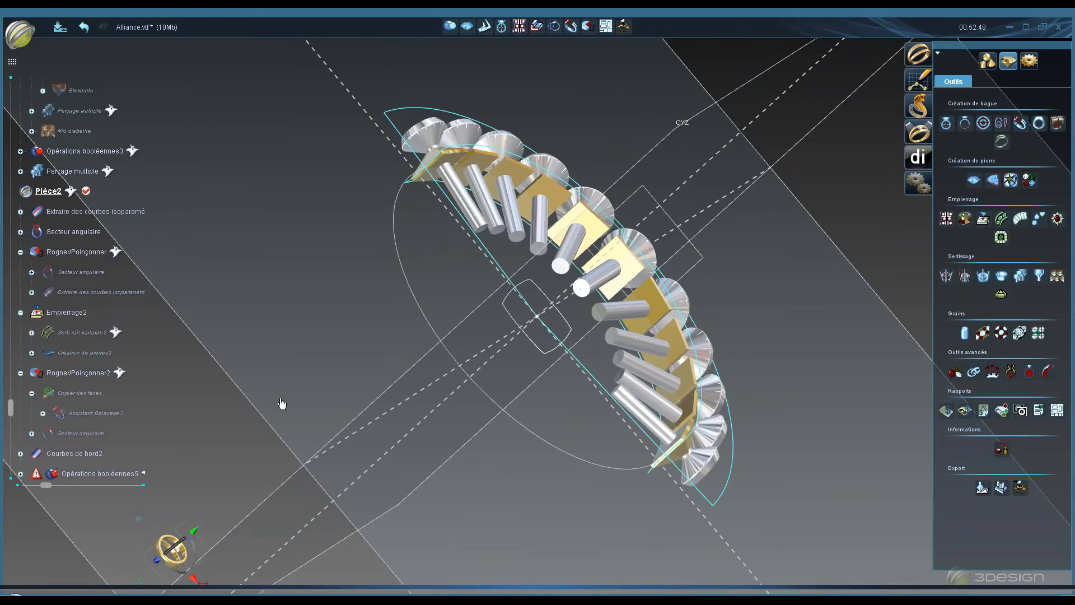
- Hide the Nid d'abeille4 helper geometry and show the Opérations booléennes5 ring body
{"action": "scroll", "coordinate": [17, 446], "scroll_direction": "down", "scroll_amount": 1}
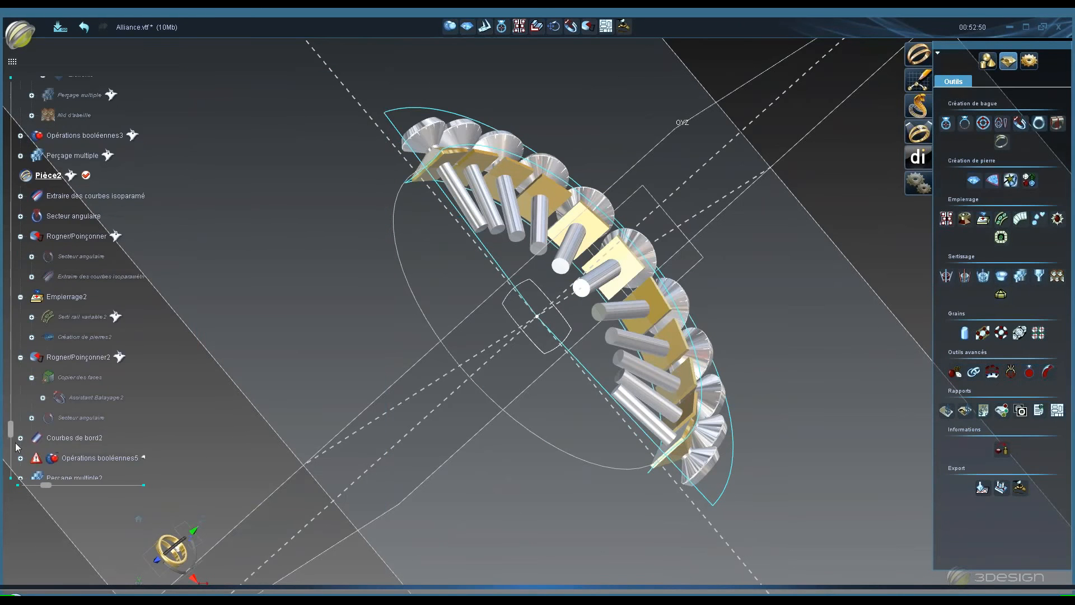
{"action": "scroll", "coordinate": [17, 446], "scroll_direction": "down", "scroll_amount": 1}
{"action": "right_click", "coordinate": [53, 469]}
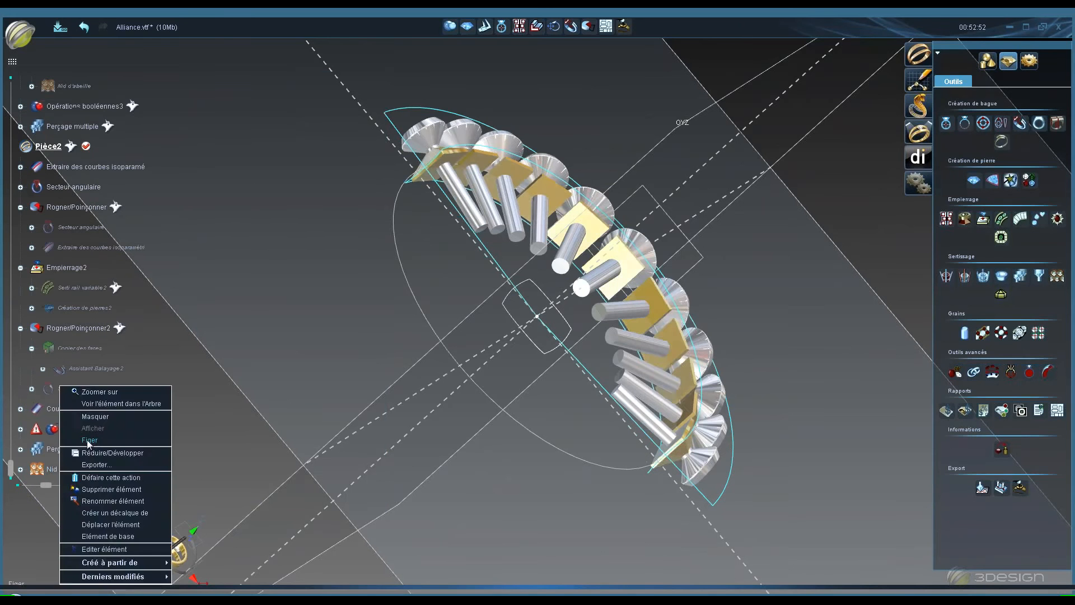
{"action": "left_click", "coordinate": [90, 419]}
{"action": "right_click", "coordinate": [91, 431]}
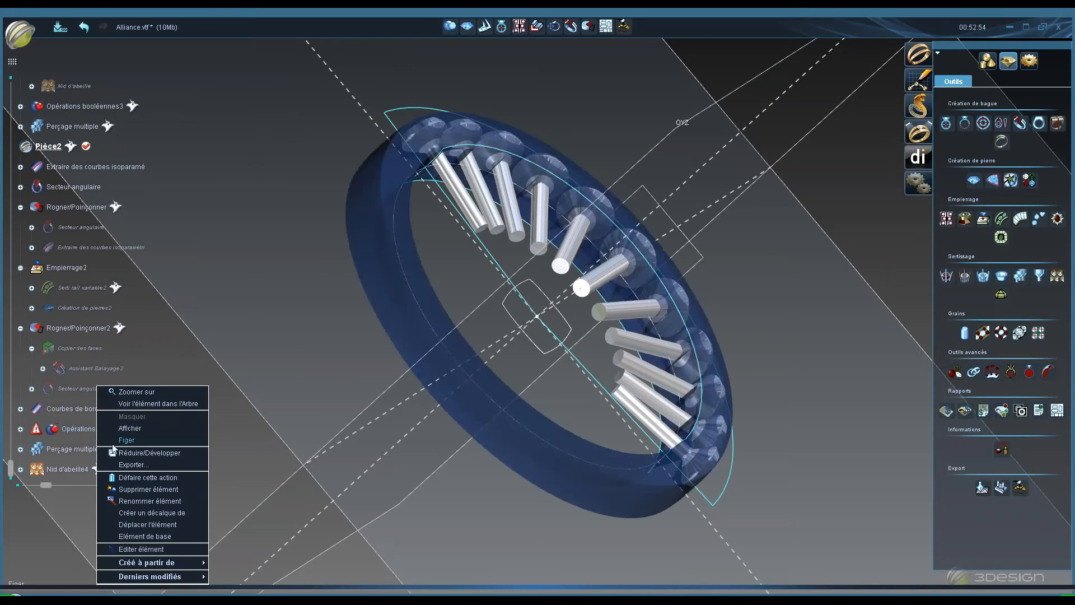
{"action": "left_click", "coordinate": [129, 430]}
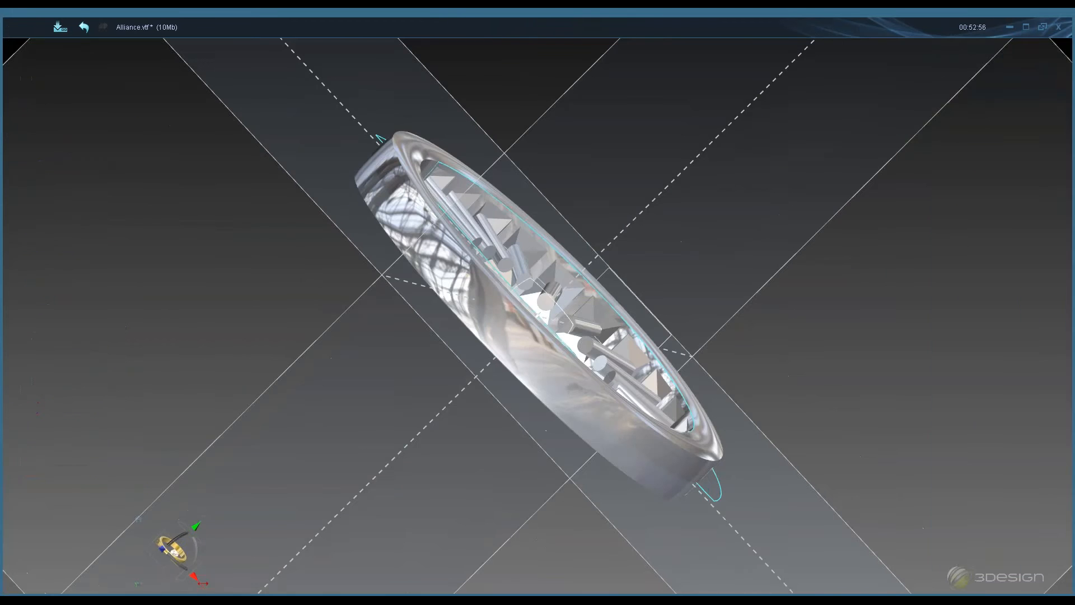
{"action": "right_click", "coordinate": [136, 426]}
{"action": "left_click", "coordinate": [144, 388]}
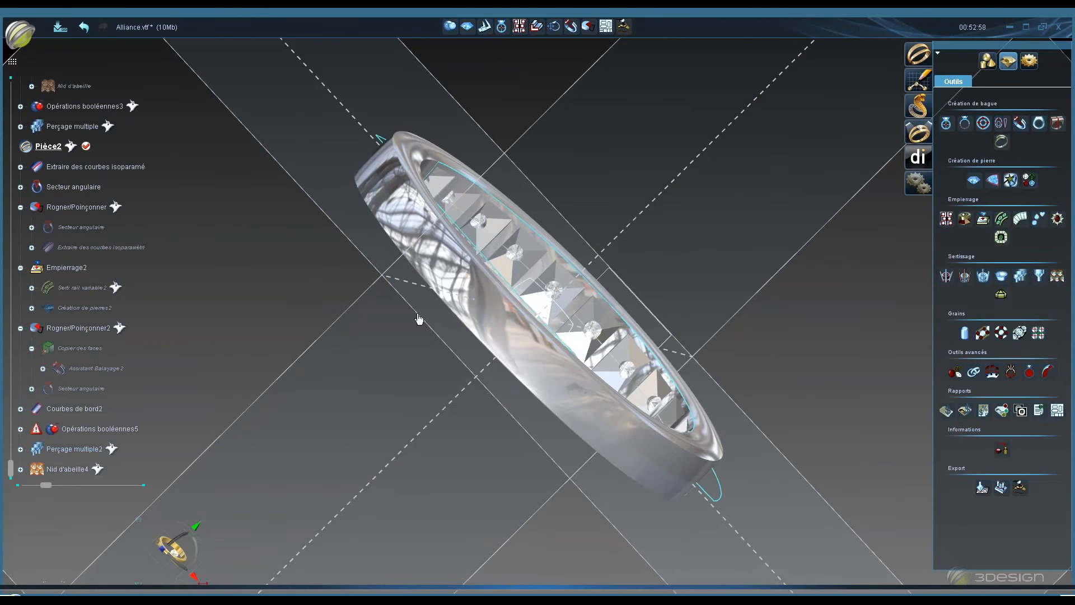
- Orbit around the finished ring to inspect the stone setting
{"action": "middle_click_drag", "start_coordinate": [419, 319], "coordinate": [487, 397]}
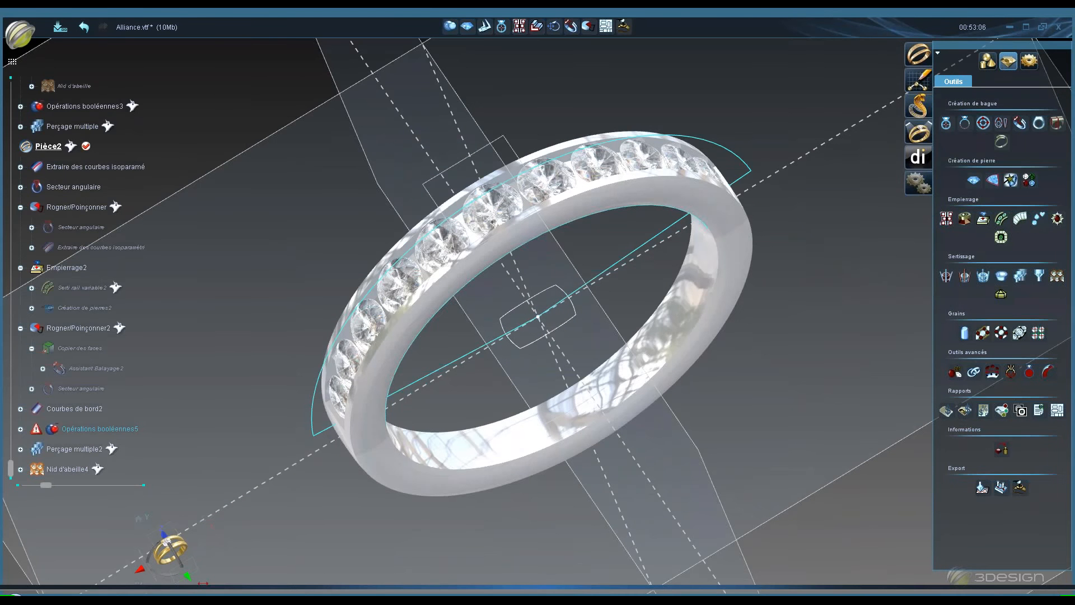
{"action": "middle_click_drag", "start_coordinate": [418, 327], "coordinate": [428, 242]}
{"action": "middle_click_drag", "start_coordinate": [476, 172], "coordinate": [528, 316]}
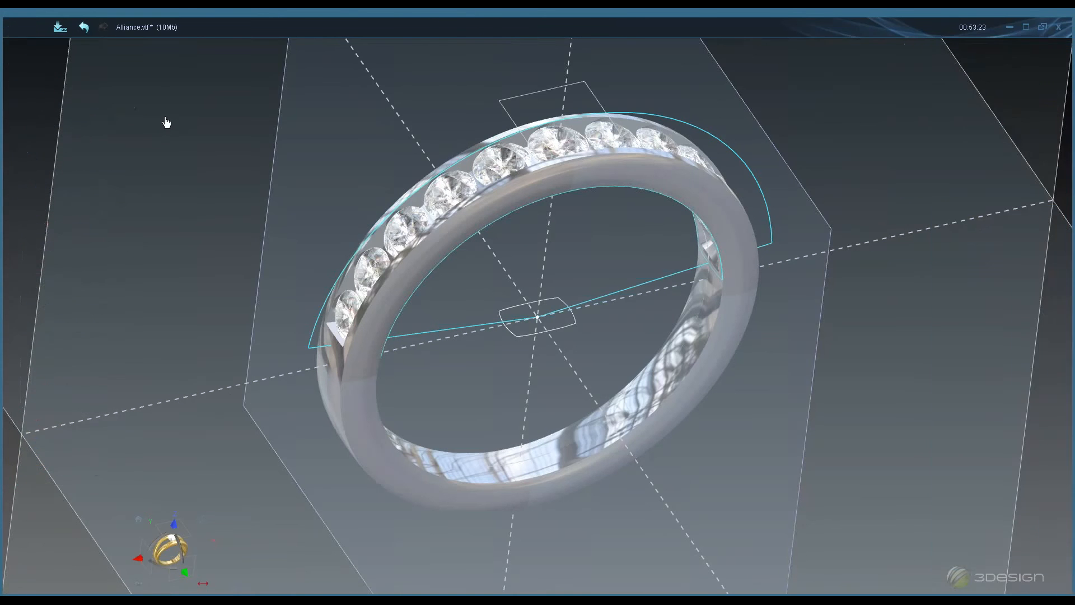
- Create a new document without saving Alliance.vtf and open the aile empierrée.vtf sample
{"action": "left_click", "coordinate": [20, 35]}
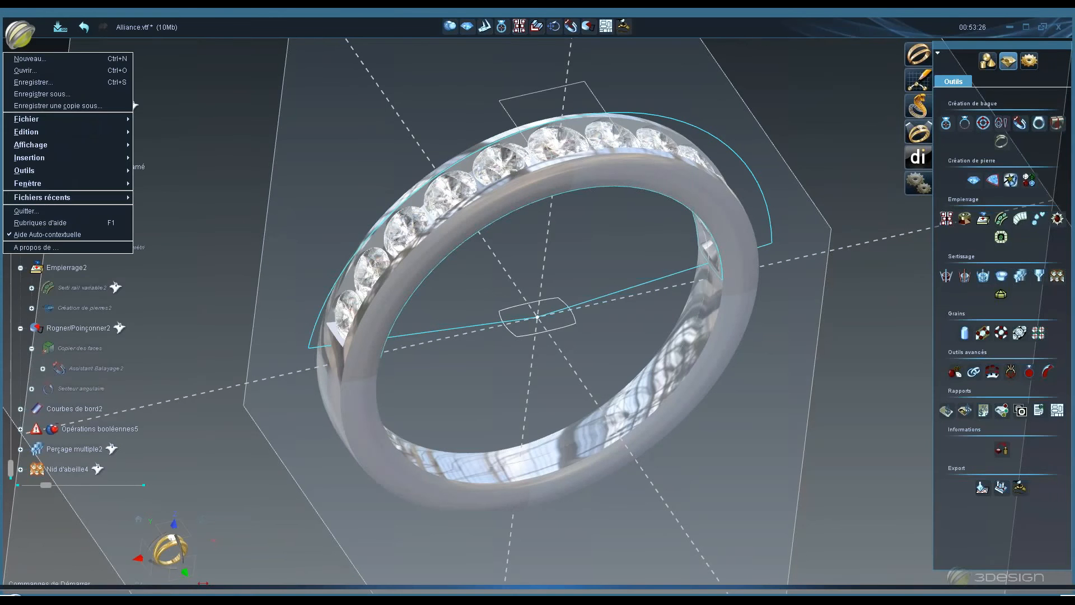
{"action": "left_click", "coordinate": [25, 59]}
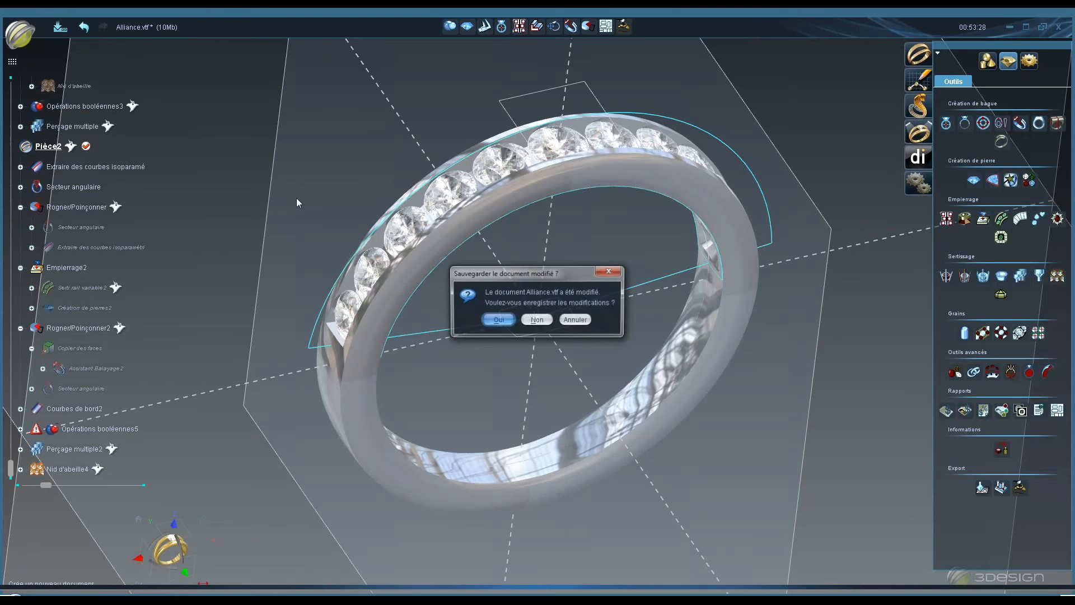
{"action": "left_click", "coordinate": [539, 321]}
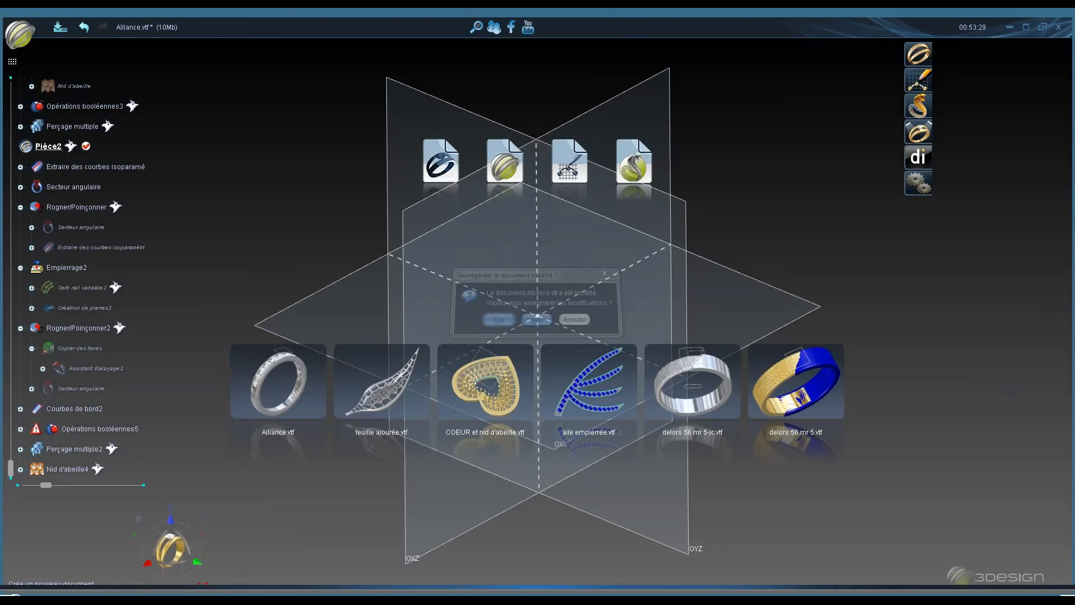
{"action": "left_click", "coordinate": [610, 407]}
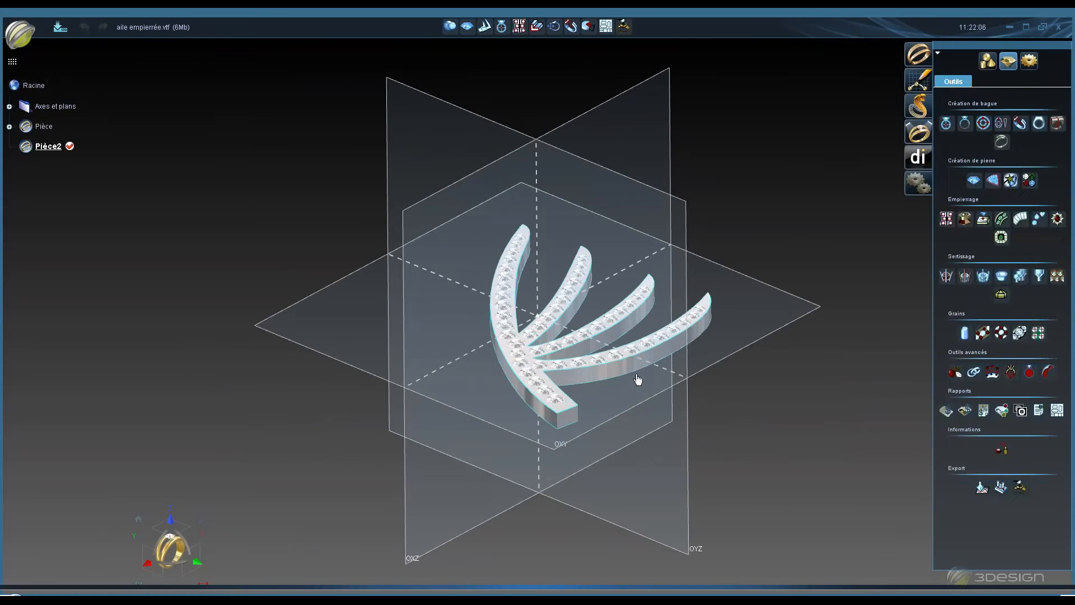
- Show the reference objects of the Perçage multiple operation inside Opérations booléennes in the aile empierrée tree
{"action": "middle_click_drag", "start_coordinate": [648, 374], "coordinate": [448, 312]}
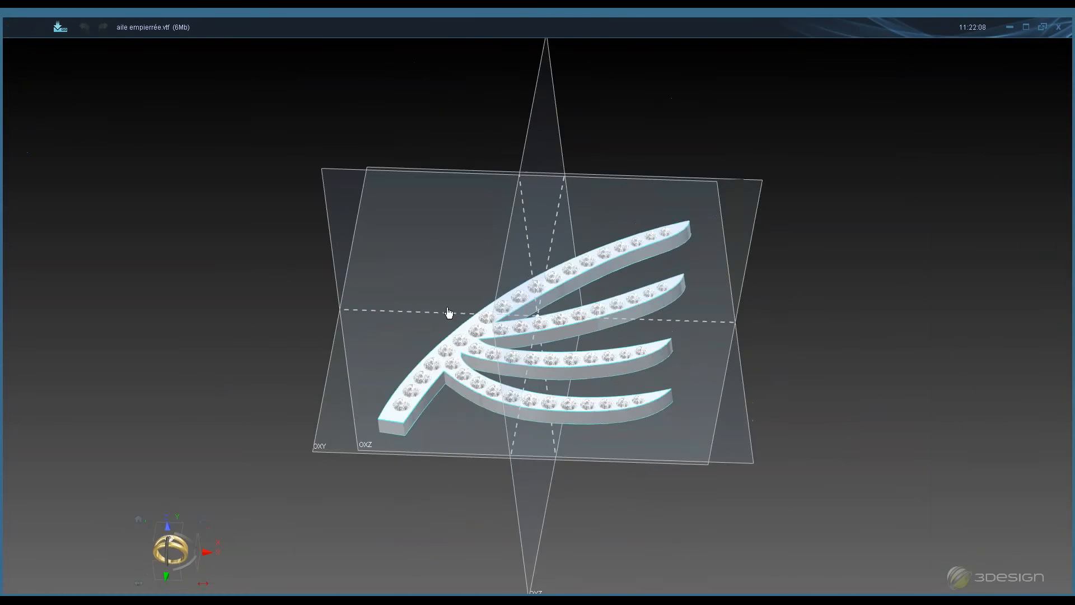
{"action": "scroll", "coordinate": [662, 241], "scroll_direction": "up", "scroll_amount": 4}
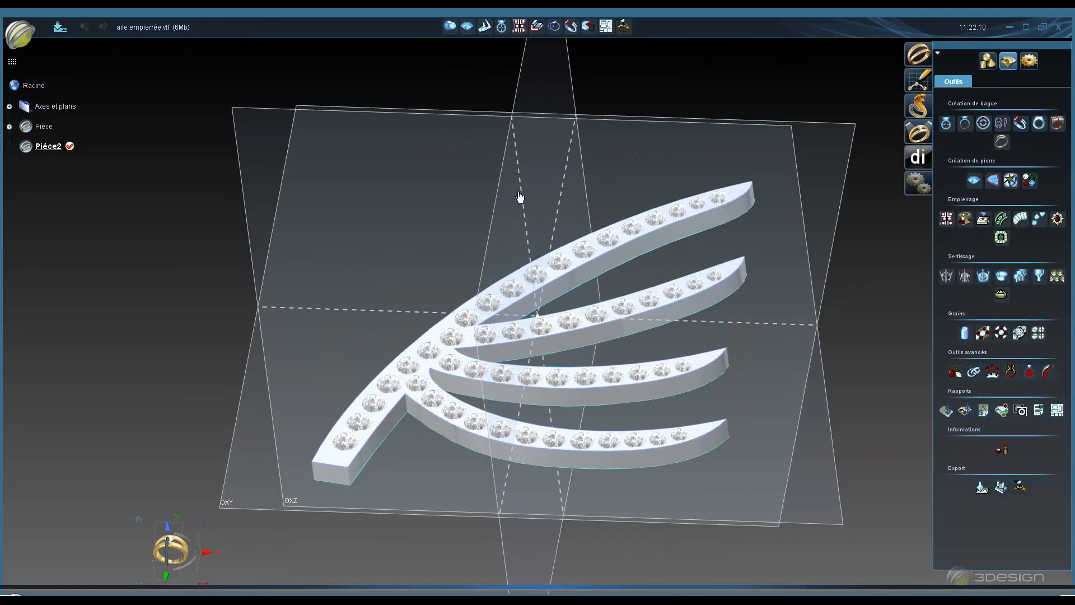
{"action": "middle_click_drag", "start_coordinate": [519, 196], "coordinate": [525, 305]}
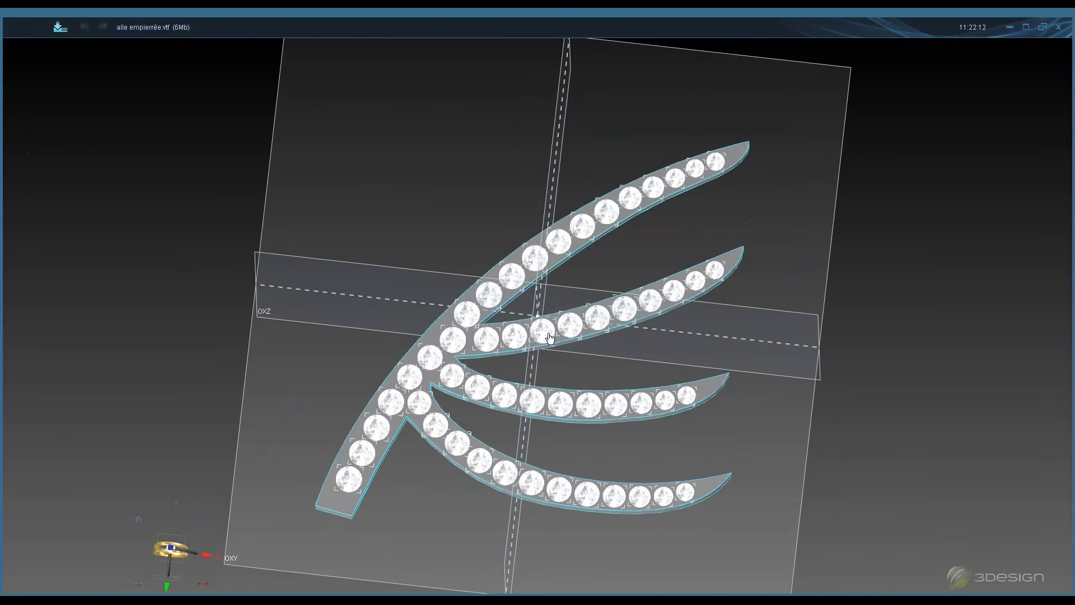
{"action": "middle_click", "coordinate": [652, 299]}
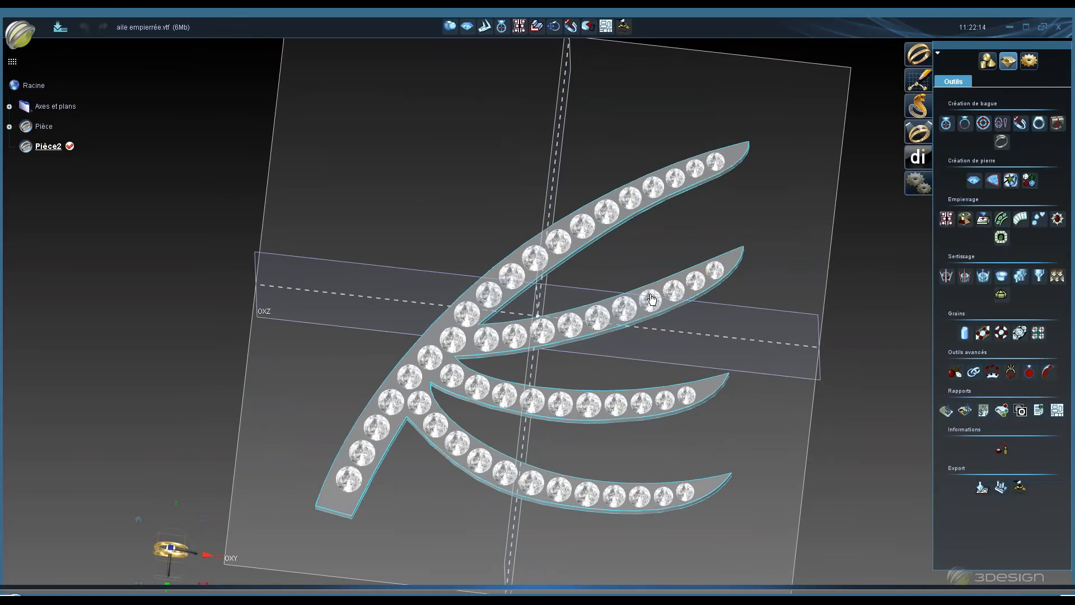
{"action": "middle_click", "coordinate": [652, 299]}
{"action": "left_click", "coordinate": [10, 126]}
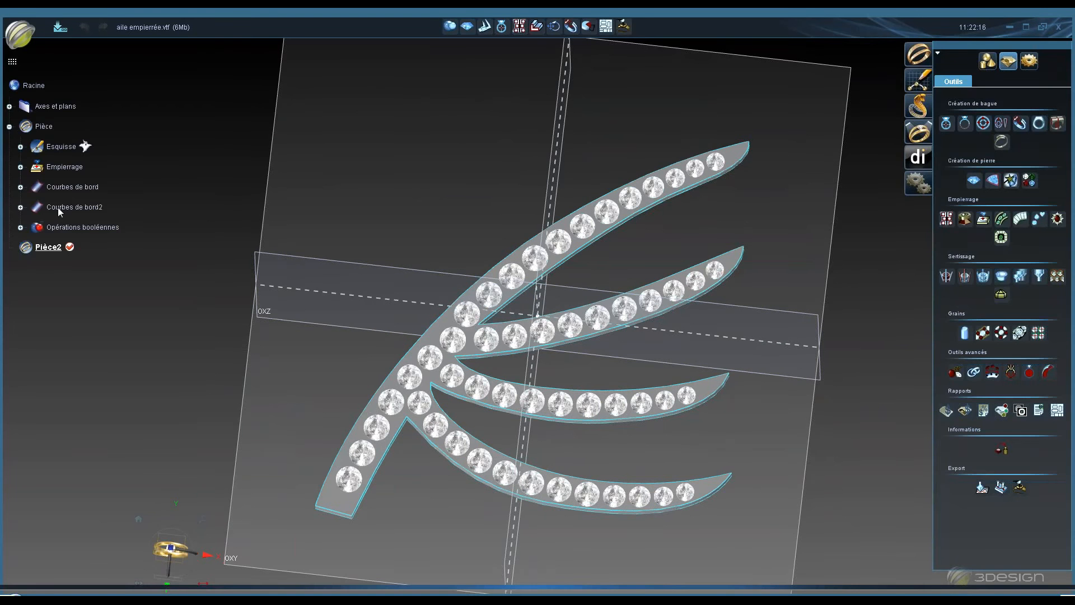
{"action": "left_click", "coordinate": [20, 227]}
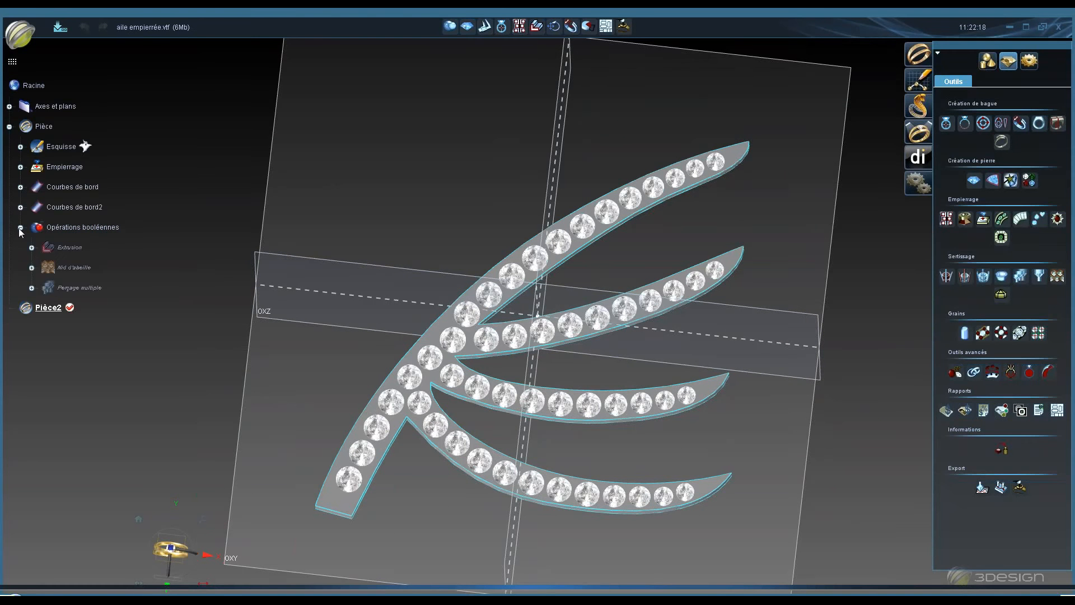
{"action": "right_click", "coordinate": [74, 287]}
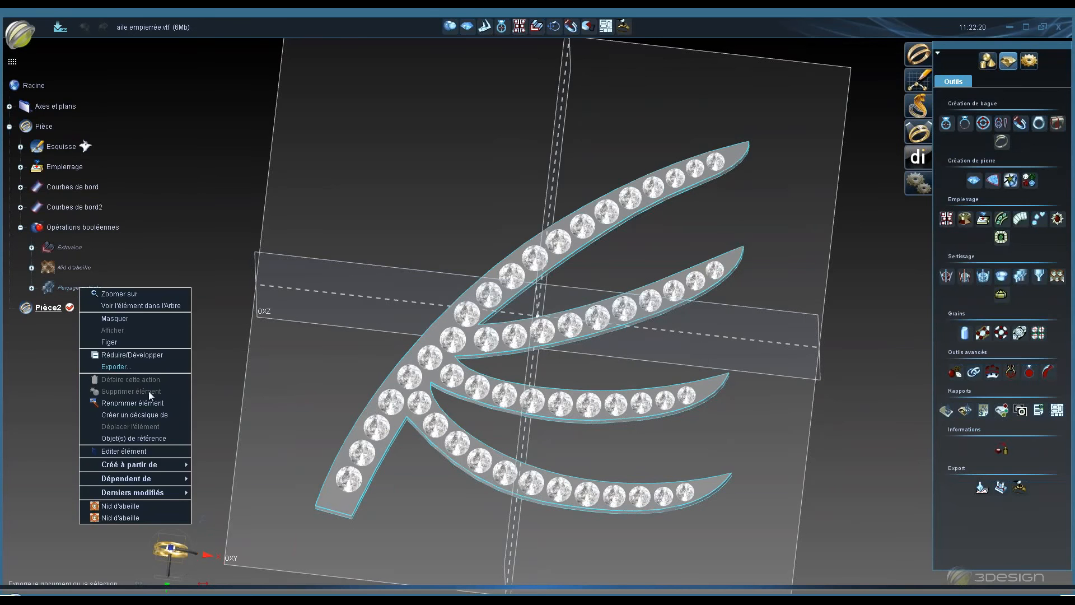
{"action": "left_click", "coordinate": [142, 440]}
- Hide the Opérations booléennes body to expose the drilling pins
{"action": "middle_click_drag", "start_coordinate": [515, 520], "coordinate": [430, 101]}
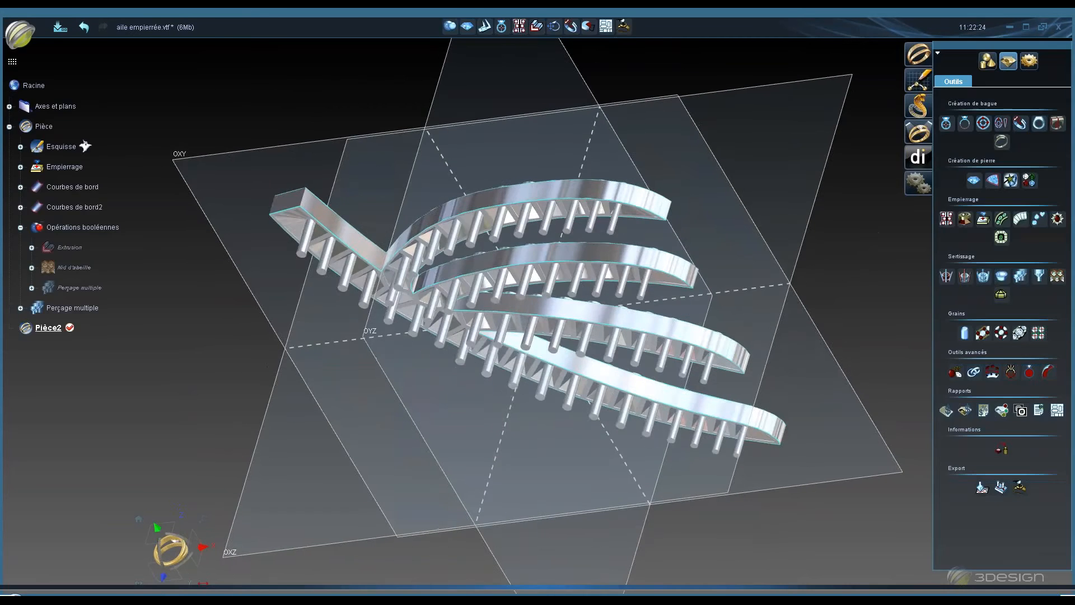
{"action": "middle_click_drag", "start_coordinate": [444, 377], "coordinate": [437, 412]}
{"action": "right_click", "coordinate": [80, 225]}
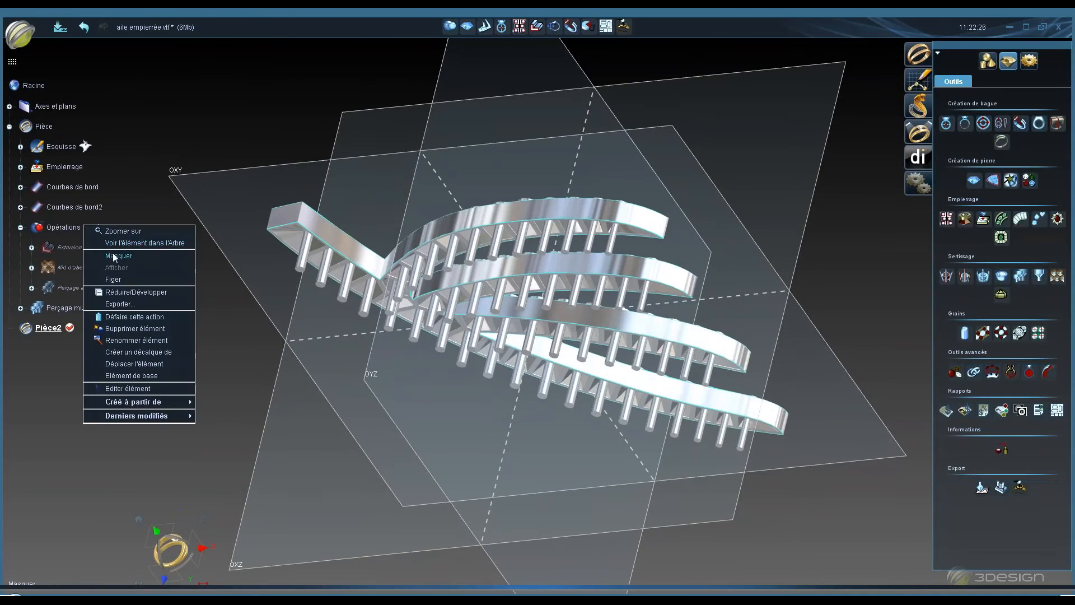
{"action": "left_click", "coordinate": [121, 255]}
- Hide the Courbes de bord edge curves
{"action": "middle_click_drag", "start_coordinate": [420, 166], "coordinate": [261, 331]}
{"action": "right_click", "coordinate": [96, 187]}
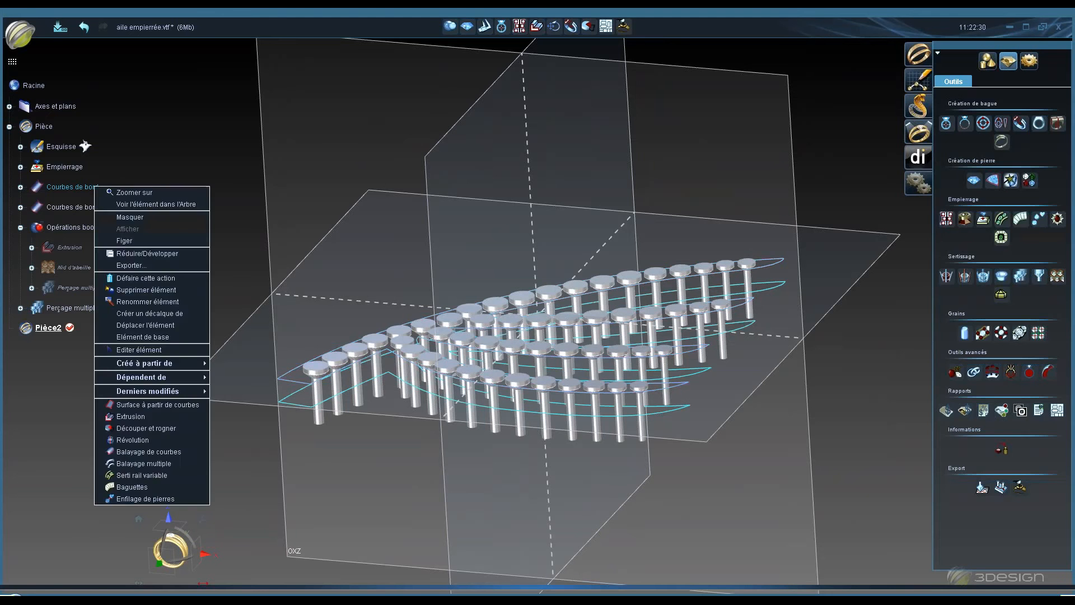
{"action": "left_click", "coordinate": [115, 210]}
{"action": "right_click", "coordinate": [92, 207]}
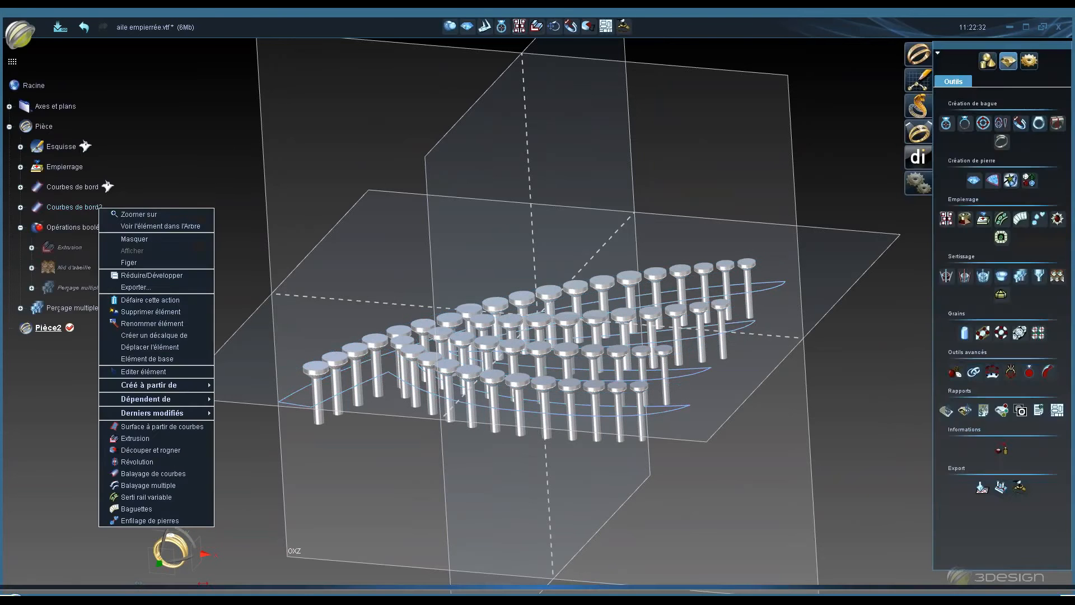
{"action": "left_click", "coordinate": [295, 331]}
{"action": "middle_click_drag", "start_coordinate": [544, 341], "coordinate": [518, 56]}
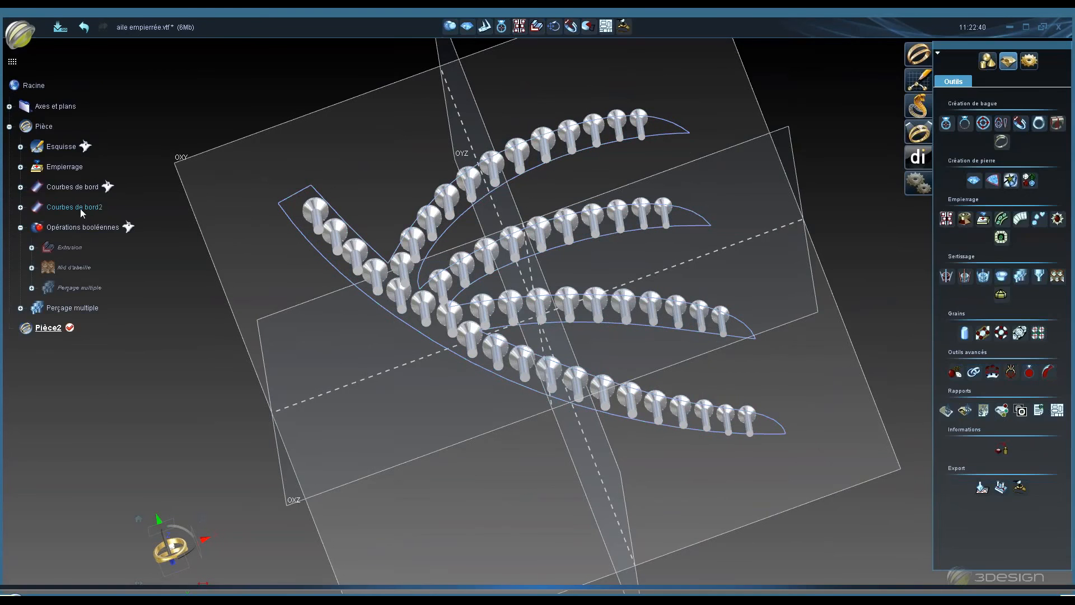
- Edit Courbes de bord2, switch it to the offset-curve mode, and close the editor
{"action": "double_click", "coordinate": [80, 209]}
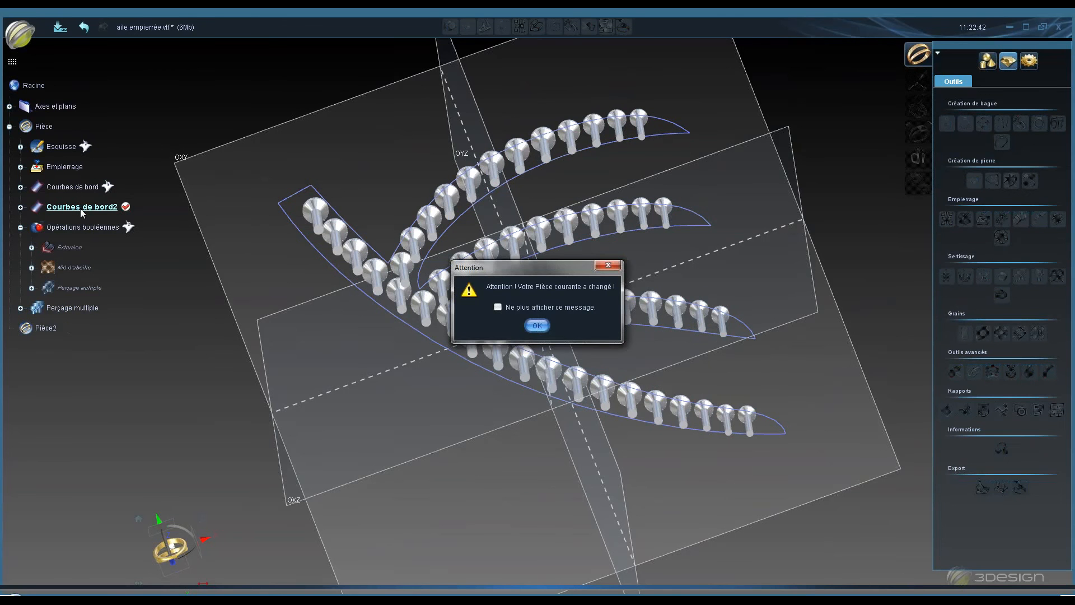
{"action": "left_click", "coordinate": [542, 327]}
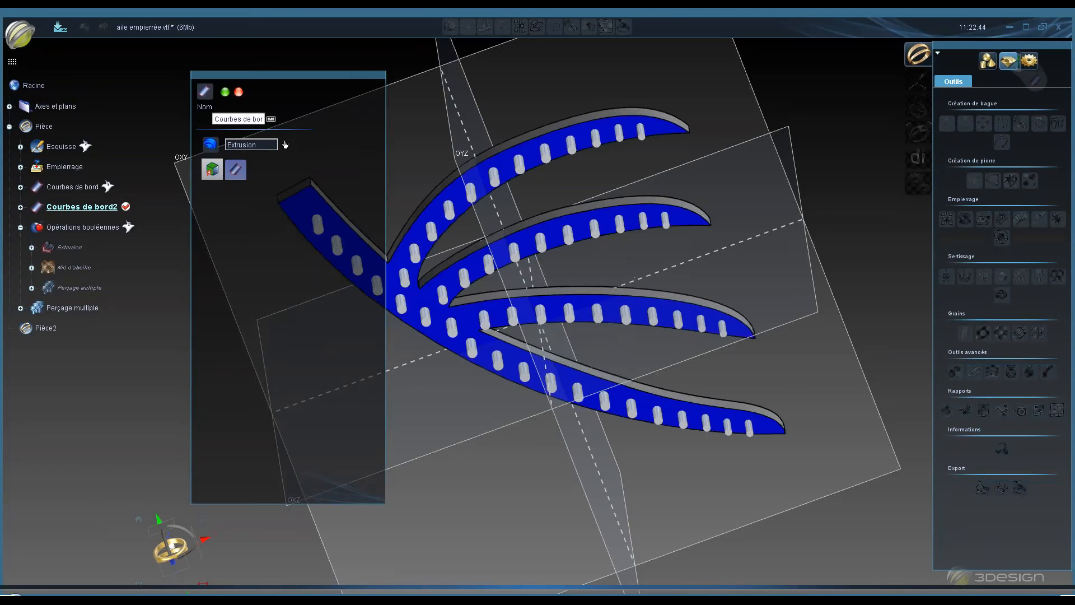
{"action": "middle_click_drag", "start_coordinate": [469, 222], "coordinate": [358, 143]}
{"action": "left_click", "coordinate": [244, 170]}
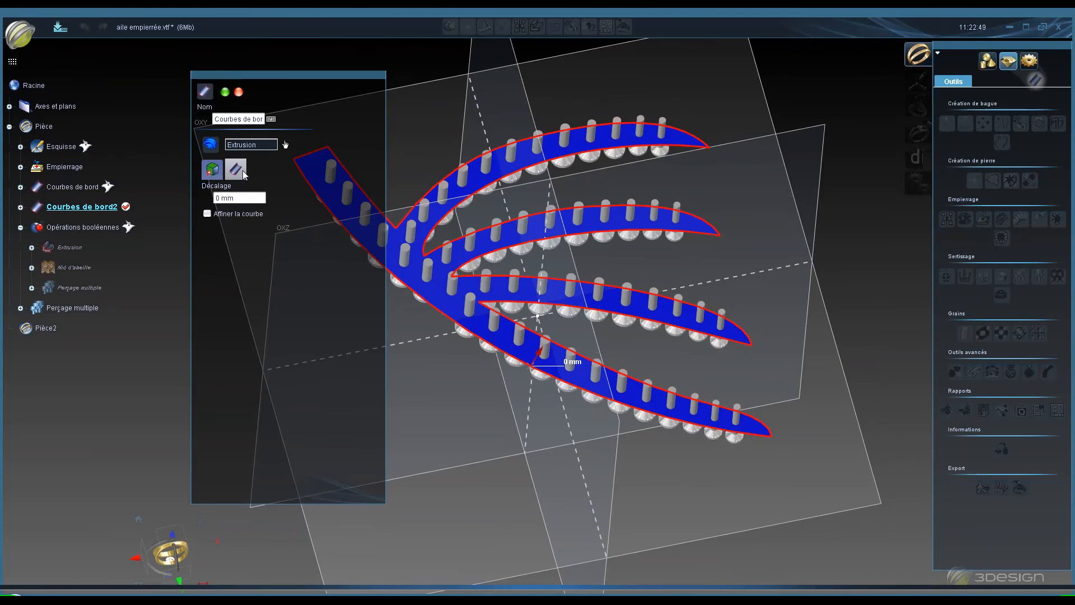
{"action": "left_click", "coordinate": [239, 93]}
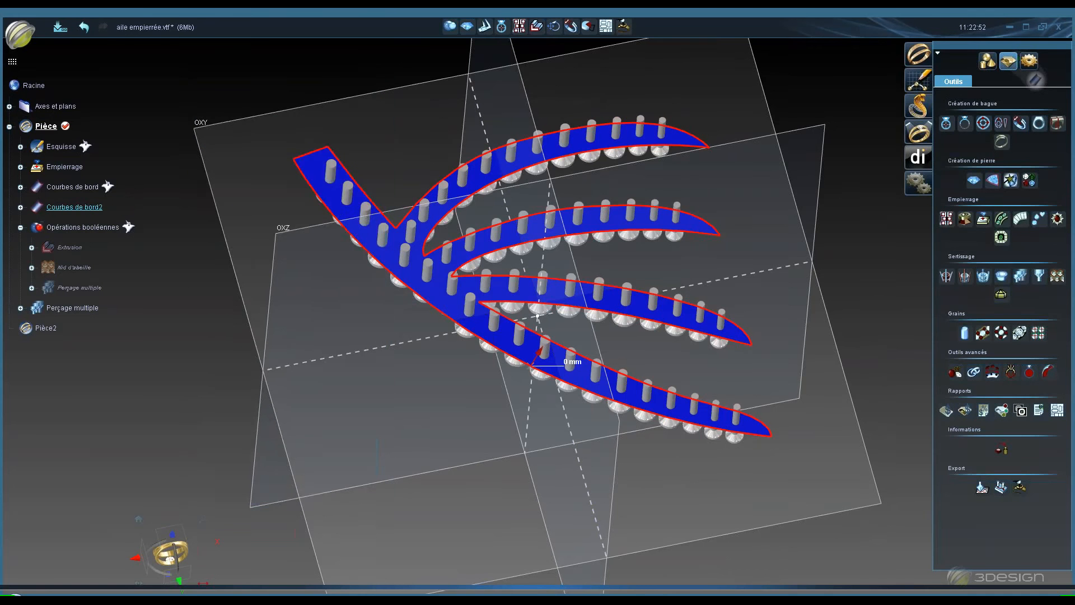
- Select the drilled stones and start the Nid d'abeille tool
{"action": "middle_click_drag", "start_coordinate": [435, 162], "coordinate": [433, 165]}
{"action": "middle_click_drag", "start_coordinate": [392, 216], "coordinate": [386, 246]}
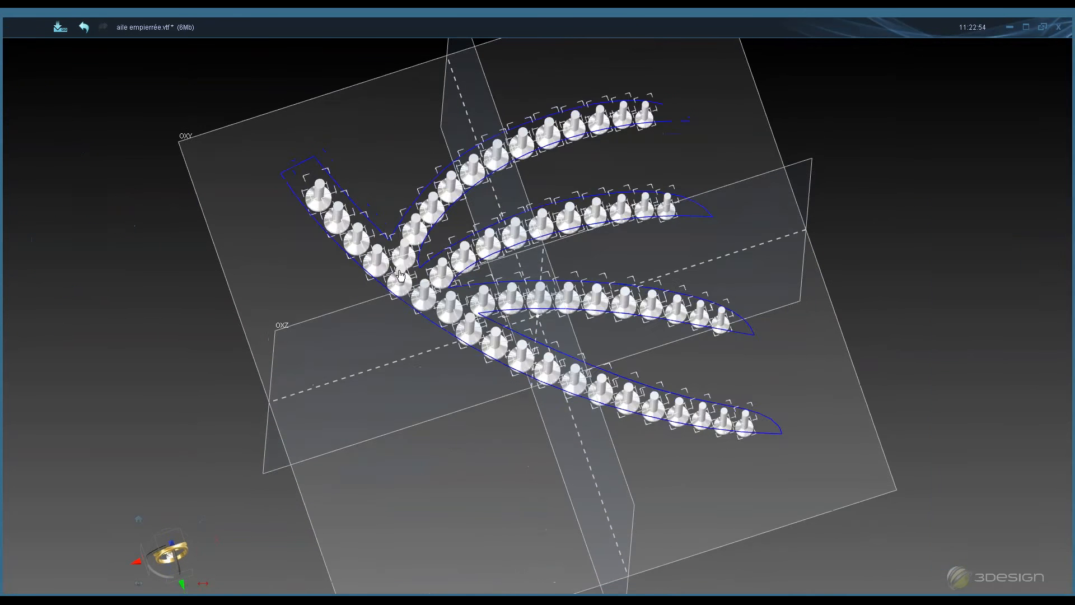
{"action": "left_click", "coordinate": [380, 268]}
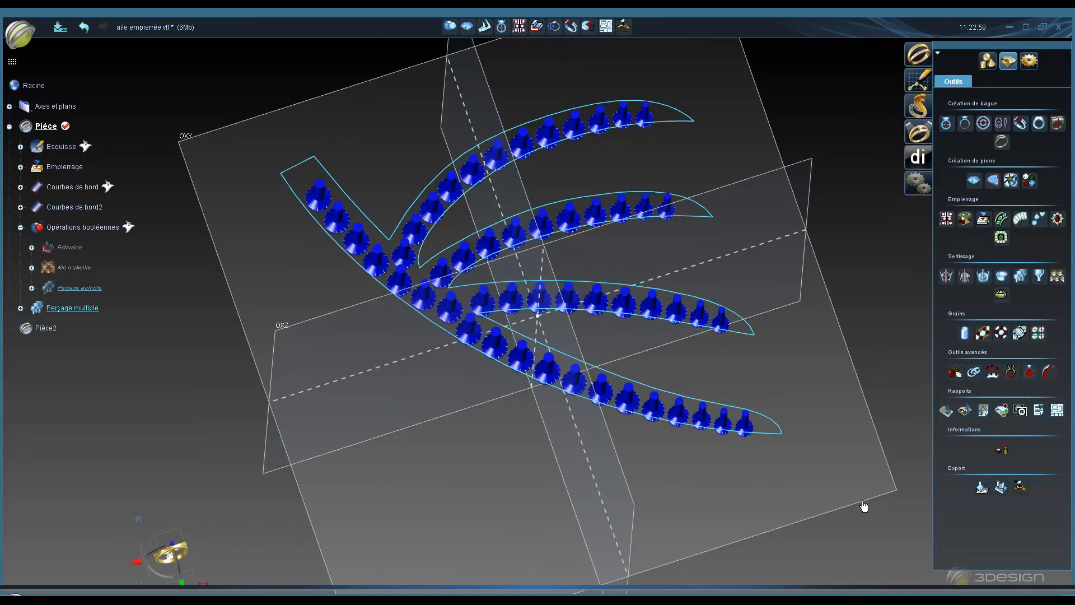
{"action": "left_click", "coordinate": [1057, 277]}
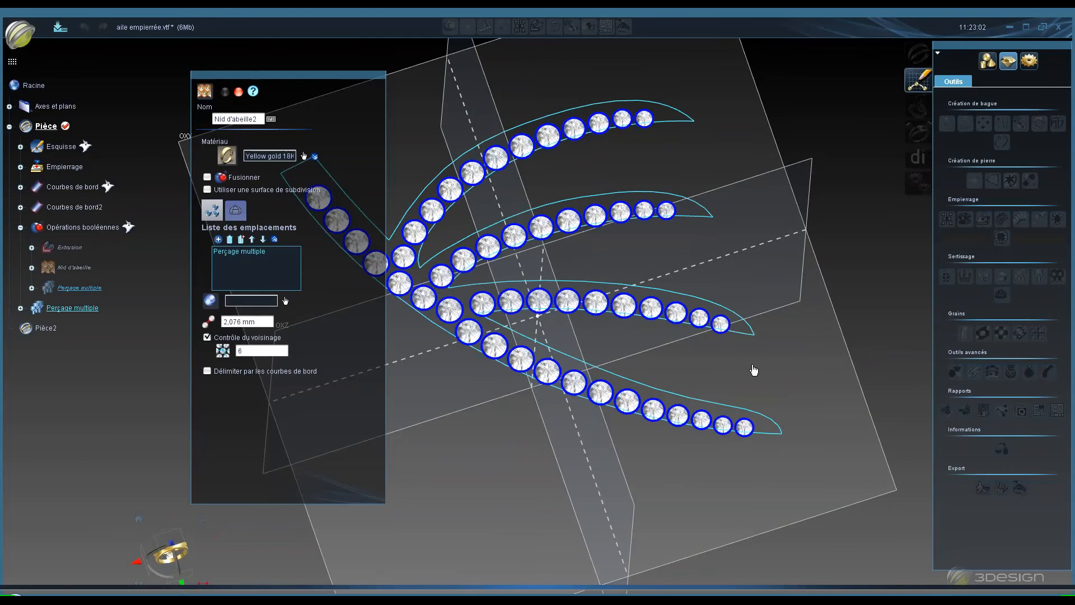
- Set Extrusion as the honeycomb's support surface
{"action": "middle_click_drag", "start_coordinate": [539, 308], "coordinate": [609, 505]}
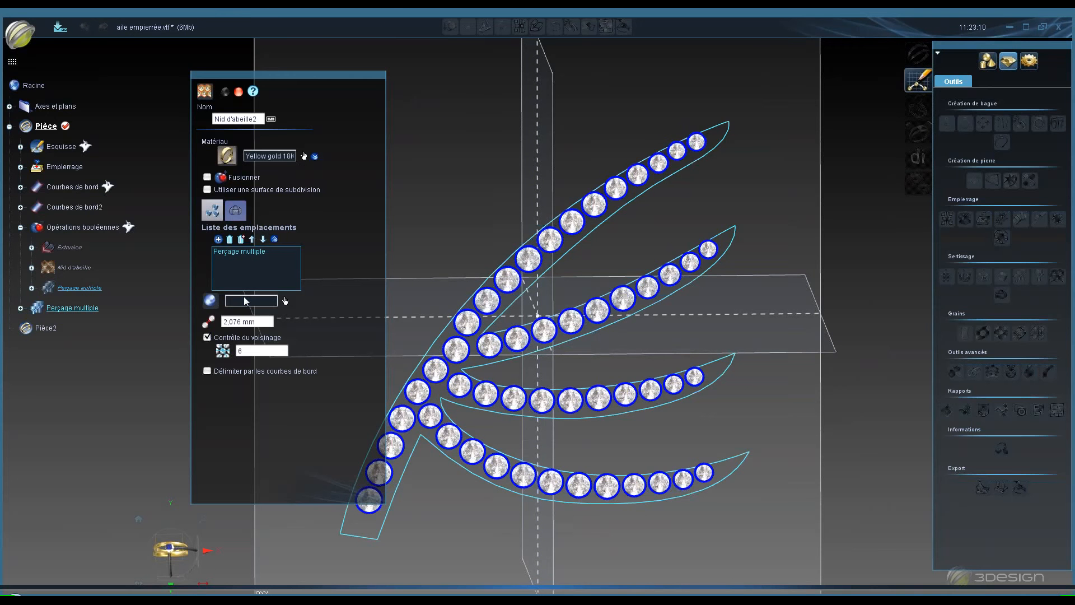
{"action": "left_click", "coordinate": [245, 301]}
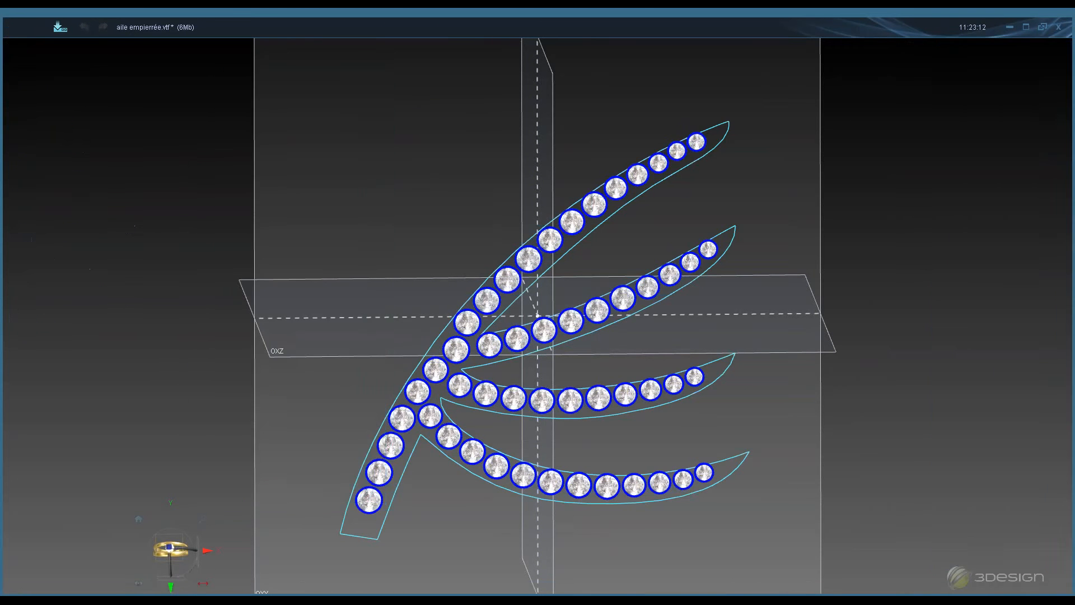
{"action": "left_click", "coordinate": [73, 247]}
{"action": "left_click_drag", "start_coordinate": [246, 83], "coordinate": [183, 87]}
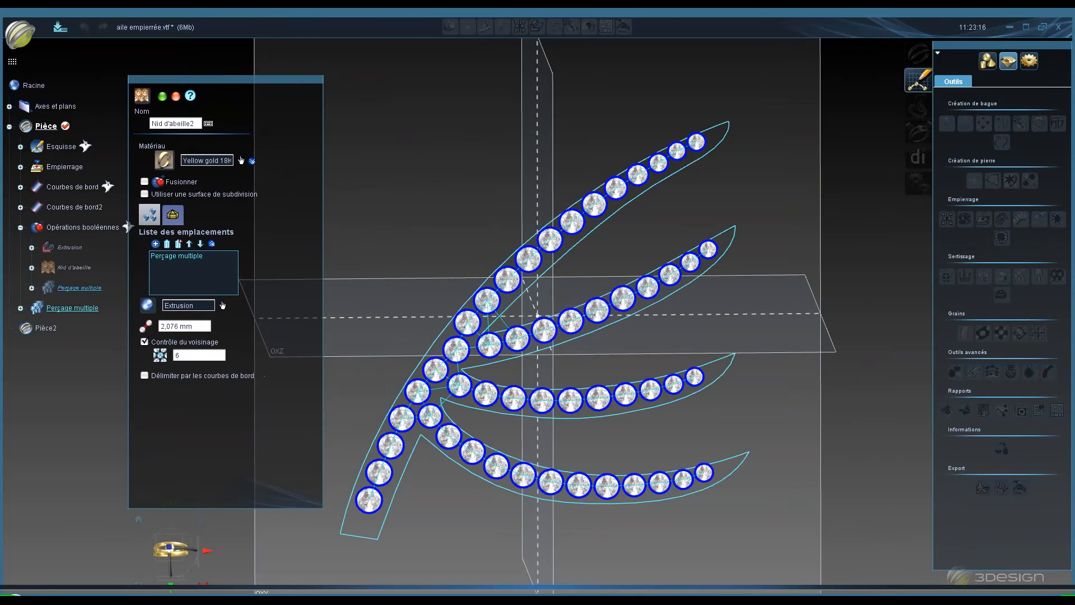
- Hide the Courbes de bord2 curves while zoomed in on the stone junctions
{"action": "middle_click_drag", "start_coordinate": [491, 261], "coordinate": [530, 318]}
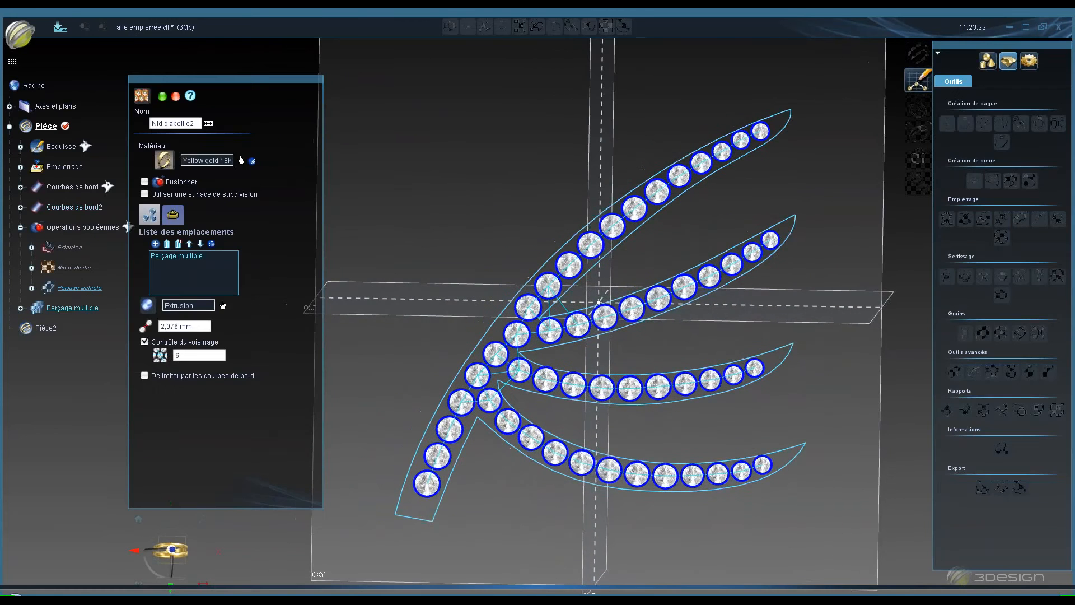
{"action": "scroll", "coordinate": [527, 320], "scroll_direction": "up", "scroll_amount": 3}
{"action": "scroll", "coordinate": [477, 334], "scroll_direction": "up", "scroll_amount": 4}
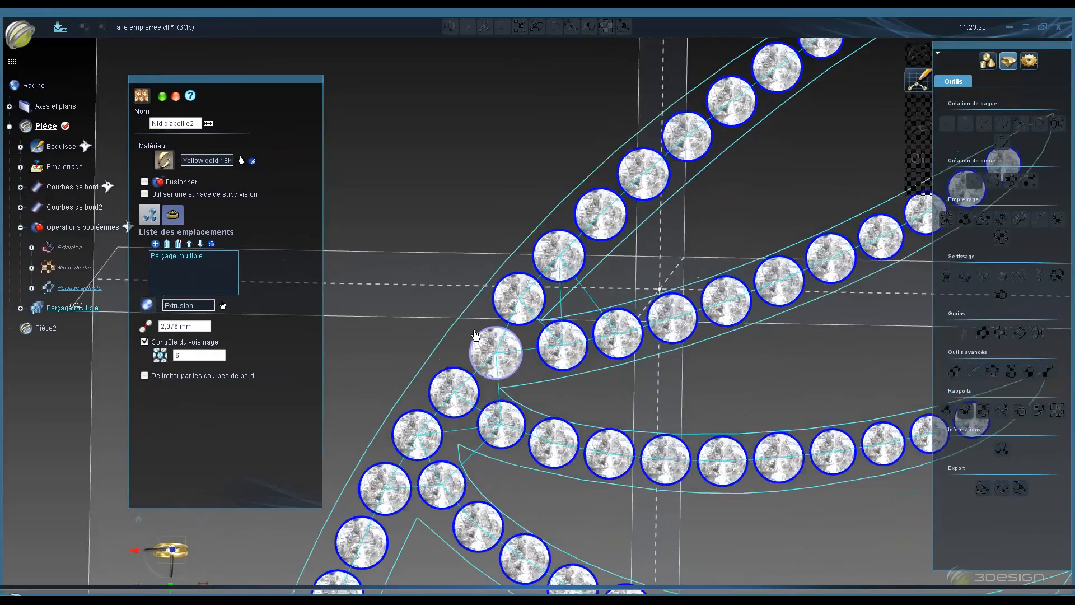
{"action": "scroll", "coordinate": [489, 303], "scroll_direction": "down", "scroll_amount": 3}
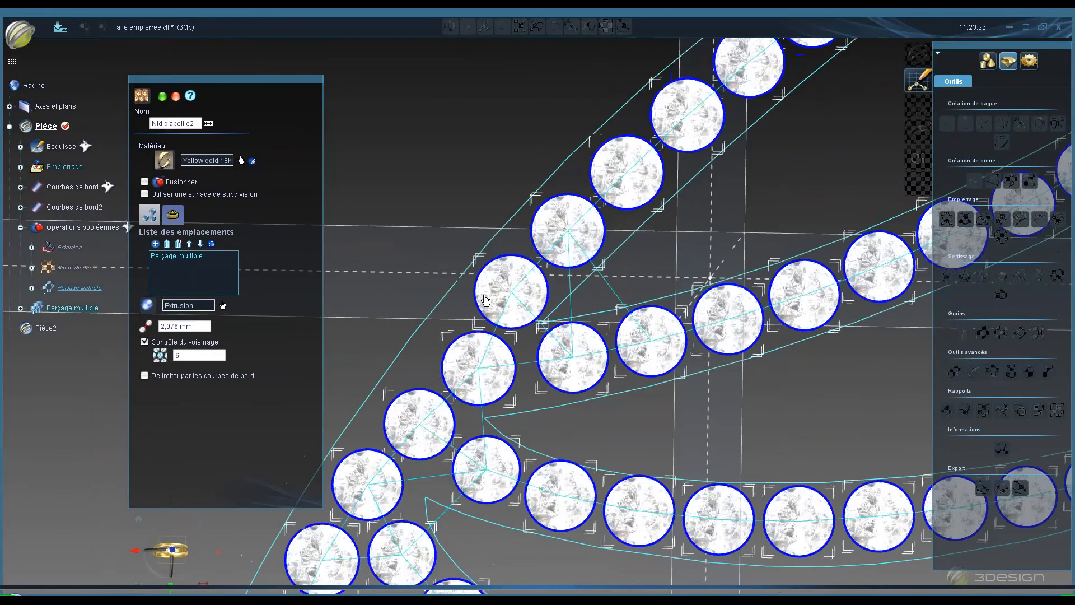
{"action": "right_click", "coordinate": [71, 208]}
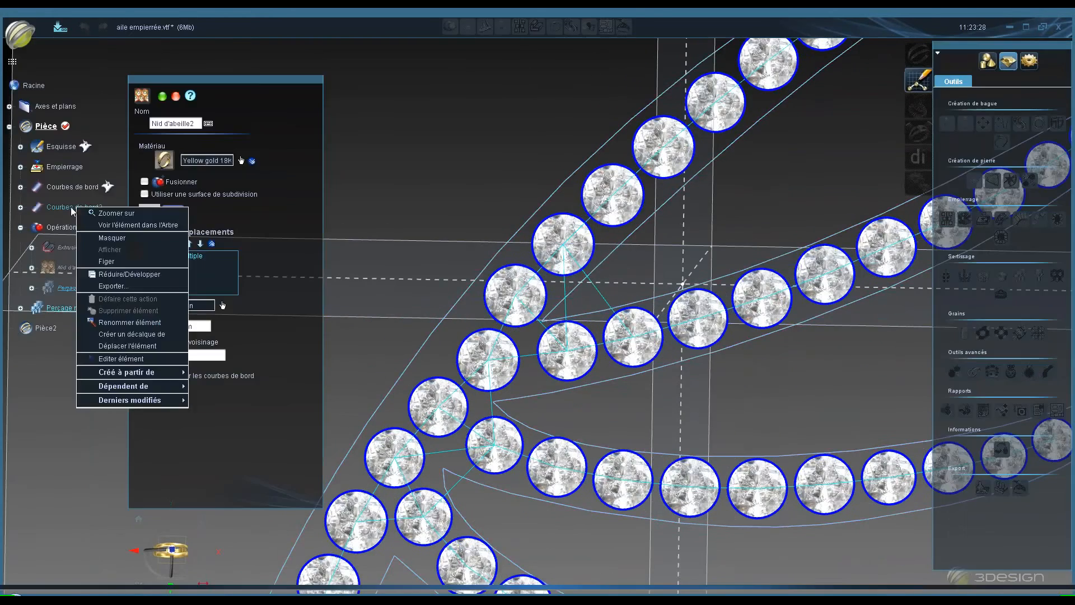
{"action": "left_click", "coordinate": [102, 237]}
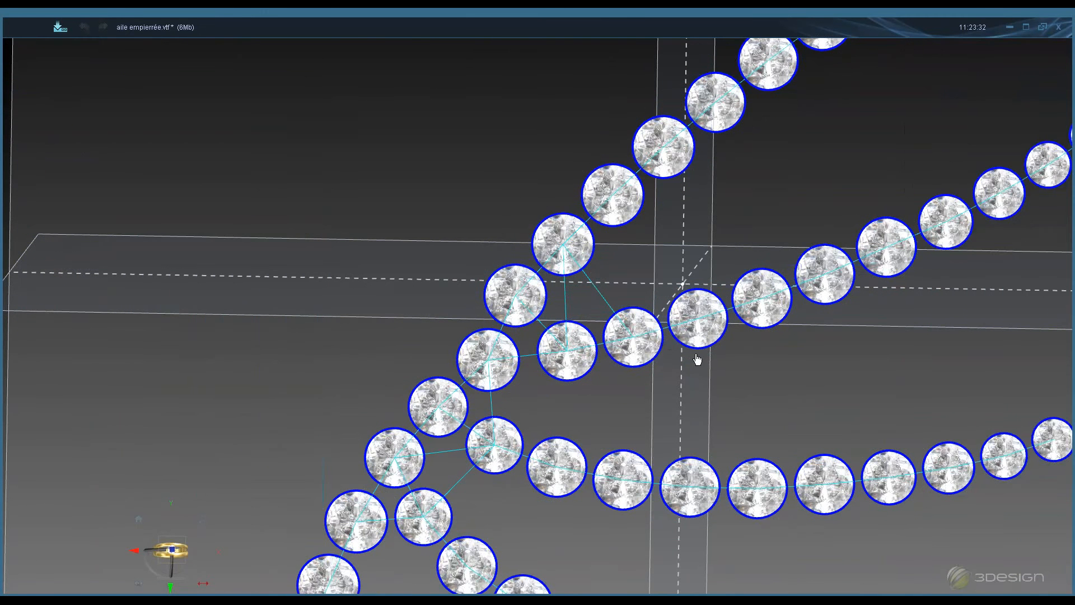
- Set the neighbourhood control value of the honeycomb to 3
{"action": "scroll", "coordinate": [602, 319], "scroll_direction": "down", "scroll_amount": 2}
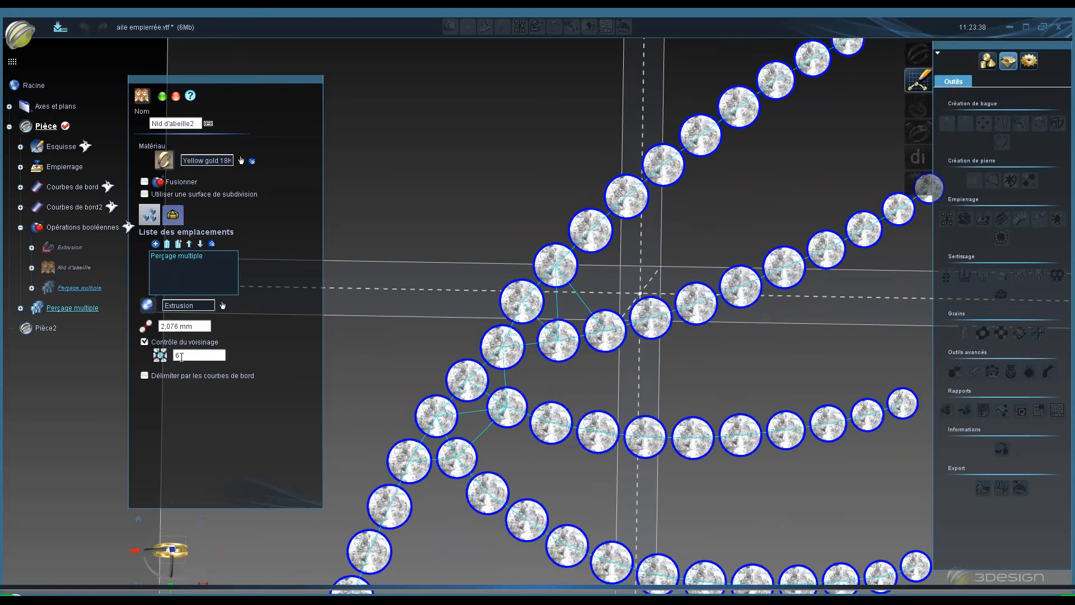
{"action": "double_click", "coordinate": [181, 356]}
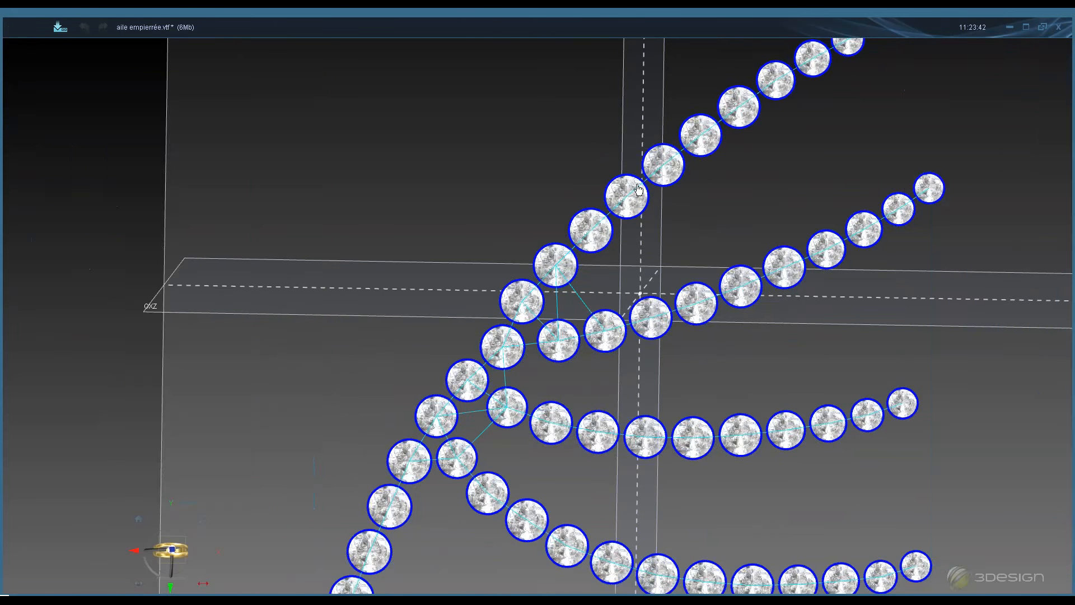
{"action": "left_click", "coordinate": [188, 355]}
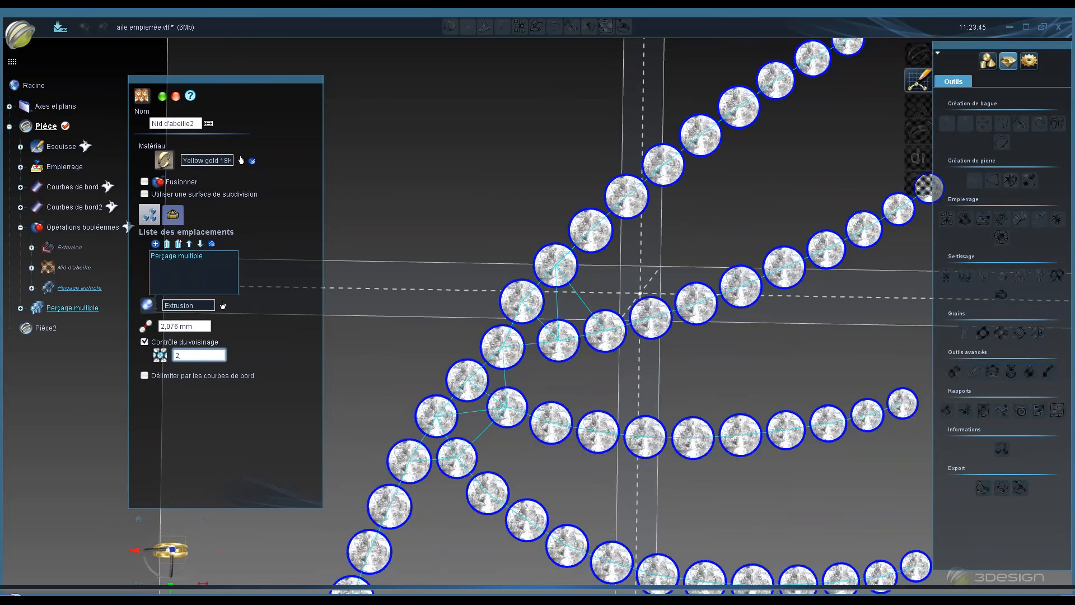
{"action": "key", "text": "Return"}
{"action": "key", "text": "Return"}
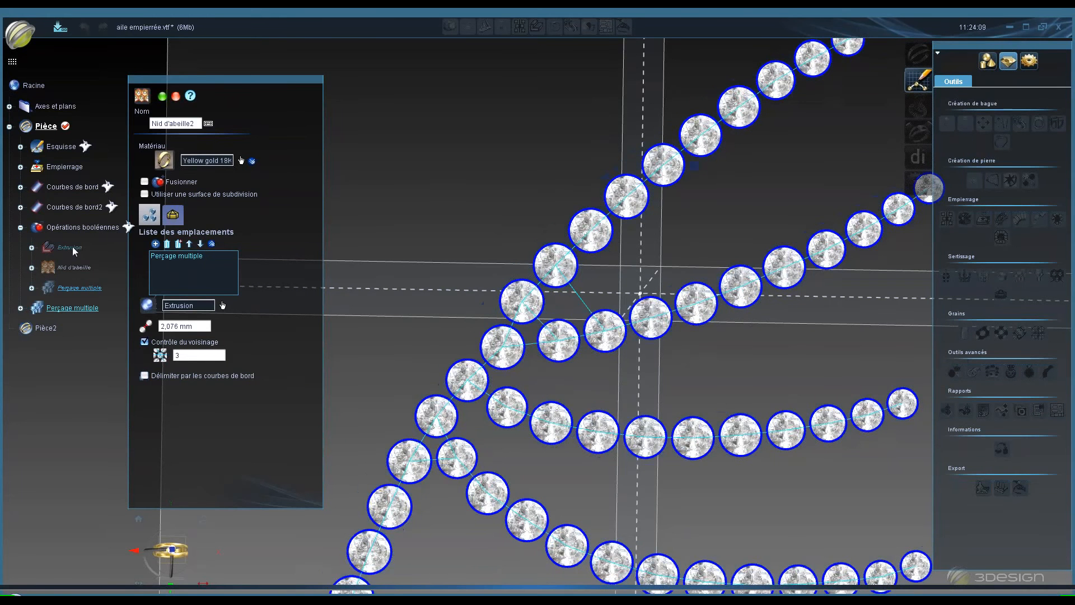
- Validate the Nid d'abeille2 honeycomb
{"action": "right_click", "coordinate": [78, 248]}
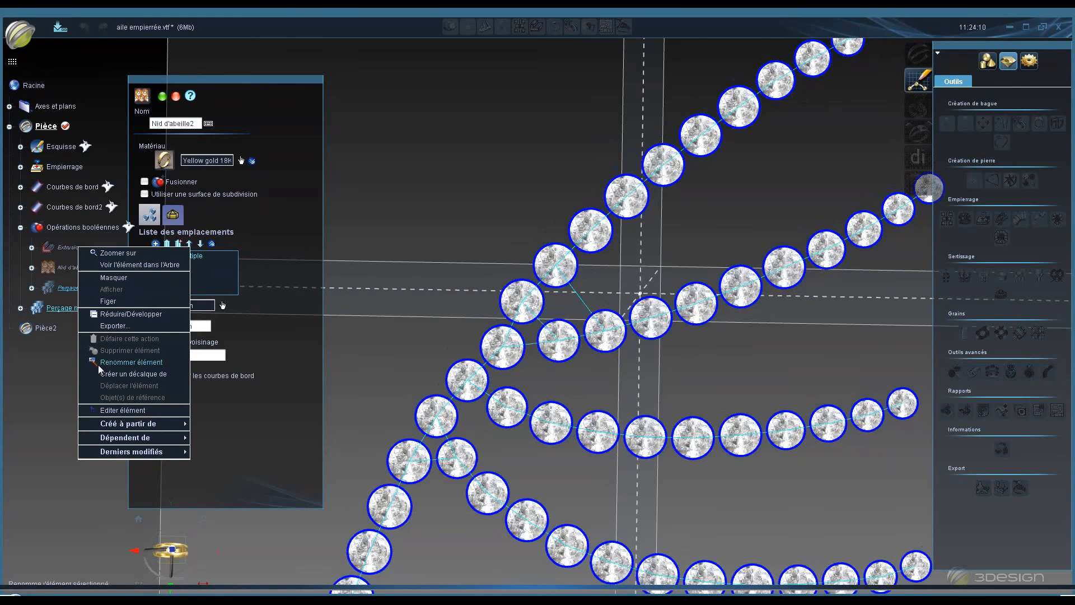
{"action": "left_click", "coordinate": [55, 351]}
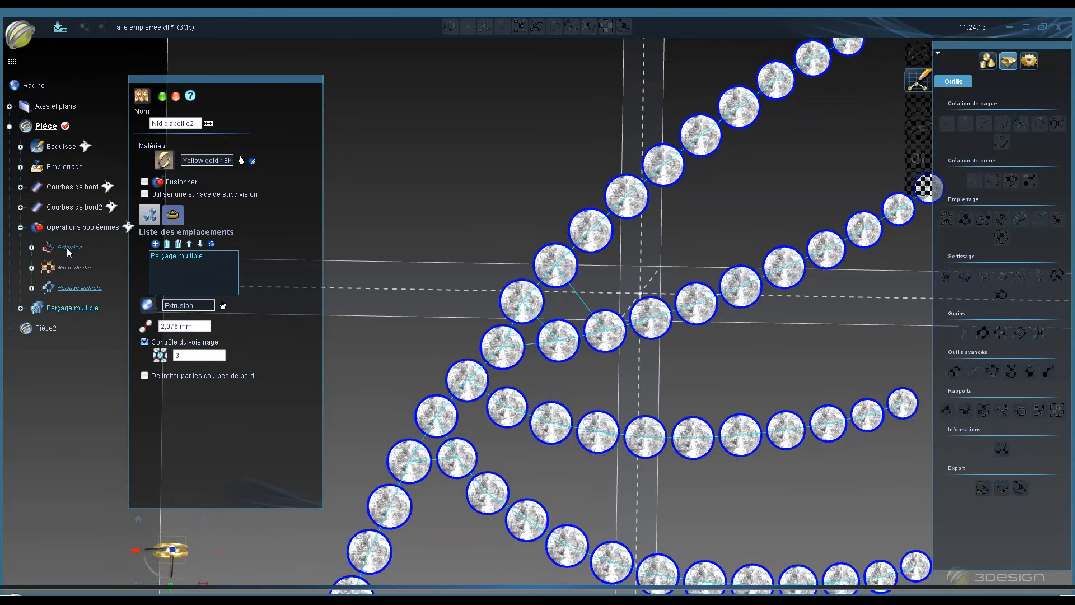
{"action": "left_click", "coordinate": [165, 98]}
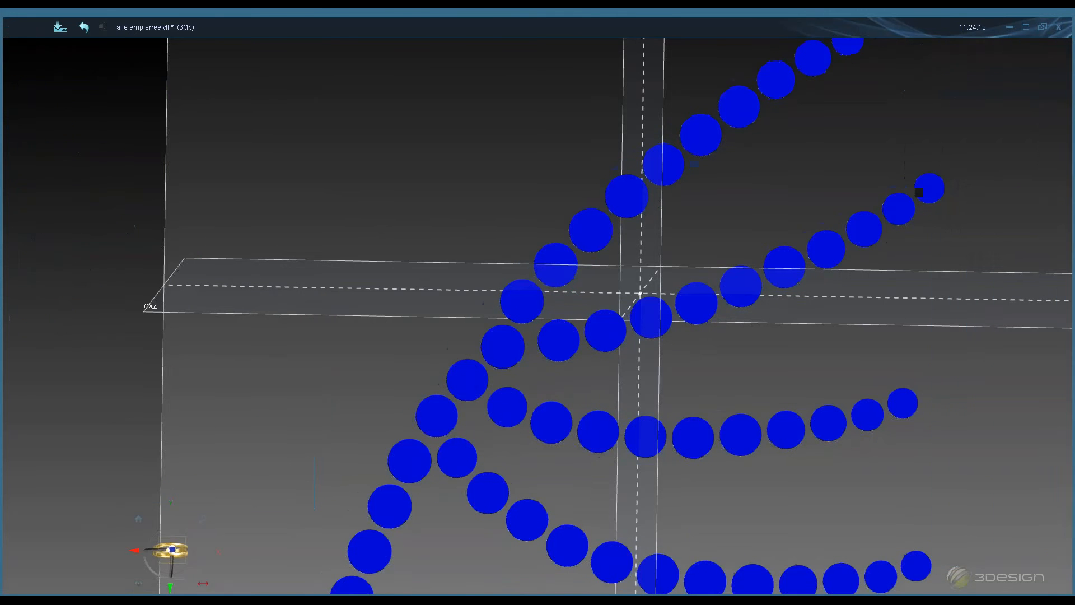
- Bring out the boolean operation's reference objects in the tree and freeze the Extrusion
{"action": "right_click", "coordinate": [80, 246]}
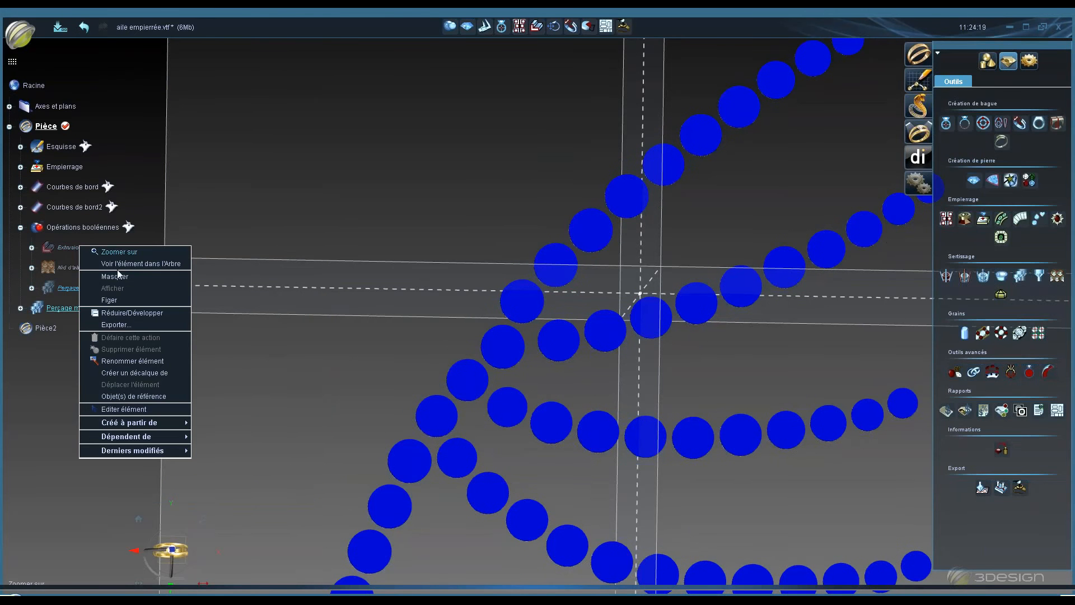
{"action": "left_click", "coordinate": [147, 395]}
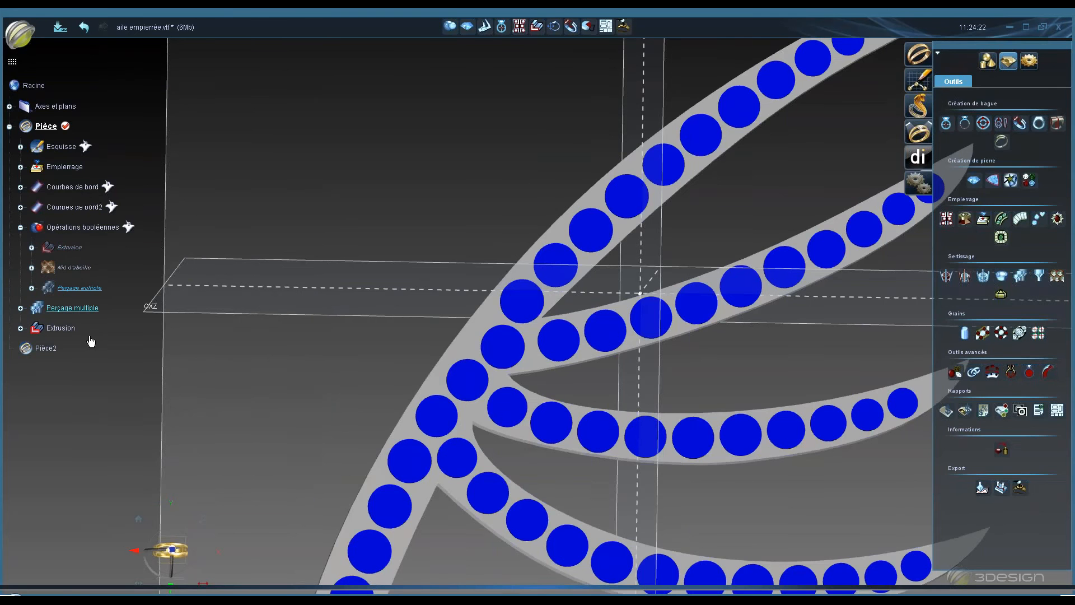
{"action": "right_click", "coordinate": [67, 329]}
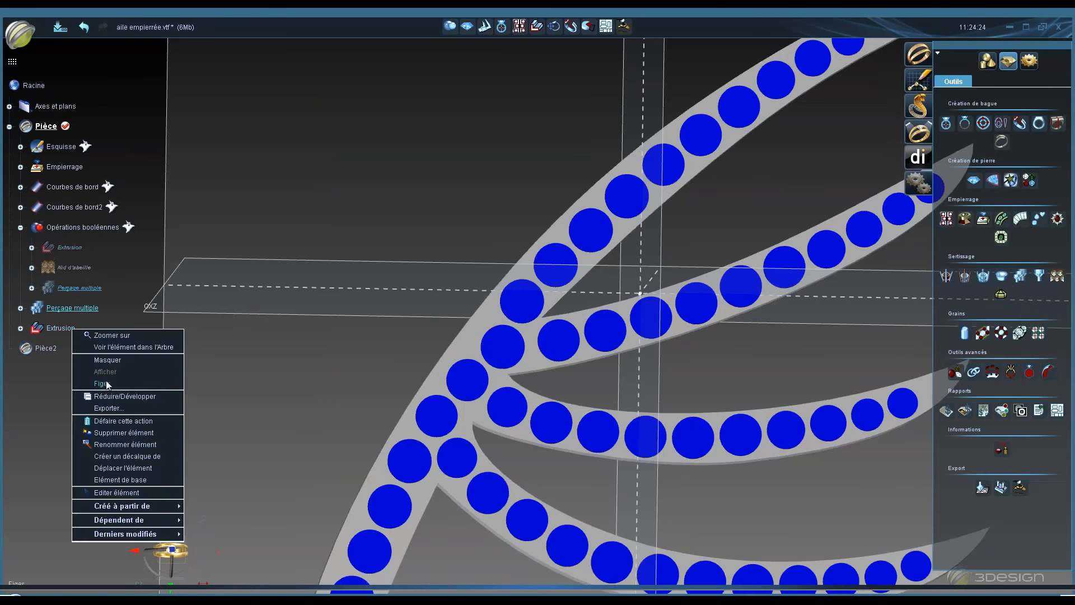
{"action": "left_click", "coordinate": [105, 384]}
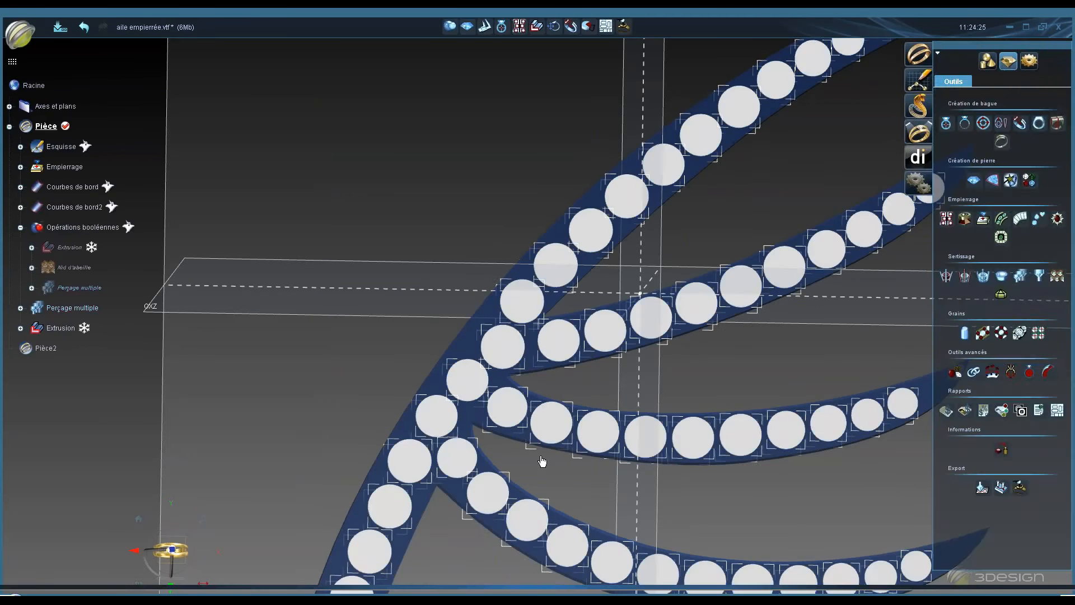
- Select the set stones and start a honeycomb using Extrusion as its support surface
{"action": "middle_click_drag", "start_coordinate": [447, 237], "coordinate": [453, 220]}
{"action": "left_click", "coordinate": [729, 406]}
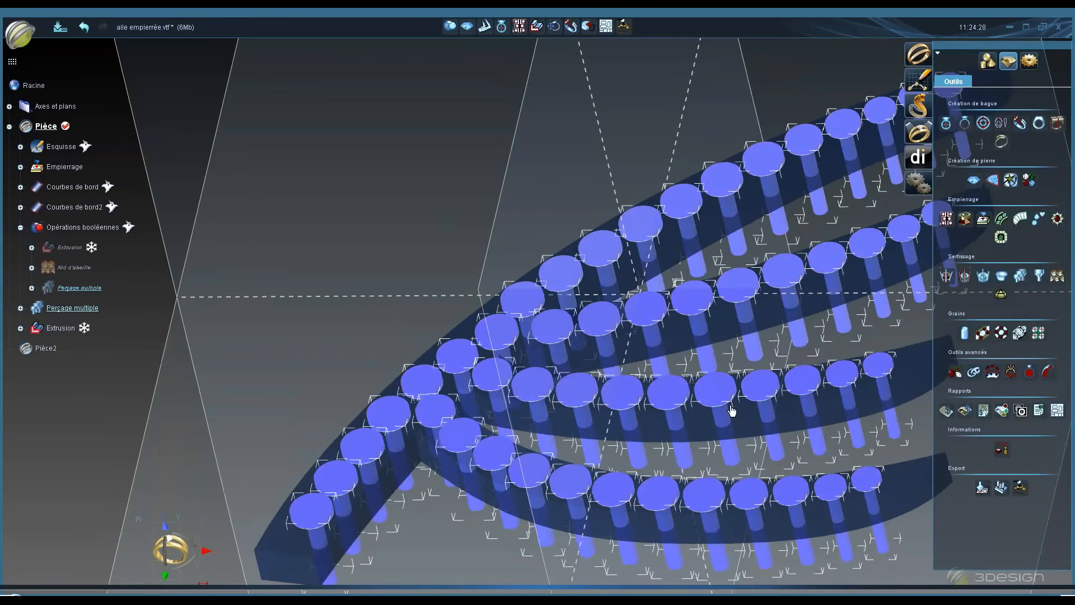
{"action": "left_click", "coordinate": [1003, 299]}
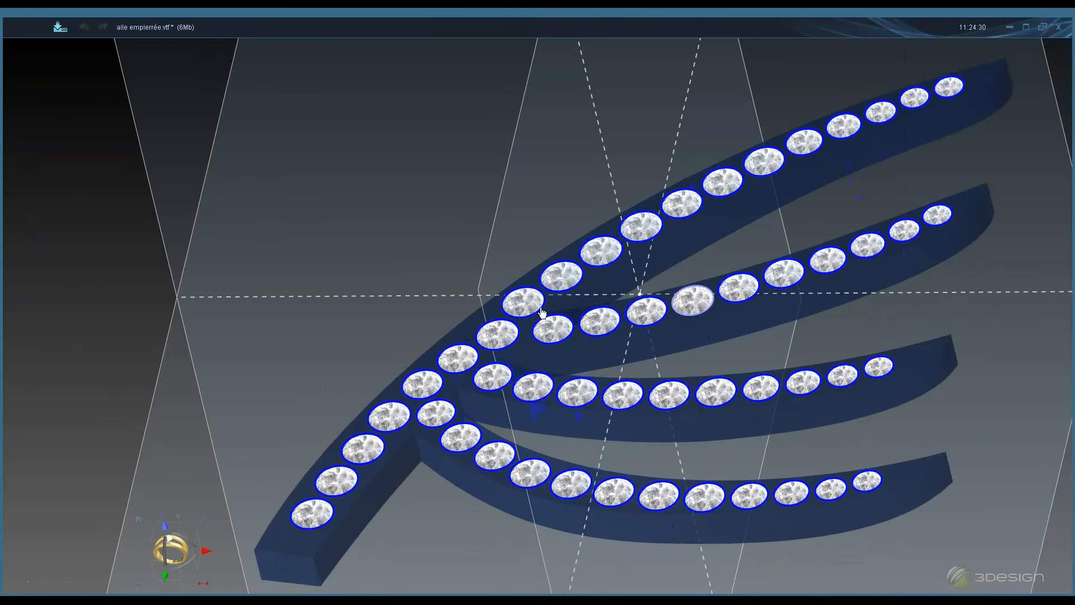
{"action": "left_click", "coordinate": [186, 305]}
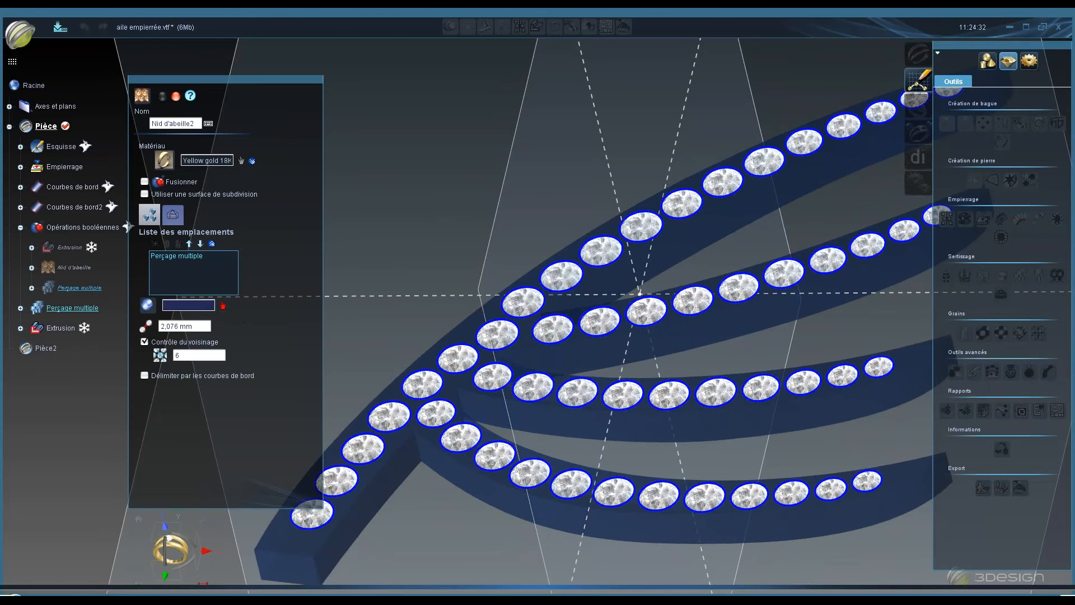
{"action": "left_click", "coordinate": [66, 328]}
- Set the honeycomb's neighbourhood control value to 3
{"action": "middle_click_drag", "start_coordinate": [526, 141], "coordinate": [566, 260]}
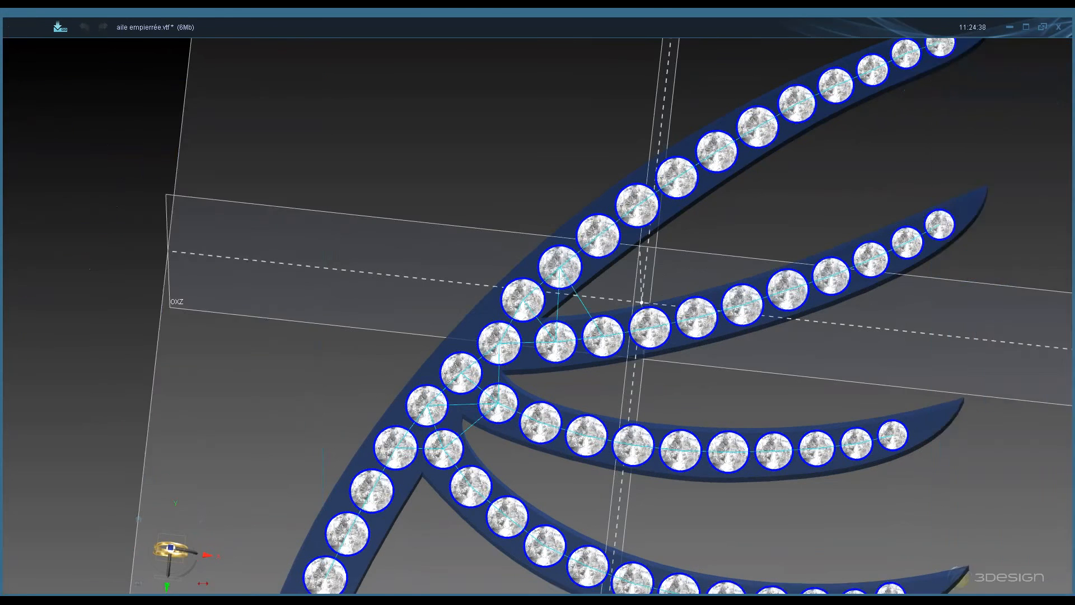
{"action": "left_click", "coordinate": [179, 355]}
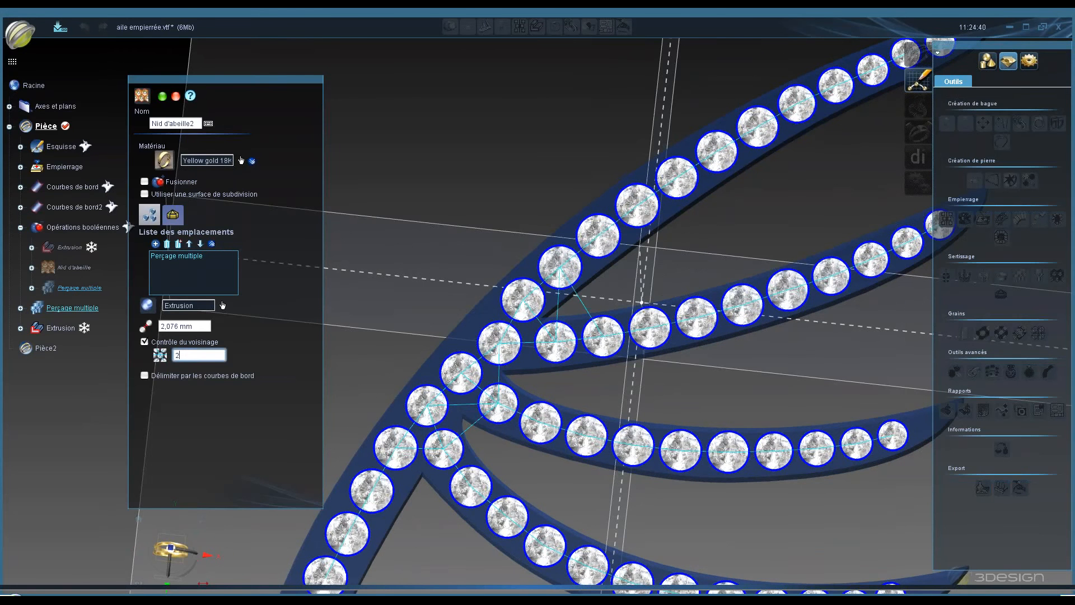
{"action": "key", "text": "Return"}
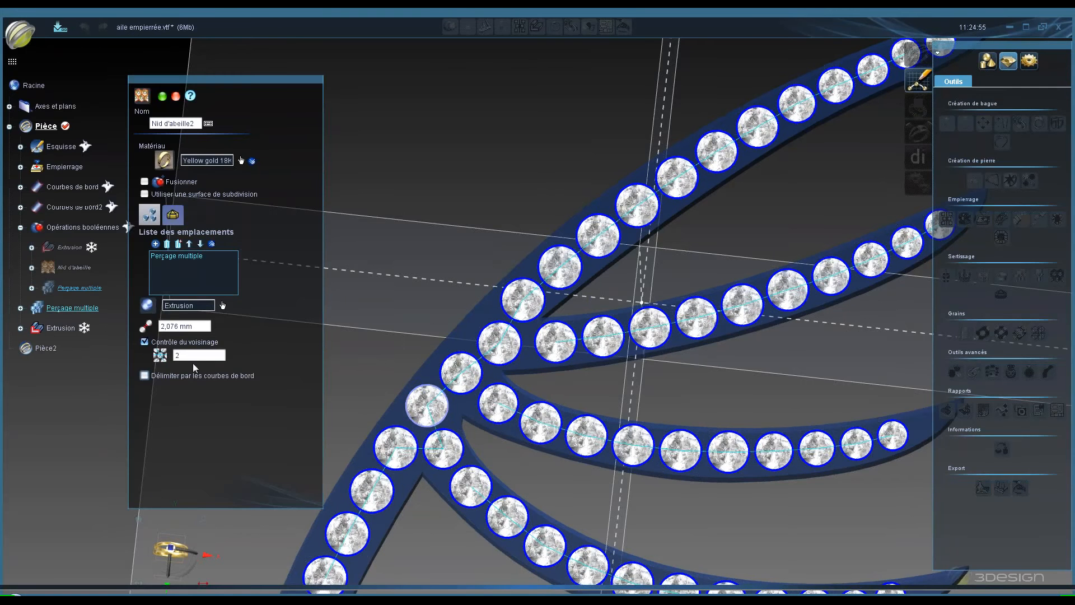
{"action": "left_click", "coordinate": [197, 355]}
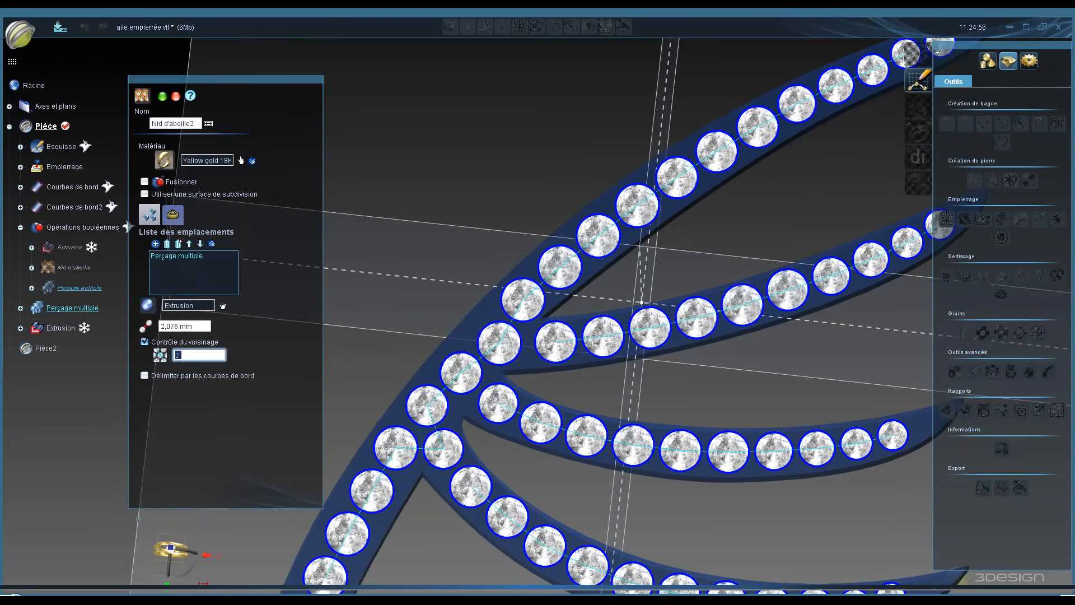
{"action": "key", "text": "Return"}
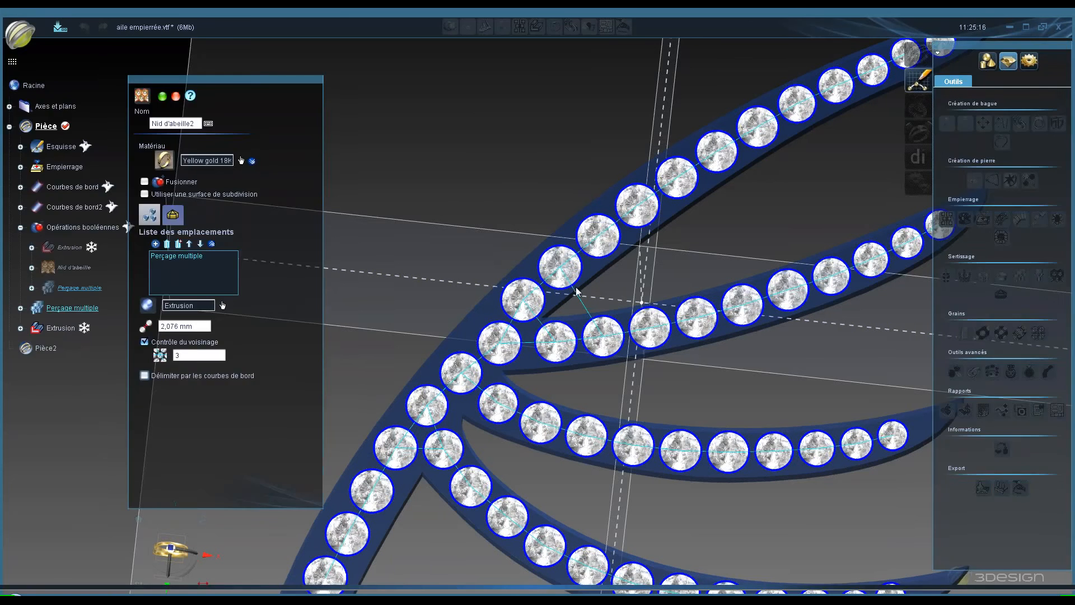
- Examine the honeycomb's wall and depth settings and its preview around the stone junctions
{"action": "left_click", "coordinate": [173, 217]}
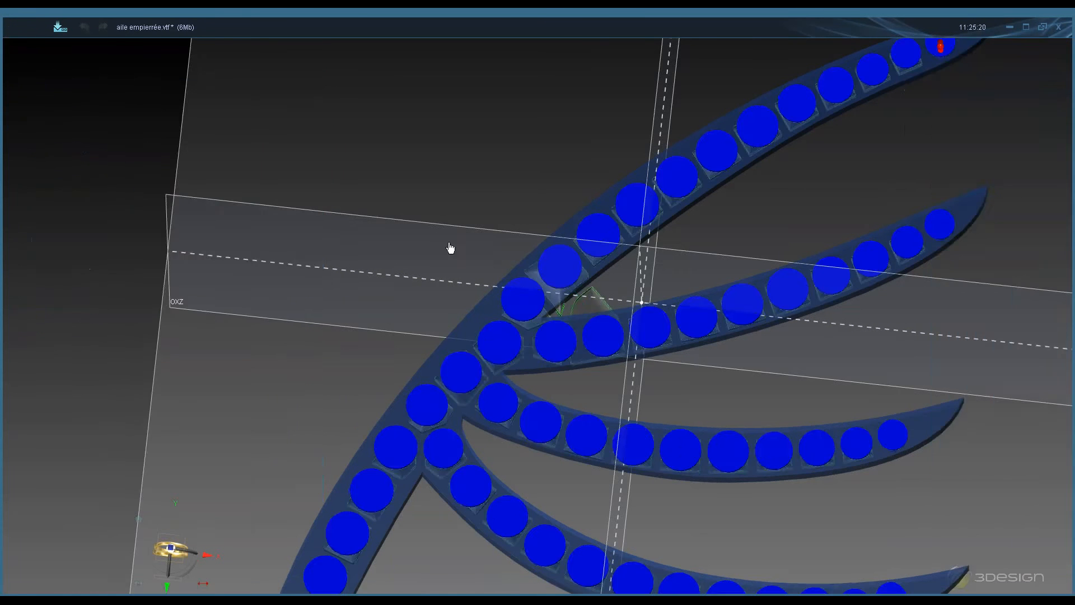
{"action": "scroll", "coordinate": [451, 247], "scroll_direction": "down", "scroll_amount": 5}
{"action": "middle_click_drag", "start_coordinate": [532, 429], "coordinate": [551, 140]}
{"action": "middle_click_drag", "start_coordinate": [571, 425], "coordinate": [554, 280]}
{"action": "middle_click_drag", "start_coordinate": [553, 342], "coordinate": [554, 301]}
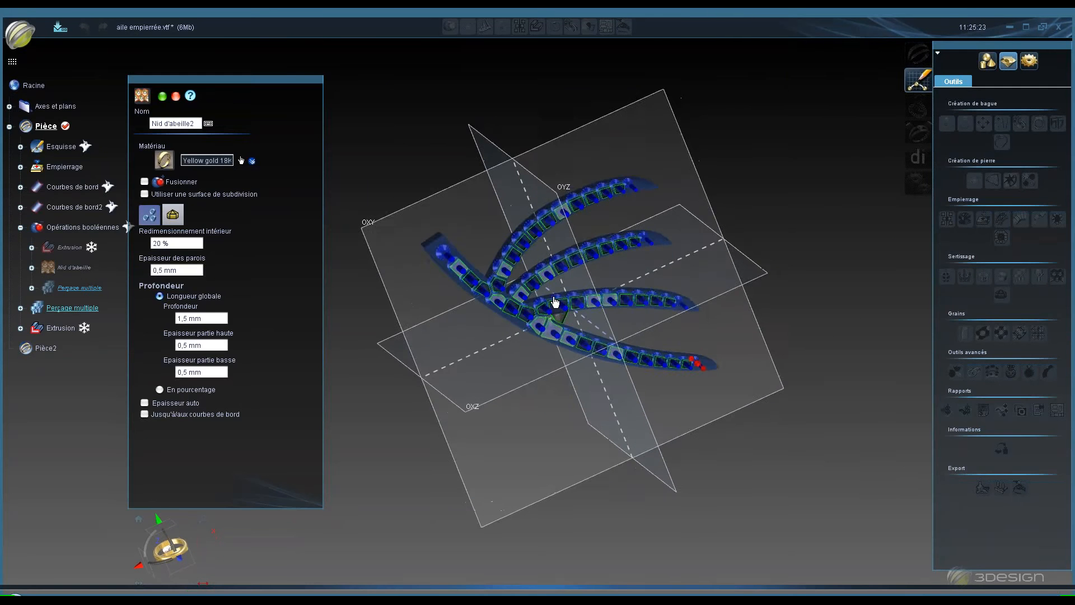
{"action": "scroll", "coordinate": [553, 302], "scroll_direction": "up", "scroll_amount": 2}
{"action": "scroll", "coordinate": [553, 303], "scroll_direction": "up", "scroll_amount": 6}
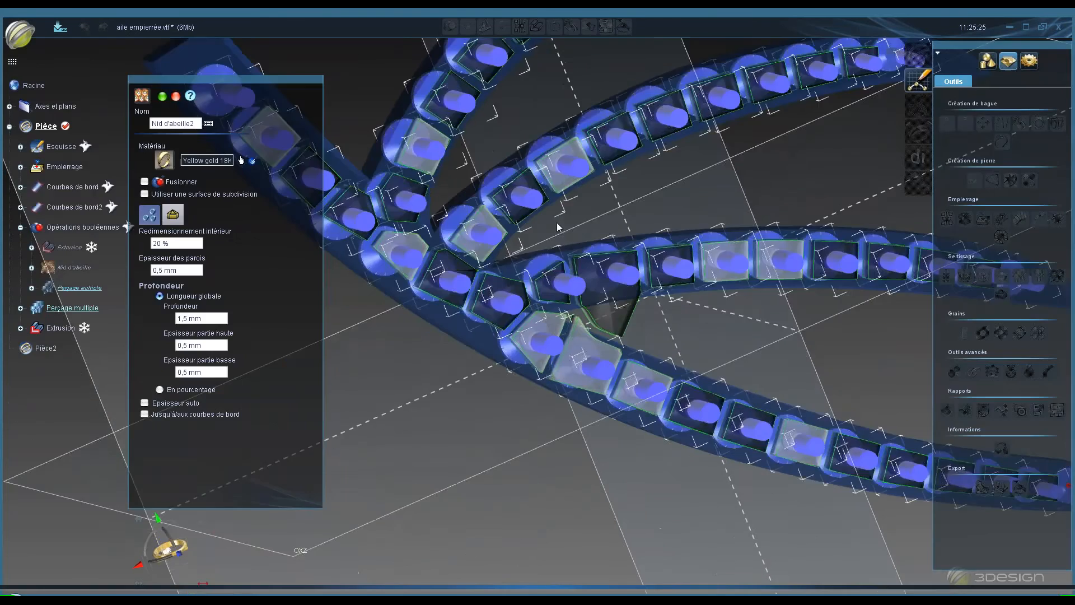
{"action": "middle_click_drag", "start_coordinate": [551, 316], "coordinate": [552, 284]}
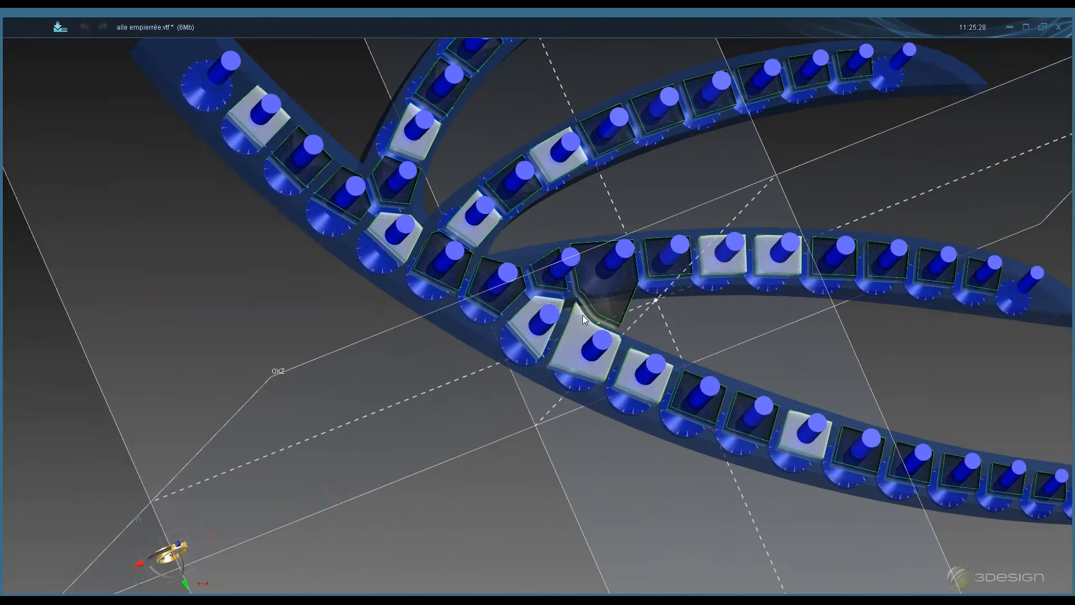
{"action": "scroll", "coordinate": [552, 283], "scroll_direction": "down", "scroll_amount": 8}
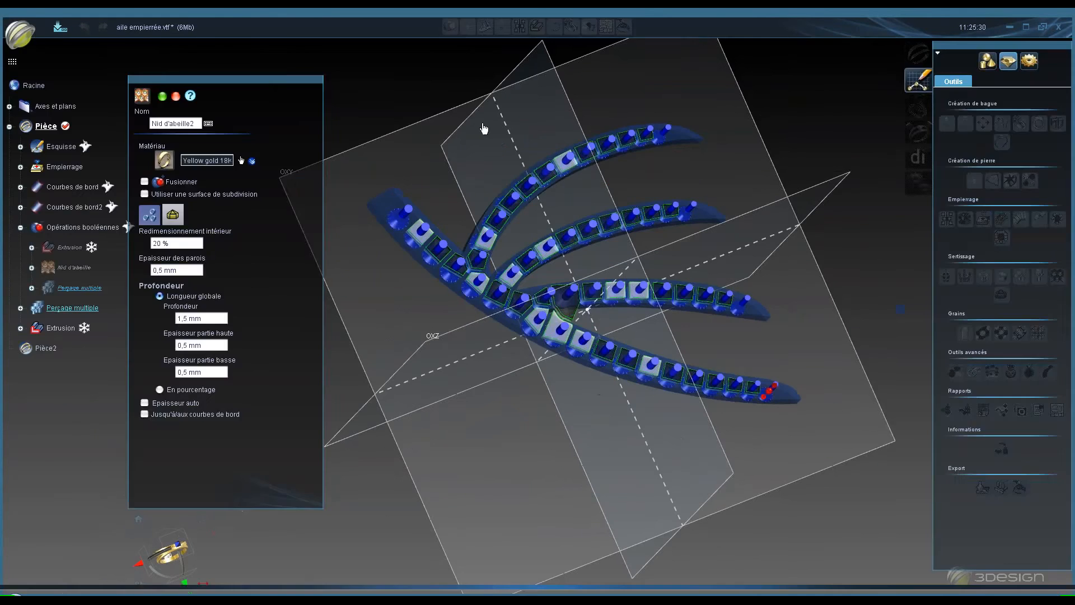
{"action": "middle_click_drag", "start_coordinate": [580, 332], "coordinate": [660, 537]}
{"action": "middle_click_drag", "start_coordinate": [476, 143], "coordinate": [673, 517]}
{"action": "scroll", "coordinate": [538, 271], "scroll_direction": "up", "scroll_amount": 5}
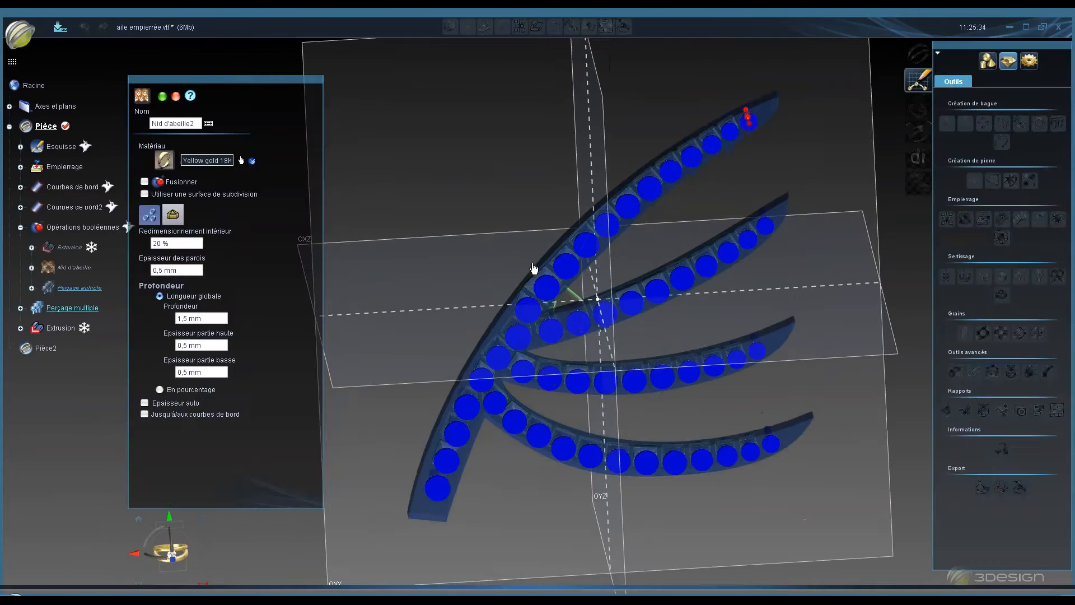
{"action": "middle_click_drag", "start_coordinate": [520, 263], "coordinate": [468, 149]}
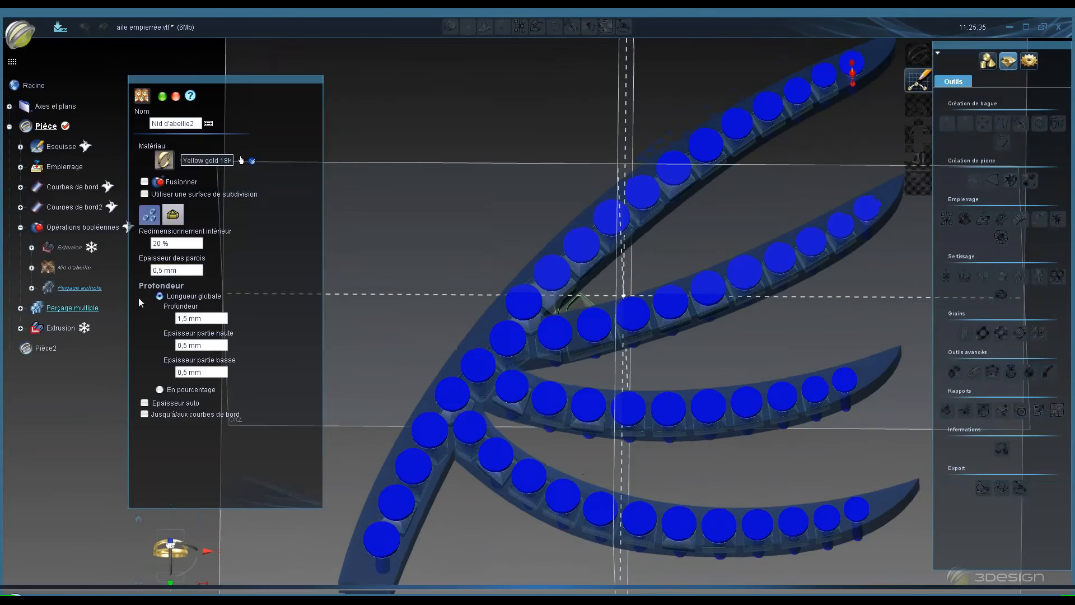
- Cancel the honeycomb
{"action": "left_click", "coordinate": [143, 220]}
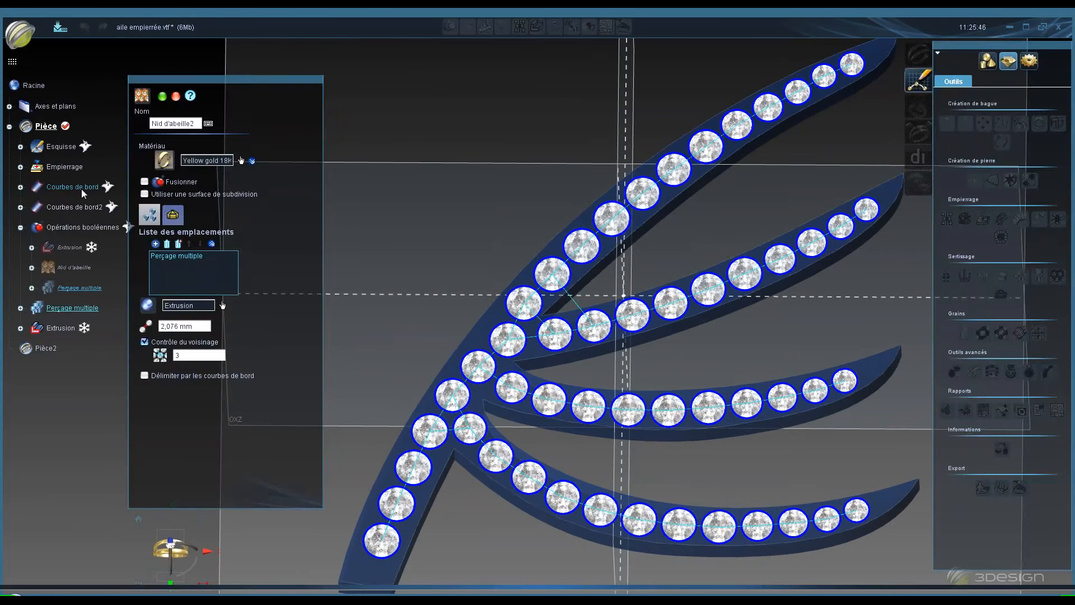
{"action": "left_click", "coordinate": [175, 97]}
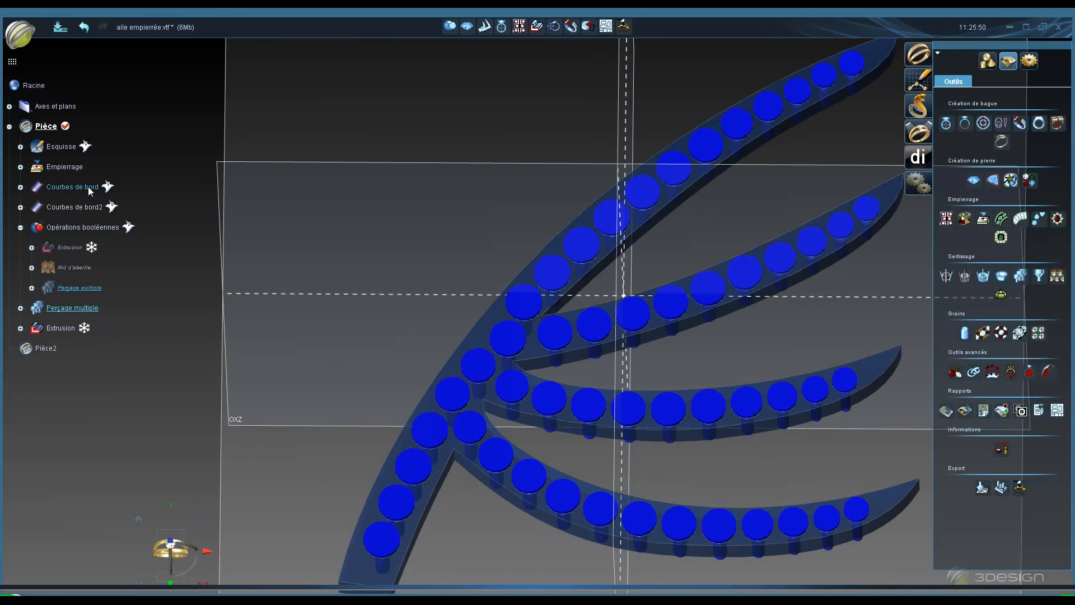
- Open the Courbes de bord edge curves for editing and close them without changes
{"action": "double_click", "coordinate": [88, 187]}
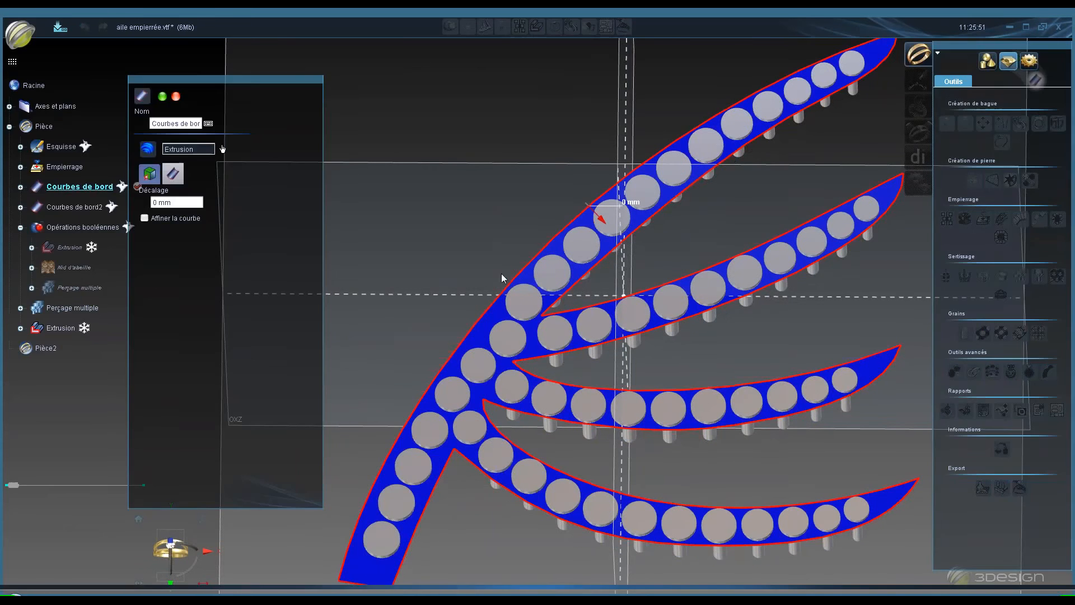
{"action": "middle_click_drag", "start_coordinate": [502, 273], "coordinate": [460, 193]}
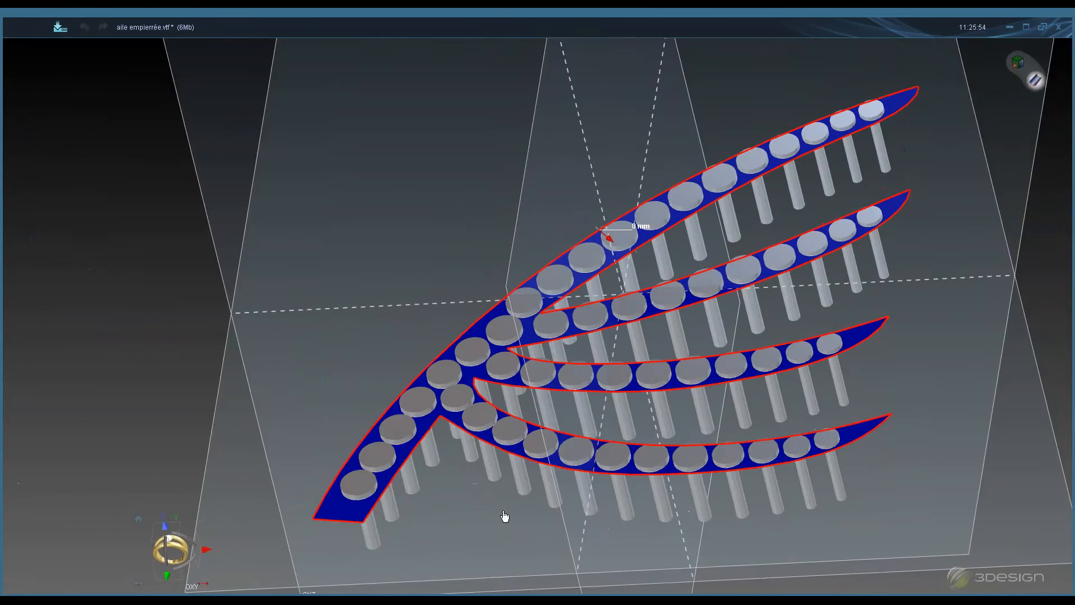
{"action": "middle_click_drag", "start_coordinate": [504, 516], "coordinate": [565, 594]}
{"action": "left_click", "coordinate": [176, 96]}
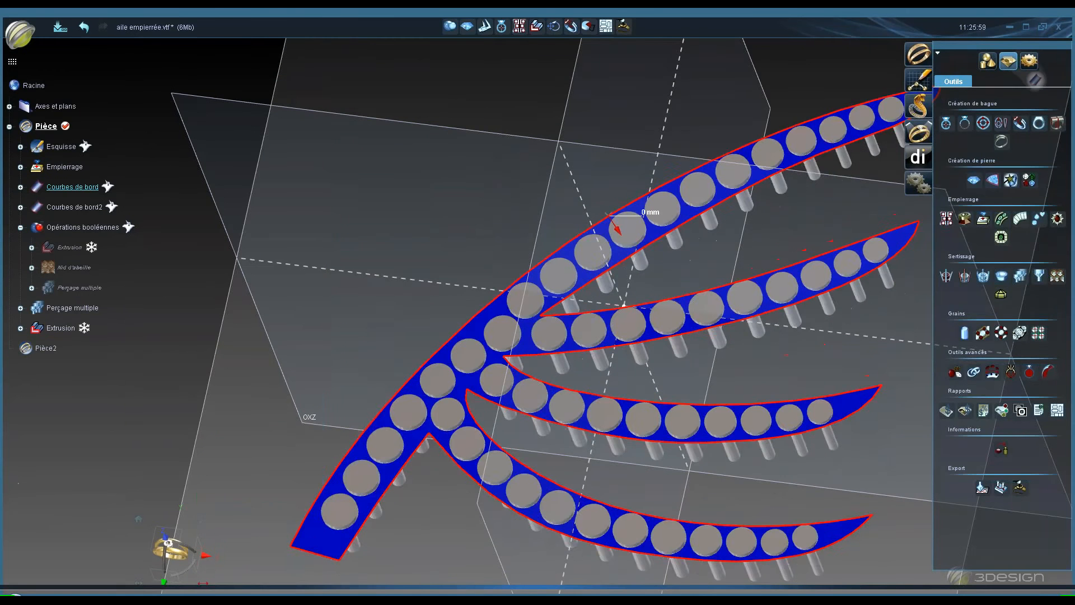
- Adjust the visibility of the Courbes de bord and Courbes de bord2 edge curves
{"action": "right_click", "coordinate": [91, 184]}
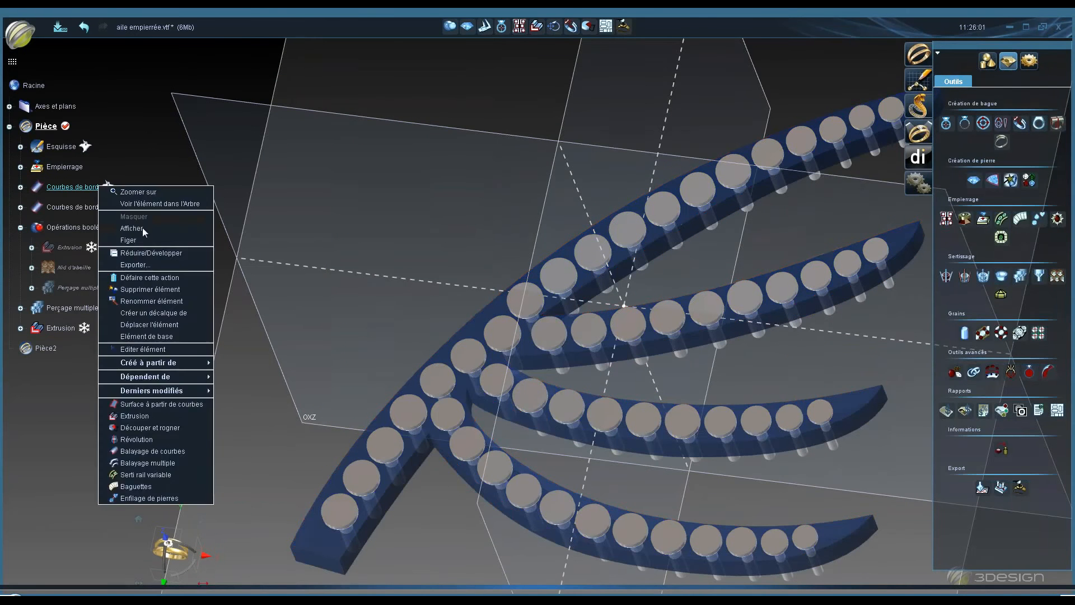
{"action": "left_click", "coordinate": [142, 225]}
{"action": "right_click", "coordinate": [92, 206]}
{"action": "left_click", "coordinate": [129, 248]}
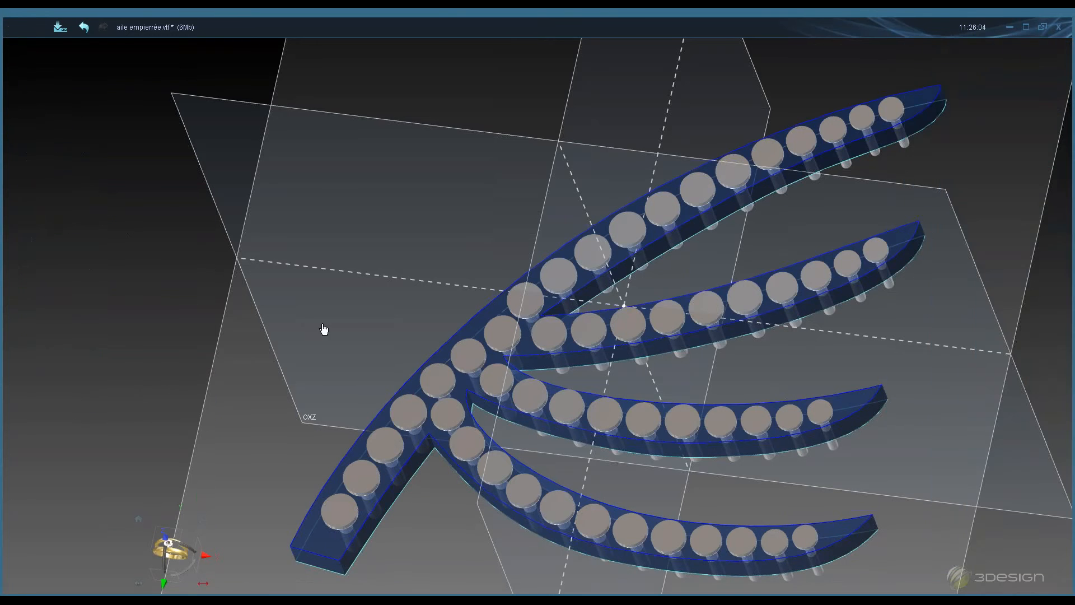
- Select the set stones and start a new honeycomb with neighbourhood control set to 3
{"action": "left_click", "coordinate": [344, 519]}
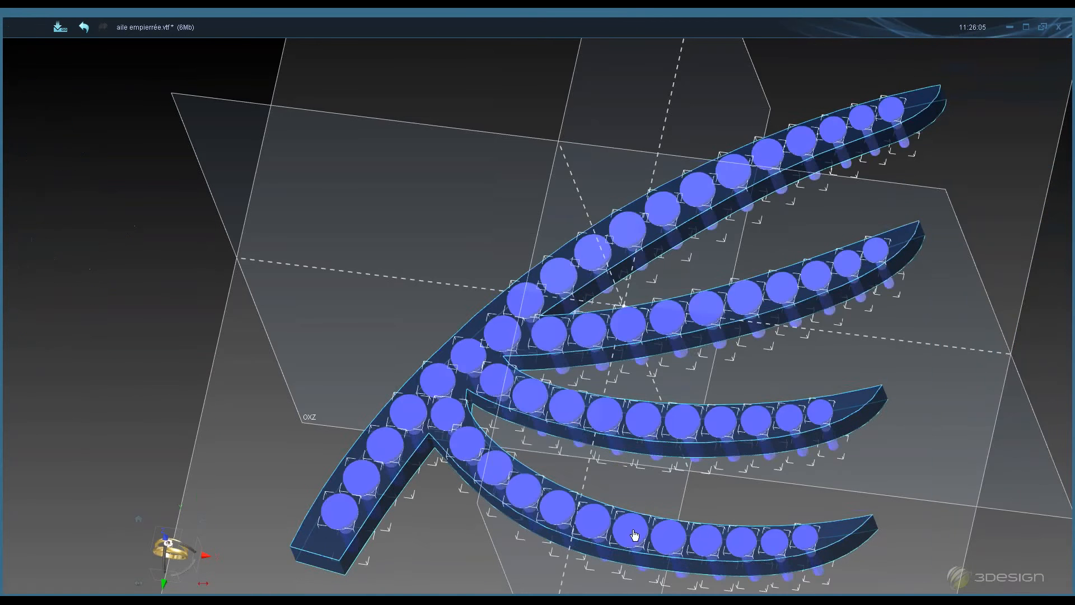
{"action": "left_click", "coordinate": [1057, 277]}
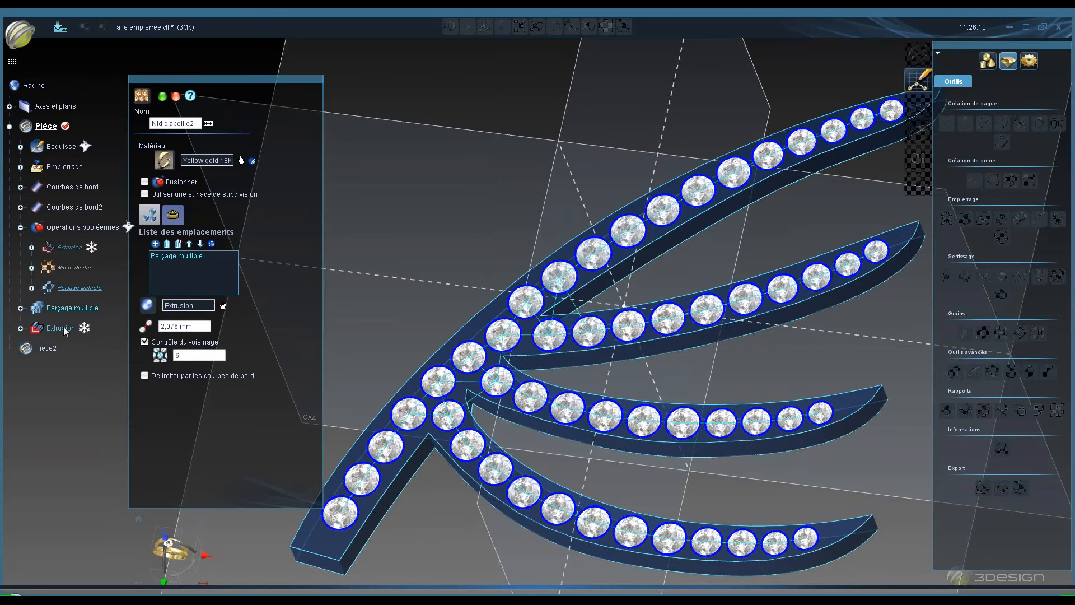
{"action": "left_click", "coordinate": [192, 355]}
- Delimit the honeycomb by the Courbes de bord edge curves
{"action": "left_click", "coordinate": [144, 375]}
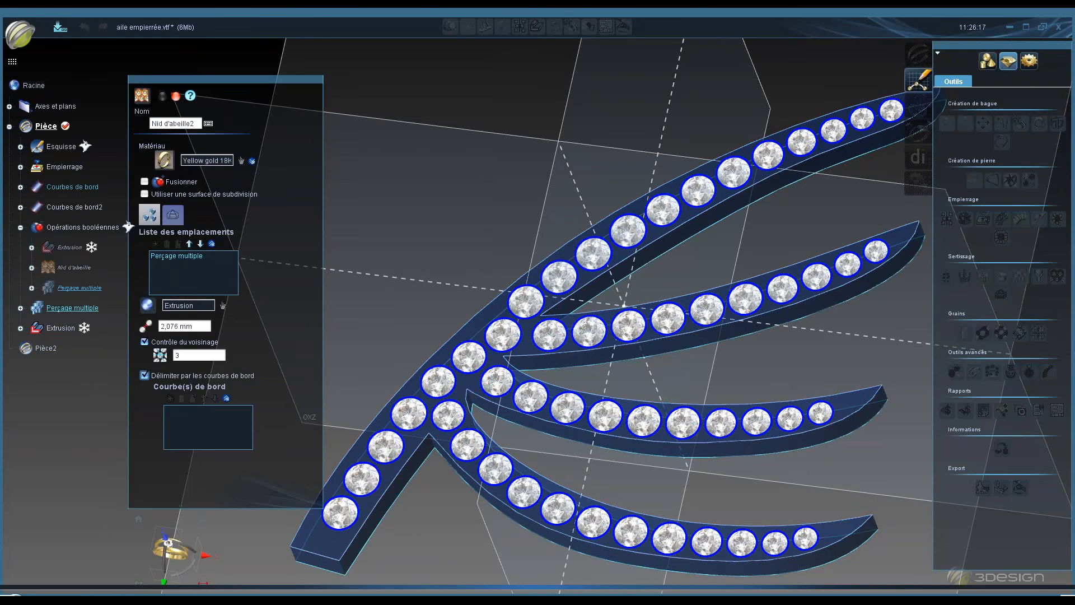
{"action": "left_click", "coordinate": [120, 189]}
- Switch to the honeycomb's wall and depth settings and enable extending the depth to the edge curves
{"action": "middle_click_drag", "start_coordinate": [595, 185], "coordinate": [594, 235]}
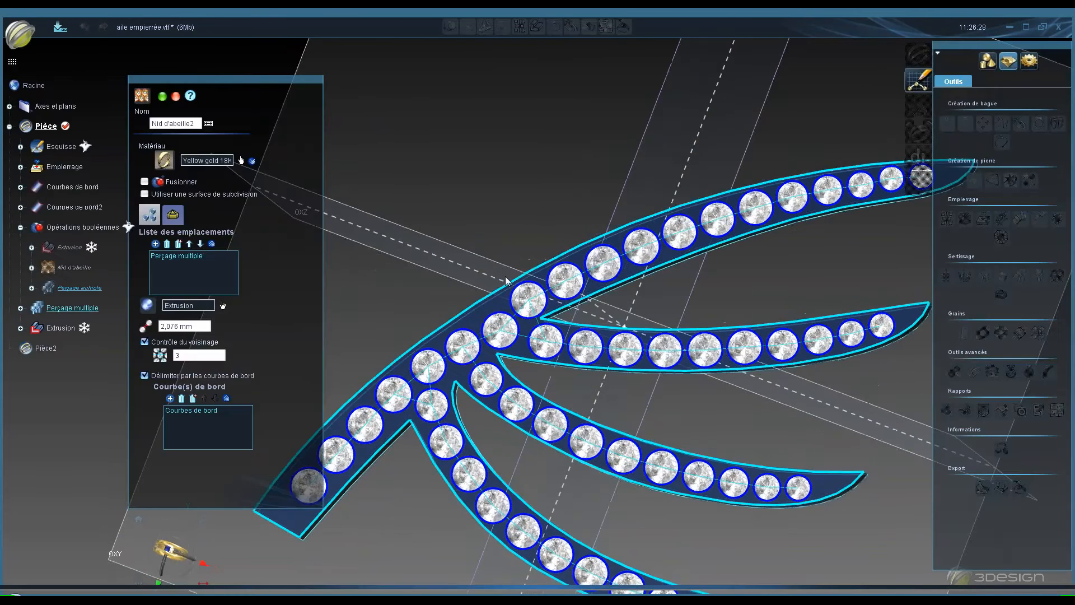
{"action": "middle_click_drag", "start_coordinate": [505, 277], "coordinate": [486, 218]}
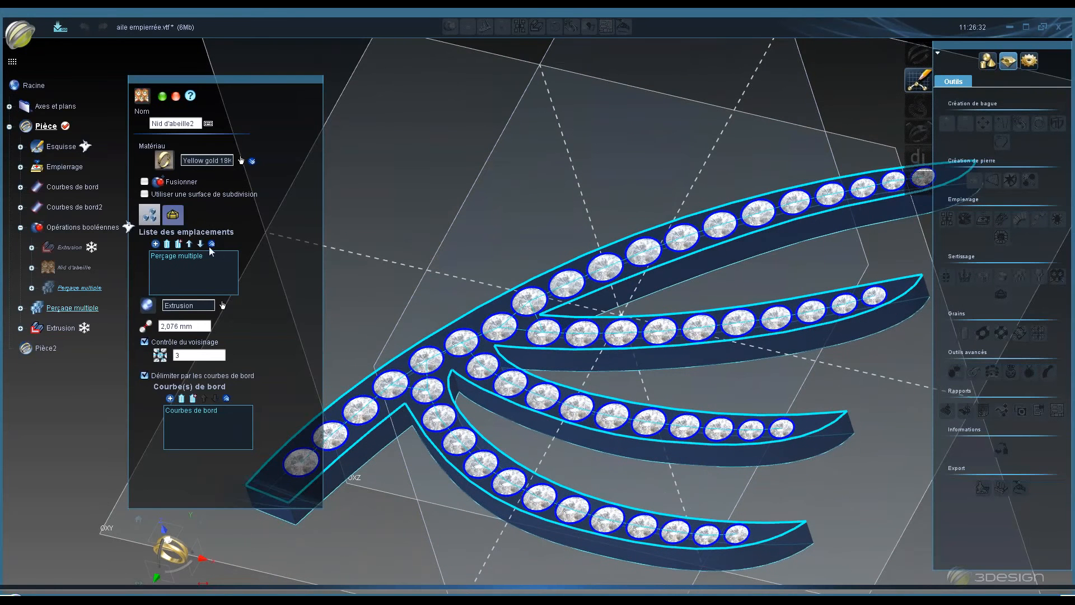
{"action": "left_click", "coordinate": [173, 216]}
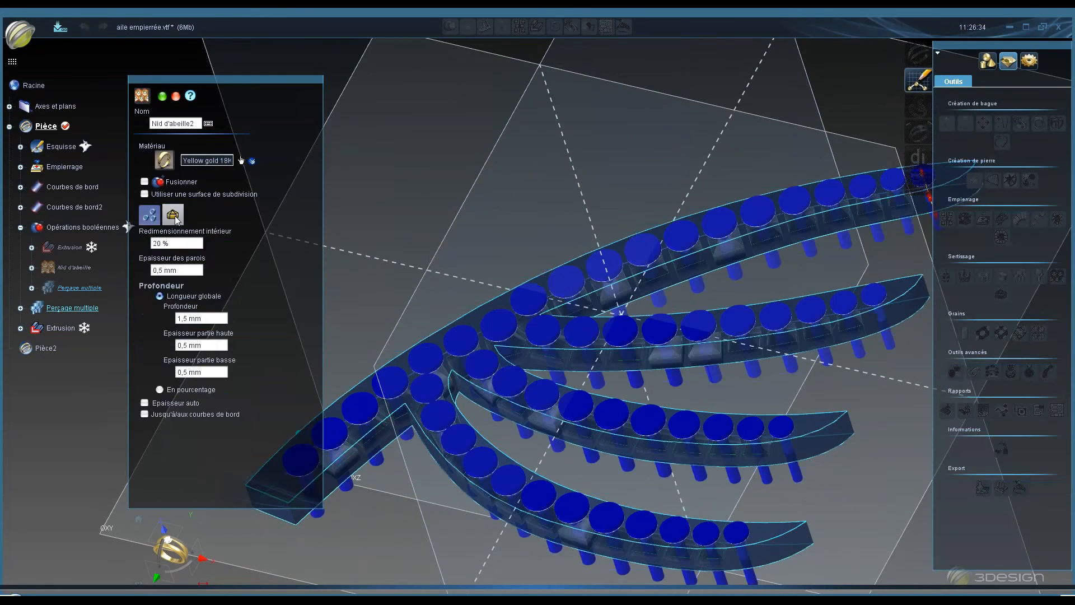
{"action": "middle_click_drag", "start_coordinate": [552, 370], "coordinate": [472, 167]}
{"action": "mouse_move", "coordinate": [476, 314]}
{"action": "middle_mouse_down"}
{"action": "mouse_move", "coordinate": [449, 161]}
{"action": "mouse_move", "coordinate": [475, 297]}
{"action": "middle_mouse_up"}
{"action": "scroll", "coordinate": [537, 316], "scroll_direction": "down", "scroll_amount": 3}
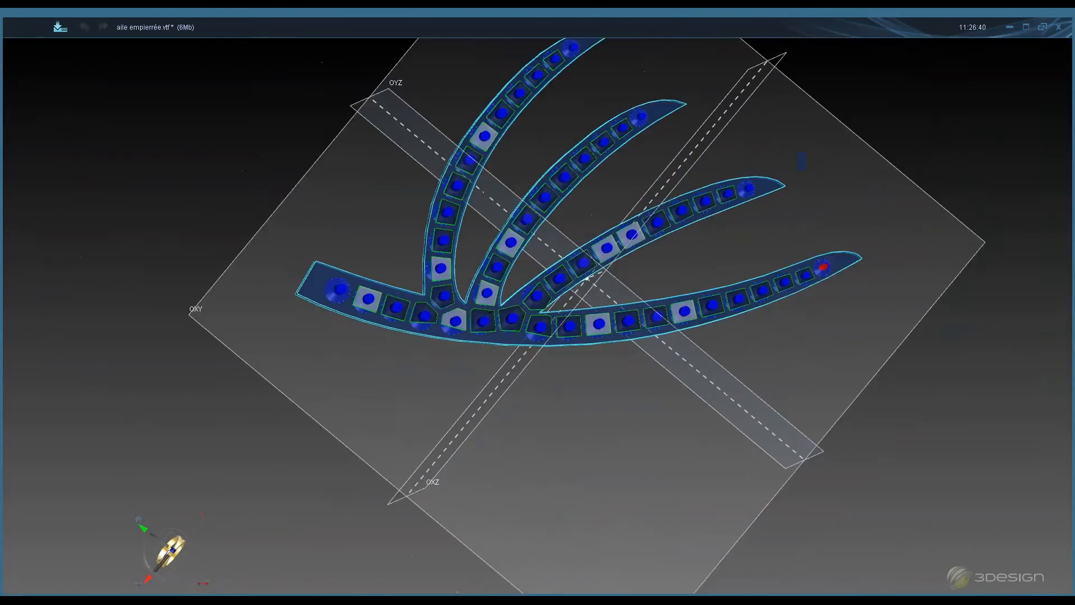
{"action": "left_click", "coordinate": [660, 137]}
{"action": "left_click", "coordinate": [644, 122]}
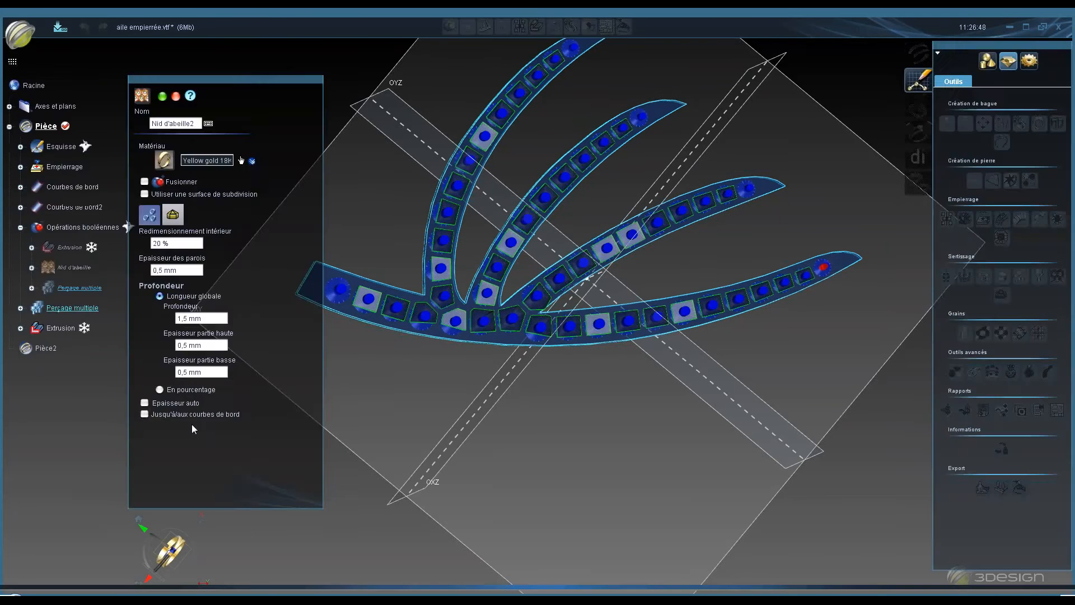
{"action": "left_click", "coordinate": [143, 415]}
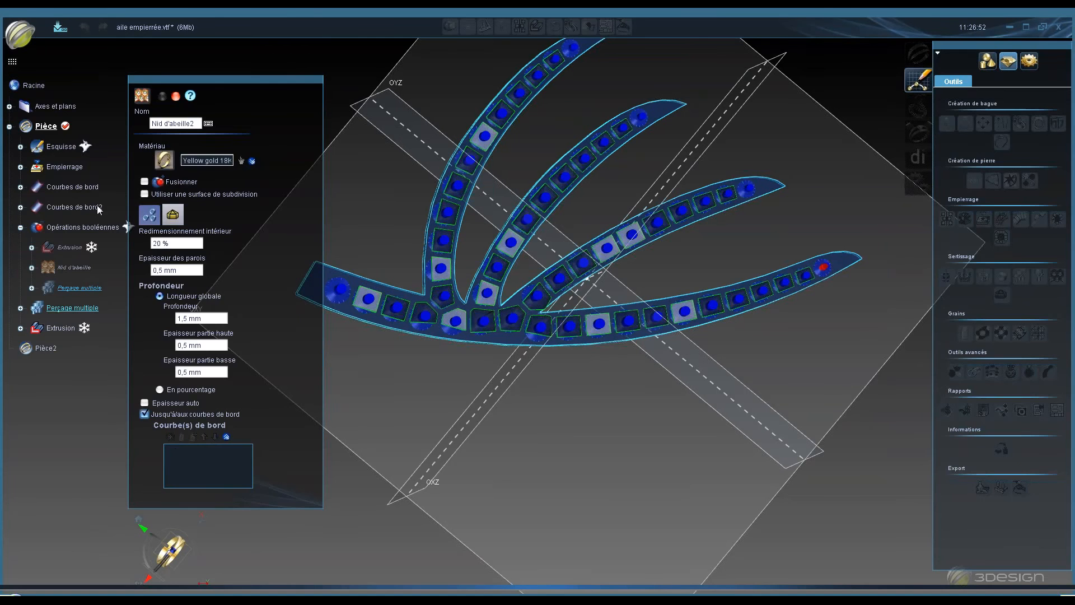
- Add Courbes de bord2 as the depth edge curve and switch the honeycomb depth to percentage mode
{"action": "left_click", "coordinate": [91, 207]}
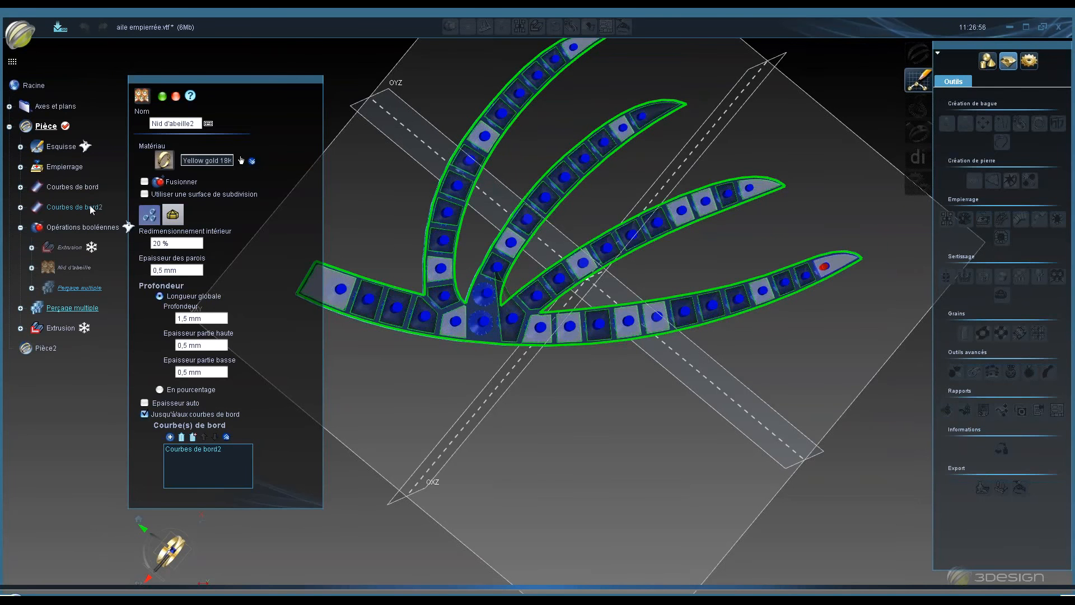
{"action": "left_click", "coordinate": [160, 390]}
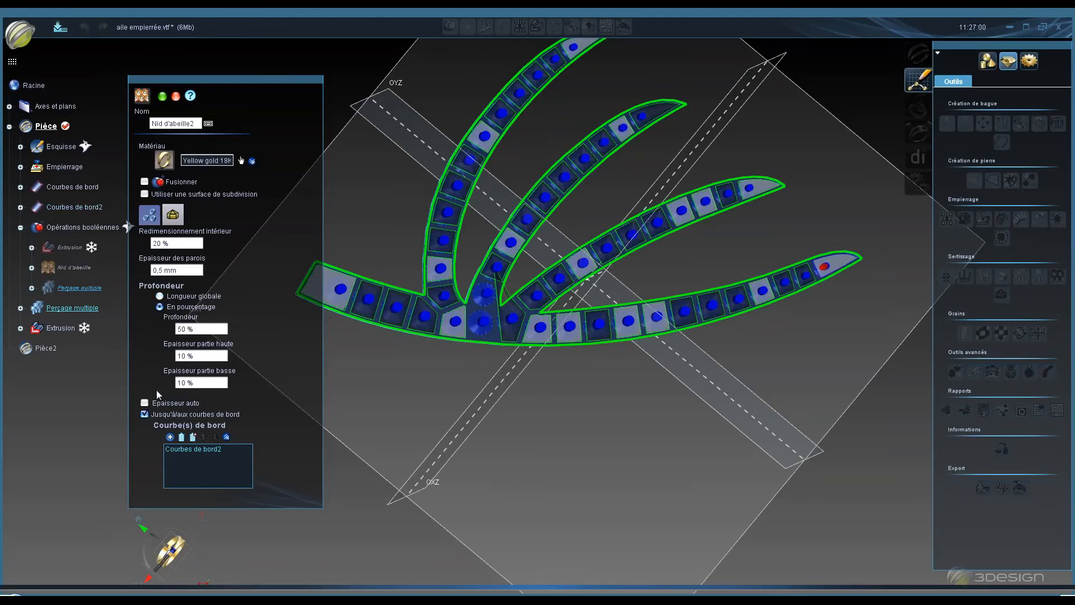
{"action": "scroll", "coordinate": [558, 359], "scroll_direction": "up", "scroll_amount": 2}
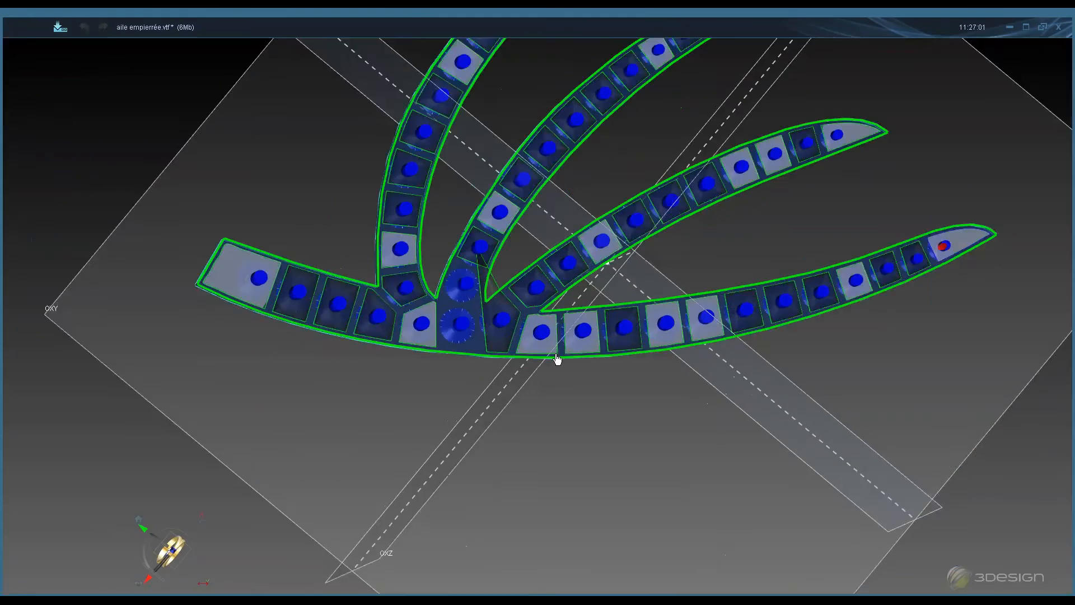
{"action": "scroll", "coordinate": [557, 355], "scroll_direction": "up", "scroll_amount": 2}
{"action": "middle_click_drag", "start_coordinate": [472, 326], "coordinate": [533, 136]}
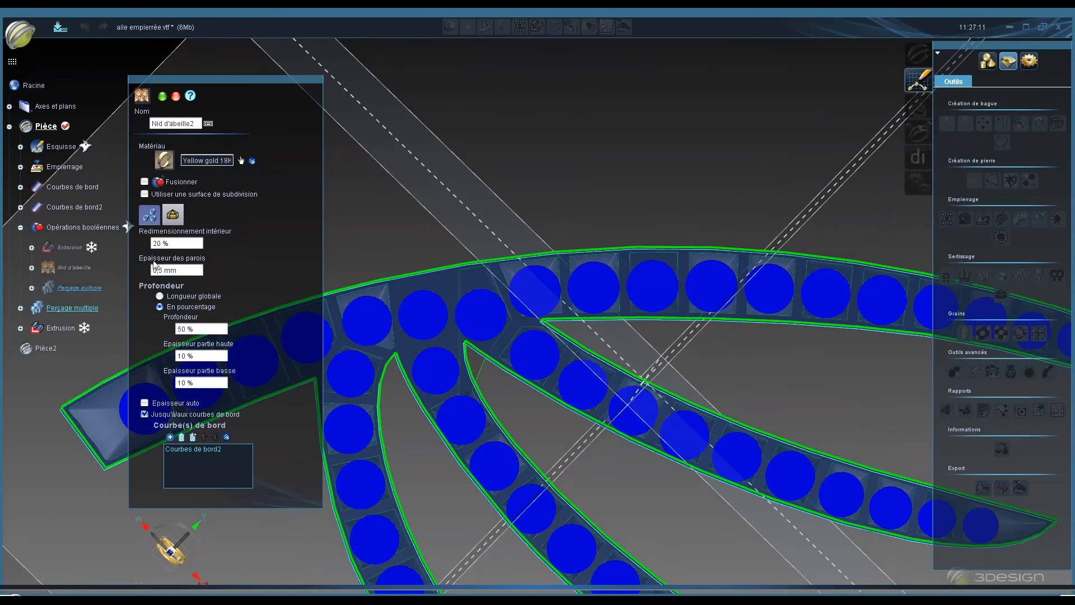
- Set the honeycomb's neighbourhood control to 4 in the locations settings
{"action": "left_click", "coordinate": [149, 214]}
{"action": "double_click", "coordinate": [195, 352]}
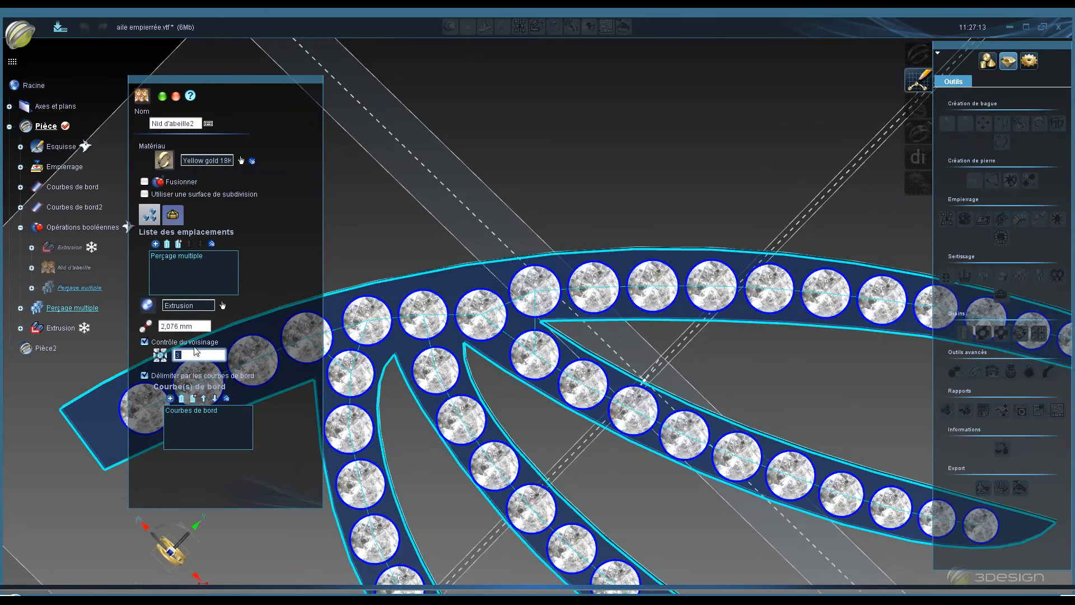
{"action": "key", "text": "Return"}
- Review the honeycomb wall and depth preview from different angles
{"action": "left_click", "coordinate": [185, 215]}
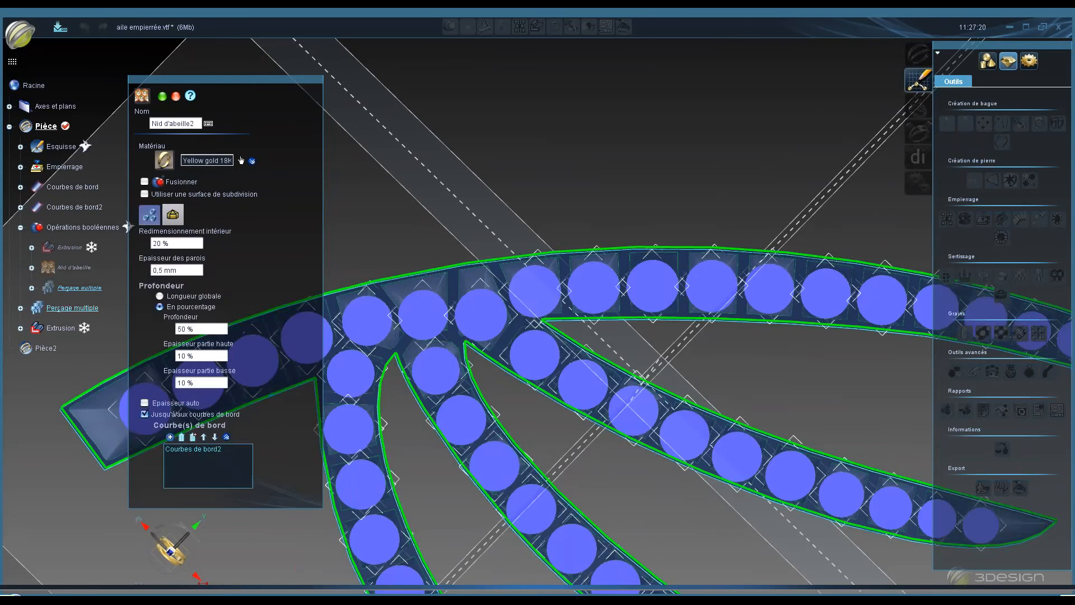
{"action": "scroll", "coordinate": [453, 251], "scroll_direction": "down", "scroll_amount": 5}
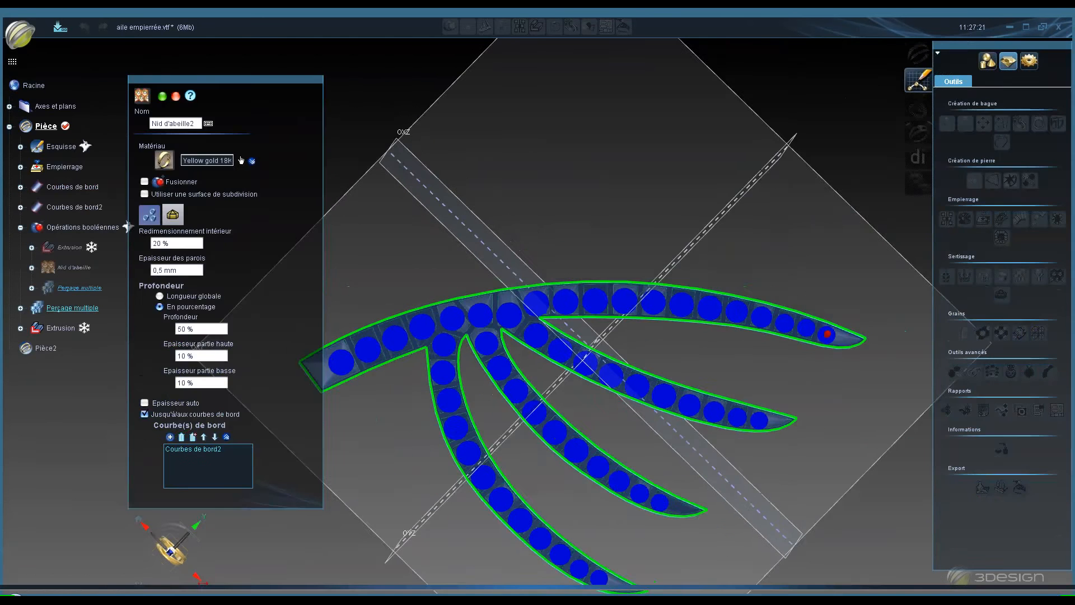
{"action": "middle_click_drag", "start_coordinate": [487, 392], "coordinate": [532, 560]}
{"action": "middle_click_drag", "start_coordinate": [519, 338], "coordinate": [570, 498]}
{"action": "scroll", "coordinate": [539, 356], "scroll_direction": "up", "scroll_amount": 3}
{"action": "scroll", "coordinate": [538, 356], "scroll_direction": "up", "scroll_amount": 3}
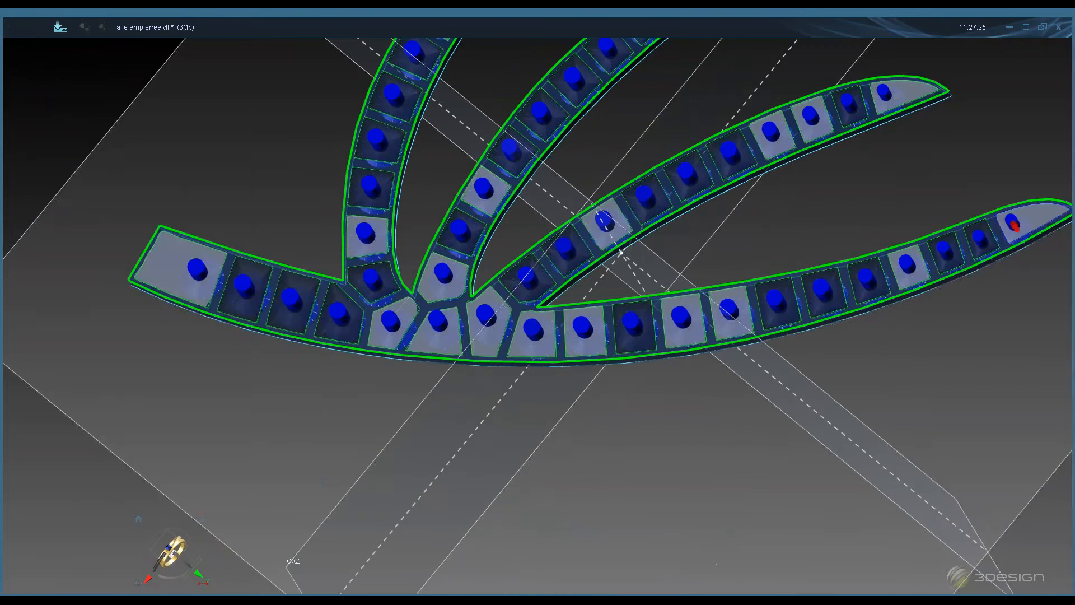
{"action": "key", "text": "space"}
{"action": "key", "text": "space"}
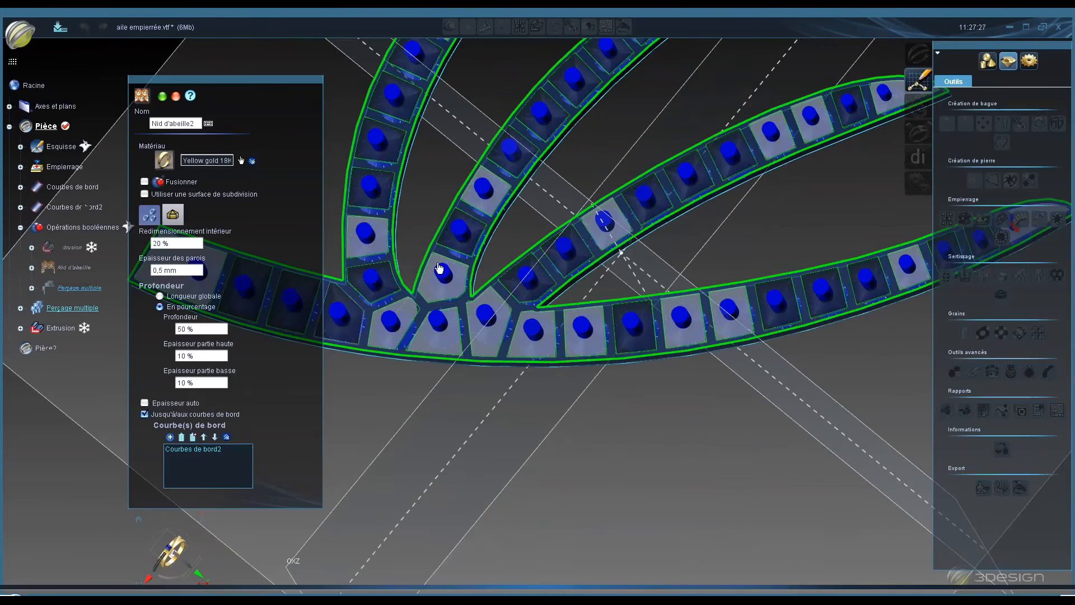
- Try a neighbourhood control value of 3 and inspect the resulting cells around the stones
{"action": "left_click", "coordinate": [171, 215]}
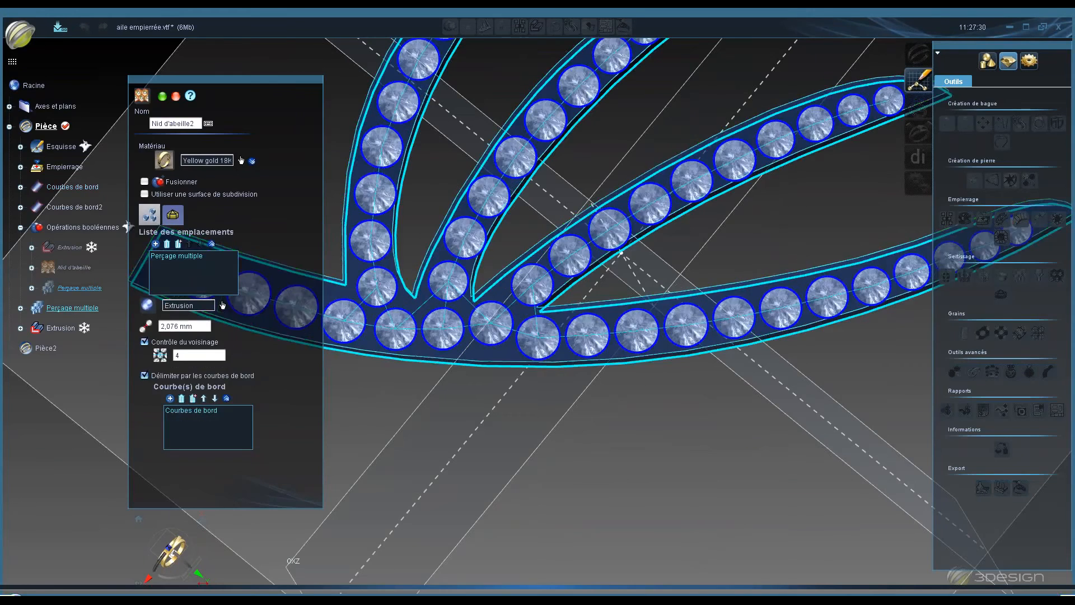
{"action": "middle_click_drag", "start_coordinate": [451, 240], "coordinate": [535, 115]}
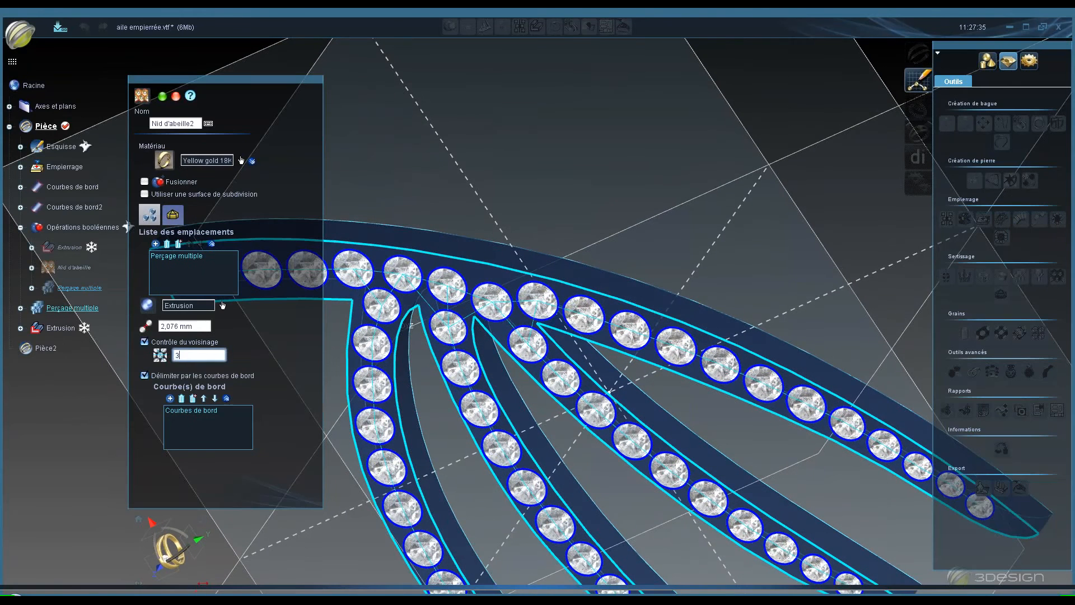
{"action": "key", "text": "Tab"}
{"action": "left_click", "coordinate": [400, 303]}
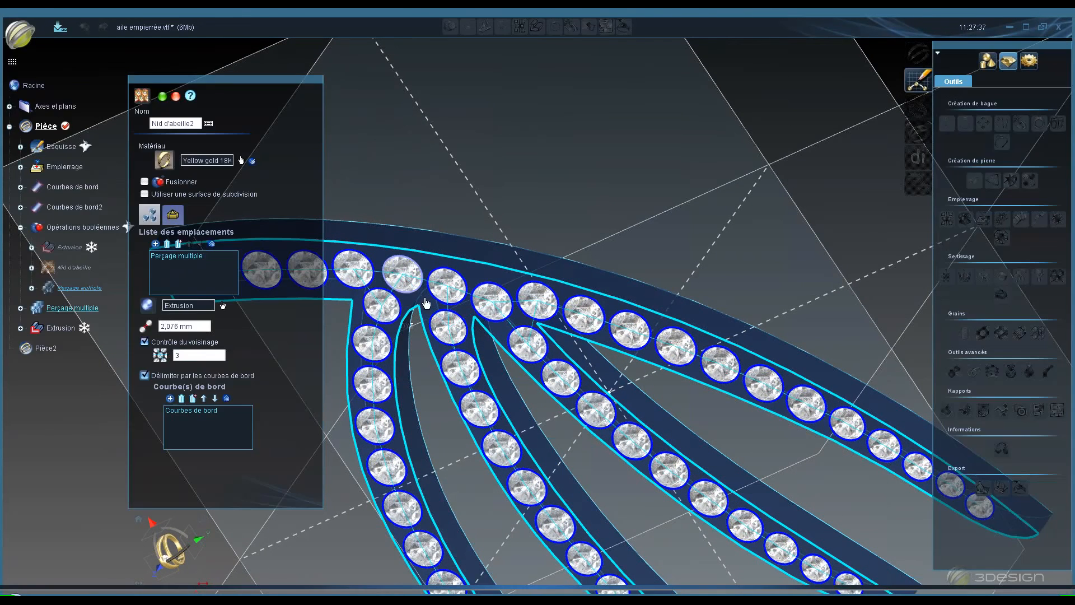
{"action": "left_click", "coordinate": [465, 313]}
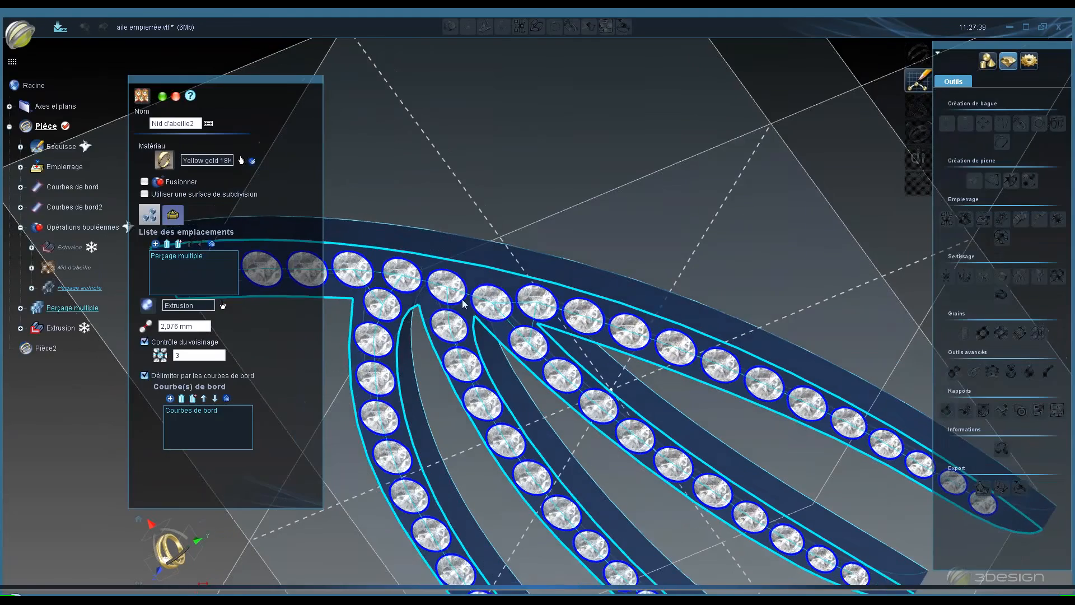
{"action": "middle_click_drag", "start_coordinate": [466, 314], "coordinate": [443, 577]}
{"action": "middle_click_drag", "start_coordinate": [415, 376], "coordinate": [417, 515]}
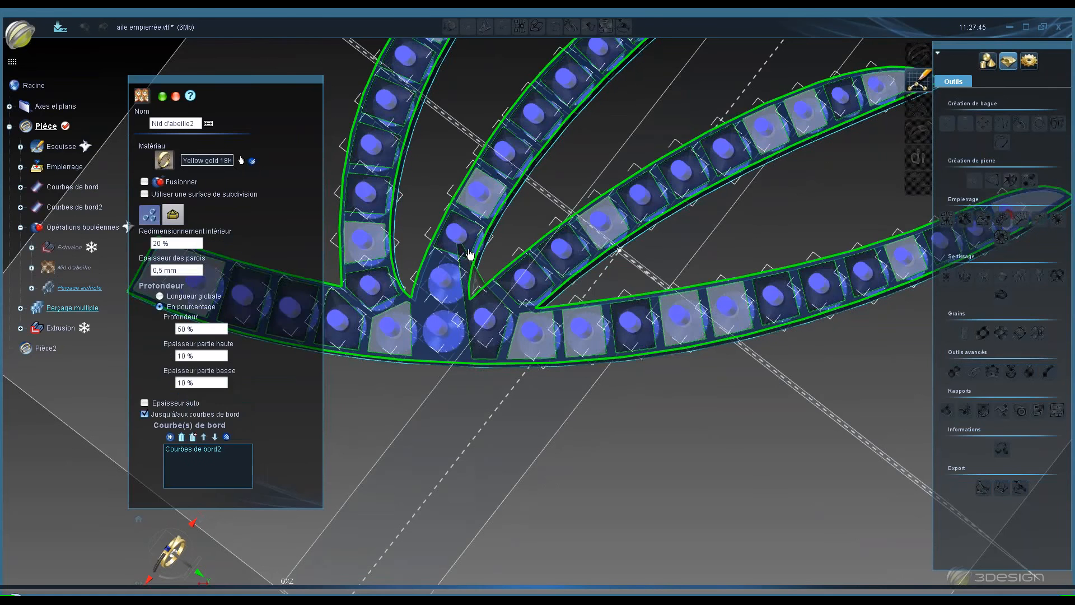
{"action": "middle_click_drag", "start_coordinate": [429, 281], "coordinate": [428, 283]}
- Set the neighbourhood control back to 4
{"action": "left_click", "coordinate": [149, 216]}
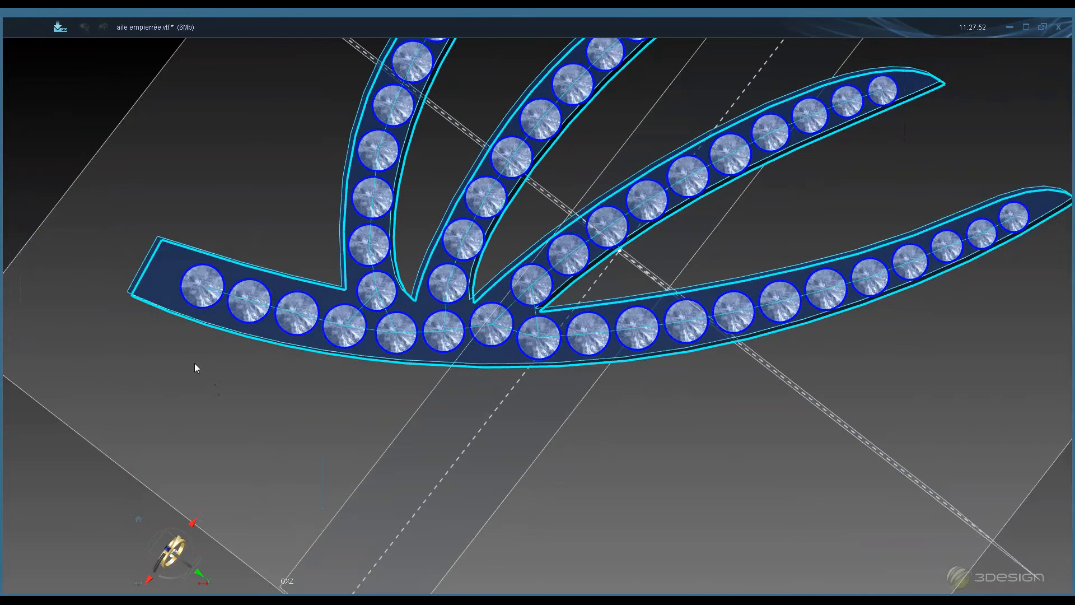
{"action": "left_click", "coordinate": [193, 357]}
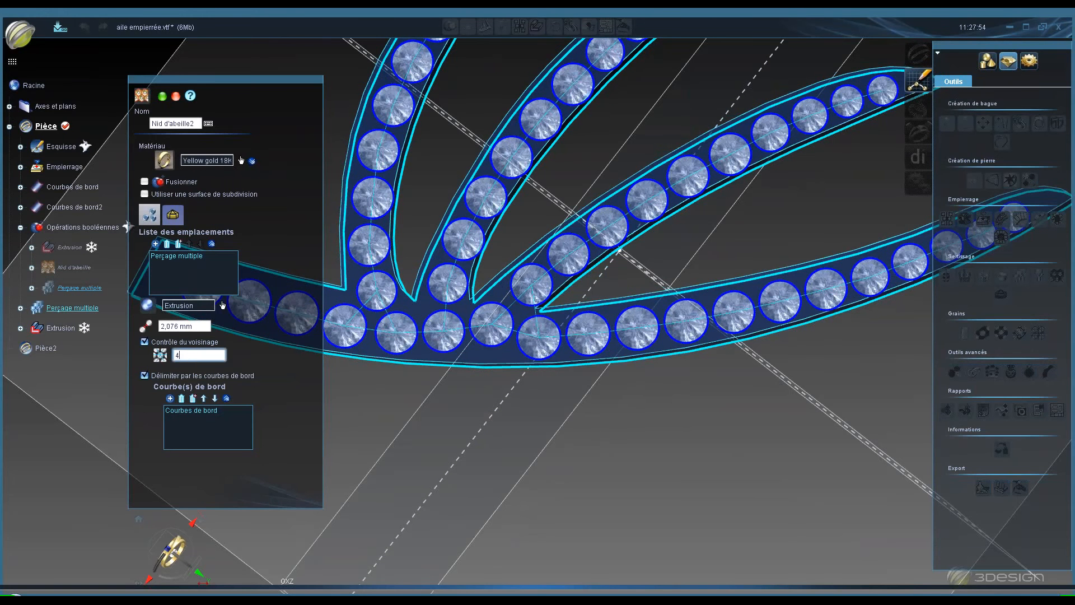
{"action": "key", "text": "Tab"}
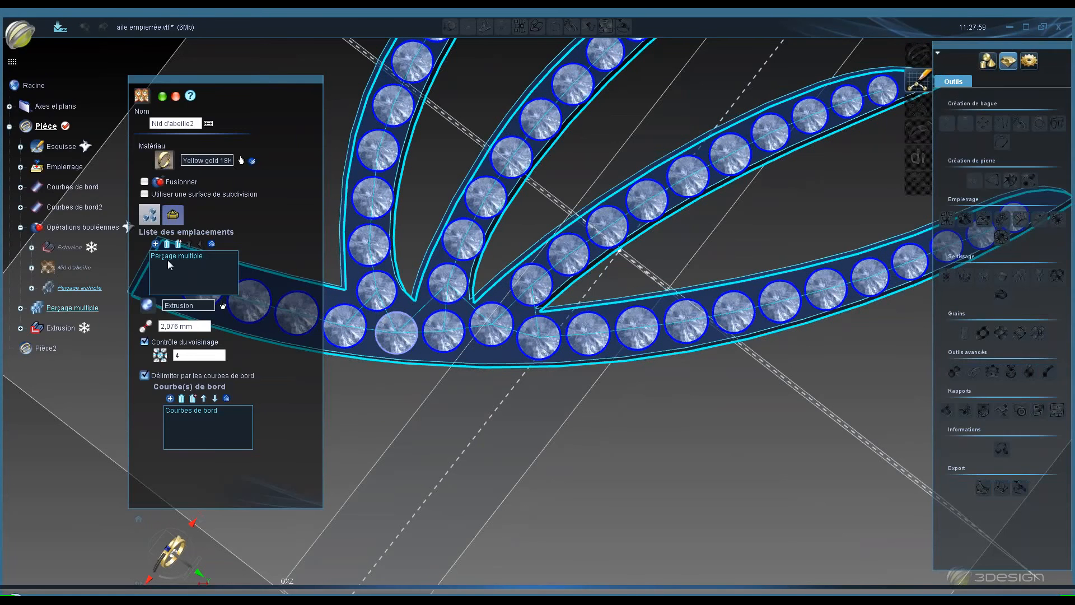
- Check the honeycomb preview from the side and from above, then validate the honeycomb
{"action": "left_click", "coordinate": [172, 216]}
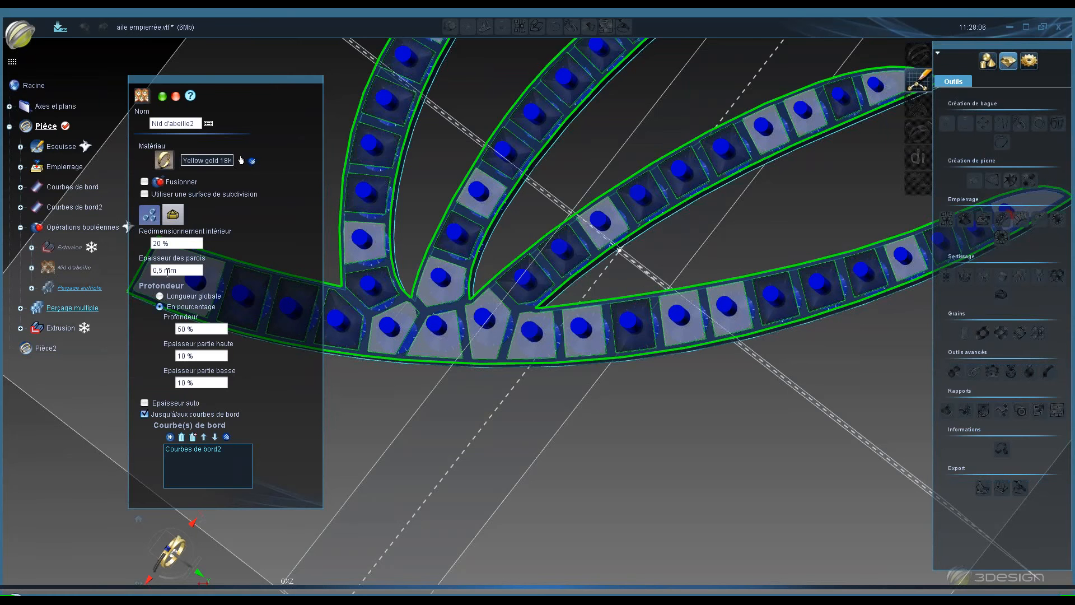
{"action": "scroll", "coordinate": [442, 290], "scroll_direction": "down", "scroll_amount": 4}
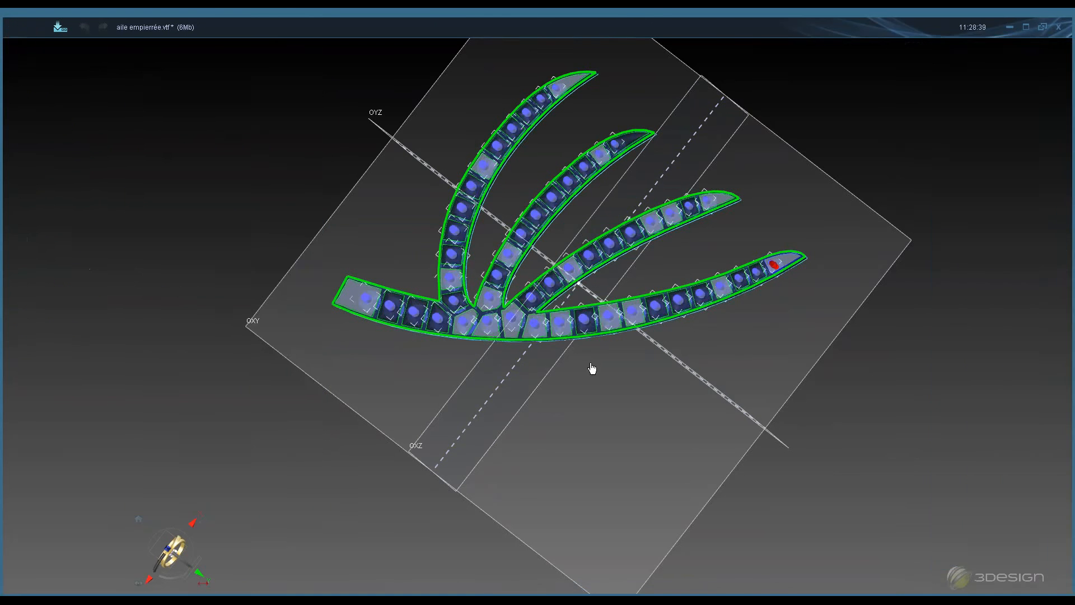
{"action": "middle_click_drag", "start_coordinate": [530, 264], "coordinate": [614, 86]}
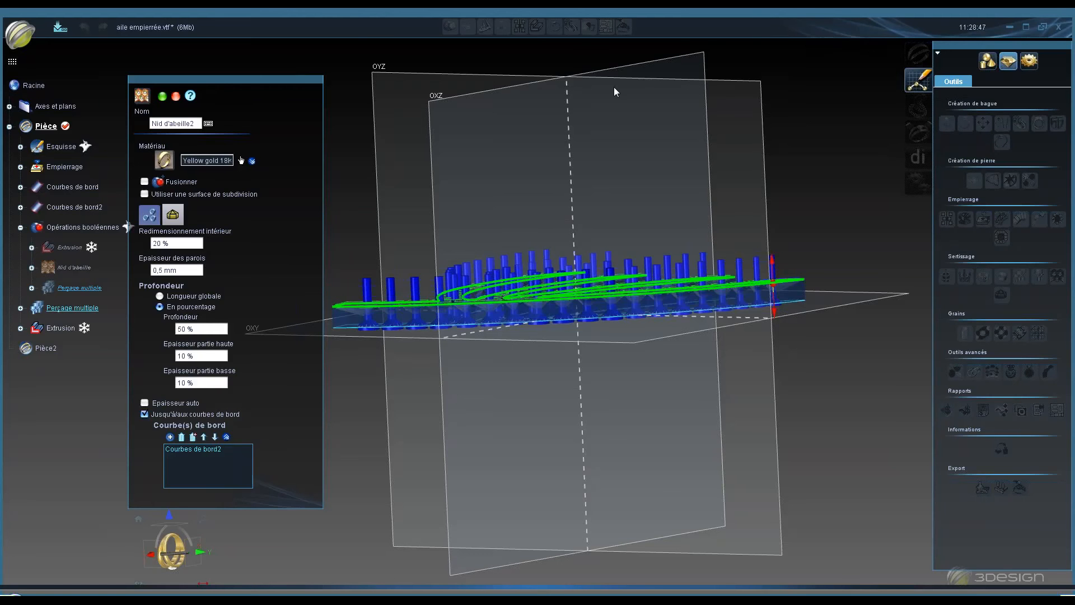
{"action": "middle_click_drag", "start_coordinate": [614, 86], "coordinate": [513, 308]}
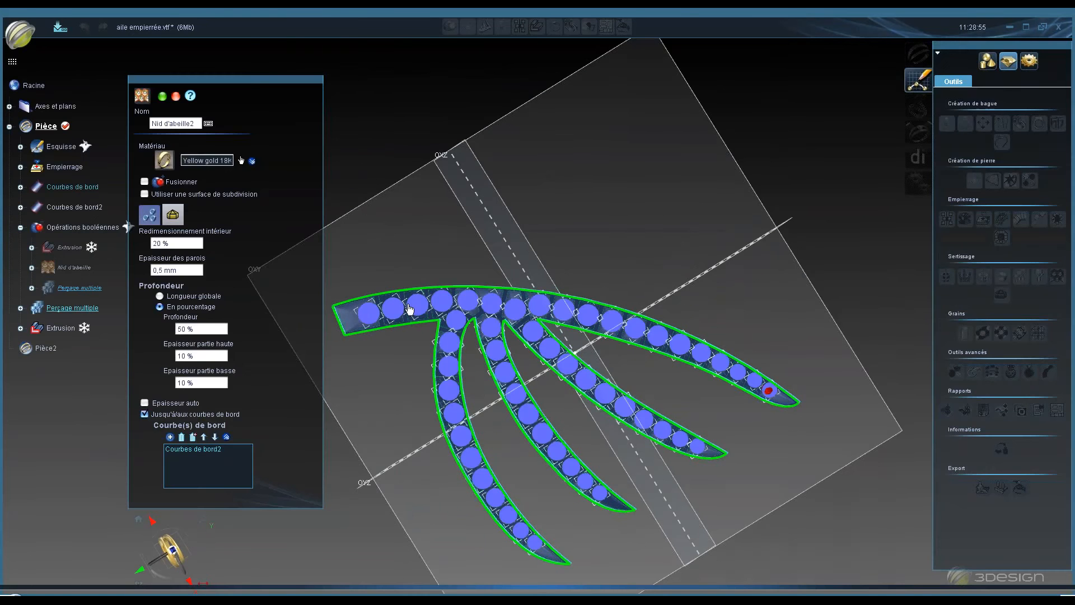
{"action": "scroll", "coordinate": [392, 309], "scroll_direction": "up", "scroll_amount": 2}
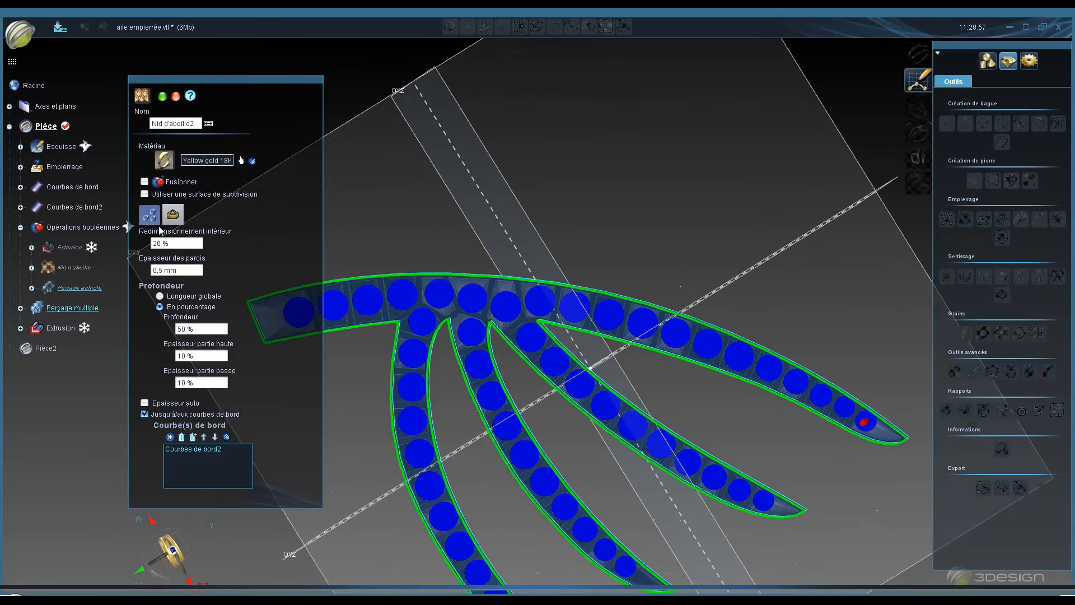
{"action": "left_click", "coordinate": [150, 215]}
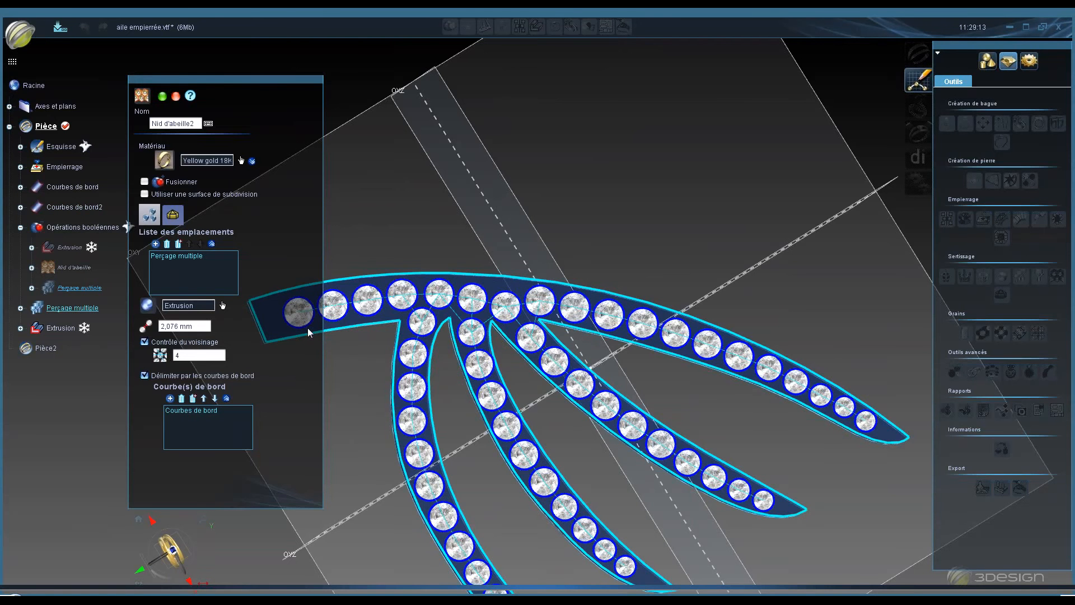
{"action": "left_click", "coordinate": [162, 96]}
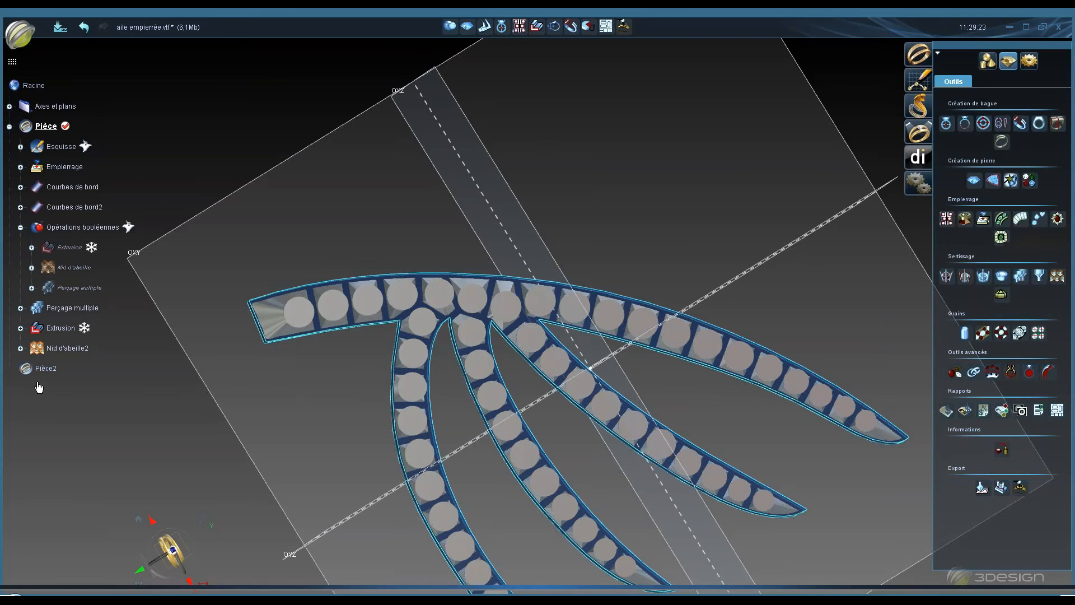
- Change the visibility of the Nid d'abeille2, Perçage multiple and Opérations booléennes tree elements
{"action": "right_click", "coordinate": [76, 348]}
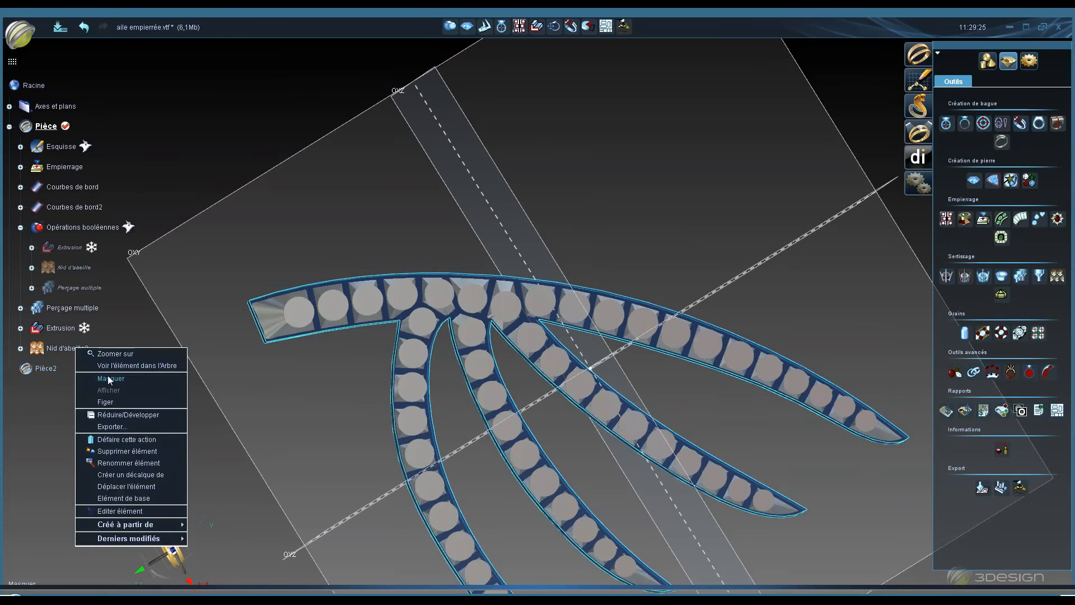
{"action": "left_click", "coordinate": [108, 377]}
{"action": "right_click", "coordinate": [92, 308]}
{"action": "left_click", "coordinate": [116, 337]}
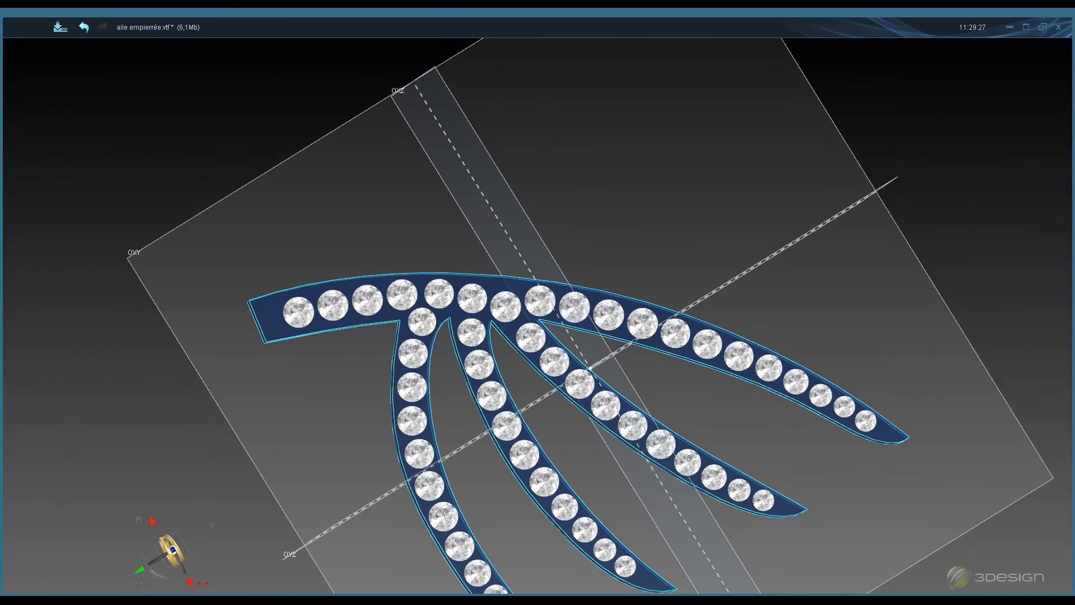
{"action": "right_click", "coordinate": [104, 228]}
{"action": "left_click", "coordinate": [136, 271]}
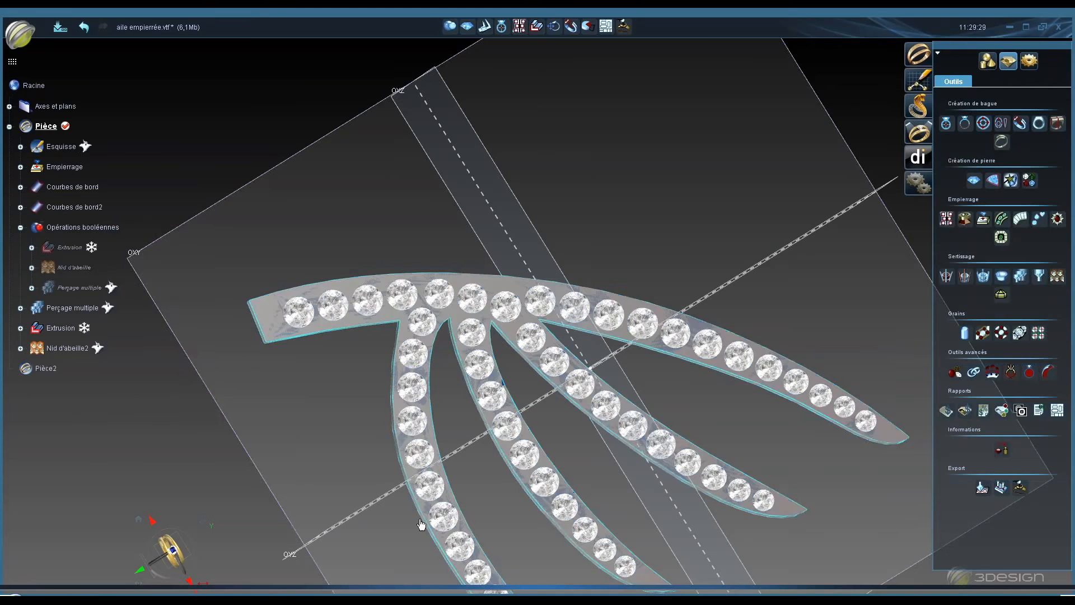
- Toggle the Extrusion element's visibility and inspect the finished piece from several angles
{"action": "middle_click_drag", "start_coordinate": [554, 200], "coordinate": [546, 31]}
{"action": "middle_click_drag", "start_coordinate": [280, 420], "coordinate": [294, 329]}
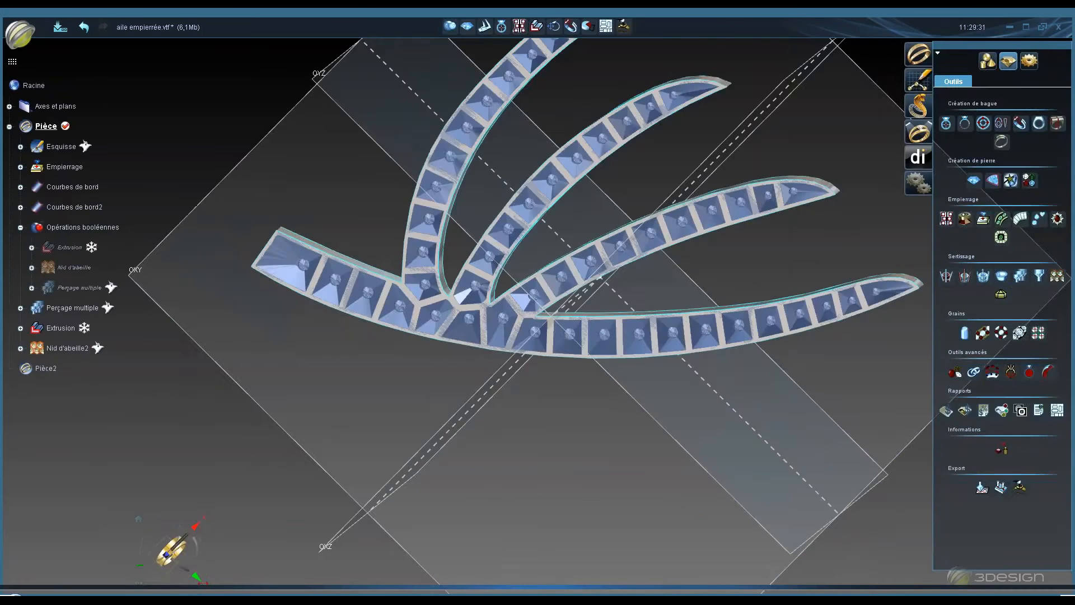
{"action": "right_click", "coordinate": [68, 328]}
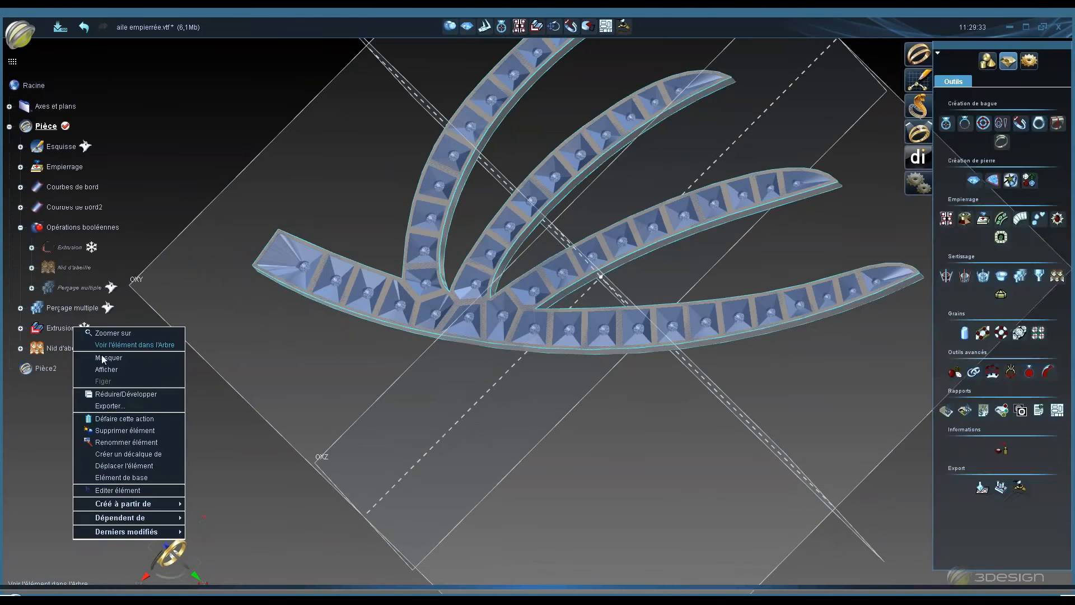
{"action": "left_click", "coordinate": [102, 358]}
{"action": "right_click_drag", "start_coordinate": [523, 284], "coordinate": [358, 351]}
{"action": "right_click_drag", "start_coordinate": [591, 459], "coordinate": [491, 93]}
{"action": "right_click_drag", "start_coordinate": [379, 442], "coordinate": [392, 286]}
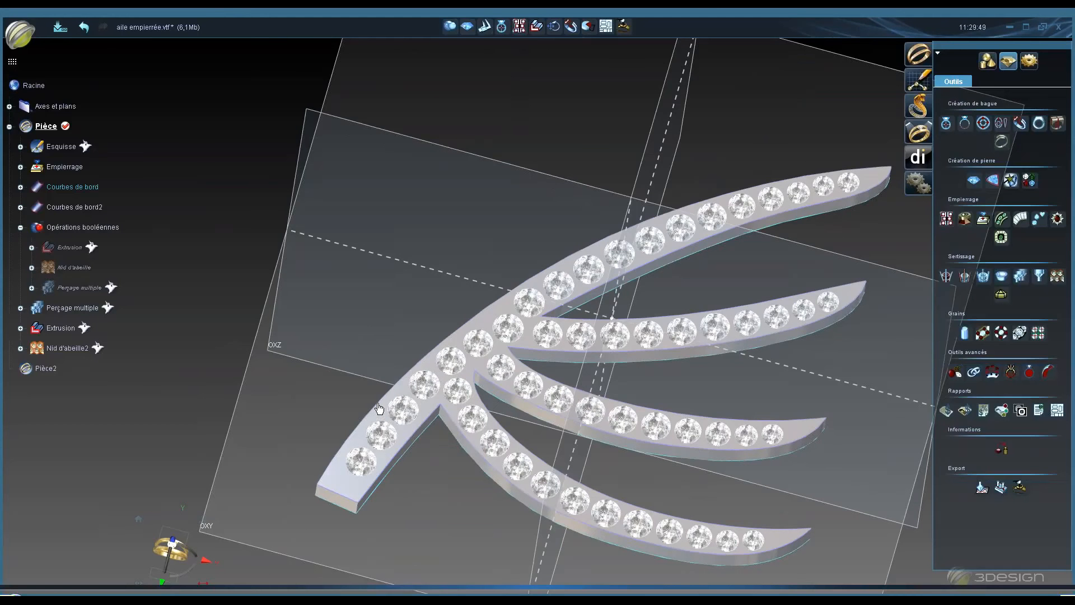
- Start a new document without saving aile empierrée, then open COEUR et nid d'abeille.vtf
{"action": "left_click", "coordinate": [23, 36]}
{"action": "left_click", "coordinate": [22, 59]}
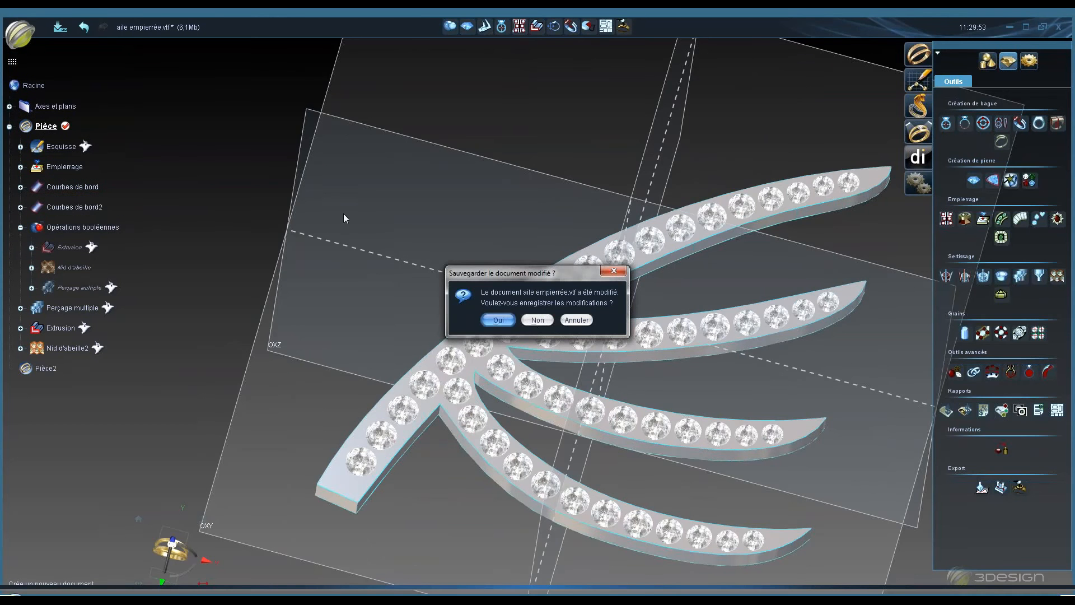
{"action": "left_click", "coordinate": [538, 319]}
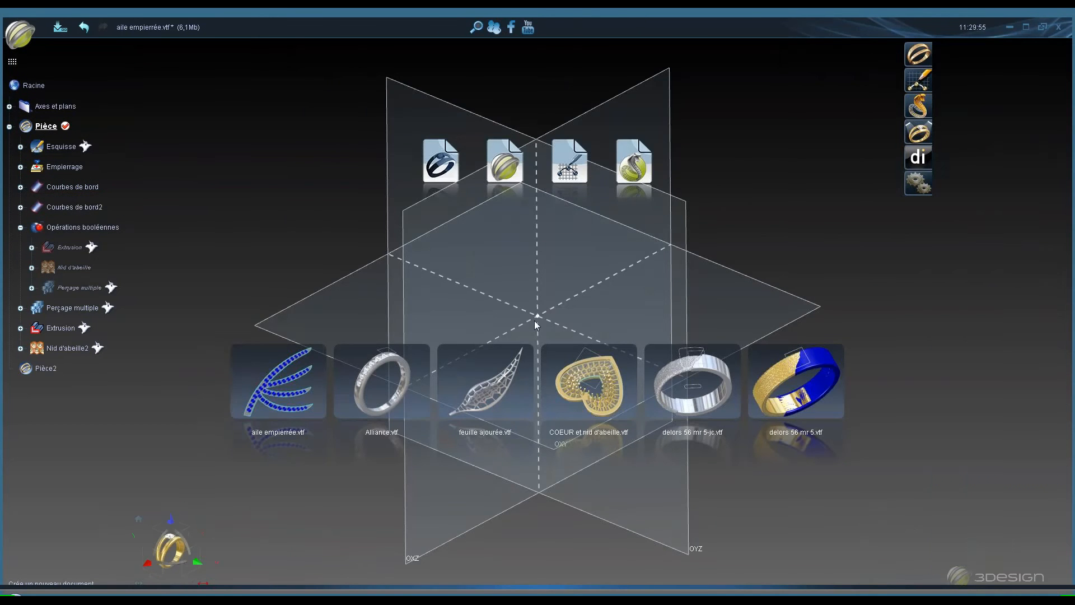
{"action": "left_click", "coordinate": [583, 391]}
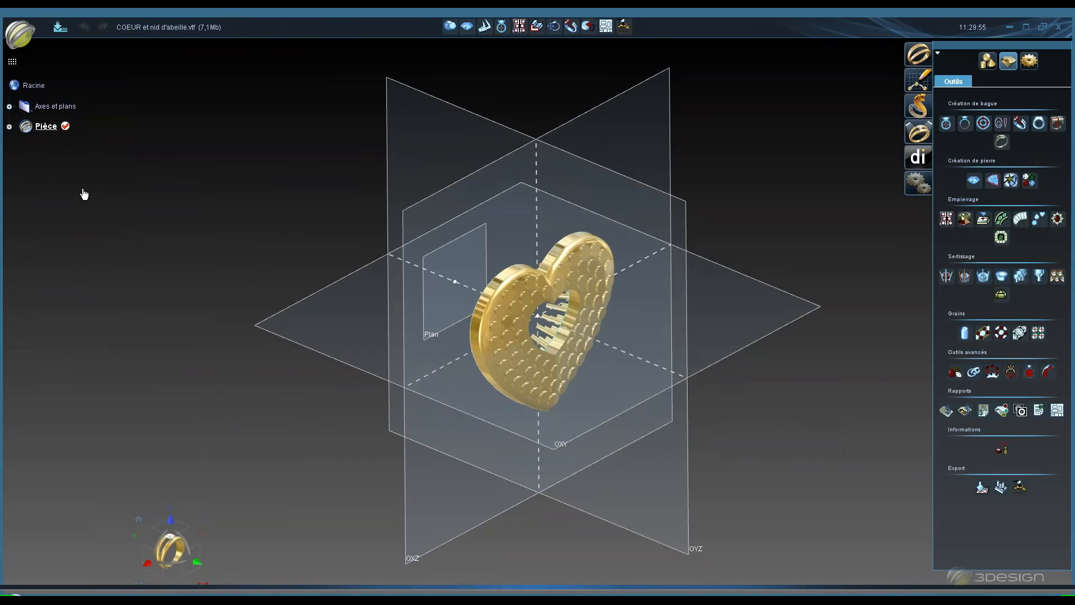
- Expand the Pièce tree and hide the honeycomb element on the heart model
{"action": "left_click", "coordinate": [9, 127]}
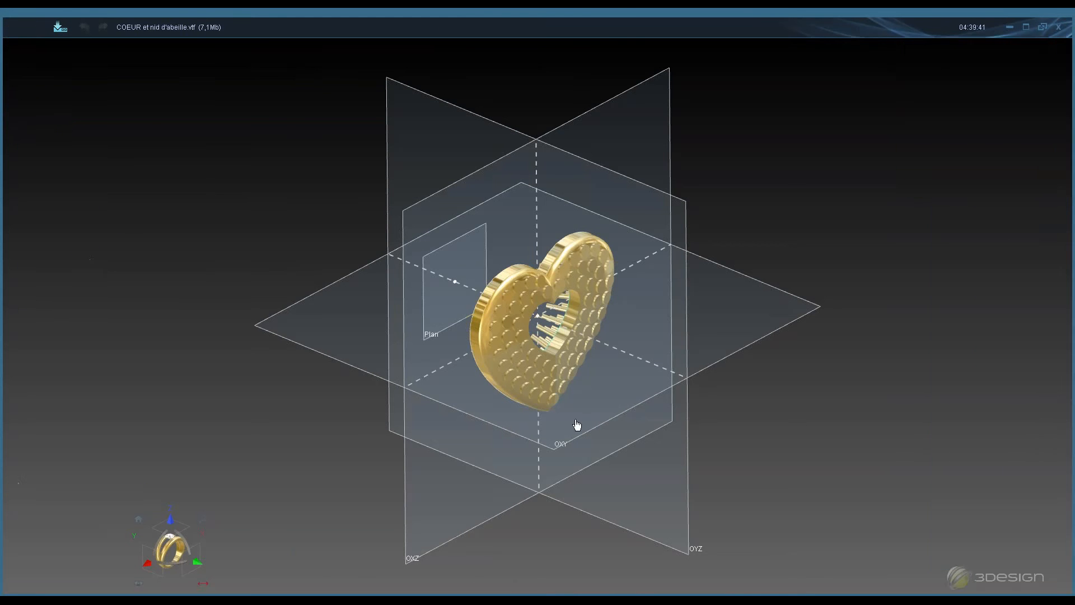
{"action": "middle_click_drag", "start_coordinate": [475, 392], "coordinate": [584, 327]}
{"action": "scroll", "coordinate": [584, 327], "scroll_direction": "up", "scroll_amount": 5}
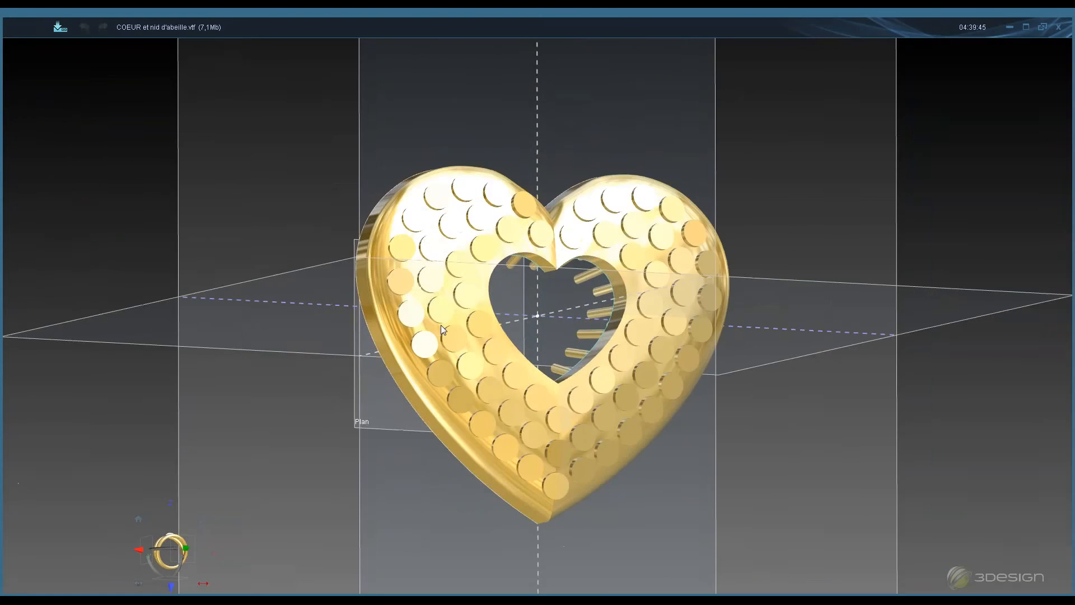
{"action": "right_click", "coordinate": [460, 327]}
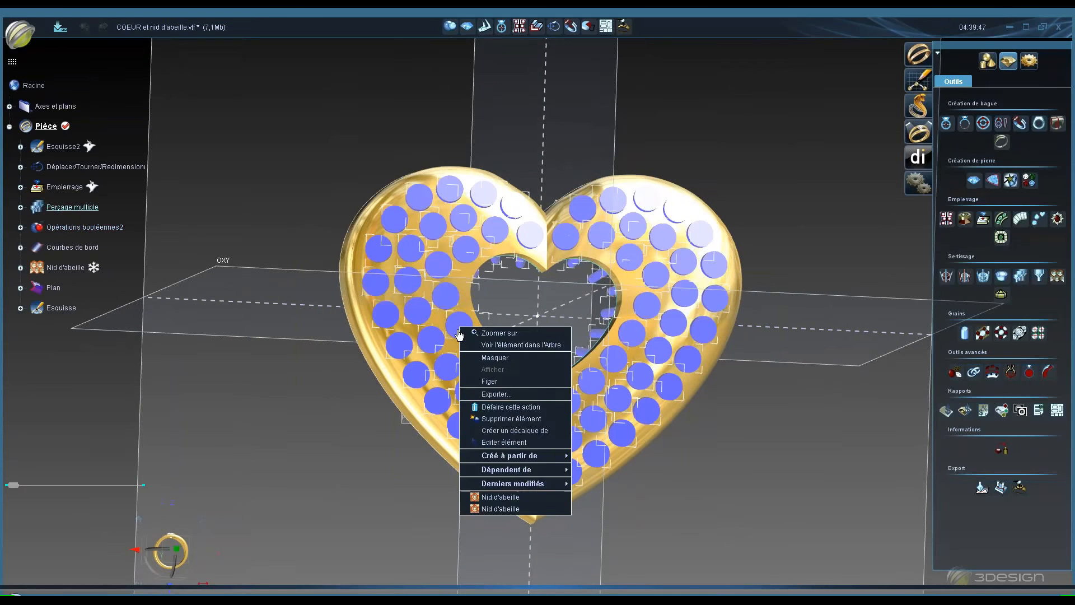
{"action": "left_click", "coordinate": [491, 334]}
{"action": "middle_click_drag", "start_coordinate": [483, 320], "coordinate": [341, 336]}
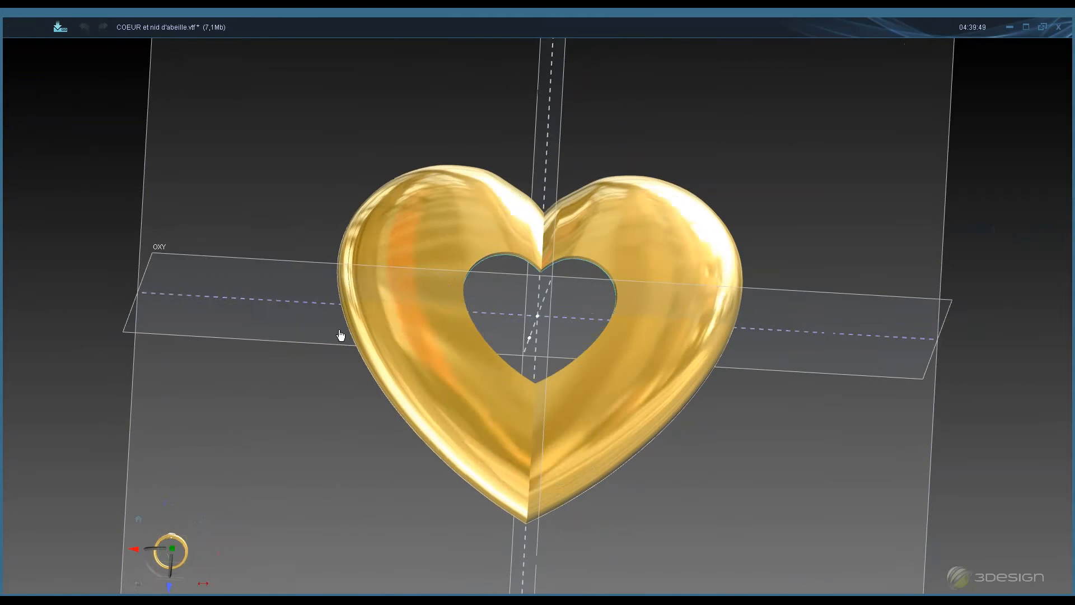
- Show the Empierrage element so the stones appear on the heart
{"action": "right_click", "coordinate": [72, 190]}
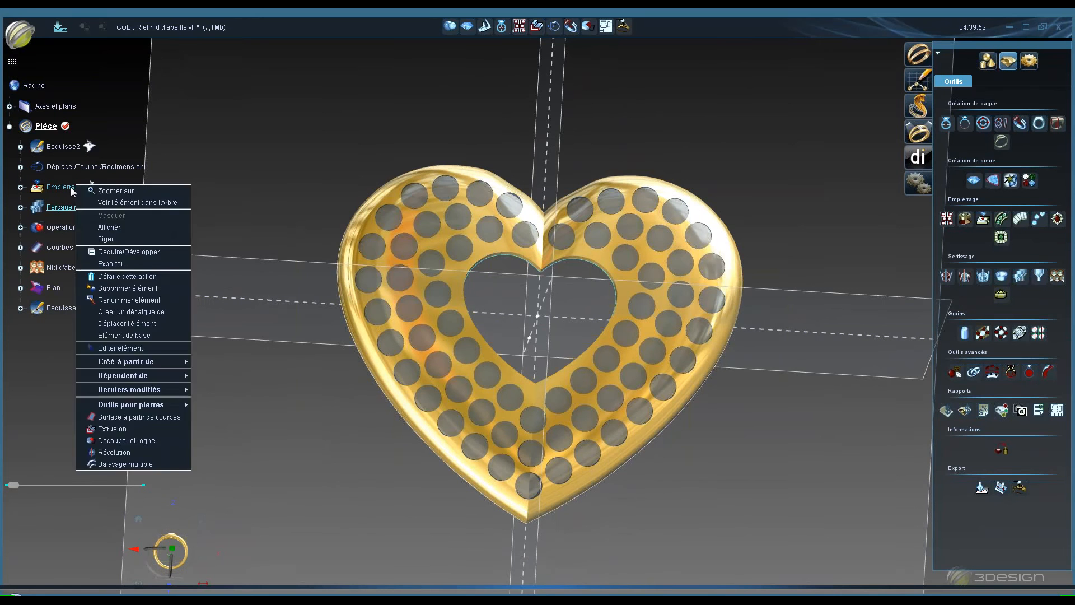
{"action": "right_click", "coordinate": [72, 190]}
{"action": "right_click", "coordinate": [73, 190]}
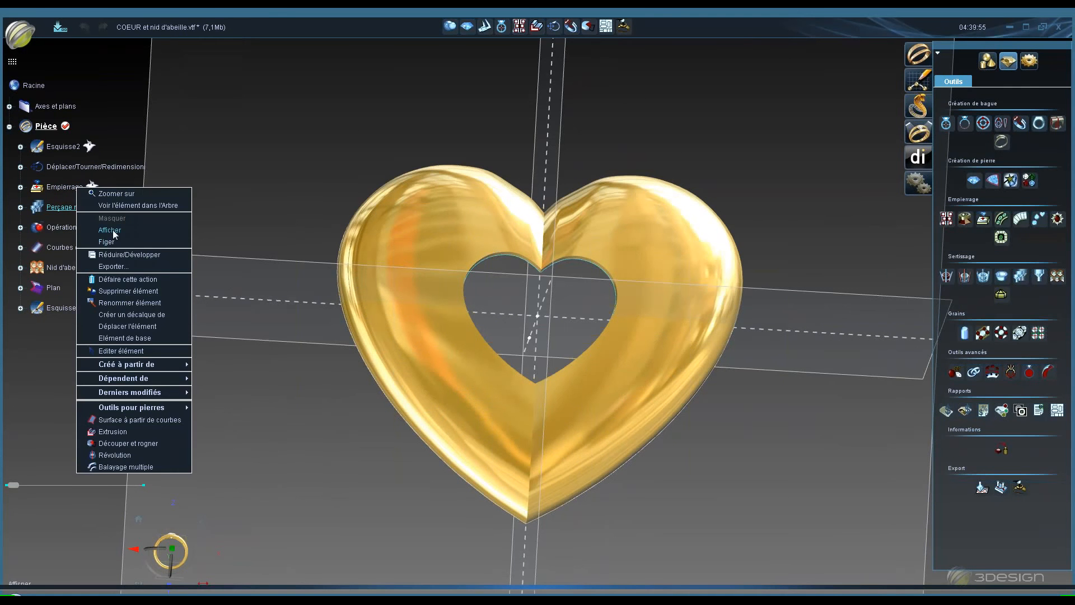
{"action": "left_click", "coordinate": [110, 230]}
{"action": "middle_click_drag", "start_coordinate": [435, 427], "coordinate": [392, 381]}
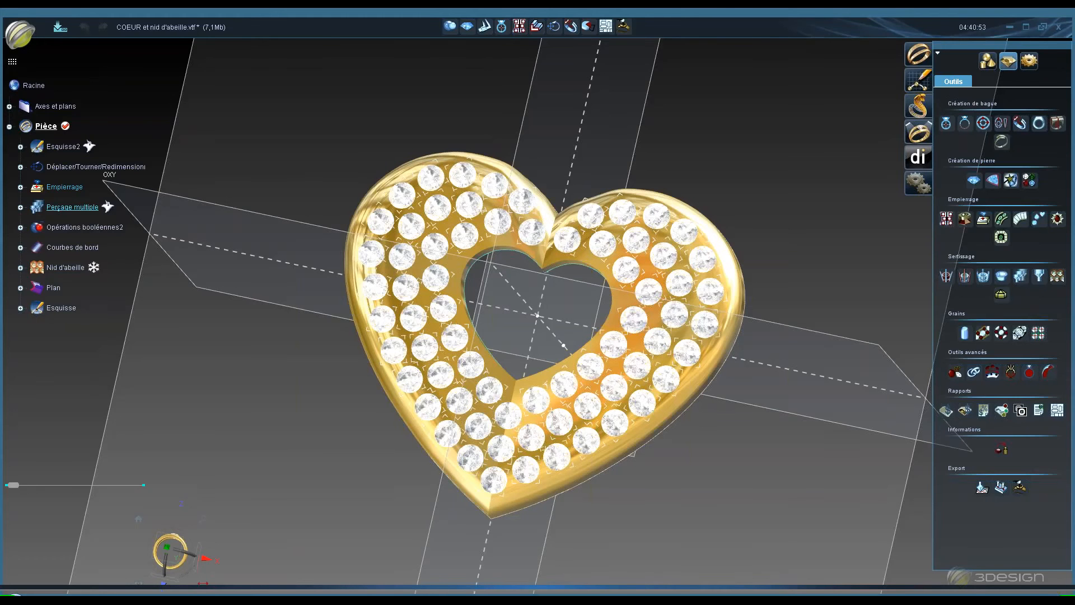
- Show the multiple drilling (Perçage multiple) element and inspect its tubes through the heart from several angles
{"action": "double_click", "coordinate": [73, 207]}
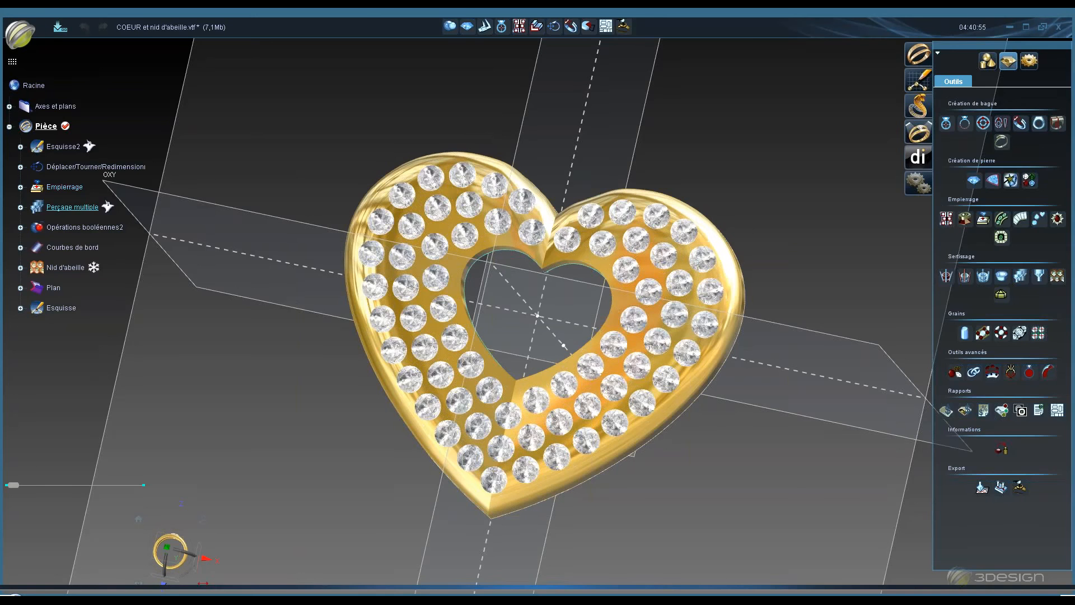
{"action": "middle_click_drag", "start_coordinate": [543, 452], "coordinate": [511, 401]}
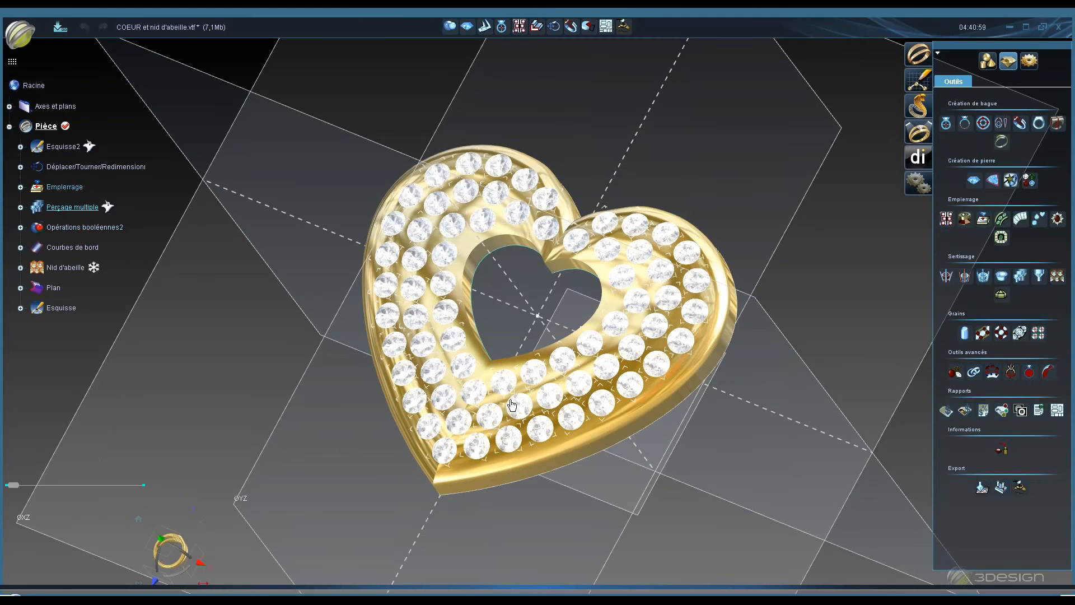
{"action": "middle_click", "coordinate": [708, 325]}
{"action": "middle_click_drag", "start_coordinate": [699, 345], "coordinate": [370, 412]}
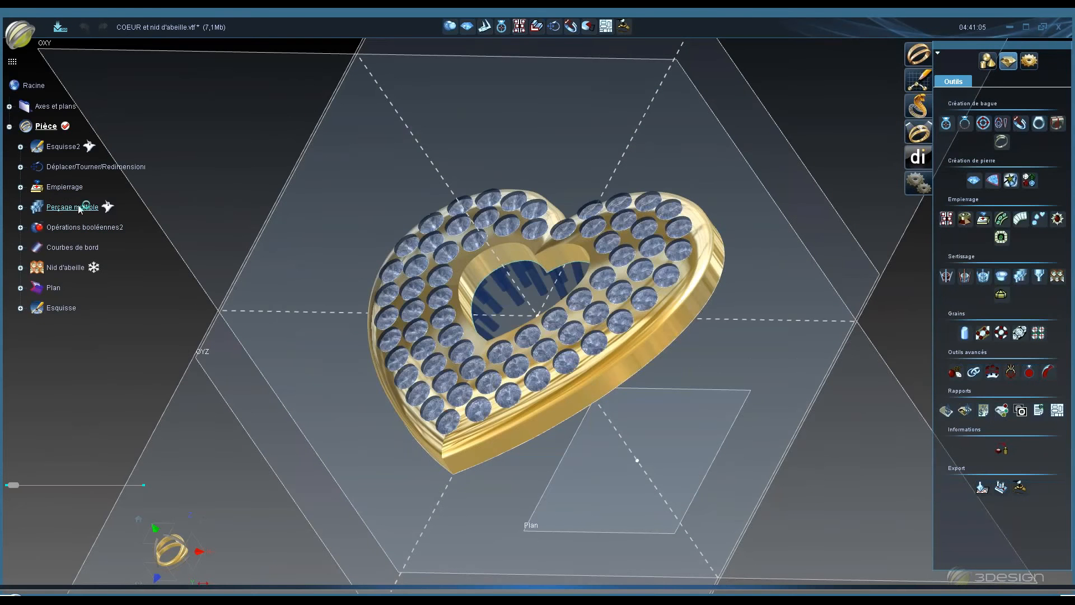
{"action": "right_click", "coordinate": [82, 203]}
{"action": "left_click", "coordinate": [123, 247]}
{"action": "middle_click_drag", "start_coordinate": [628, 482], "coordinate": [391, 301]}
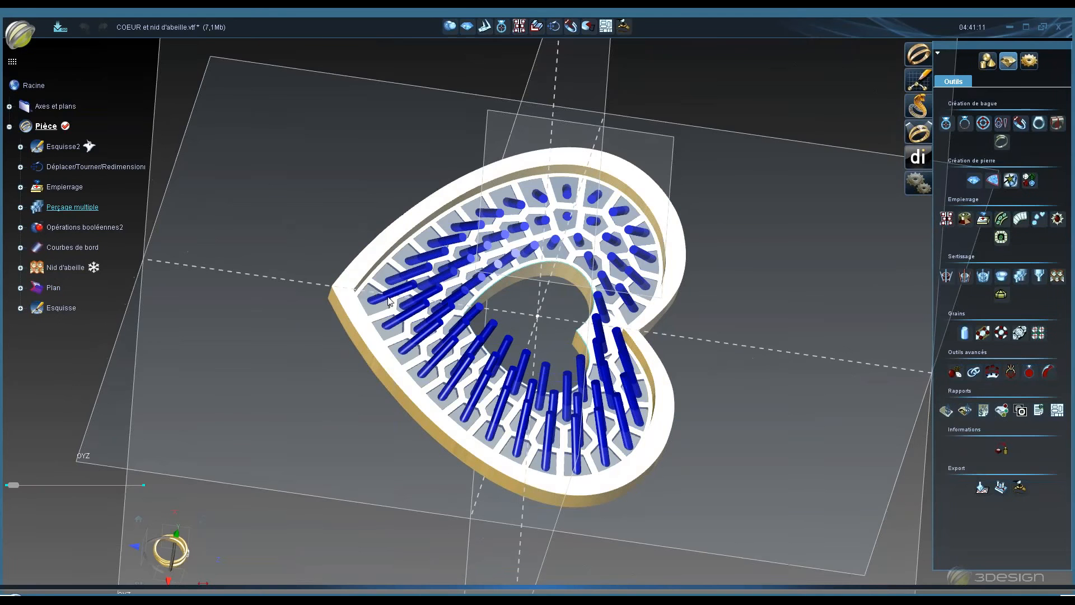
{"action": "middle_click_drag", "start_coordinate": [418, 176], "coordinate": [428, 241]}
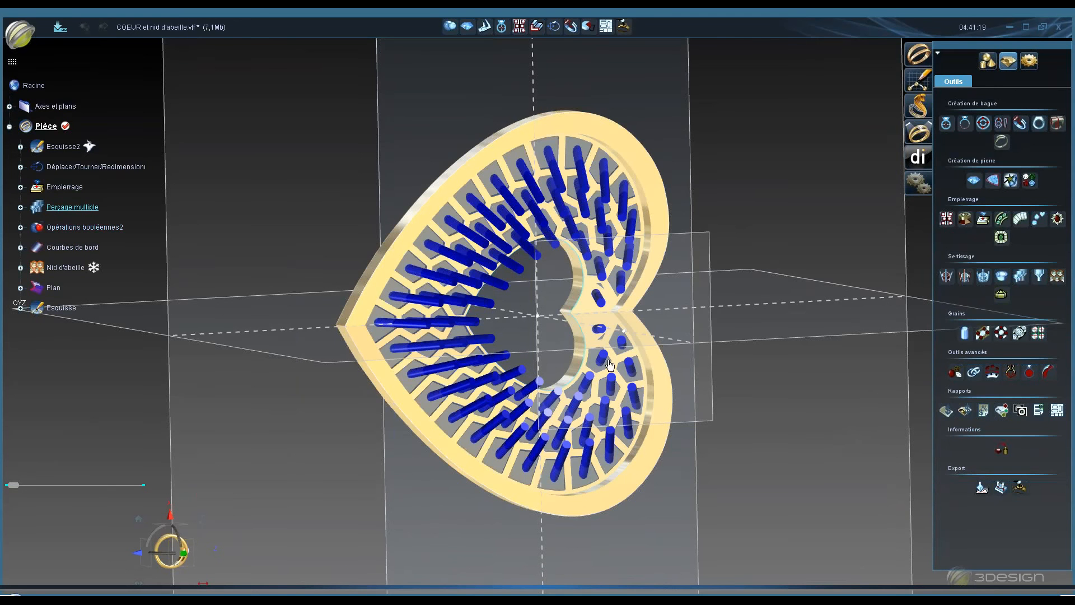
{"action": "middle_click_drag", "start_coordinate": [428, 240], "coordinate": [509, 114]}
{"action": "middle_click_drag", "start_coordinate": [568, 227], "coordinate": [569, 225]}
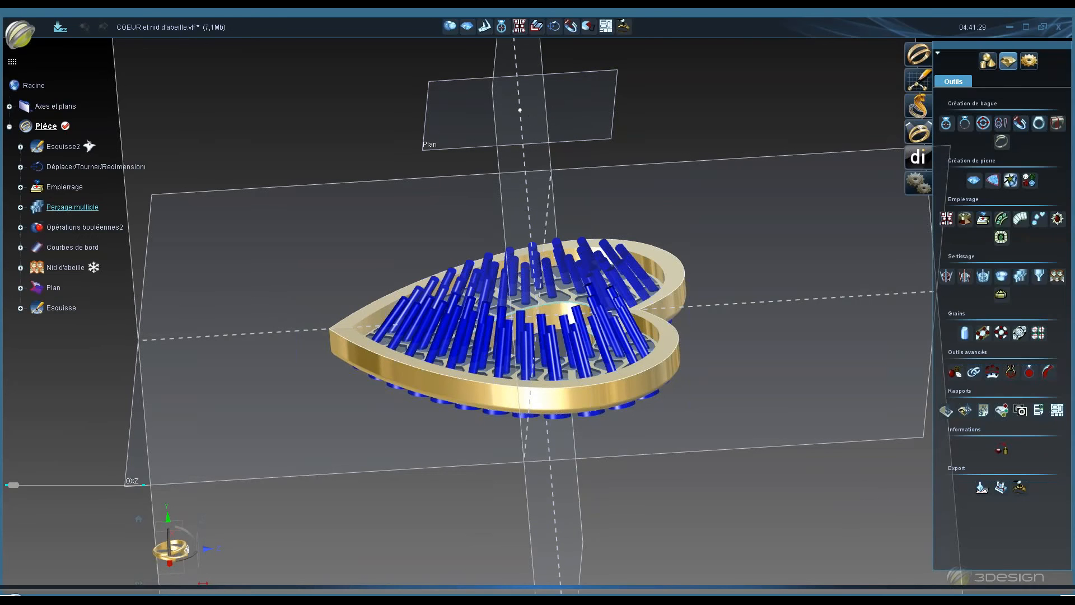
- Edit the multiple drilling, re-pick Point1 on the plane as the tube direction, and validate
{"action": "right_click", "coordinate": [85, 208]}
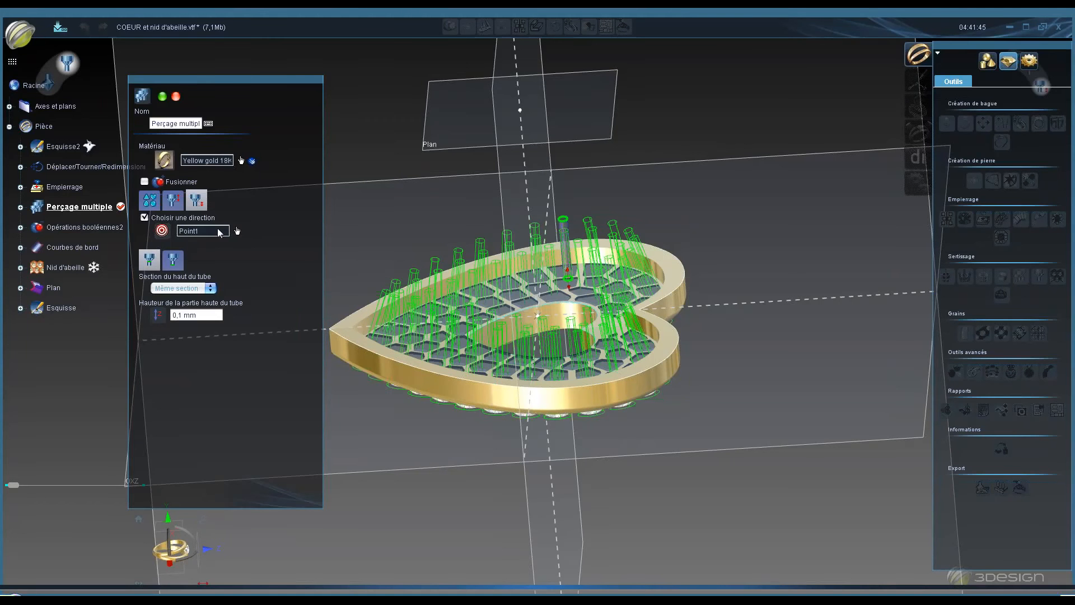
{"action": "left_click", "coordinate": [523, 113]}
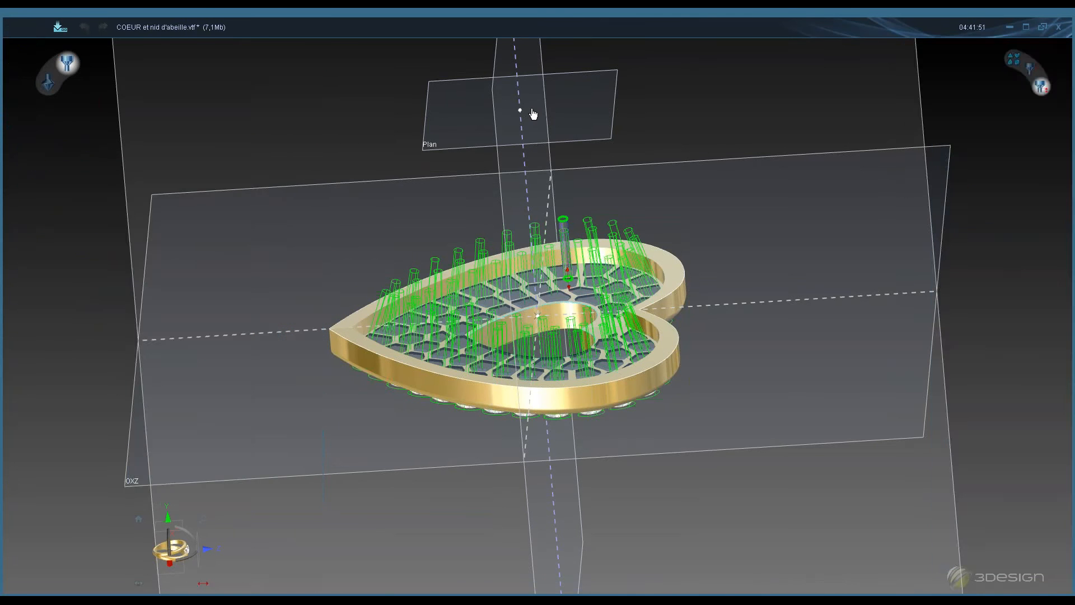
{"action": "left_click", "coordinate": [532, 110]}
{"action": "left_click", "coordinate": [533, 110]}
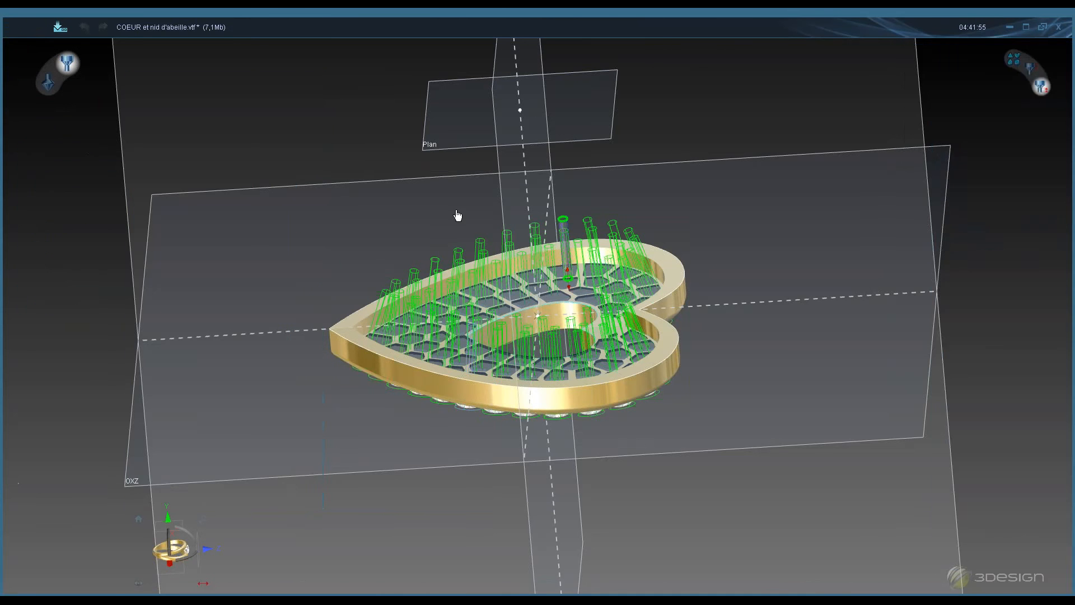
{"action": "middle_click_drag", "start_coordinate": [458, 215], "coordinate": [504, 159]}
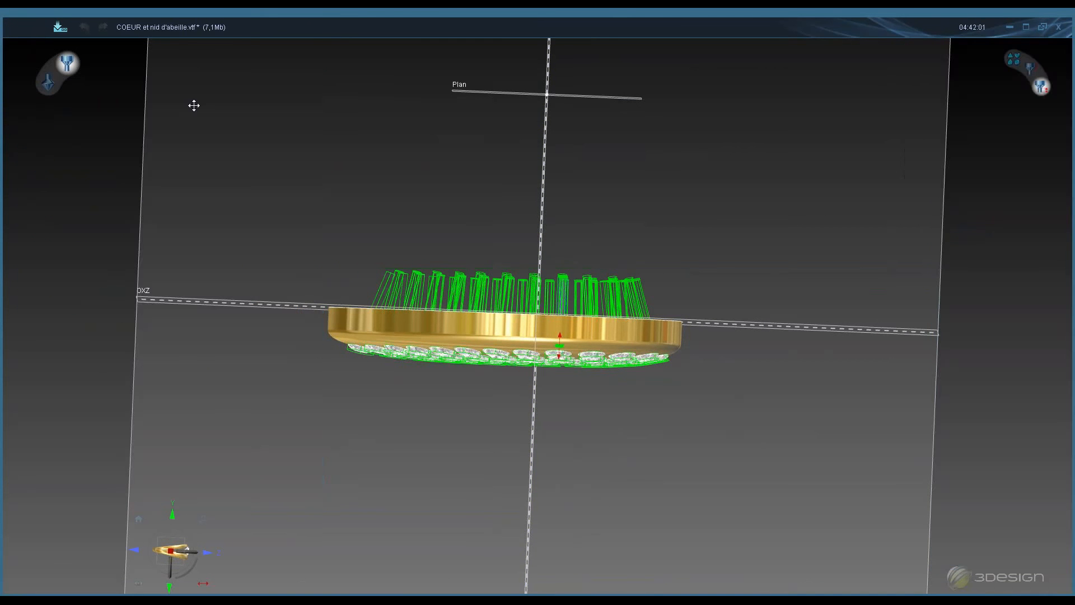
{"action": "left_click", "coordinate": [162, 96]}
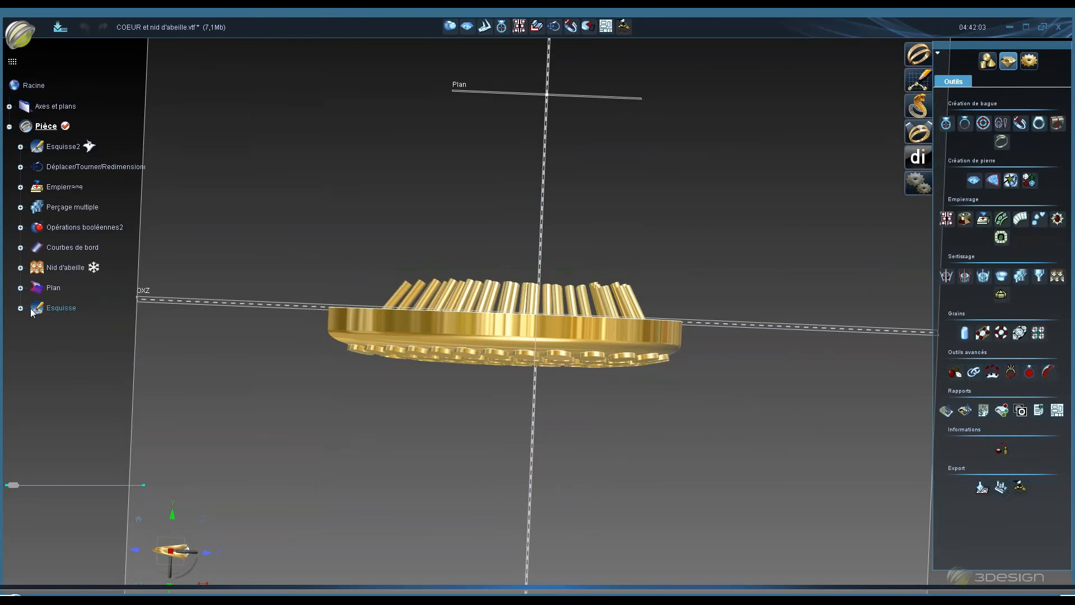
- Start a Pavé expert on the heart surface and place three 1.7 mm stone locations near the top of the right lobe
{"action": "left_click", "coordinate": [20, 309]}
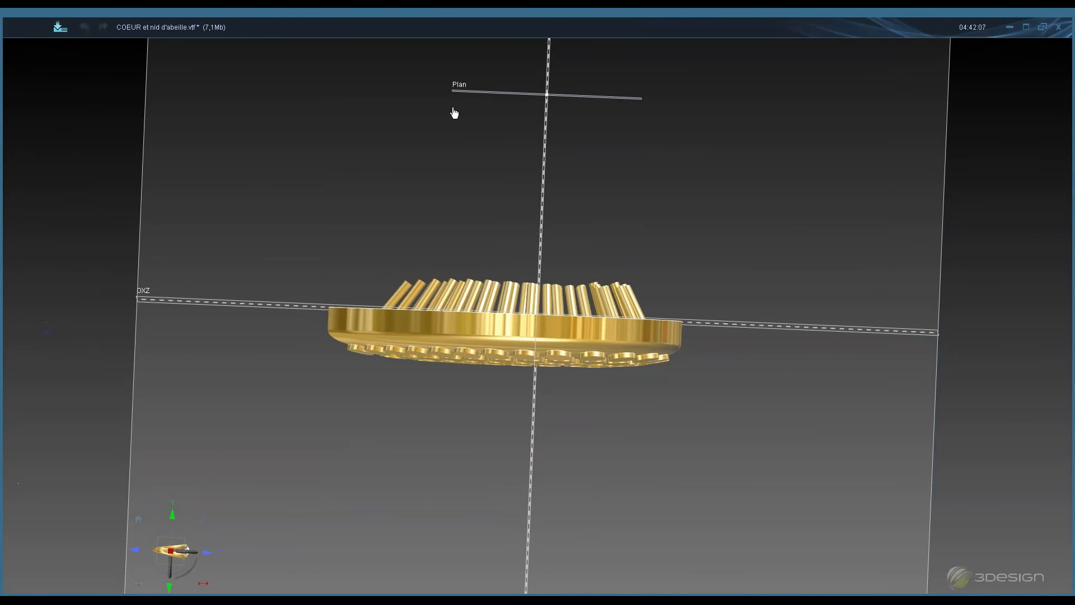
{"action": "middle_click_drag", "start_coordinate": [436, 191], "coordinate": [411, 347]}
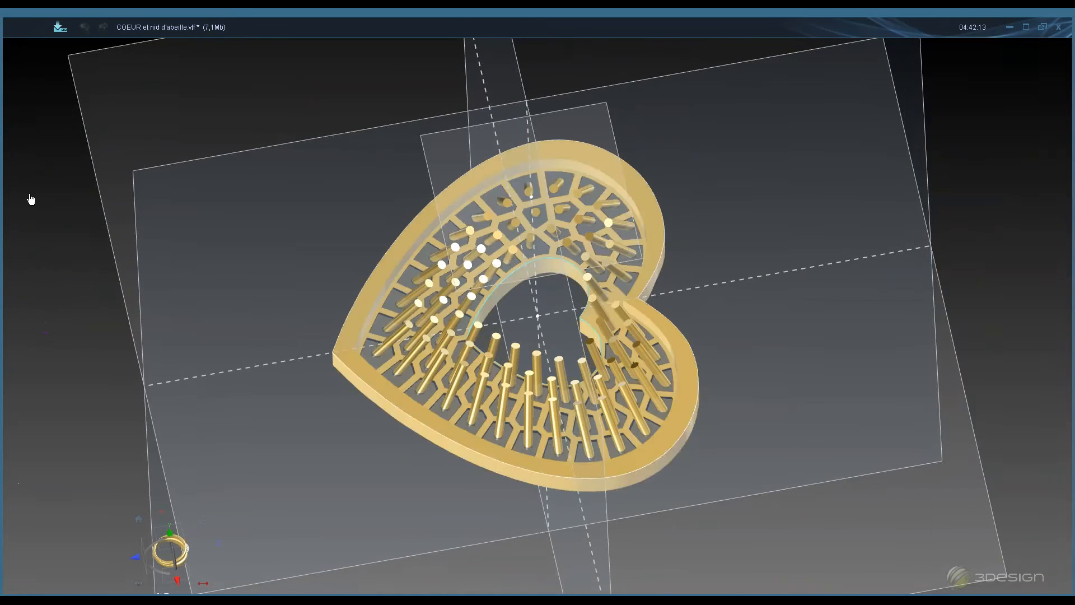
{"action": "left_click", "coordinate": [20, 187]}
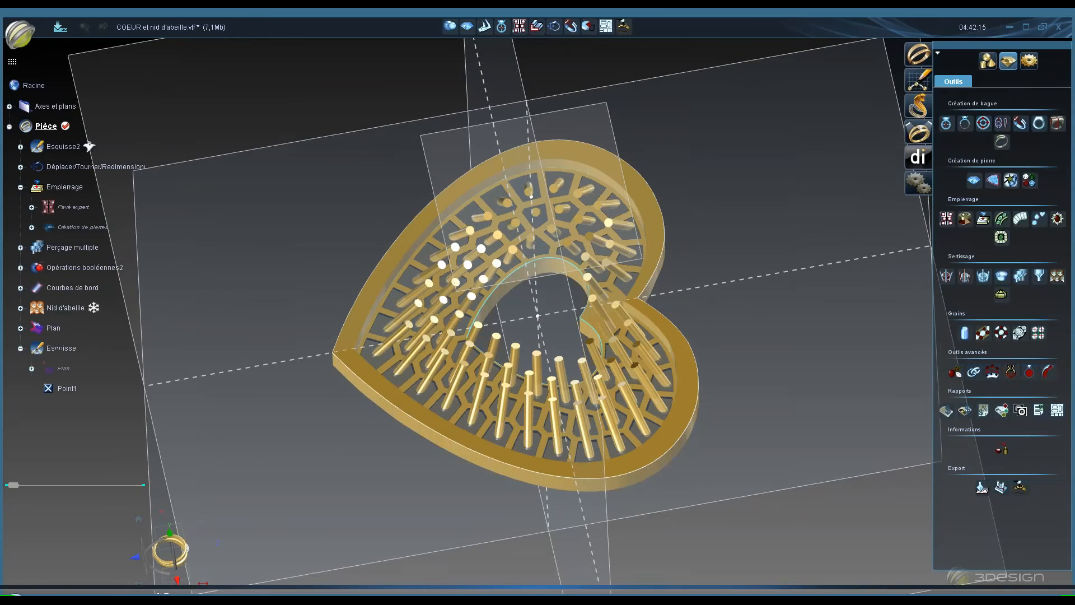
{"action": "middle_click_drag", "start_coordinate": [495, 278], "coordinate": [500, 33]}
{"action": "left_click", "coordinate": [410, 228]}
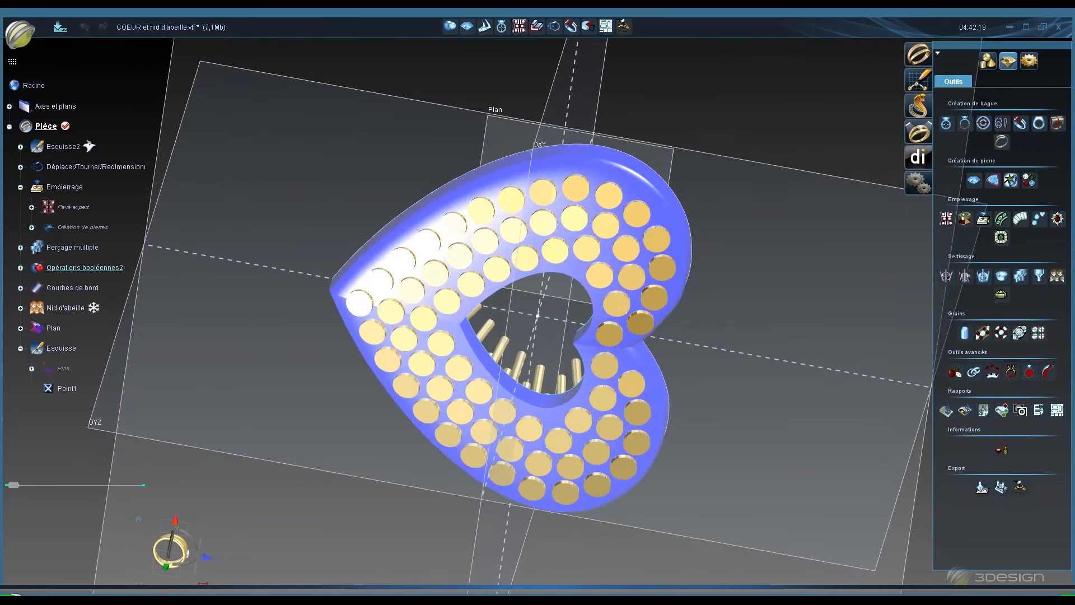
{"action": "left_click", "coordinate": [946, 218]}
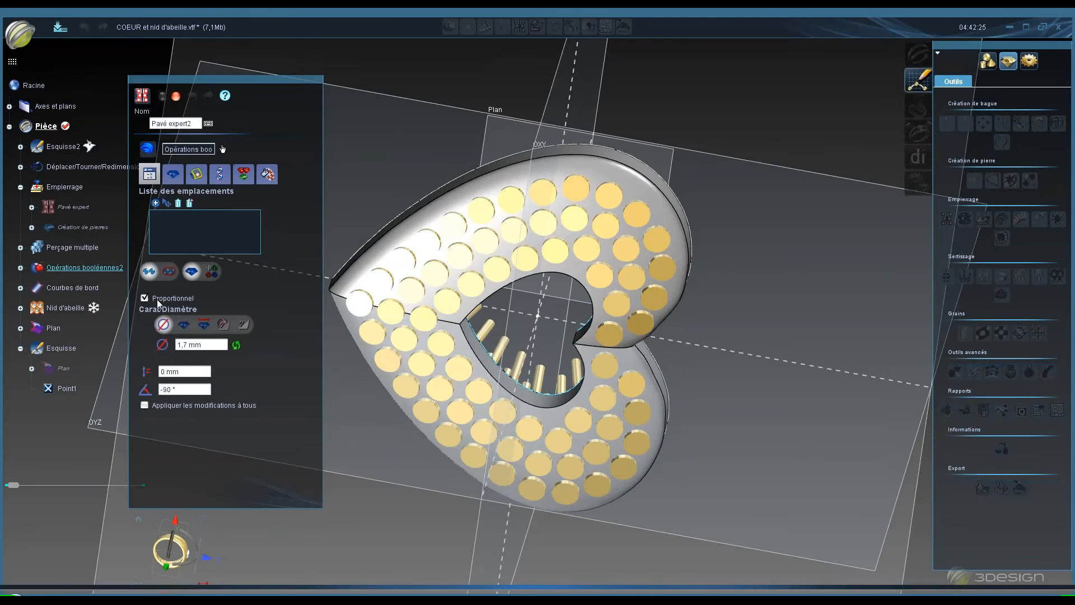
{"action": "left_click", "coordinate": [155, 204]}
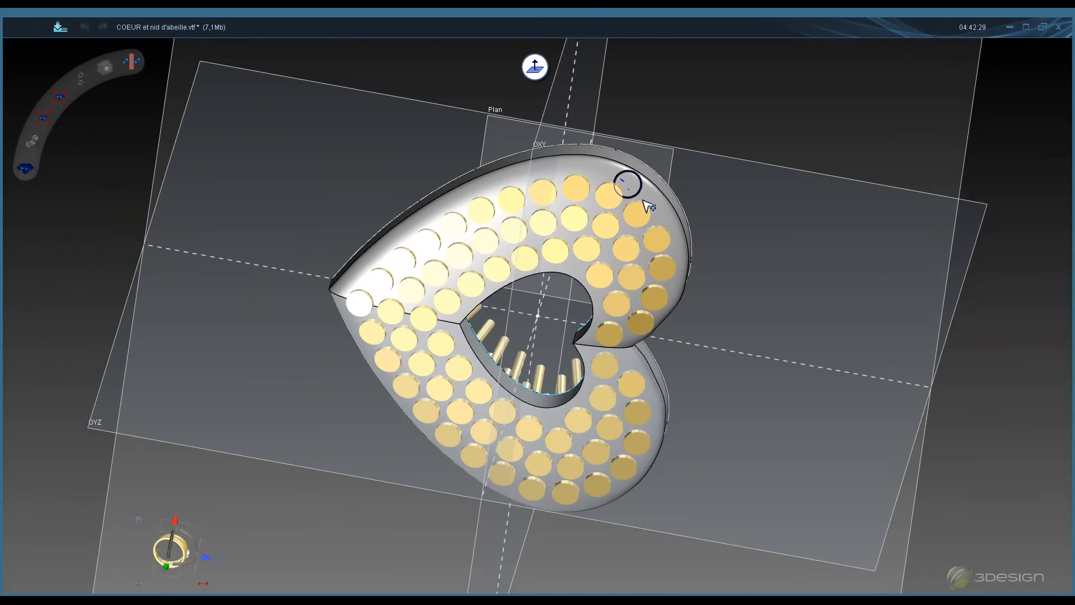
{"action": "left_click", "coordinate": [656, 207]}
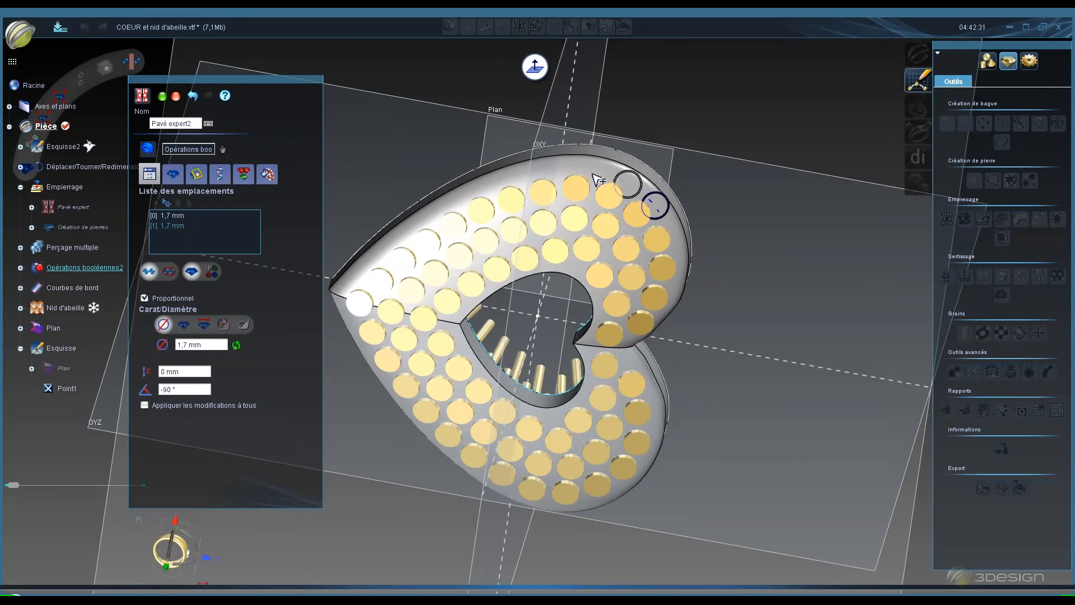
{"action": "left_click", "coordinate": [590, 171]}
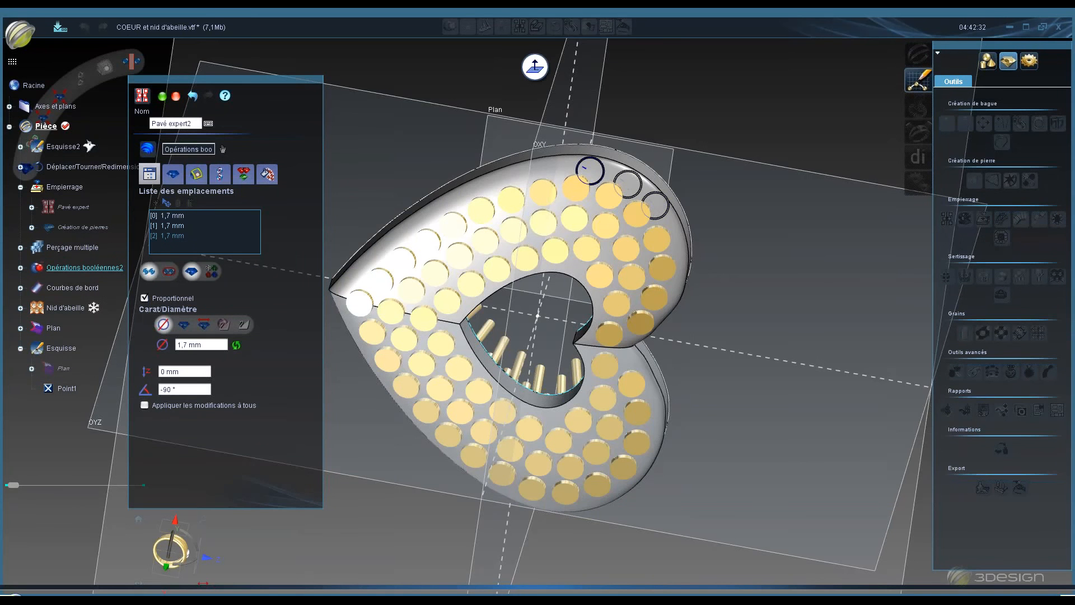
- Enable adding the stones to the construction tree and validate the pavé
{"action": "left_click", "coordinate": [173, 177]}
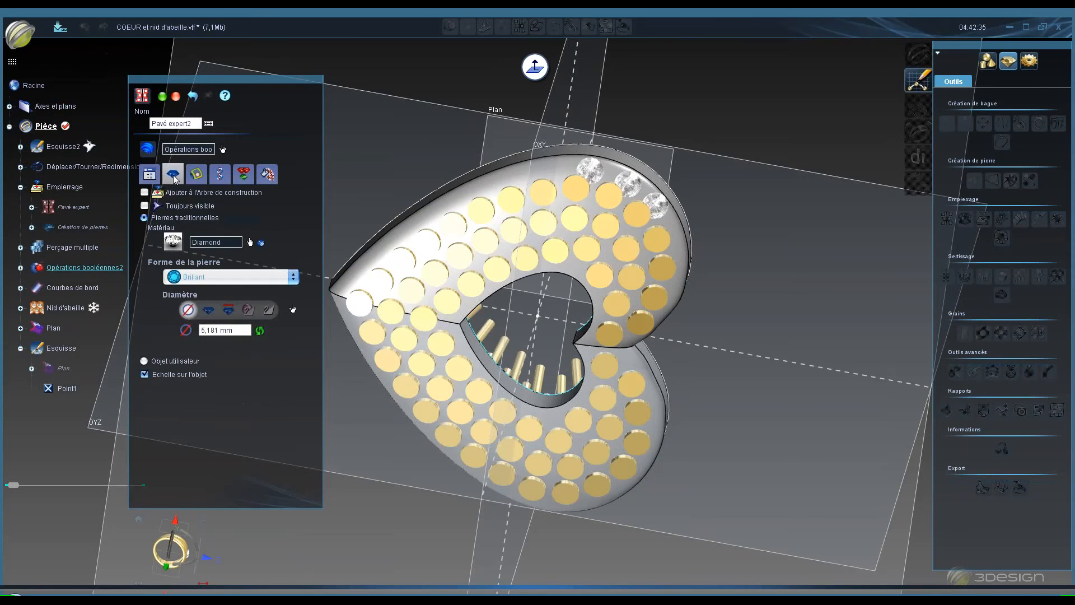
{"action": "left_click", "coordinate": [144, 193]}
{"action": "left_click", "coordinate": [163, 96]}
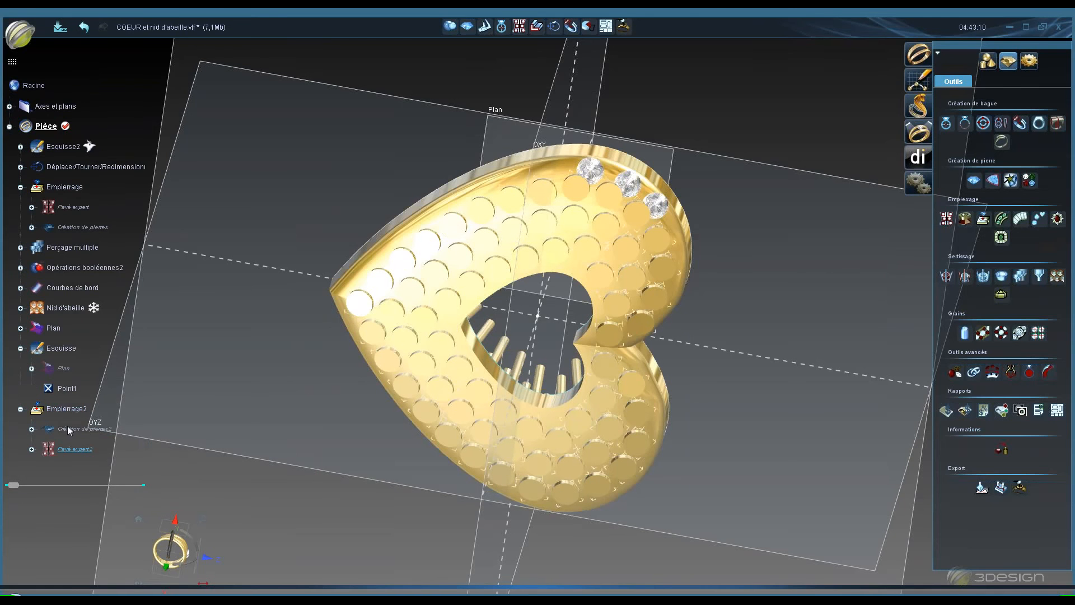
- Delete the Empierrage2 element without recovering the elements it contains
{"action": "right_click", "coordinate": [68, 407]}
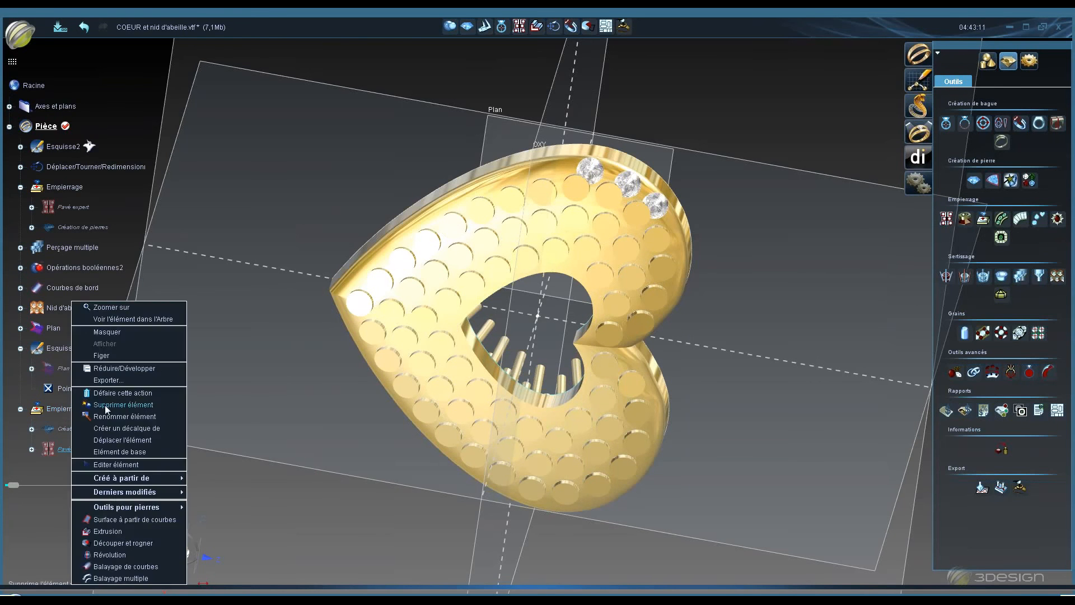
{"action": "left_click", "coordinate": [107, 405]}
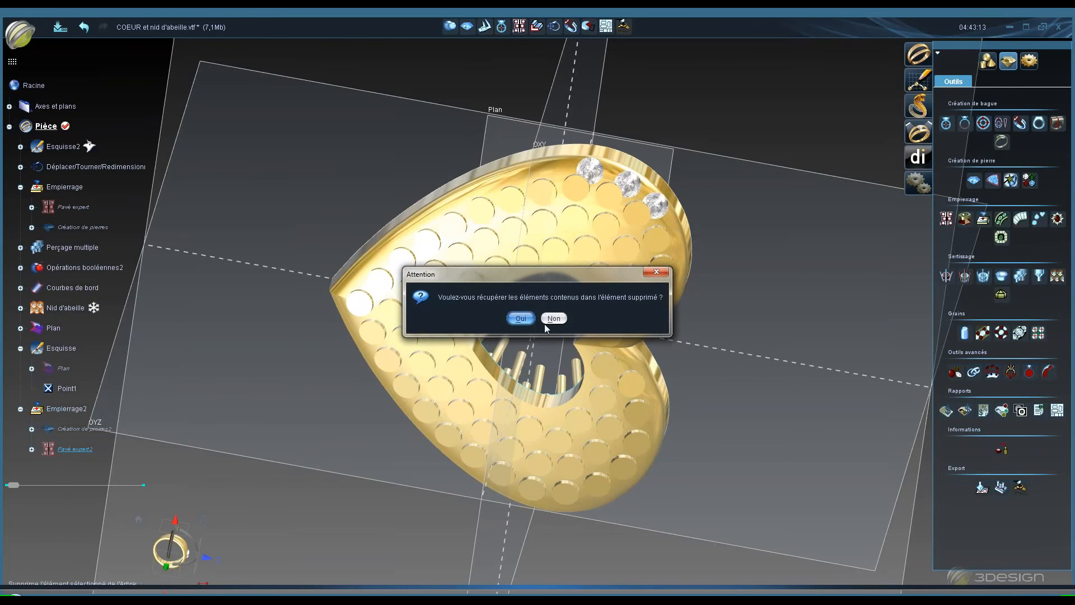
{"action": "left_click", "coordinate": [552, 319]}
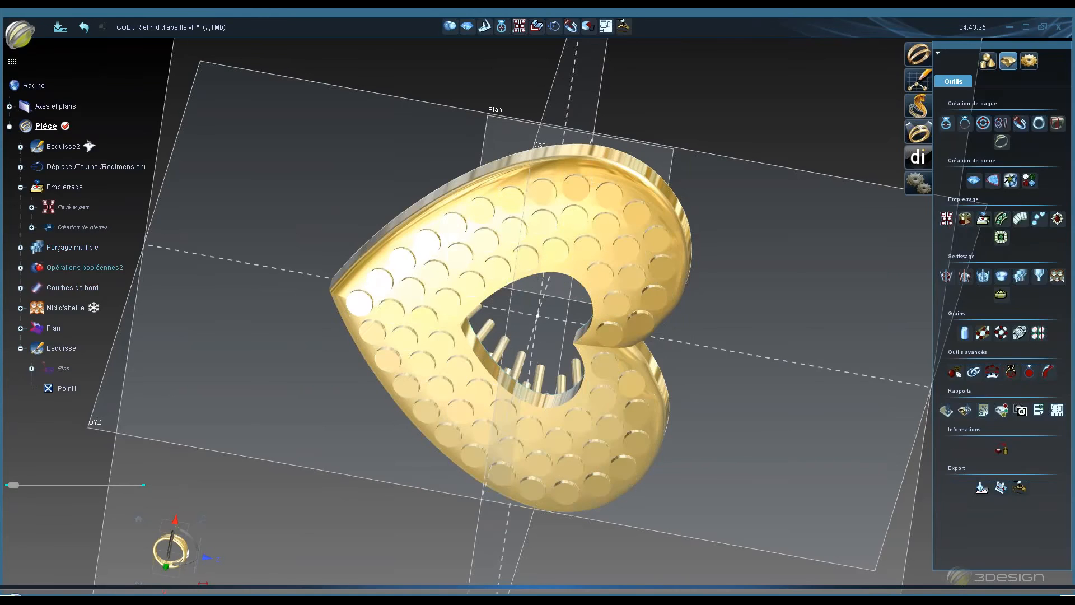
- Hide the Nid d'abeille honeycomb element
{"action": "middle_click_drag", "start_coordinate": [537, 403], "coordinate": [445, 261]}
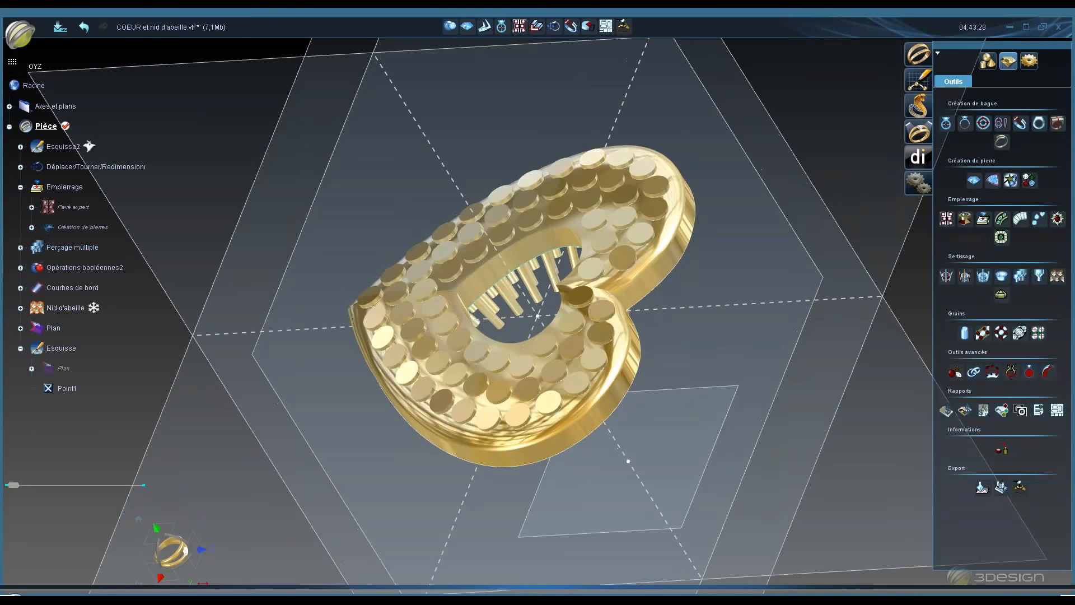
{"action": "middle_click_drag", "start_coordinate": [519, 416], "coordinate": [576, 255]}
{"action": "middle_click_drag", "start_coordinate": [550, 326], "coordinate": [517, 126]}
{"action": "left_click", "coordinate": [156, 441]}
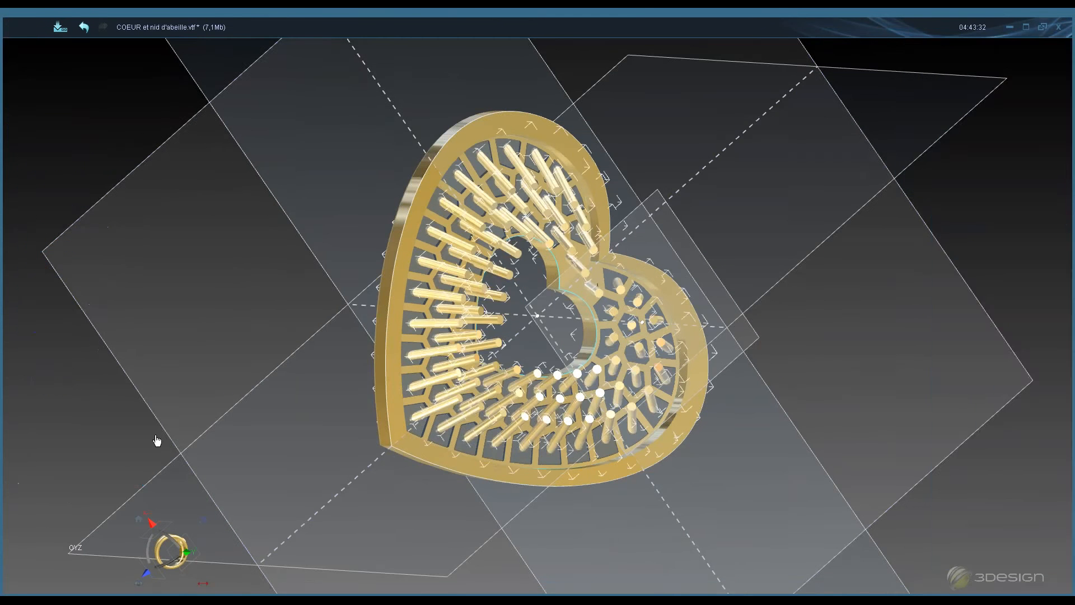
{"action": "right_click", "coordinate": [60, 308]}
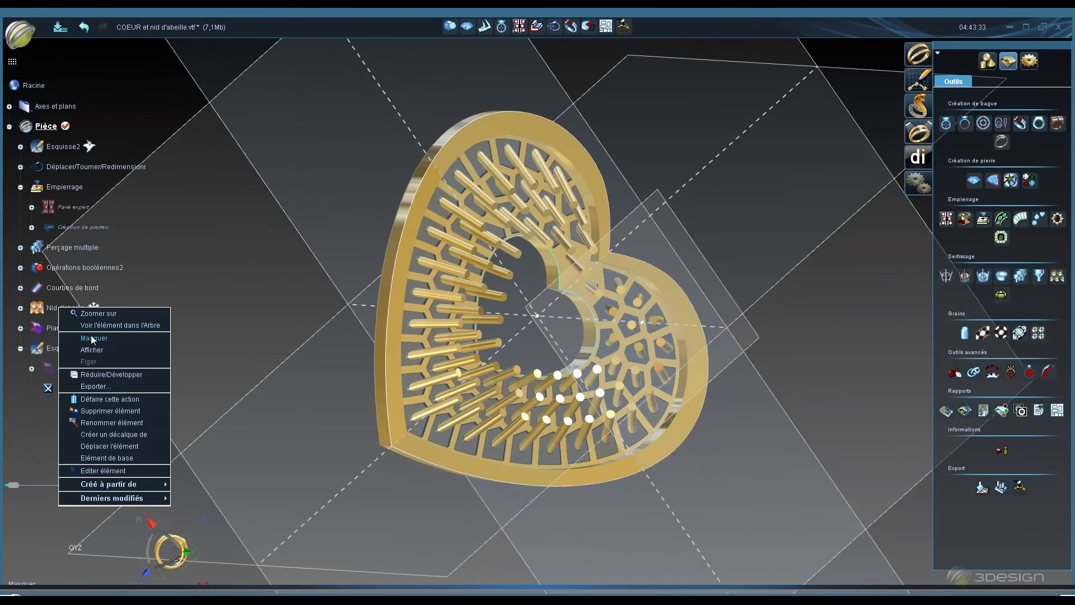
{"action": "left_click", "coordinate": [93, 338]}
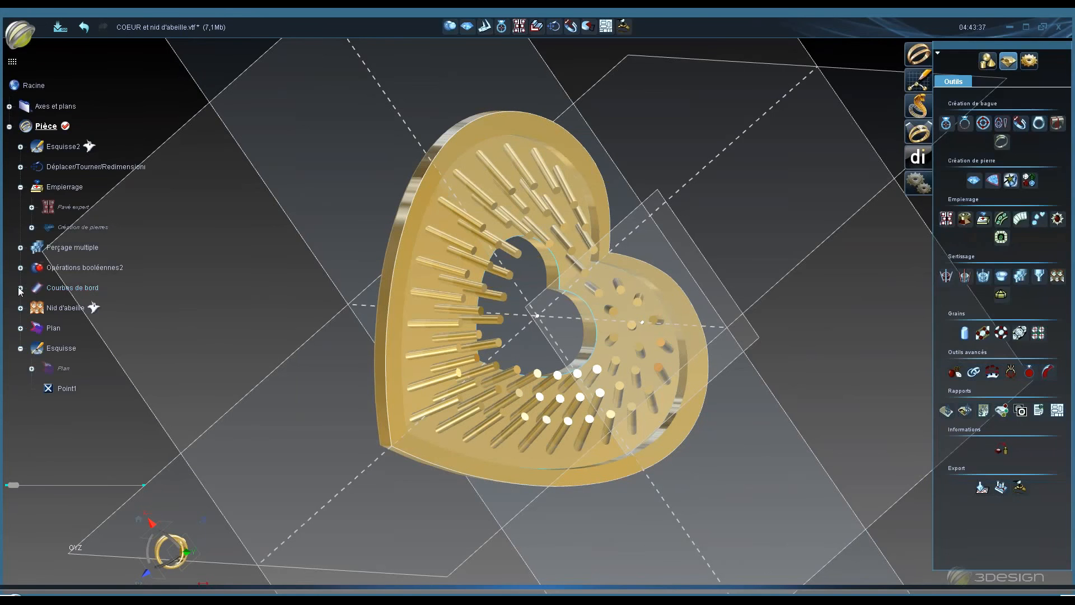
{"action": "left_click", "coordinate": [20, 288]}
{"action": "double_click", "coordinate": [85, 288]}
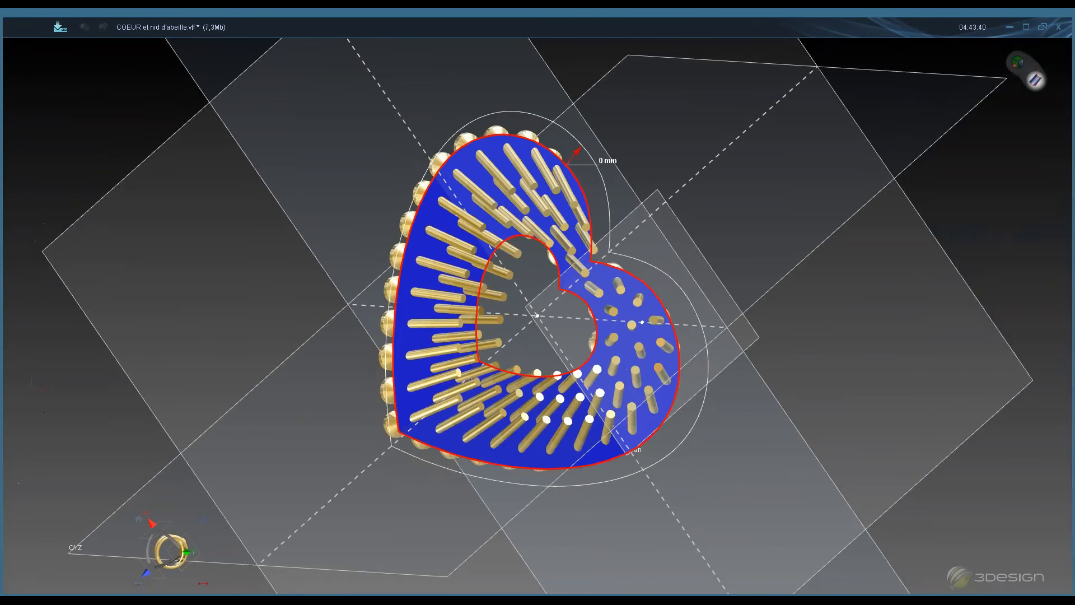
{"action": "middle_click_drag", "start_coordinate": [605, 336], "coordinate": [495, 196]}
{"action": "scroll", "coordinate": [496, 196], "scroll_direction": "up", "scroll_amount": 3}
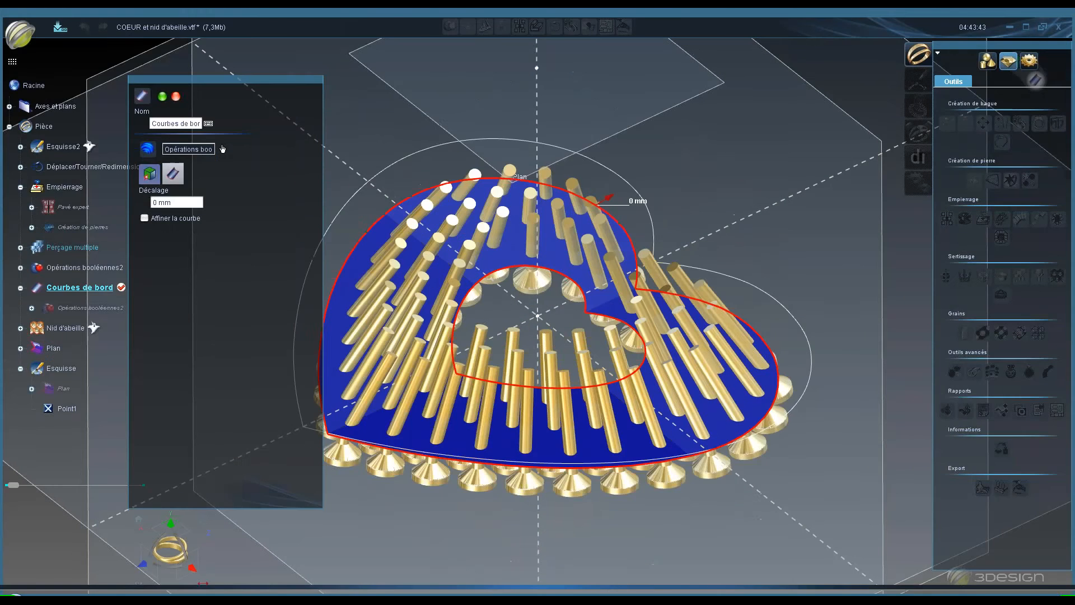
{"action": "left_click", "coordinate": [150, 176]}
{"action": "left_click", "coordinate": [177, 97]}
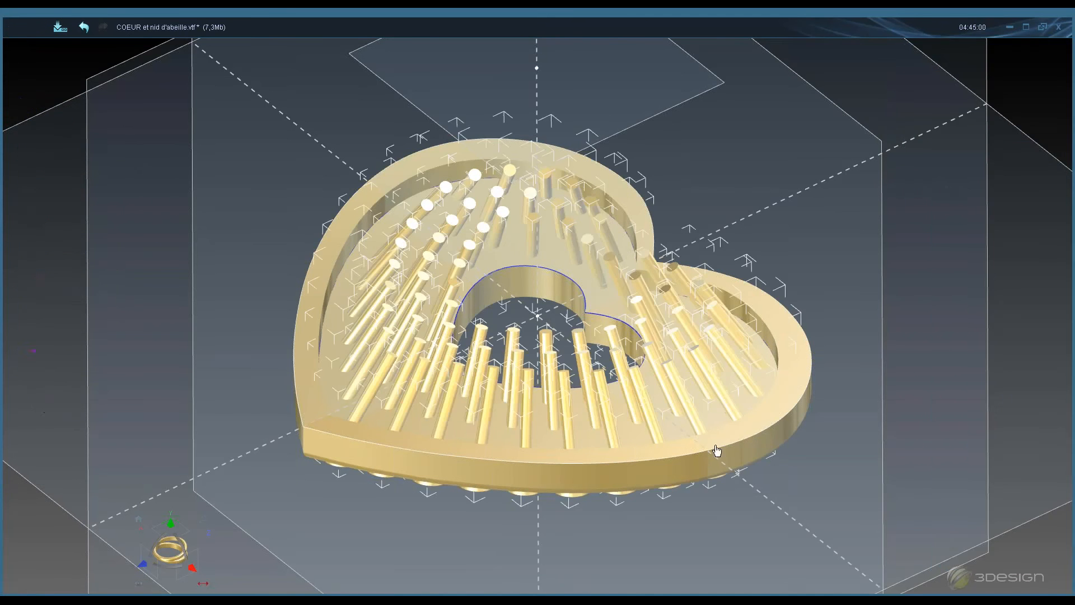
- Start a Pavé expert on the heart and place one 1.7 mm stone location on the heart's outer edge, then validate
{"action": "left_click", "coordinate": [778, 433]}
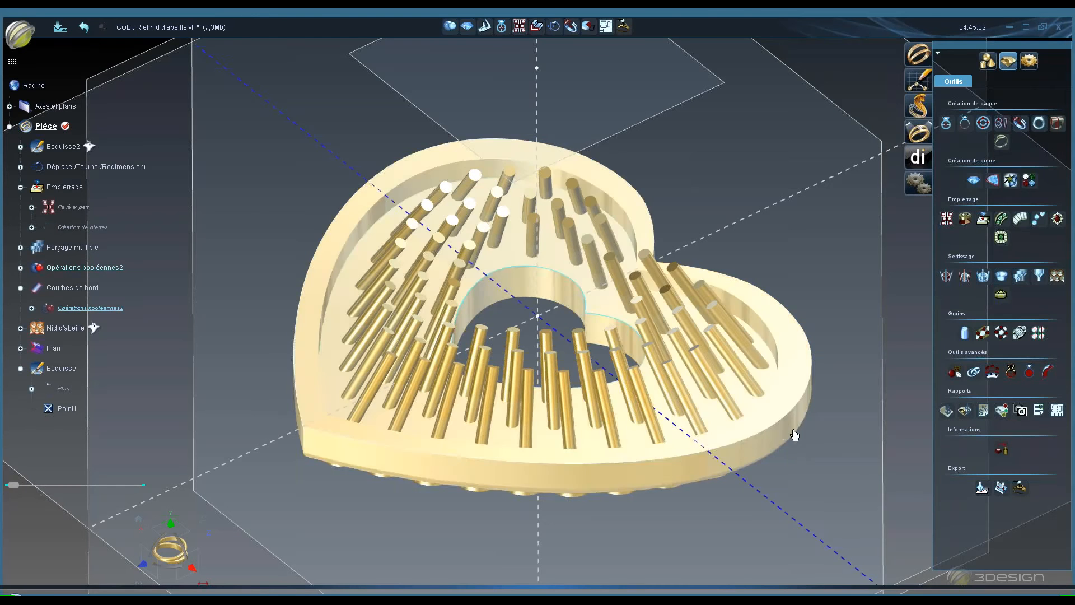
{"action": "left_click", "coordinate": [945, 220]}
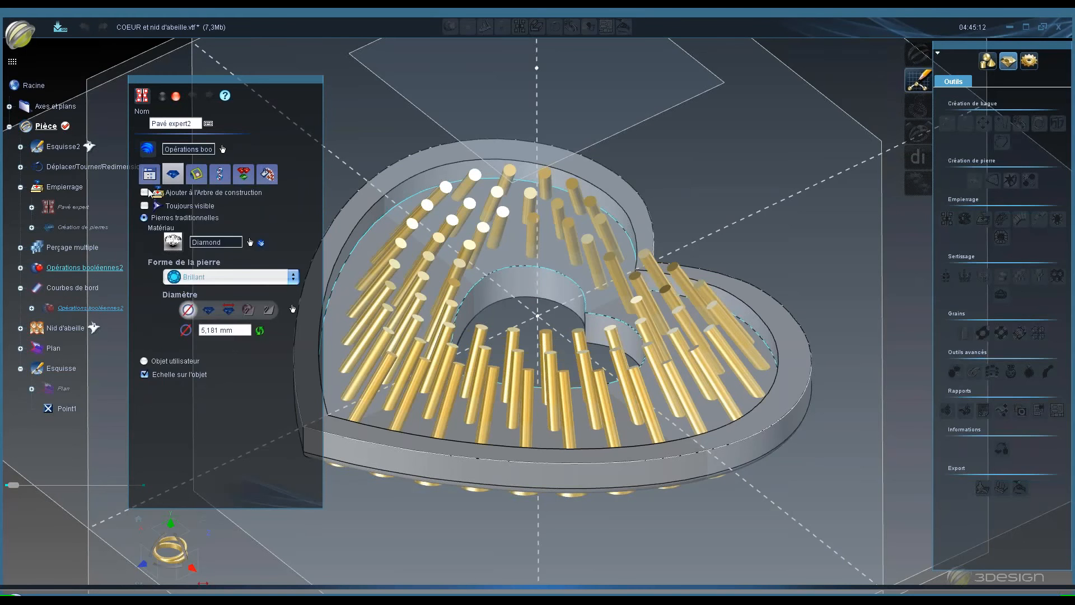
{"action": "left_click", "coordinate": [149, 174]}
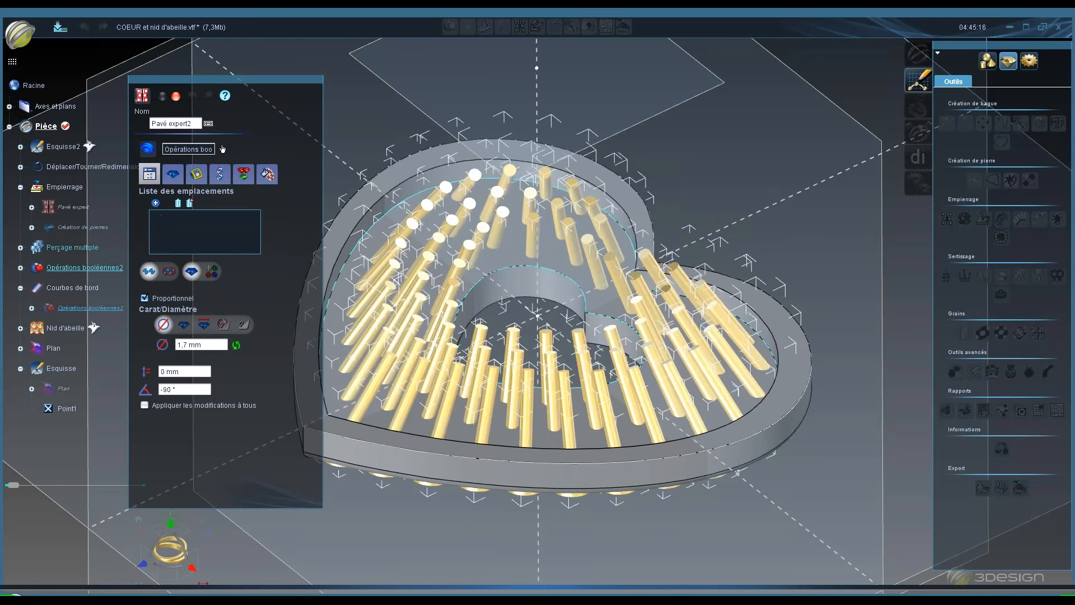
{"action": "middle_click_drag", "start_coordinate": [425, 436], "coordinate": [207, 299]}
{"action": "left_click", "coordinate": [166, 204]}
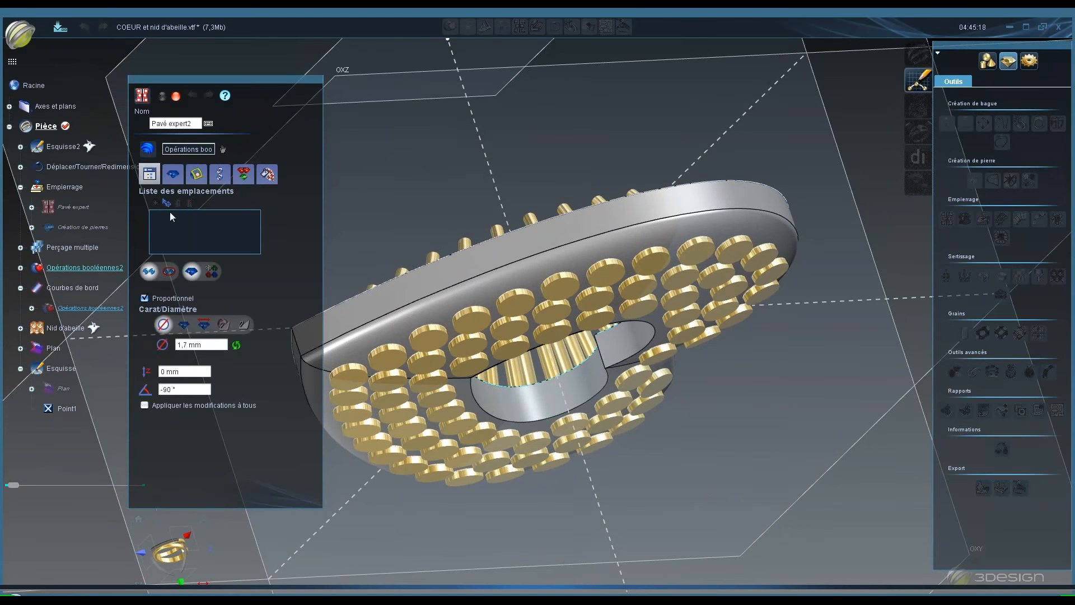
{"action": "left_click", "coordinate": [413, 287]}
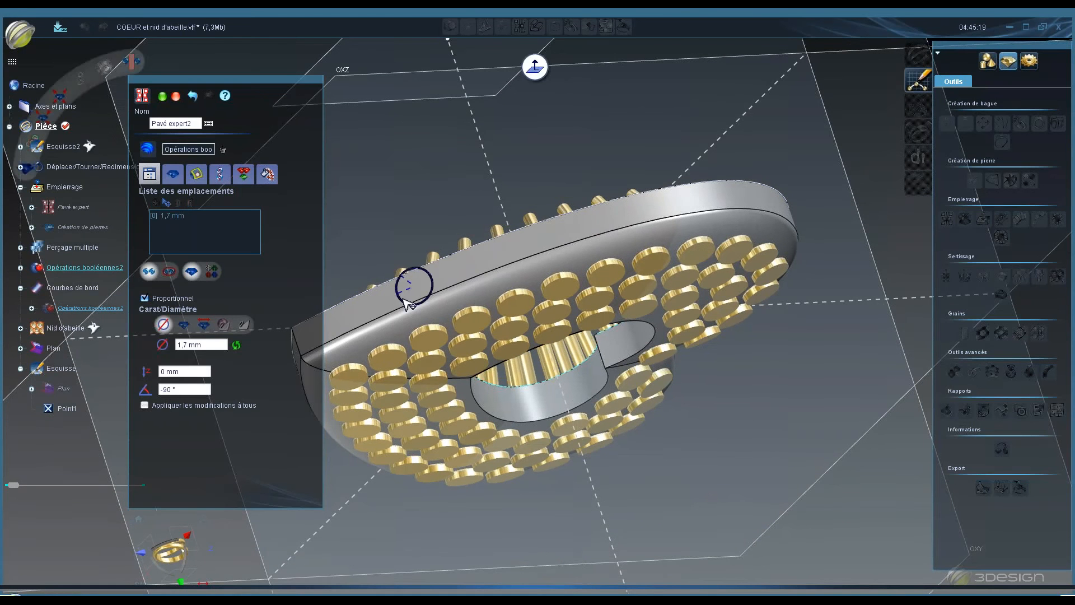
{"action": "left_click", "coordinate": [163, 98]}
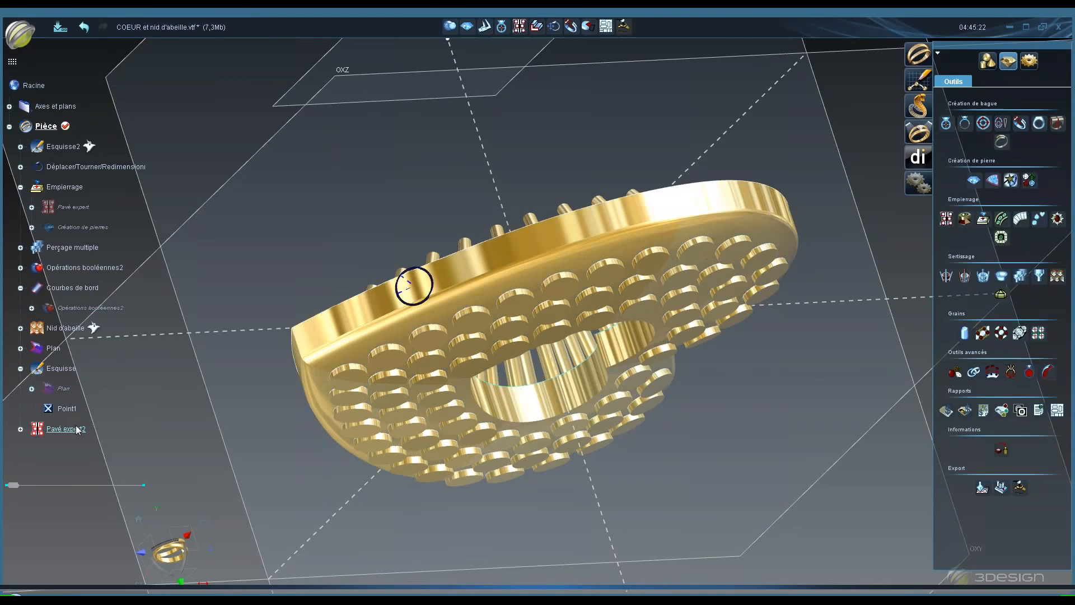
- Reopen the Pavé expert2 element, close it without changes, and delete it from the construction tree
{"action": "double_click", "coordinate": [76, 428]}
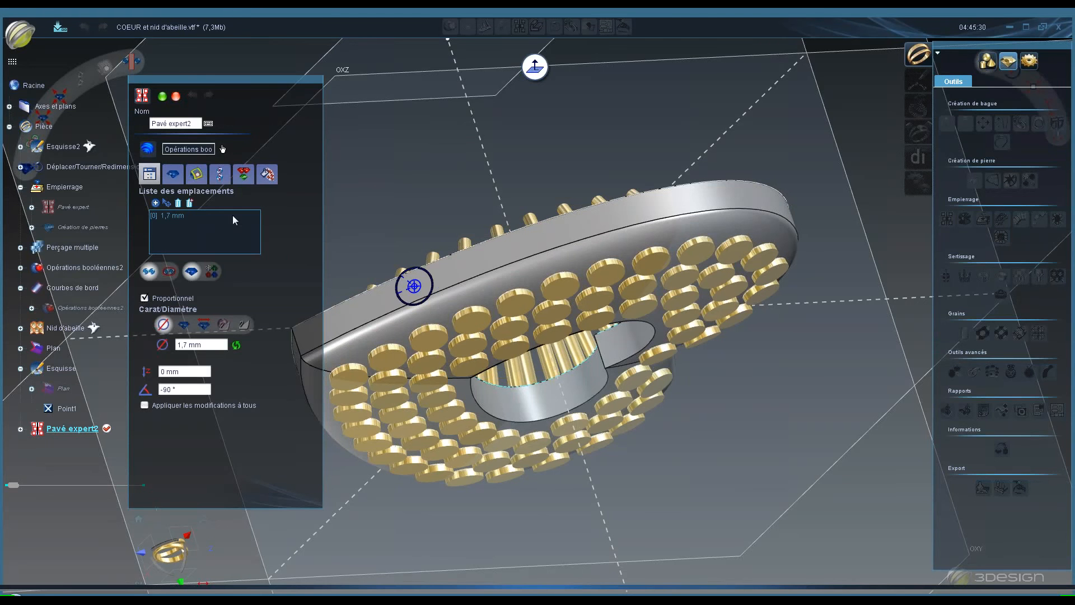
{"action": "left_click", "coordinate": [175, 174]}
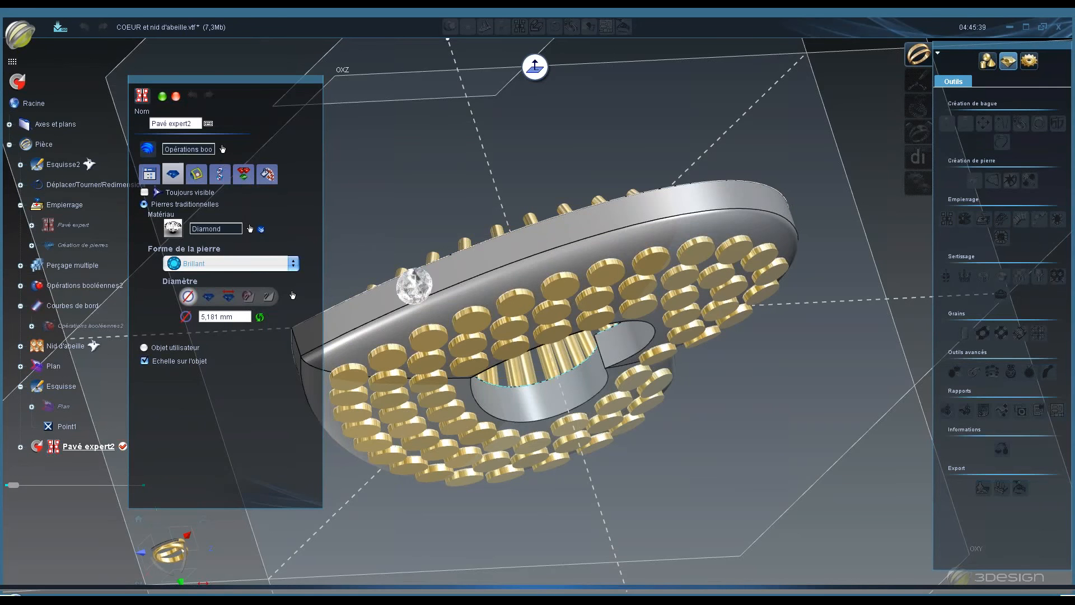
{"action": "left_click", "coordinate": [175, 96]}
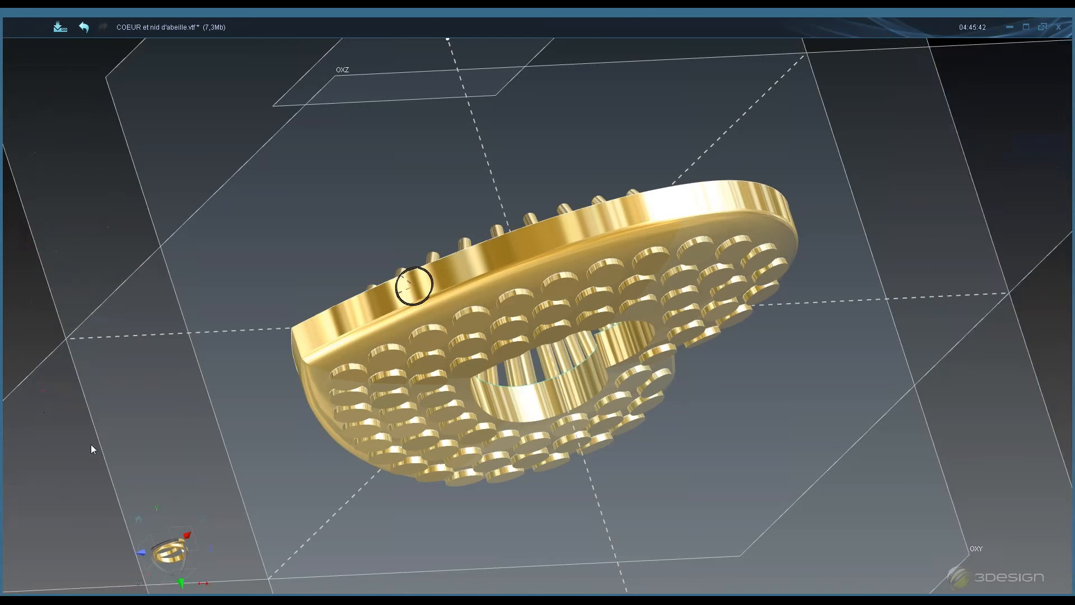
{"action": "right_click", "coordinate": [62, 430]}
{"action": "left_click", "coordinate": [81, 468]}
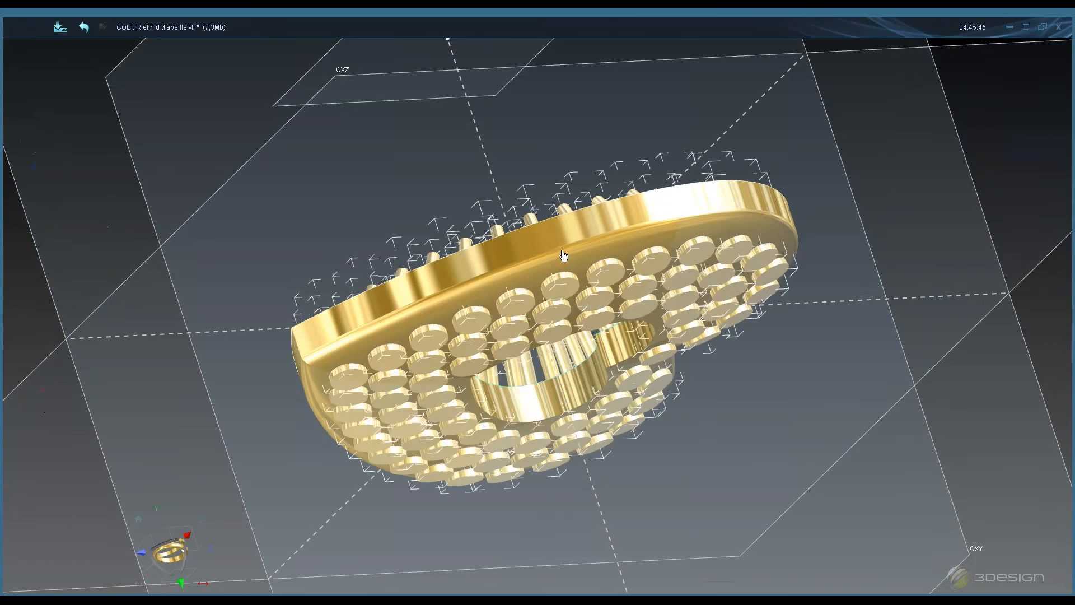
- Start a new Nid d'abeille honeycomb on the heart using the Perçage multiple stone locations
{"action": "middle_click_drag", "start_coordinate": [564, 256], "coordinate": [566, 554]}
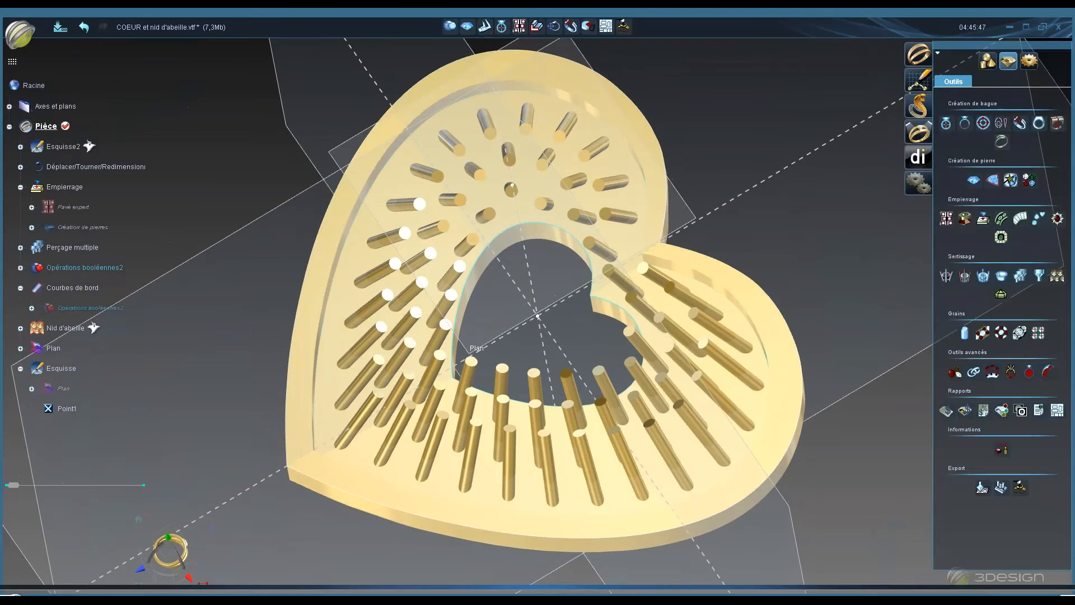
{"action": "double_click", "coordinate": [551, 467]}
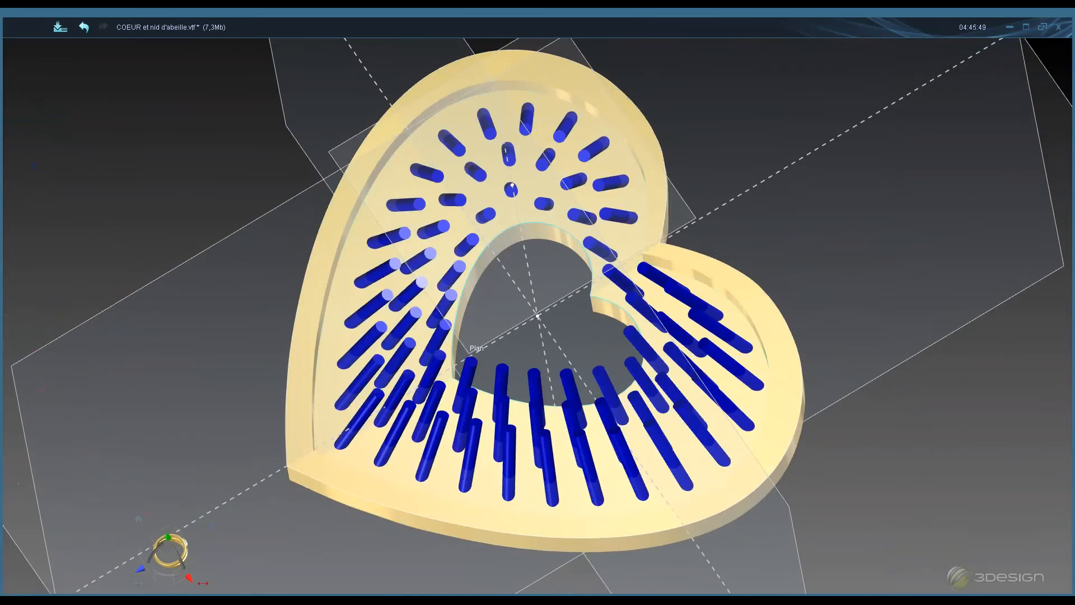
{"action": "middle_click_drag", "start_coordinate": [551, 467], "coordinate": [538, 342]}
{"action": "left_click", "coordinate": [160, 331]}
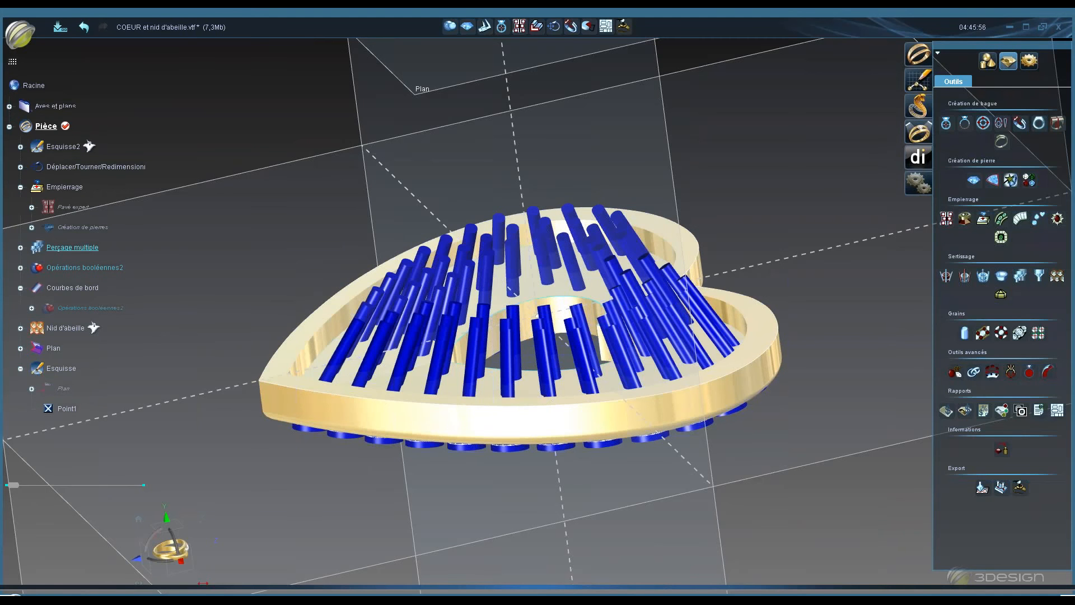
{"action": "middle_click_drag", "start_coordinate": [443, 389], "coordinate": [454, 347]}
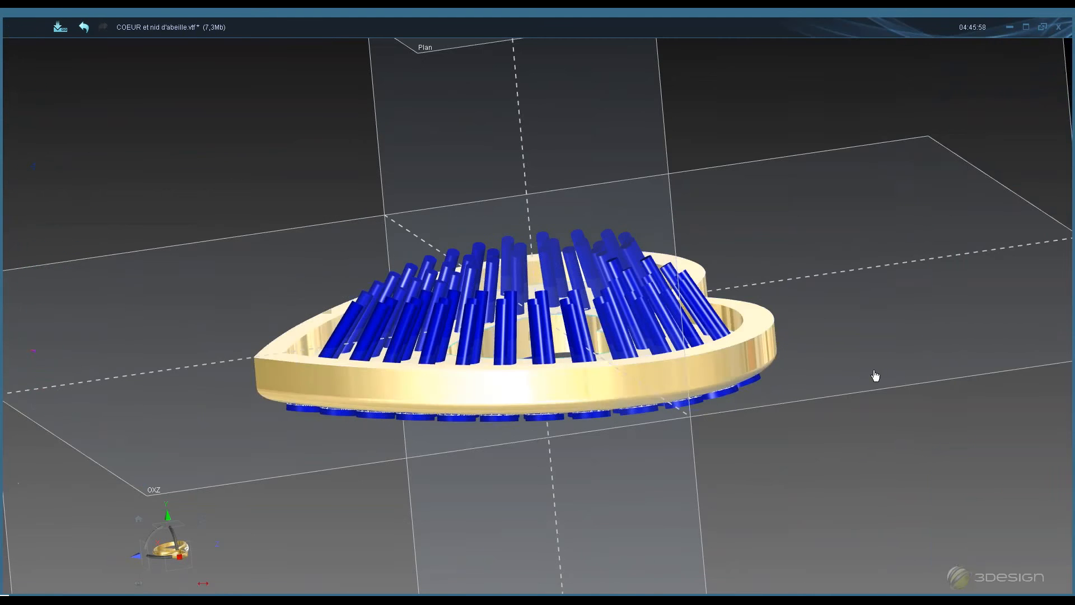
{"action": "left_click", "coordinate": [1058, 276]}
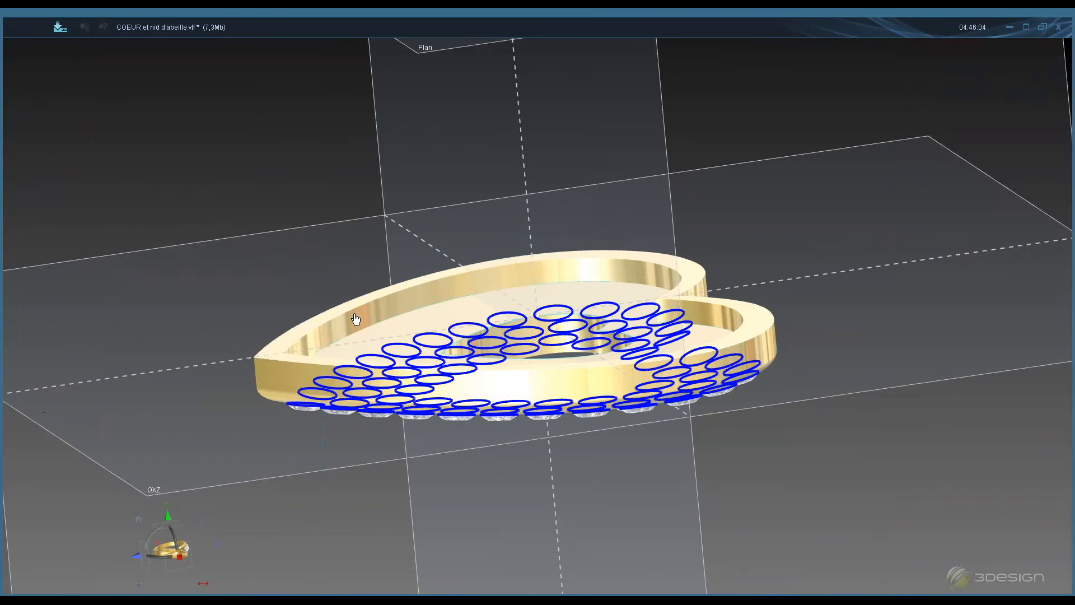
{"action": "left_click", "coordinate": [356, 319]}
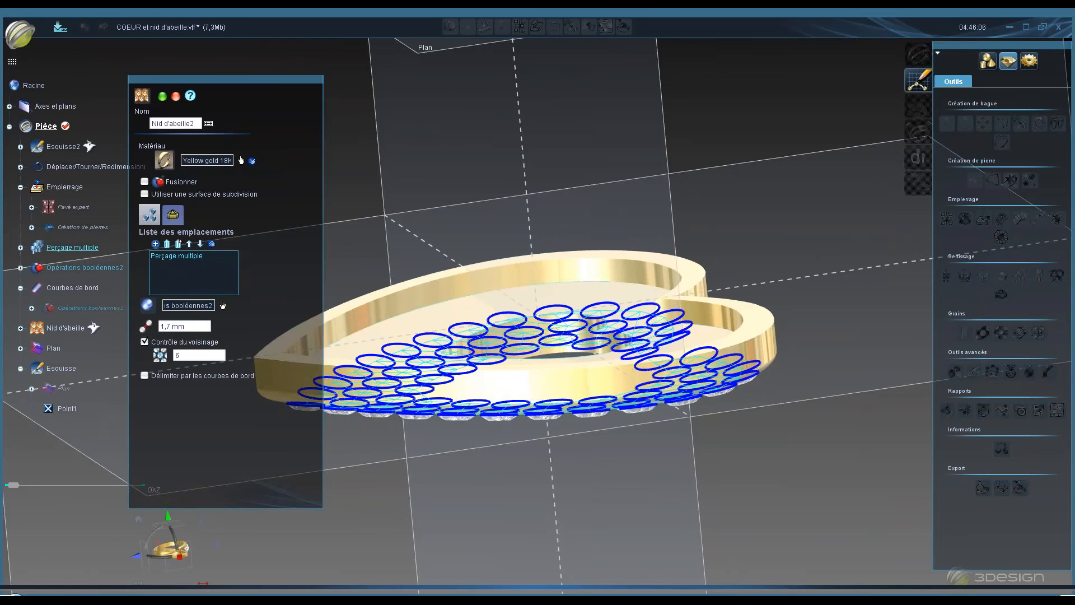
- Zoom in and inspect the stone locations across the heart's face
{"action": "middle_click_drag", "start_coordinate": [616, 450], "coordinate": [527, 92]}
{"action": "scroll", "coordinate": [528, 93], "scroll_direction": "up", "scroll_amount": 2}
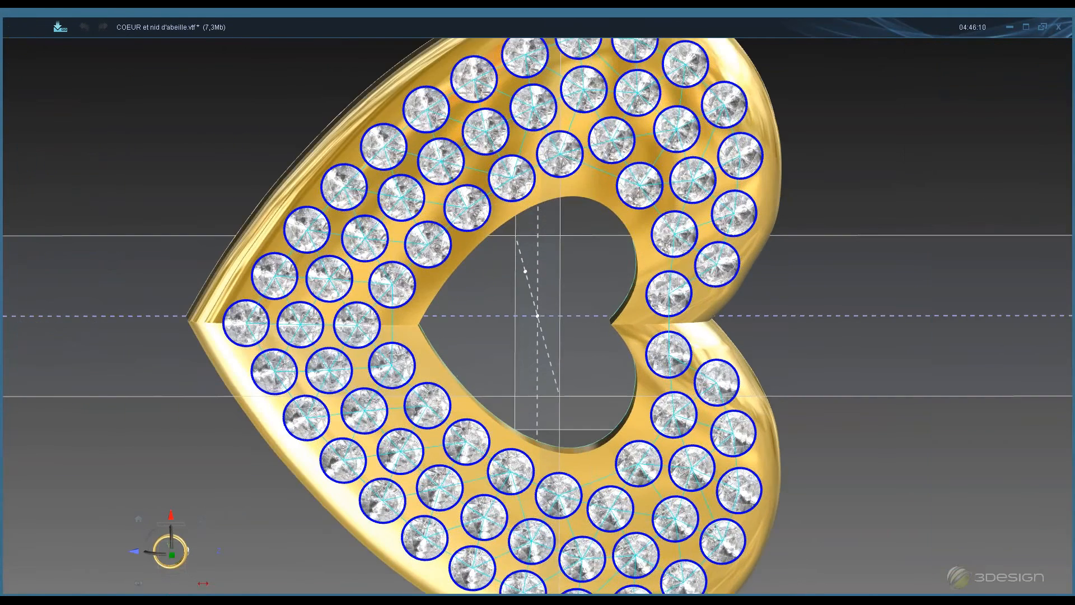
{"action": "middle_click_drag", "start_coordinate": [492, 307], "coordinate": [477, 302]}
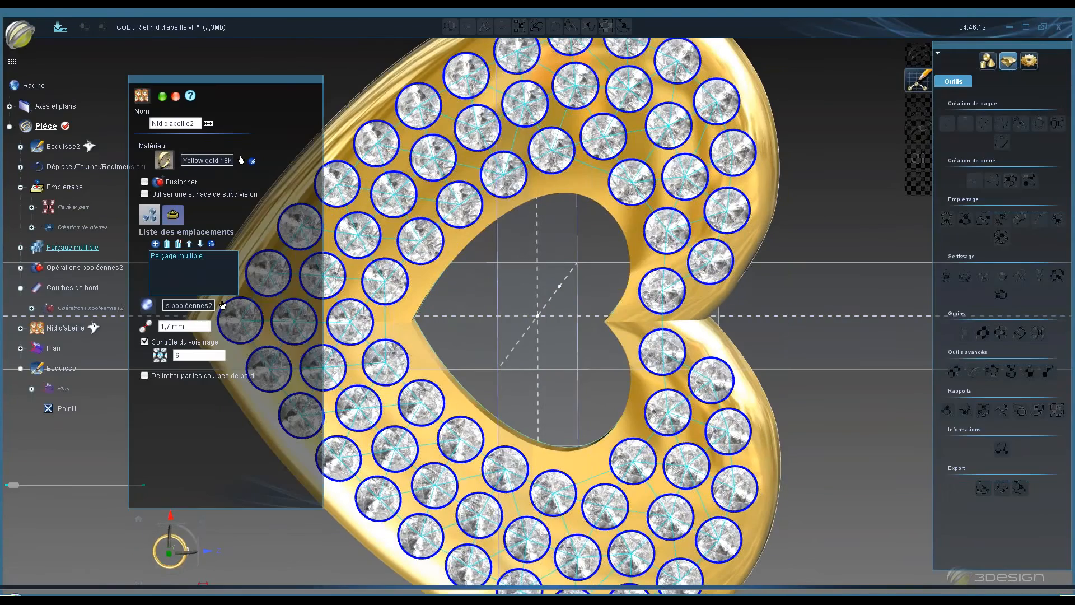
{"action": "middle_click", "coordinate": [602, 303]}
{"action": "middle_click_drag", "start_coordinate": [739, 308], "coordinate": [705, 239]}
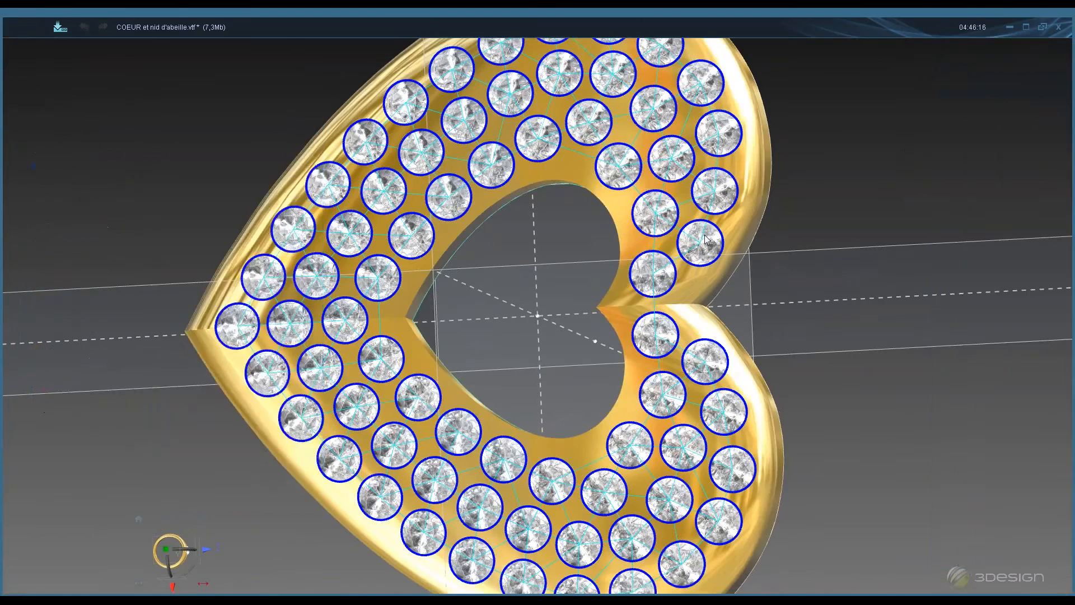
{"action": "middle_click", "coordinate": [657, 280]}
{"action": "middle_click", "coordinate": [658, 280]}
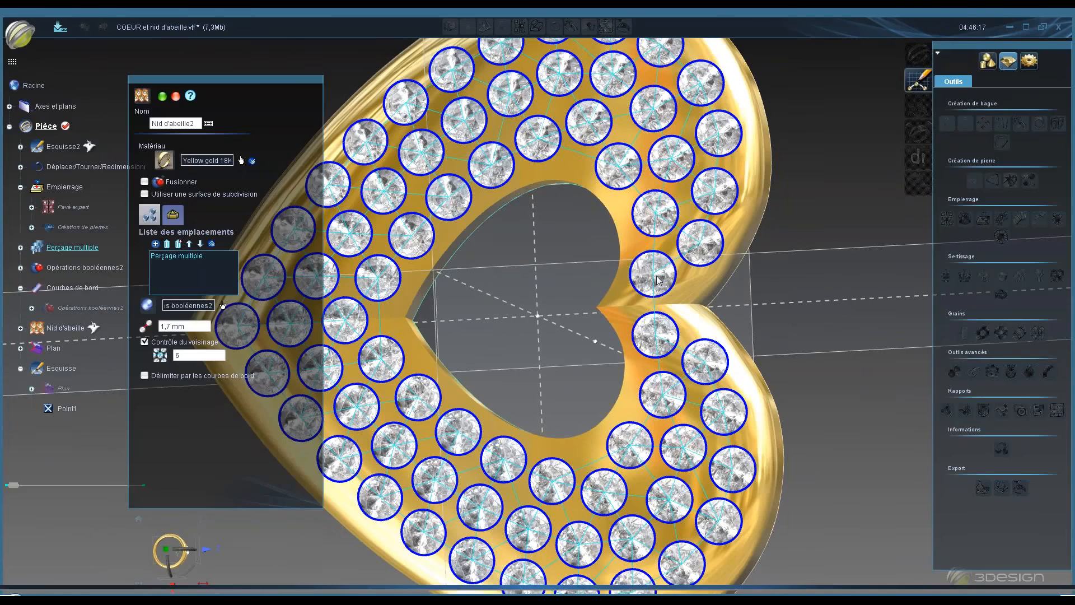
{"action": "middle_click", "coordinate": [668, 161]}
{"action": "middle_click", "coordinate": [668, 160]}
{"action": "middle_click", "coordinate": [708, 198]}
{"action": "middle_click", "coordinate": [709, 197]}
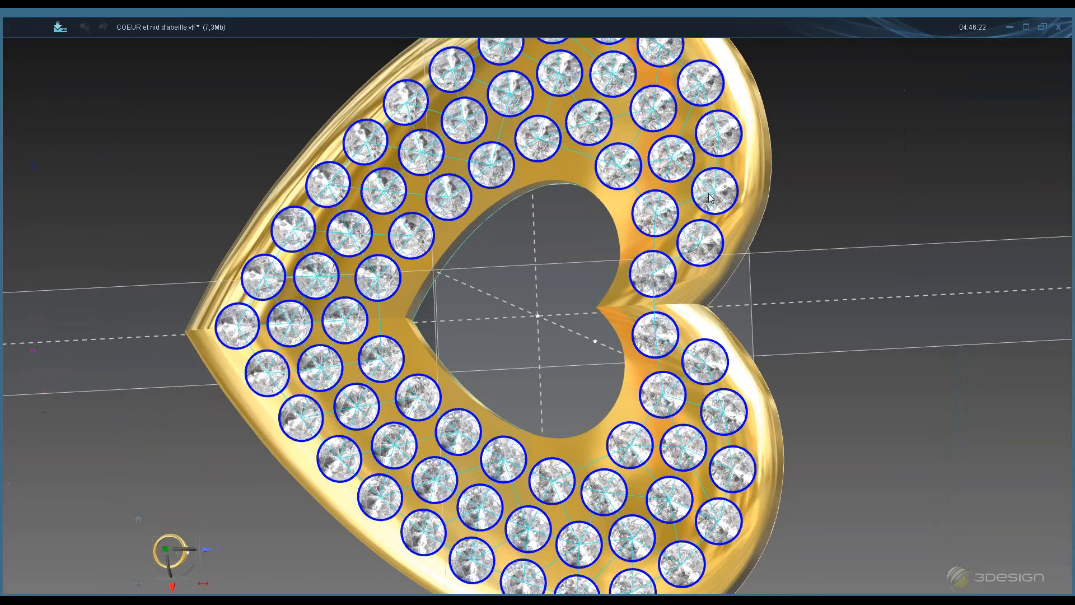
- Switch to the honeycomb's cell and depth settings and hide the Perçage multiple element
{"action": "double_click", "coordinate": [183, 356]}
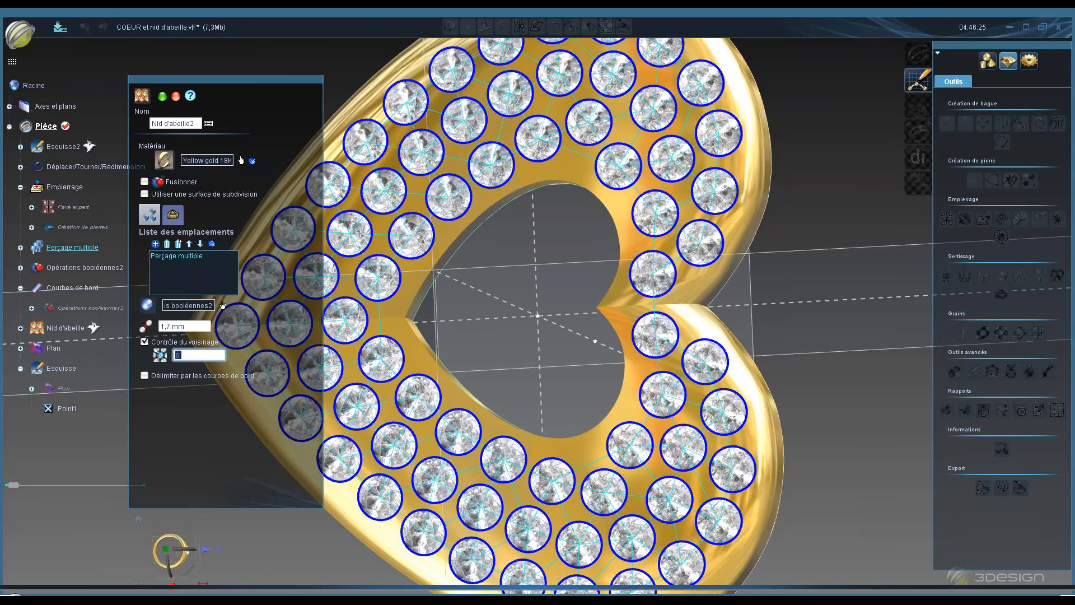
{"action": "mouse_move", "coordinate": [242, 85]}
{"action": "left_mouse_down"}
{"action": "mouse_move", "coordinate": [215, 95]}
{"action": "mouse_move", "coordinate": [234, 95]}
{"action": "left_mouse_up"}
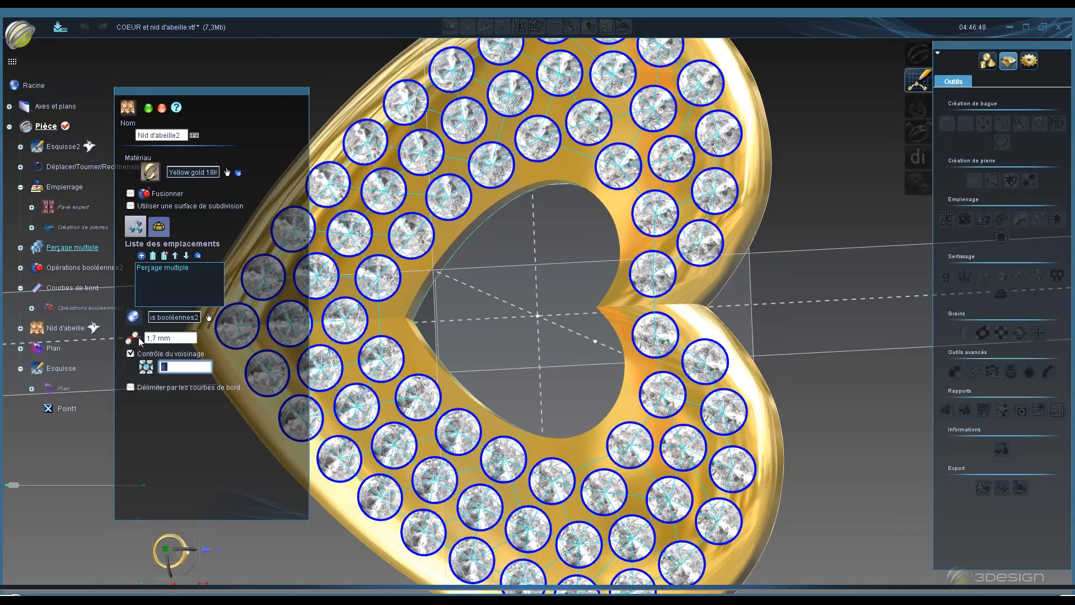
{"action": "left_click", "coordinate": [162, 229]}
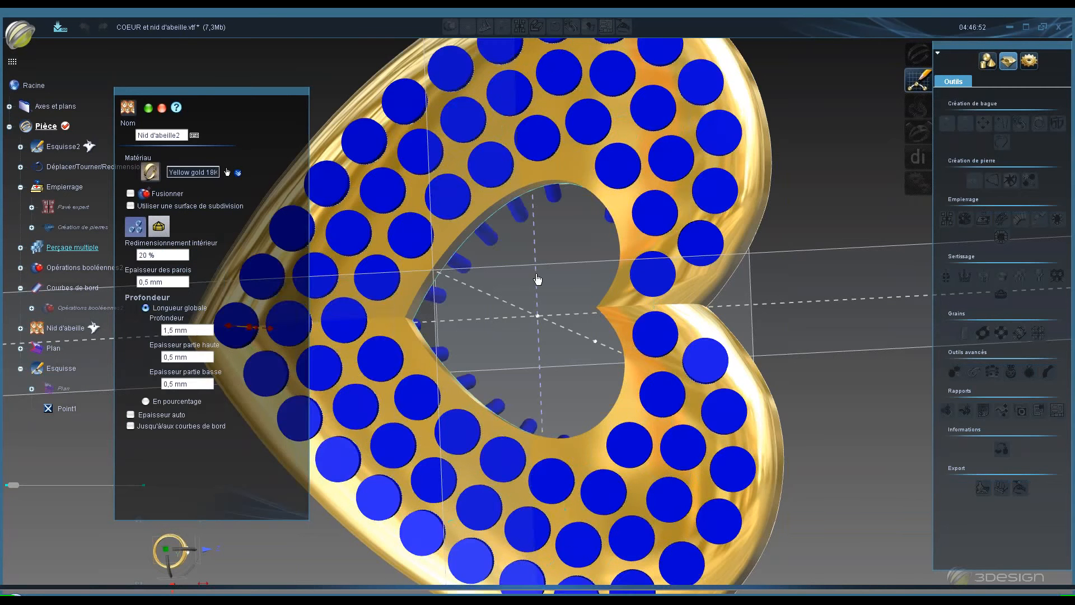
{"action": "scroll", "coordinate": [535, 276], "scroll_direction": "down", "scroll_amount": 5}
{"action": "middle_click_drag", "start_coordinate": [577, 372], "coordinate": [474, 137]}
{"action": "scroll", "coordinate": [463, 192], "scroll_direction": "up", "scroll_amount": 4}
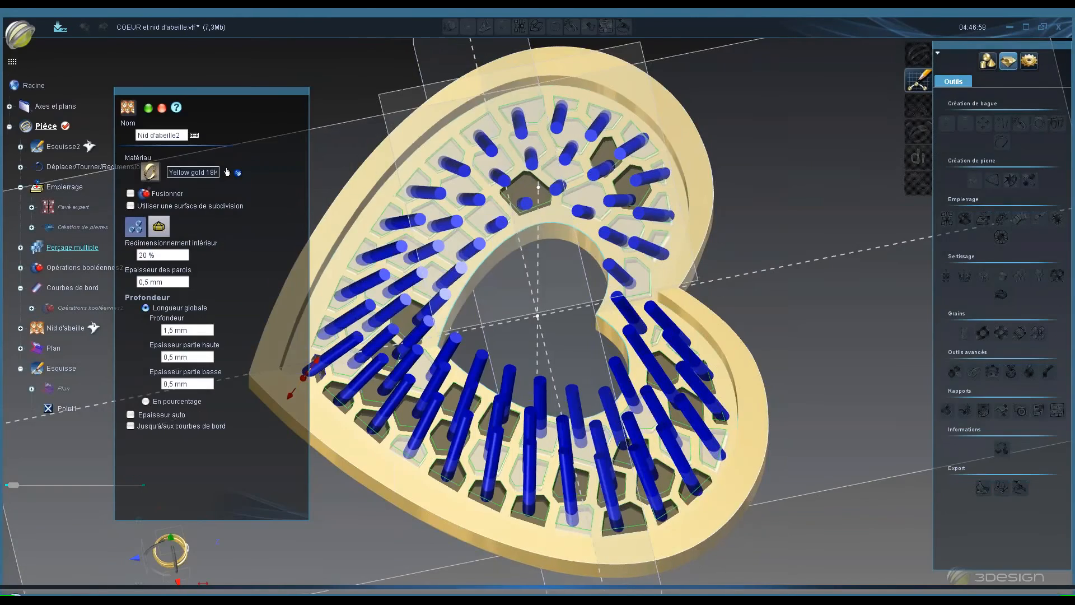
{"action": "right_click", "coordinate": [66, 248]}
{"action": "left_click", "coordinate": [100, 281]}
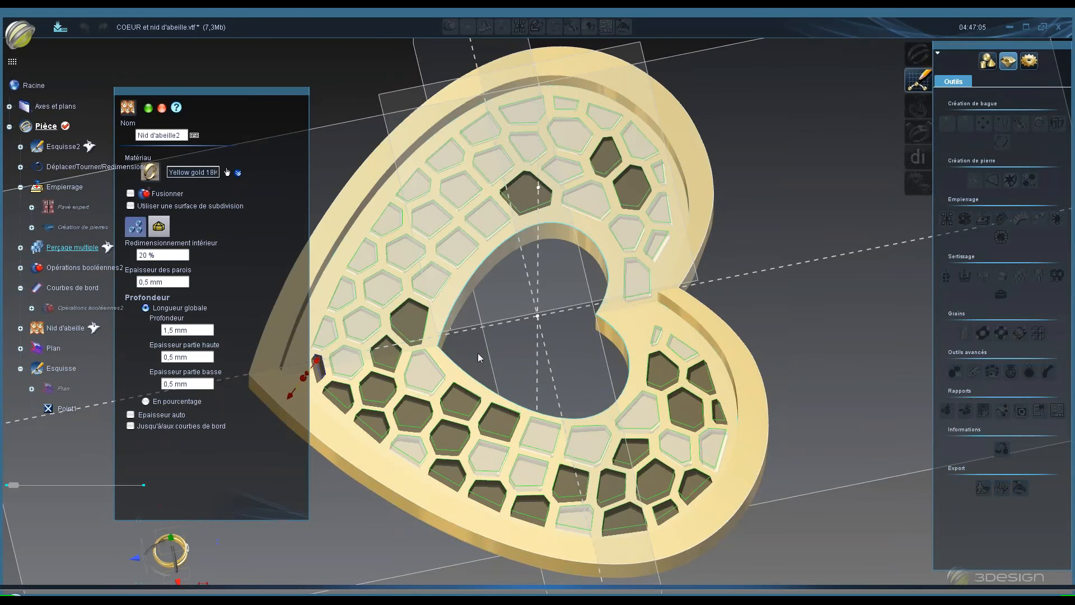
- Limit the honeycomb to the Courbes de bord edge curves and set its depth mode to percentage
{"action": "middle_click_drag", "start_coordinate": [478, 353], "coordinate": [474, 381]}
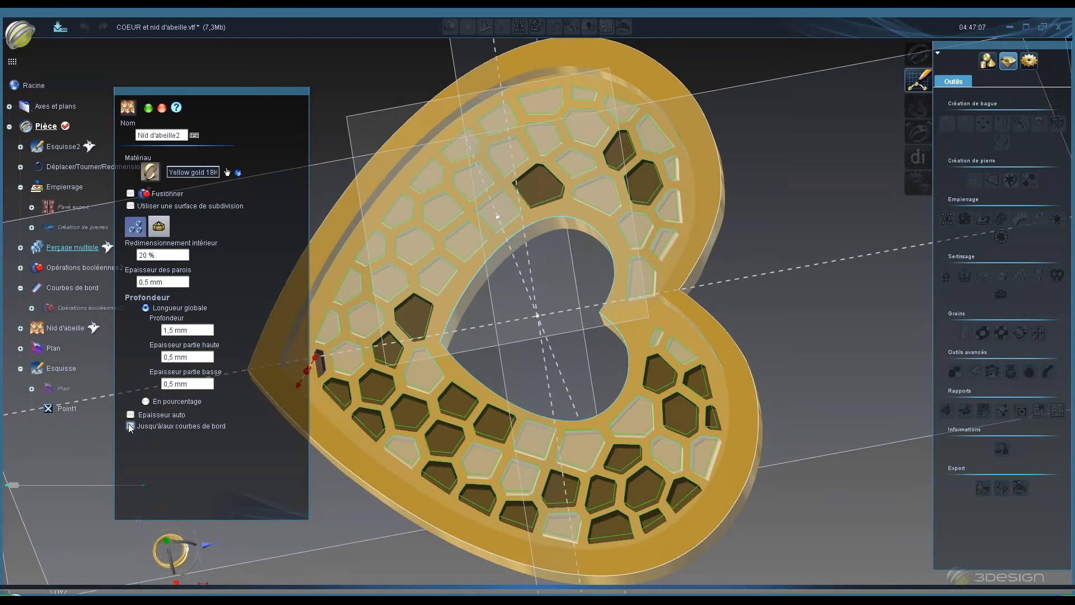
{"action": "left_click", "coordinate": [130, 426]}
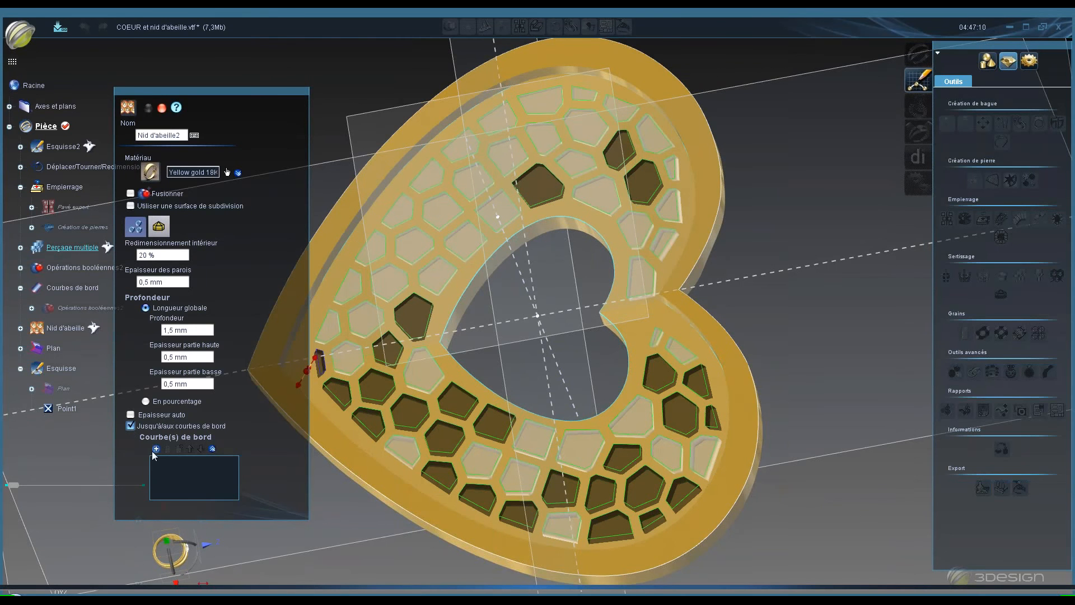
{"action": "left_click", "coordinate": [55, 287]}
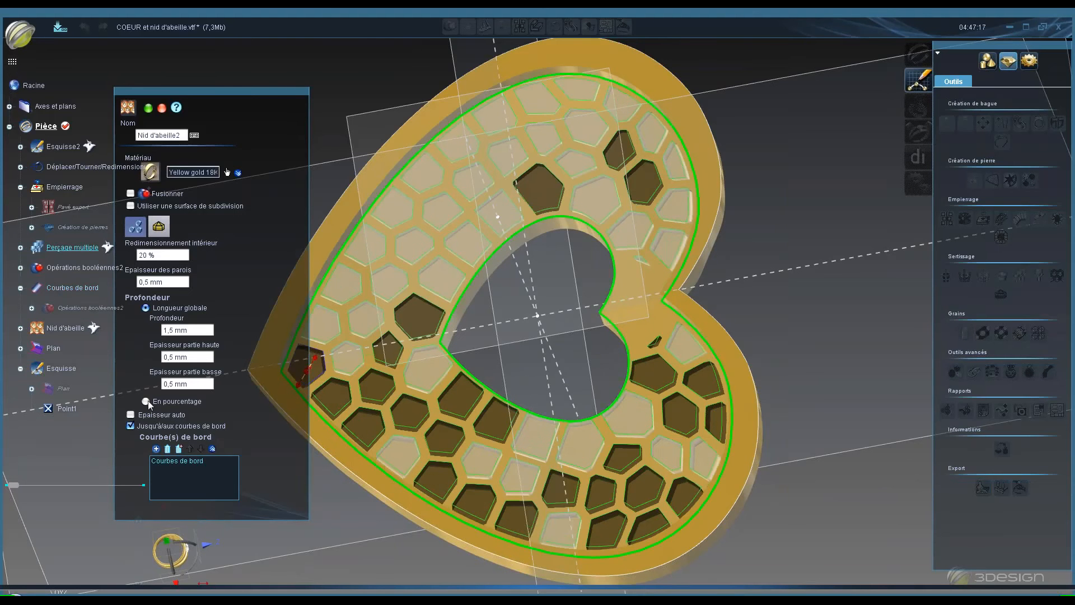
{"action": "left_click", "coordinate": [147, 401]}
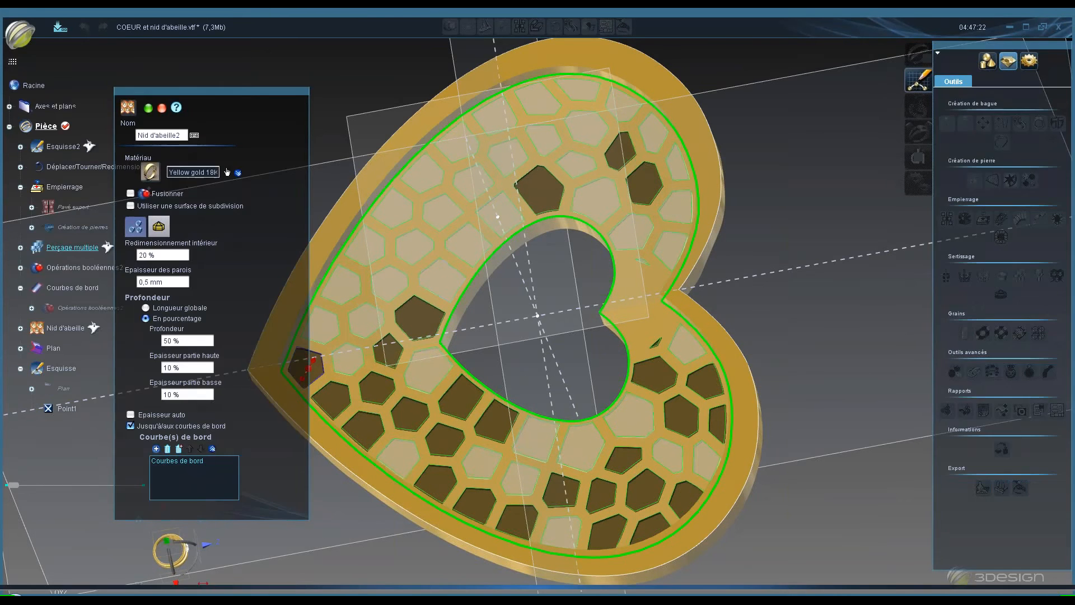
- Orbit around the heart to inspect the honeycomb preview against the stones
{"action": "scroll", "coordinate": [603, 464], "scroll_direction": "down", "scroll_amount": 5}
{"action": "middle_click_drag", "start_coordinate": [603, 464], "coordinate": [506, 456]}
{"action": "scroll", "coordinate": [463, 348], "scroll_direction": "up", "scroll_amount": 3}
{"action": "middle_click_drag", "start_coordinate": [590, 283], "coordinate": [597, 305]}
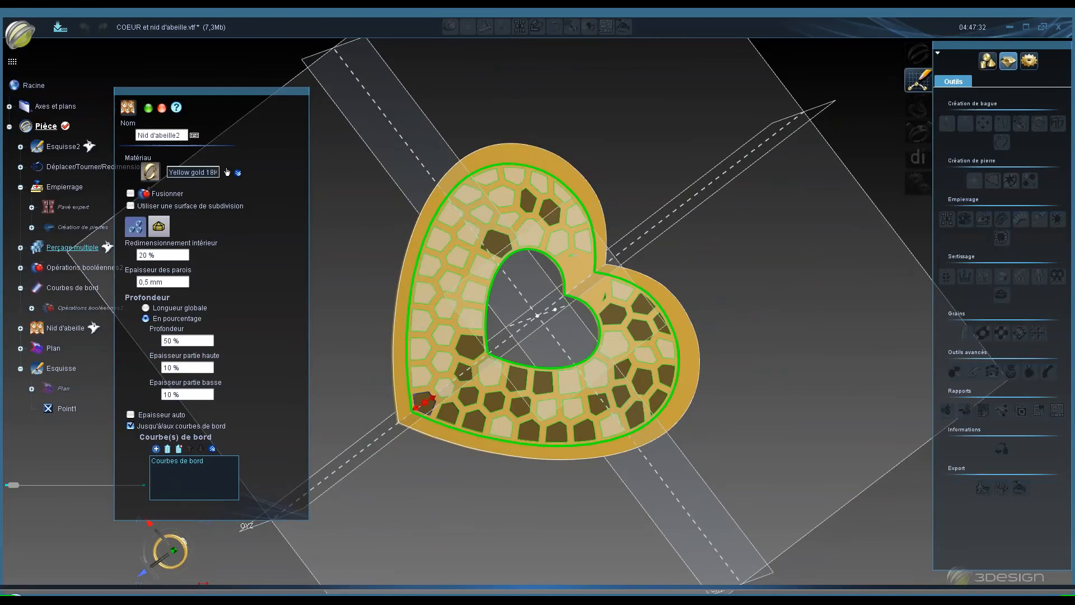
{"action": "middle_click_drag", "start_coordinate": [598, 305], "coordinate": [578, 280]}
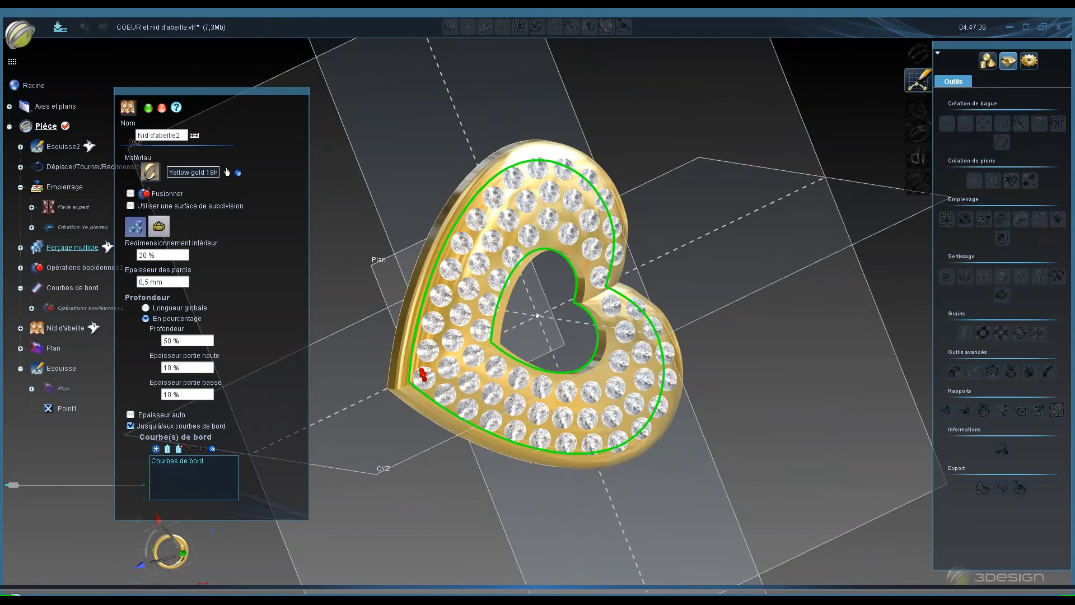
{"action": "middle_click", "coordinate": [572, 306]}
{"action": "middle_click", "coordinate": [552, 263]}
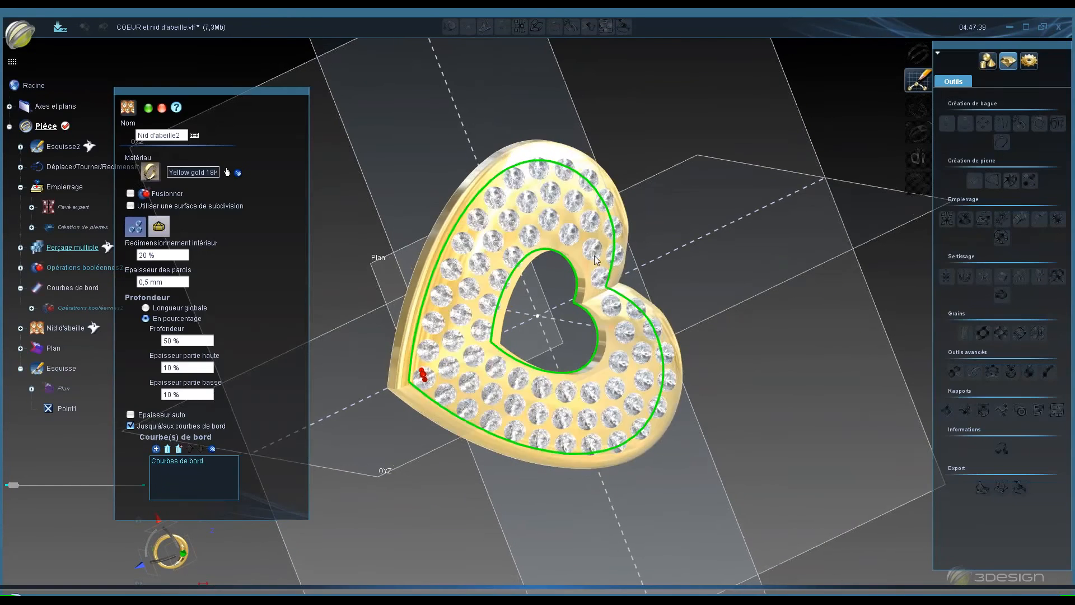
{"action": "middle_click_drag", "start_coordinate": [593, 256], "coordinate": [559, 398]}
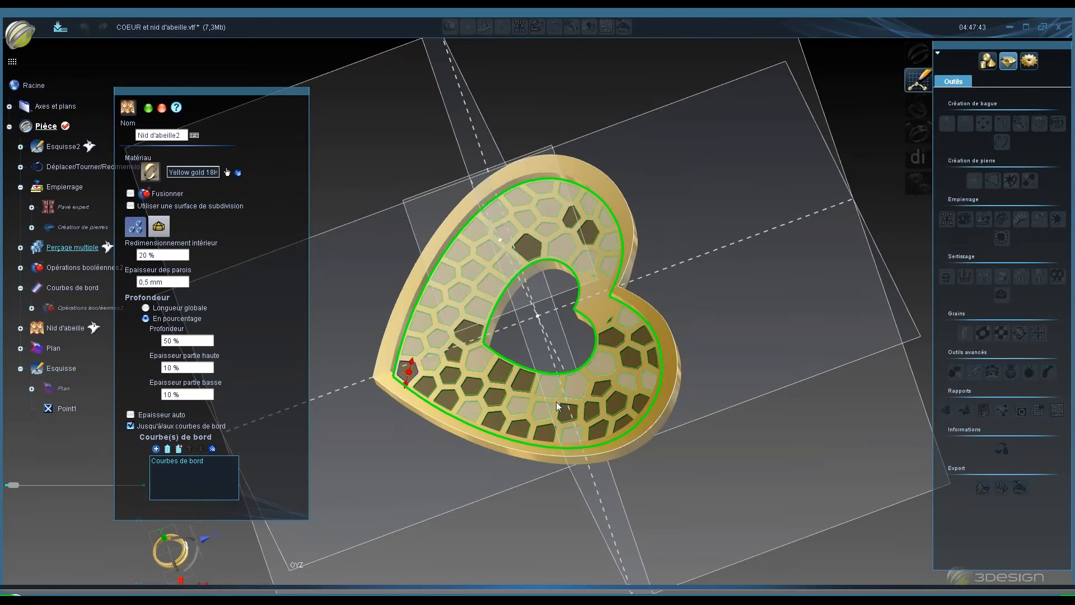
{"action": "middle_click", "coordinate": [556, 402]}
- Validate the honeycomb and show the Nid d'abeille element again
{"action": "left_click", "coordinate": [149, 108]}
{"action": "right_click", "coordinate": [84, 328]}
{"action": "left_click", "coordinate": [119, 367]}
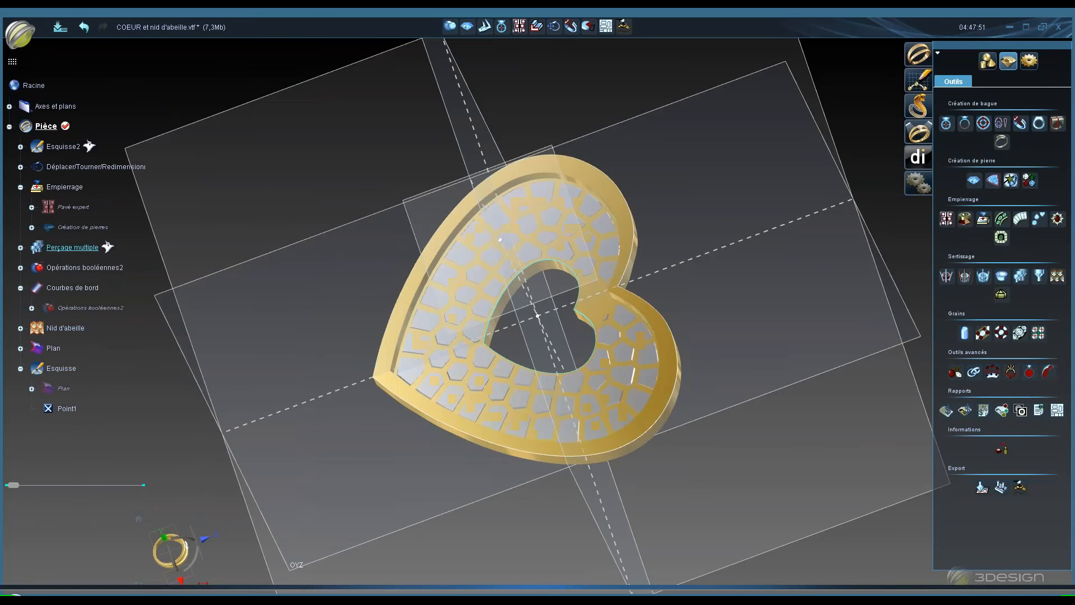
- Select the Nid d'abeille element and orbit around the heart to inspect the honeycomb
{"action": "left_click", "coordinate": [88, 338]}
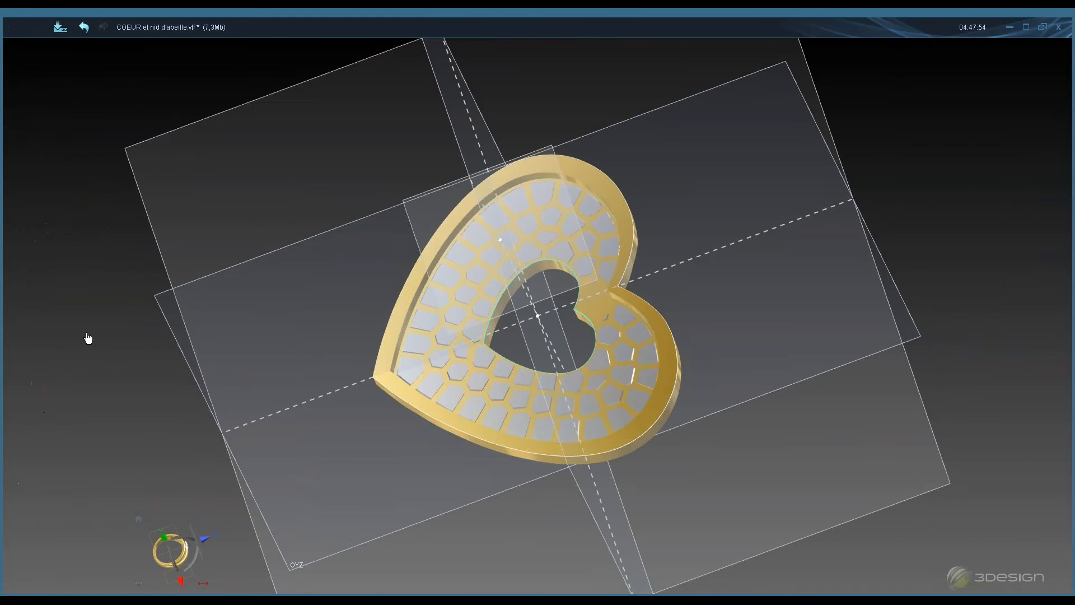
{"action": "left_click", "coordinate": [20, 368]}
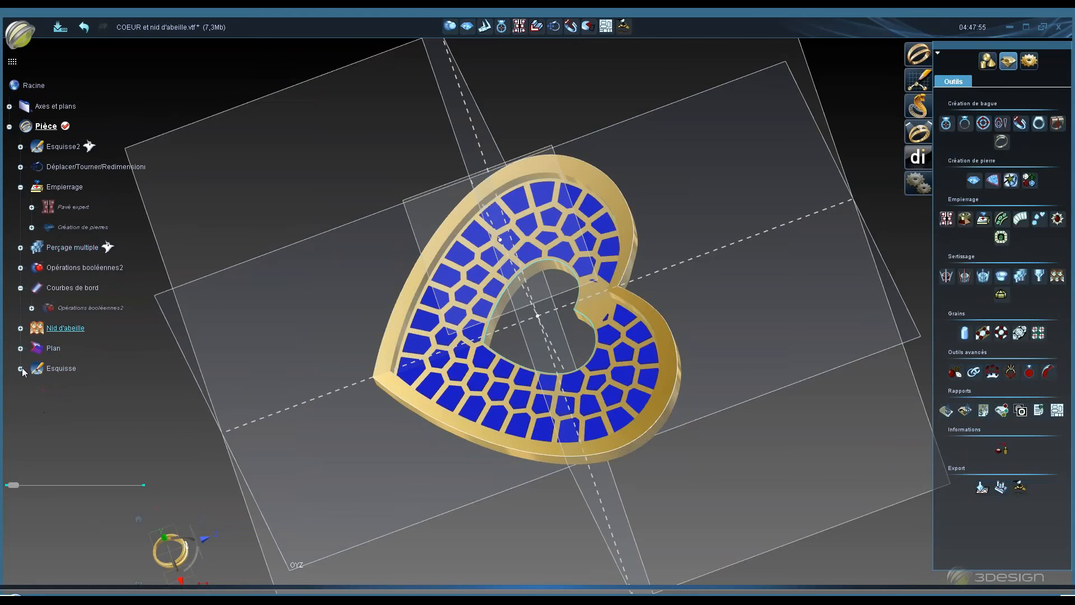
{"action": "key", "text": "space"}
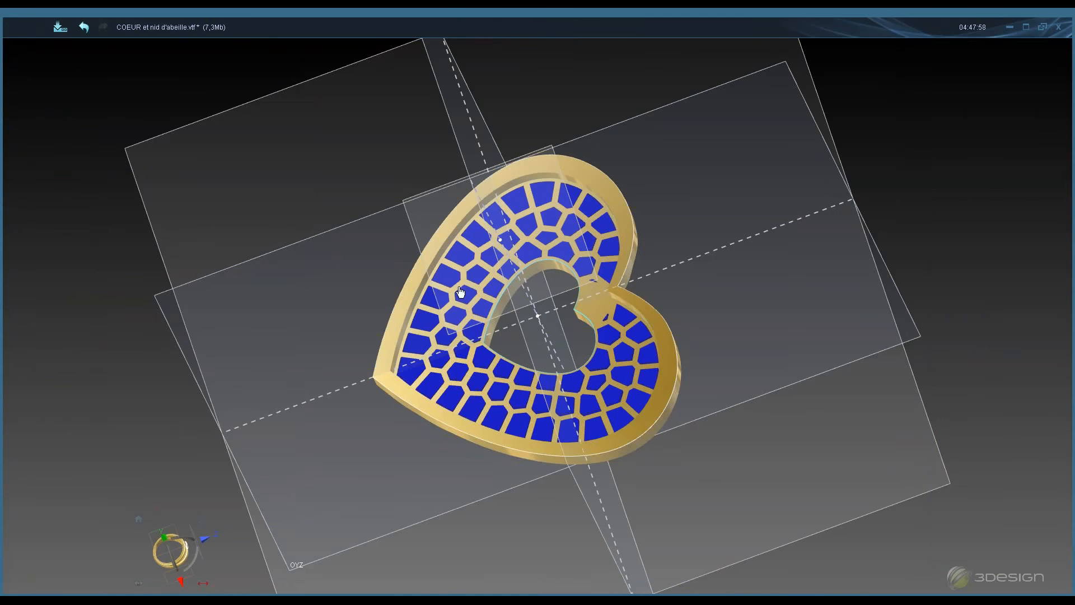
{"action": "key", "text": "space"}
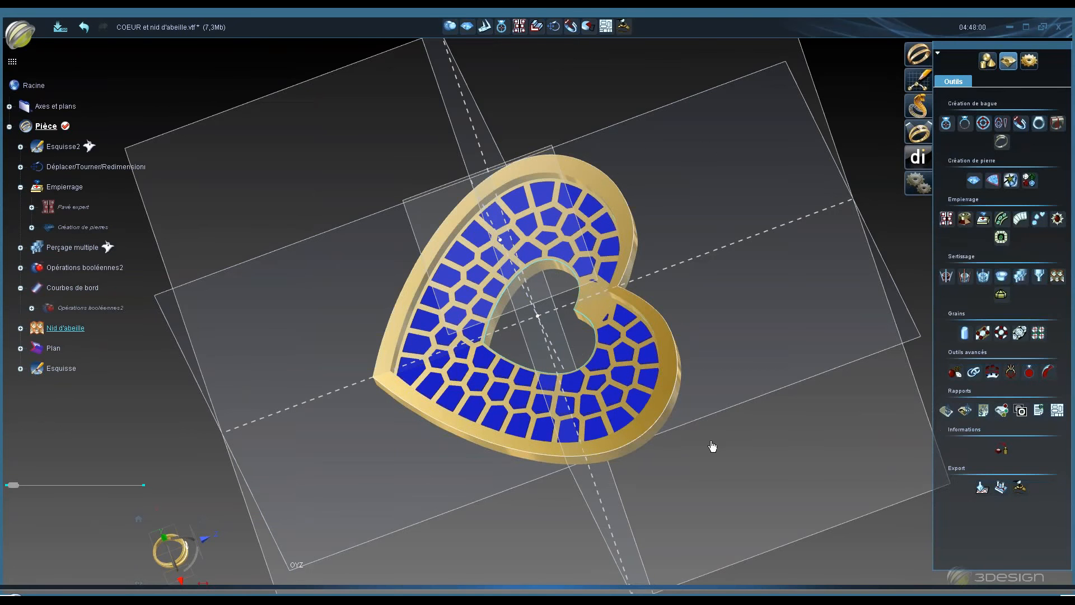
{"action": "middle_click_drag", "start_coordinate": [713, 446], "coordinate": [817, 365]}
{"action": "key", "text": "space"}
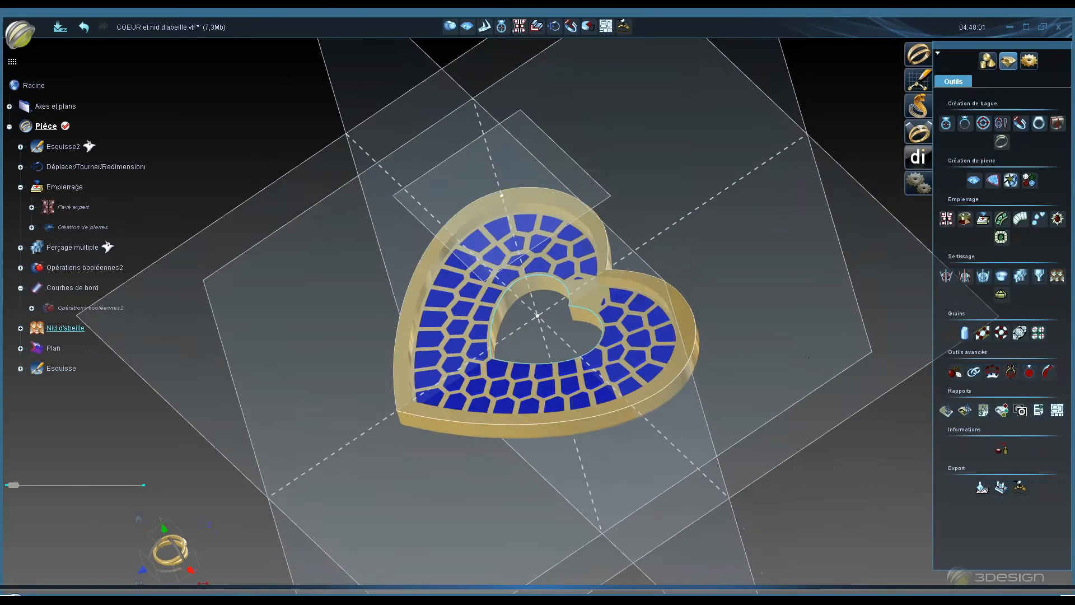
{"action": "key", "text": "space"}
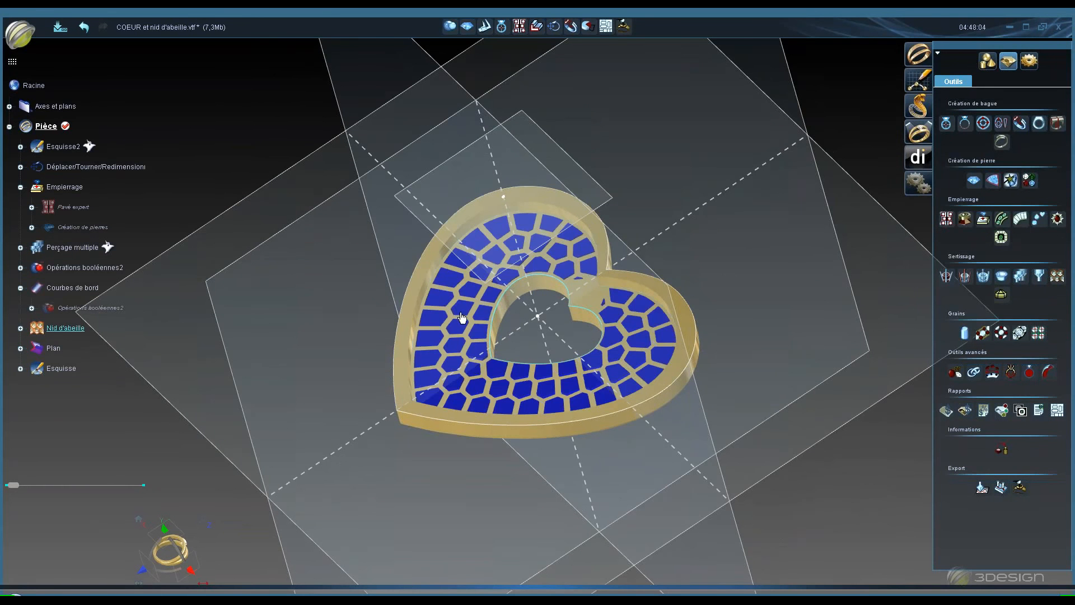
- Open the honeycomb in the Modelage module, importing it as a function with support solid and support curve
{"action": "left_click", "coordinate": [918, 112]}
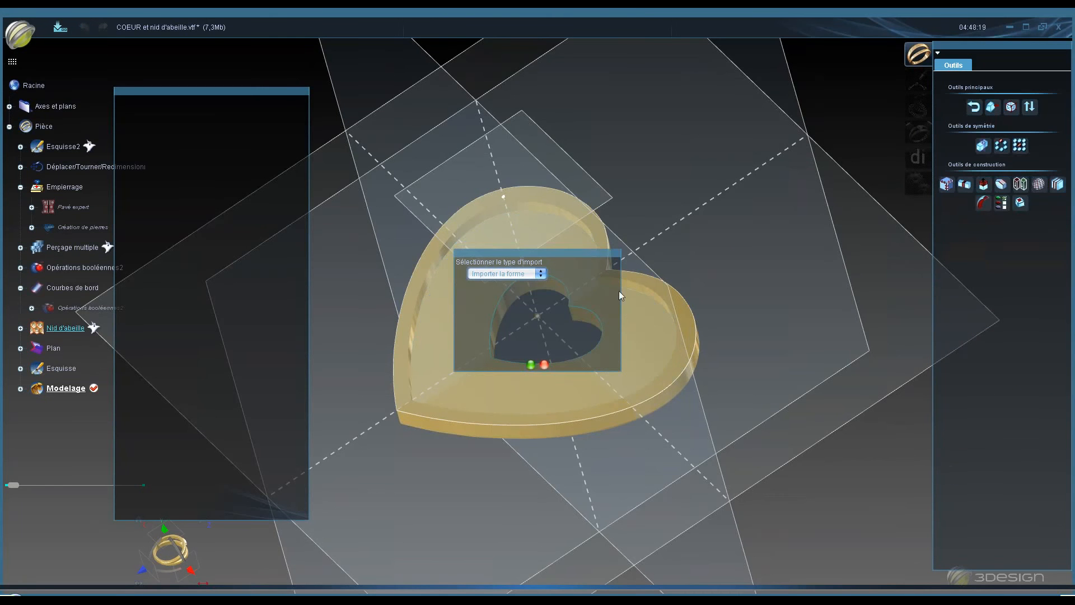
{"action": "left_click_drag", "start_coordinate": [586, 250], "coordinate": [792, 200]}
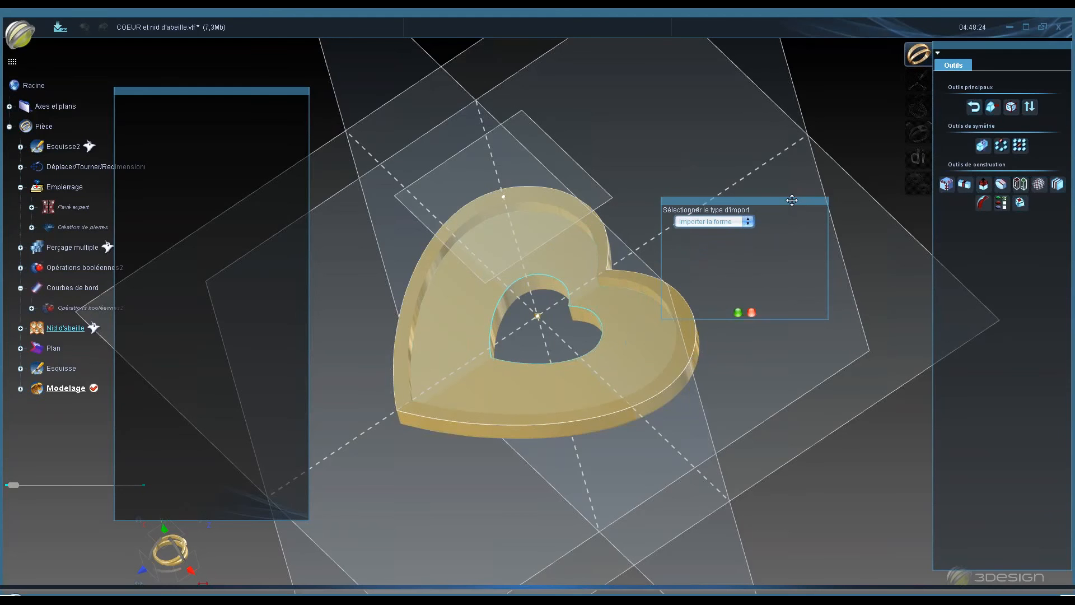
{"action": "left_click", "coordinate": [749, 223]}
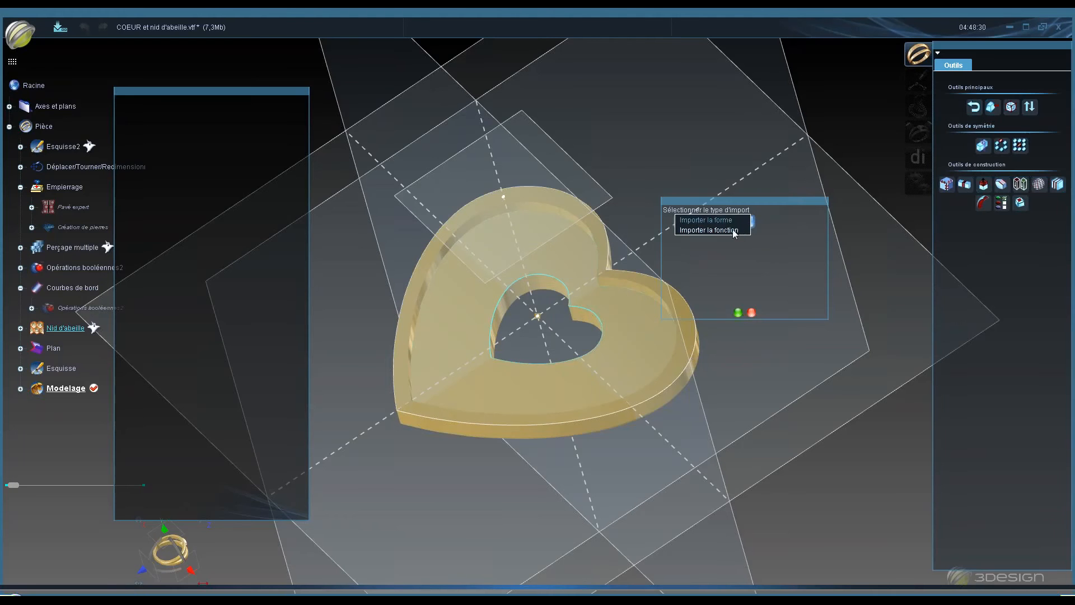
{"action": "left_click", "coordinate": [734, 230]}
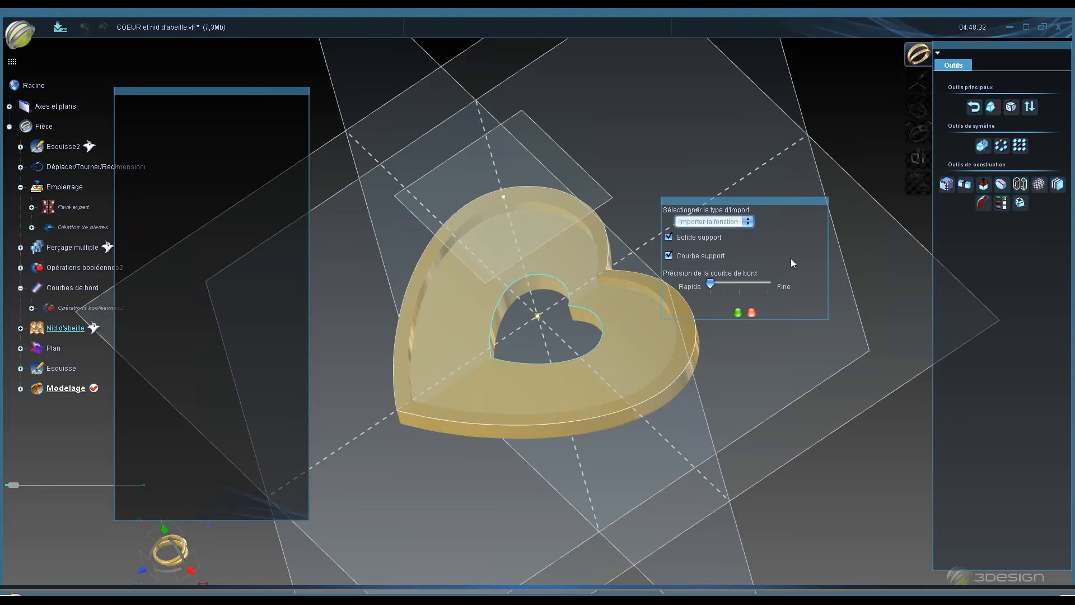
{"action": "left_click_drag", "start_coordinate": [796, 202], "coordinate": [839, 194]}
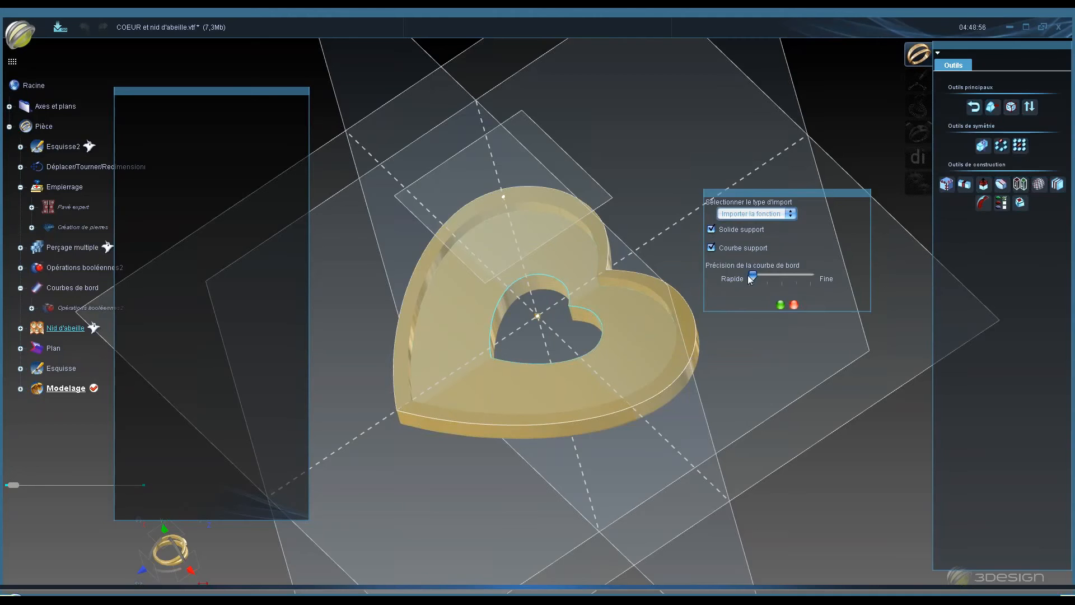
{"action": "left_click", "coordinate": [781, 305]}
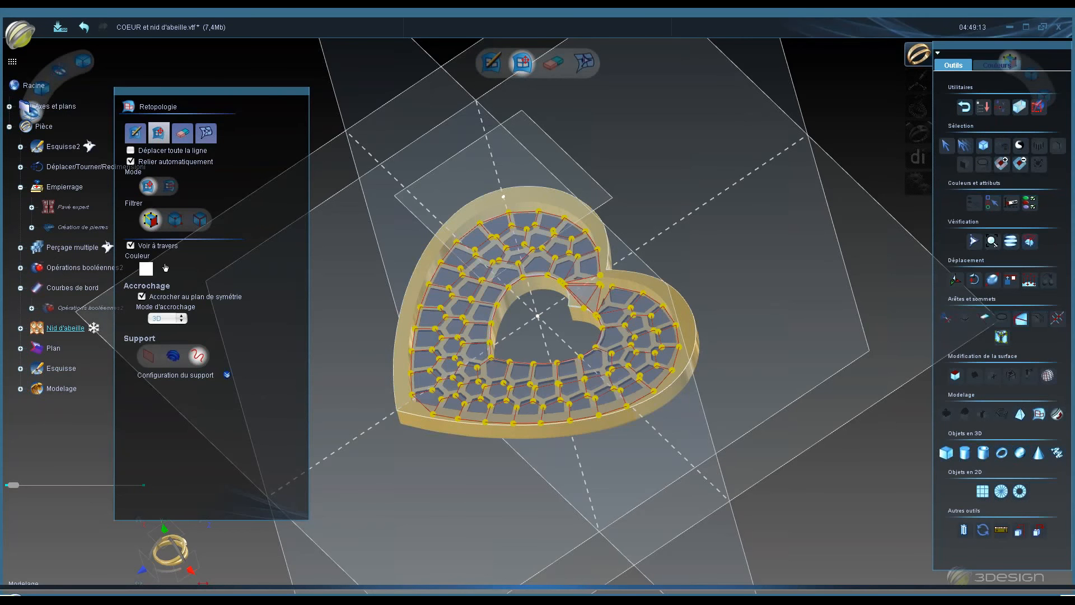
- Open the help page for the Déplacer move tool and close it again
{"action": "scroll", "coordinate": [556, 275], "scroll_direction": "up", "scroll_amount": 2}
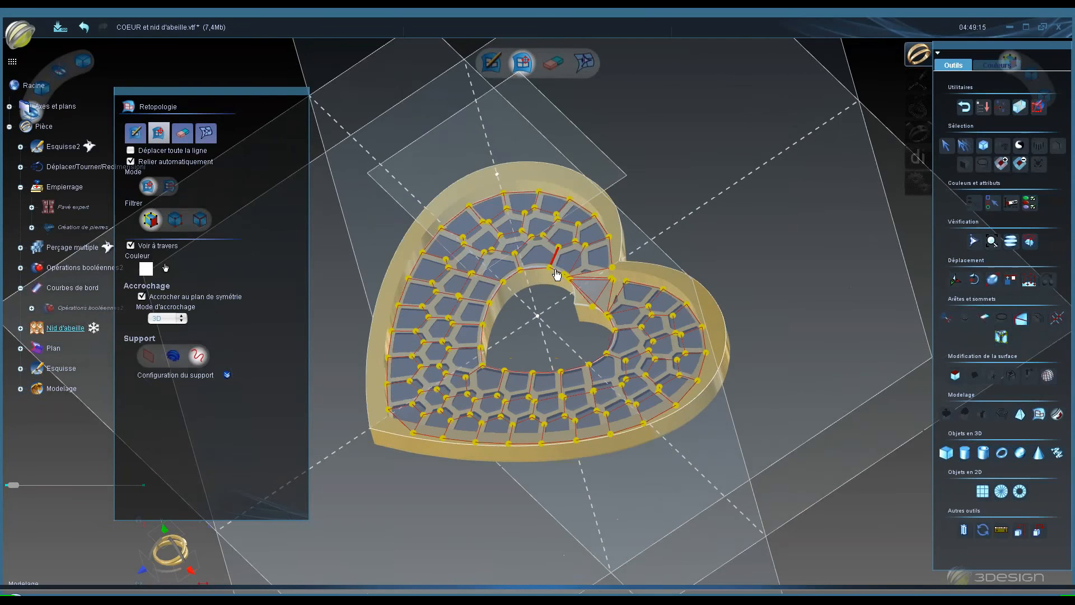
{"action": "scroll", "coordinate": [556, 275], "scroll_direction": "up", "scroll_amount": 2}
{"action": "middle_click_drag", "start_coordinate": [500, 266], "coordinate": [543, 386]}
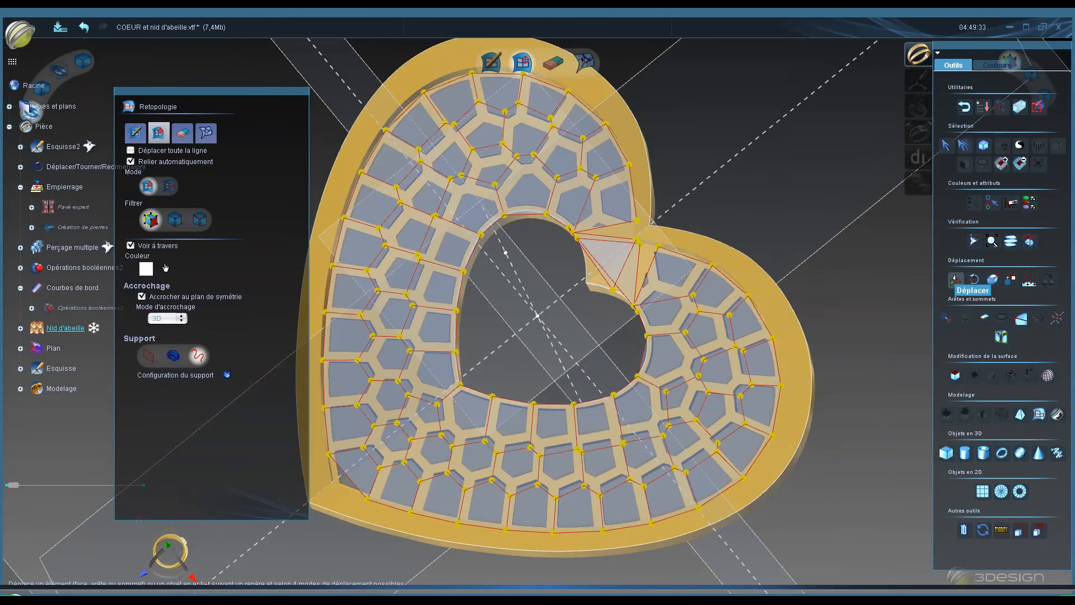
{"action": "key", "text": "F1"}
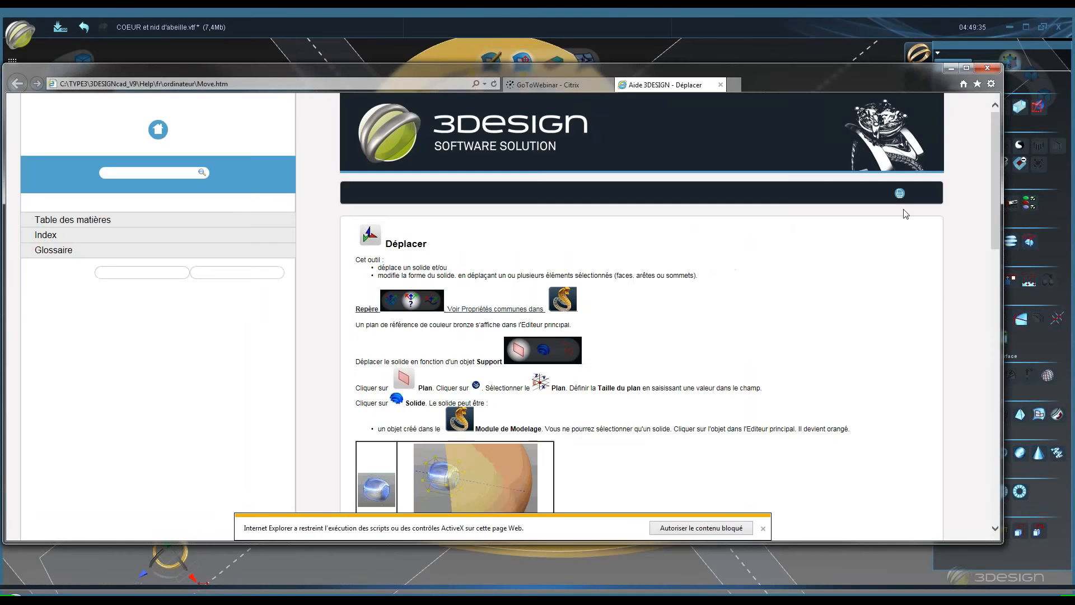
{"action": "left_click", "coordinate": [924, 55]}
{"action": "left_click", "coordinate": [952, 69]}
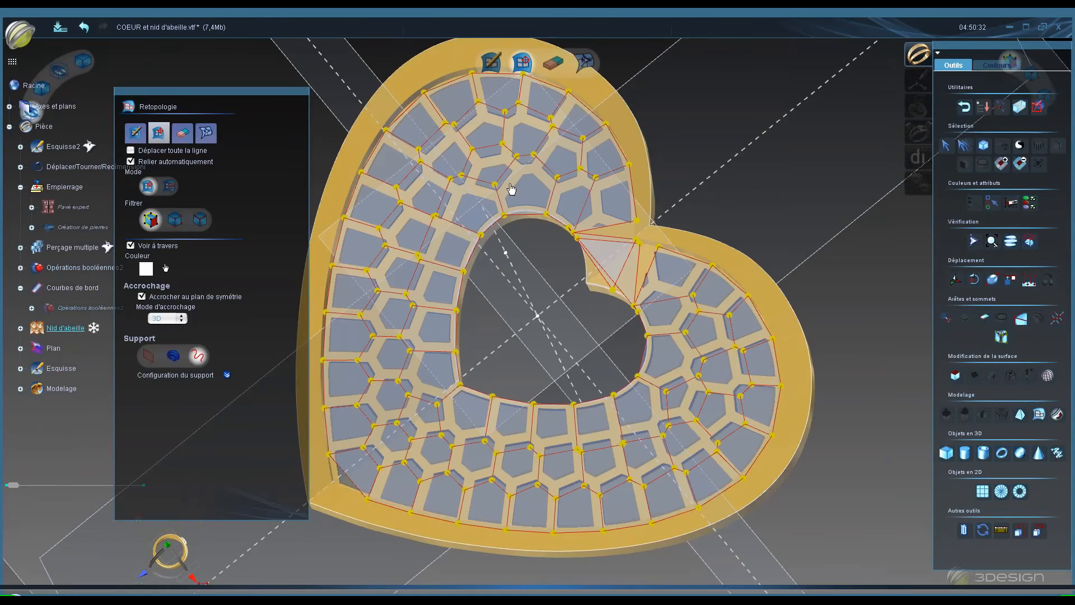
- Set the retopology support to curves, using the Courbes de bord edge curves
{"action": "scroll", "coordinate": [645, 160], "scroll_direction": "down", "scroll_amount": 3}
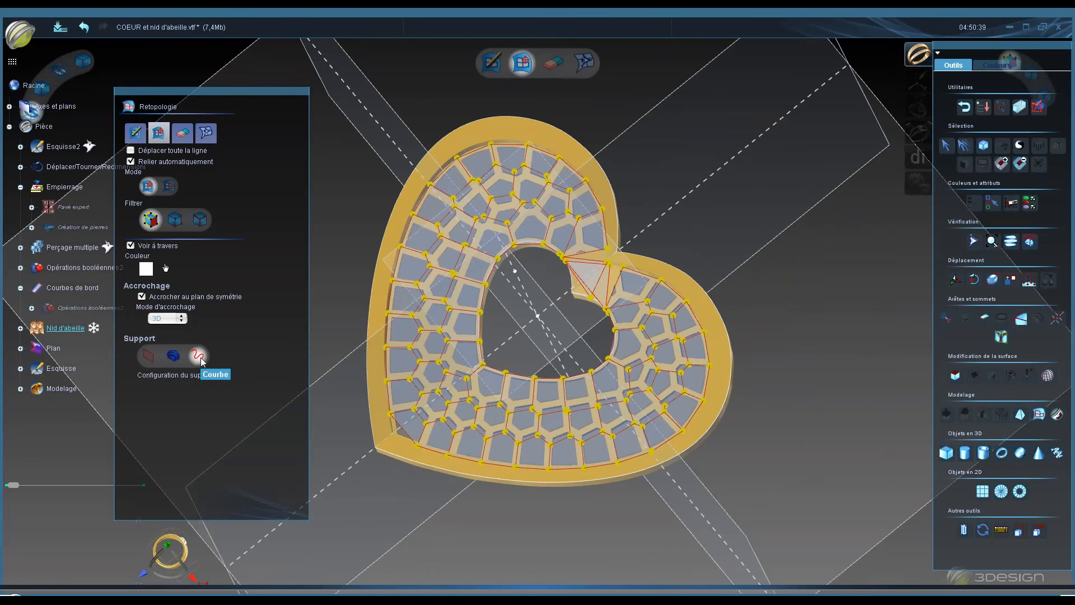
{"action": "left_click", "coordinate": [174, 358]}
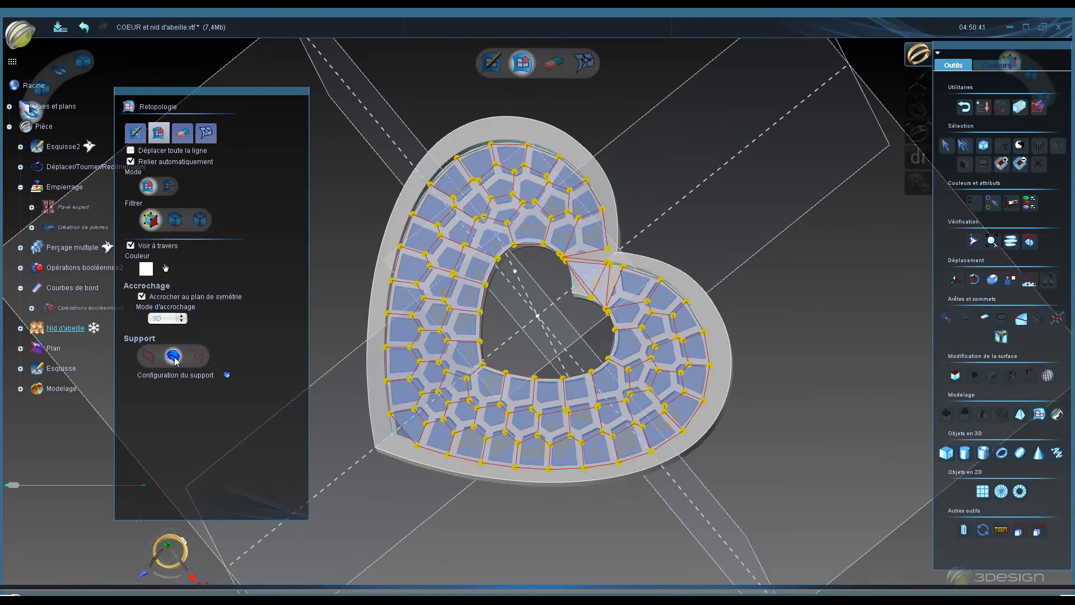
{"action": "left_click", "coordinate": [227, 375]}
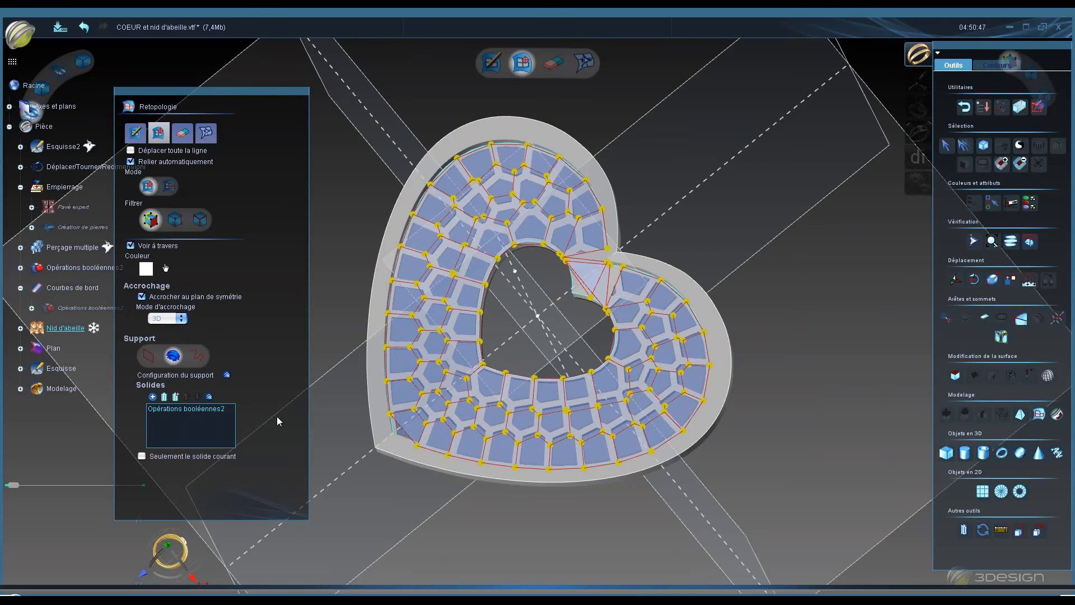
{"action": "left_click", "coordinate": [198, 357]}
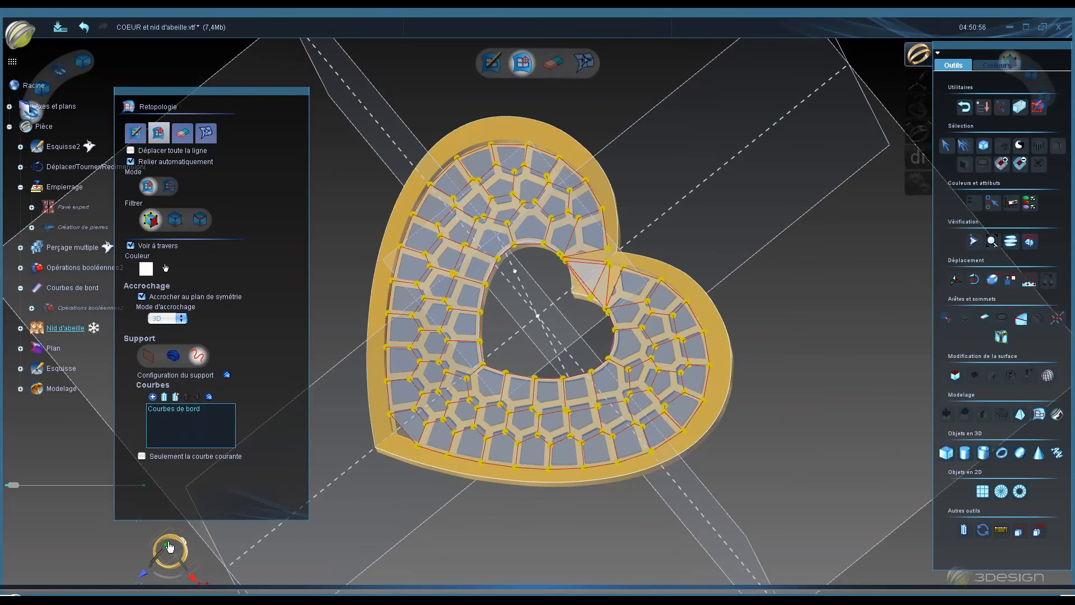
- Switch to a top view, zoom in on the heart's top notch and select the triangular patch there
{"action": "left_click_drag", "start_coordinate": [170, 544], "coordinate": [182, 545]}
{"action": "key", "text": "space"}
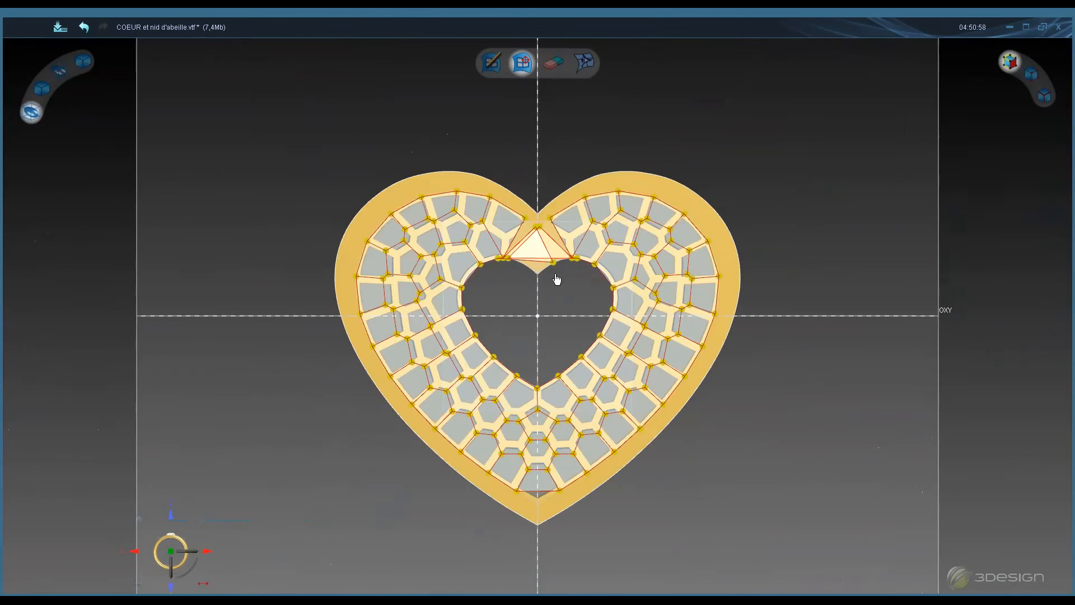
{"action": "scroll", "coordinate": [542, 267], "scroll_direction": "up", "scroll_amount": 2}
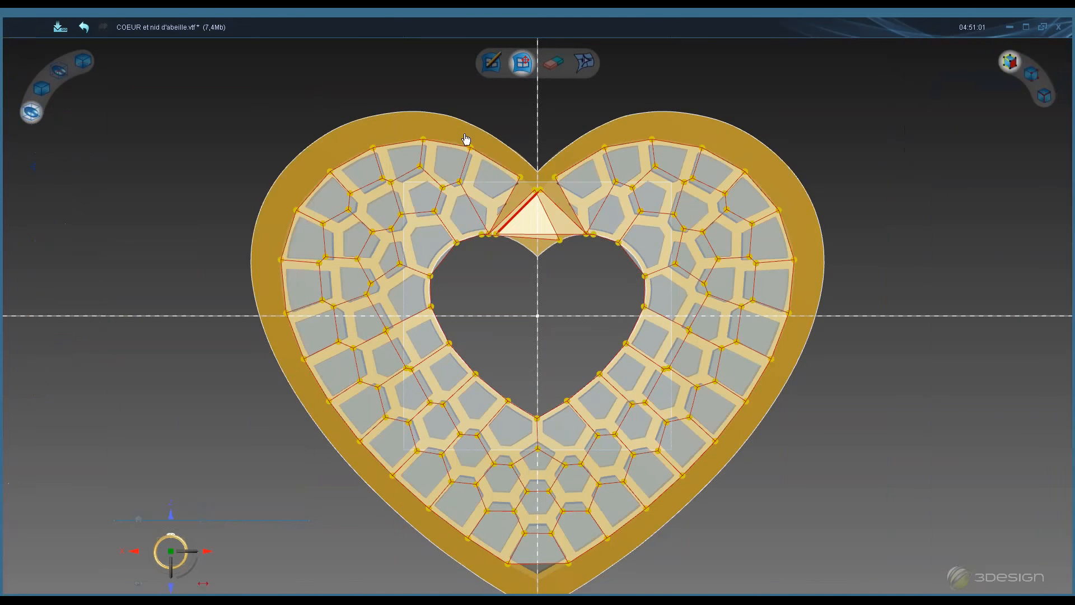
{"action": "left_click_drag", "start_coordinate": [448, 97], "coordinate": [627, 266]}
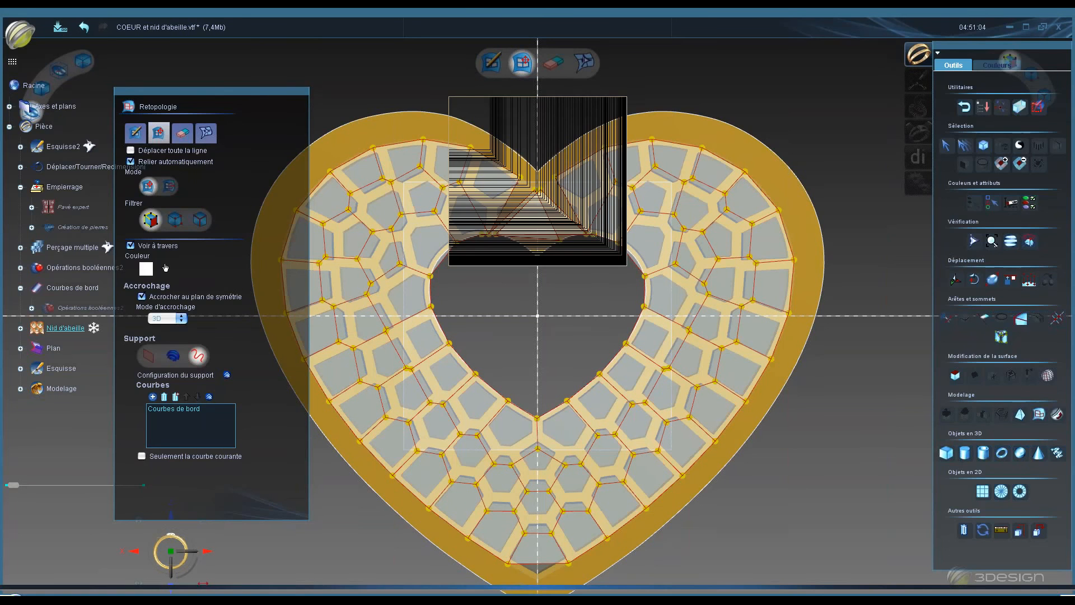
{"action": "middle_click_drag", "start_coordinate": [548, 213], "coordinate": [547, 229]}
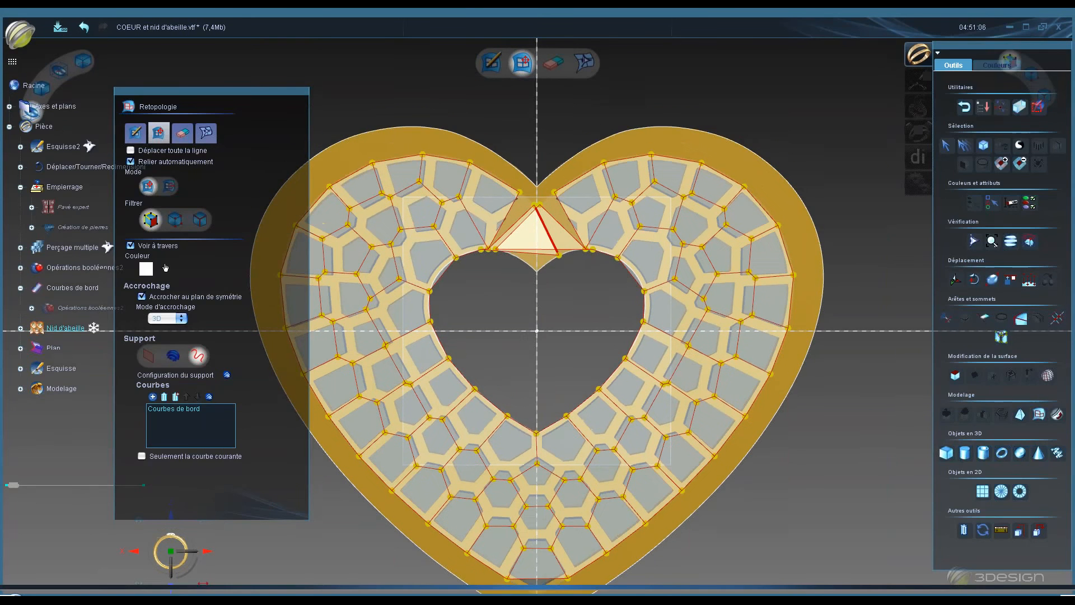
{"action": "scroll", "coordinate": [533, 422], "scroll_direction": "up", "scroll_amount": 4}
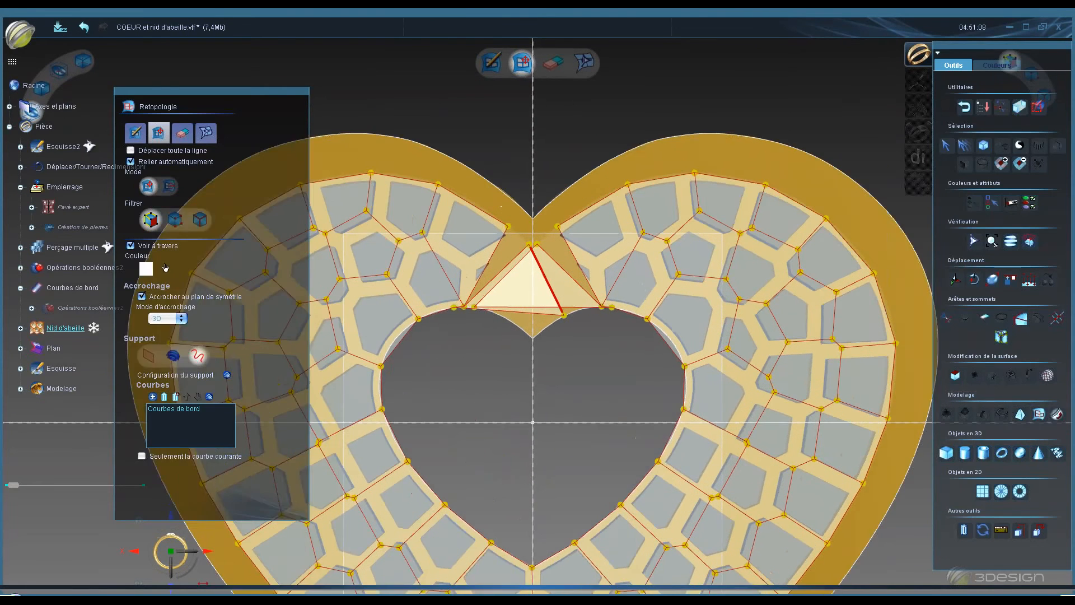
{"action": "scroll", "coordinate": [536, 313], "scroll_direction": "up", "scroll_amount": 4}
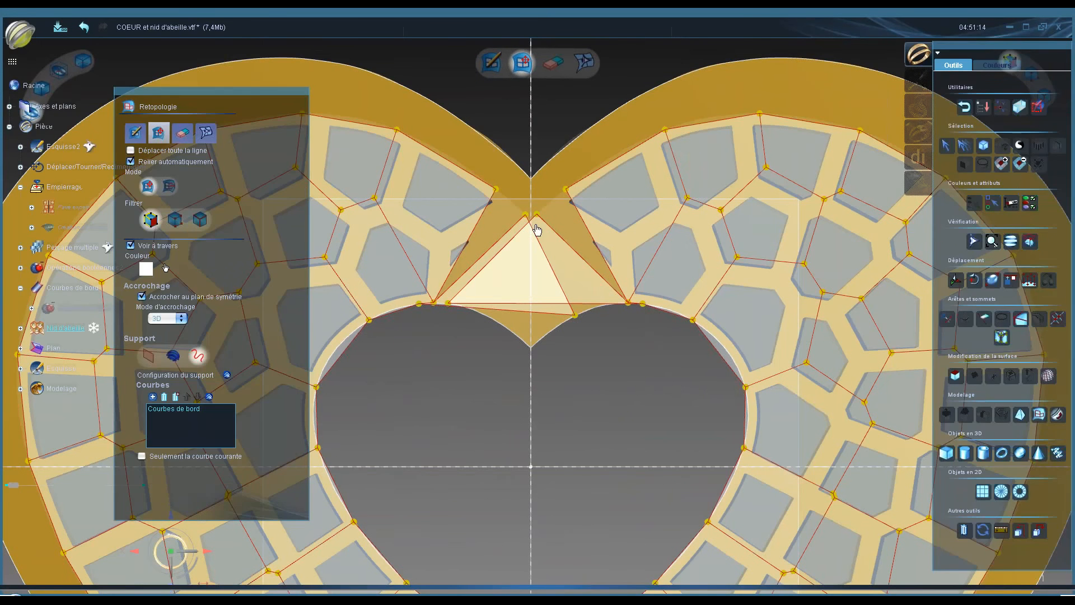
- Drag the notch vertices along the inner edge curve, splitting the triangular patch into two faces
{"action": "left_click_drag", "start_coordinate": [525, 214], "coordinate": [520, 215]}
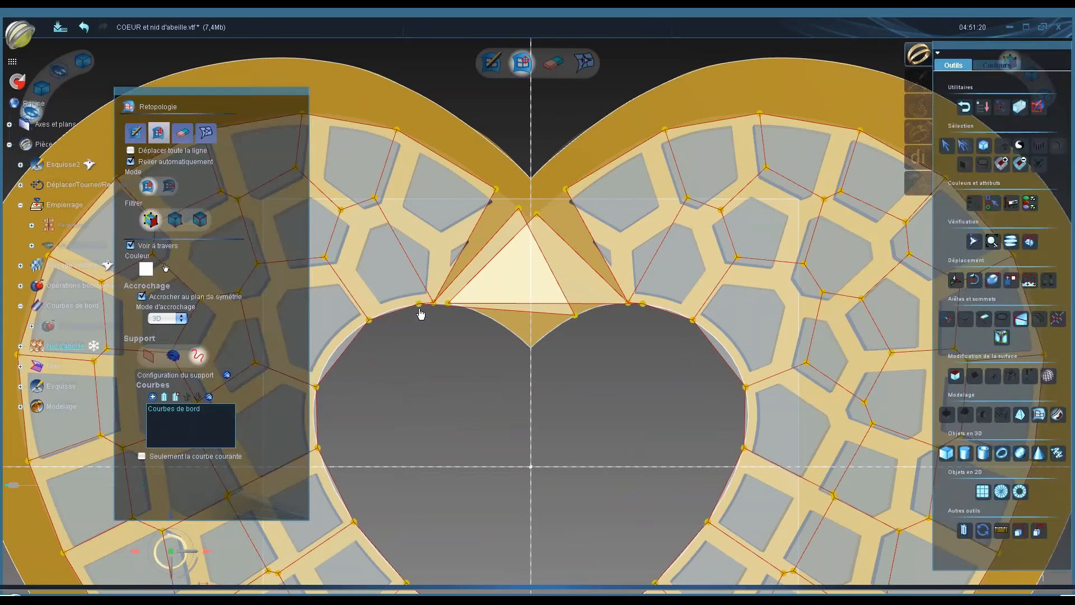
{"action": "mouse_move", "coordinate": [421, 311]}
{"action": "left_mouse_down"}
{"action": "mouse_move", "coordinate": [436, 319]}
{"action": "mouse_move", "coordinate": [432, 329]}
{"action": "mouse_move", "coordinate": [406, 326]}
{"action": "left_mouse_up"}
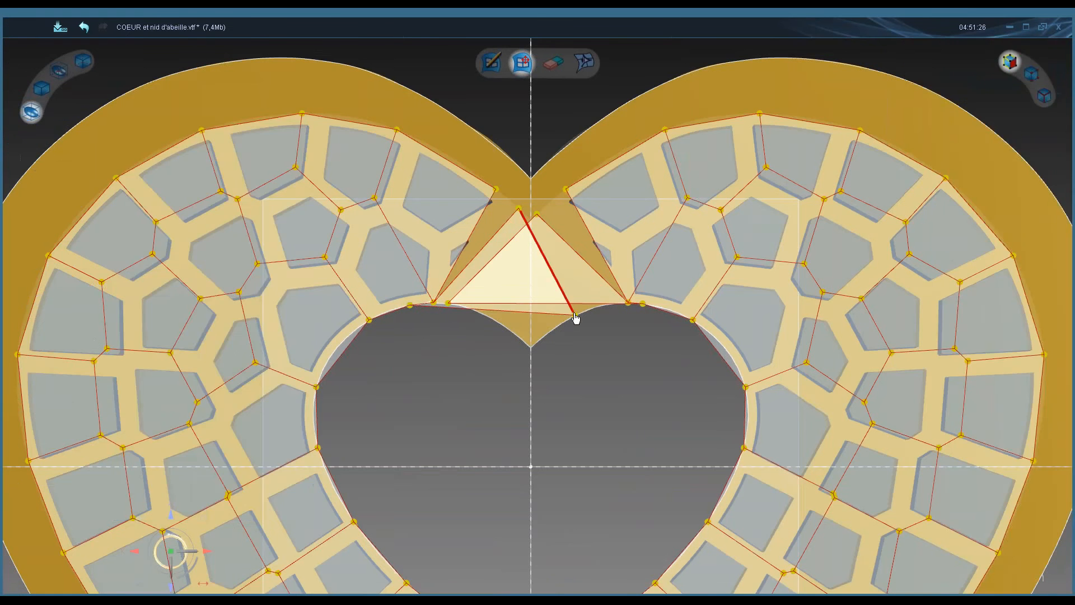
{"action": "left_click_drag", "start_coordinate": [576, 317], "coordinate": [501, 324]}
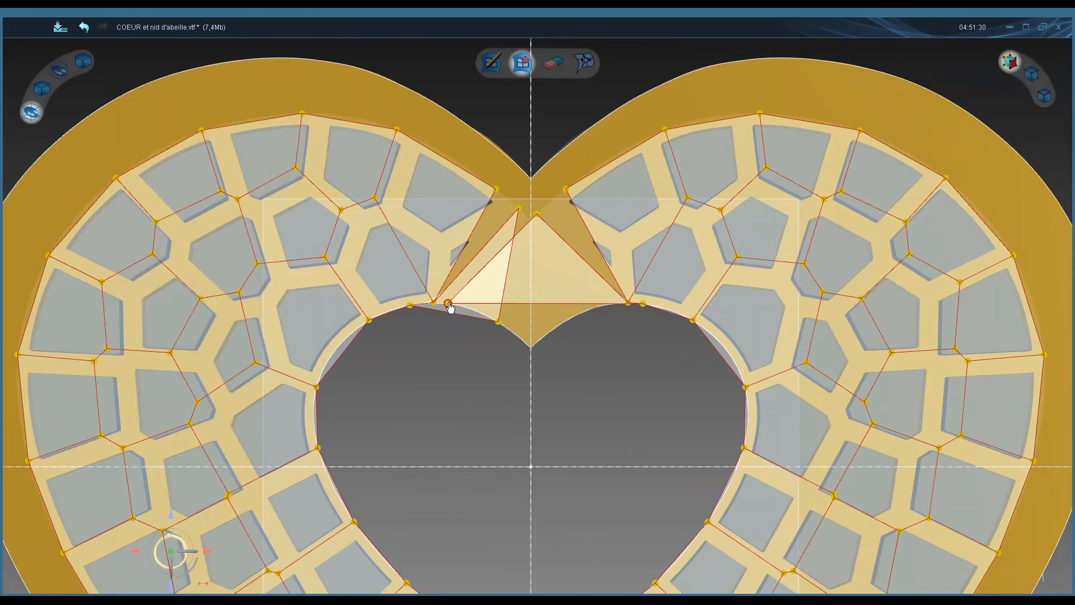
{"action": "left_click_drag", "start_coordinate": [447, 305], "coordinate": [550, 330]}
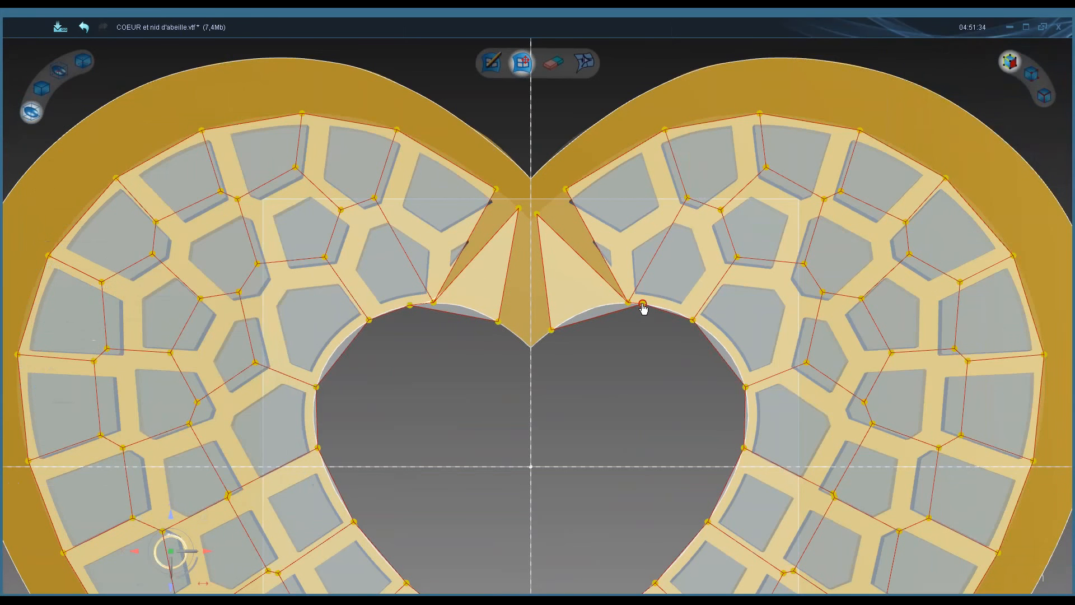
- Reposition the vertices at both ends of the notch onto the inner edge curve
{"action": "left_click", "coordinate": [658, 308]}
{"action": "left_click_drag", "start_coordinate": [656, 308], "coordinate": [628, 304]}
{"action": "left_click", "coordinate": [628, 303]}
{"action": "left_click", "coordinate": [628, 305]}
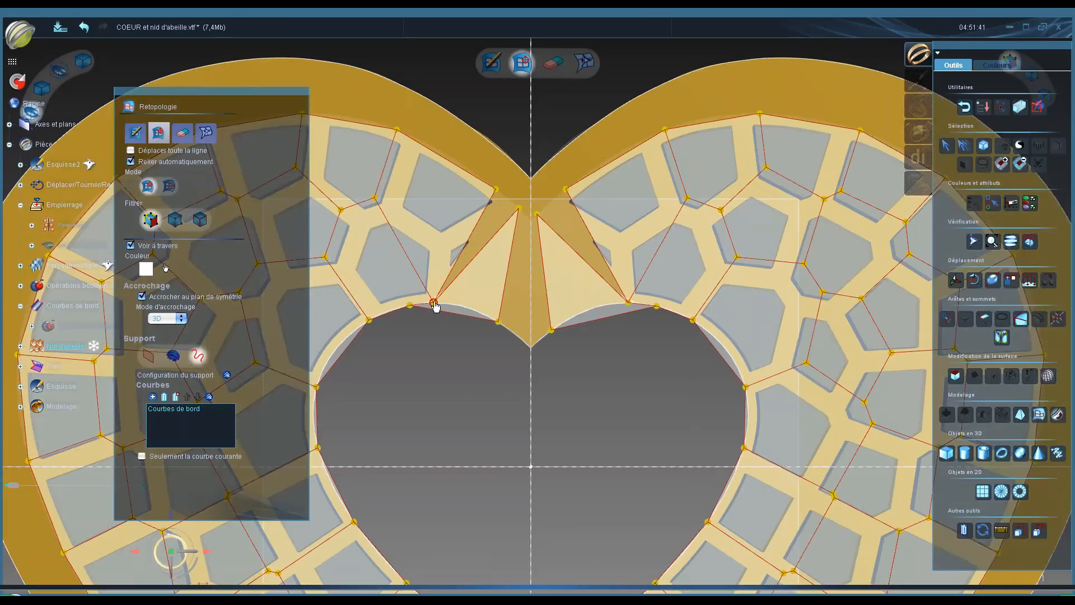
{"action": "left_click", "coordinate": [434, 304]}
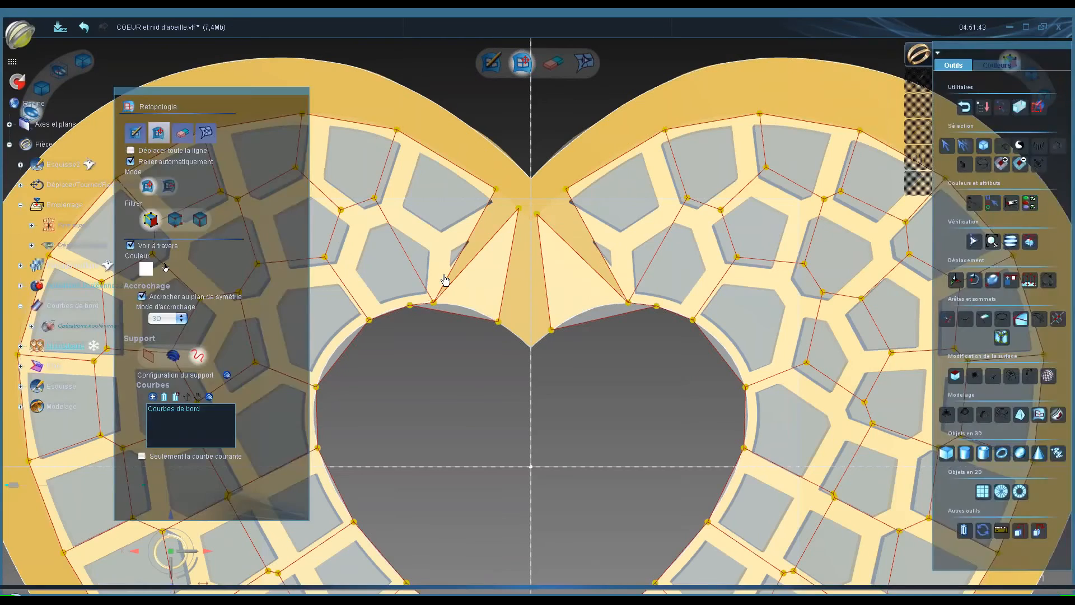
{"action": "left_click", "coordinate": [444, 279]}
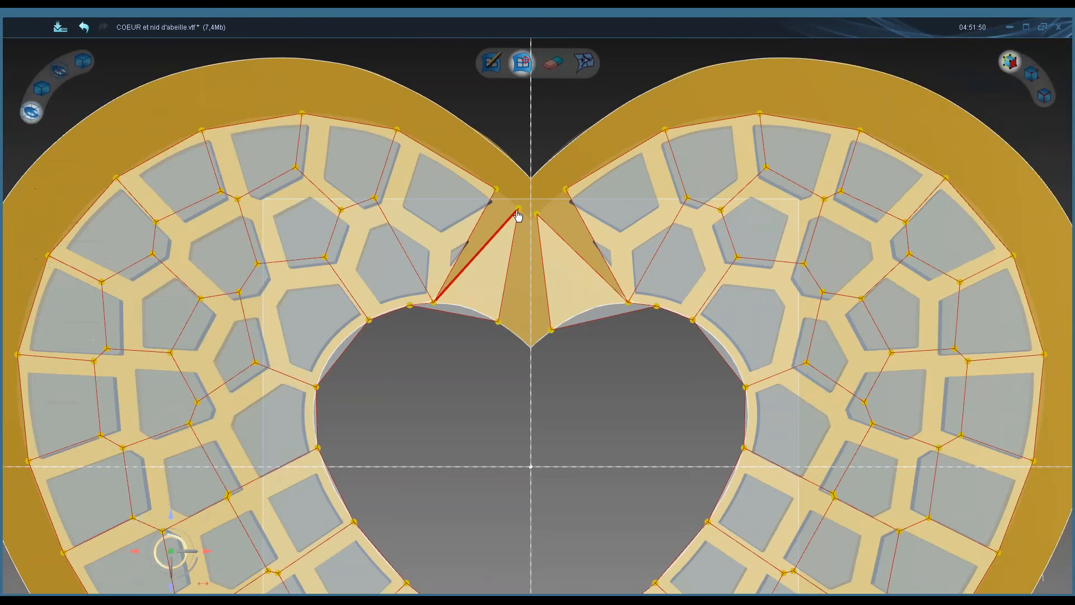
- Join the two apex vertices at the heart's centre line and drag the lower vertex onto the inner cusp
{"action": "left_click_drag", "start_coordinate": [519, 210], "coordinate": [525, 218]}
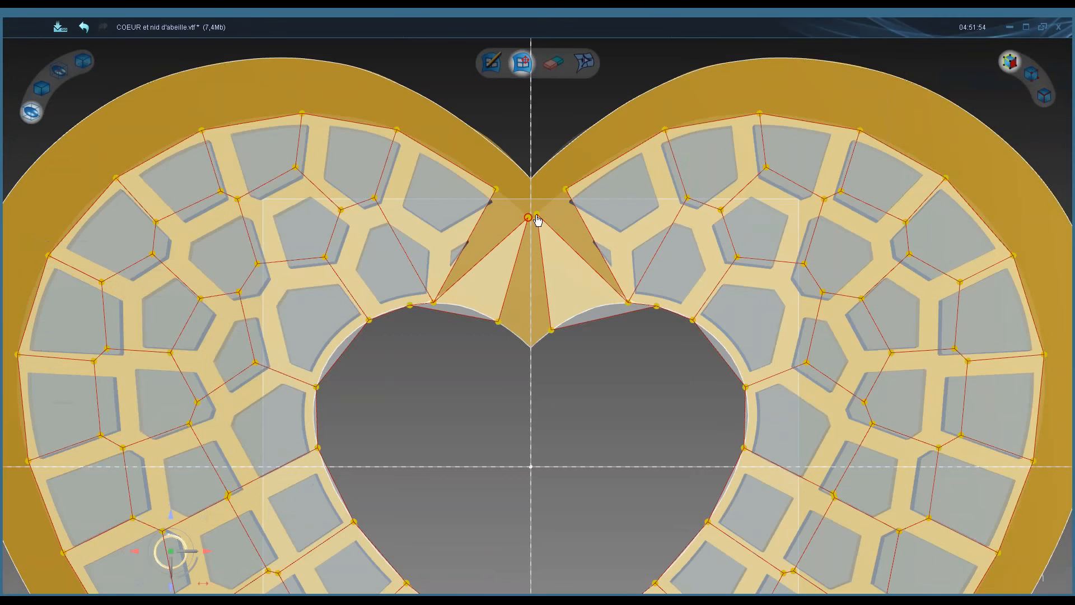
{"action": "mouse_move", "coordinate": [536, 215]}
{"action": "left_mouse_down"}
{"action": "mouse_move", "coordinate": [541, 226]}
{"action": "mouse_move", "coordinate": [532, 226]}
{"action": "left_mouse_up"}
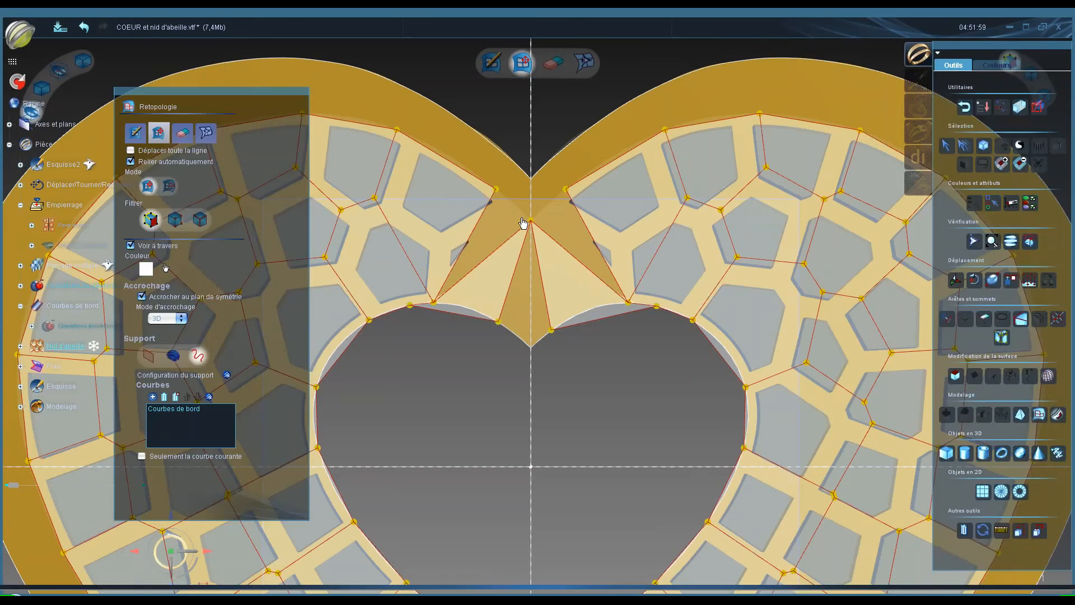
{"action": "left_click", "coordinate": [531, 222]}
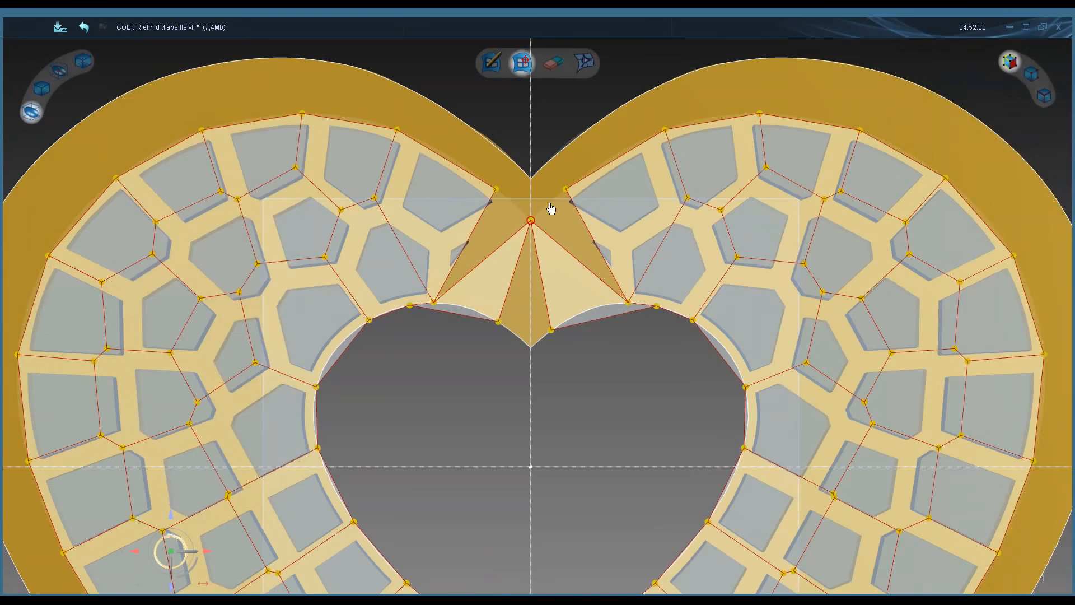
{"action": "left_click_drag", "start_coordinate": [498, 322], "coordinate": [537, 354]}
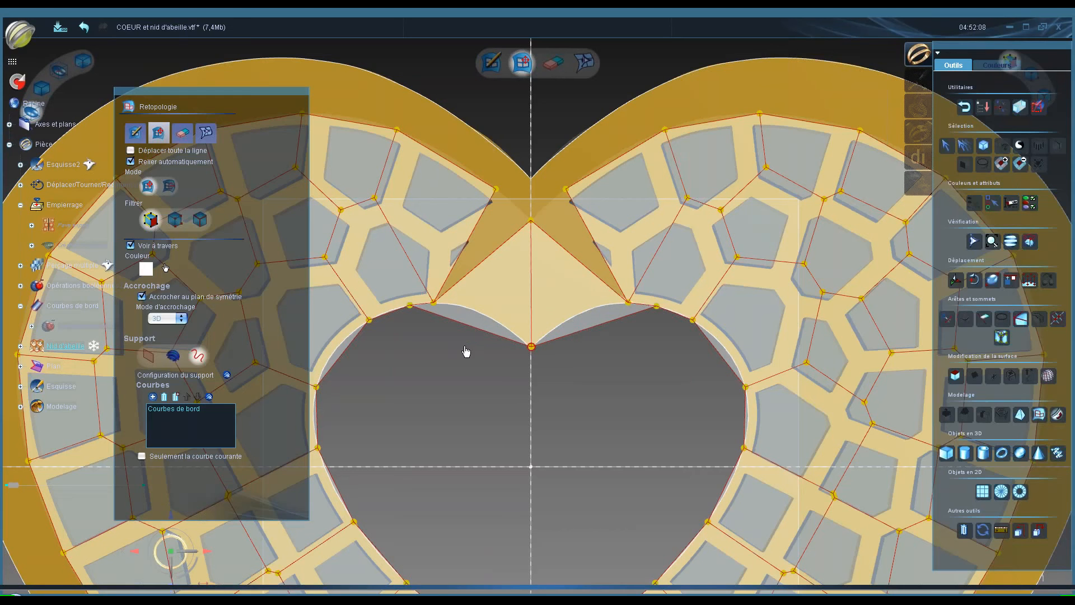
- Create two faces filling the heart's top notch, one on each side of the centre line, from the apex to the inner edge curve
{"action": "left_click", "coordinate": [137, 135]}
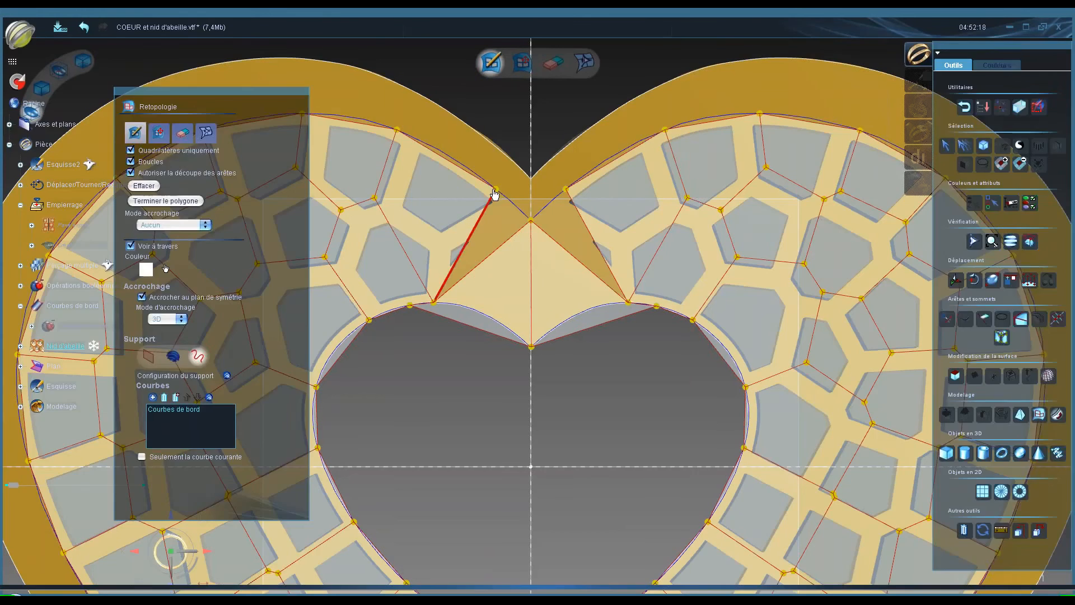
{"action": "left_click", "coordinate": [495, 190]}
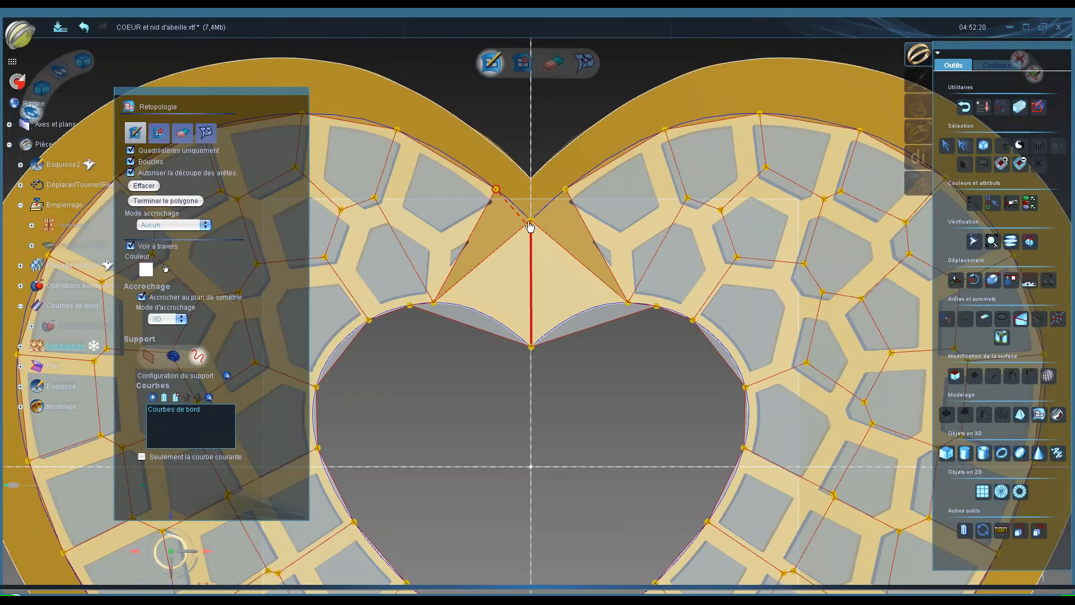
{"action": "left_click", "coordinate": [531, 221]}
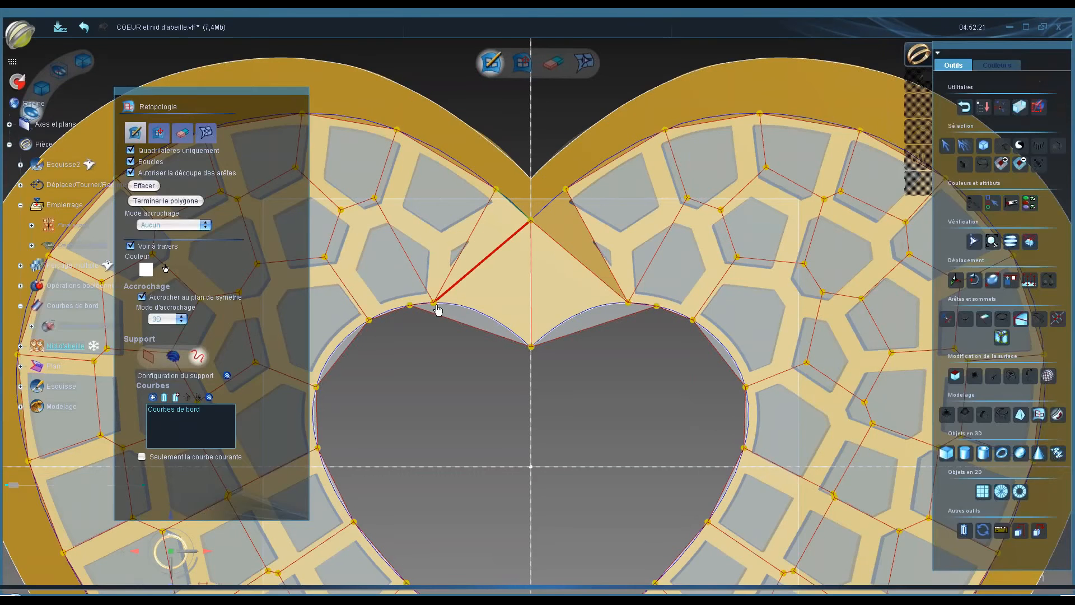
{"action": "left_click", "coordinate": [434, 303]}
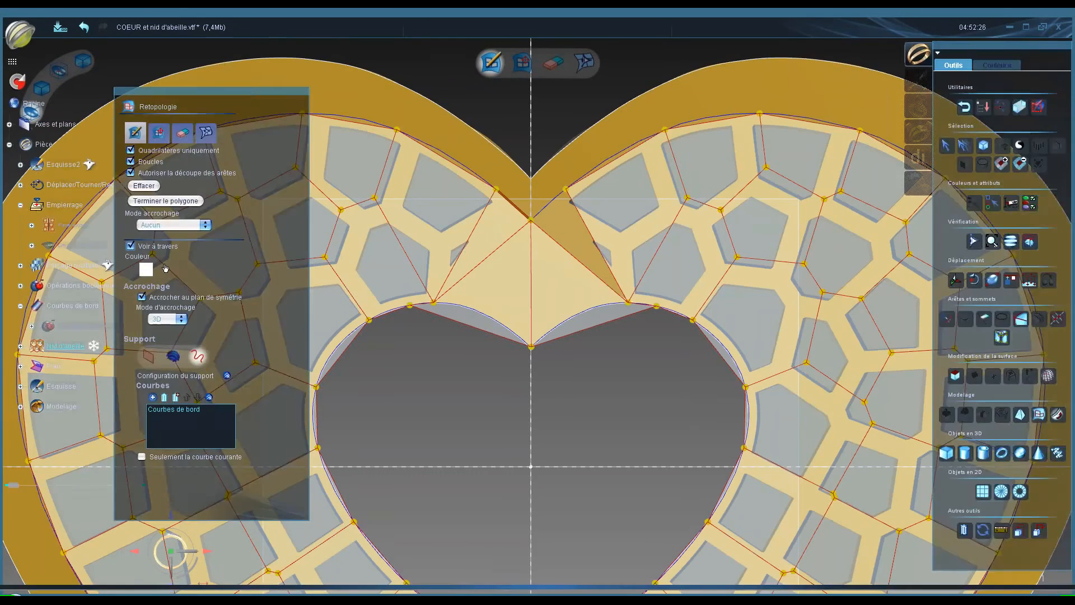
{"action": "left_click", "coordinate": [531, 220]}
{"action": "left_click", "coordinate": [566, 189]}
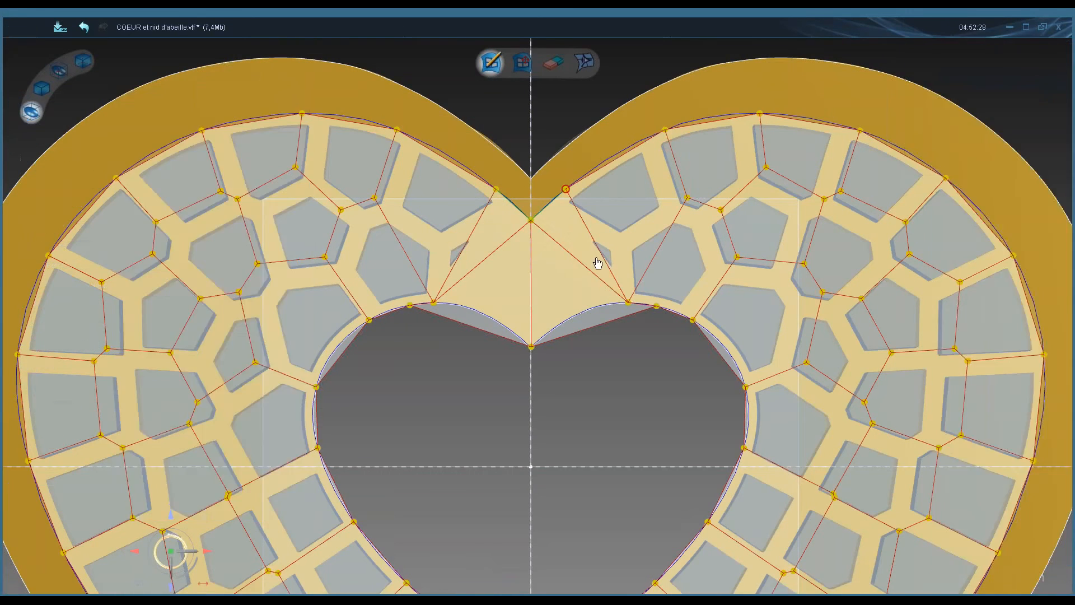
{"action": "left_click", "coordinate": [627, 302]}
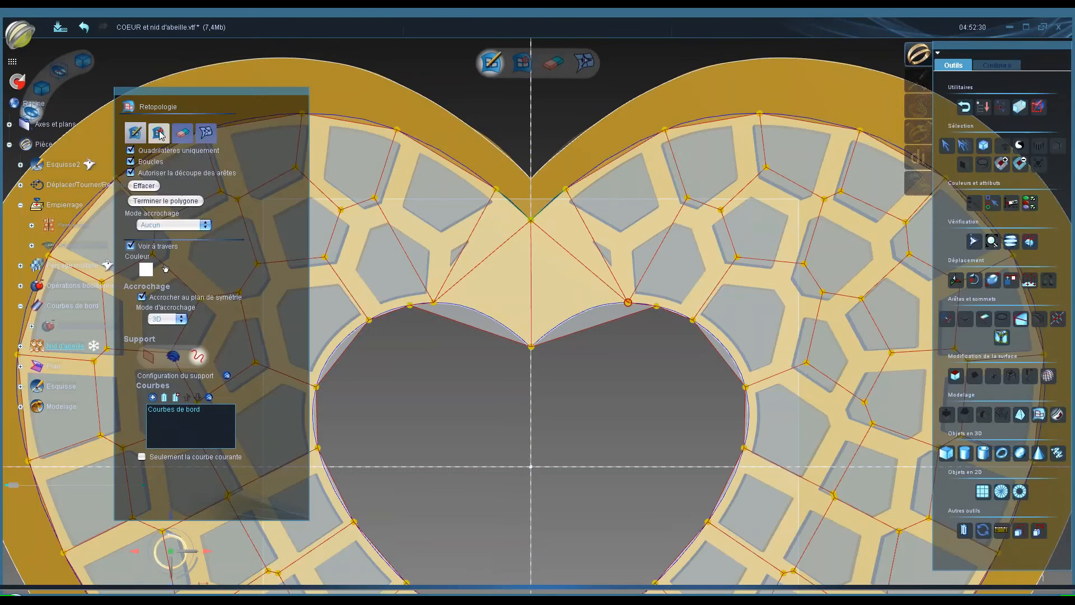
{"action": "left_click", "coordinate": [160, 133]}
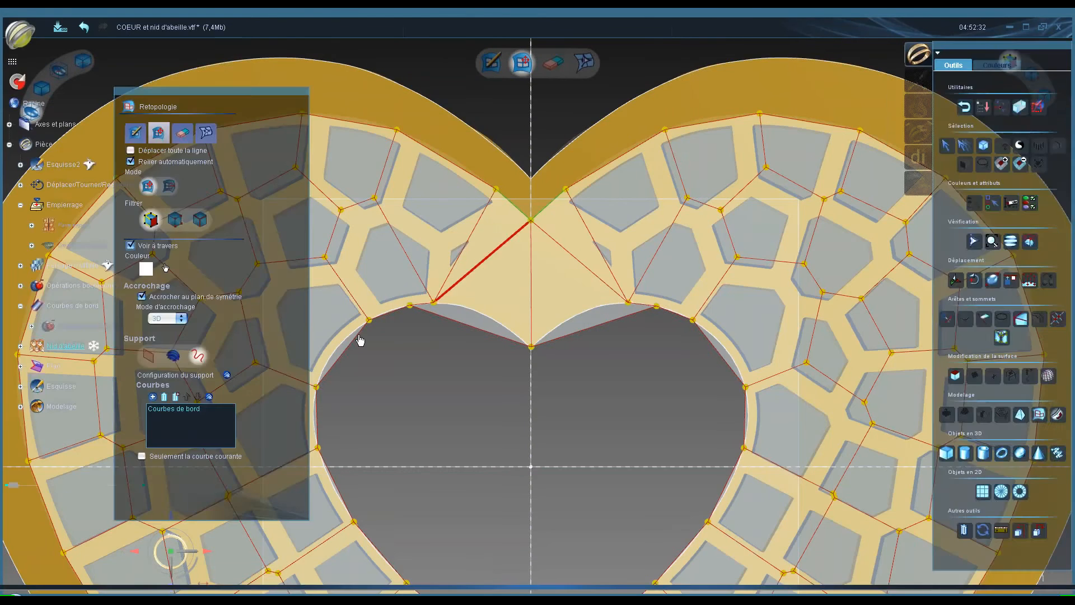
- Show the Perçage multiple drilling holes over the honeycomb mesh
{"action": "scroll", "coordinate": [391, 102], "scroll_direction": "down", "scroll_amount": 2}
{"action": "scroll", "coordinate": [392, 102], "scroll_direction": "down", "scroll_amount": 2}
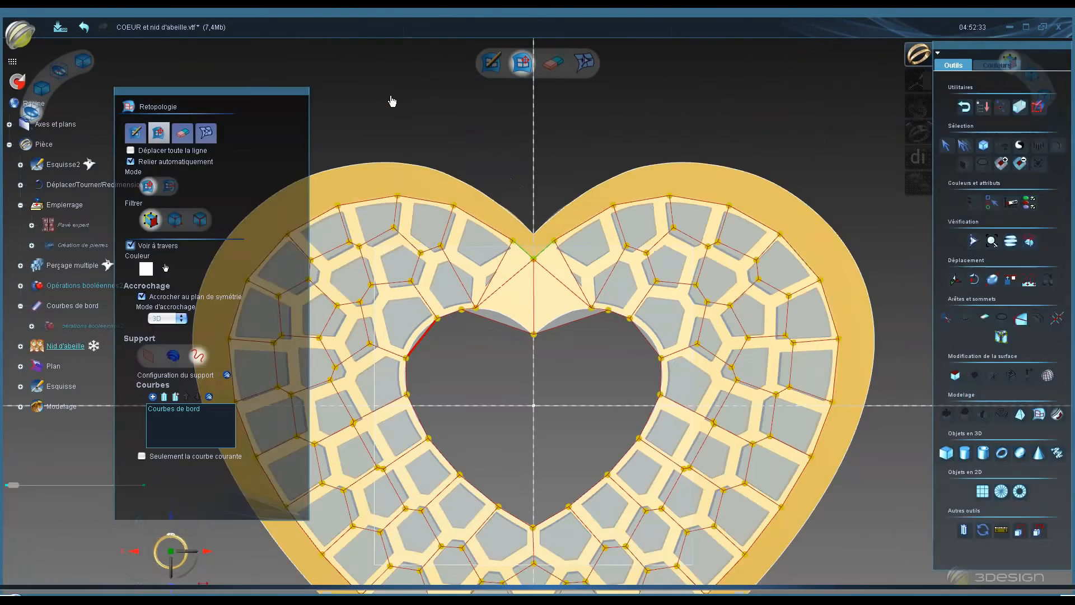
{"action": "left_click_drag", "start_coordinate": [279, 90], "coordinate": [326, 84]}
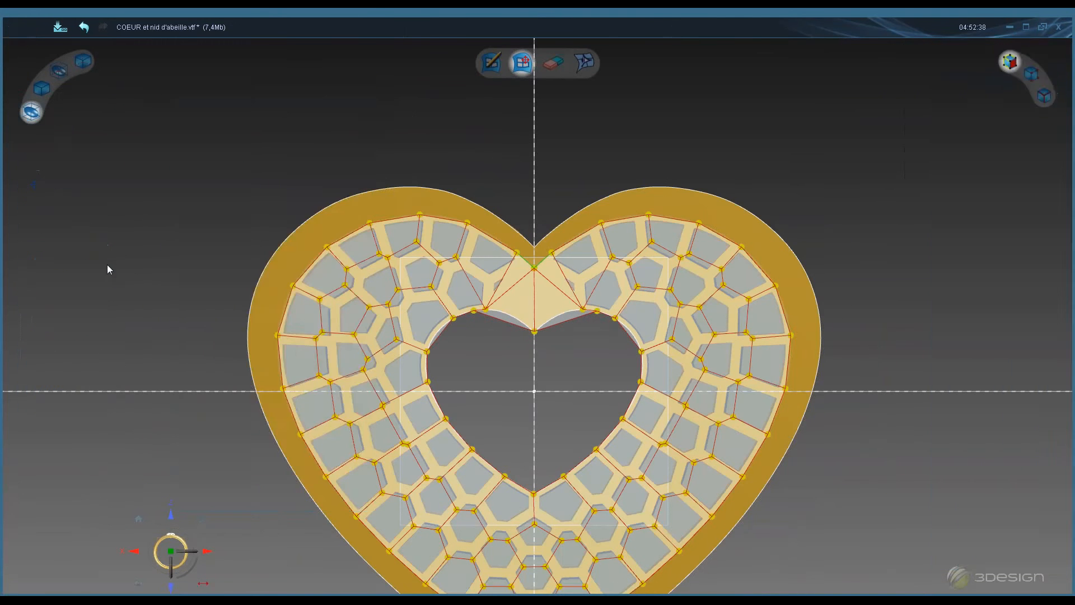
{"action": "right_click", "coordinate": [90, 266]}
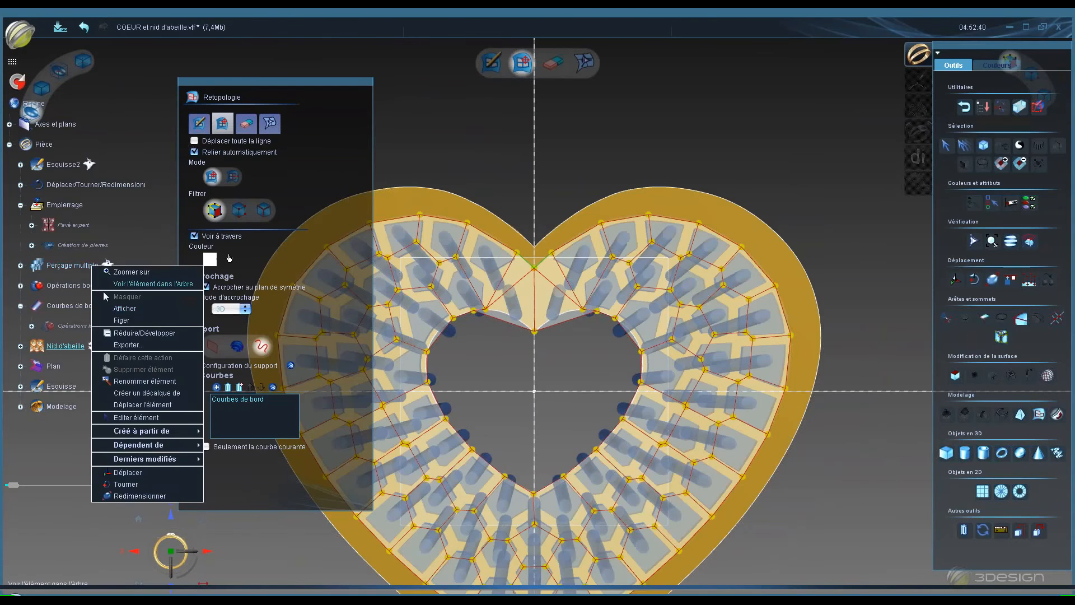
{"action": "left_click", "coordinate": [117, 311]}
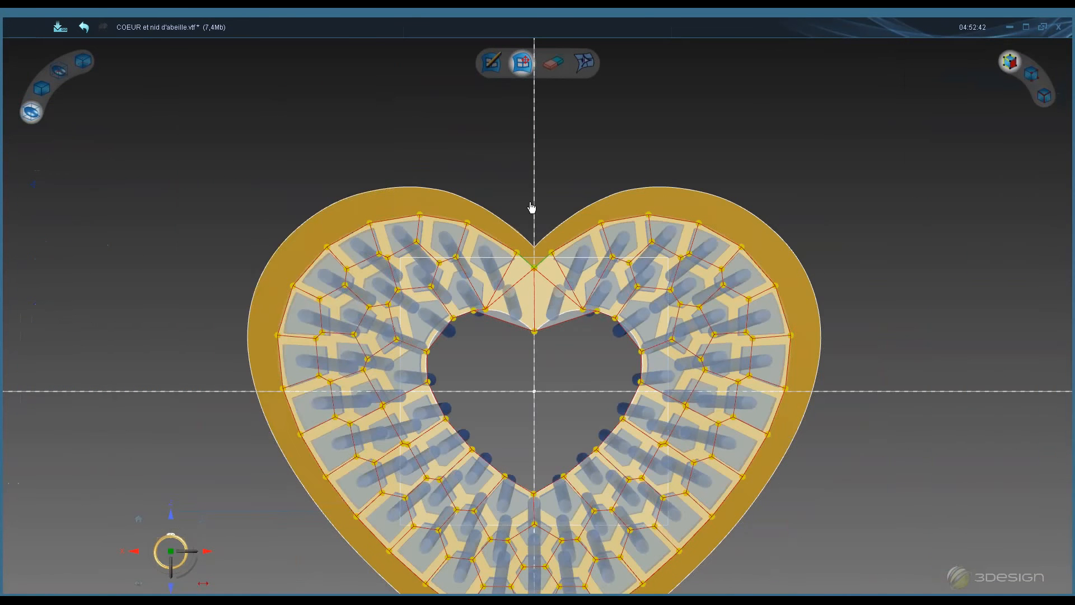
- Switch the support to the solid and try dragging the notch's lower vertices upward
{"action": "scroll", "coordinate": [532, 207], "scroll_direction": "up", "scroll_amount": 3}
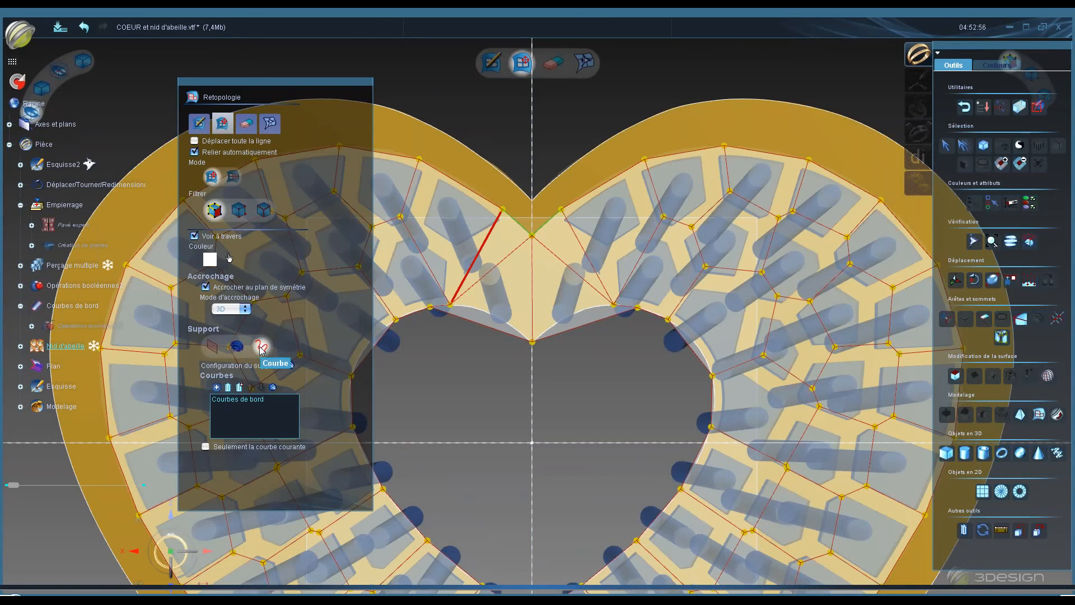
{"action": "left_click", "coordinate": [238, 347]}
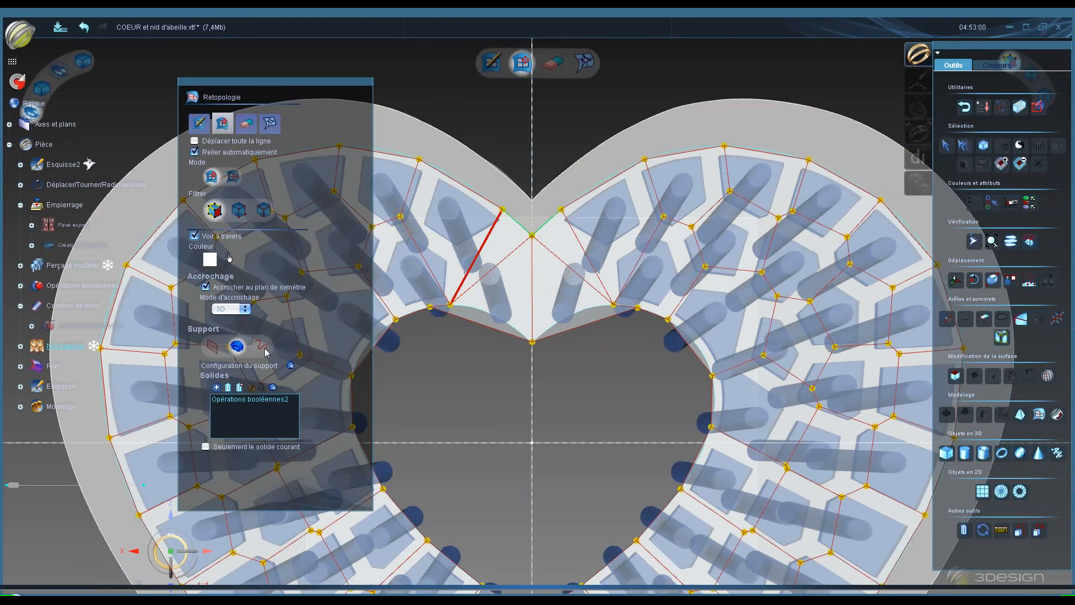
{"action": "left_click_drag", "start_coordinate": [450, 305], "coordinate": [457, 256]}
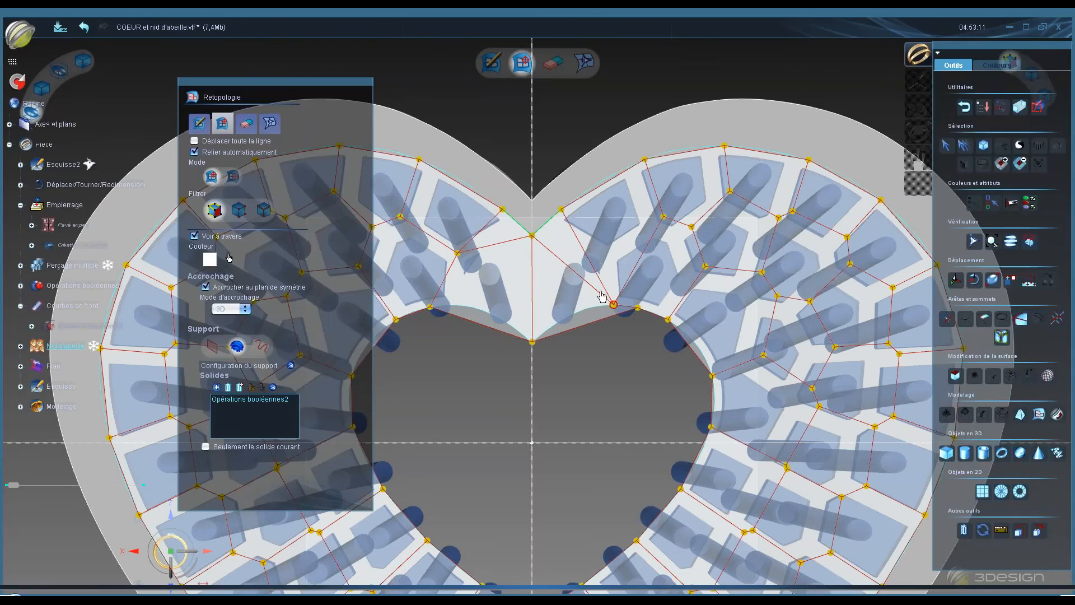
{"action": "left_click_drag", "start_coordinate": [616, 306], "coordinate": [603, 263]}
{"action": "left_click_drag", "start_coordinate": [603, 262], "coordinate": [607, 262]}
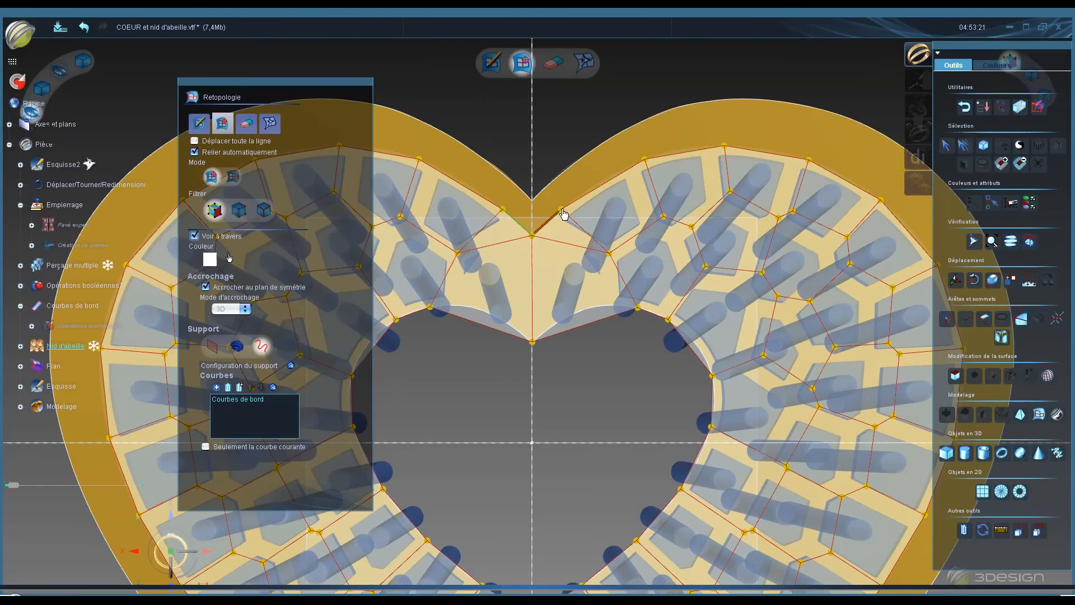
- Reposition the notch's corner vertices along the inner edge curve and the upper edge on both sides
{"action": "left_click_drag", "start_coordinate": [560, 216], "coordinate": [550, 224]}
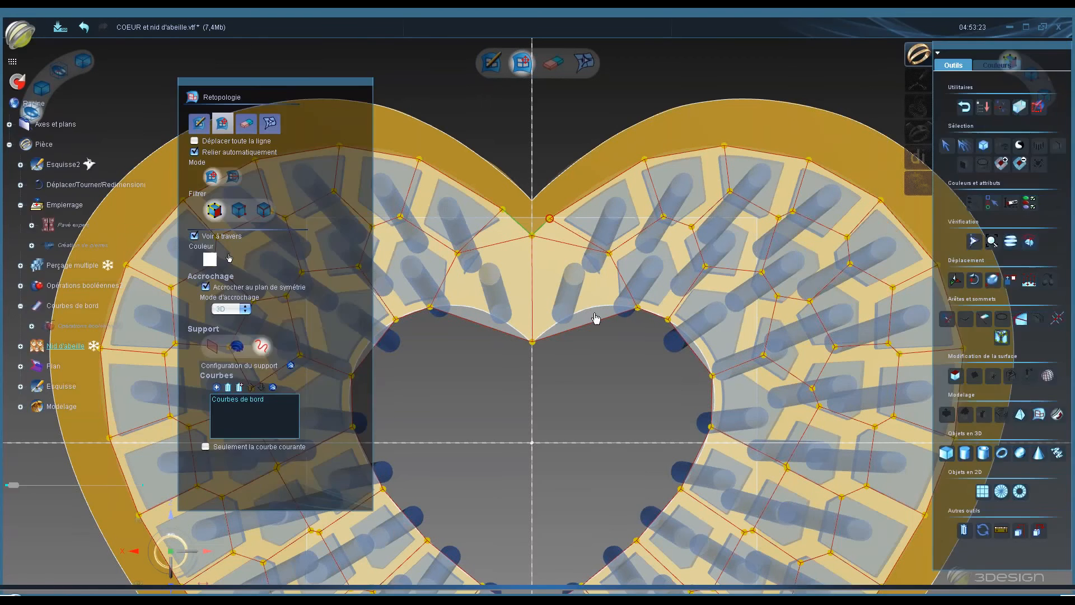
{"action": "left_click_drag", "start_coordinate": [638, 307], "coordinate": [613, 306]}
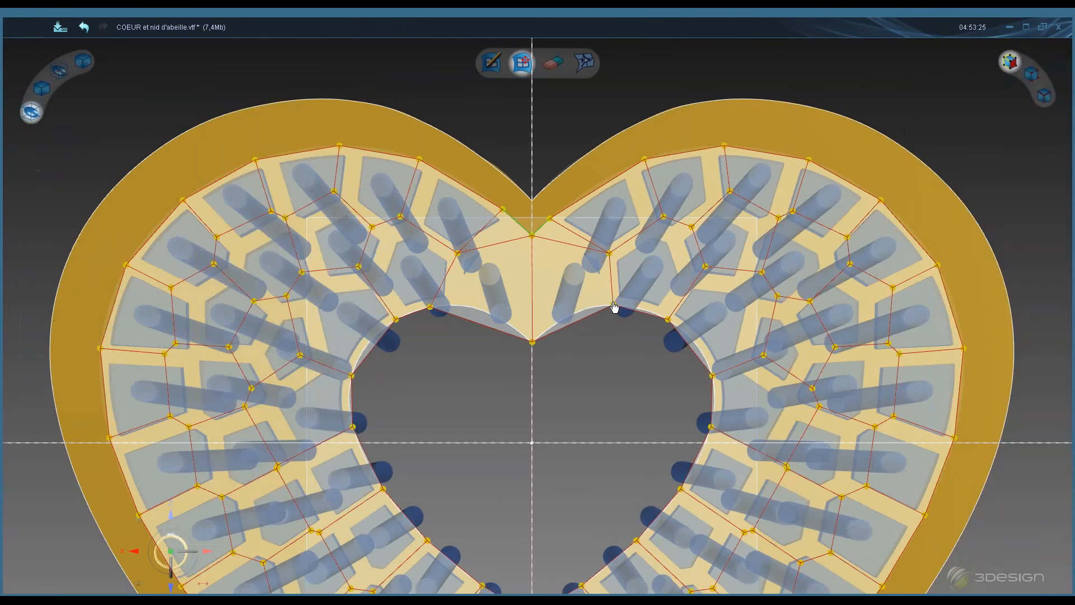
{"action": "left_click_drag", "start_coordinate": [429, 307], "coordinate": [453, 306]}
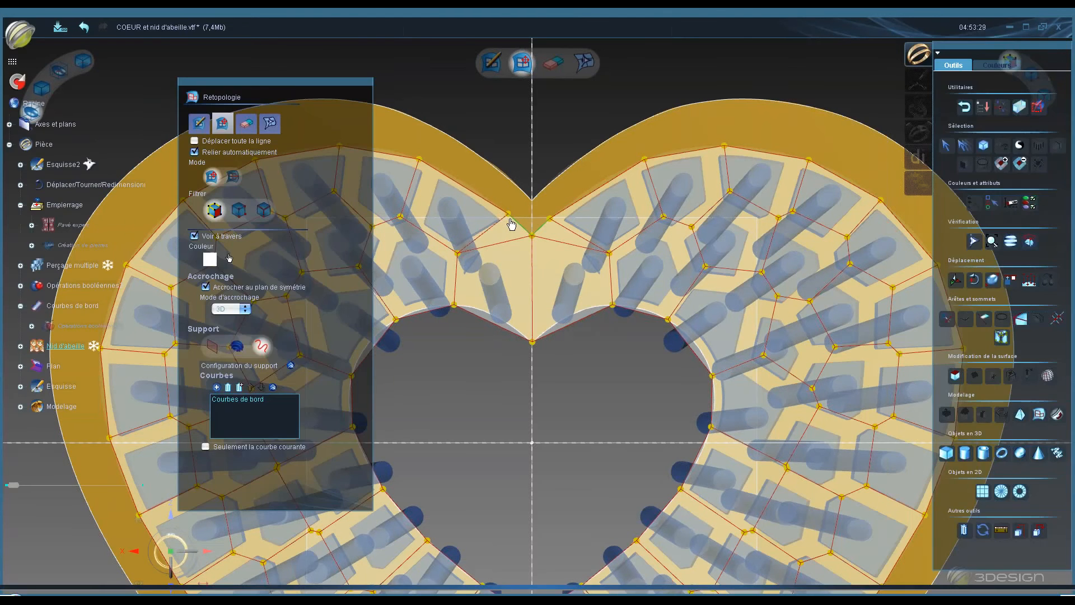
{"action": "left_click_drag", "start_coordinate": [503, 211], "coordinate": [500, 236]}
- Select and erase the edges running from the notch apex to the side vertices
{"action": "left_click", "coordinate": [508, 241]}
{"action": "left_click", "coordinate": [507, 235]}
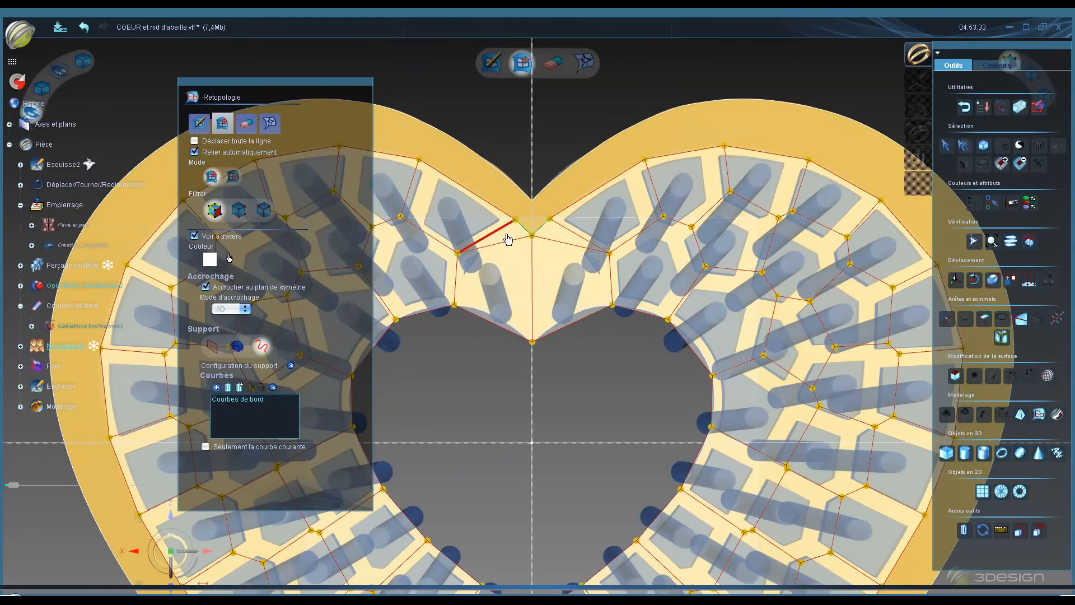
{"action": "left_click", "coordinate": [500, 243]}
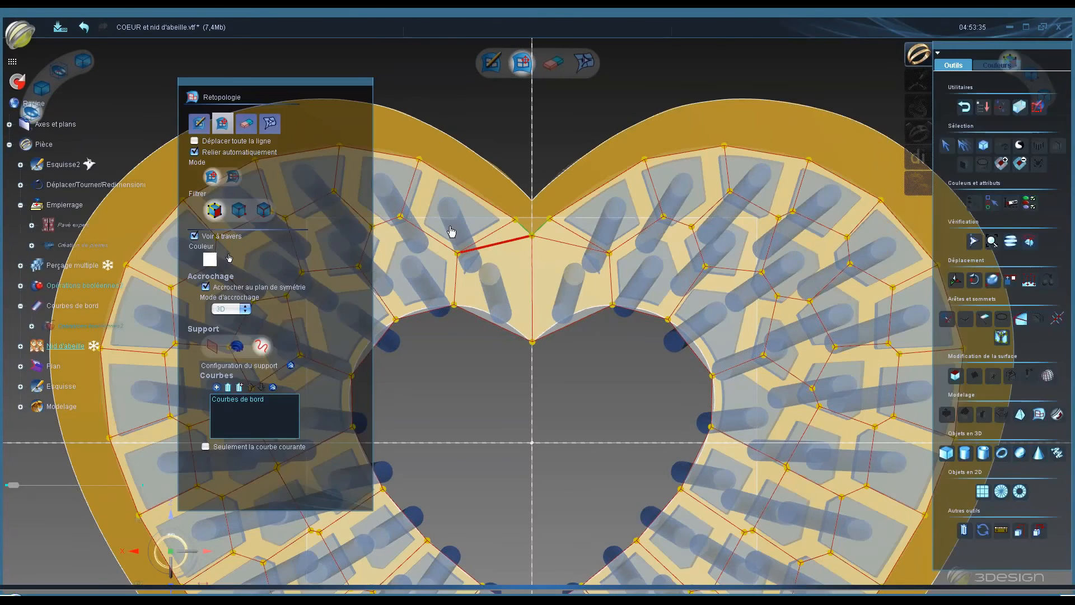
{"action": "left_click", "coordinate": [450, 231]}
{"action": "left_click", "coordinate": [247, 124]}
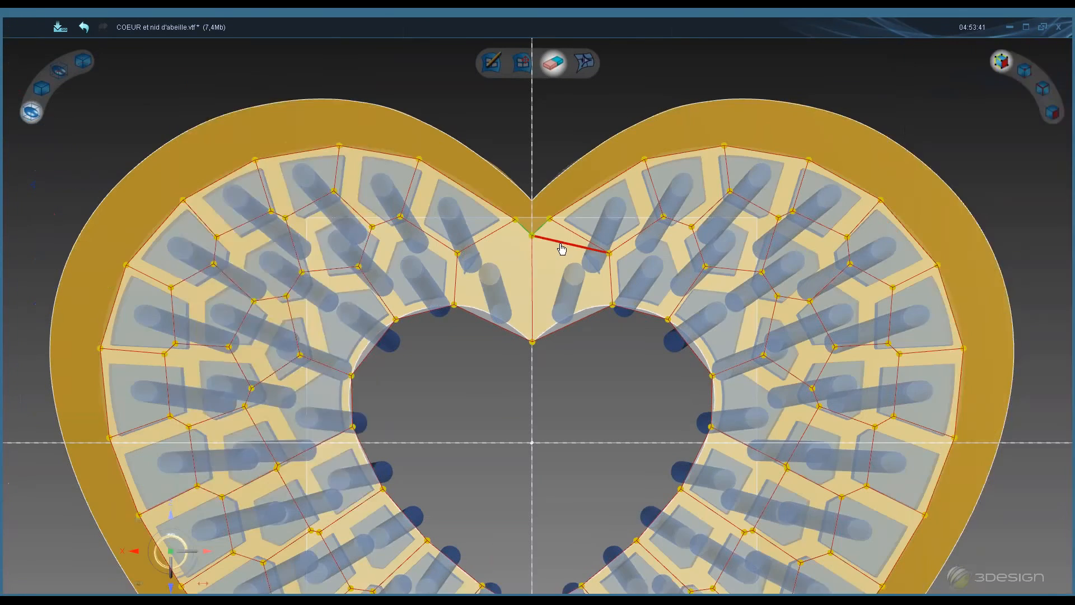
{"action": "left_click", "coordinate": [562, 247]}
- With curve support in the face creation tool, add vertices onto the inner edge curve at several points around the heart's opening
{"action": "left_click", "coordinate": [205, 125]}
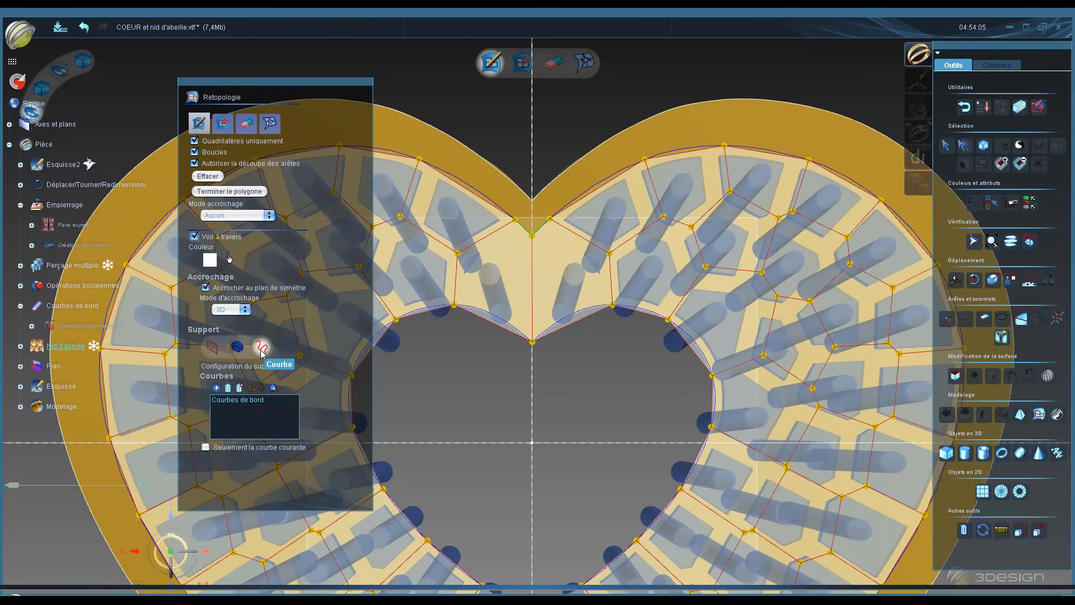
{"action": "left_click", "coordinate": [260, 349]}
{"action": "left_click", "coordinate": [490, 320]}
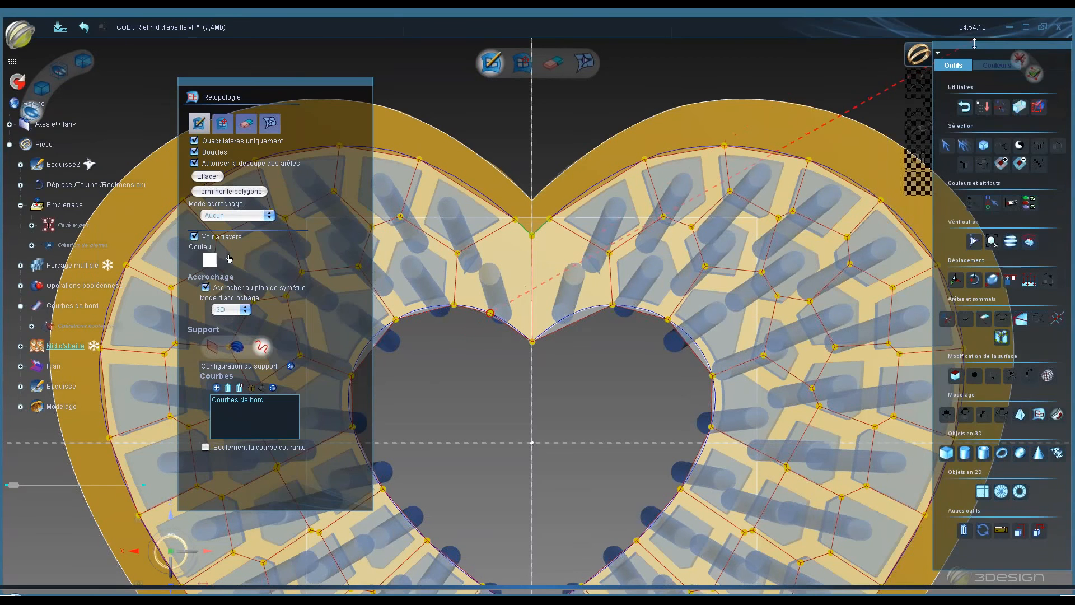
{"action": "mouse_move", "coordinate": [975, 43]}
{"action": "left_mouse_down"}
{"action": "mouse_move", "coordinate": [950, 48]}
{"action": "mouse_move", "coordinate": [973, 44]}
{"action": "left_mouse_up"}
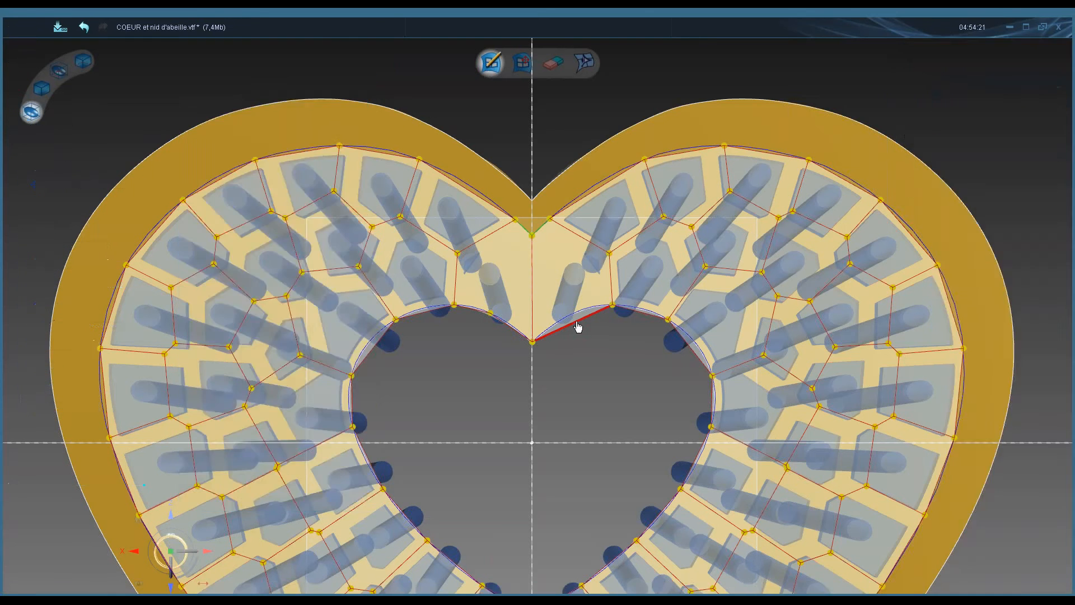
{"action": "left_click", "coordinate": [572, 313]}
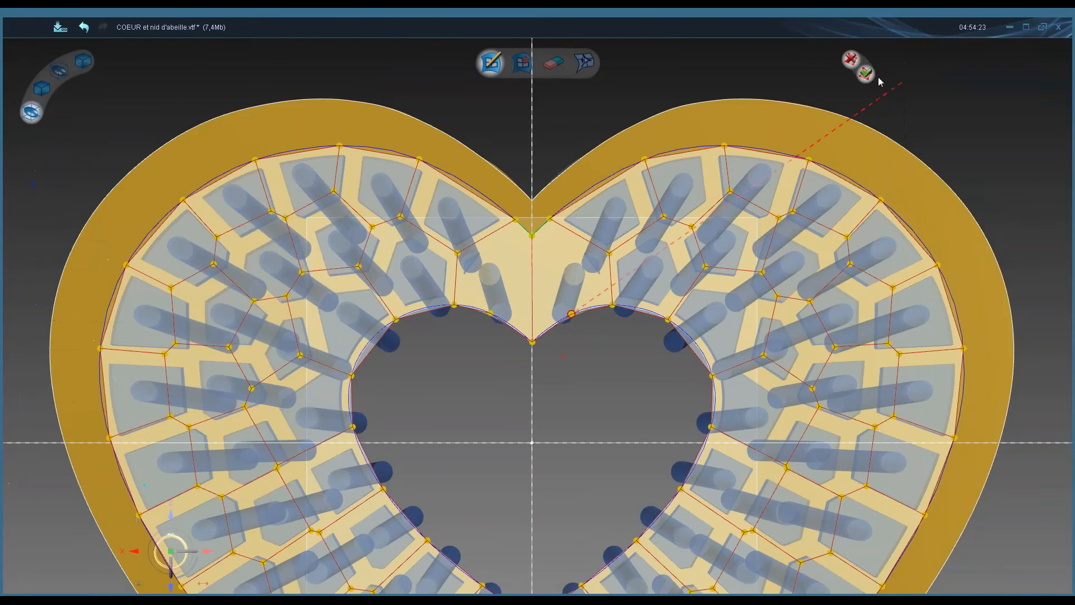
{"action": "left_click", "coordinate": [866, 74]}
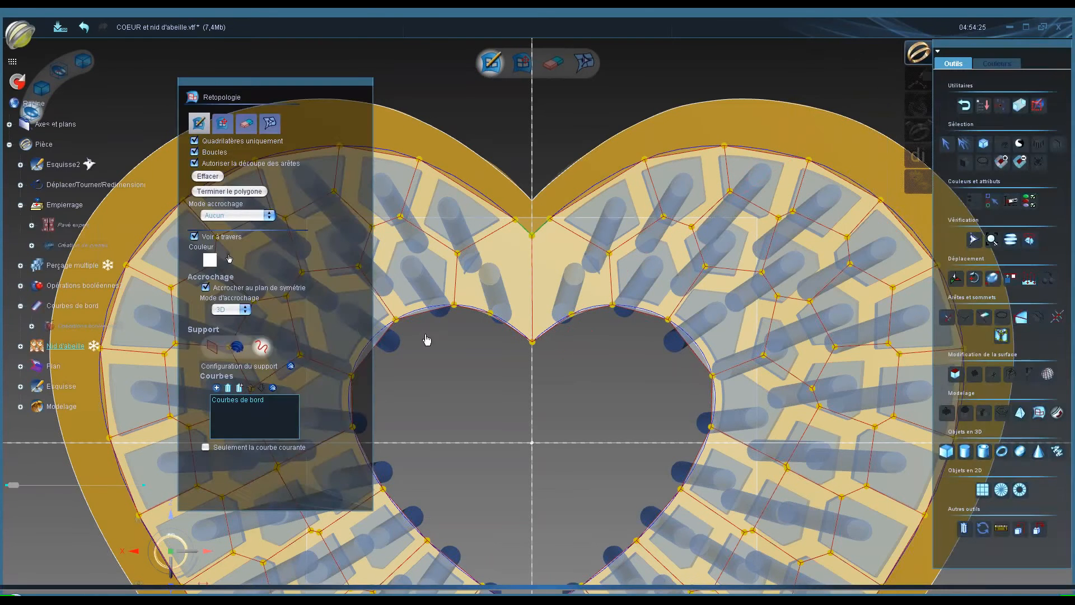
{"action": "left_click", "coordinate": [426, 307]}
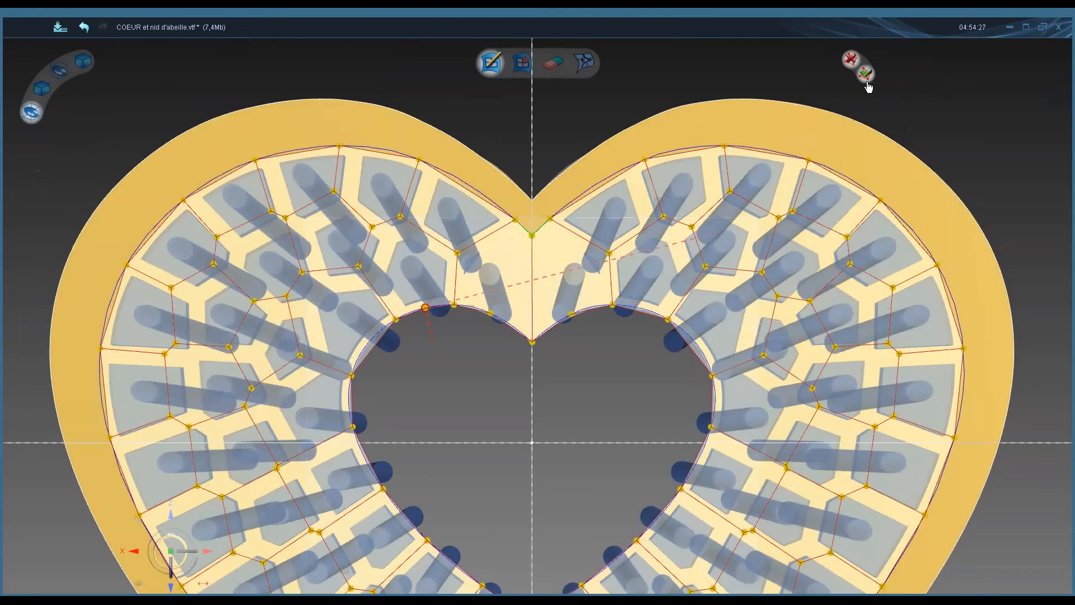
{"action": "left_click", "coordinate": [867, 74]}
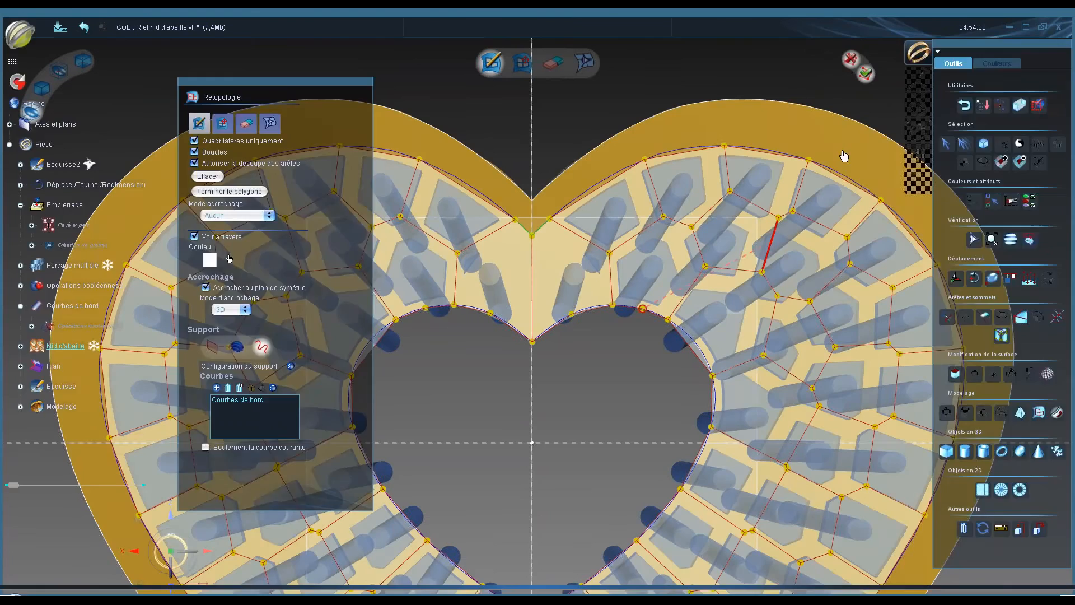
{"action": "left_click", "coordinate": [642, 309]}
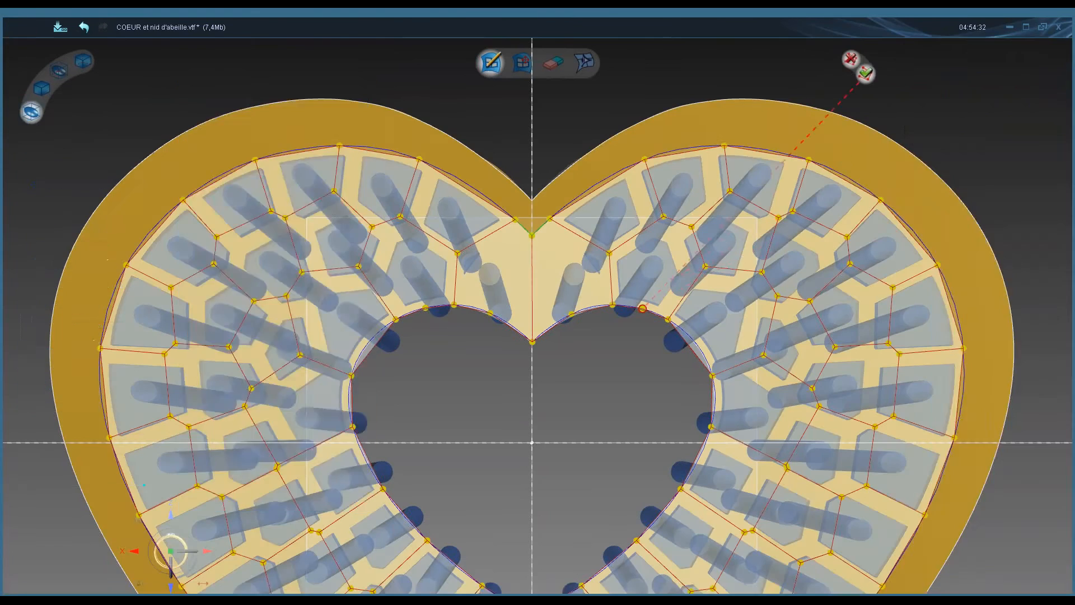
{"action": "left_click", "coordinate": [866, 73]}
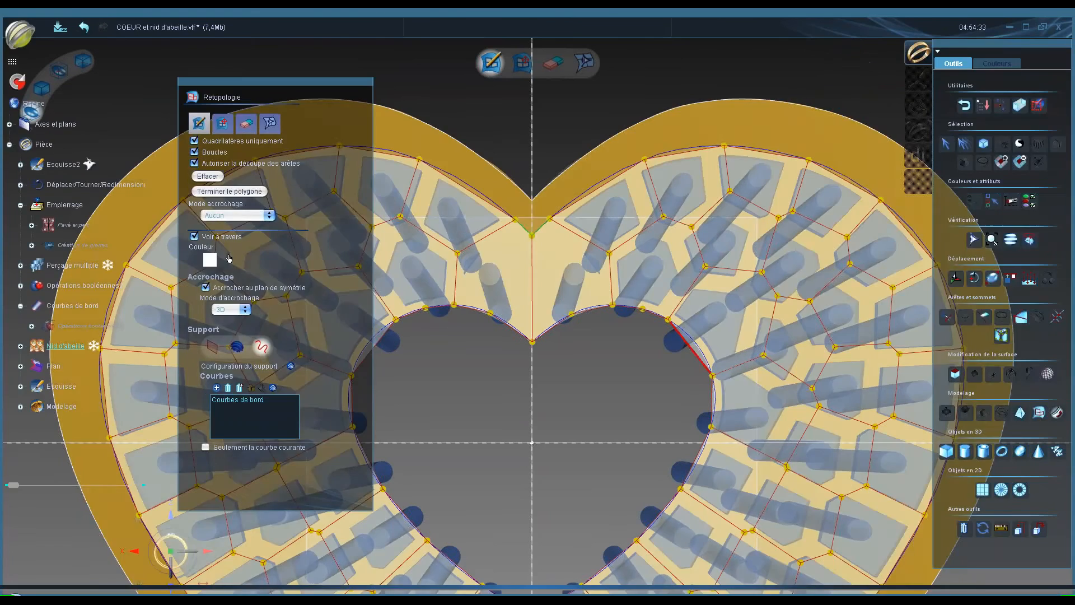
{"action": "left_click", "coordinate": [695, 343]}
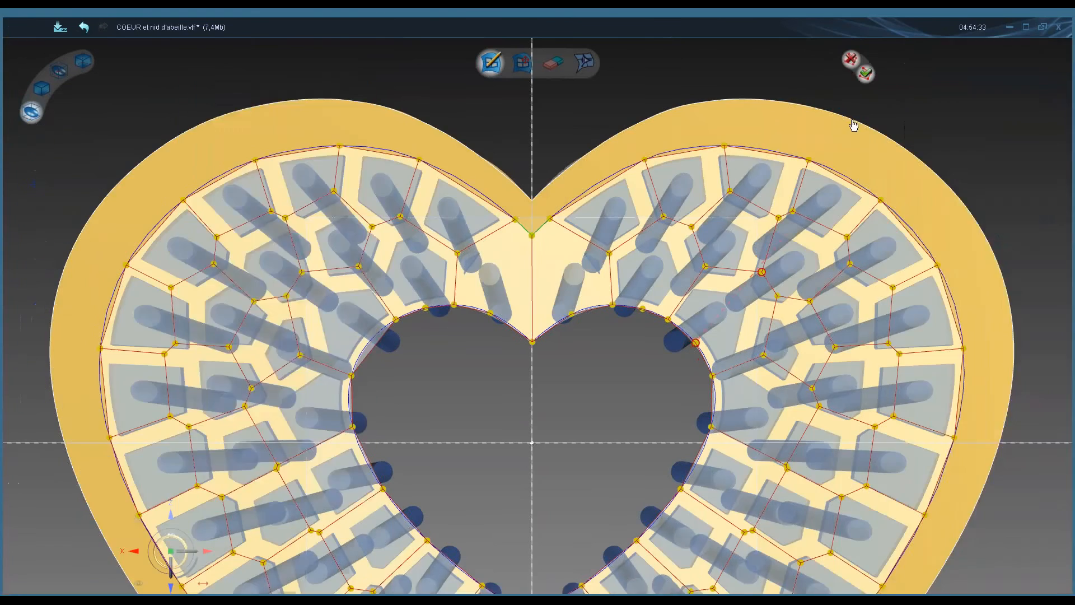
{"action": "left_click", "coordinate": [866, 74]}
{"action": "left_click", "coordinate": [378, 347]}
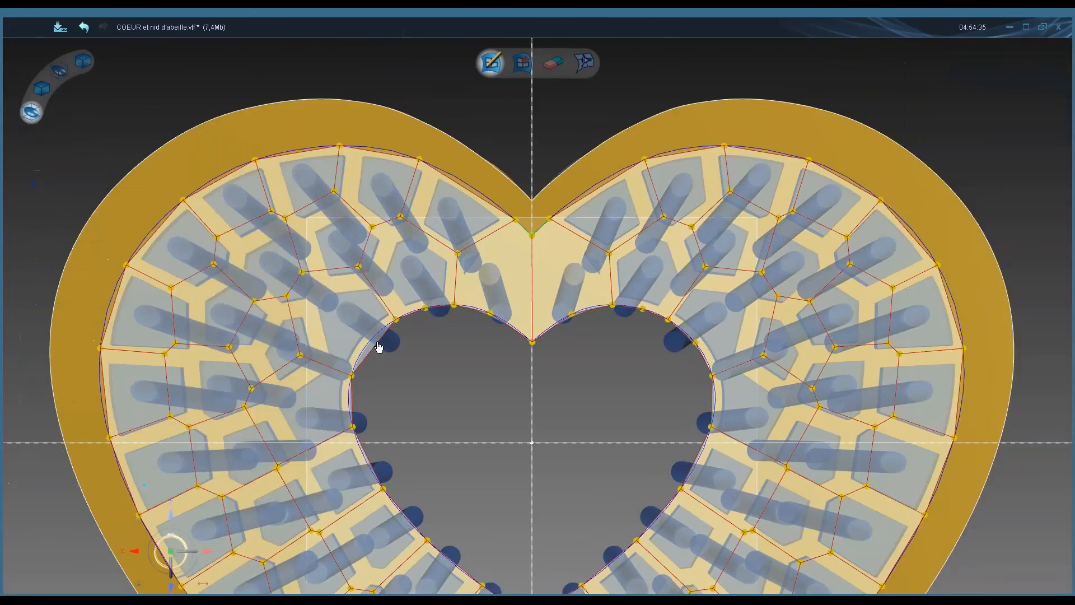
{"action": "left_click", "coordinate": [376, 343]}
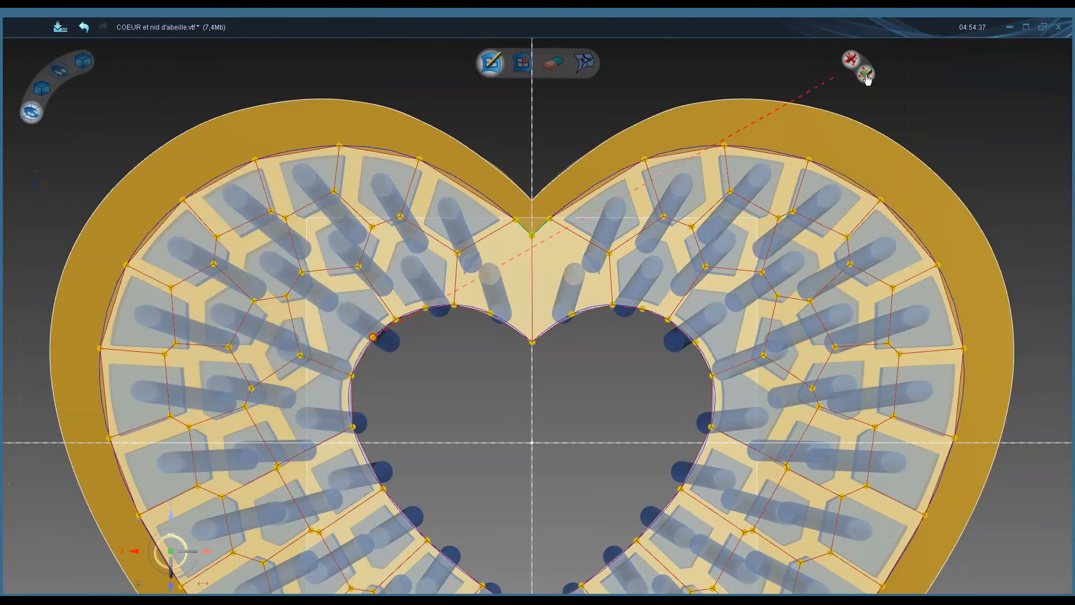
{"action": "mouse_move", "coordinate": [328, 83]}
{"action": "left_mouse_down"}
{"action": "mouse_move", "coordinate": [274, 98]}
{"action": "mouse_move", "coordinate": [251, 73]}
{"action": "left_mouse_up"}
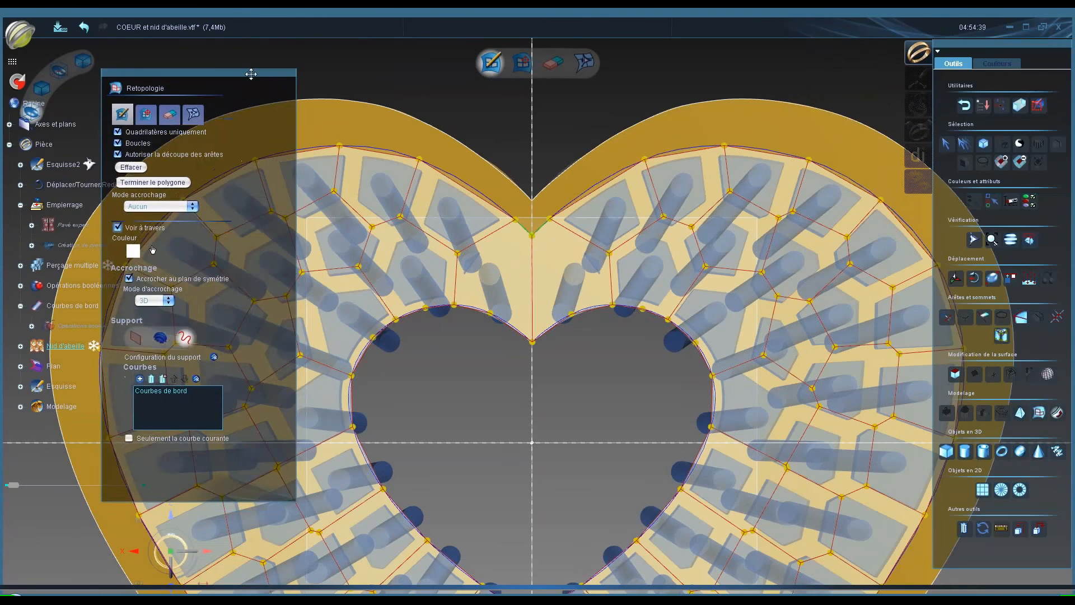
{"action": "scroll", "coordinate": [531, 383], "scroll_direction": "down", "scroll_amount": 4}
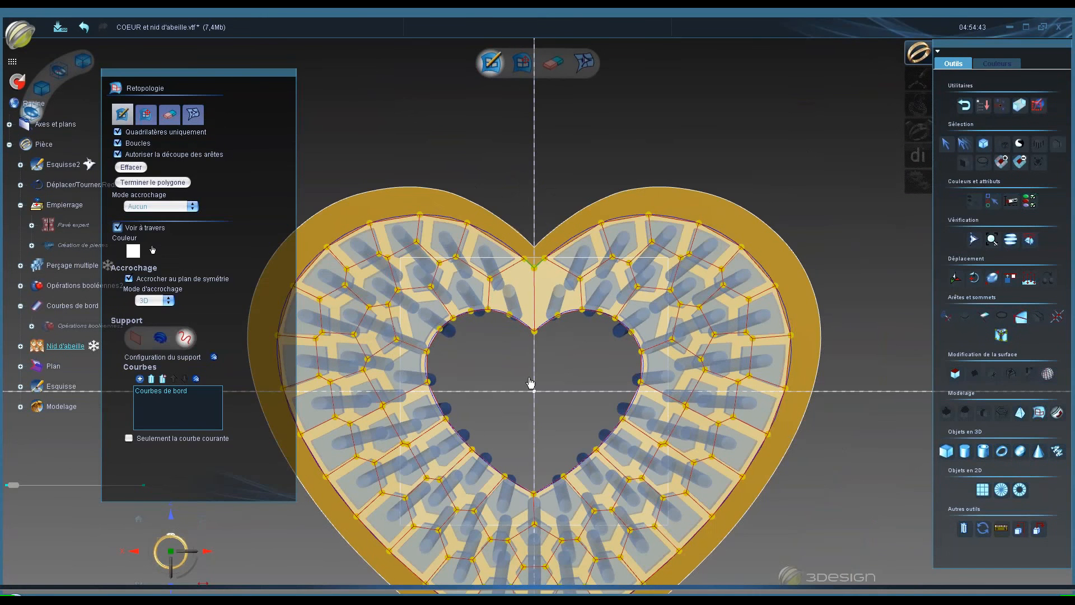
{"action": "scroll", "coordinate": [531, 383], "scroll_direction": "up", "scroll_amount": 2}
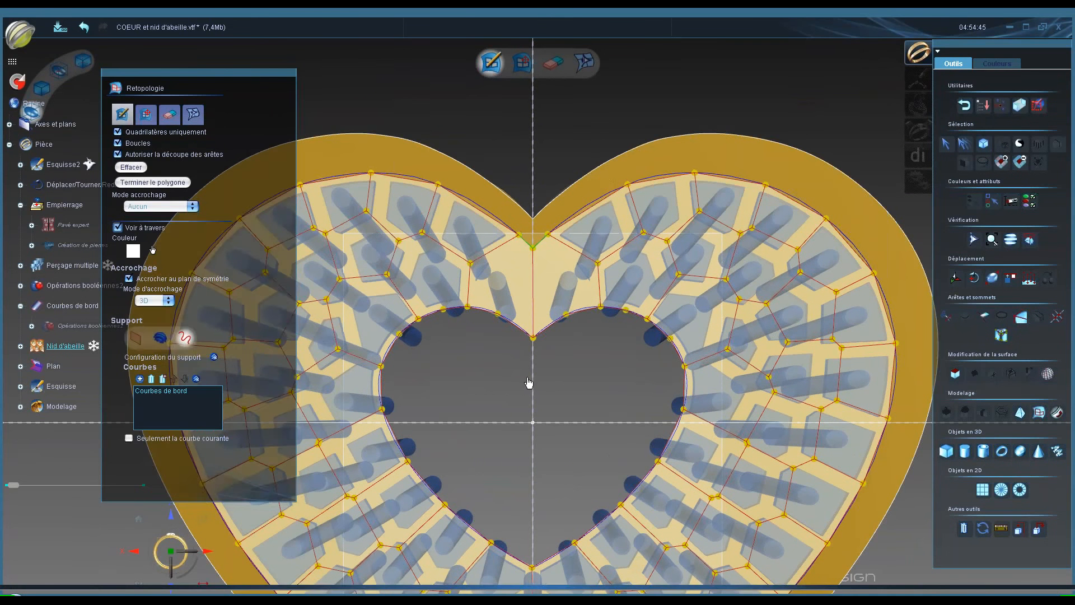
{"action": "middle_click_drag", "start_coordinate": [515, 391], "coordinate": [552, 476]}
{"action": "middle_click_drag", "start_coordinate": [519, 395], "coordinate": [480, 297]}
{"action": "scroll", "coordinate": [490, 306], "scroll_direction": "down", "scroll_amount": 4}
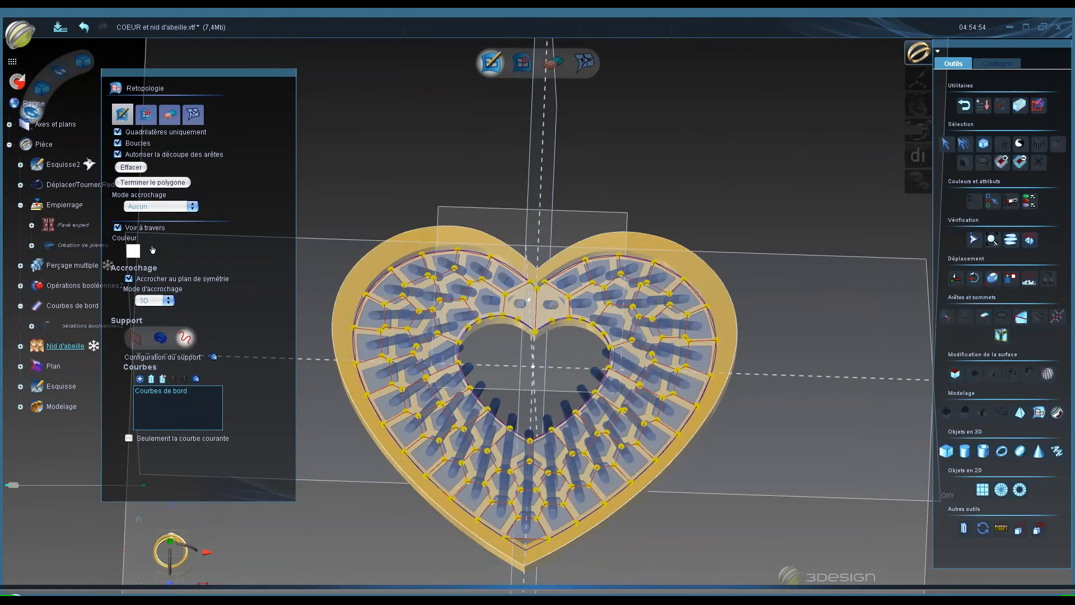
- Add a vertex on the edge curve near the heart's bottom tip and move it onto the tip point
{"action": "middle_click_drag", "start_coordinate": [513, 417], "coordinate": [510, 453]}
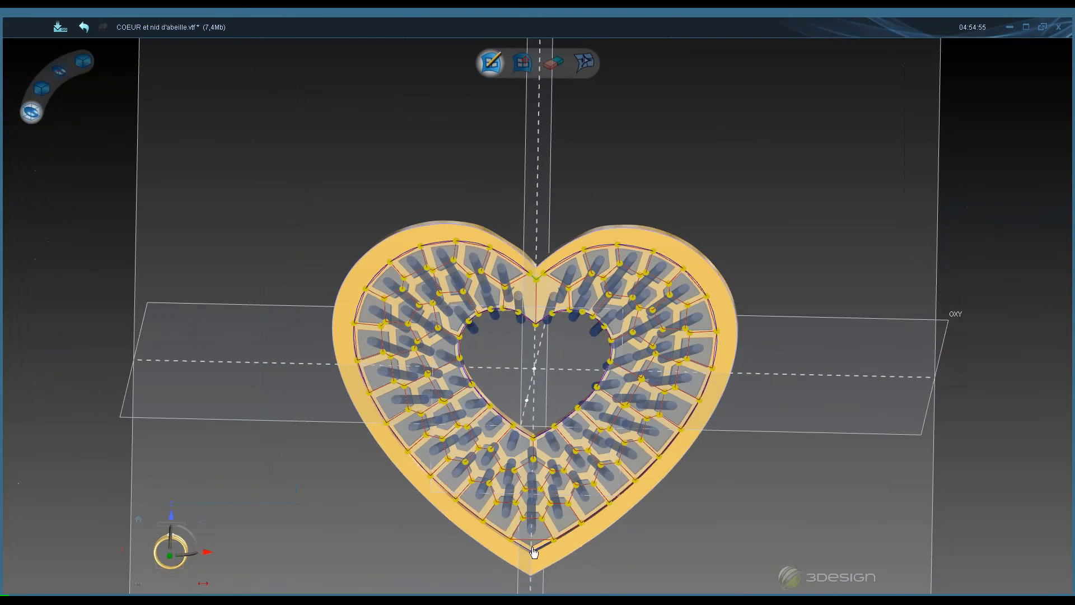
{"action": "middle_click_drag", "start_coordinate": [533, 542], "coordinate": [538, 317]}
{"action": "scroll", "coordinate": [667, 364], "scroll_direction": "up", "scroll_amount": 3}
{"action": "scroll", "coordinate": [666, 364], "scroll_direction": "up", "scroll_amount": 5}
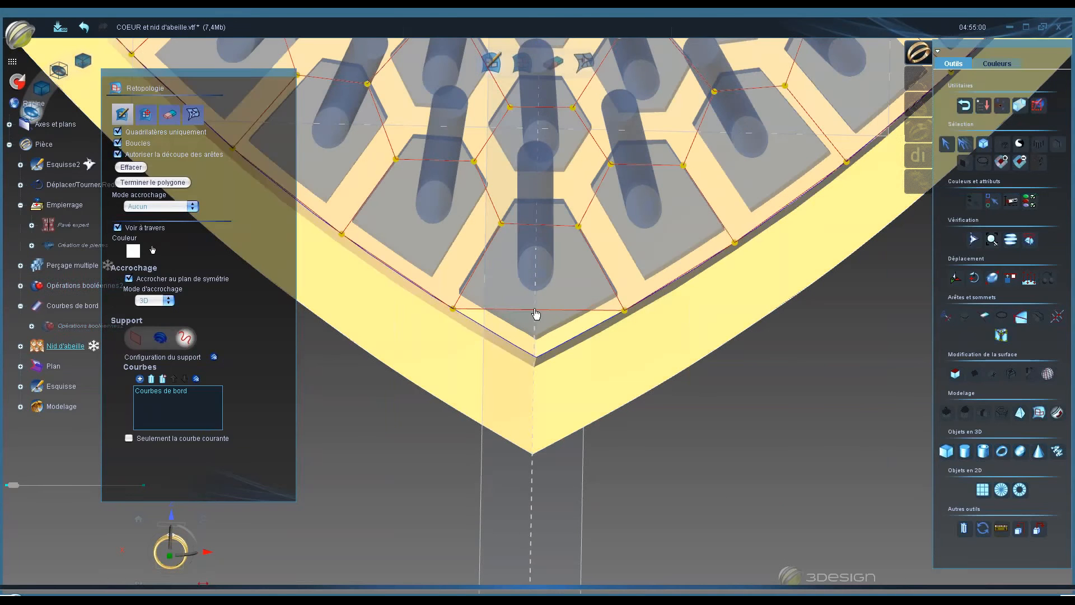
{"action": "left_click", "coordinate": [536, 314]}
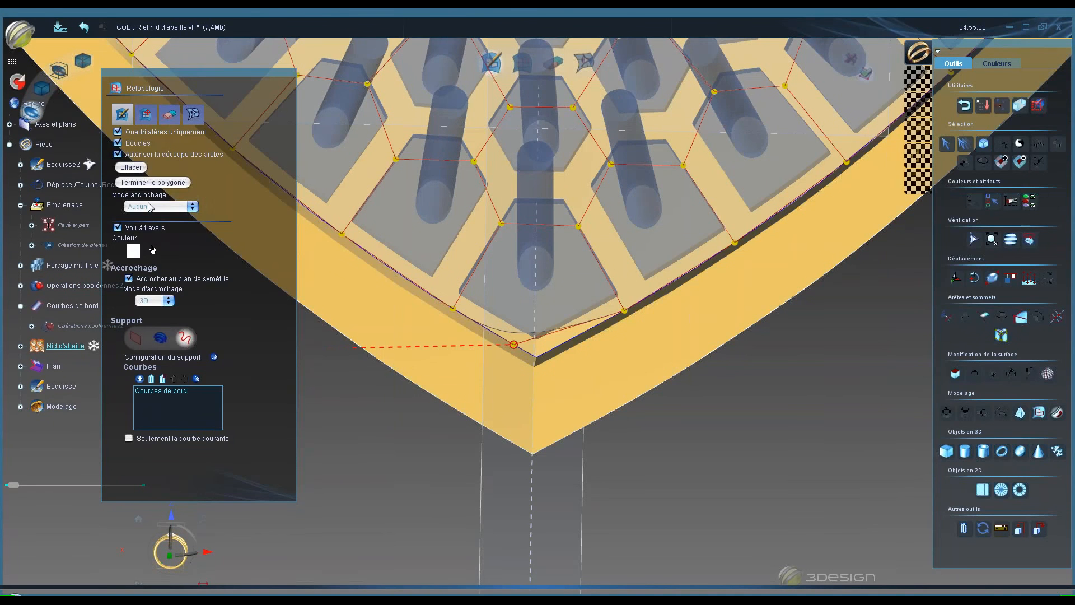
{"action": "left_click", "coordinate": [146, 115]}
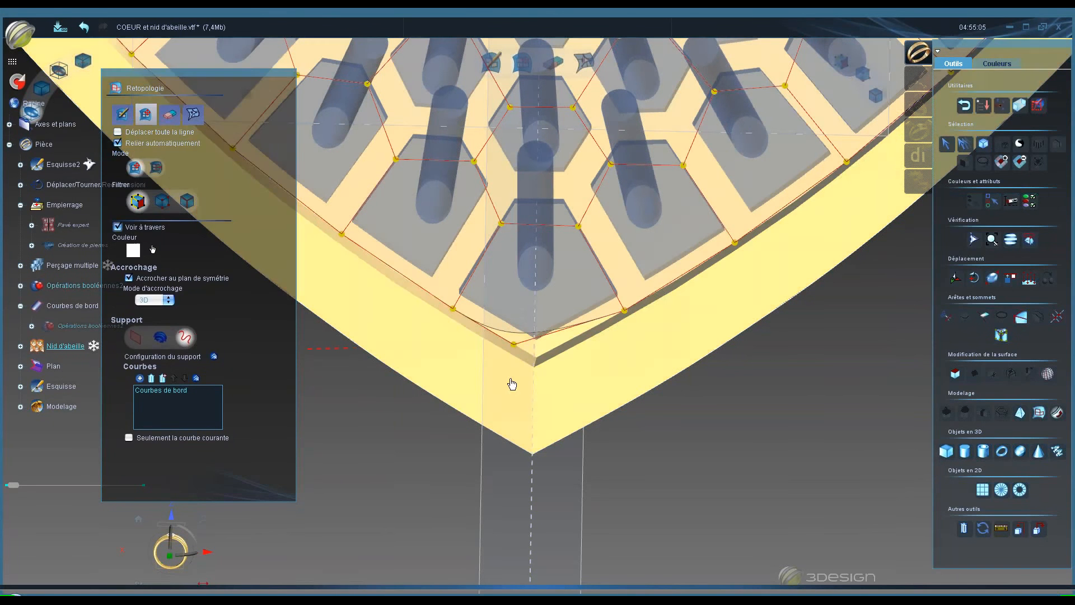
{"action": "left_click_drag", "start_coordinate": [514, 343], "coordinate": [546, 367]}
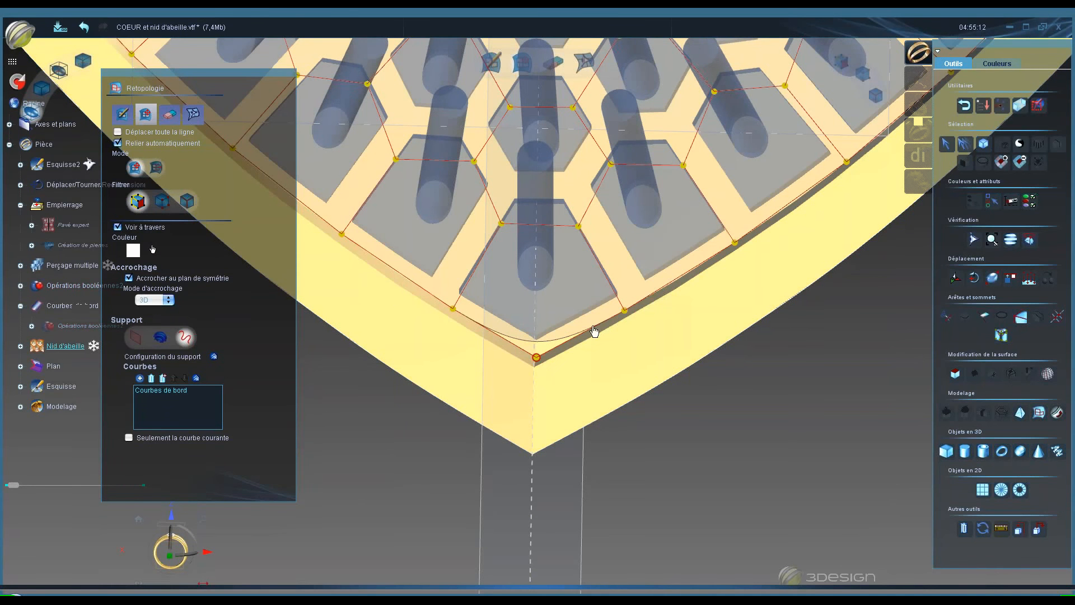
- Select the mesh vertex at the heart's bottom tip and convert it into a sharp point
{"action": "scroll", "coordinate": [624, 295], "scroll_direction": "down", "scroll_amount": 5}
{"action": "scroll", "coordinate": [626, 294], "scroll_direction": "down", "scroll_amount": 2}
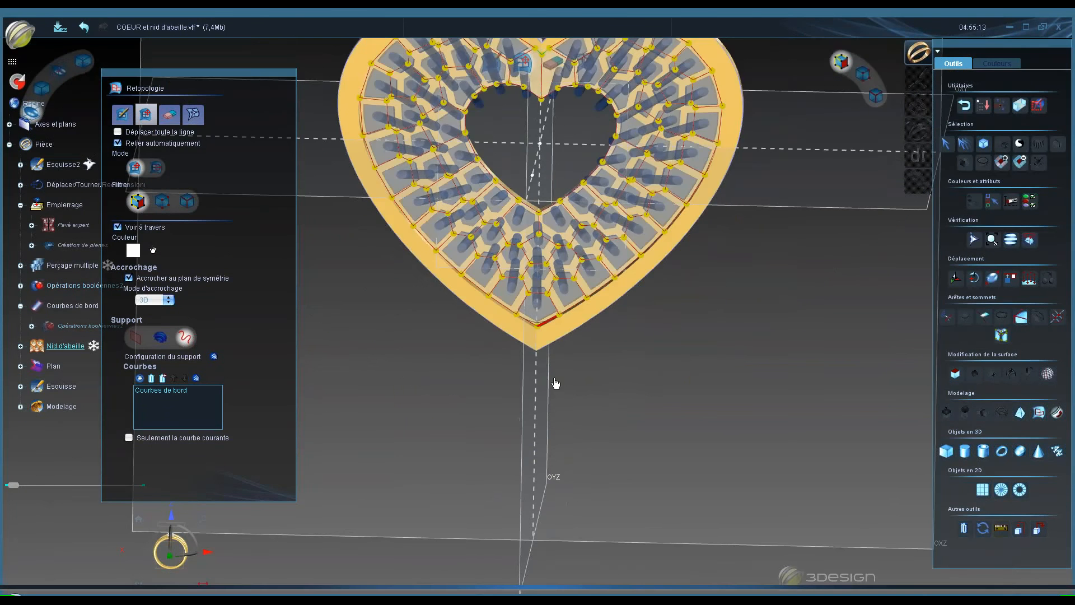
{"action": "middle_click_drag", "start_coordinate": [554, 384], "coordinate": [639, 364]}
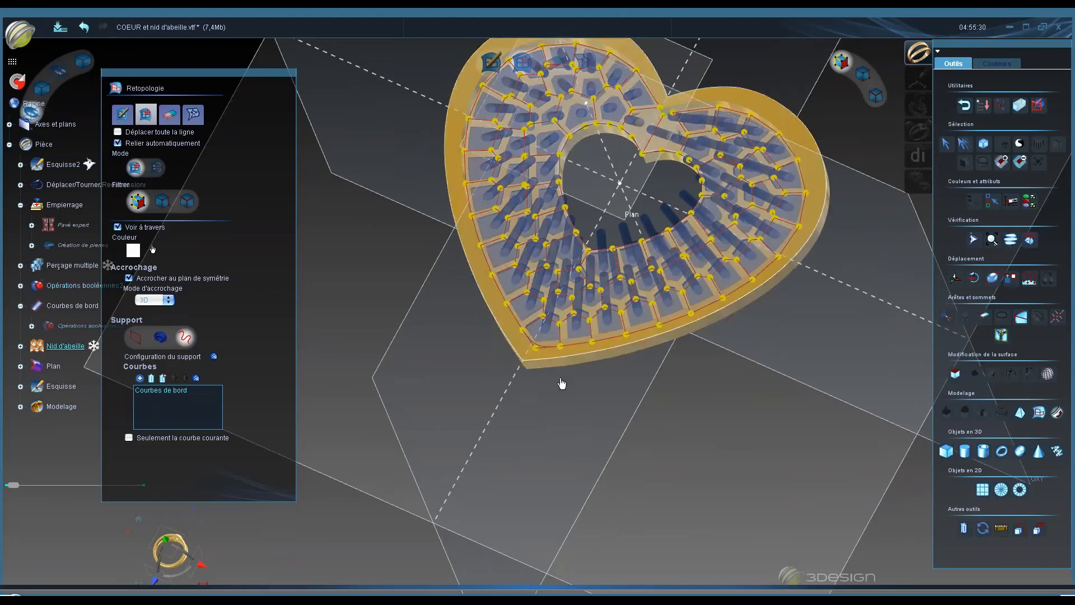
{"action": "scroll", "coordinate": [637, 344], "scroll_direction": "up", "scroll_amount": 5}
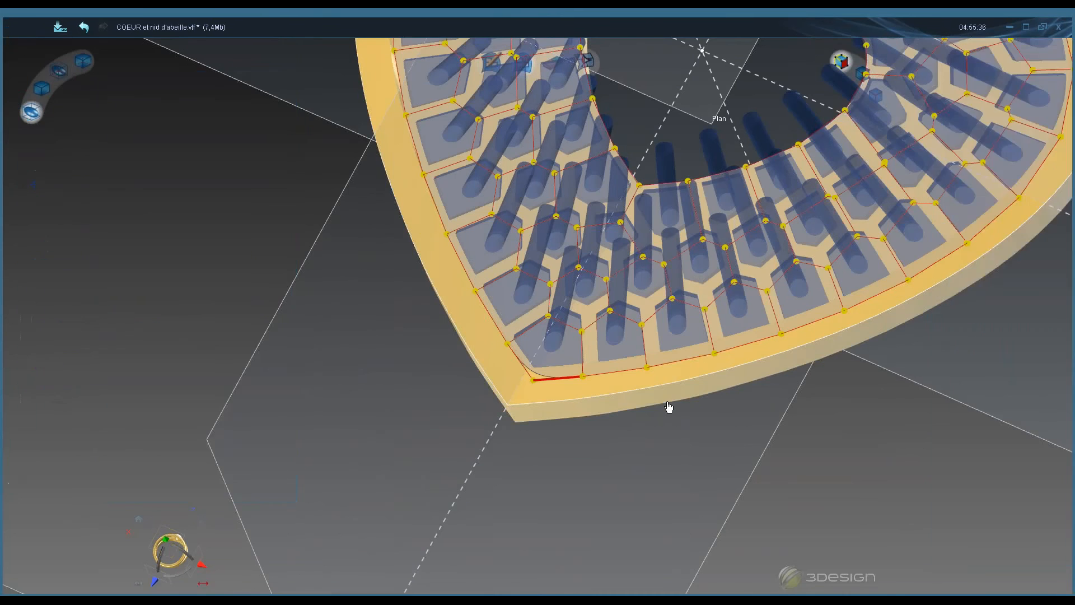
{"action": "scroll", "coordinate": [666, 408], "scroll_direction": "down", "scroll_amount": 5}
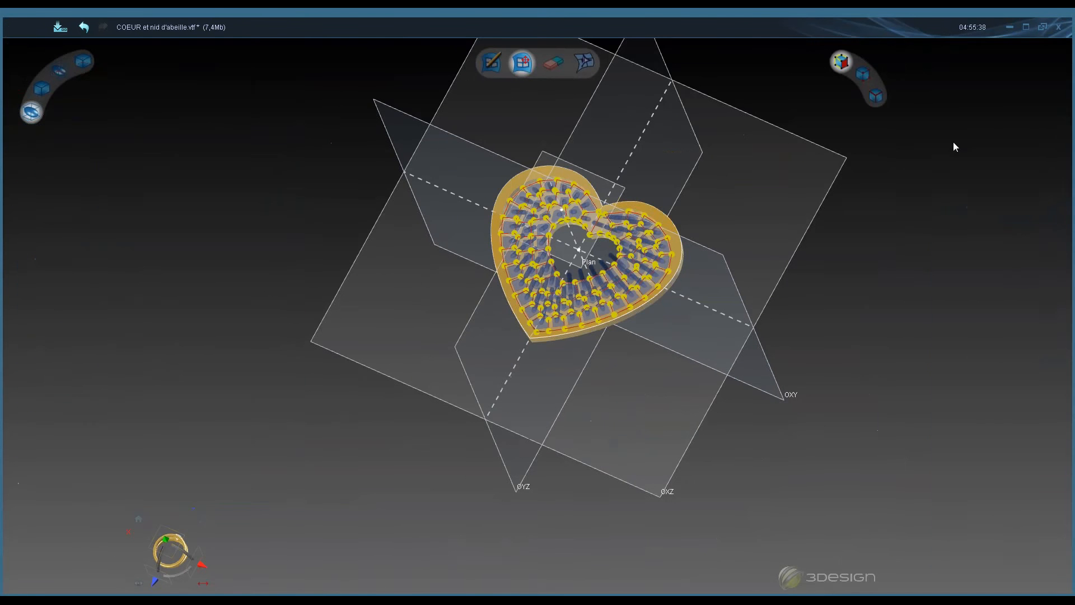
{"action": "left_click", "coordinate": [952, 143]}
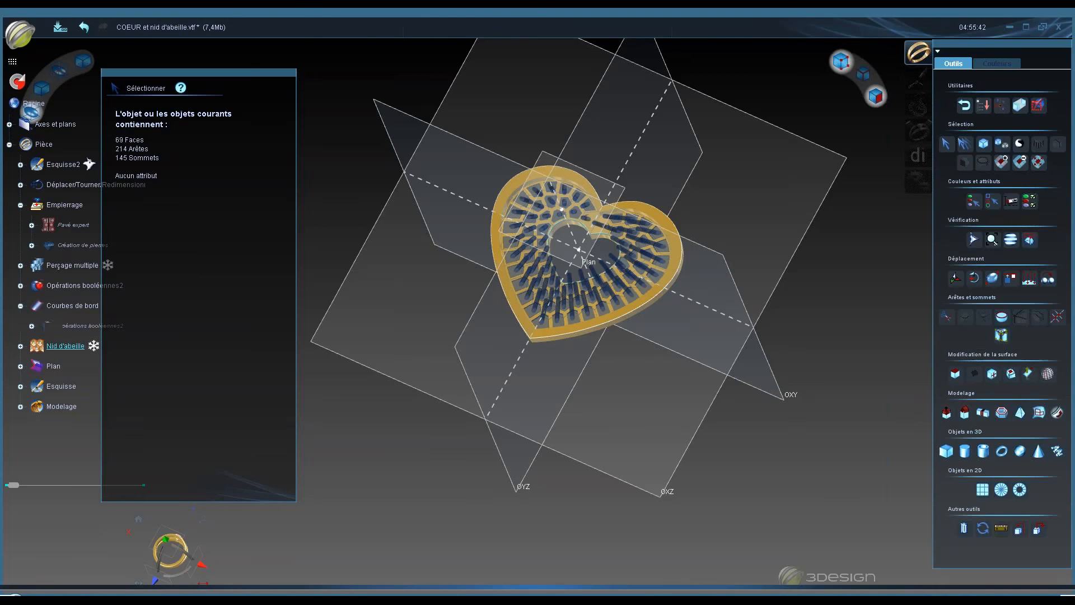
{"action": "left_click", "coordinate": [841, 63]}
{"action": "scroll", "coordinate": [571, 336], "scroll_direction": "up", "scroll_amount": 5}
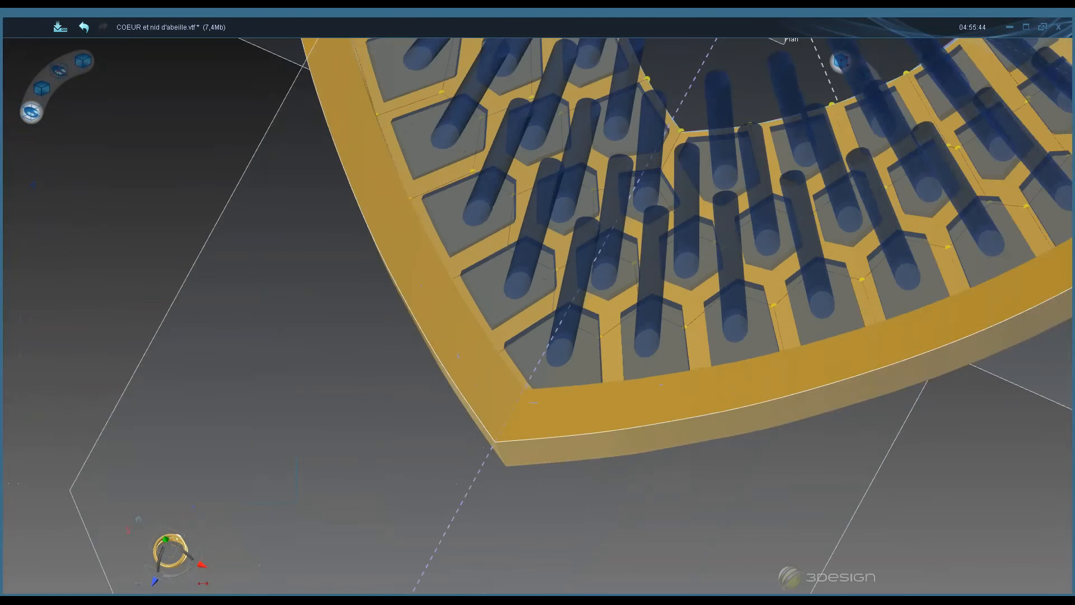
{"action": "middle_click_drag", "start_coordinate": [530, 341], "coordinate": [528, 382]}
{"action": "left_click", "coordinate": [538, 356]}
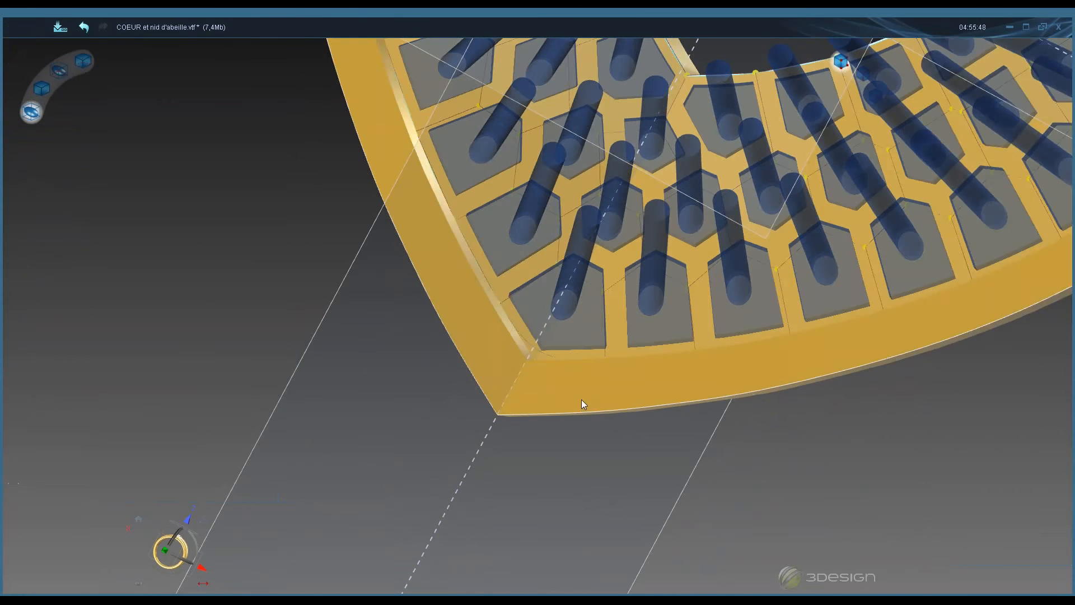
{"action": "left_click", "coordinate": [536, 364]}
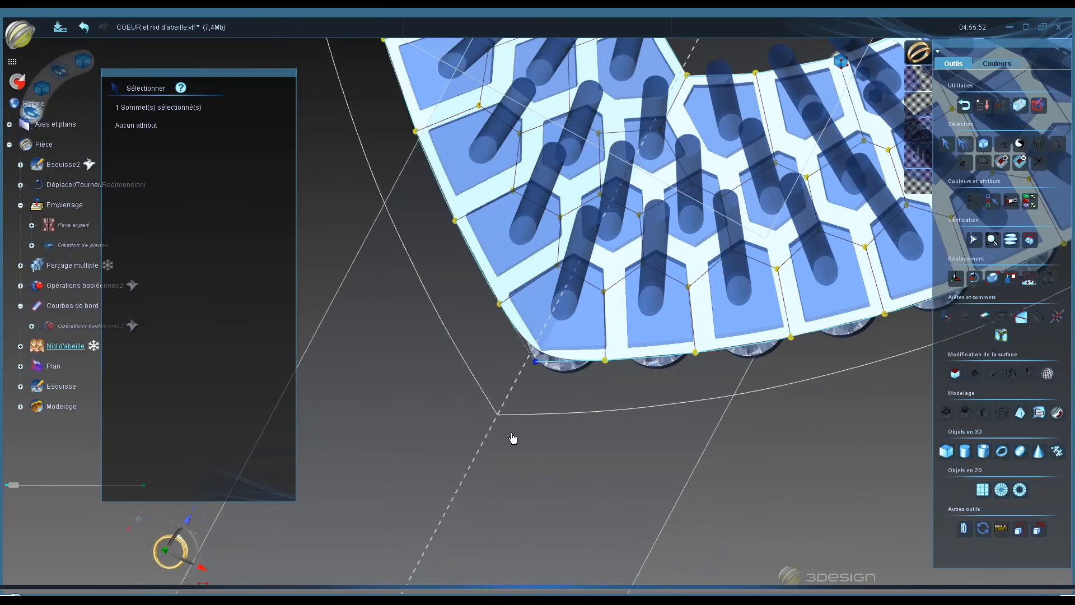
{"action": "left_click", "coordinate": [1021, 317]}
- Leave the Modelage mesh editing module
{"action": "scroll", "coordinate": [481, 297], "scroll_direction": "down", "scroll_amount": 3}
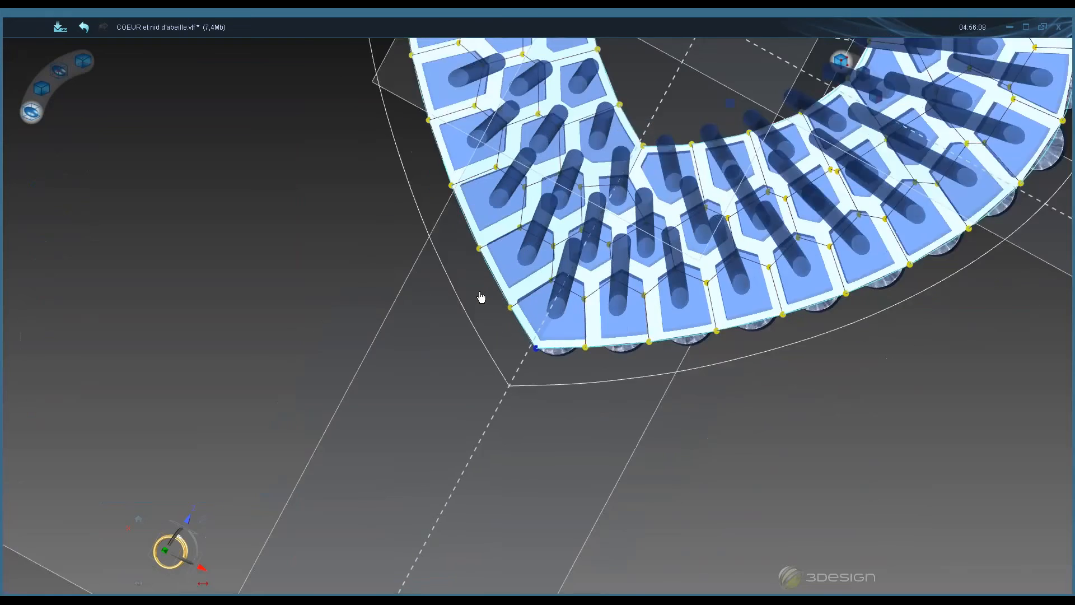
{"action": "scroll", "coordinate": [482, 297], "scroll_direction": "down", "scroll_amount": 4}
{"action": "middle_click_drag", "start_coordinate": [531, 280], "coordinate": [534, 252]}
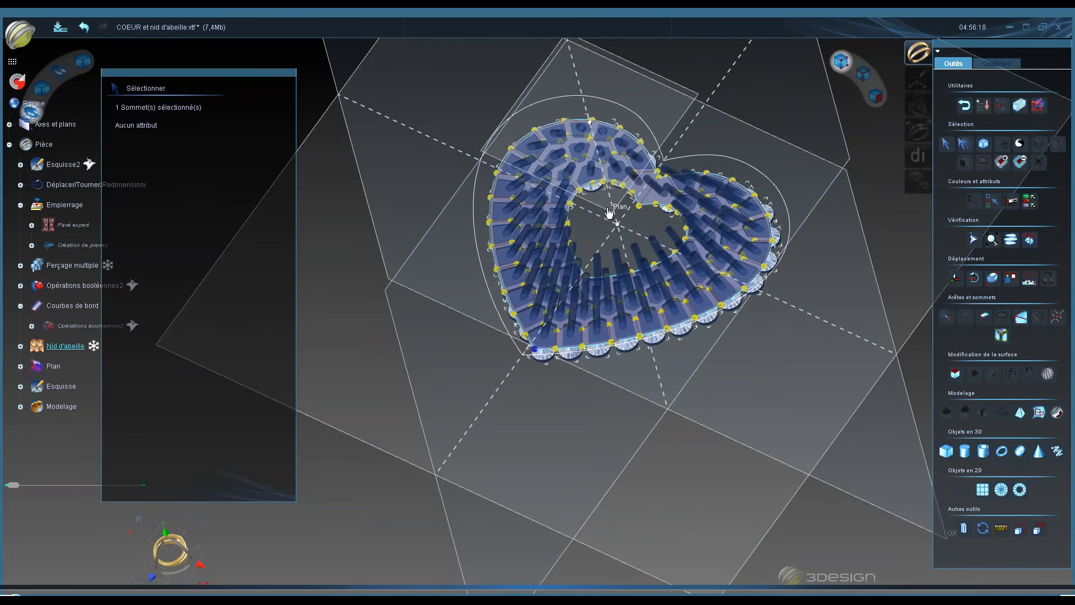
{"action": "middle_click_drag", "start_coordinate": [634, 289], "coordinate": [644, 456]}
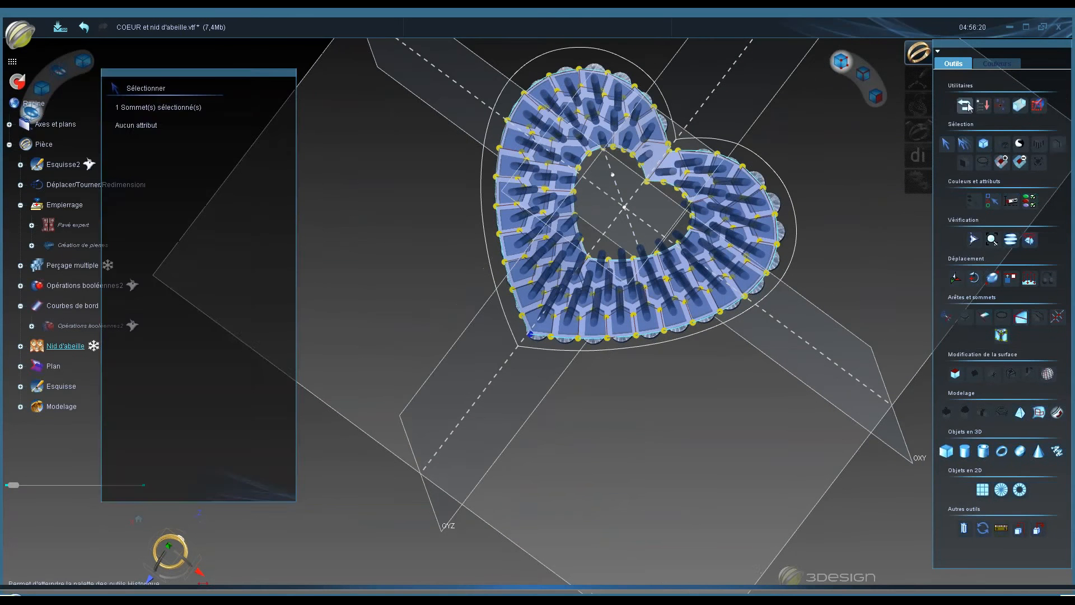
{"action": "left_click", "coordinate": [968, 107]}
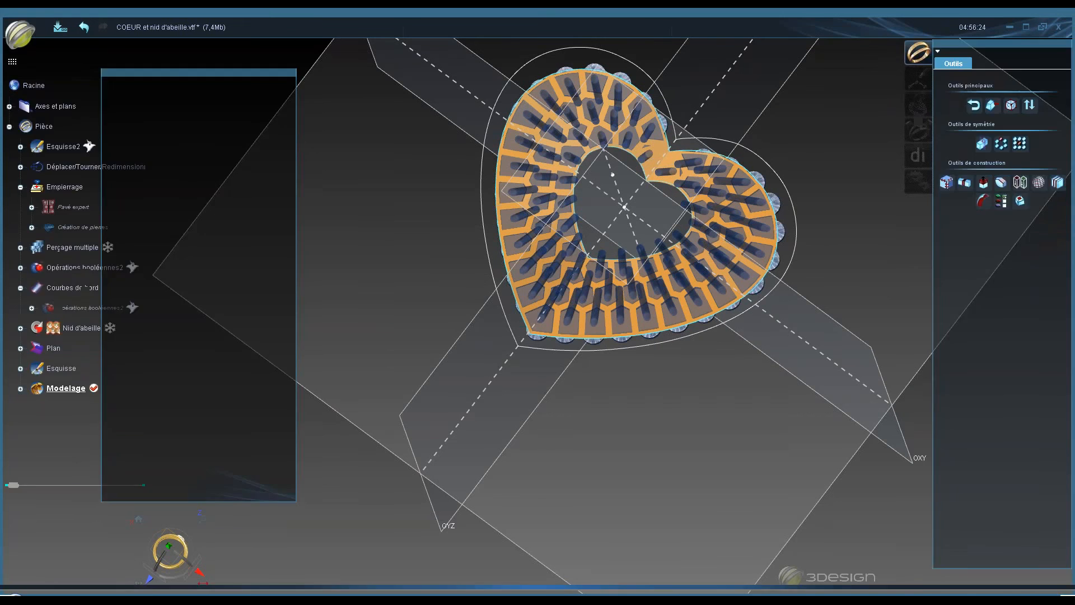
{"action": "key", "text": "Escape"}
{"action": "key", "text": "Escape"}
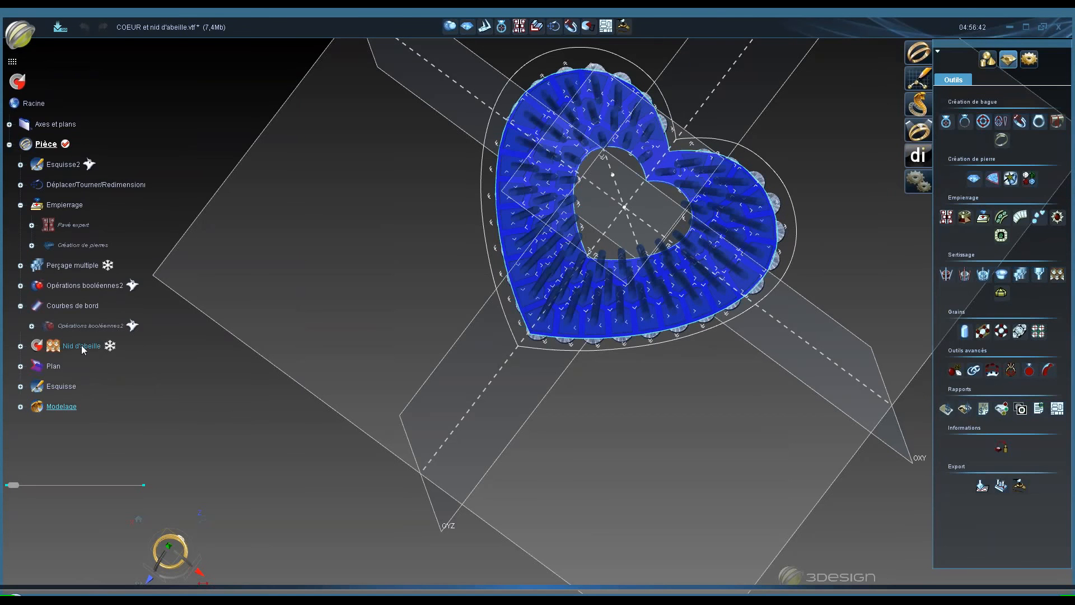
- Open the Nid d'abeille honeycomb parameters, validate them and rebuild the honeycomb from the updated mesh
{"action": "left_click", "coordinate": [82, 345]}
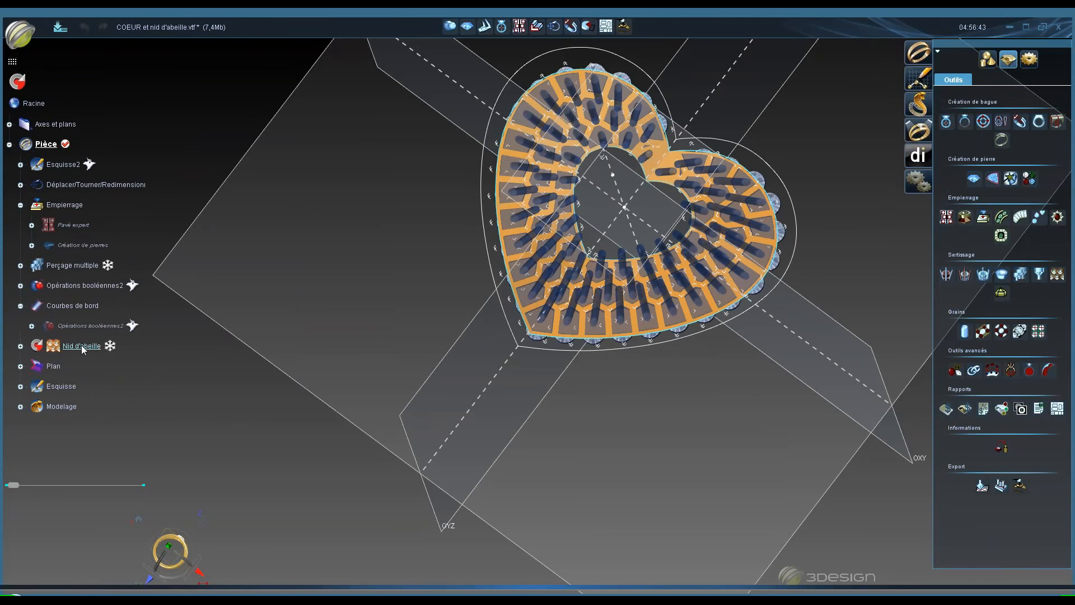
{"action": "double_click", "coordinate": [82, 345]}
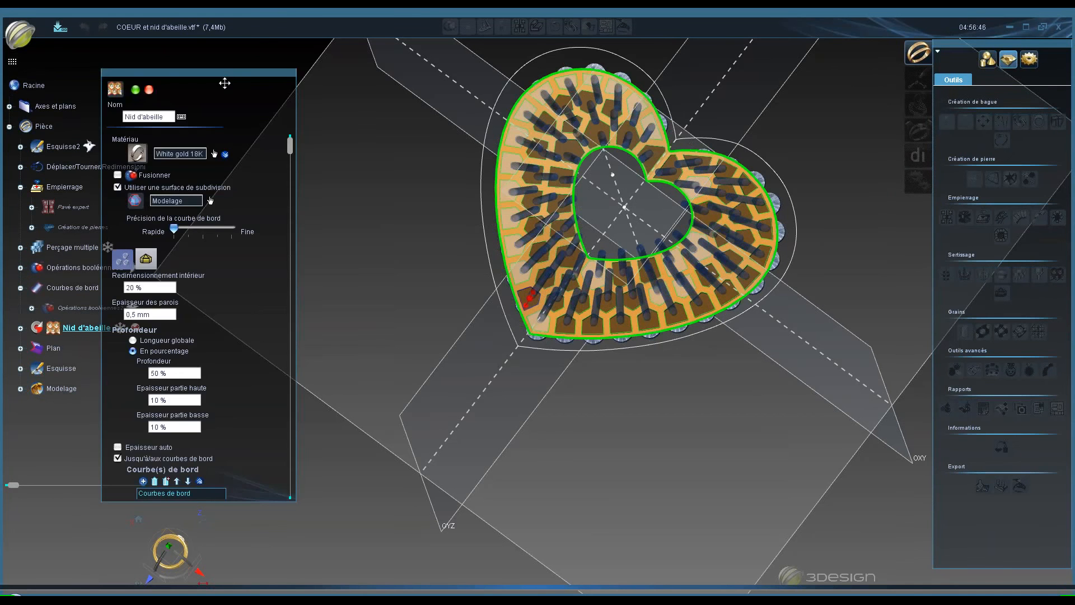
{"action": "left_click_drag", "start_coordinate": [231, 76], "coordinate": [335, 73]}
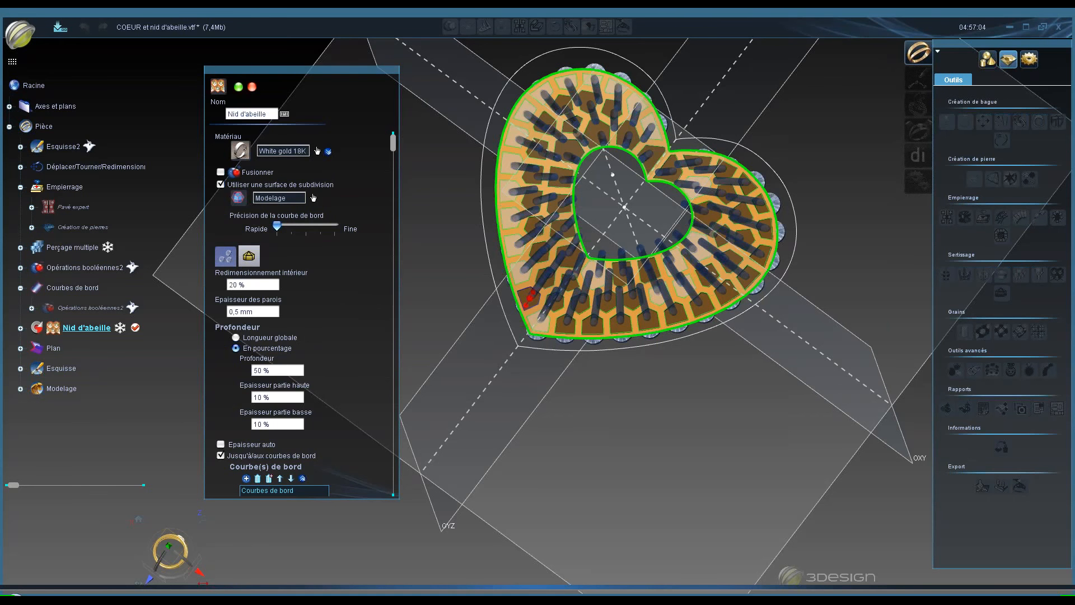
{"action": "left_click", "coordinate": [238, 86]}
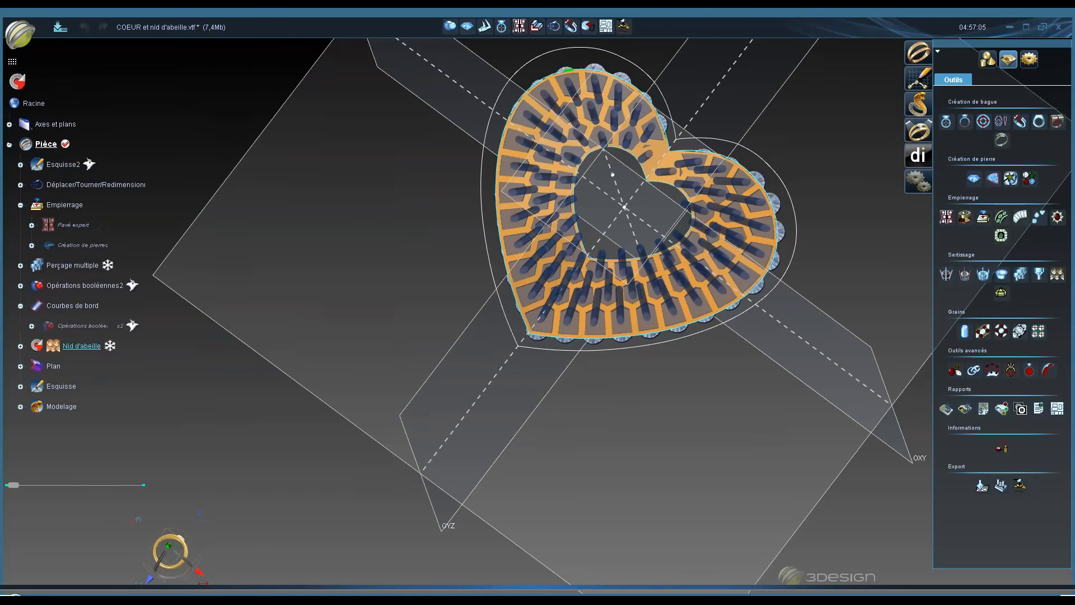
{"action": "left_click", "coordinate": [17, 81]}
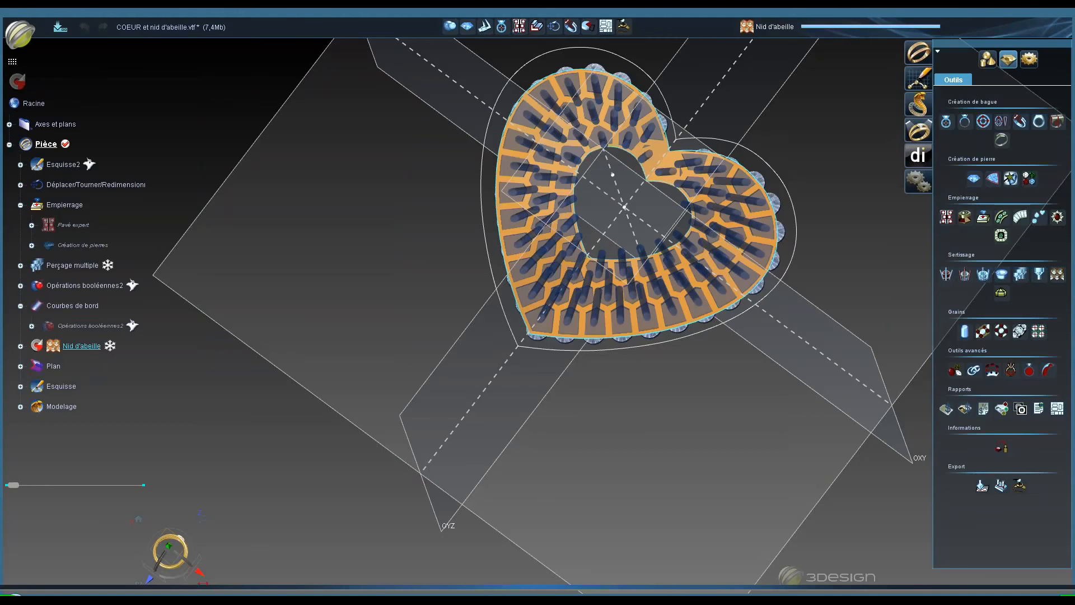
- Show the Nid d'abeille honeycomb and hide the Modelage mesh
{"action": "double_click", "coordinate": [89, 340]}
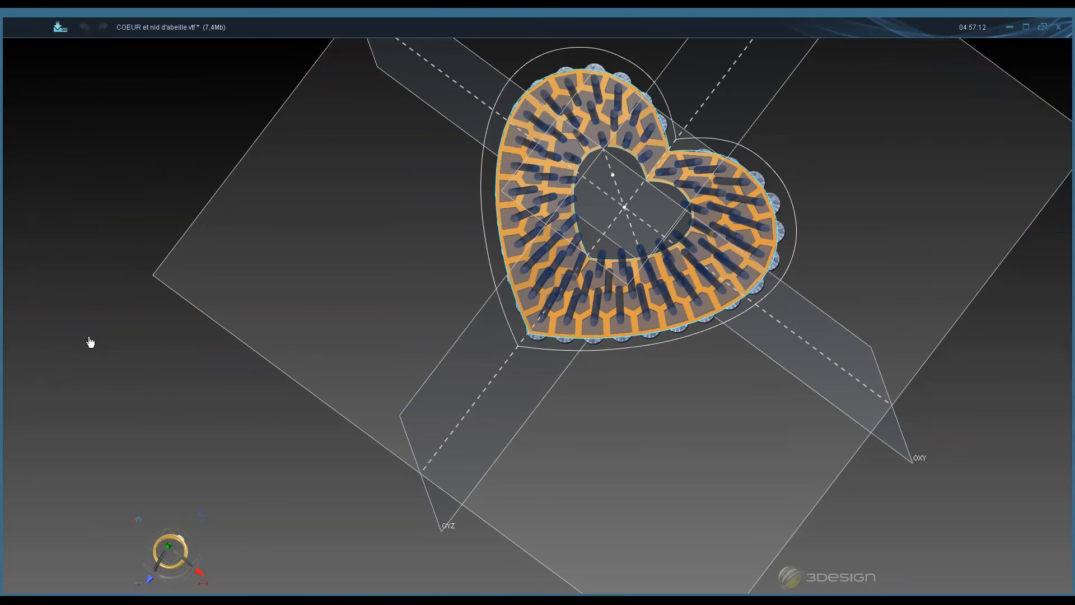
{"action": "right_click", "coordinate": [75, 328]}
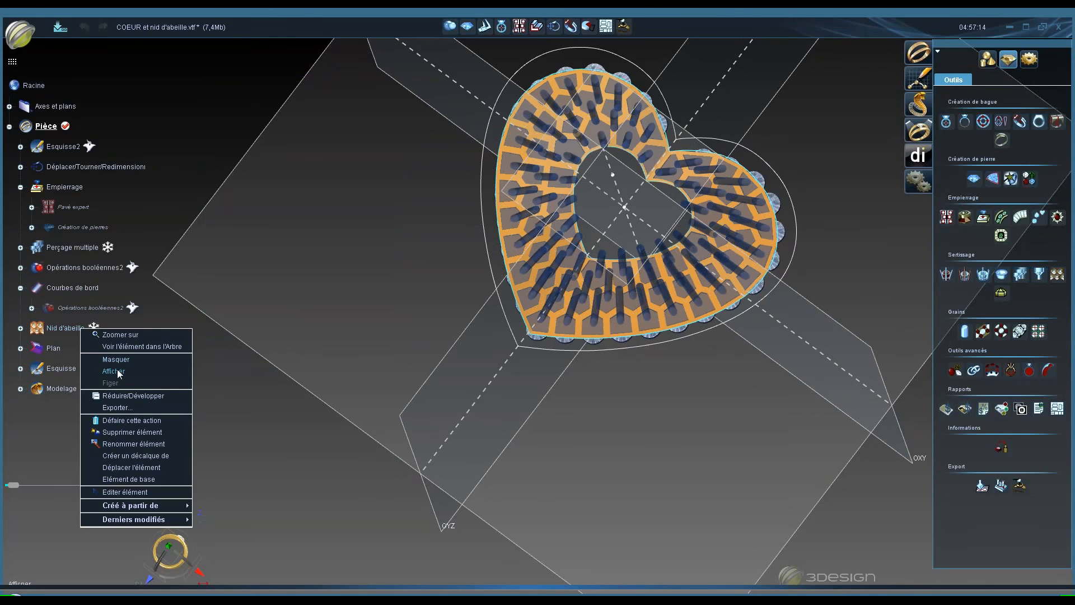
{"action": "left_click", "coordinate": [118, 371]}
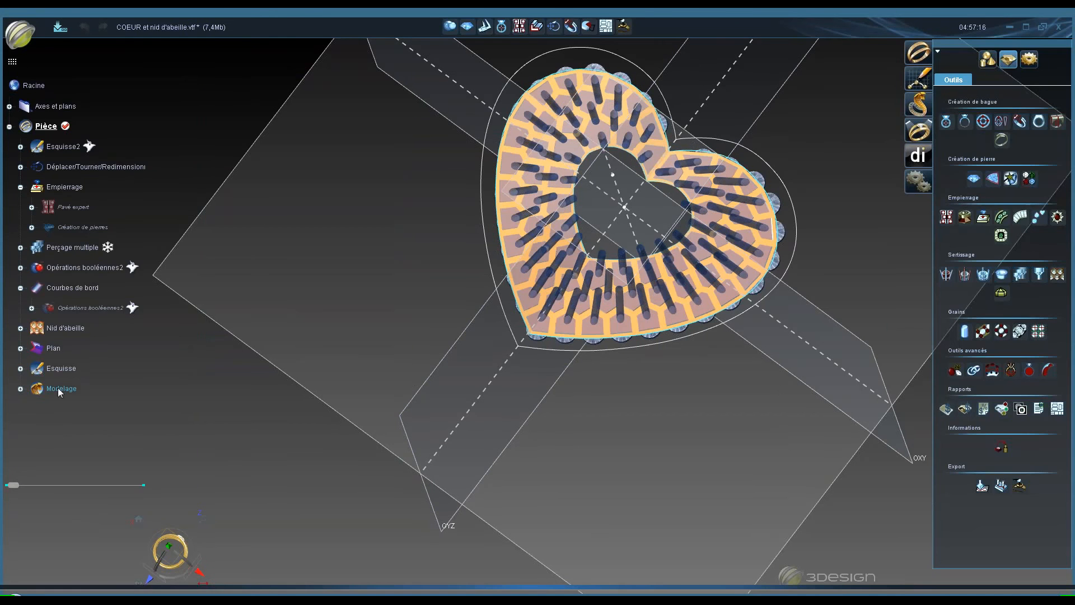
{"action": "right_click", "coordinate": [65, 394]}
{"action": "left_click", "coordinate": [96, 402]}
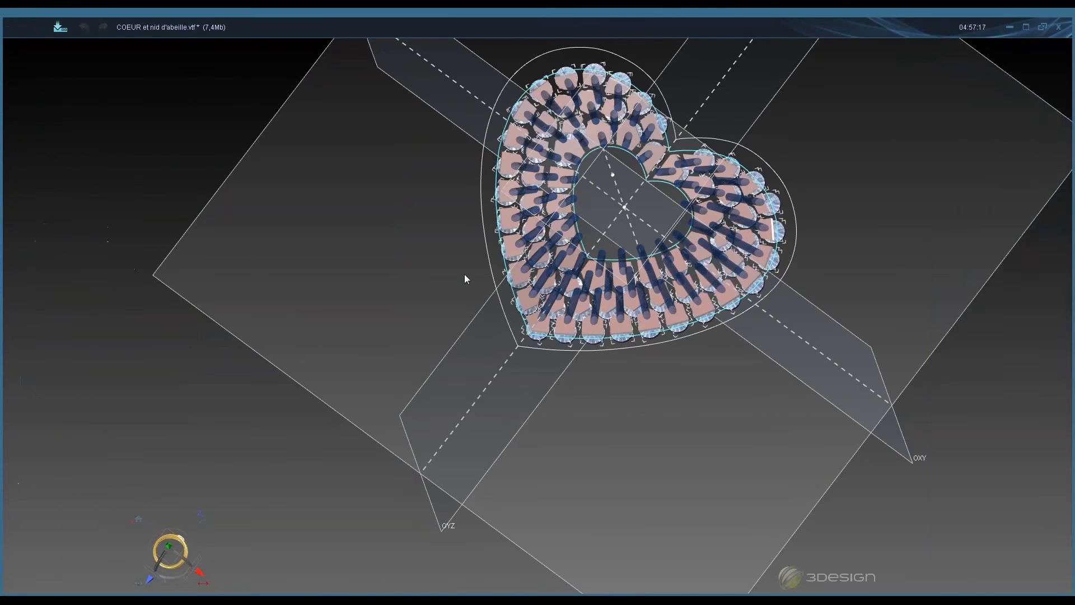
- Orbit and zoom around the heart to inspect the rebuilt honeycomb beneath the stones
{"action": "middle_click_drag", "start_coordinate": [480, 238], "coordinate": [487, 168]}
{"action": "middle_click_drag", "start_coordinate": [582, 448], "coordinate": [618, 394]}
{"action": "scroll", "coordinate": [619, 393], "scroll_direction": "up", "scroll_amount": 3}
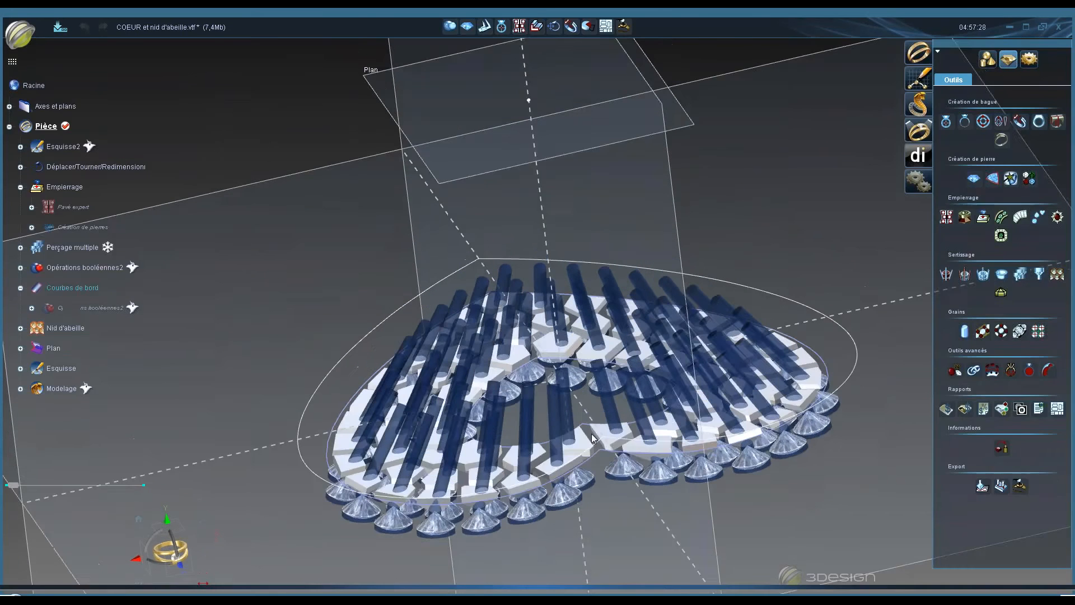
{"action": "middle_click_drag", "start_coordinate": [579, 415], "coordinate": [641, 527]}
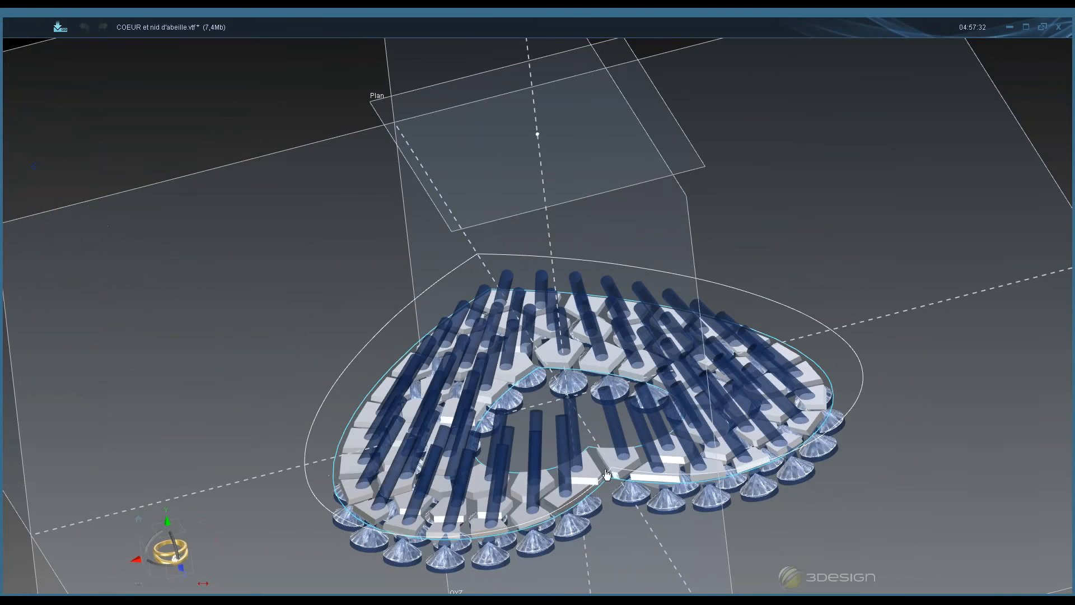
{"action": "scroll", "coordinate": [591, 472], "scroll_direction": "down", "scroll_amount": 4}
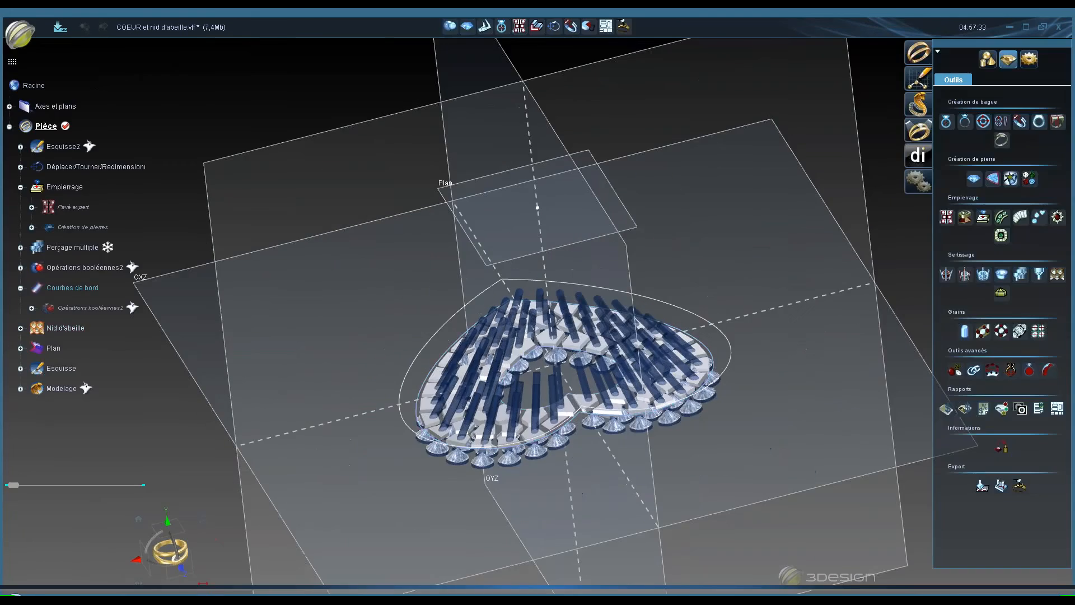
{"action": "middle_click_drag", "start_coordinate": [746, 469], "coordinate": [571, 390]}
{"action": "scroll", "coordinate": [571, 390], "scroll_direction": "up", "scroll_amount": 4}
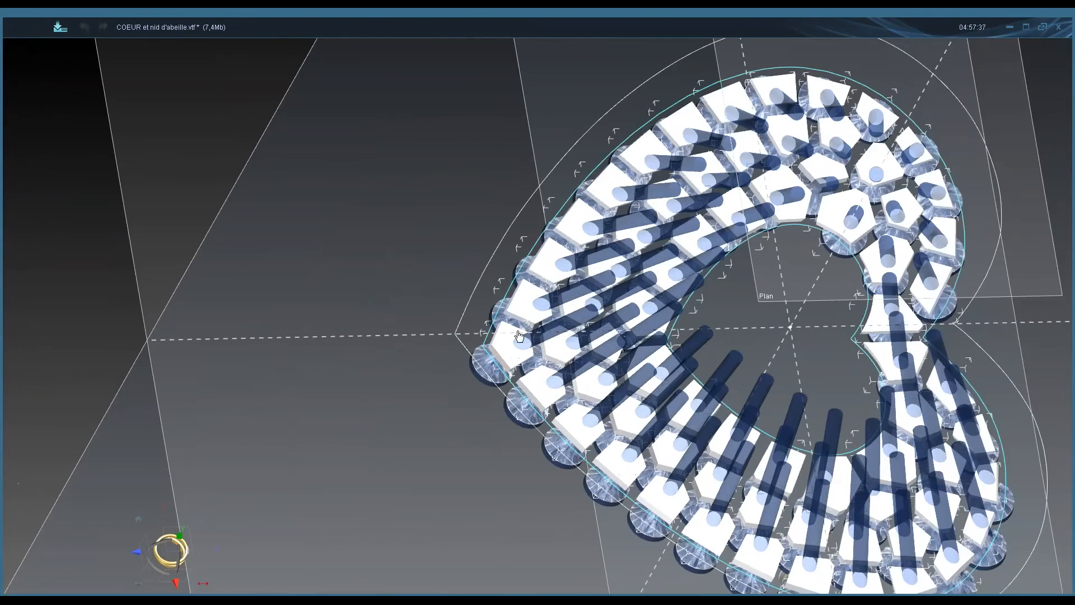
{"action": "scroll", "coordinate": [682, 383], "scroll_direction": "down", "scroll_amount": 3}
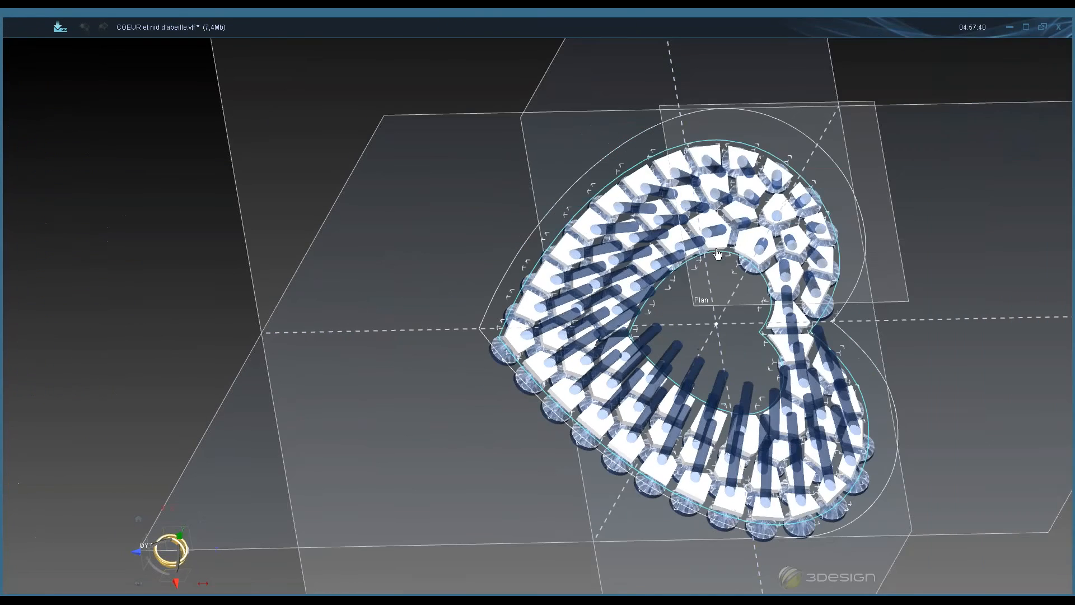
{"action": "middle_click_drag", "start_coordinate": [682, 383], "coordinate": [670, 282]}
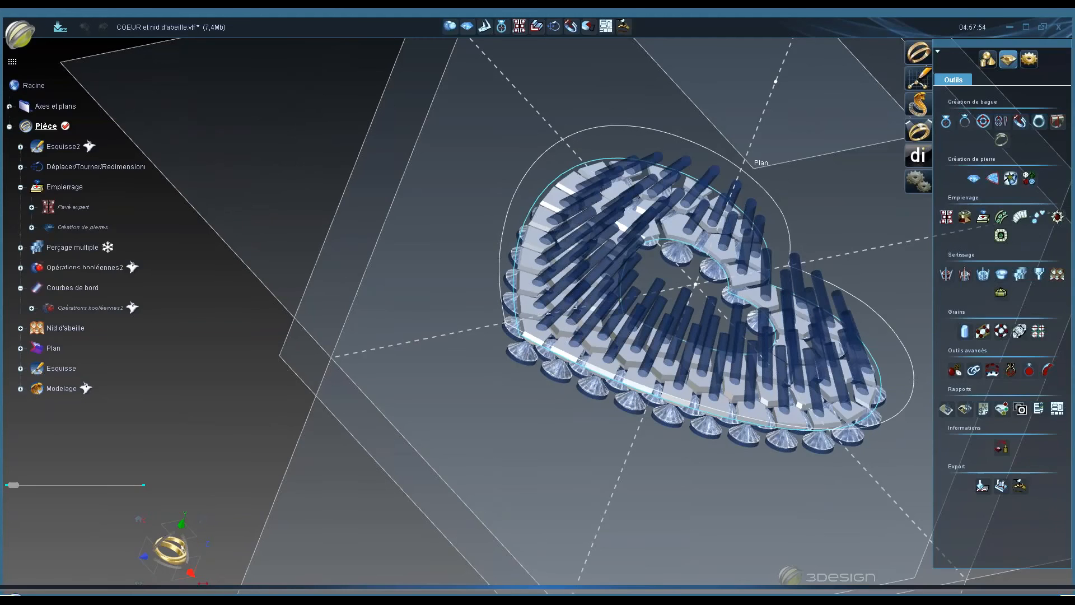
- Open the Nid d'abeille honeycomb parameters and close them again, twice, without changing anything
{"action": "left_click", "coordinate": [60, 329]}
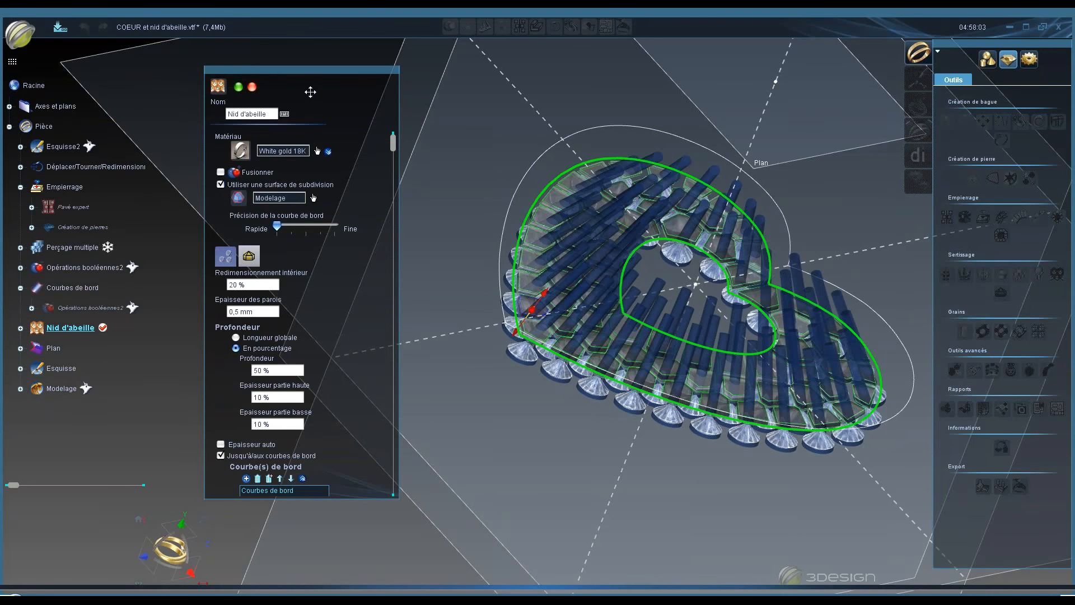
{"action": "left_click", "coordinate": [238, 86]}
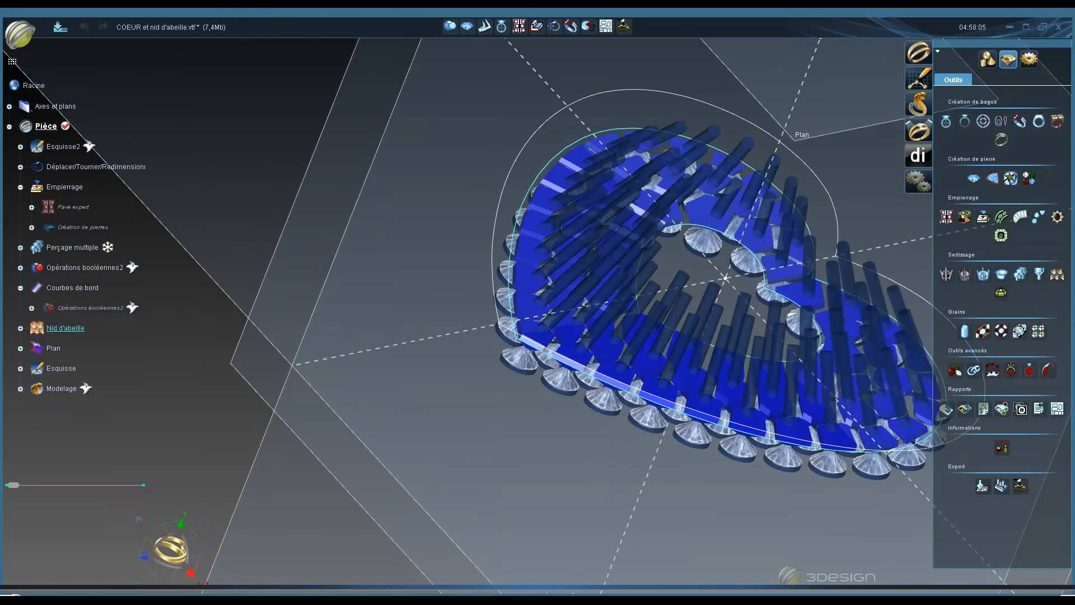
{"action": "right_click", "coordinate": [79, 329]}
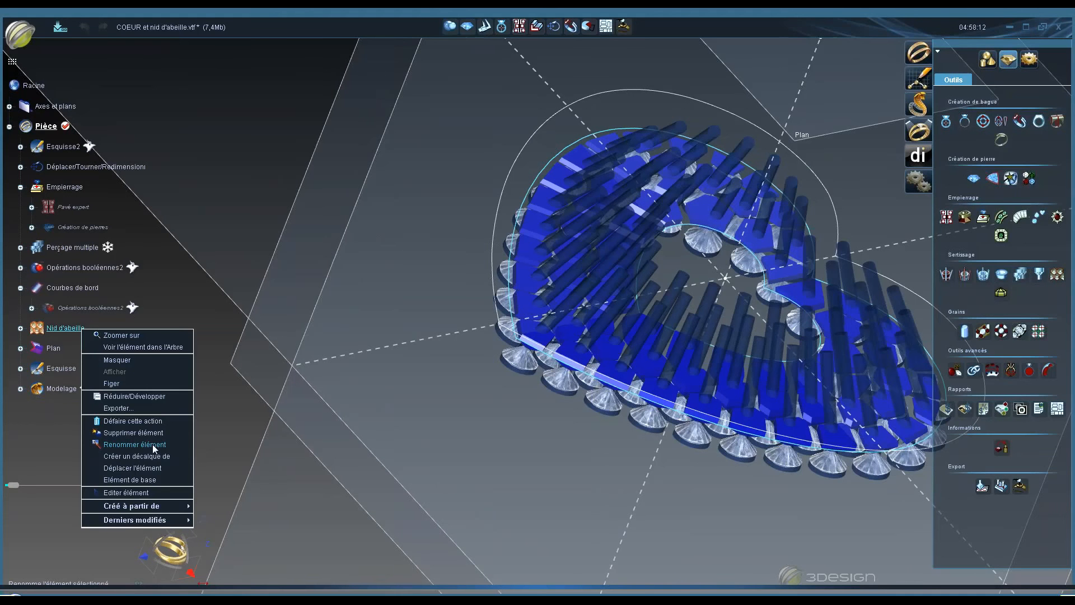
{"action": "left_click", "coordinate": [145, 493]}
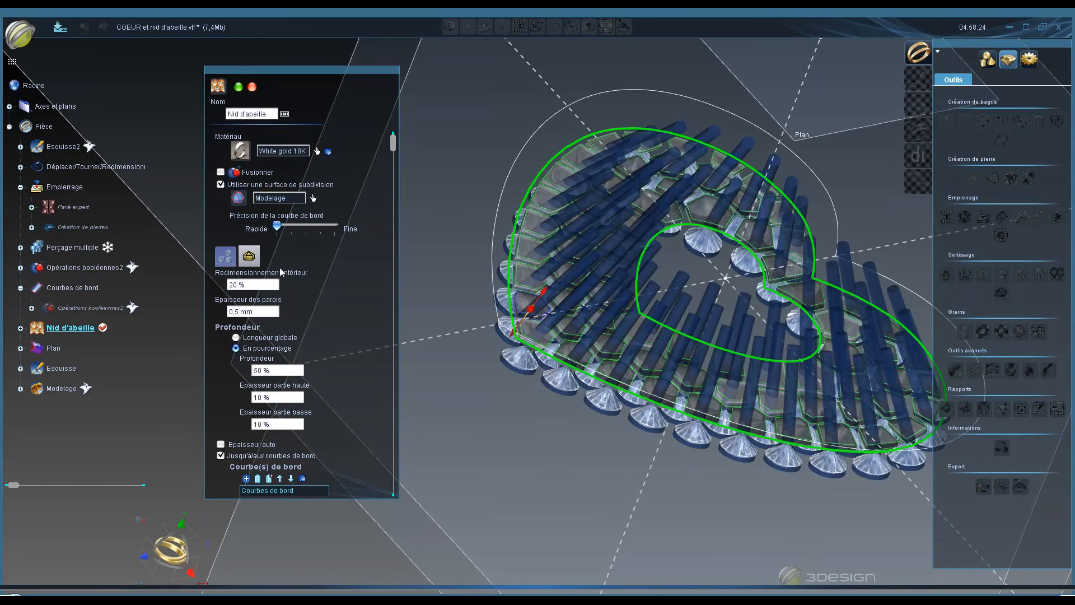
{"action": "left_click", "coordinate": [253, 89]}
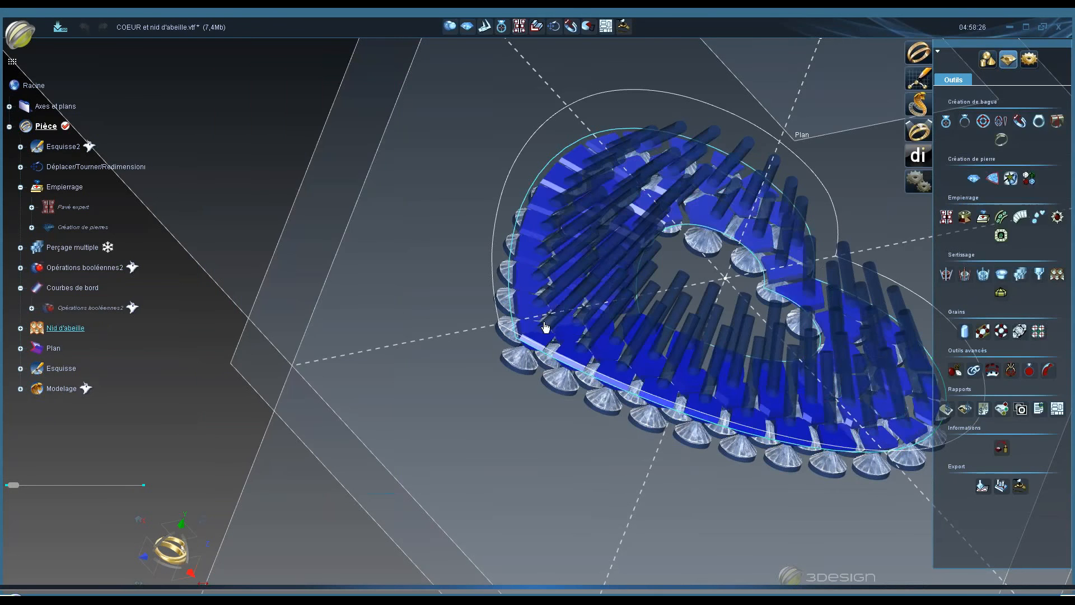
- Open the file COEUR et nid d'abeille final.vtf, discarding changes to the current document
{"action": "scroll", "coordinate": [543, 344], "scroll_direction": "up", "scroll_amount": 3}
{"action": "middle_click_drag", "start_coordinate": [543, 343], "coordinate": [762, 306]}
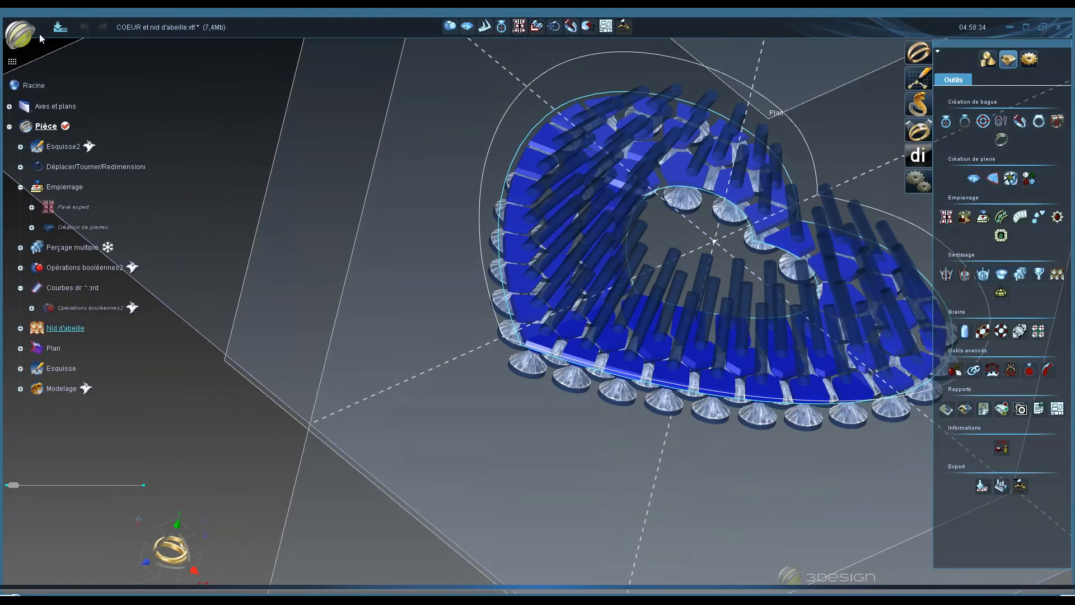
{"action": "left_click", "coordinate": [27, 38]}
{"action": "left_click", "coordinate": [104, 68]}
{"action": "left_click_drag", "start_coordinate": [502, 391], "coordinate": [502, 391]}
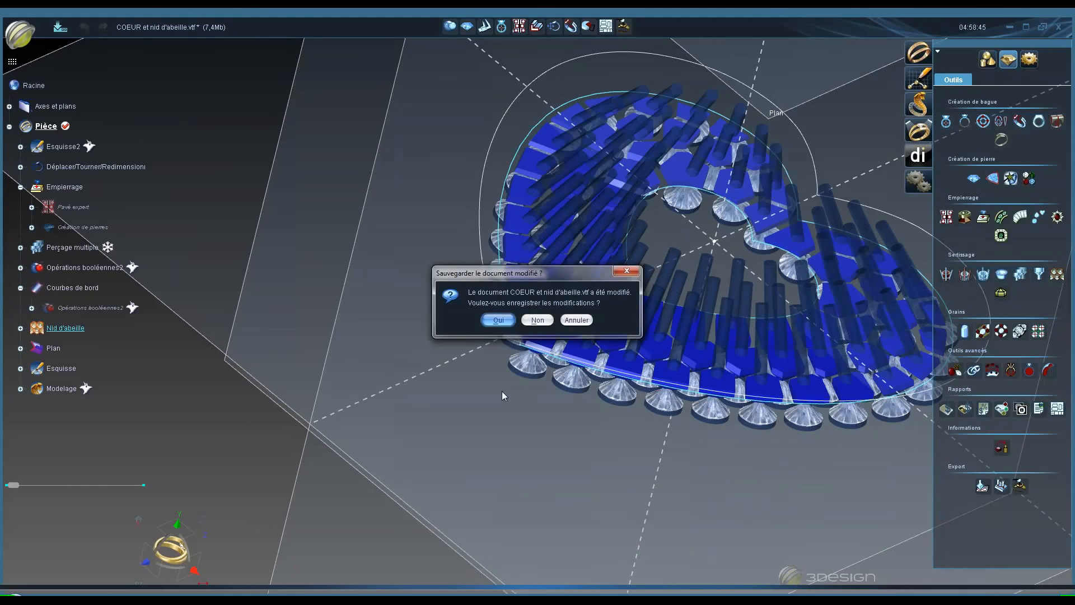
{"action": "left_click", "coordinate": [538, 320]}
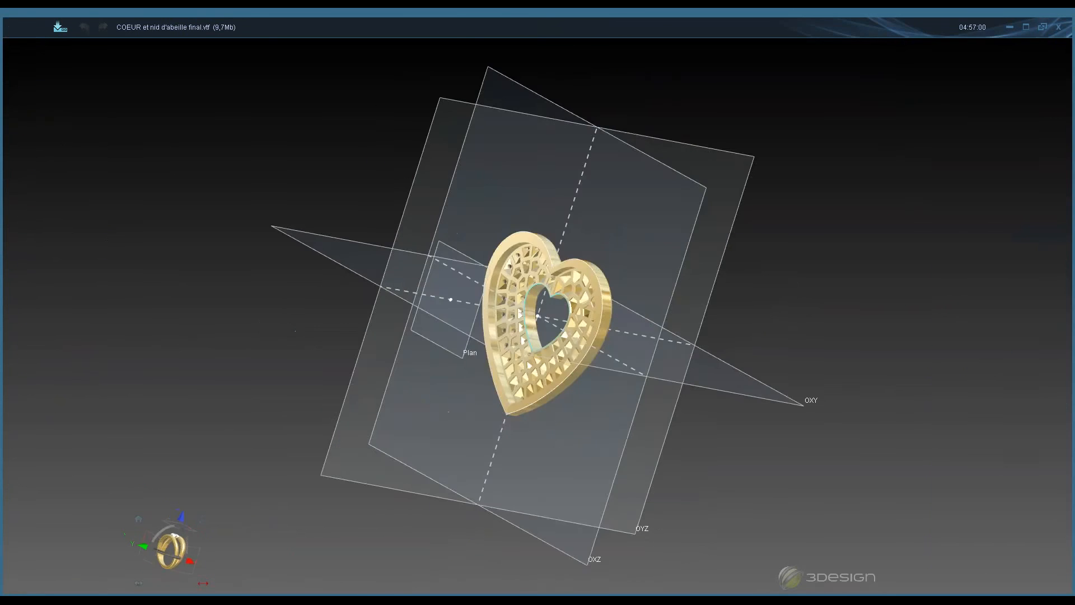
- Show the feature tree of the final heart model
{"action": "scroll", "coordinate": [622, 364], "scroll_direction": "up", "scroll_amount": 5}
{"action": "middle_click_drag", "start_coordinate": [588, 361], "coordinate": [392, 134]}
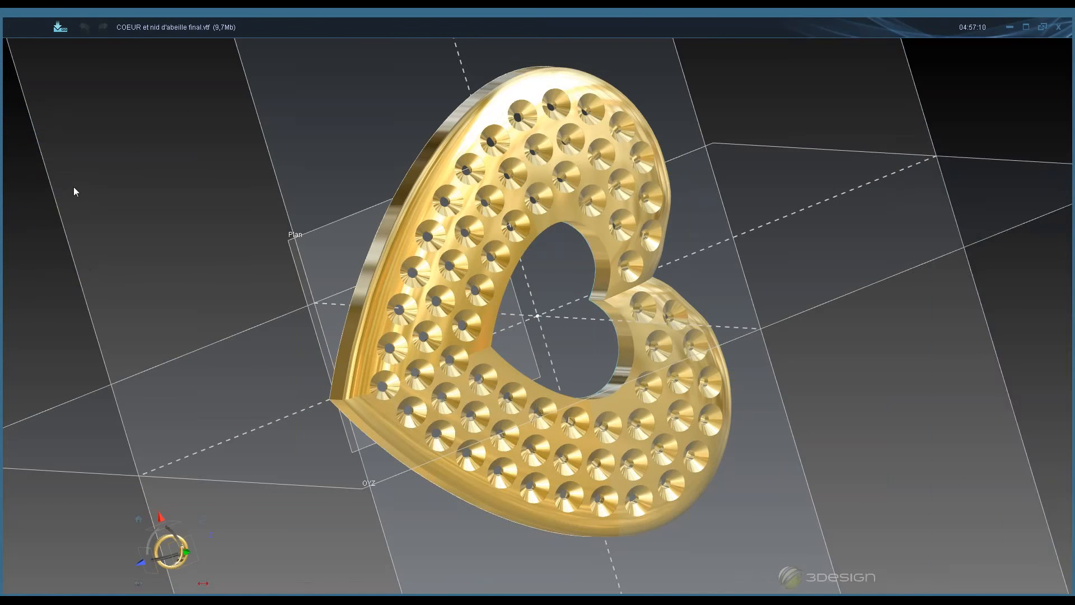
{"action": "right_click", "coordinate": [81, 191]}
{"action": "left_click", "coordinate": [112, 234]}
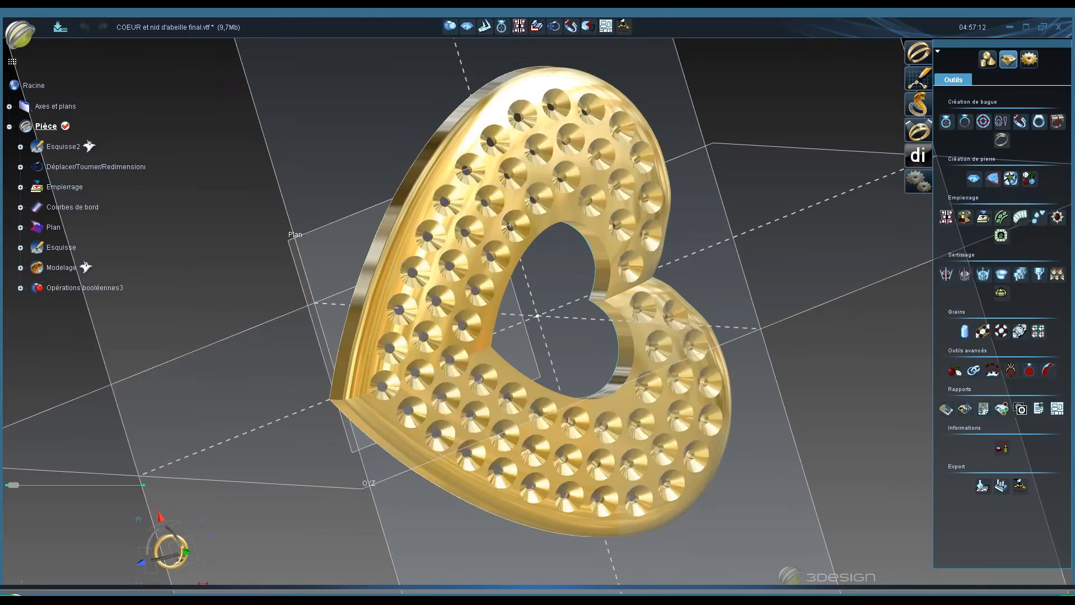
- Orbit around the final heart to inspect the honeycomb from below and the stones from above
{"action": "middle_click_drag", "start_coordinate": [587, 363], "coordinate": [434, 118]}
{"action": "middle_click_drag", "start_coordinate": [544, 291], "coordinate": [456, 121]}
{"action": "middle_click_drag", "start_coordinate": [517, 241], "coordinate": [503, 209]}
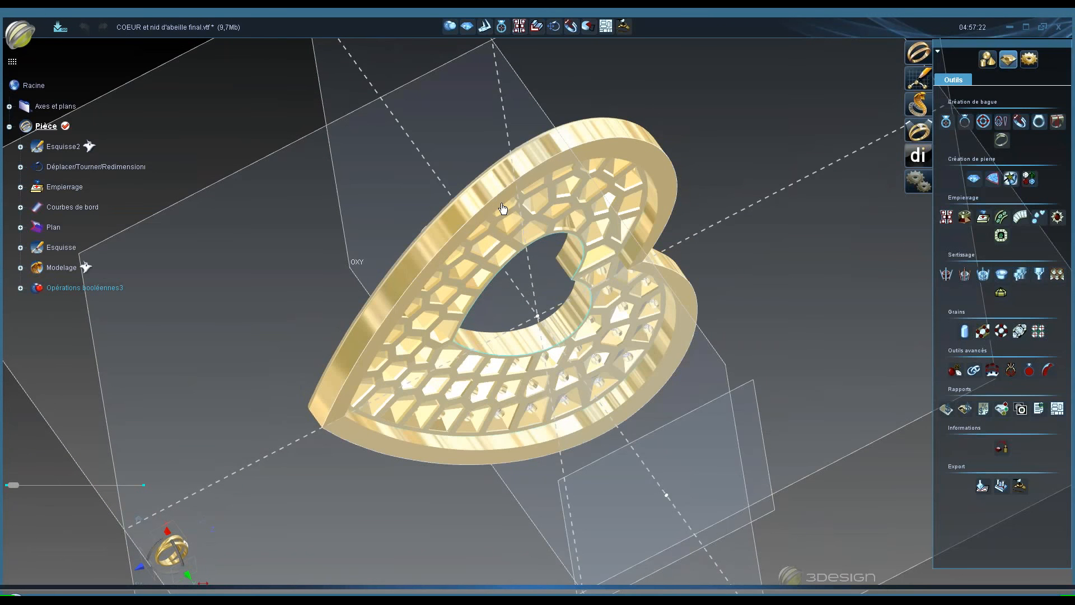
{"action": "middle_click_drag", "start_coordinate": [502, 208], "coordinate": [599, 189]}
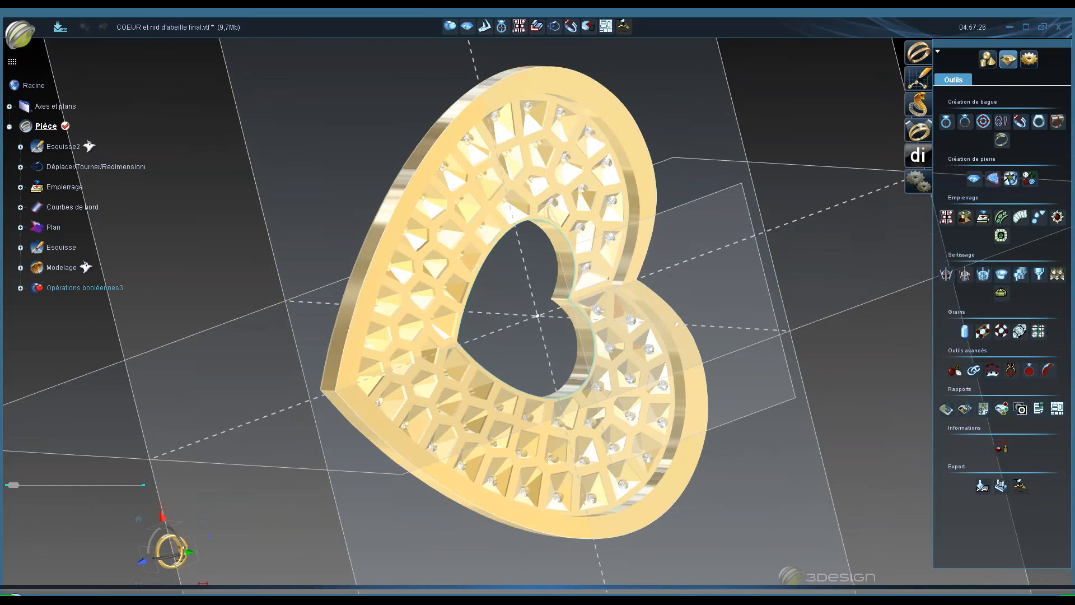
{"action": "middle_click_drag", "start_coordinate": [506, 264], "coordinate": [625, 375]}
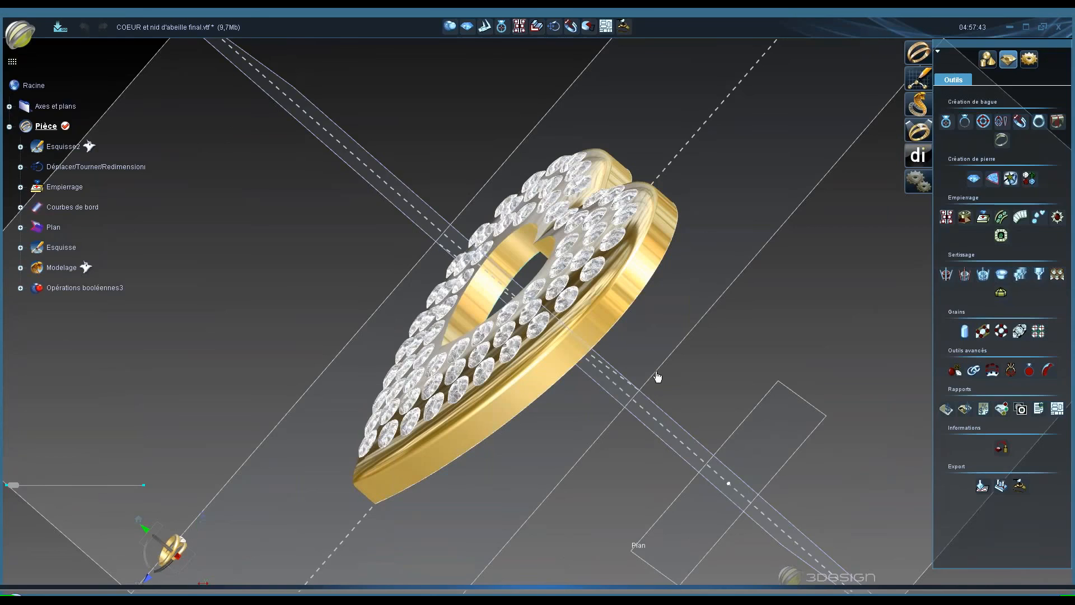
{"action": "middle_click_drag", "start_coordinate": [653, 373], "coordinate": [554, 286]}
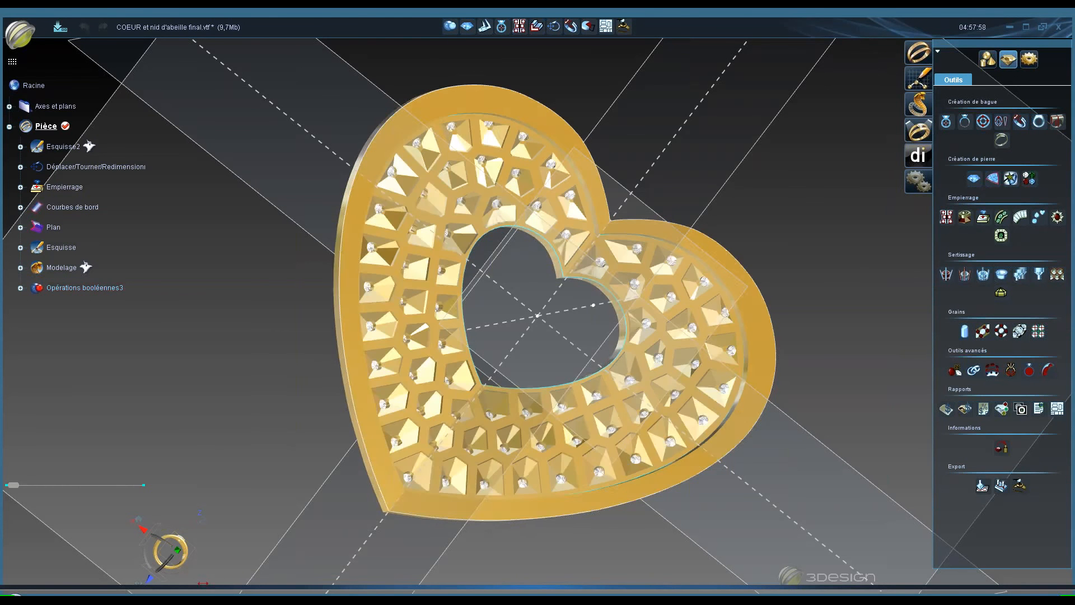
- Enter the Modelage module and open, then close, the help page for the Déplacer tool
{"action": "double_click", "coordinate": [63, 268]}
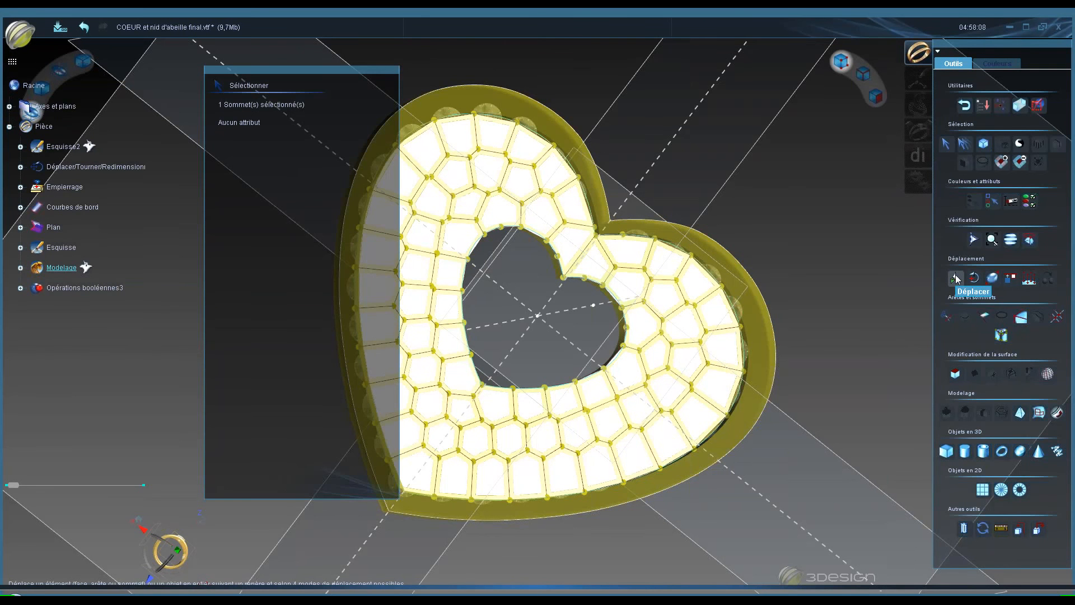
{"action": "key", "text": "F1"}
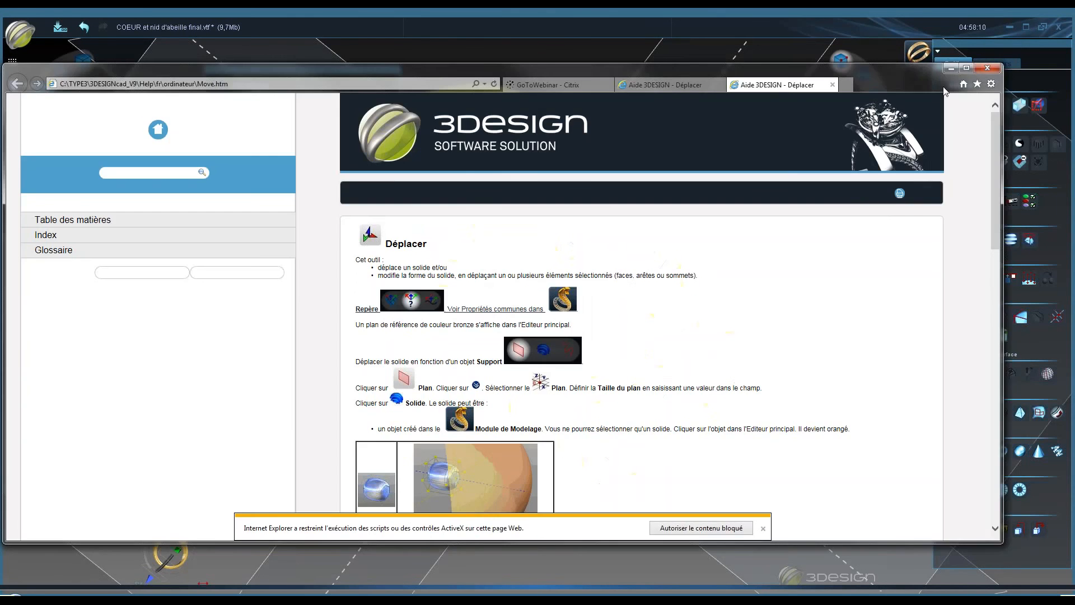
{"action": "left_click", "coordinate": [988, 68]}
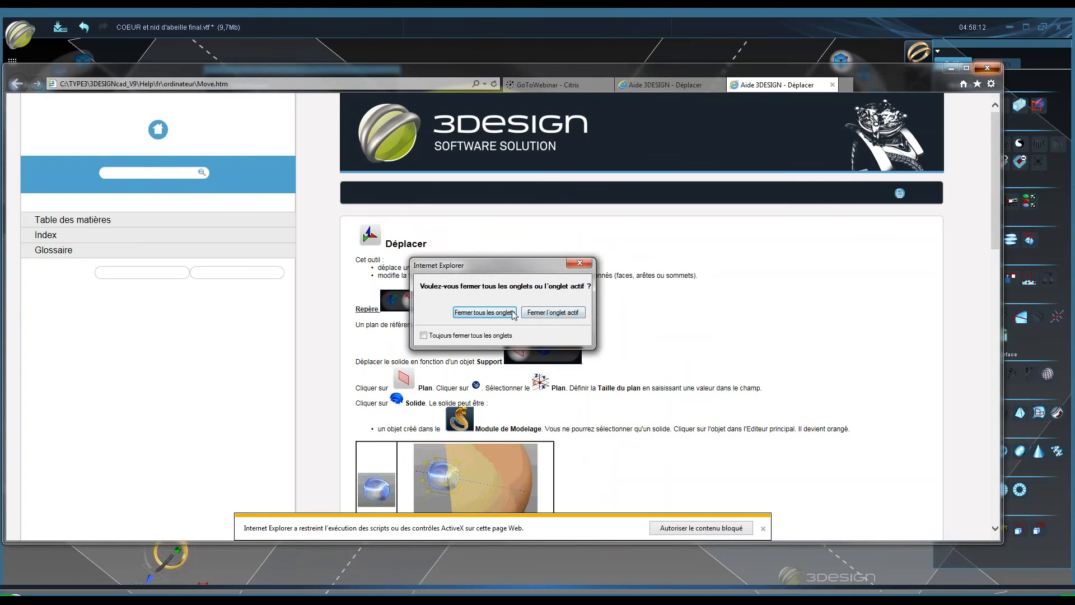
{"action": "left_click", "coordinate": [565, 315]}
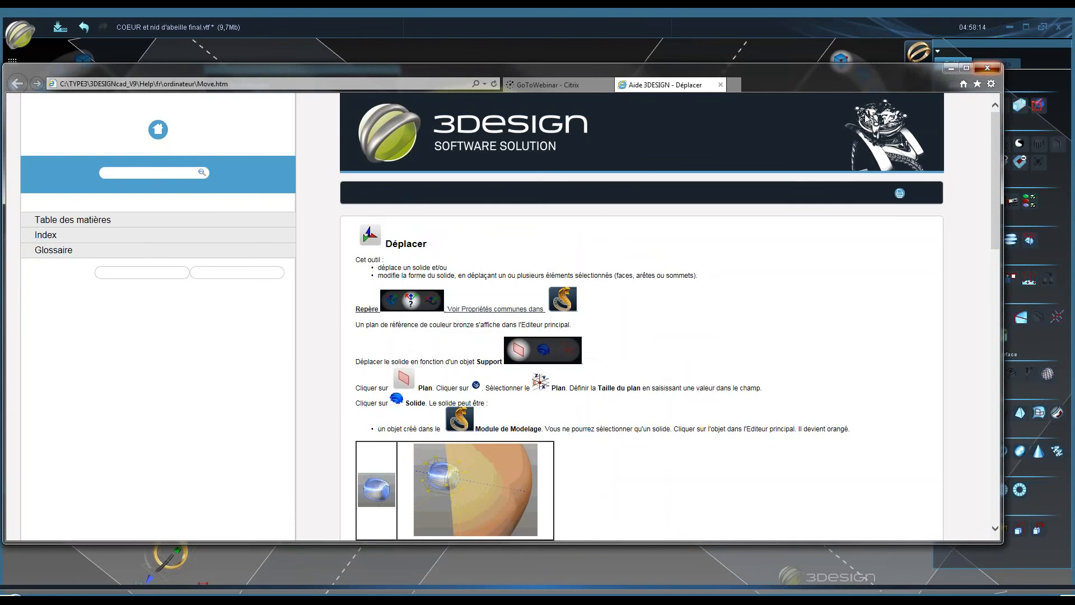
{"action": "left_click", "coordinate": [950, 68]}
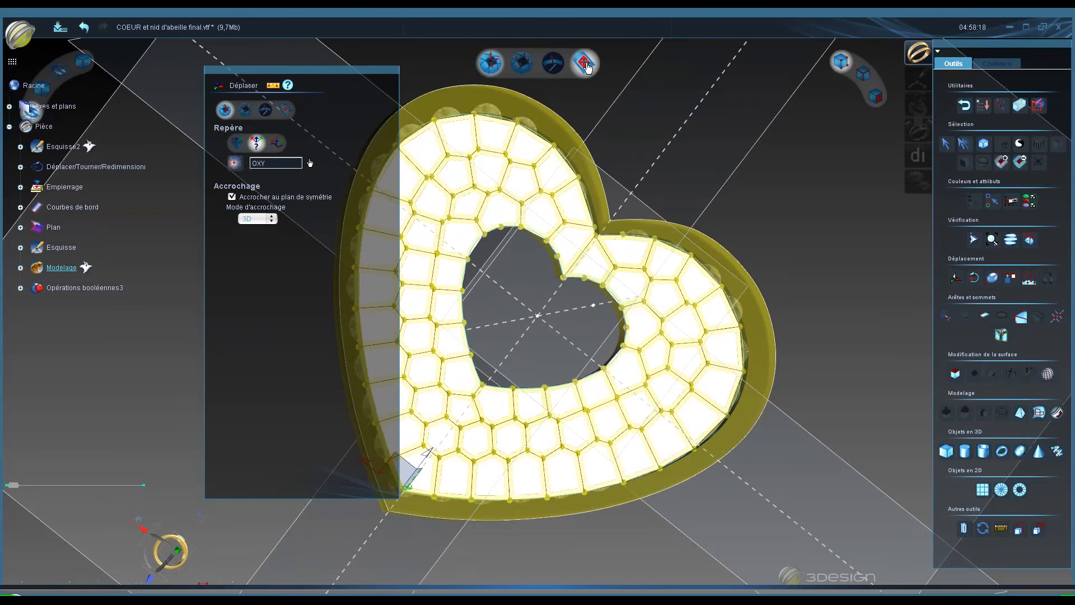
- Switch the Déplacer tool to Support mode with a Solide support
{"action": "left_click", "coordinate": [586, 63]}
{"action": "left_click", "coordinate": [586, 64]}
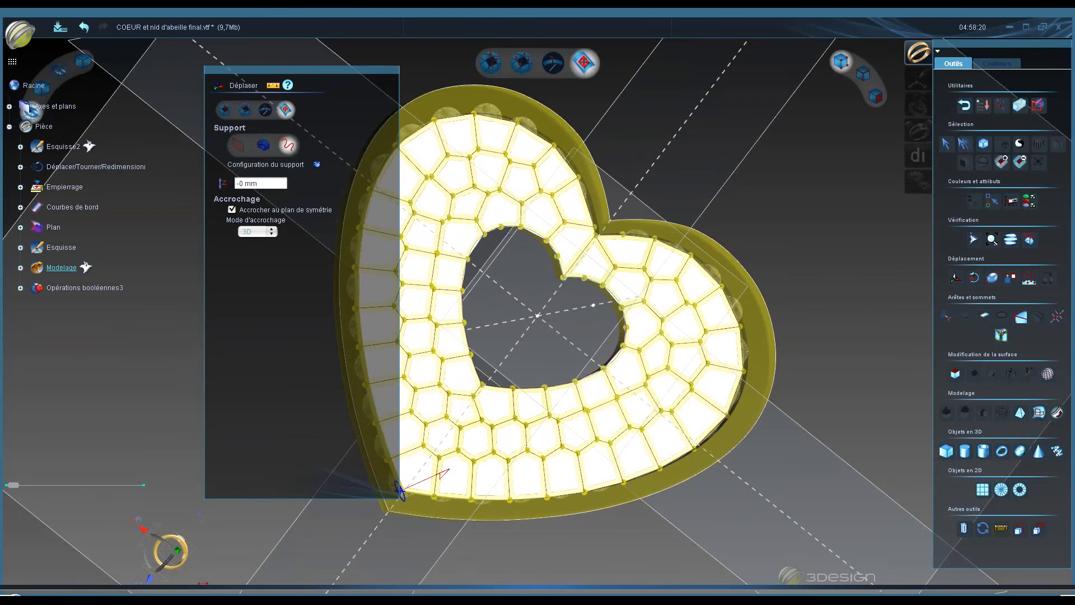
{"action": "key", "text": "space"}
{"action": "middle_click_drag", "start_coordinate": [634, 338], "coordinate": [626, 138]}
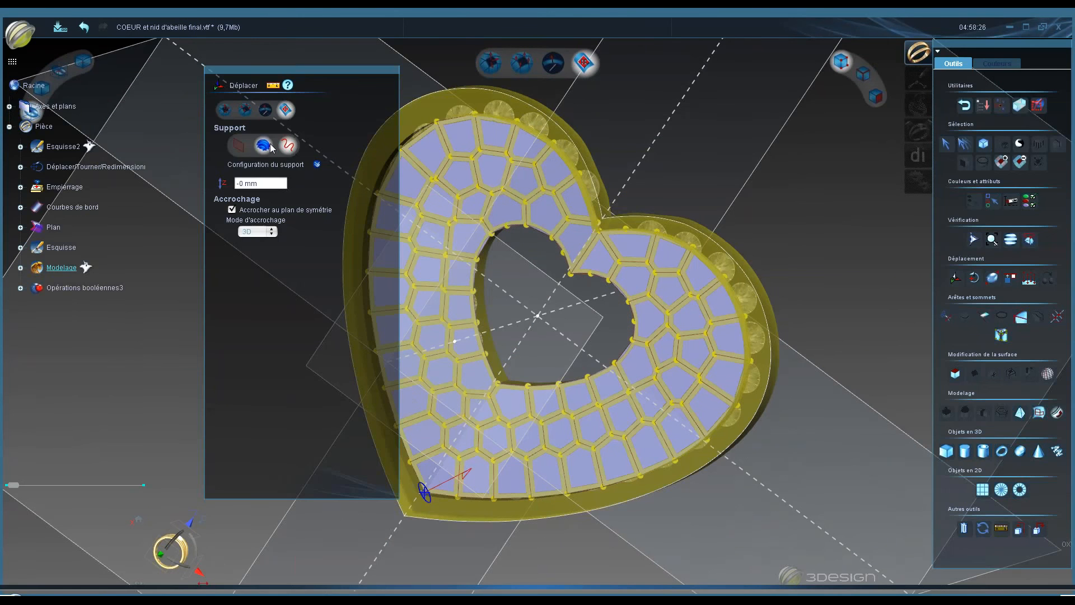
{"action": "left_click", "coordinate": [264, 145]}
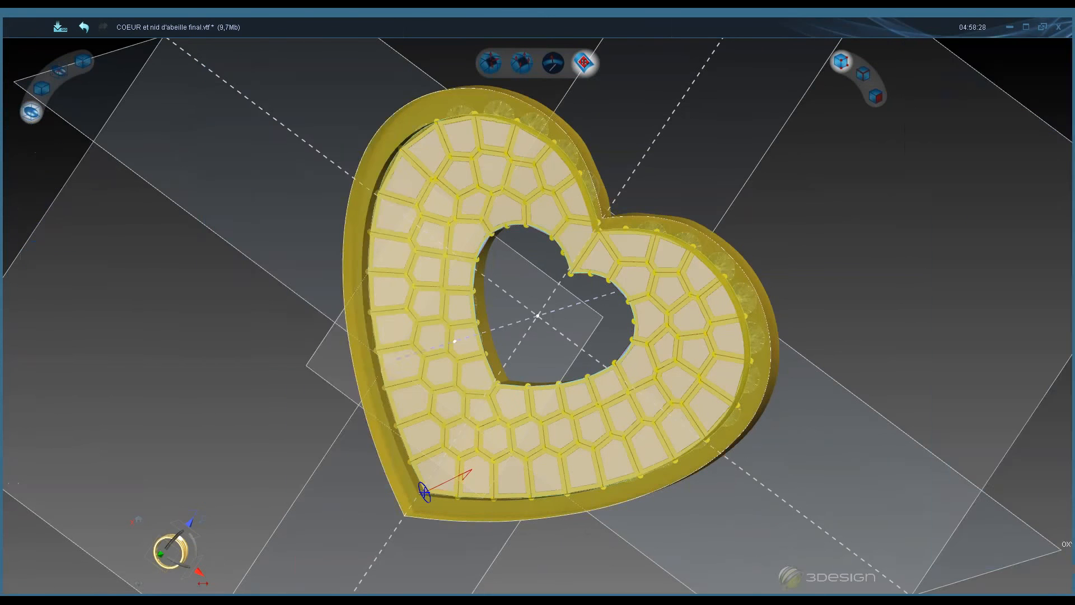
{"action": "middle_click_drag", "start_coordinate": [598, 253], "coordinate": [689, 191]}
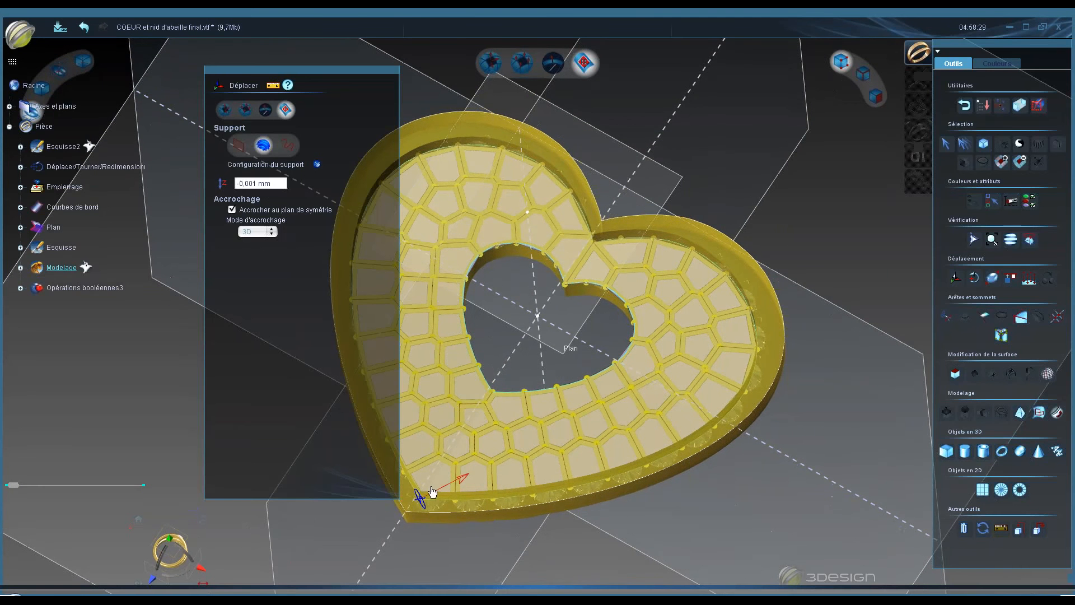
{"action": "middle_click_drag", "start_coordinate": [557, 298], "coordinate": [554, 296]}
{"action": "middle_click_drag", "start_coordinate": [599, 316], "coordinate": [504, 193]}
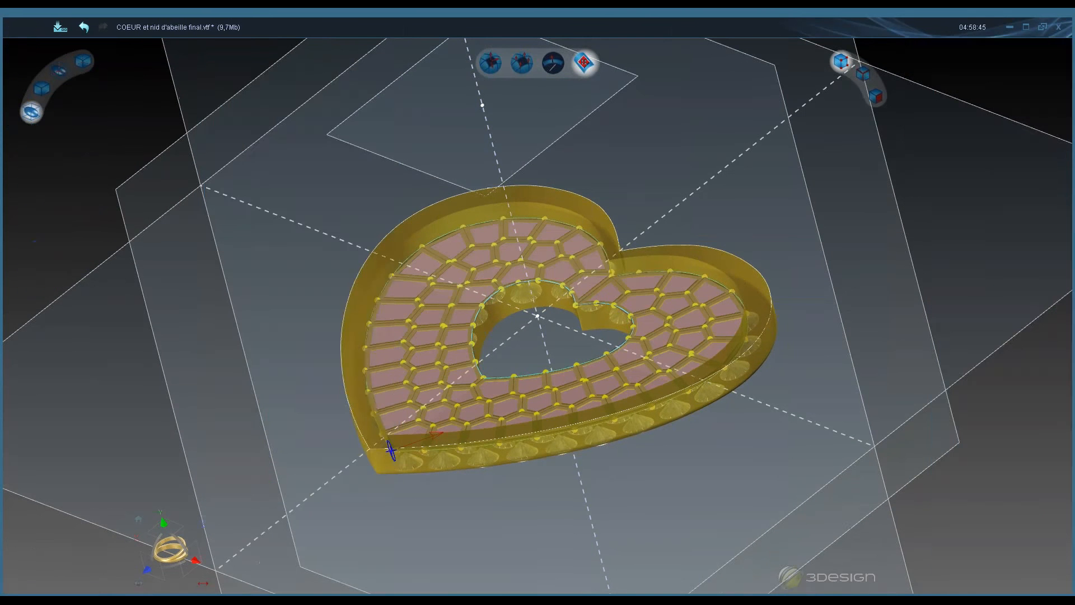
{"action": "middle_click", "coordinate": [595, 168]}
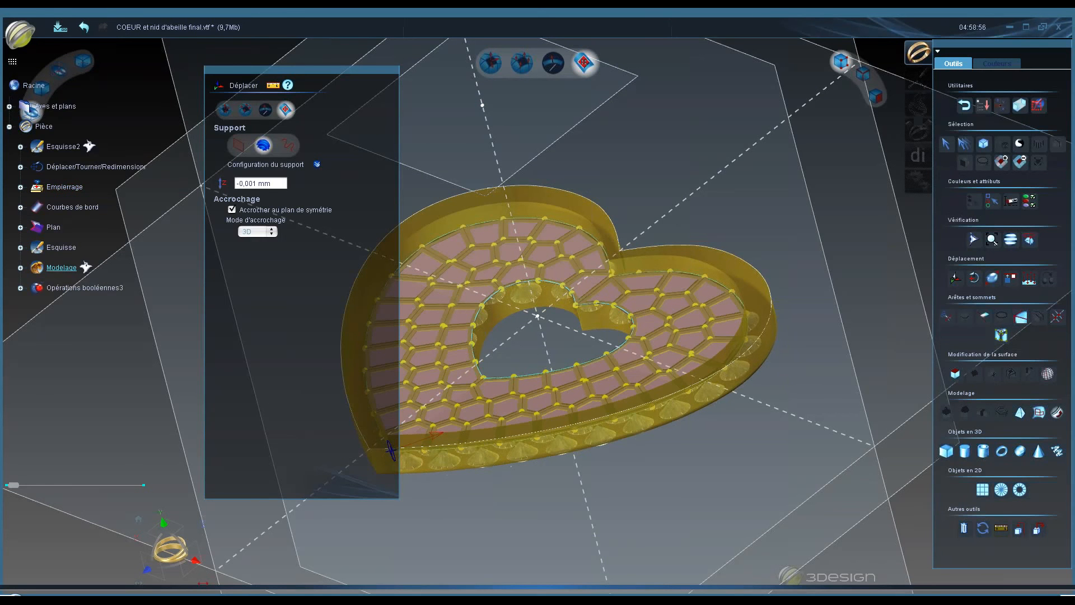
- Switch to the selection tool and leave the Modelage module
{"action": "left_click", "coordinate": [947, 145]}
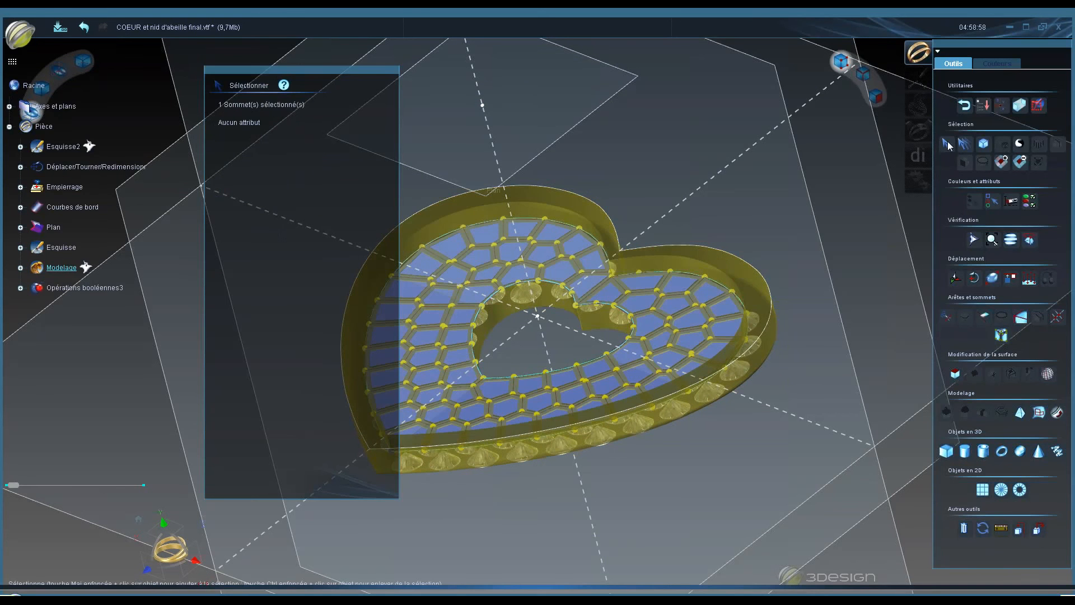
{"action": "left_click", "coordinate": [964, 107]}
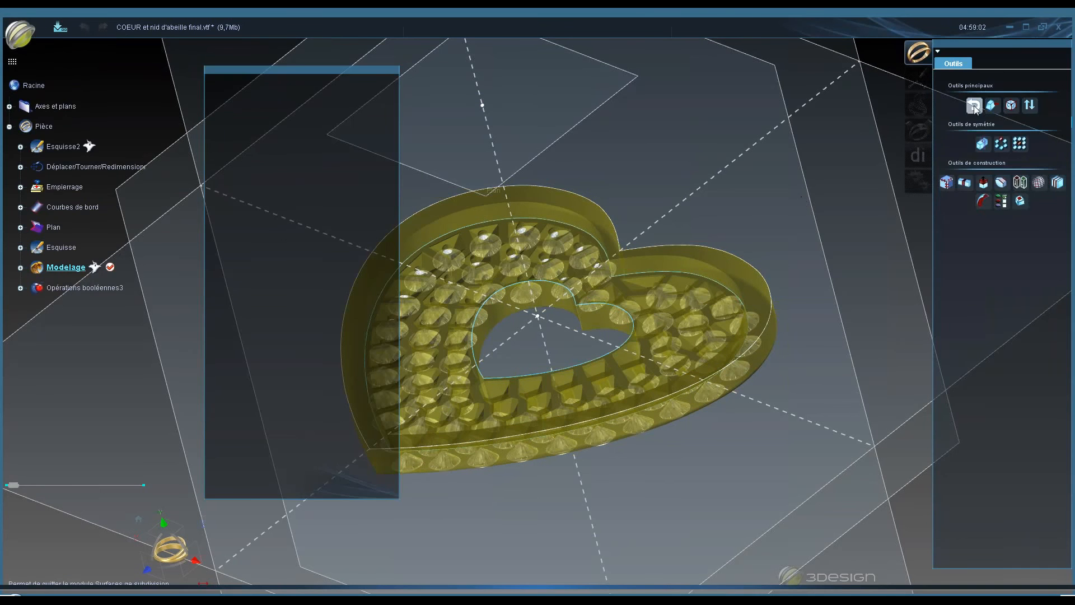
{"action": "left_click", "coordinate": [974, 108]}
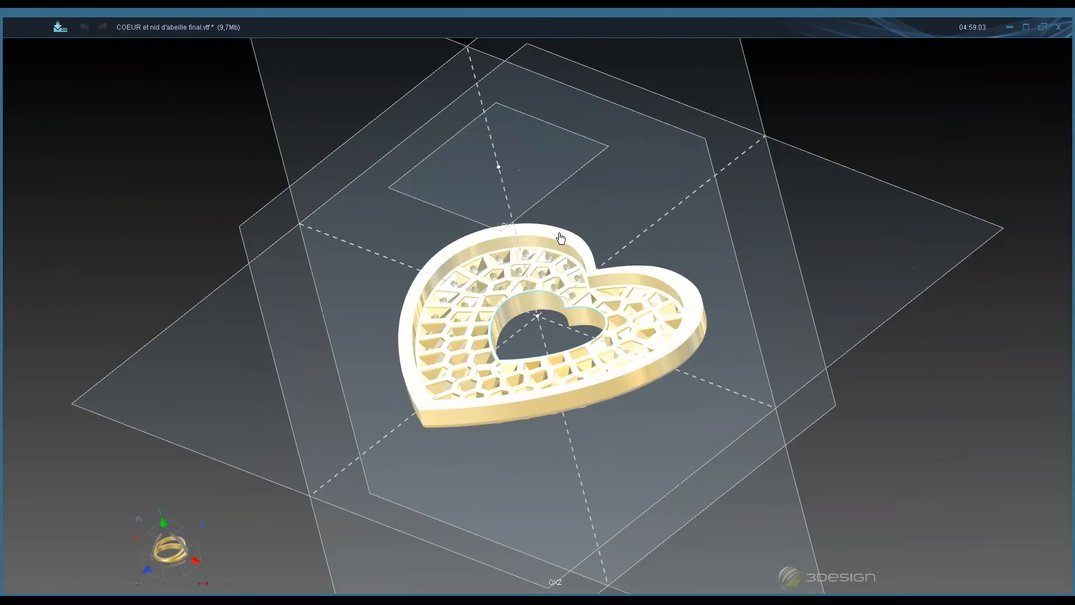
- Start a new document without saving changes to the heart model
{"action": "scroll", "coordinate": [561, 238], "scroll_direction": "down", "scroll_amount": 3}
{"action": "middle_click_drag", "start_coordinate": [561, 238], "coordinate": [421, 255]}
{"action": "left_click", "coordinate": [21, 28]}
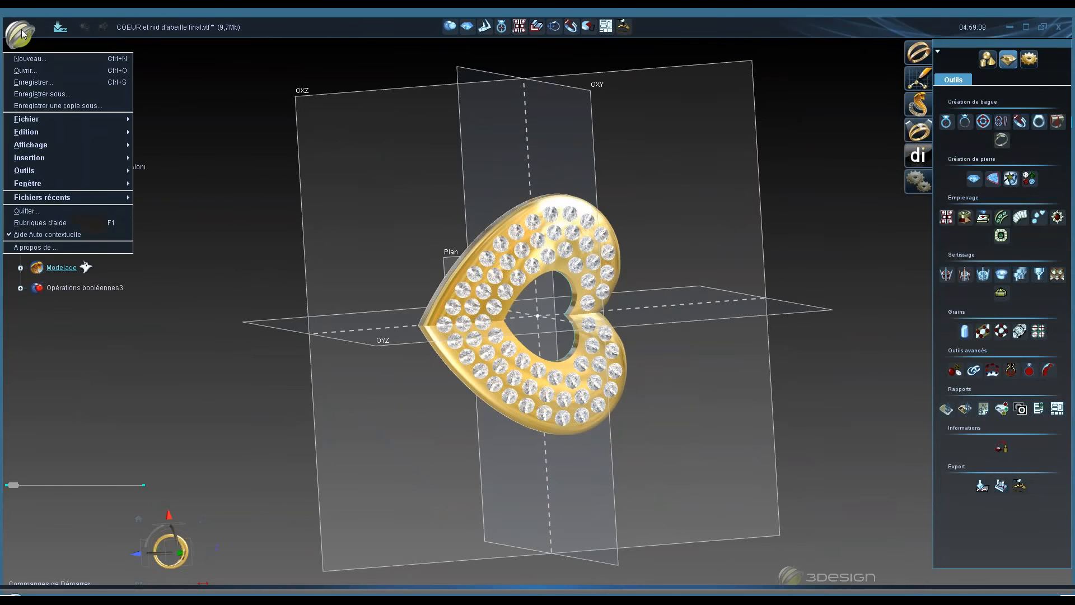
{"action": "left_click", "coordinate": [23, 59]}
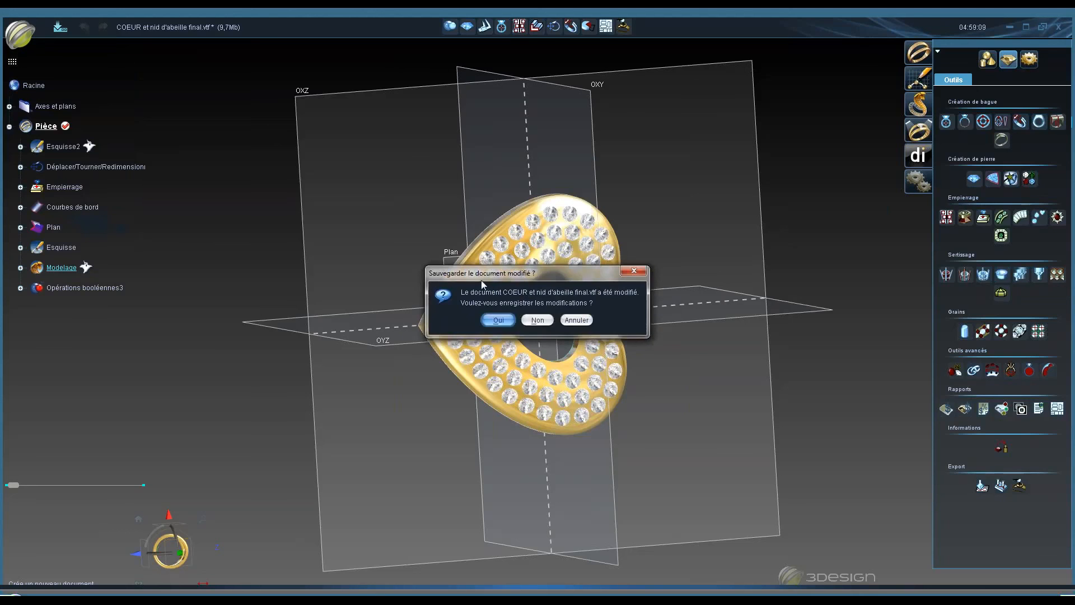
{"action": "left_click", "coordinate": [537, 318]}
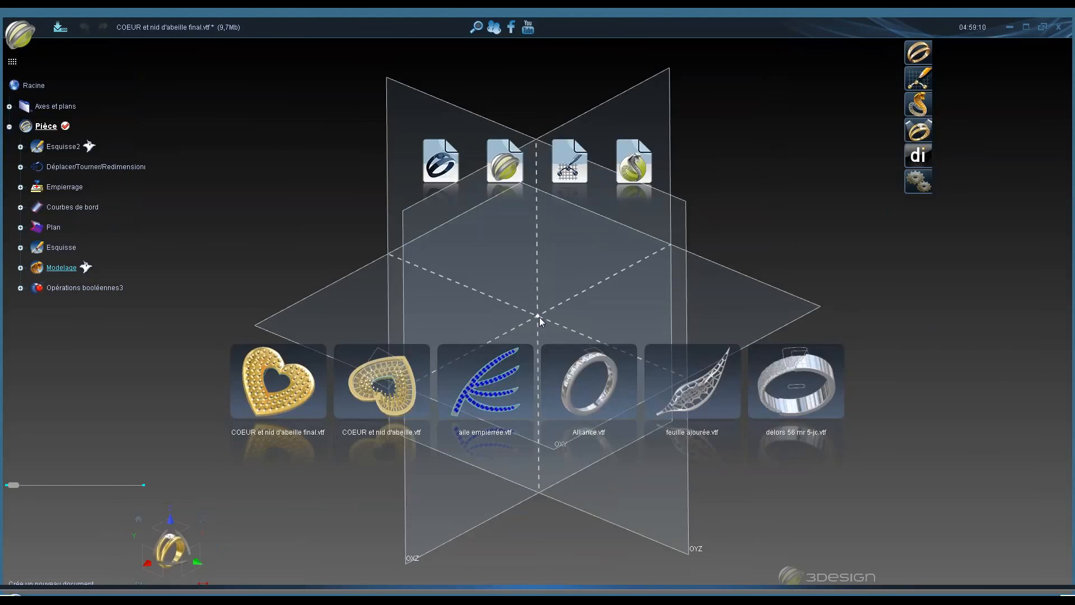
- Open feuille ajourée.vtf from the start page and orbit around the openwork leaf
{"action": "left_click", "coordinate": [708, 393]}
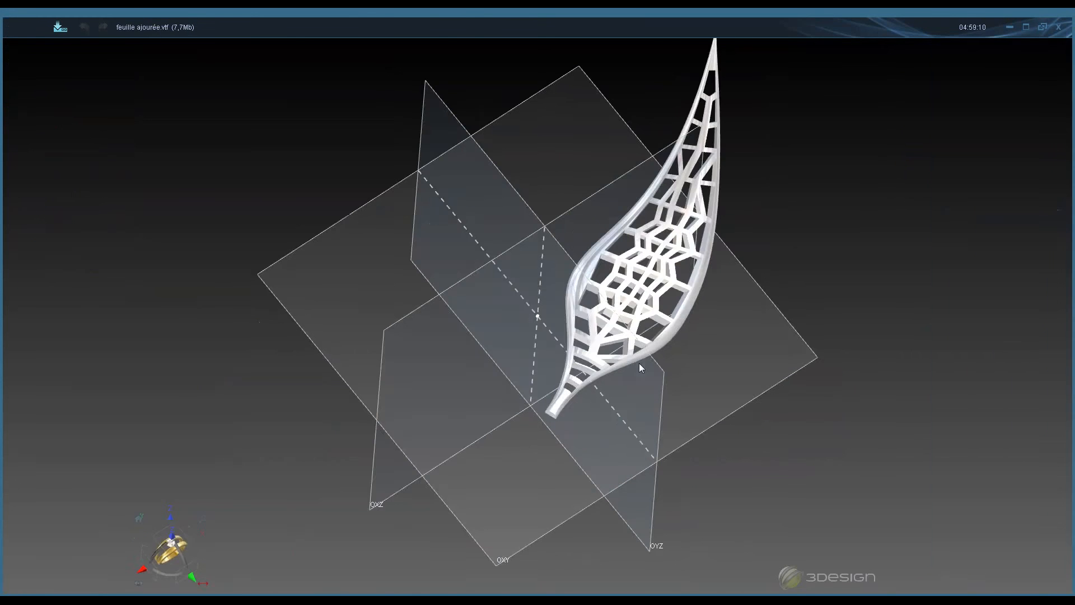
{"action": "right_click_drag", "start_coordinate": [639, 362], "coordinate": [623, 402]}
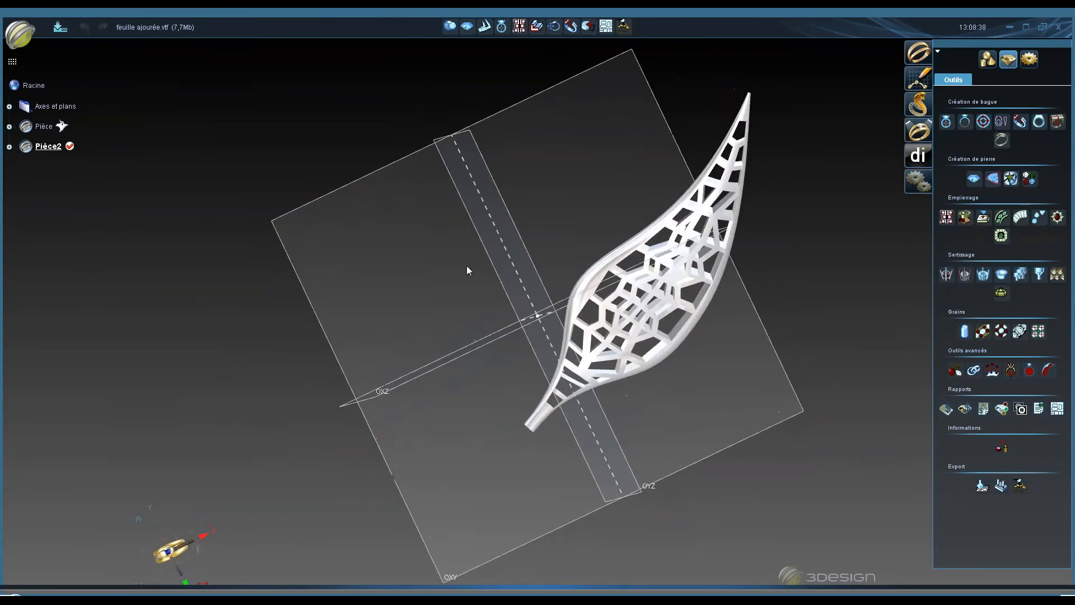
{"action": "mouse_move", "coordinate": [466, 265]}
{"action": "right_mouse_down"}
{"action": "mouse_move", "coordinate": [460, 253]}
{"action": "mouse_move", "coordinate": [465, 262]}
{"action": "right_mouse_up"}
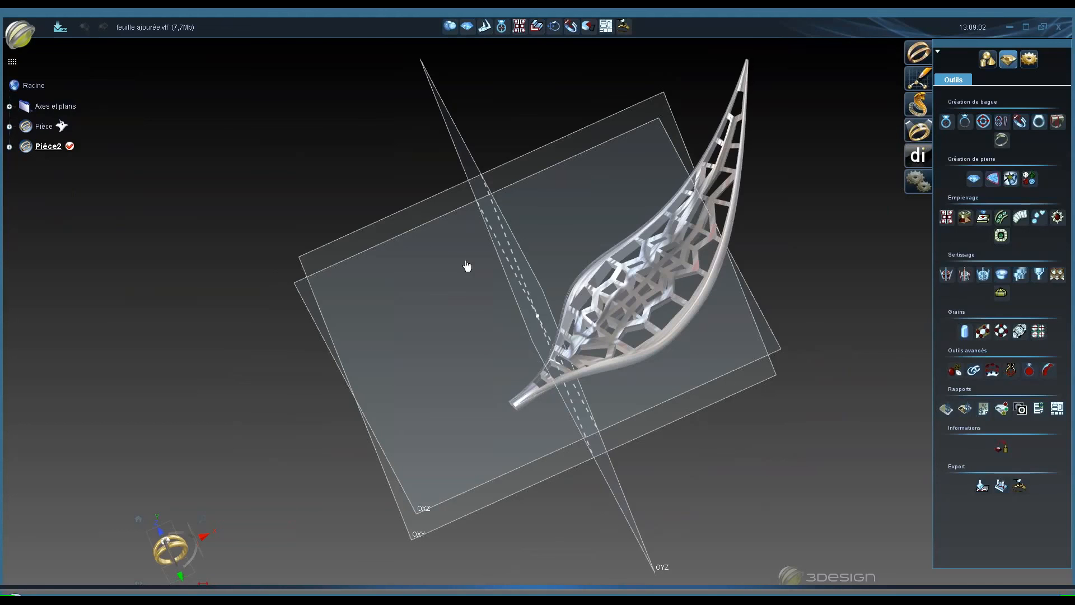
{"action": "mouse_move", "coordinate": [466, 262]}
{"action": "middle_mouse_down"}
{"action": "mouse_move", "coordinate": [669, 409]}
{"action": "mouse_move", "coordinate": [770, 305]}
{"action": "mouse_move", "coordinate": [536, 254]}
{"action": "mouse_move", "coordinate": [694, 341]}
{"action": "mouse_move", "coordinate": [659, 369]}
{"action": "middle_mouse_up"}
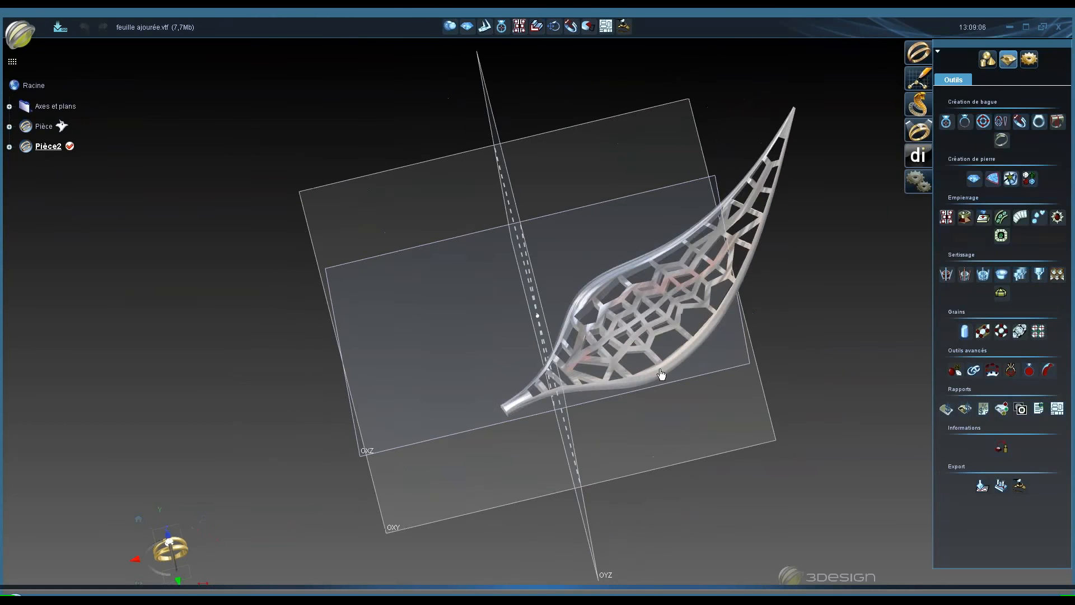
- Expand the Pièce part in the tree and display the original openwork leaf
{"action": "middle_click_drag", "start_coordinate": [509, 297], "coordinate": [658, 368]}
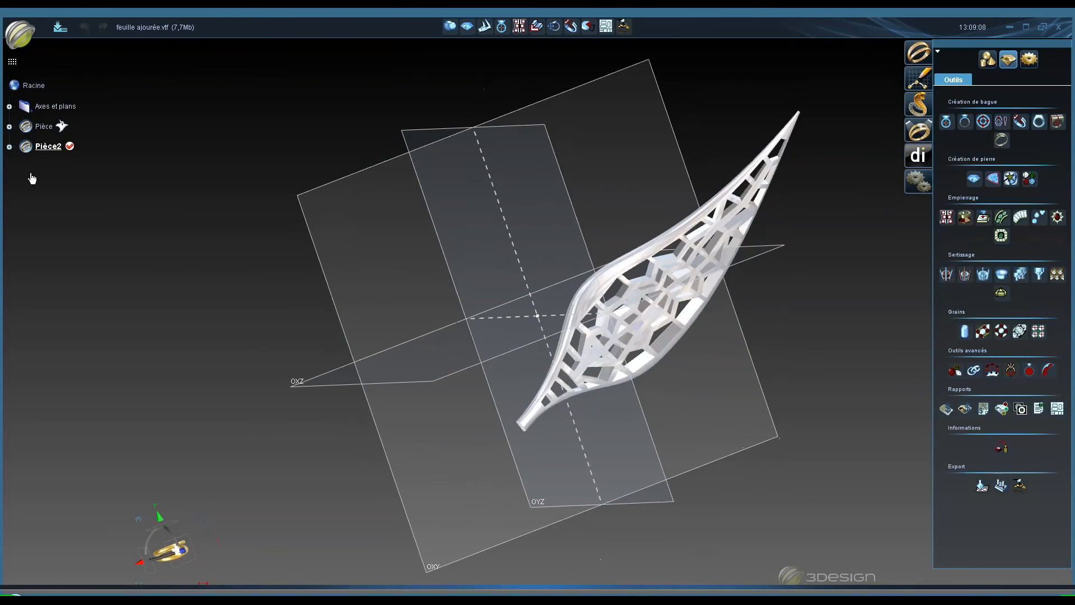
{"action": "right_click", "coordinate": [37, 126]}
{"action": "left_click", "coordinate": [32, 124]}
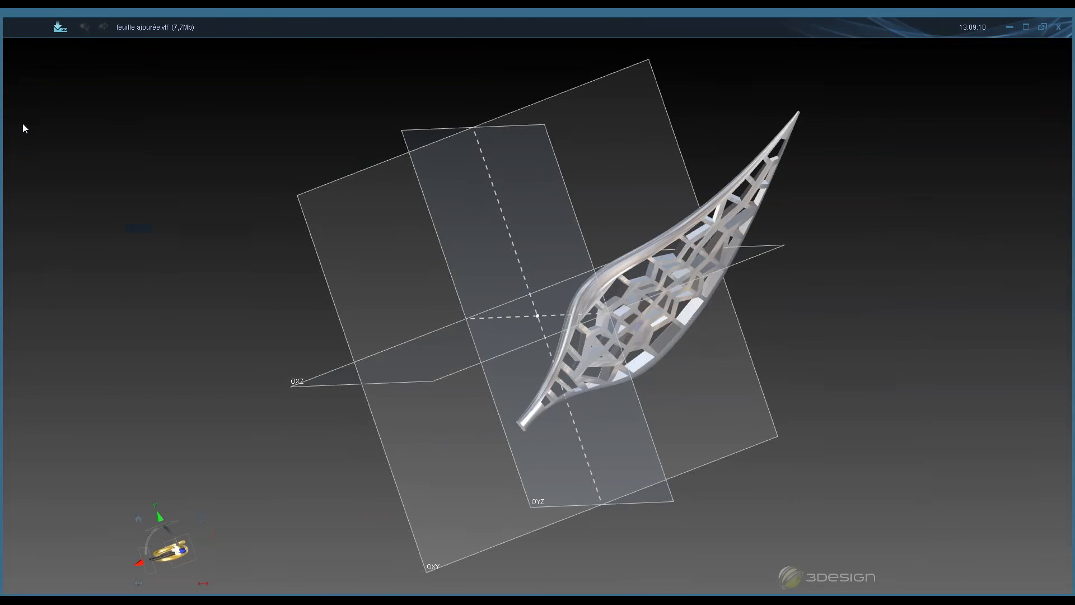
{"action": "left_click", "coordinate": [10, 127]}
{"action": "right_click", "coordinate": [121, 245]}
{"action": "left_click", "coordinate": [183, 329]}
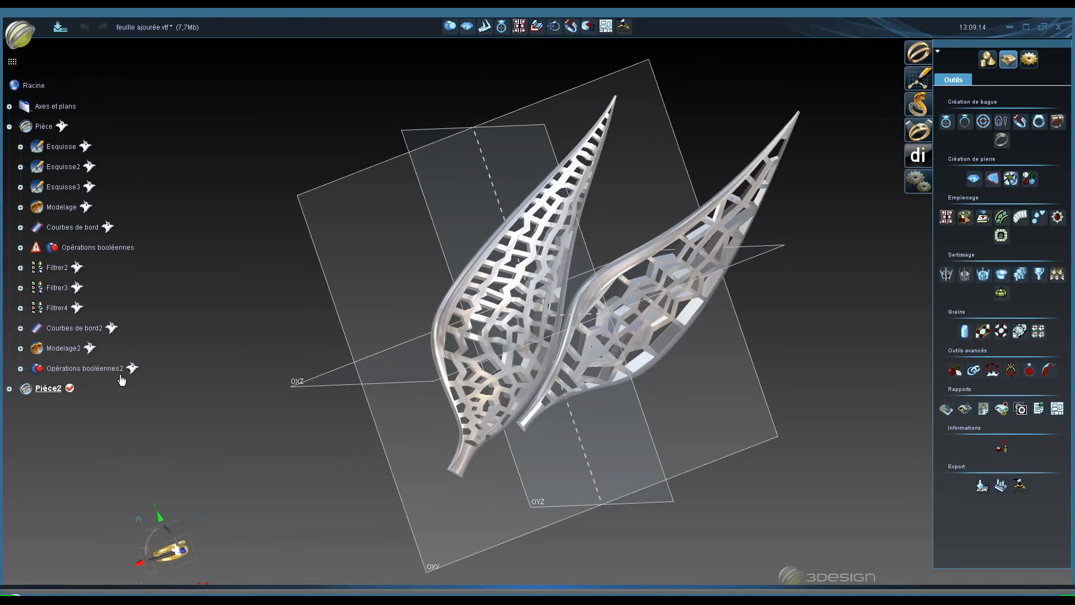
- Display Pièce2, the bent gold leaf, next to the original leaf
{"action": "right_click", "coordinate": [110, 368]}
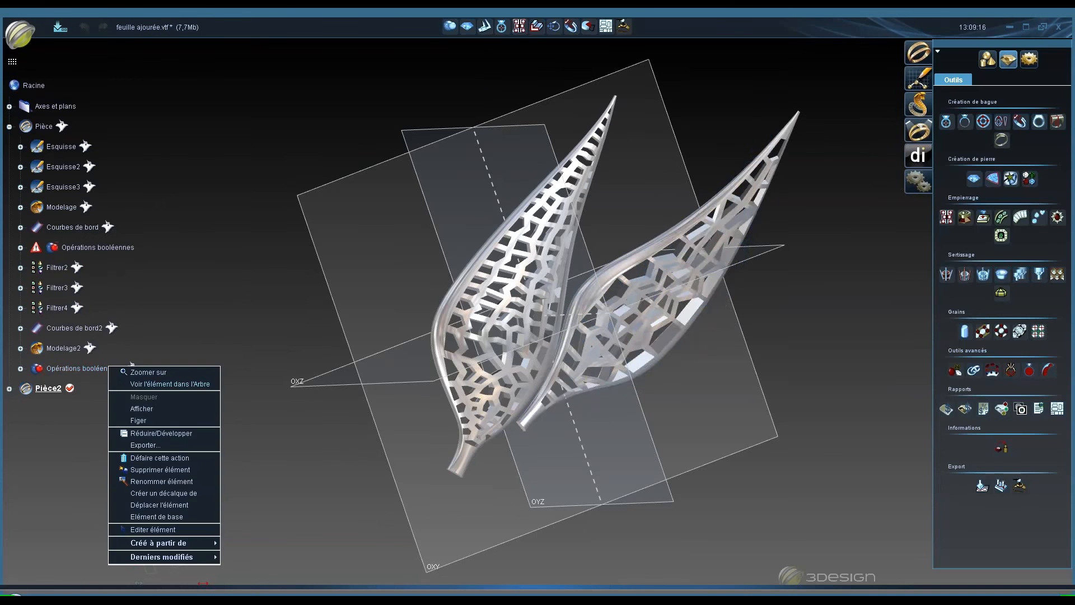
{"action": "left_click", "coordinate": [48, 389]}
{"action": "right_click", "coordinate": [59, 389]}
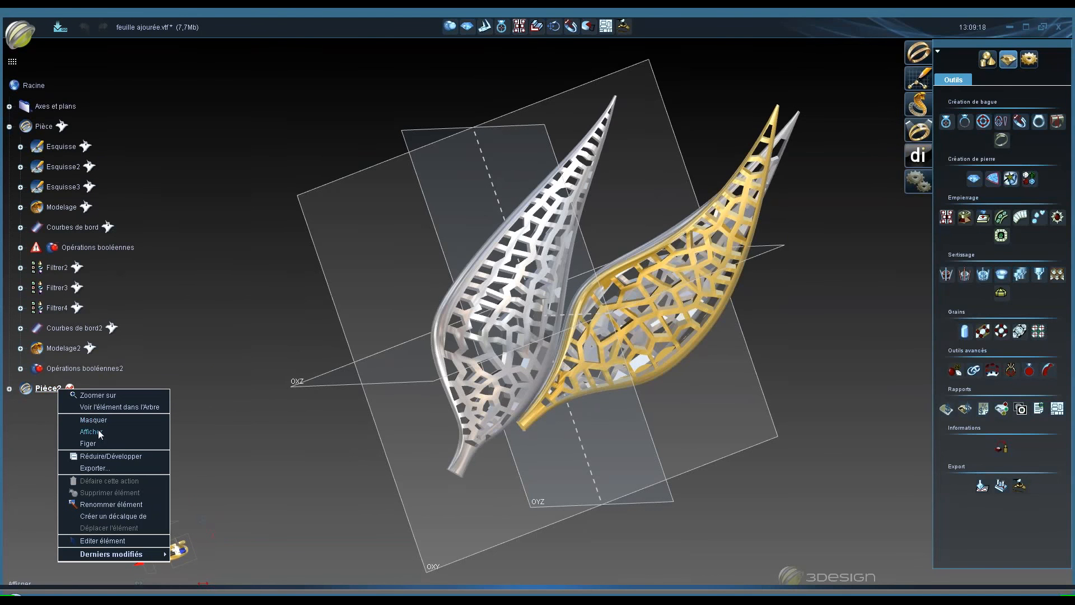
{"action": "left_click", "coordinate": [94, 420]}
{"action": "right_click", "coordinate": [57, 390]}
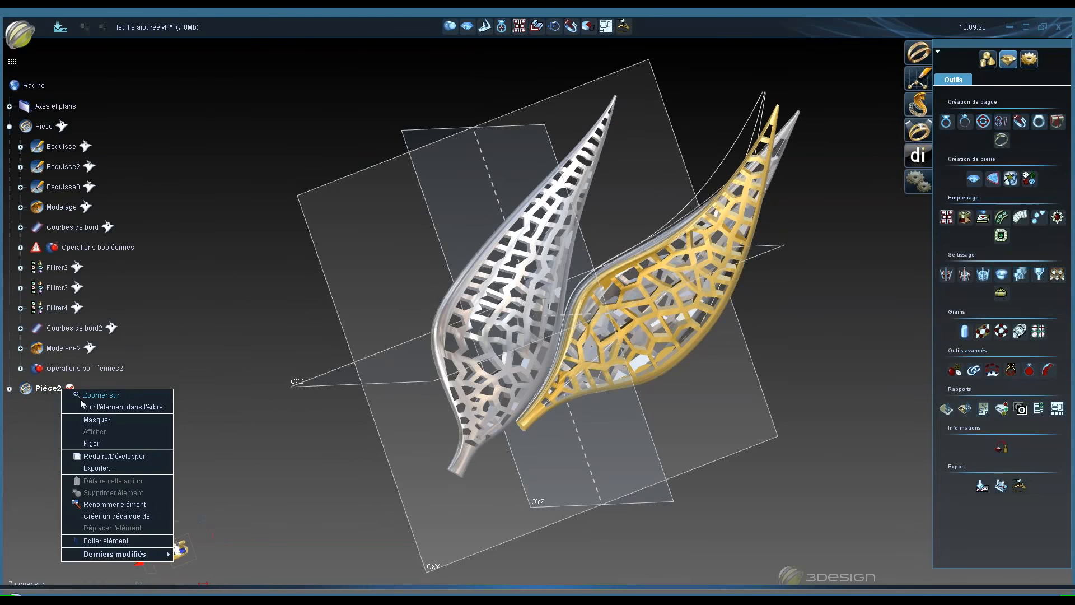
{"action": "left_click", "coordinate": [99, 421]}
- Orbit around both leaves to compare their shapes and curvature
{"action": "middle_click_drag", "start_coordinate": [634, 452], "coordinate": [471, 305]}
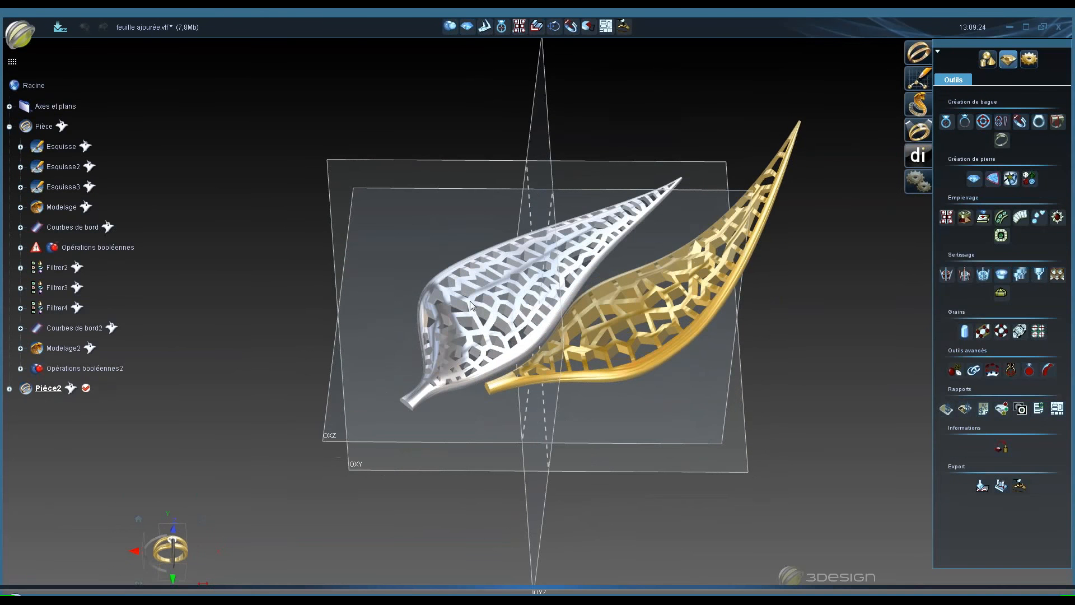
{"action": "middle_click_drag", "start_coordinate": [694, 400], "coordinate": [610, 233]}
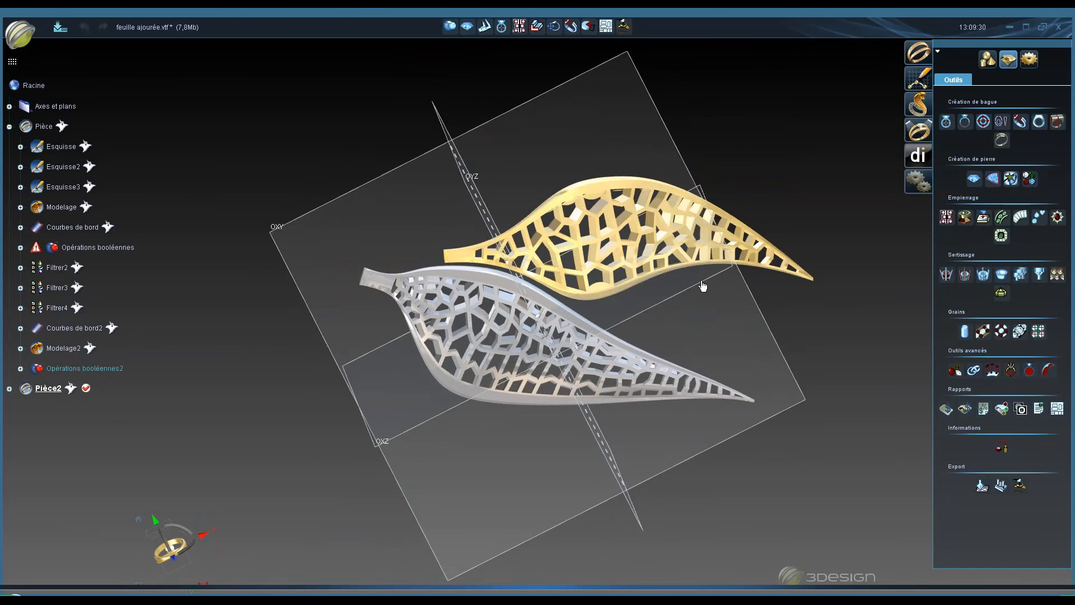
{"action": "middle_click_drag", "start_coordinate": [582, 426], "coordinate": [675, 264]}
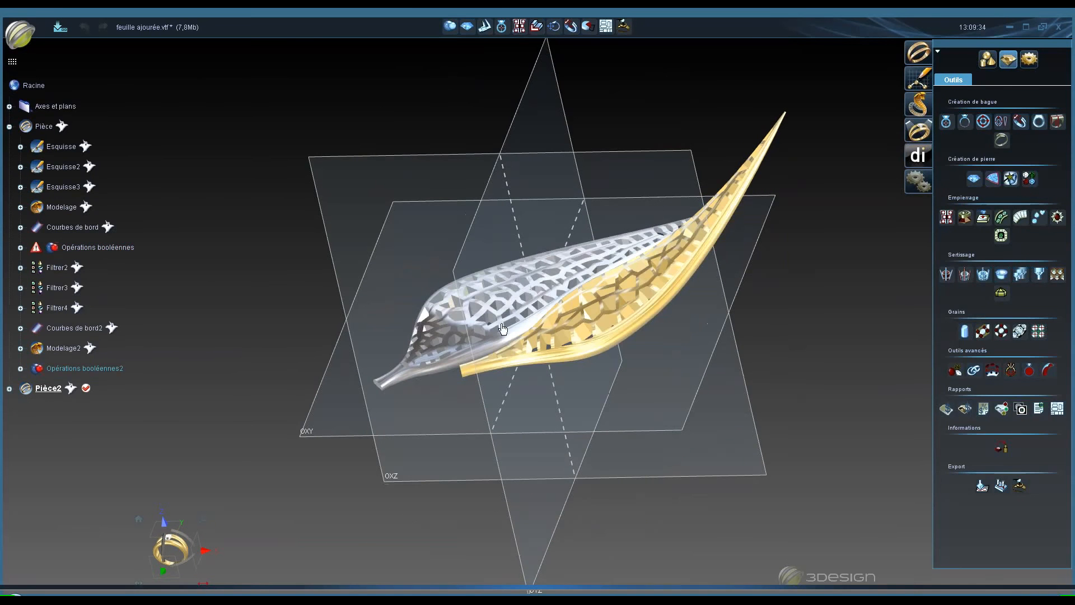
{"action": "middle_click_drag", "start_coordinate": [463, 240], "coordinate": [434, 301]}
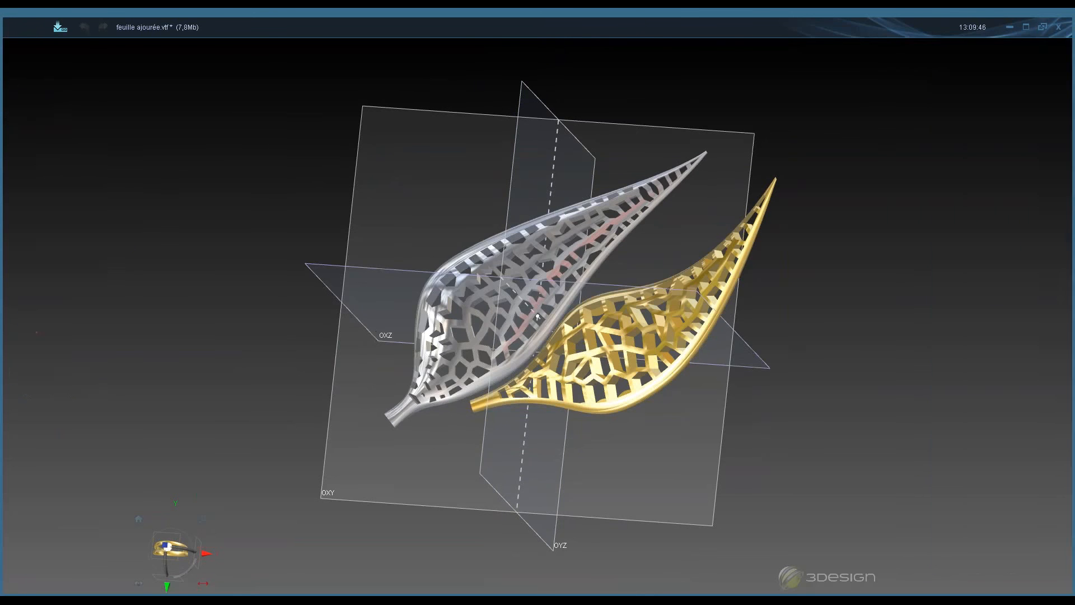
{"action": "middle_click_drag", "start_coordinate": [378, 336], "coordinate": [525, 228]}
{"action": "middle_click_drag", "start_coordinate": [533, 383], "coordinate": [470, 487]}
{"action": "middle_click_drag", "start_coordinate": [502, 325], "coordinate": [502, 275]}
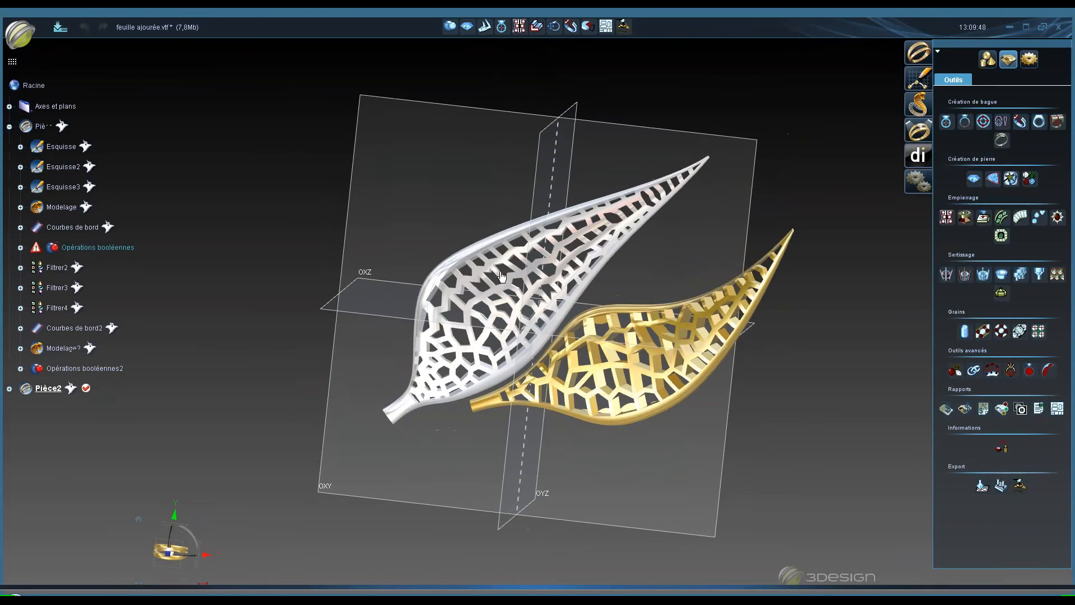
{"action": "middle_click", "coordinate": [613, 202]}
{"action": "middle_click_drag", "start_coordinate": [498, 322], "coordinate": [439, 226]}
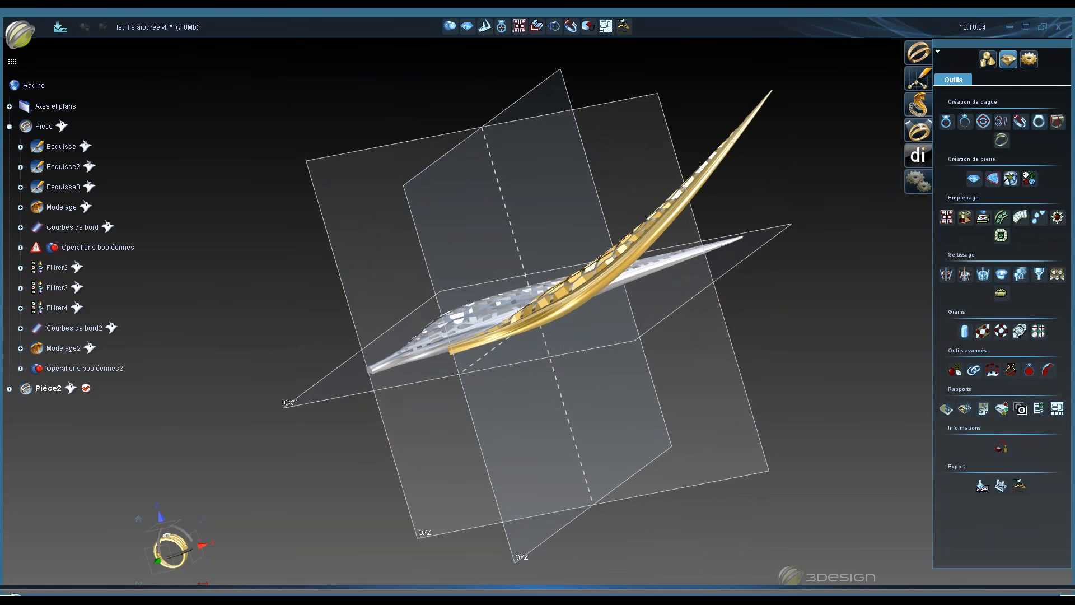
{"action": "middle_click_drag", "start_coordinate": [487, 200], "coordinate": [560, 269]}
{"action": "middle_click_drag", "start_coordinate": [487, 262], "coordinate": [442, 185]}
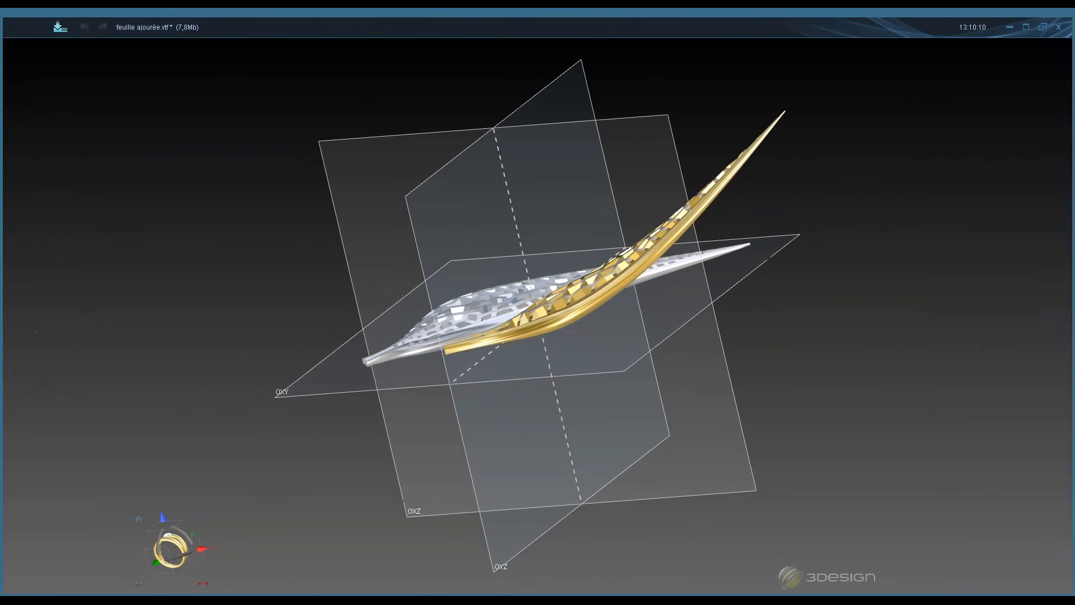
- Expand Pièce2 and hide both leaf parts so only the Esquisse4 curves remain
{"action": "left_click", "coordinate": [9, 389]}
{"action": "middle_click_drag", "start_coordinate": [561, 339], "coordinate": [526, 215]}
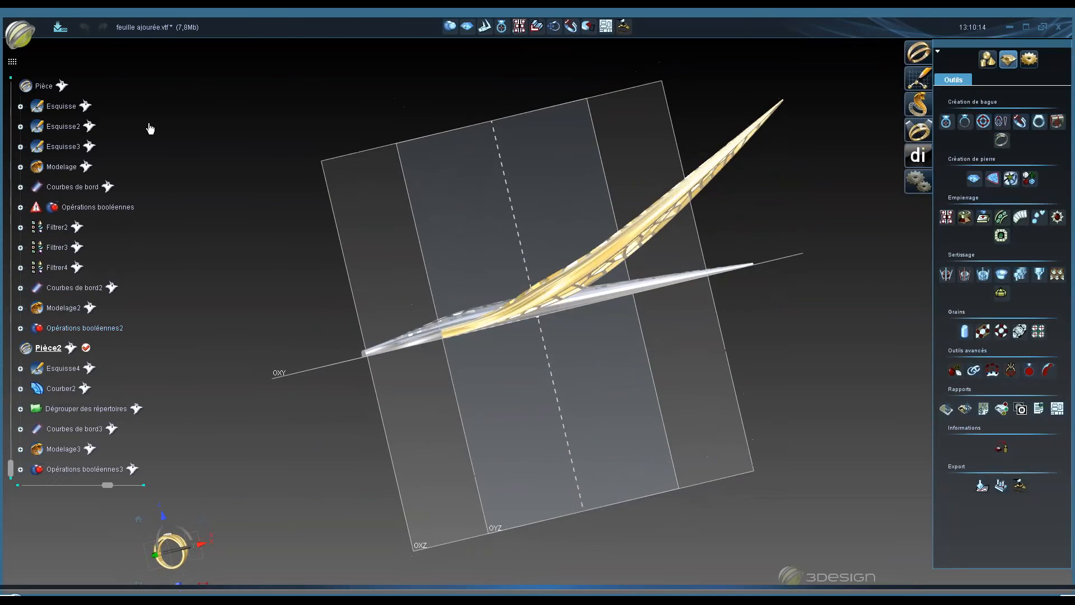
{"action": "right_click", "coordinate": [48, 87]}
{"action": "left_click", "coordinate": [70, 114]}
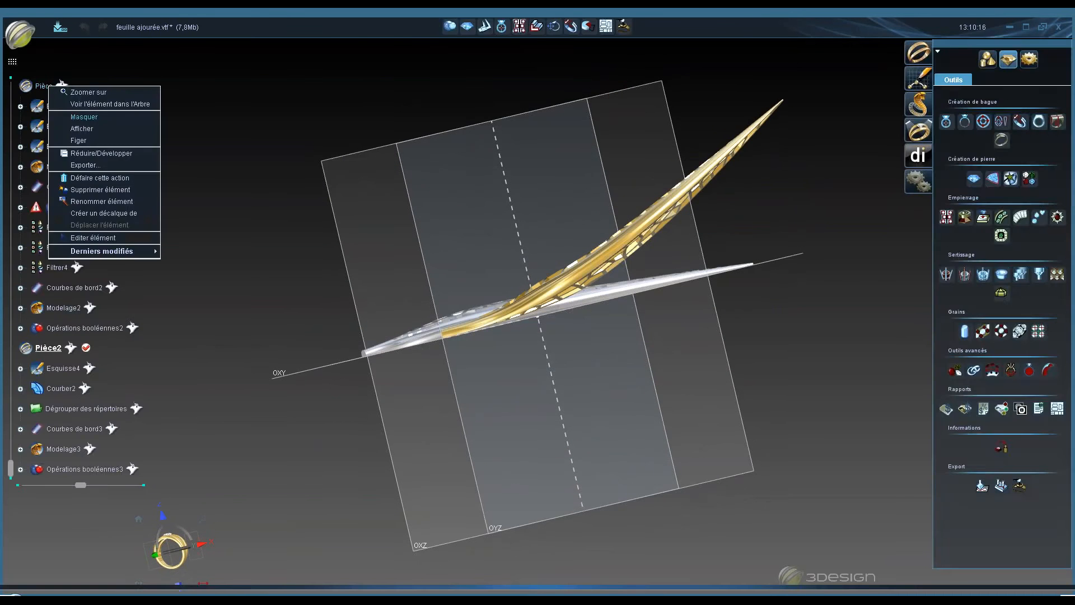
{"action": "middle_click", "coordinate": [137, 455]}
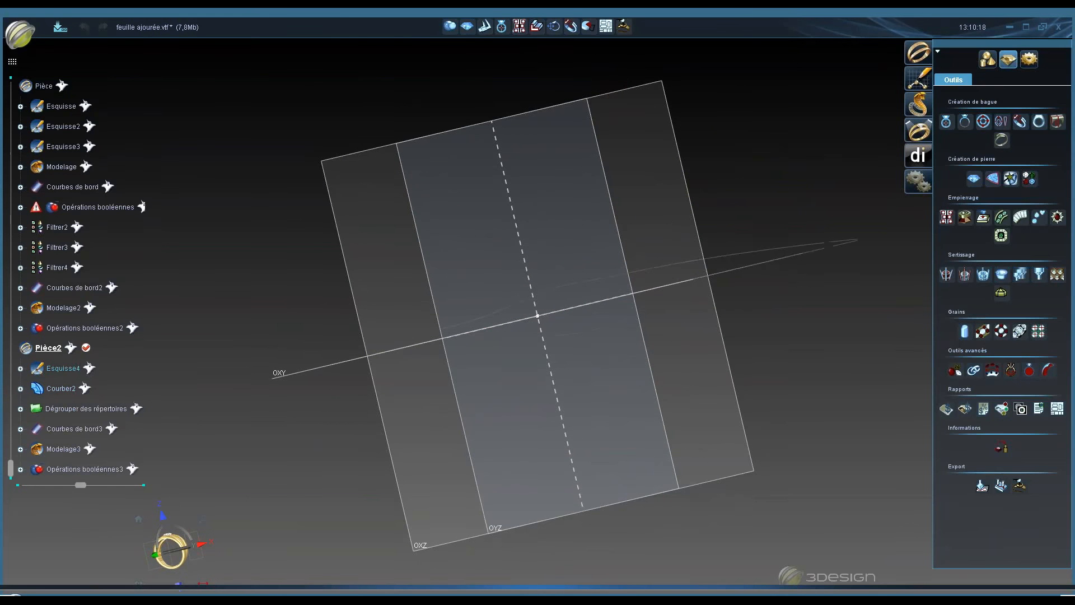
{"action": "right_click", "coordinate": [74, 348]}
{"action": "left_click", "coordinate": [116, 393]}
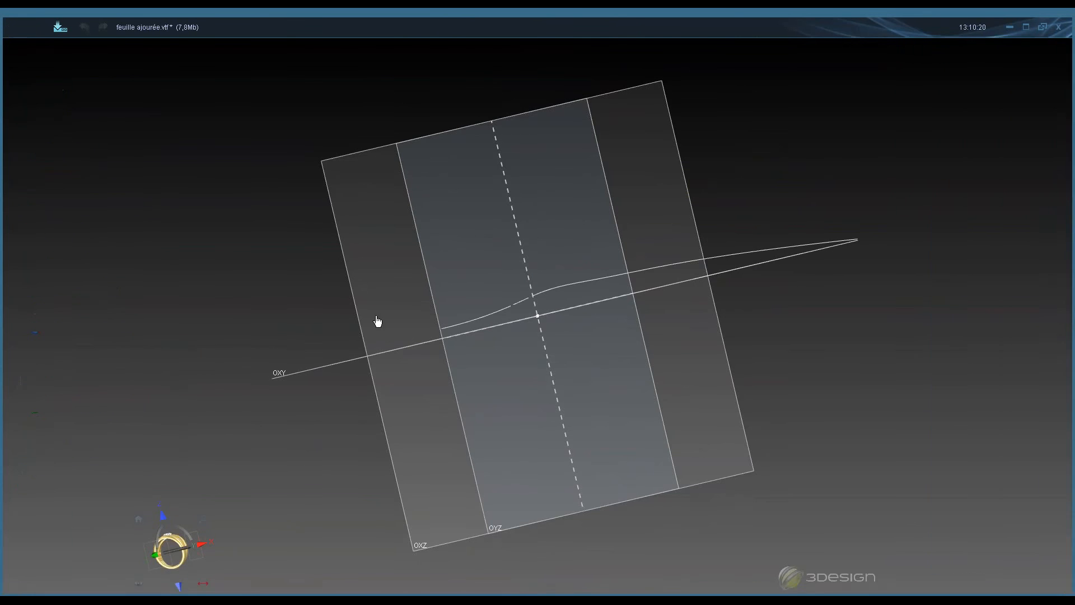
{"action": "middle_click_drag", "start_coordinate": [537, 377], "coordinate": [594, 475]}
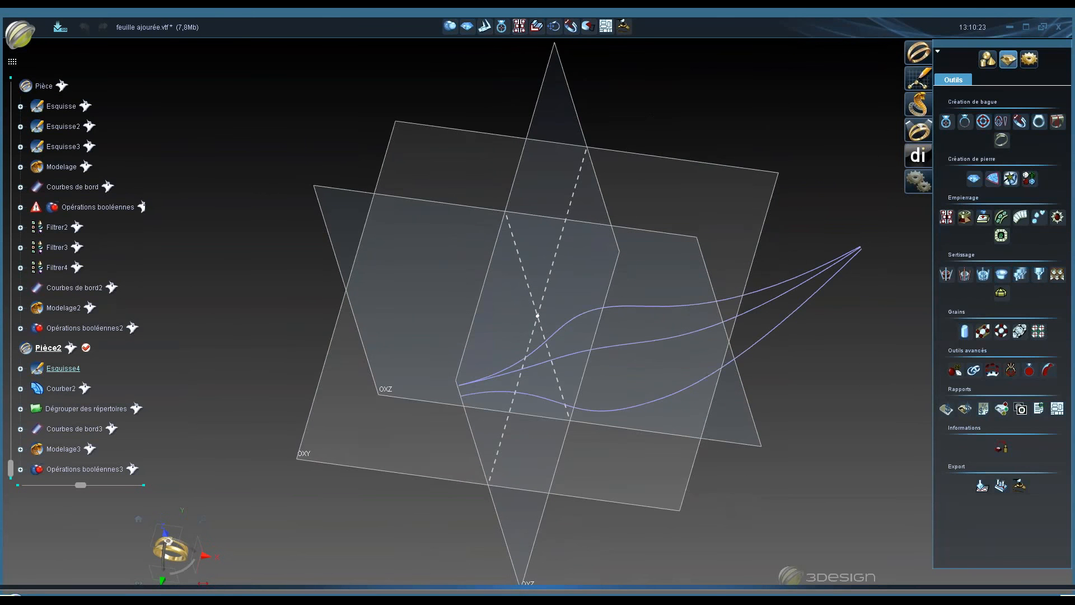
- Open Esquisse4 for editing and show Esquisse2 to compare the two leaf outlines
{"action": "double_click", "coordinate": [62, 367]}
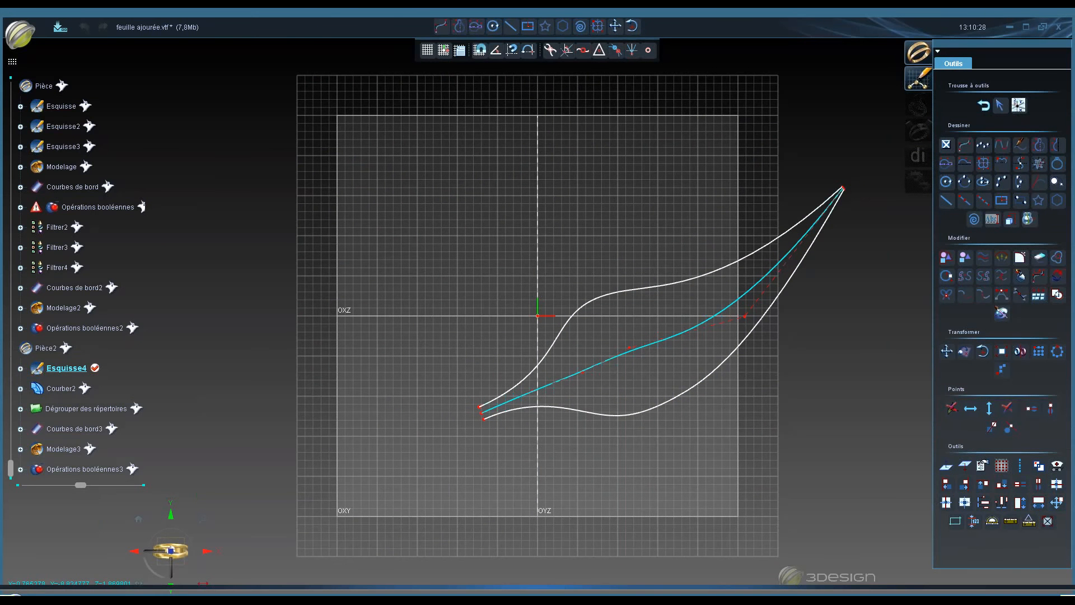
{"action": "mouse_move", "coordinate": [620, 420]}
{"action": "middle_mouse_down"}
{"action": "mouse_move", "coordinate": [614, 409]}
{"action": "mouse_move", "coordinate": [629, 411]}
{"action": "middle_mouse_up"}
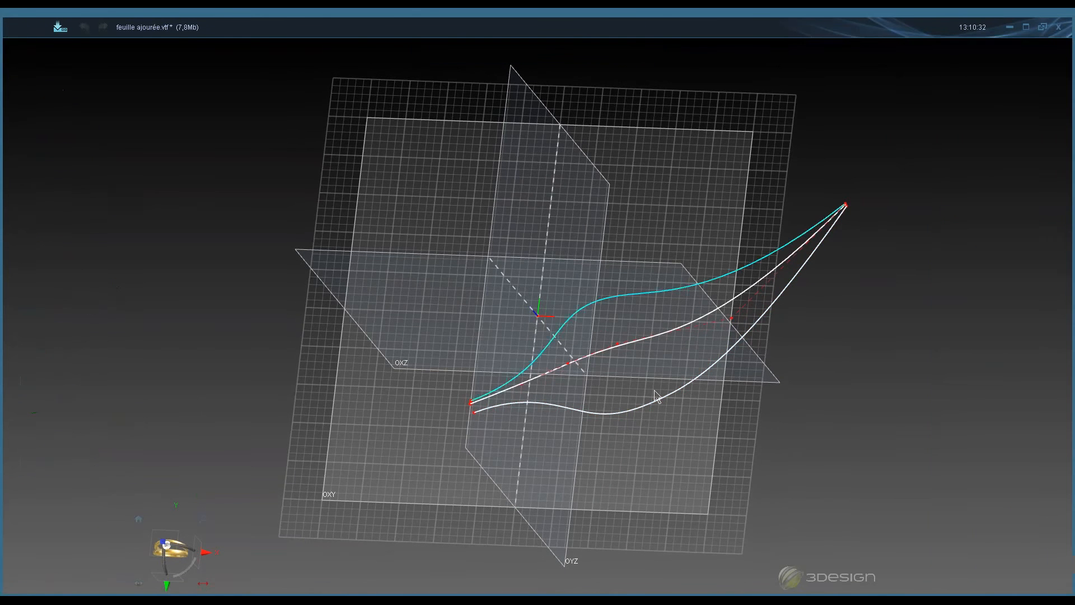
{"action": "middle_click_drag", "start_coordinate": [656, 406], "coordinate": [475, 342]}
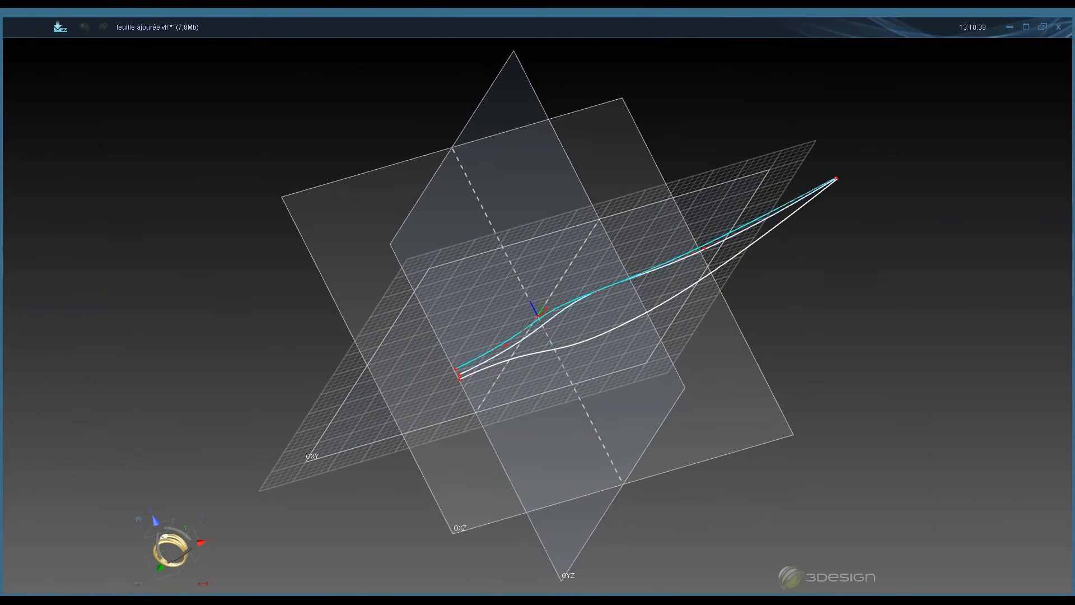
{"action": "middle_click_drag", "start_coordinate": [822, 339], "coordinate": [608, 389]}
{"action": "left_click", "coordinate": [63, 126]}
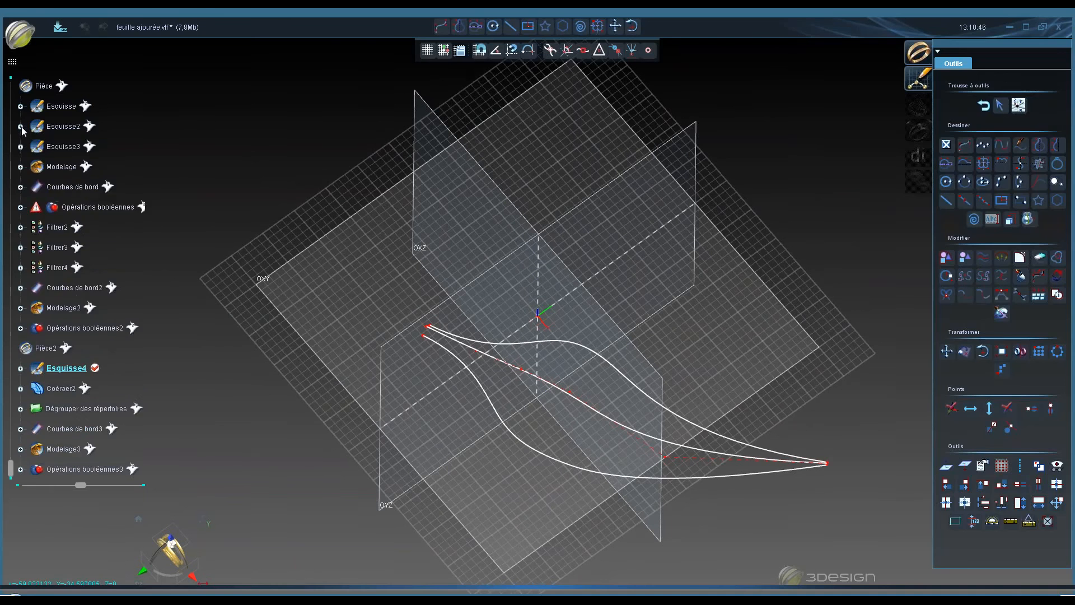
{"action": "right_click", "coordinate": [48, 126]}
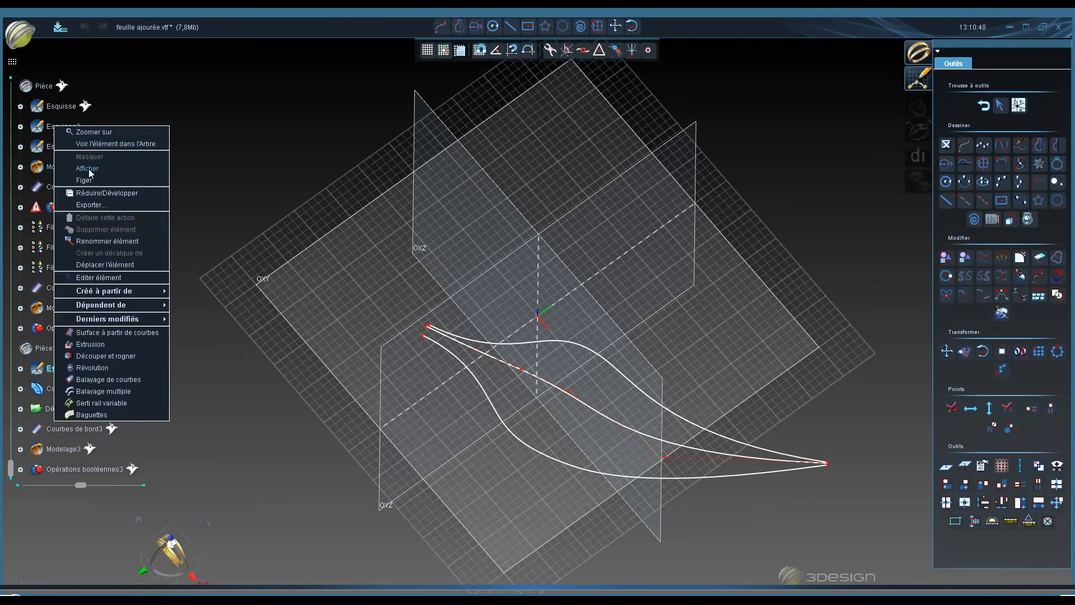
{"action": "left_click", "coordinate": [88, 169]}
- Zoom in on the sketch curves near the origin, then leave sketch editing
{"action": "scroll", "coordinate": [467, 260], "scroll_direction": "up", "scroll_amount": 6}
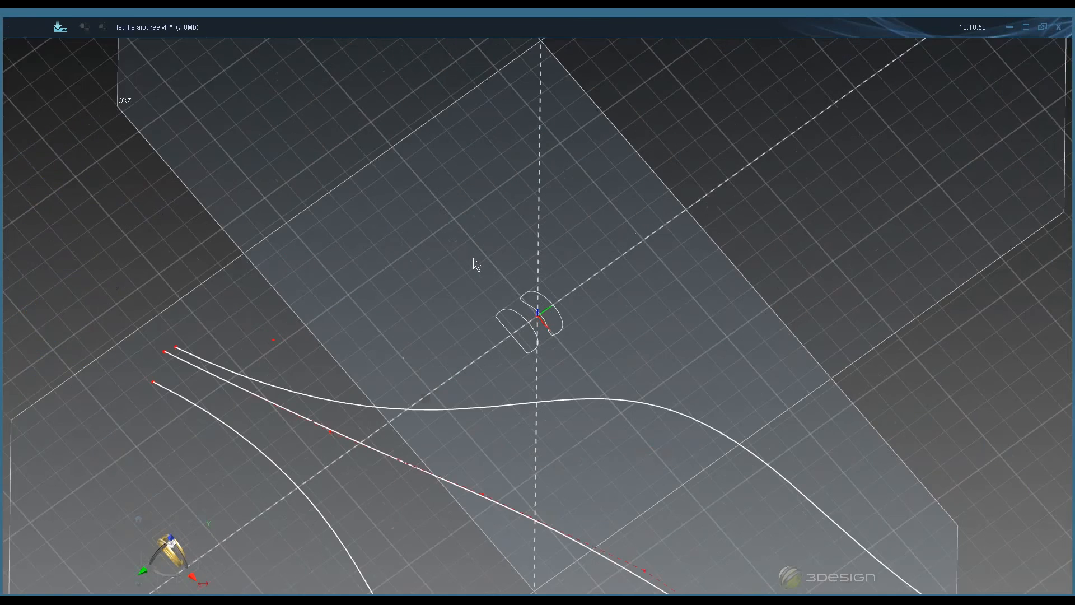
{"action": "mouse_move", "coordinate": [472, 259]}
{"action": "middle_mouse_down"}
{"action": "mouse_move", "coordinate": [449, 379]}
{"action": "mouse_move", "coordinate": [529, 399]}
{"action": "middle_mouse_up"}
{"action": "scroll", "coordinate": [530, 392], "scroll_direction": "down", "scroll_amount": 3}
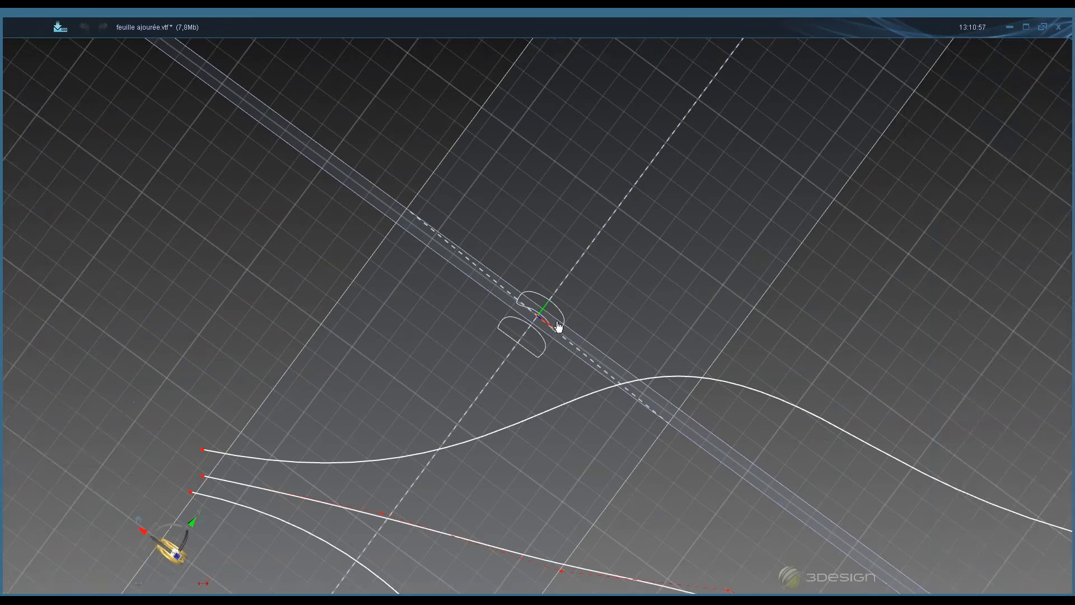
{"action": "scroll", "coordinate": [558, 326], "scroll_direction": "down", "scroll_amount": 2}
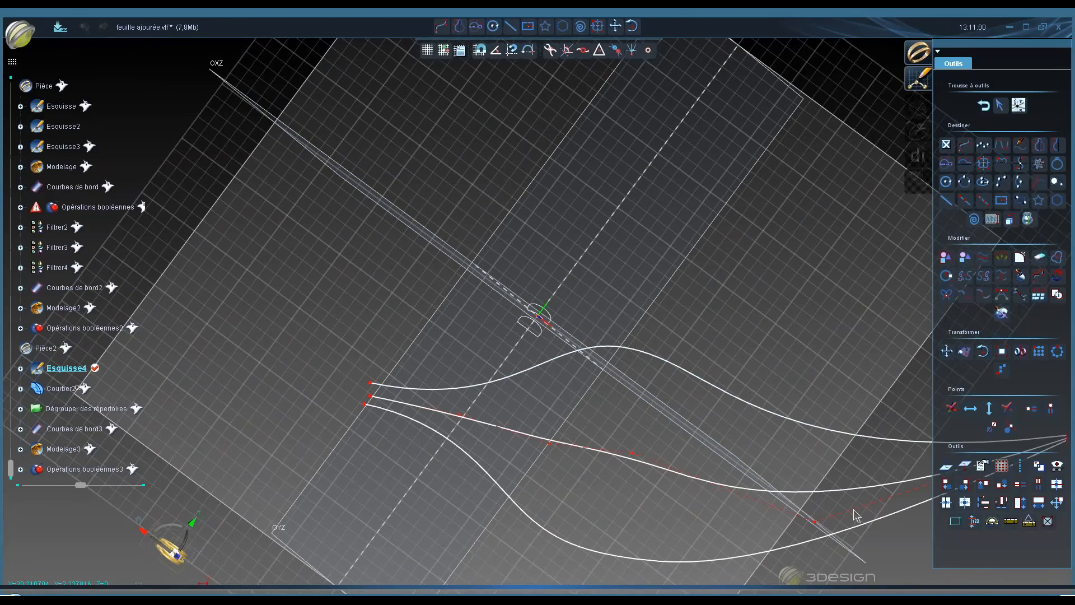
{"action": "scroll", "coordinate": [898, 187], "scroll_direction": "down", "scroll_amount": 2}
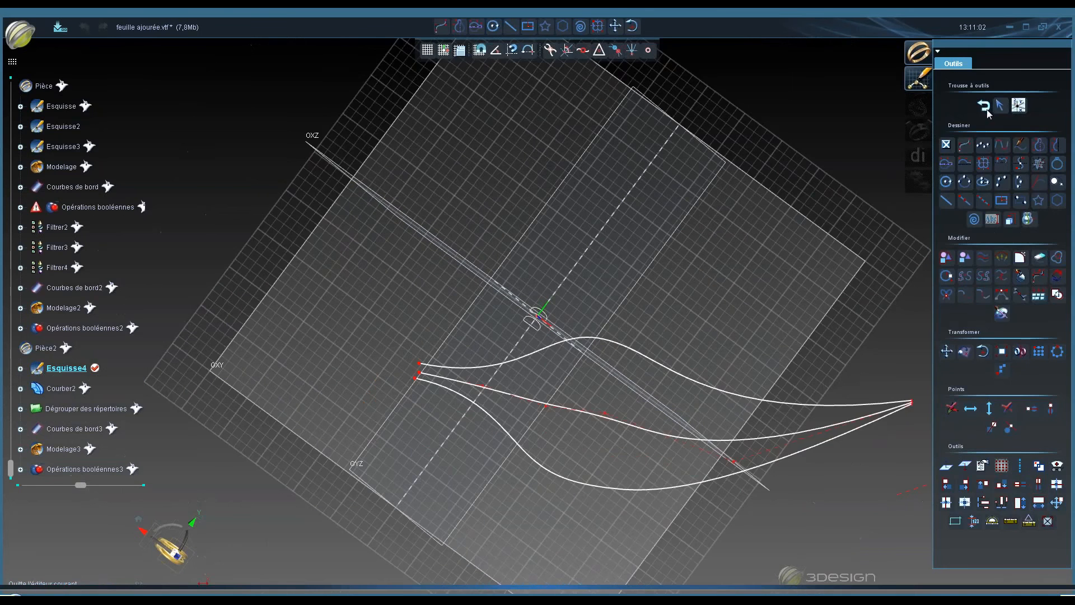
{"action": "left_click", "coordinate": [982, 111]}
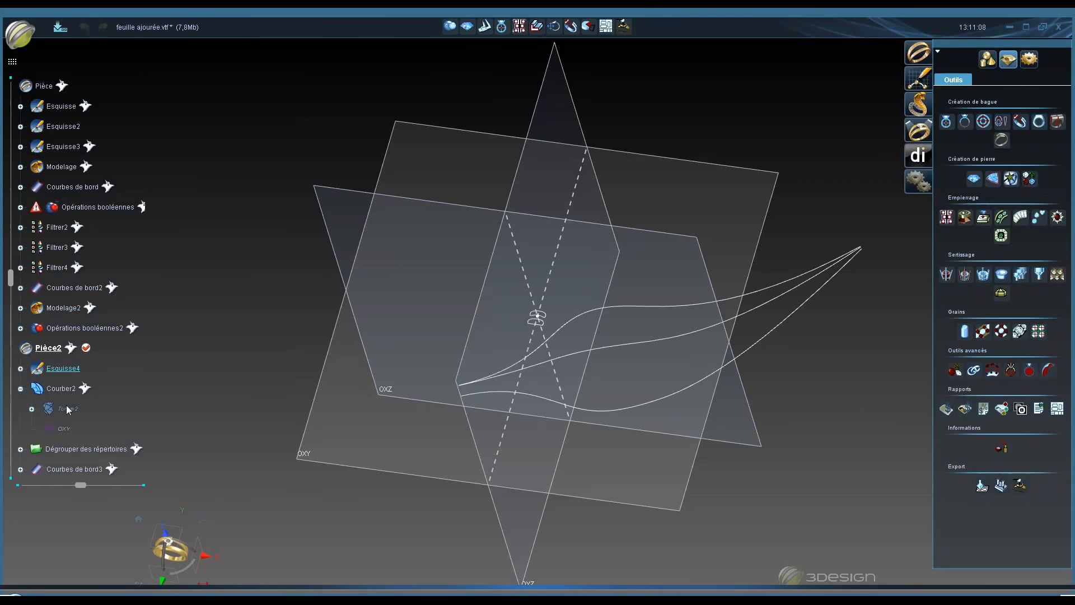
- Open the Tordre2 twist applied to Esquisse4, inspect its axis handle, and validate it
{"action": "double_click", "coordinate": [66, 405]}
{"action": "middle_click_drag", "start_coordinate": [687, 464], "coordinate": [828, 377]}
{"action": "middle_click_drag", "start_coordinate": [743, 419], "coordinate": [646, 458]}
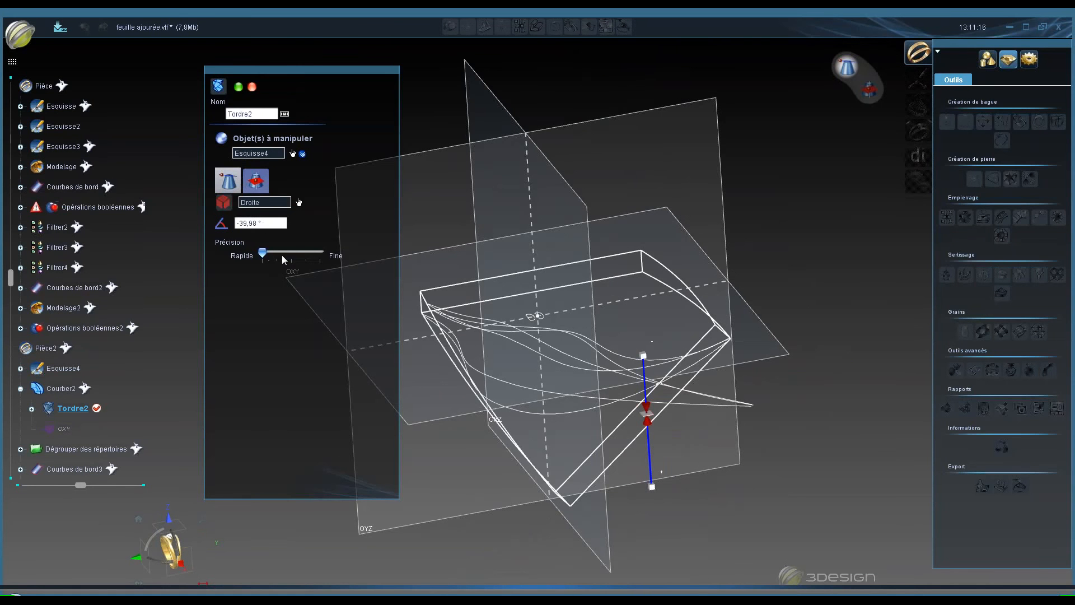
{"action": "left_click", "coordinate": [653, 359]}
{"action": "left_click", "coordinate": [636, 367]}
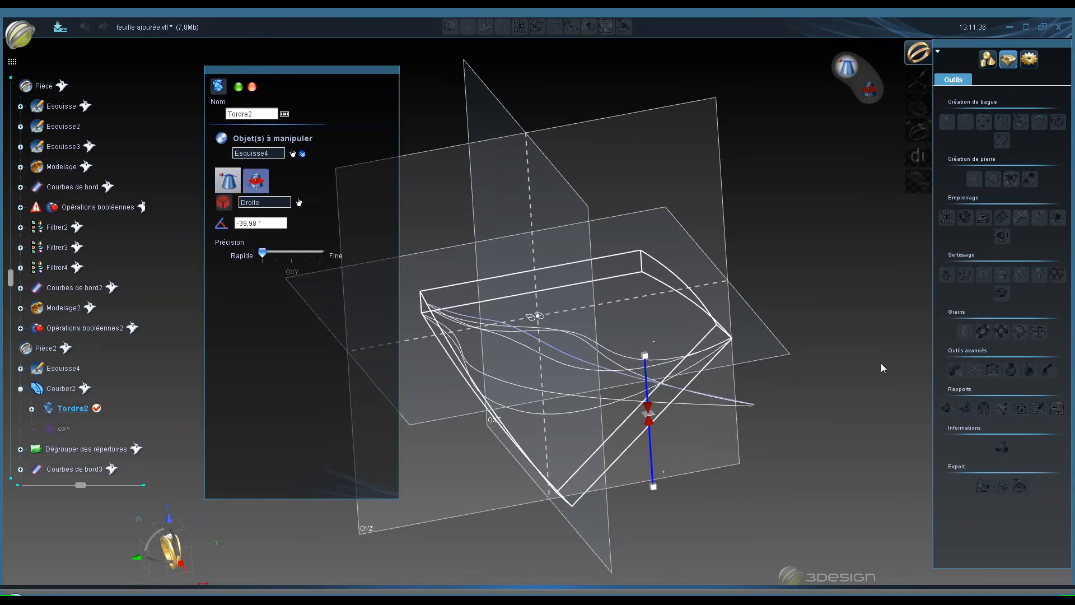
{"action": "middle_click_drag", "start_coordinate": [883, 367], "coordinate": [950, 364]}
{"action": "left_click", "coordinate": [241, 86]}
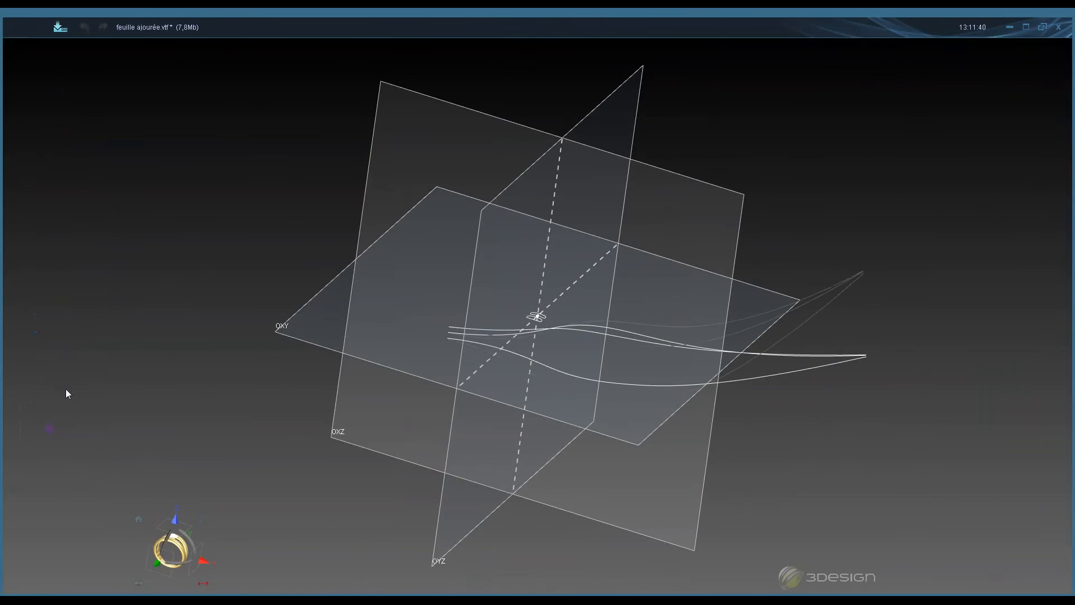
- Show the Courber2 bend, open its settings to review them, then close the dialog
{"action": "right_click", "coordinate": [70, 388]}
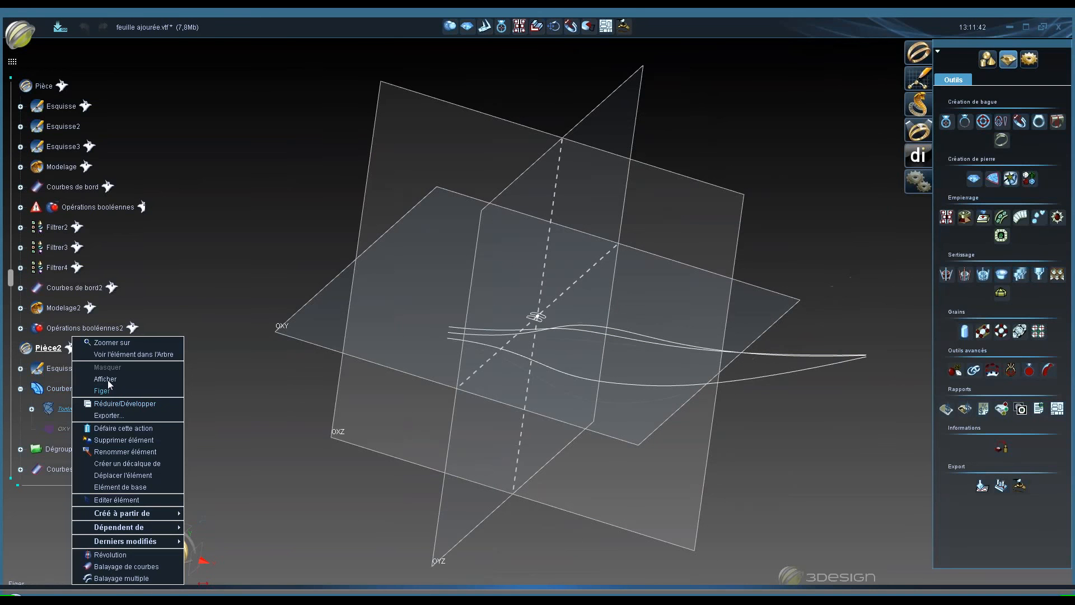
{"action": "left_click", "coordinate": [102, 381]}
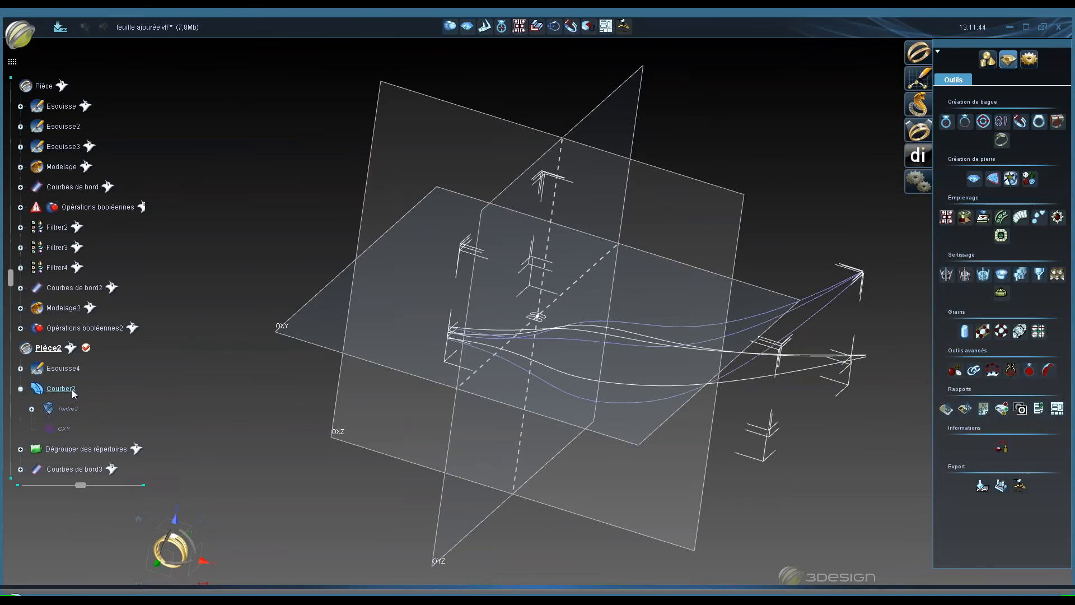
{"action": "double_click", "coordinate": [73, 391]}
{"action": "middle_click_drag", "start_coordinate": [534, 413], "coordinate": [447, 404]}
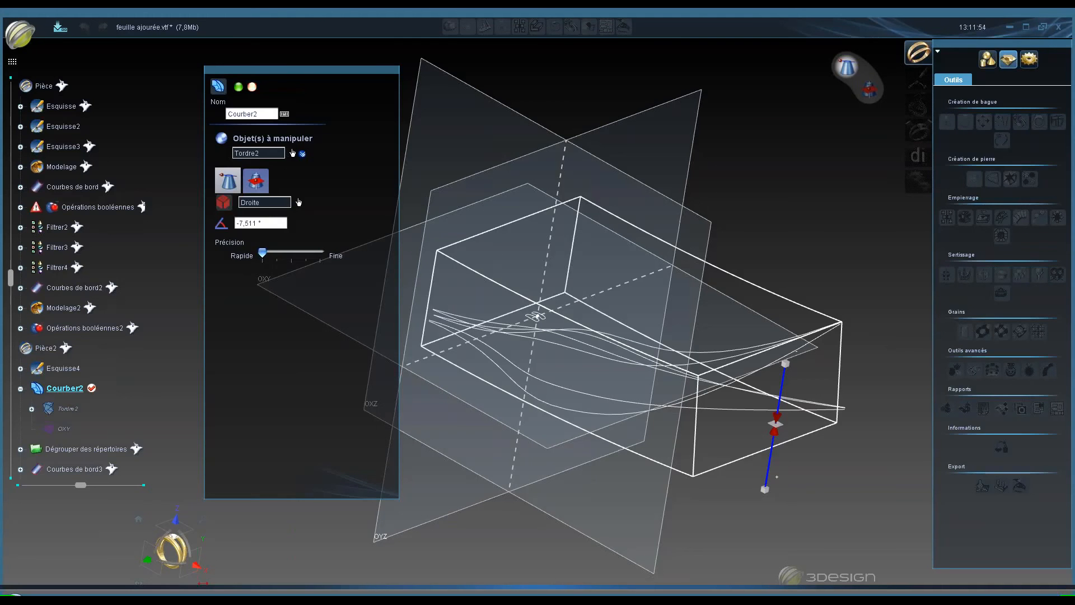
{"action": "left_click", "coordinate": [252, 86]}
{"action": "middle_click_drag", "start_coordinate": [591, 408], "coordinate": [620, 482]}
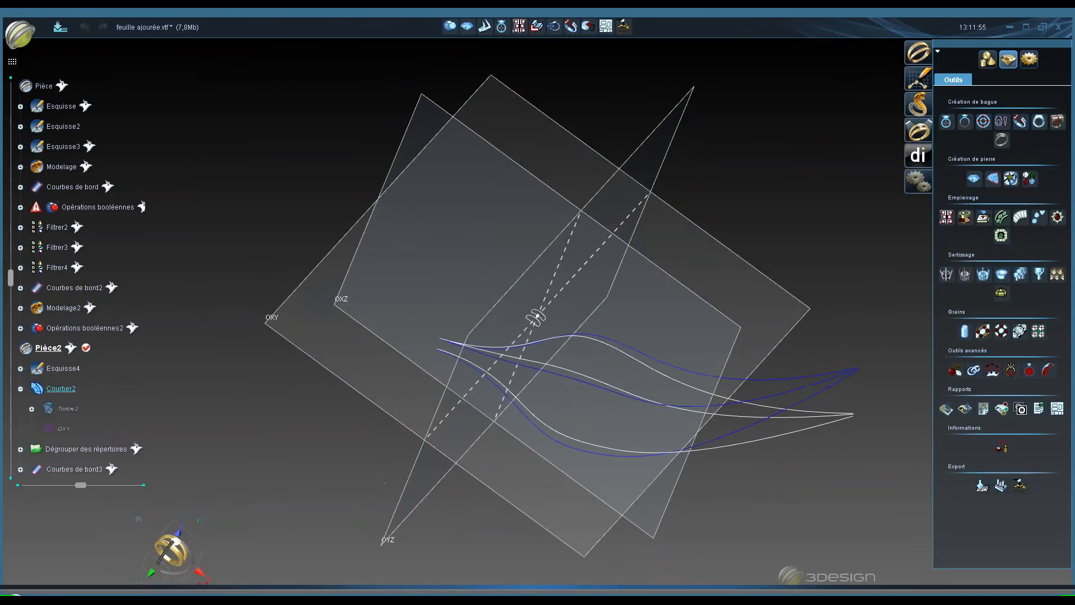
- Hide the bent curves under Courber2 and display the Dégrouper des répertoires elements in the viewport
{"action": "left_click", "coordinate": [20, 388]}
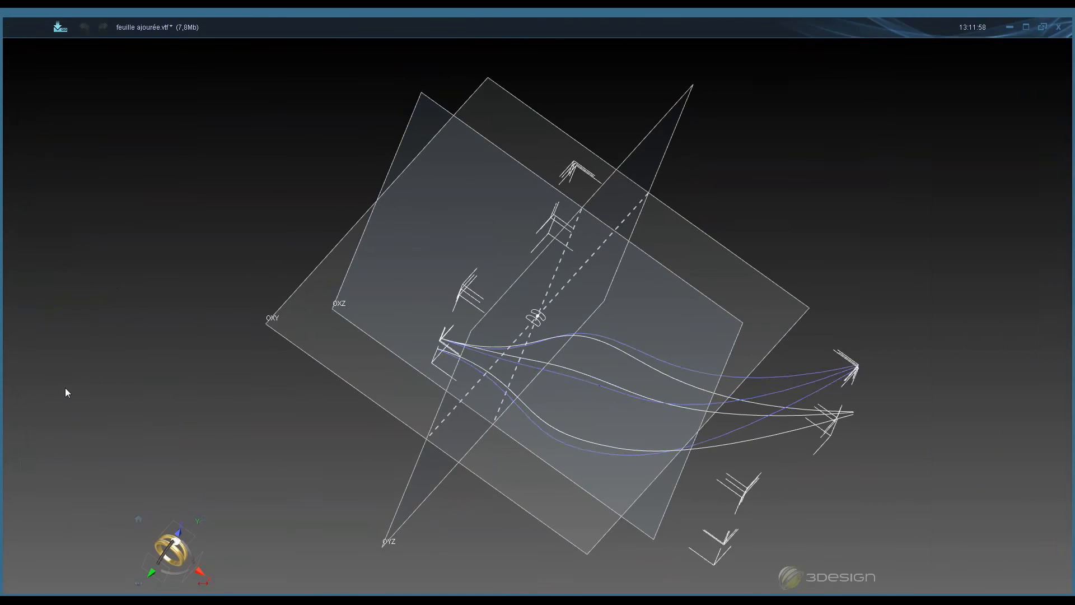
{"action": "right_click", "coordinate": [65, 388]}
{"action": "left_click", "coordinate": [108, 367]}
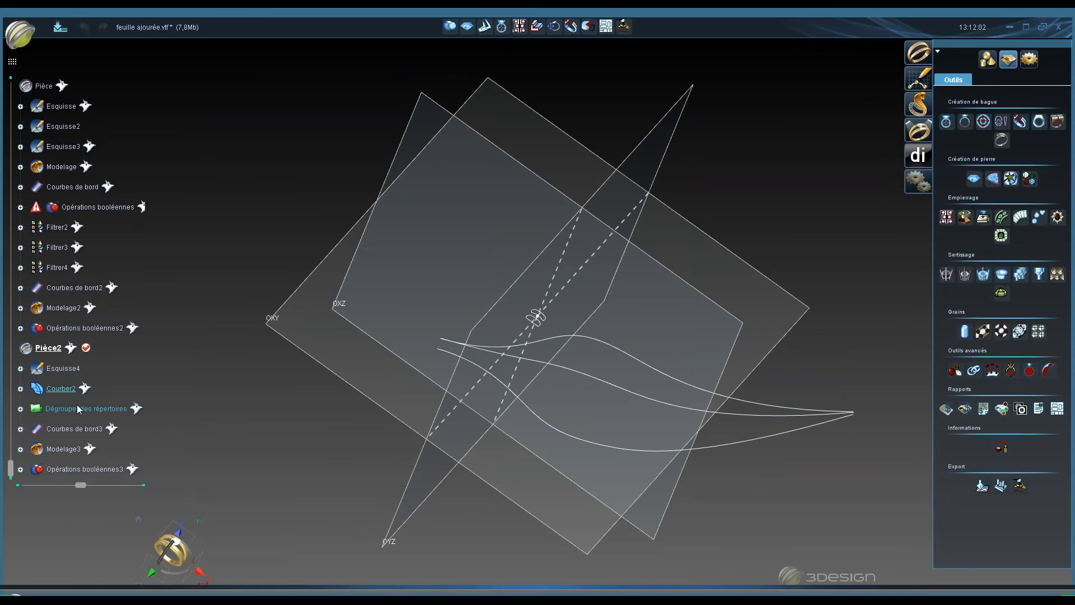
{"action": "double_click", "coordinate": [57, 387]}
{"action": "right_click", "coordinate": [103, 408]}
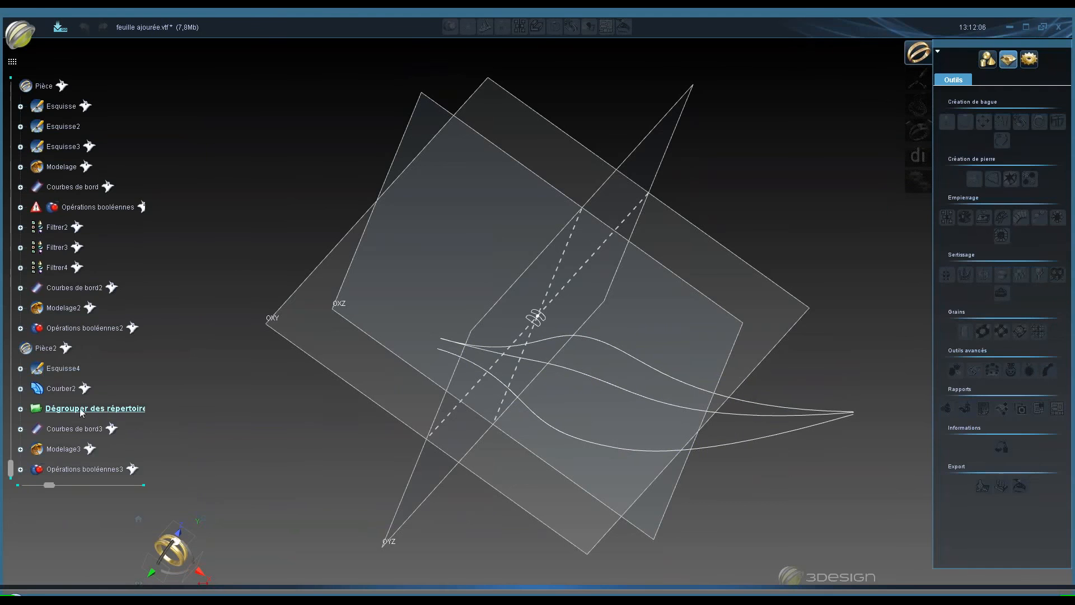
{"action": "right_click", "coordinate": [89, 408]}
{"action": "left_click", "coordinate": [117, 437]}
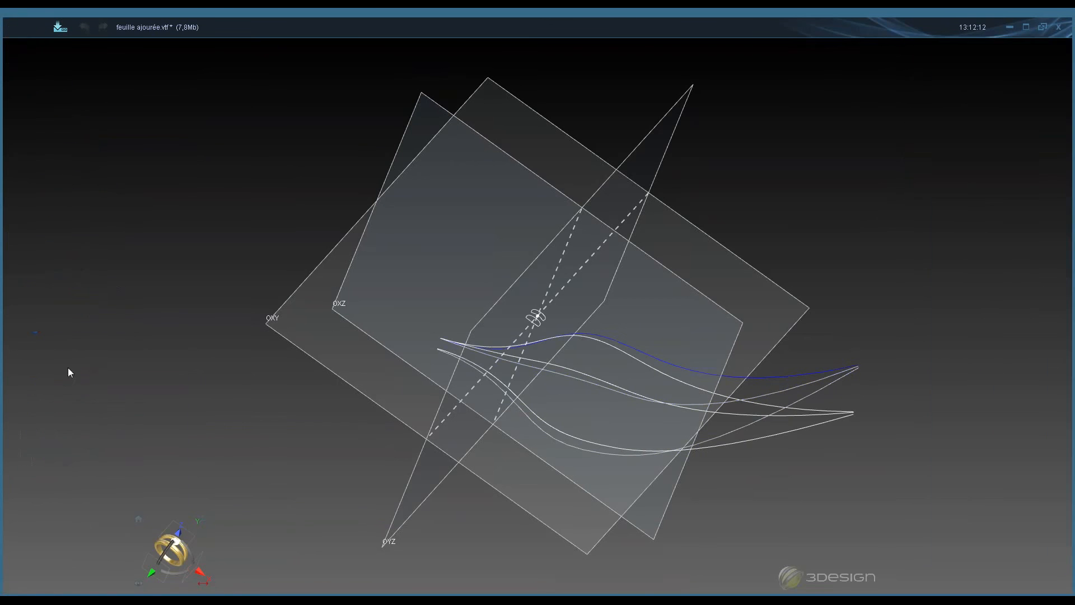
- Expand Dégrouper des répertoires to list its element curves and orbit around them
{"action": "right_click", "coordinate": [69, 367]}
{"action": "left_click", "coordinate": [108, 379]}
{"action": "middle_click_drag", "start_coordinate": [458, 238], "coordinate": [379, 214]}
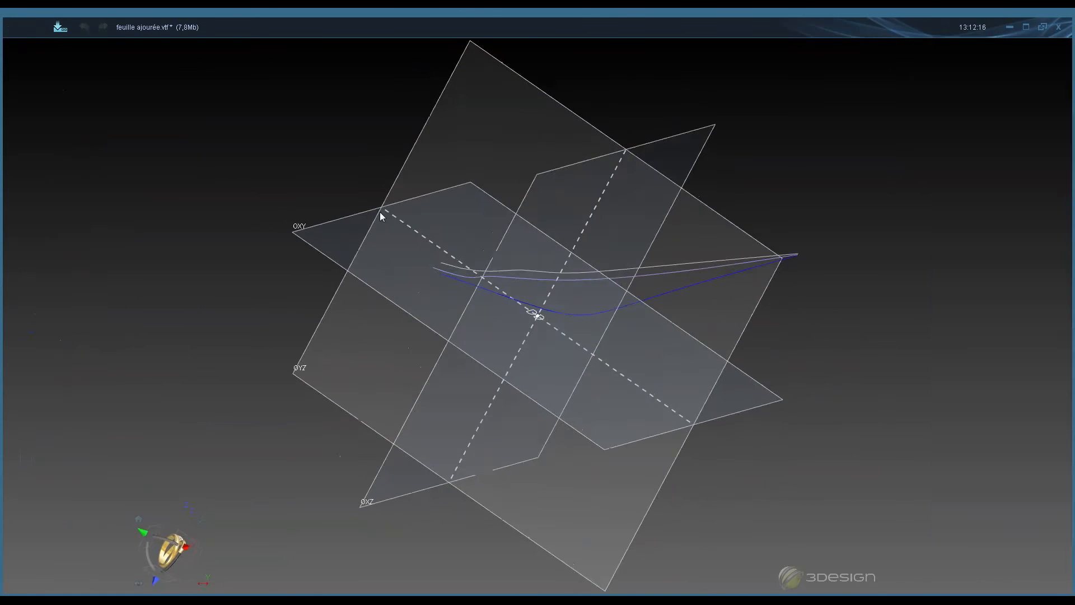
{"action": "middle_click_drag", "start_coordinate": [382, 175], "coordinate": [813, 351]}
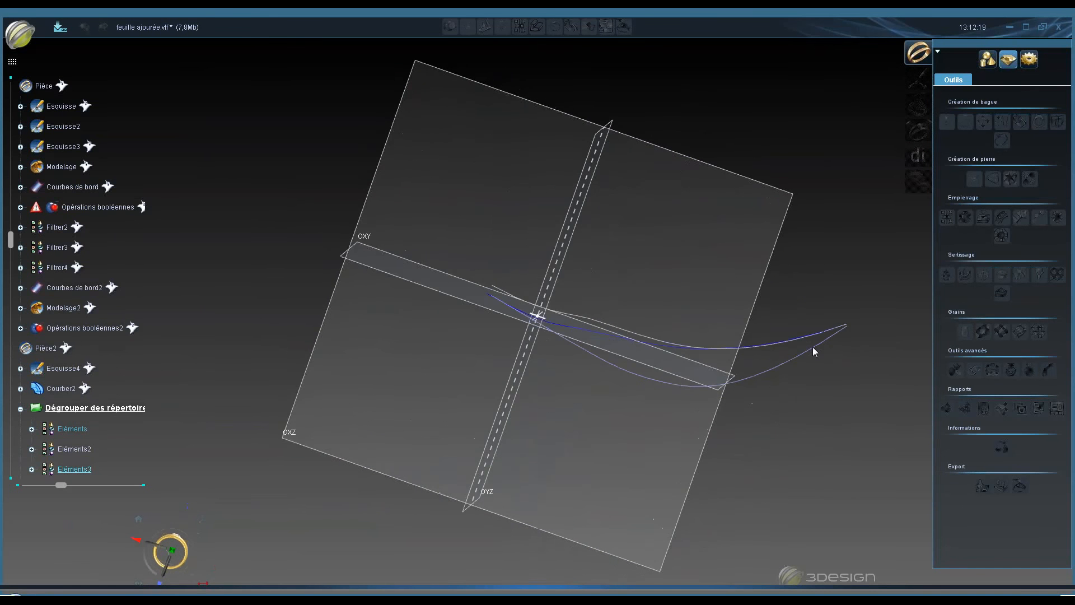
{"action": "middle_click_drag", "start_coordinate": [710, 417], "coordinate": [22, 421]}
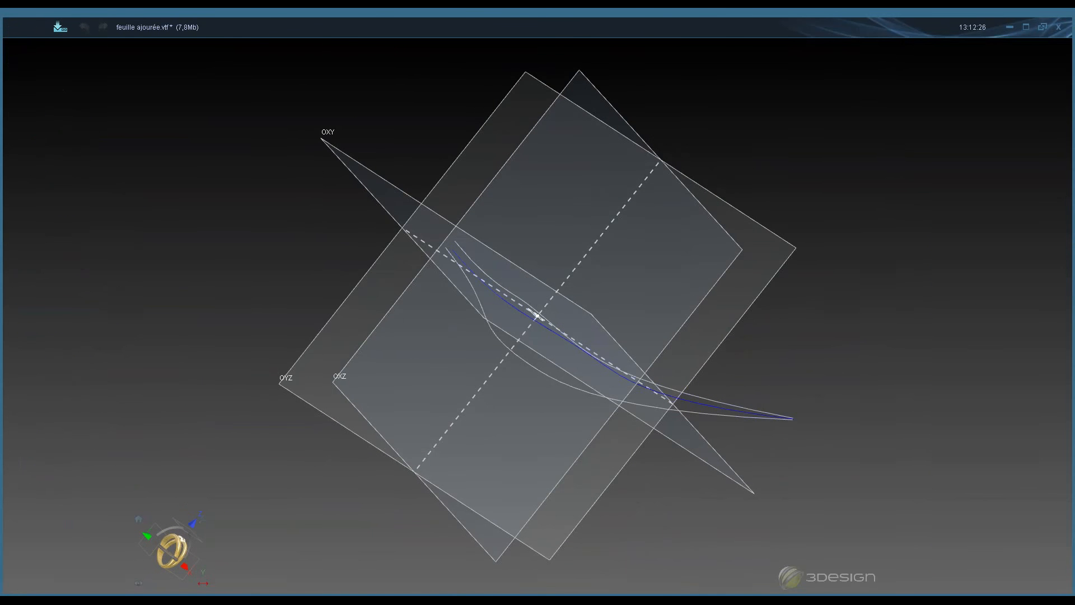
- Show the object that references the Eléments rail curve, the Balayer3 sweep, and orbit to view the leaf
{"action": "right_click", "coordinate": [66, 449]}
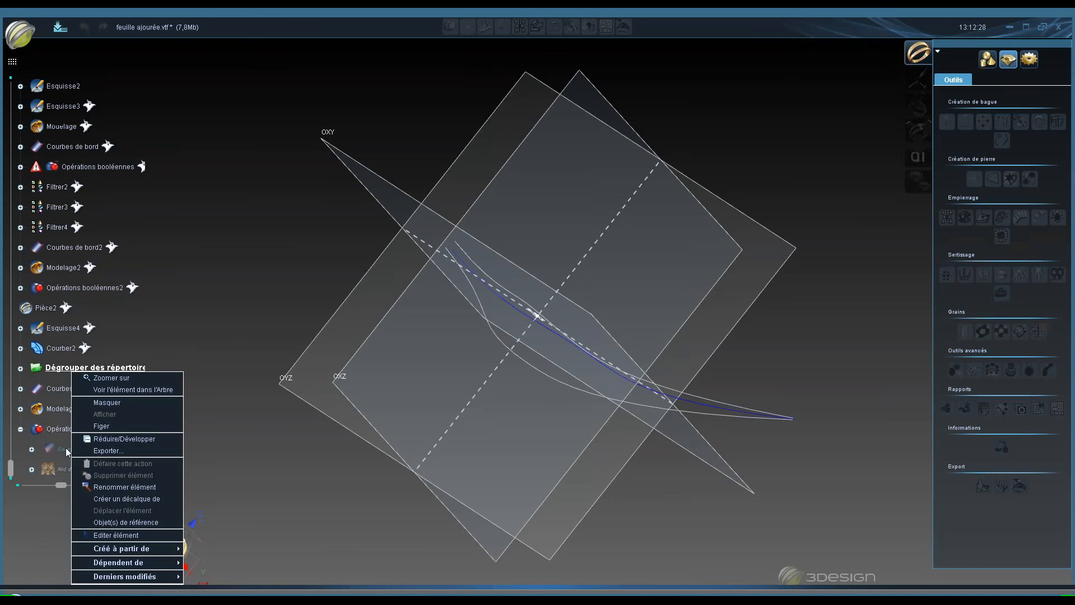
{"action": "left_click", "coordinate": [115, 522]}
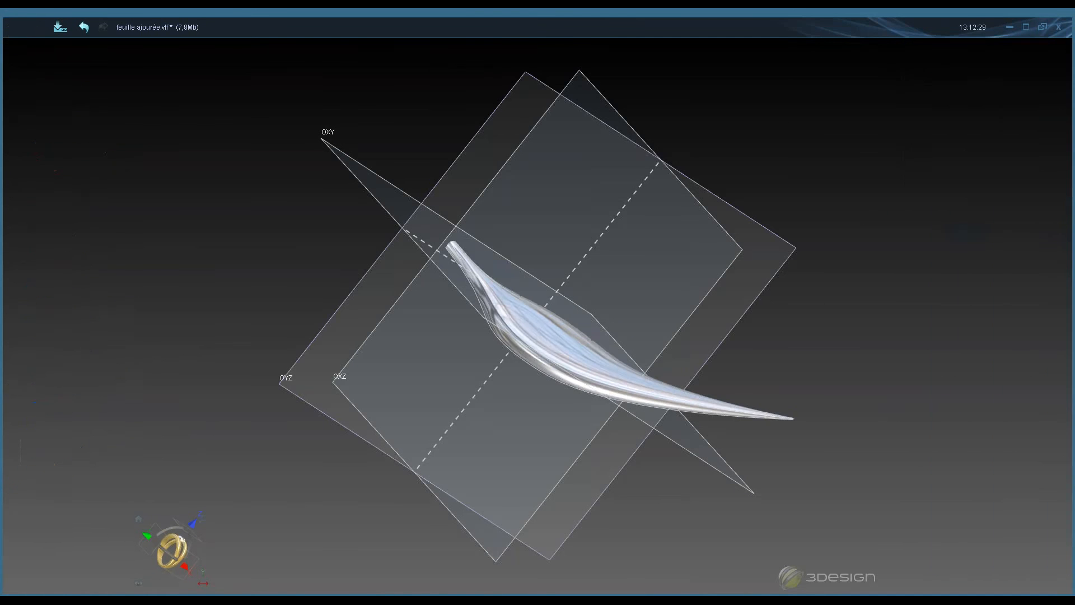
{"action": "middle_click_drag", "start_coordinate": [416, 335], "coordinate": [419, 386]}
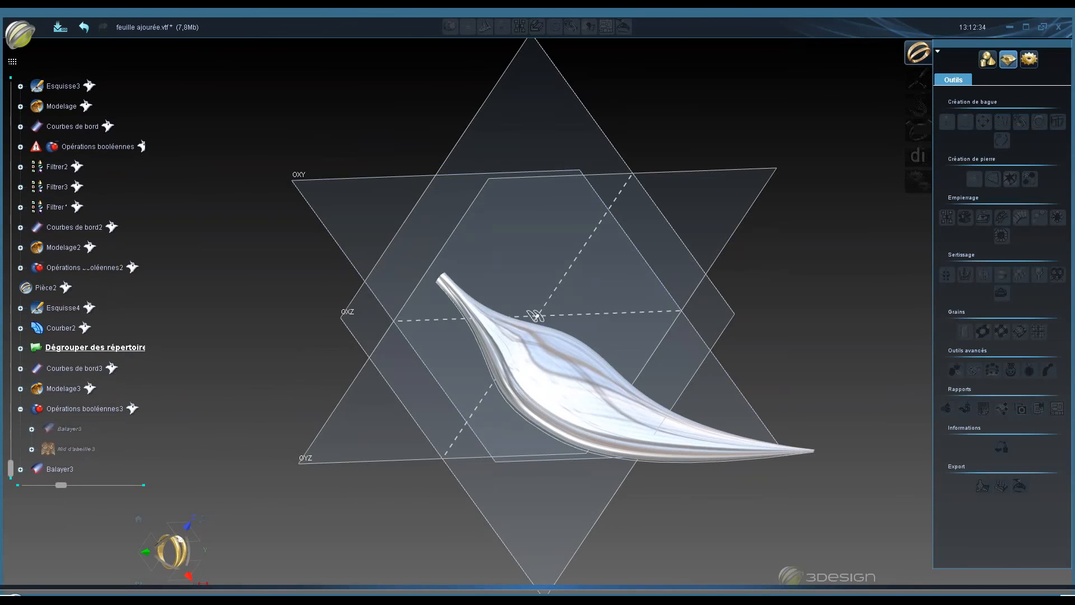
- Open the Balayer3 sweep's settings and review its rails and profile curves while orbiting the leaf
{"action": "double_click", "coordinate": [63, 469]}
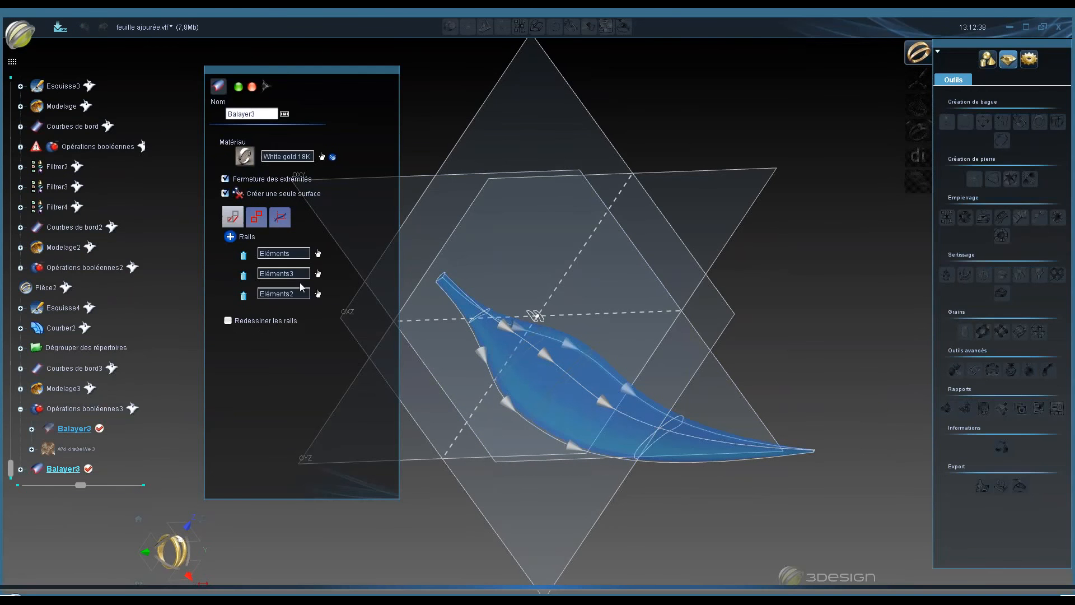
{"action": "left_click", "coordinate": [256, 216]}
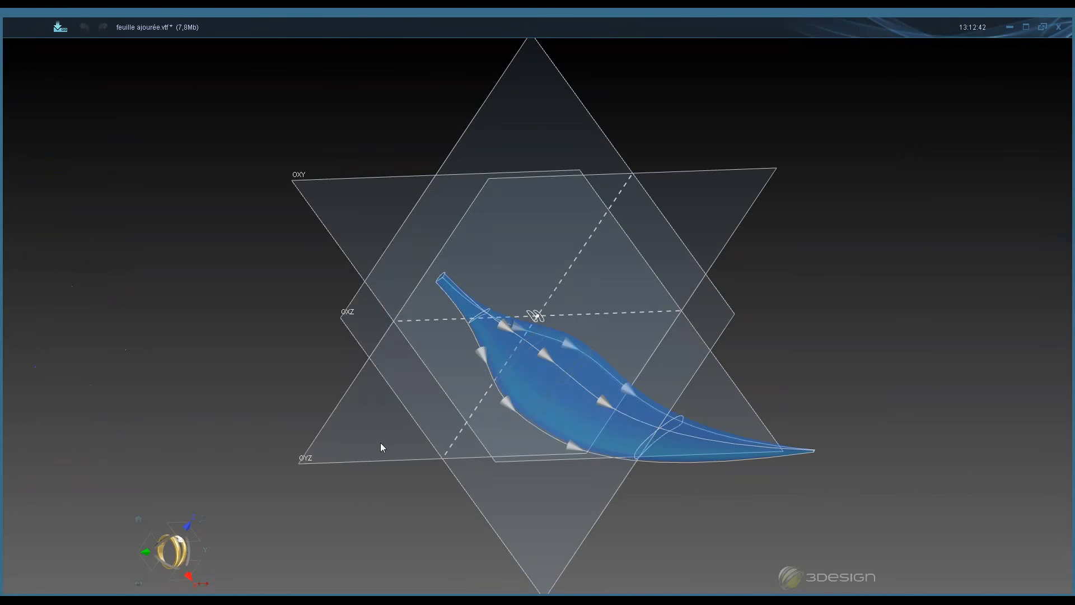
{"action": "middle_click_drag", "start_coordinate": [695, 425], "coordinate": [744, 375]}
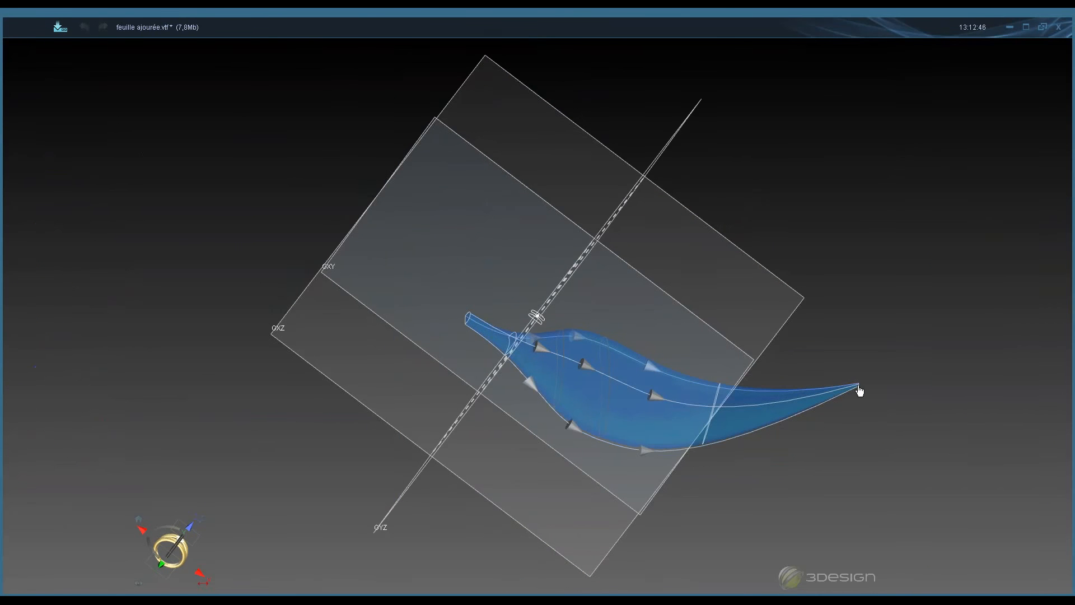
{"action": "middle_click_drag", "start_coordinate": [462, 340], "coordinate": [764, 336]}
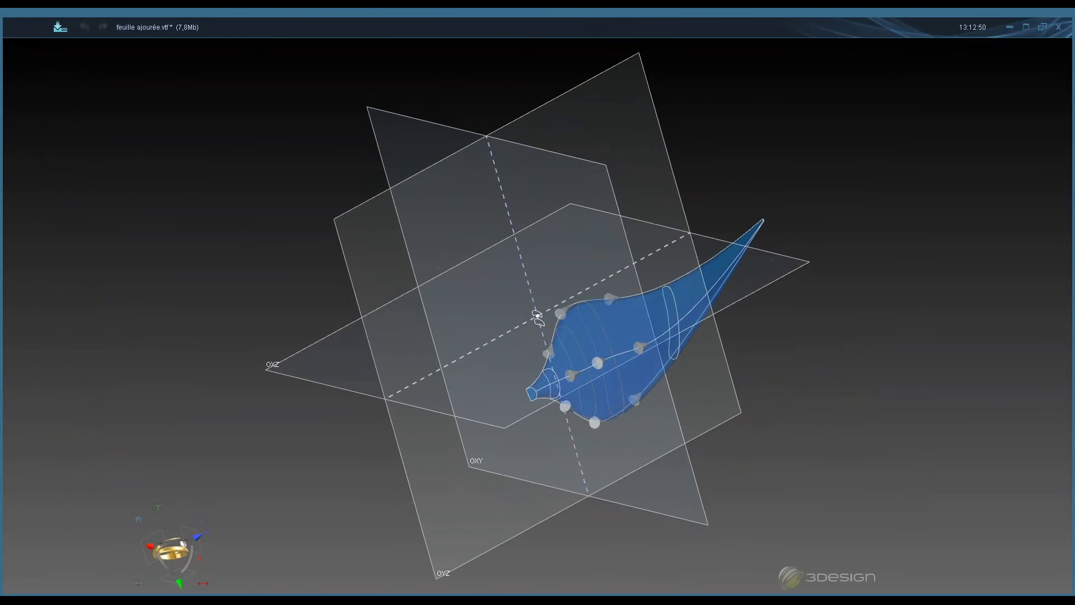
{"action": "middle_click_drag", "start_coordinate": [619, 273], "coordinate": [594, 241]}
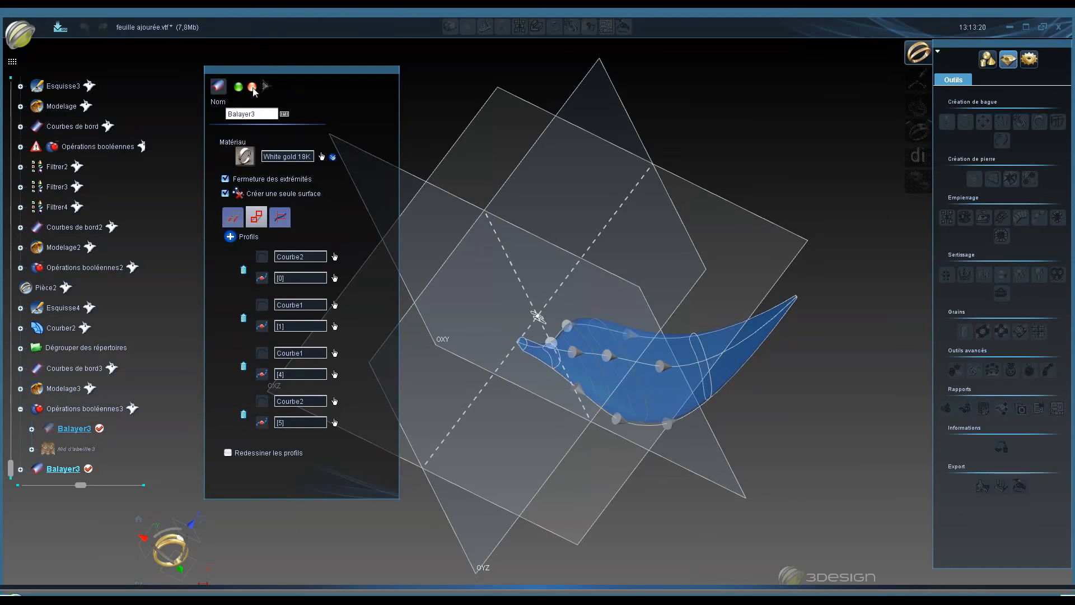
- Close the Balayer3 sweep settings and orbit around the finished leaf
{"action": "left_click", "coordinate": [252, 89]}
{"action": "middle_click_drag", "start_coordinate": [656, 502], "coordinate": [605, 201]}
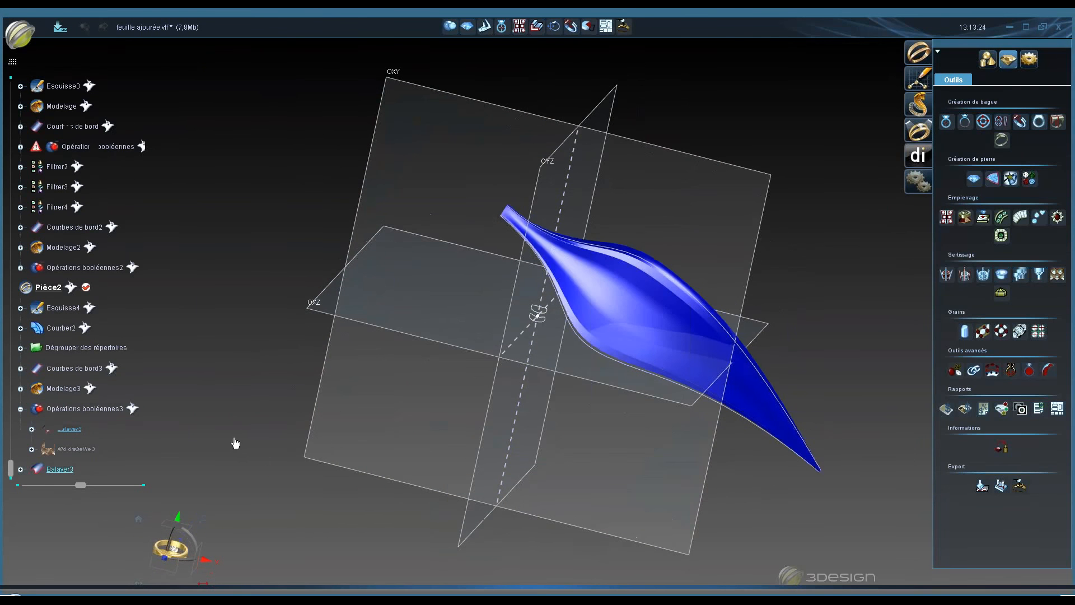
{"action": "left_click", "coordinate": [235, 443]}
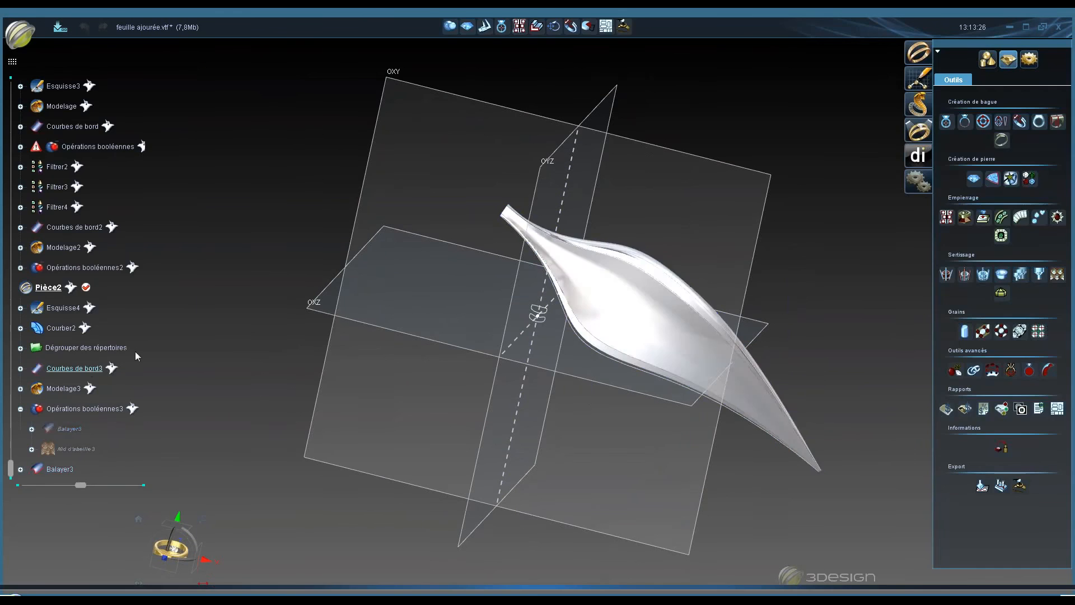
- Open the Courbes de bord3 settings and examine the border curves it extracts from Balayer3 while orbiting and zooming
{"action": "double_click", "coordinate": [84, 368]}
{"action": "middle_click_drag", "start_coordinate": [706, 235], "coordinate": [709, 183]}
{"action": "scroll", "coordinate": [721, 207], "scroll_direction": "up", "scroll_amount": 3}
{"action": "left_click", "coordinate": [220, 161]}
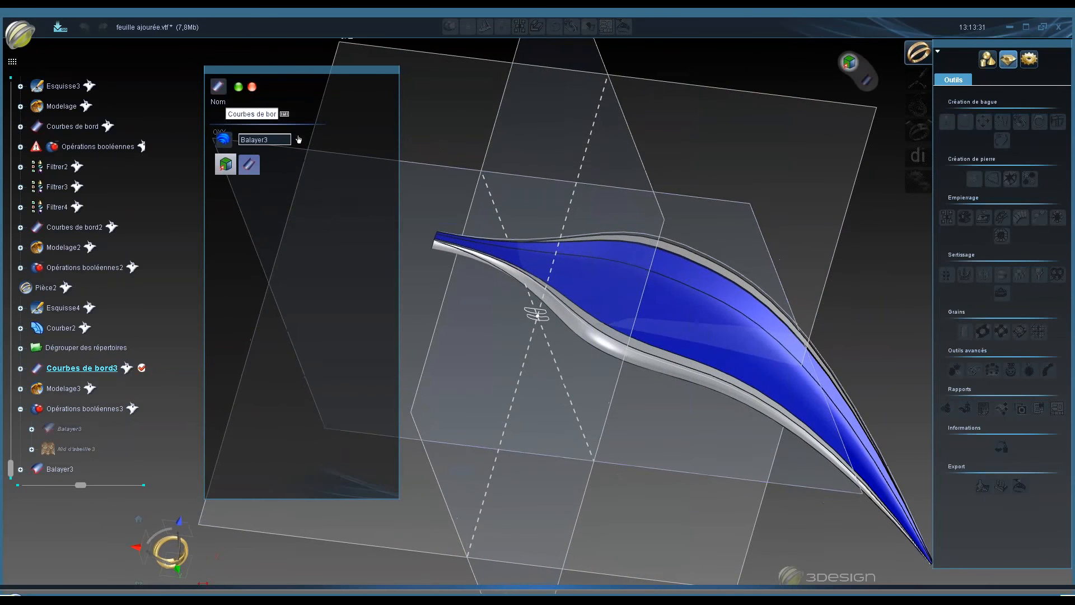
{"action": "key", "text": "space"}
{"action": "key", "text": "space"}
{"action": "key", "text": "space"}
{"action": "middle_click_drag", "start_coordinate": [648, 371], "coordinate": [446, 394]}
{"action": "middle_click", "coordinate": [619, 339]}
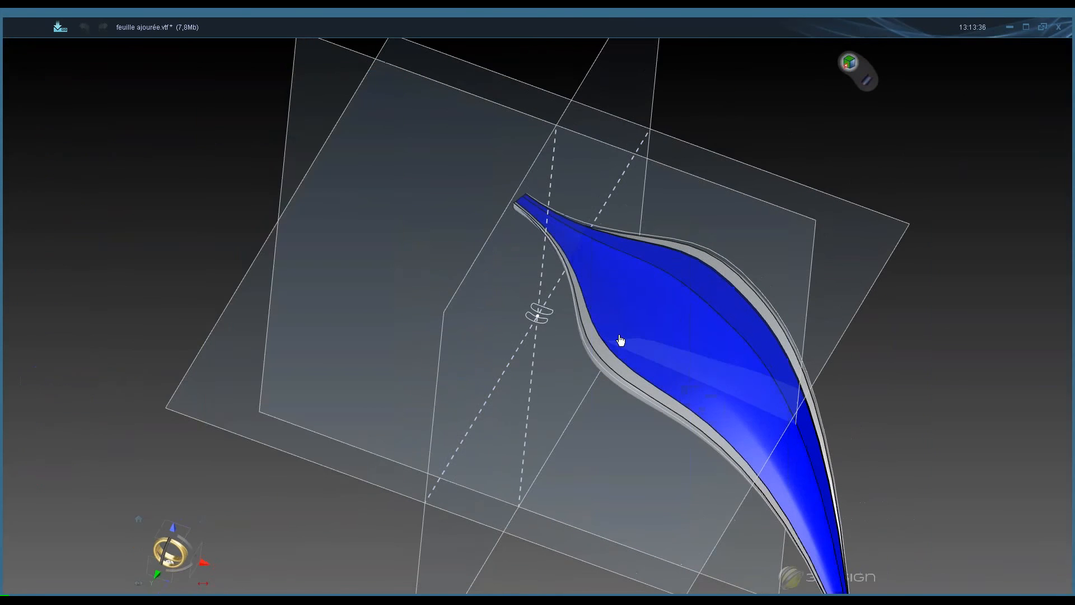
{"action": "middle_click", "coordinate": [676, 330]}
{"action": "scroll", "coordinate": [538, 314], "scroll_direction": "down", "scroll_amount": 4}
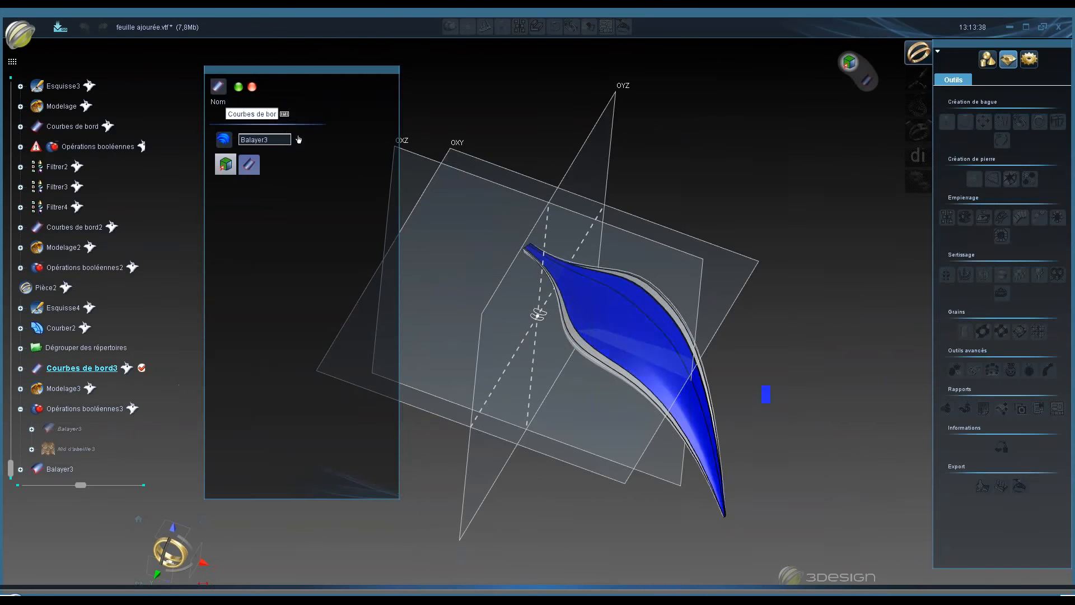
{"action": "left_click", "coordinate": [252, 88]}
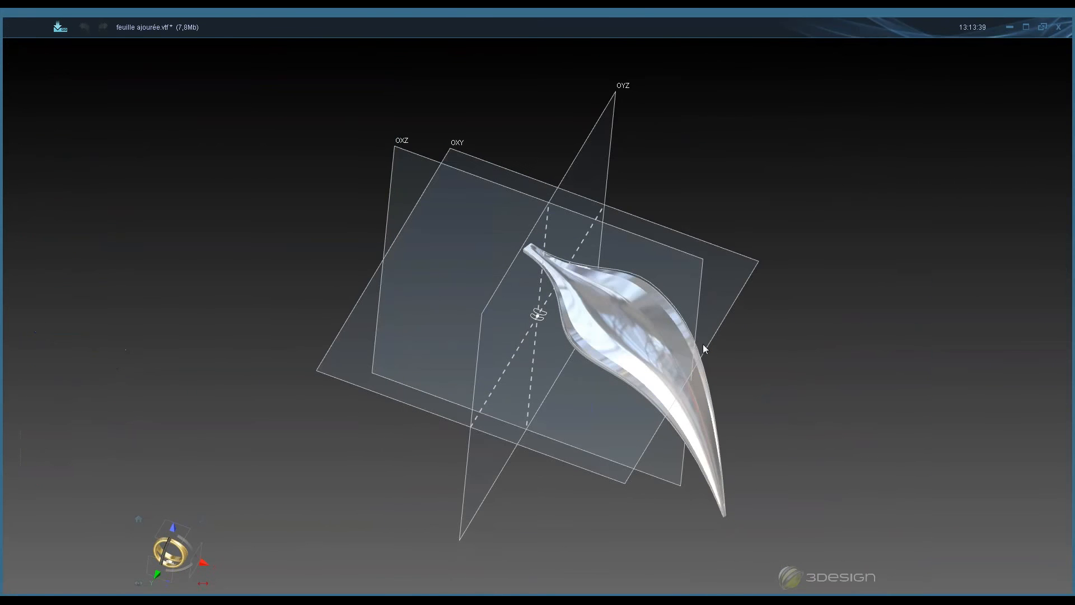
- Orbit the leaf, then hide the Balayer3 sweep so only its border curves remain
{"action": "mouse_move", "coordinate": [703, 344]}
{"action": "middle_mouse_down"}
{"action": "mouse_move", "coordinate": [666, 207]}
{"action": "mouse_move", "coordinate": [633, 185]}
{"action": "middle_mouse_up"}
{"action": "mouse_move", "coordinate": [493, 358]}
{"action": "middle_mouse_down"}
{"action": "mouse_move", "coordinate": [490, 233]}
{"action": "mouse_move", "coordinate": [504, 168]}
{"action": "middle_mouse_up"}
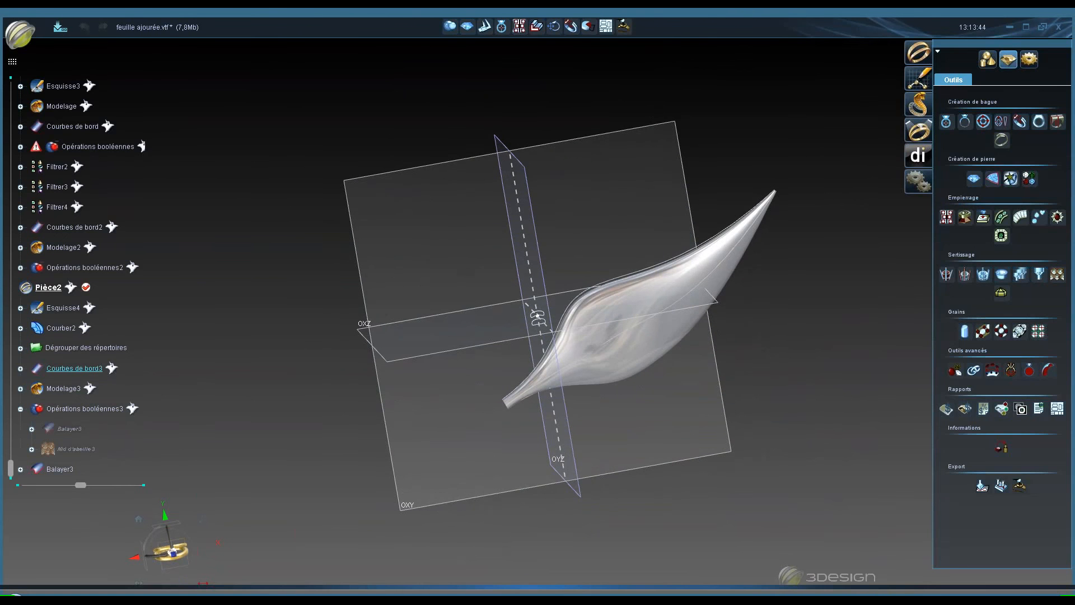
{"action": "middle_click_drag", "start_coordinate": [619, 320], "coordinate": [610, 395]}
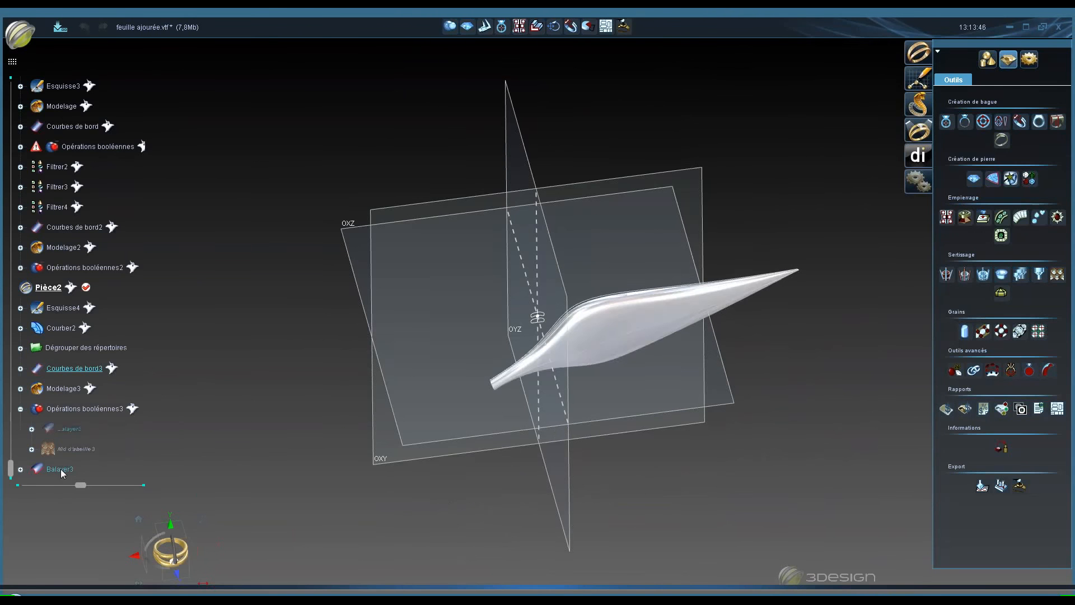
{"action": "right_click", "coordinate": [60, 469]}
{"action": "left_click", "coordinate": [102, 402]}
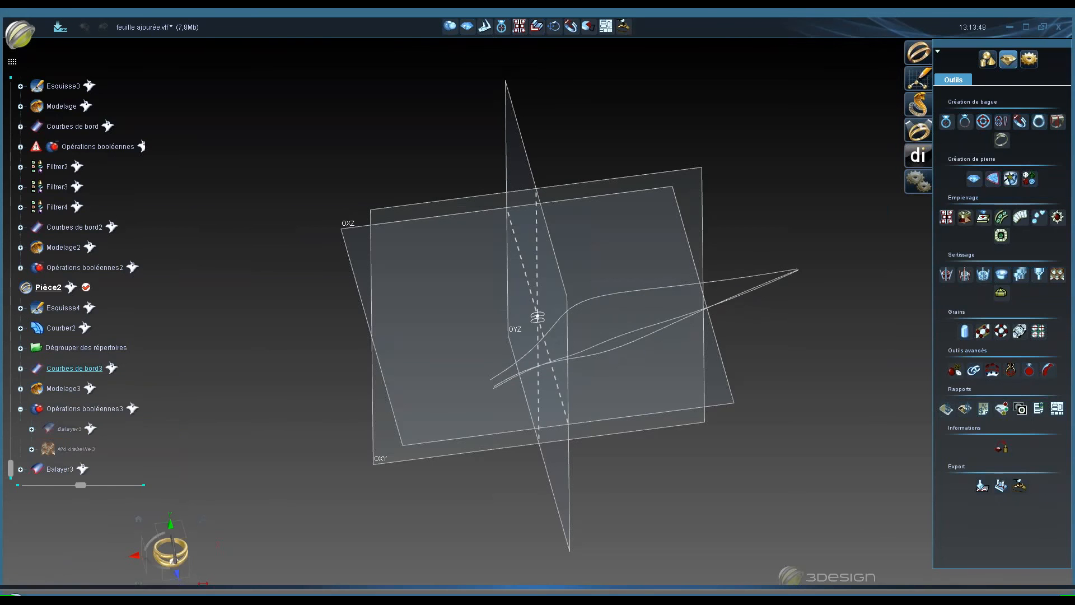
- Hide the Dégrouper des répertoires elements in the viewport
{"action": "middle_click_drag", "start_coordinate": [504, 347], "coordinate": [510, 381]}
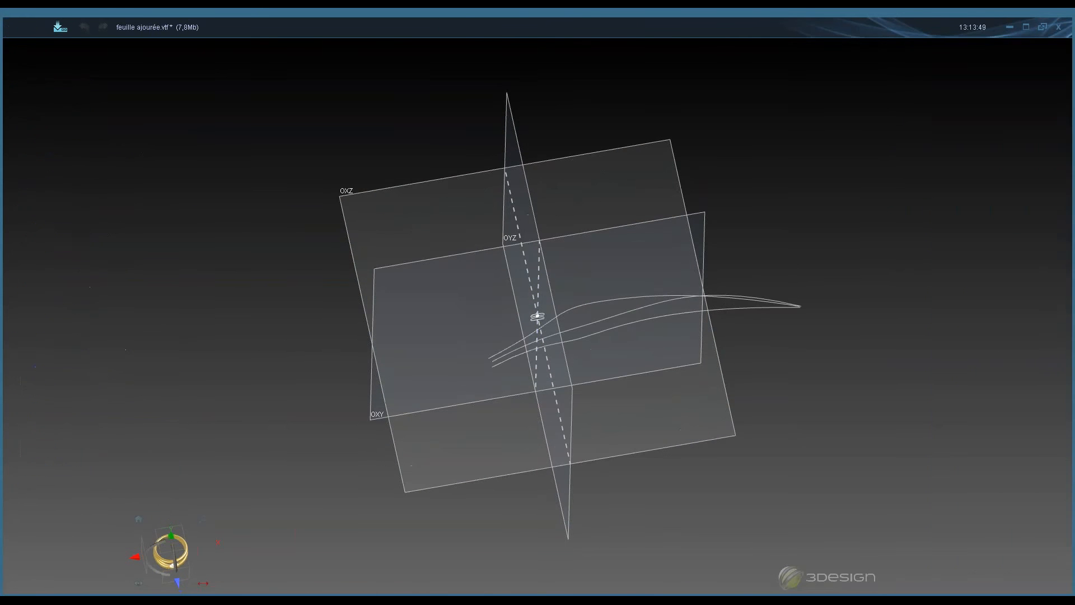
{"action": "right_click", "coordinate": [92, 347]}
{"action": "left_click", "coordinate": [129, 364]}
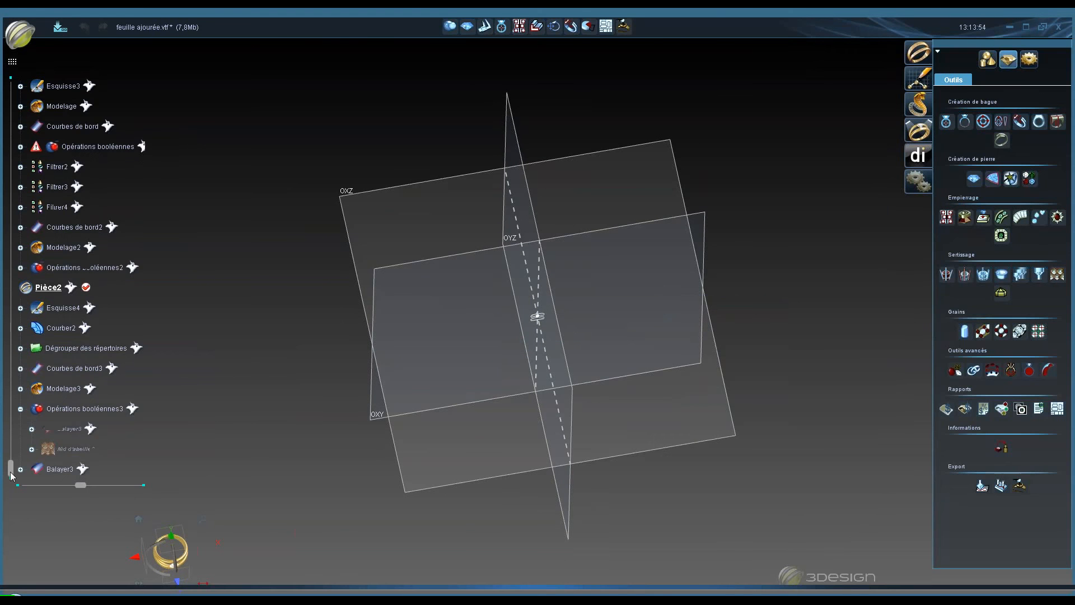
- Scroll the model tree and hide the first Pièce part
{"action": "left_click_drag", "start_coordinate": [11, 467], "coordinate": [8, 260]}
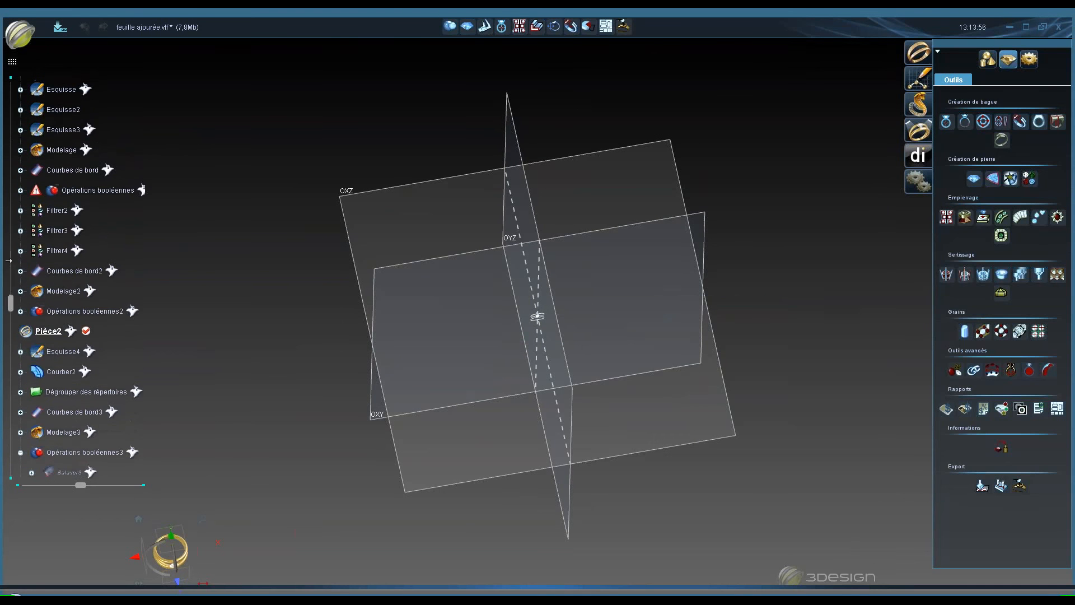
{"action": "left_click_drag", "start_coordinate": [9, 304], "coordinate": [16, 124]}
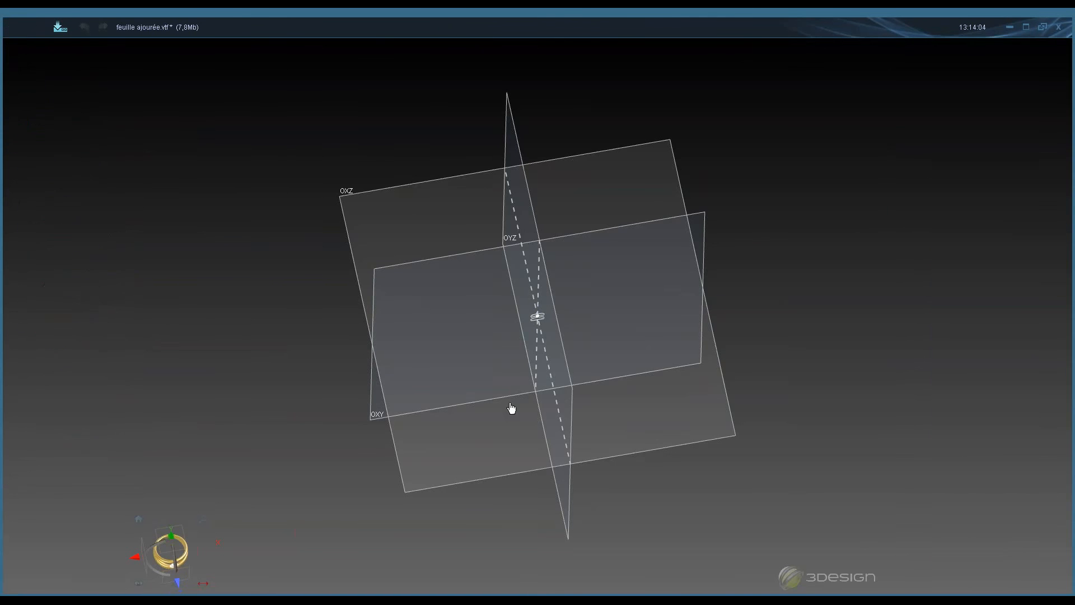
{"action": "right_click_drag", "start_coordinate": [537, 336], "coordinate": [422, 403]}
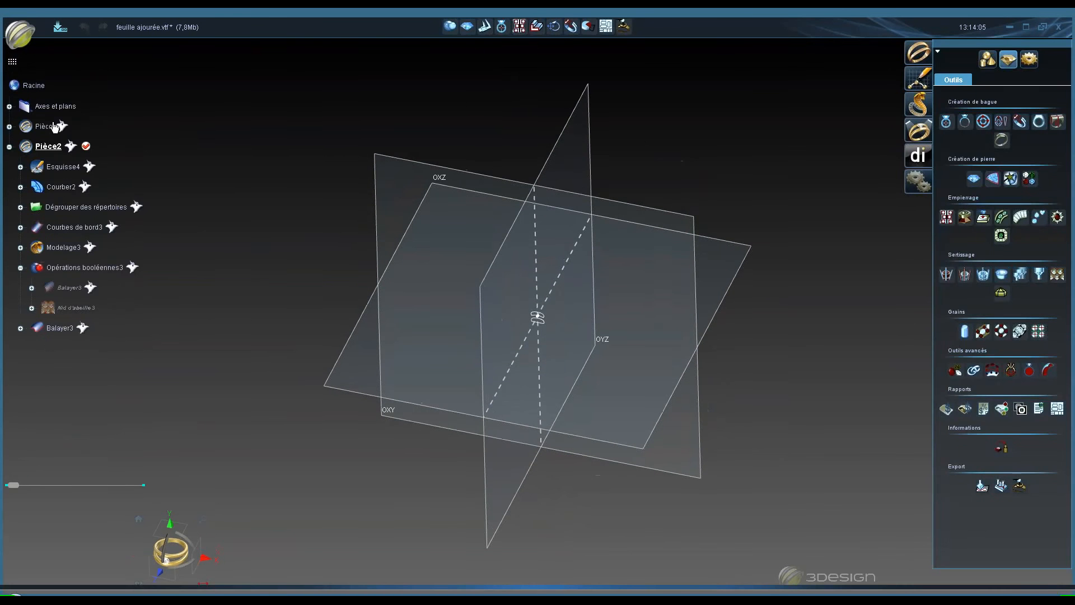
{"action": "right_click", "coordinate": [51, 123]}
{"action": "left_click", "coordinate": [85, 153]}
- Switch to the modeling module and launch the Retopologie tool
{"action": "right_click_drag", "start_coordinate": [569, 375], "coordinate": [553, 359]}
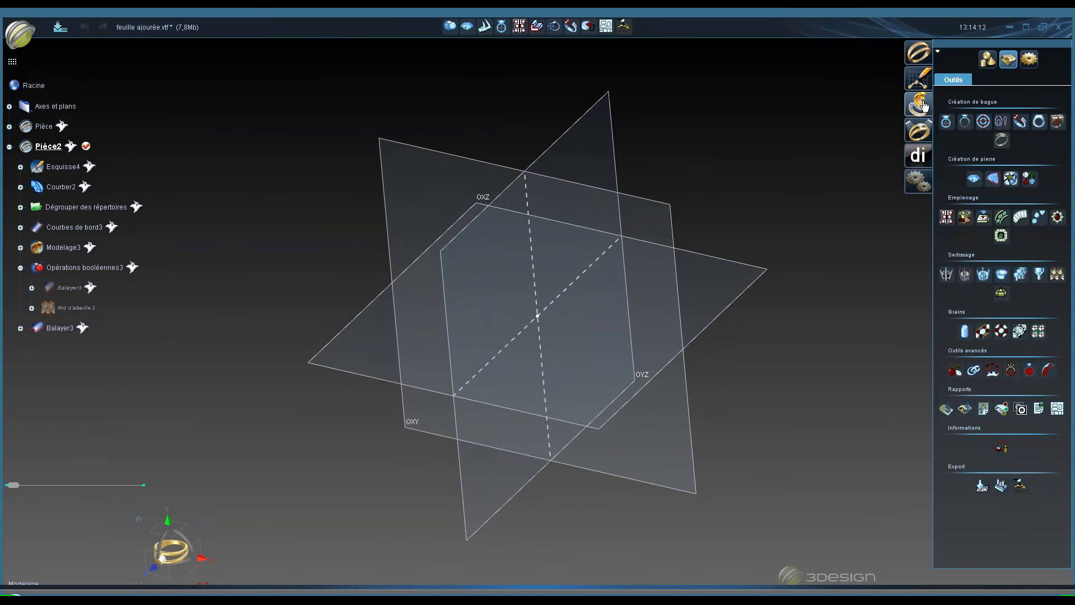
{"action": "left_click", "coordinate": [920, 106]}
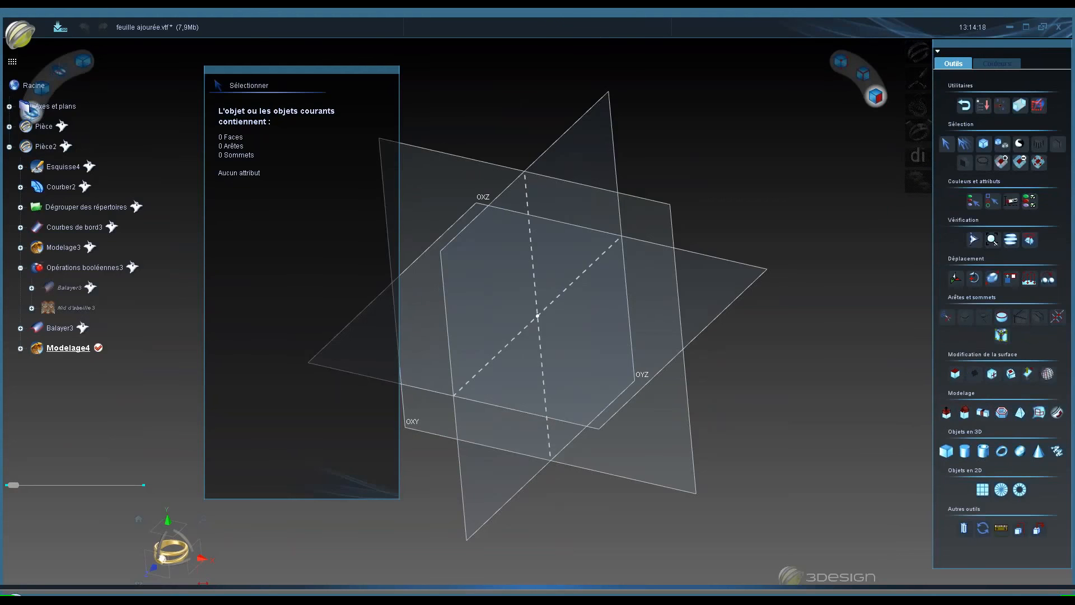
{"action": "middle_click_drag", "start_coordinate": [647, 319], "coordinate": [699, 314]}
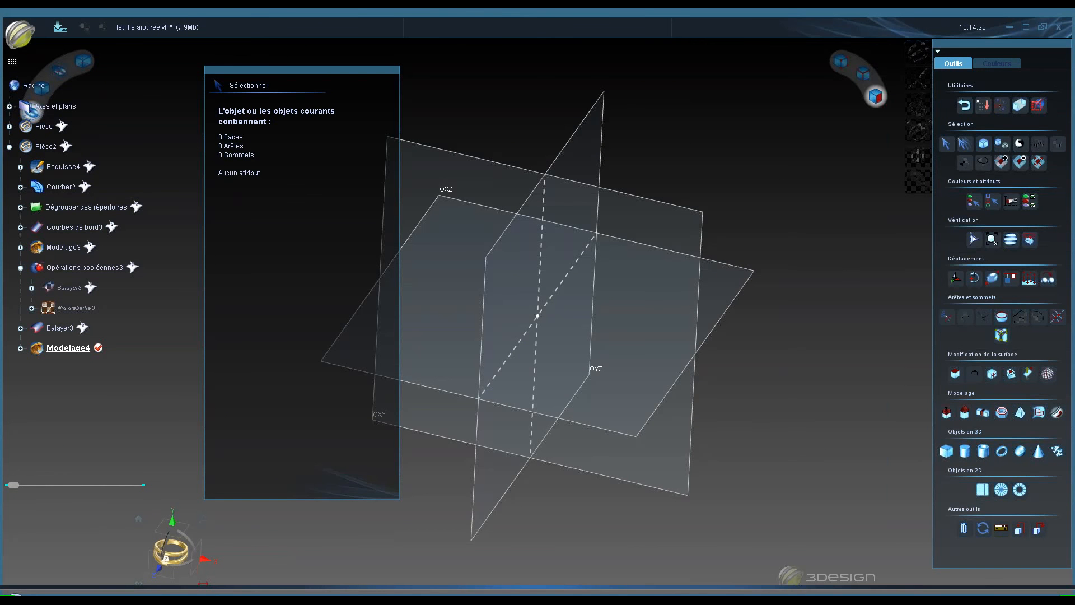
{"action": "middle_click_drag", "start_coordinate": [668, 312], "coordinate": [543, 301]}
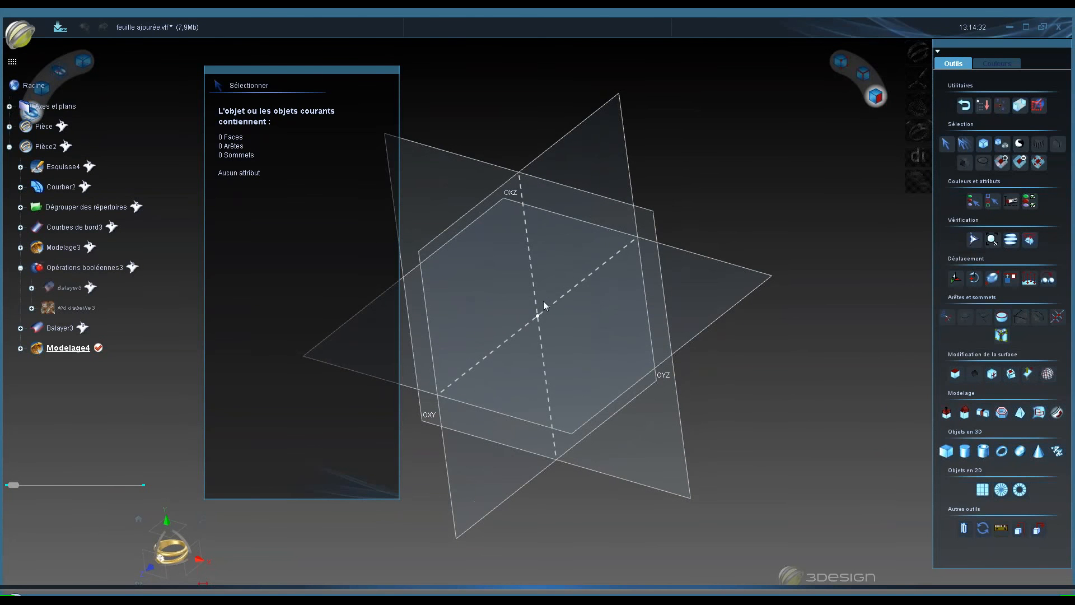
{"action": "left_click", "coordinate": [1038, 413]}
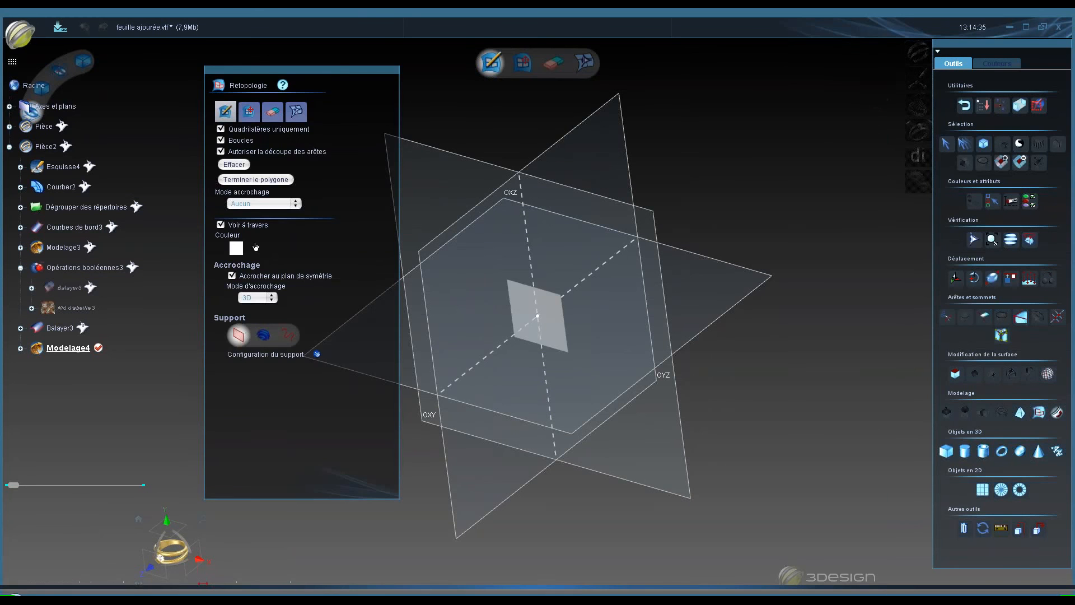
- Review the Retopologie tool's plane support configuration and plane size
{"action": "left_click_drag", "start_coordinate": [336, 69], "coordinate": [311, 53]}
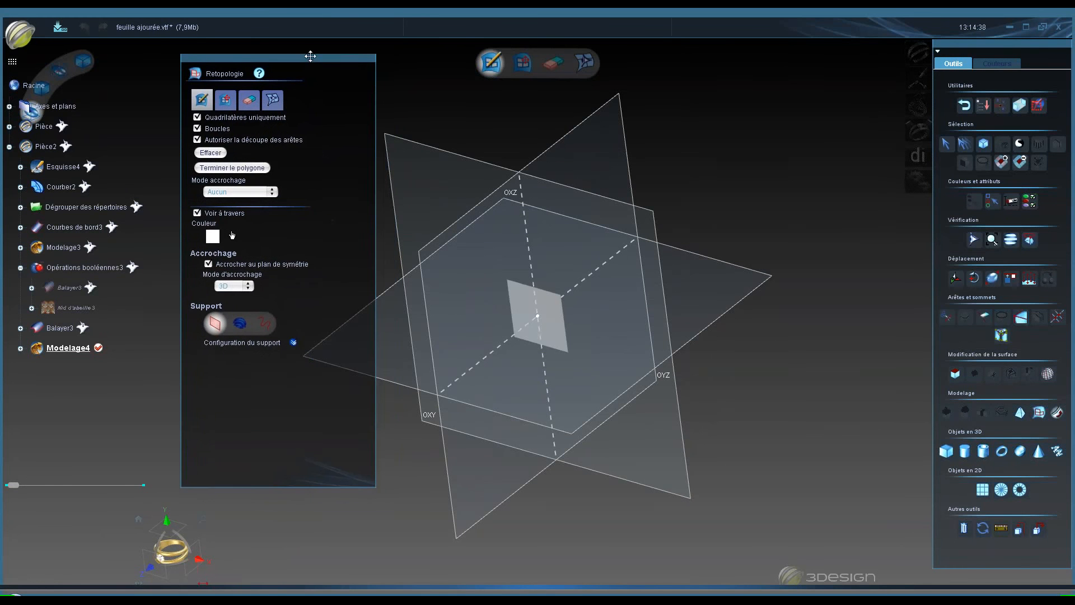
{"action": "middle_click_drag", "start_coordinate": [521, 331], "coordinate": [589, 254]}
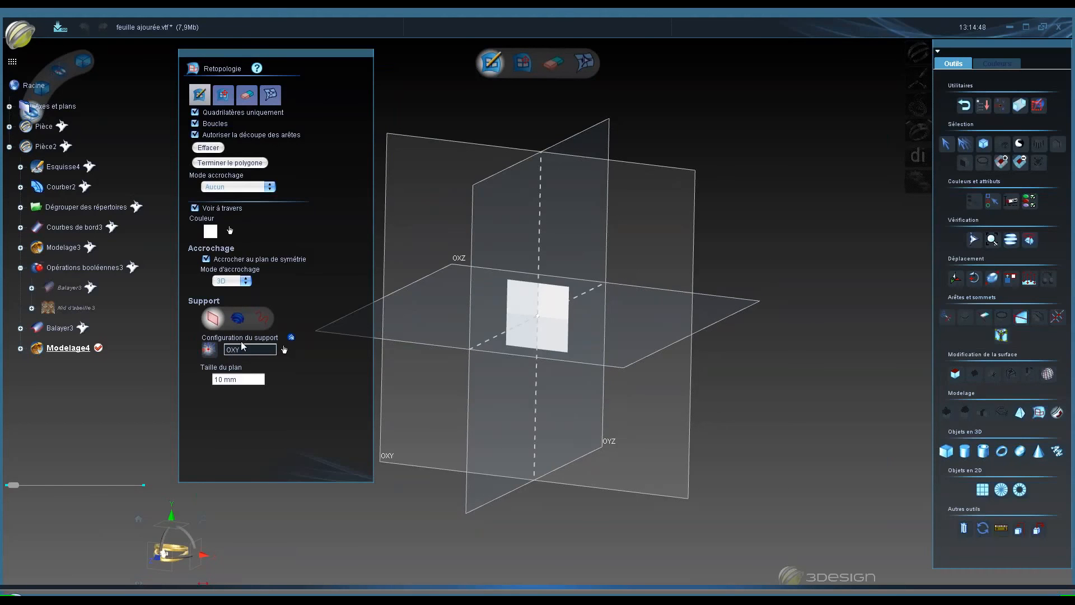
{"action": "double_click", "coordinate": [253, 382]}
{"action": "key", "text": "space"}
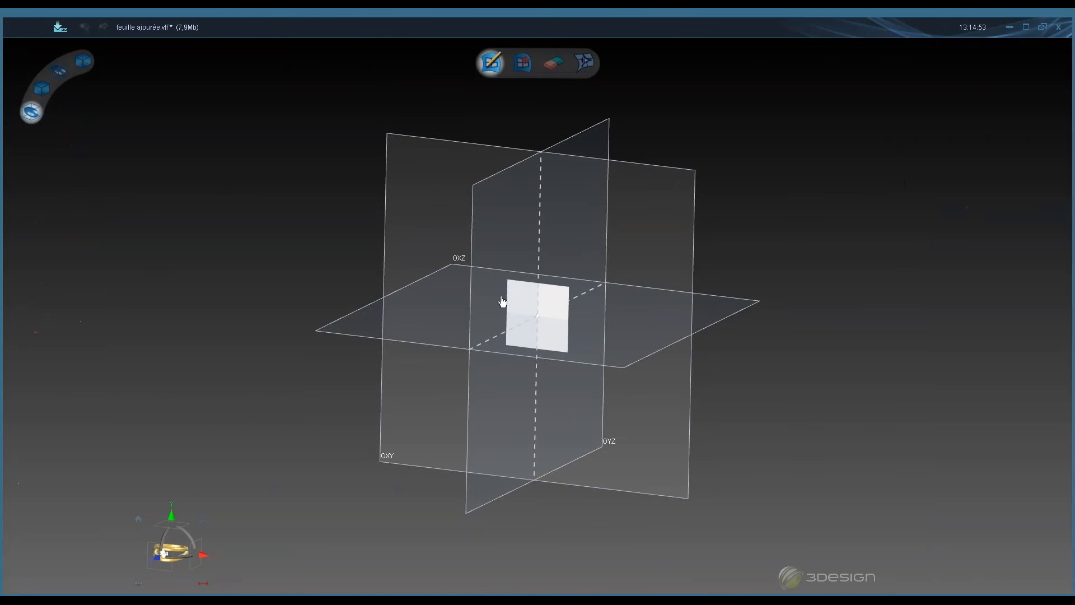
{"action": "key", "text": "space"}
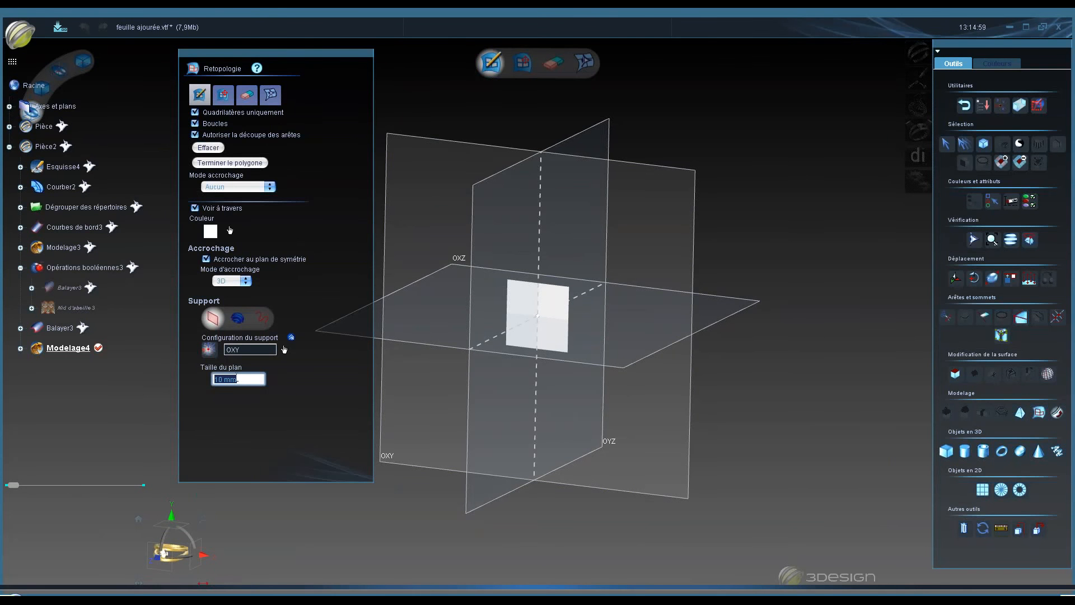
- Set the retopology support to solids and add the Balayer3 sweep to the solids list
{"action": "left_click", "coordinate": [237, 318]}
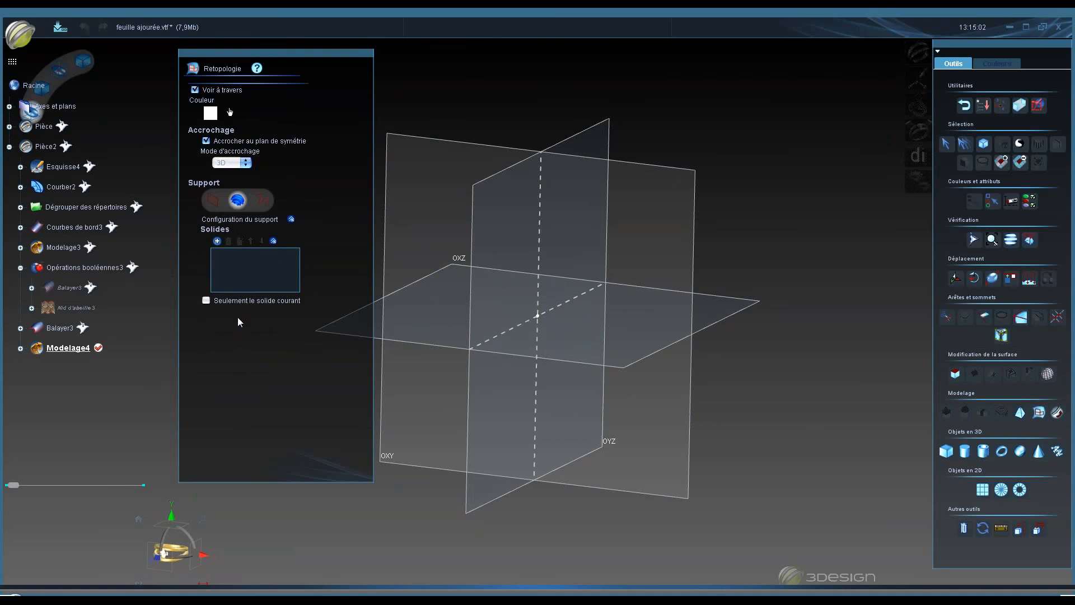
{"action": "left_click", "coordinate": [217, 241]}
{"action": "left_click", "coordinate": [64, 329]}
{"action": "right_click", "coordinate": [63, 329]}
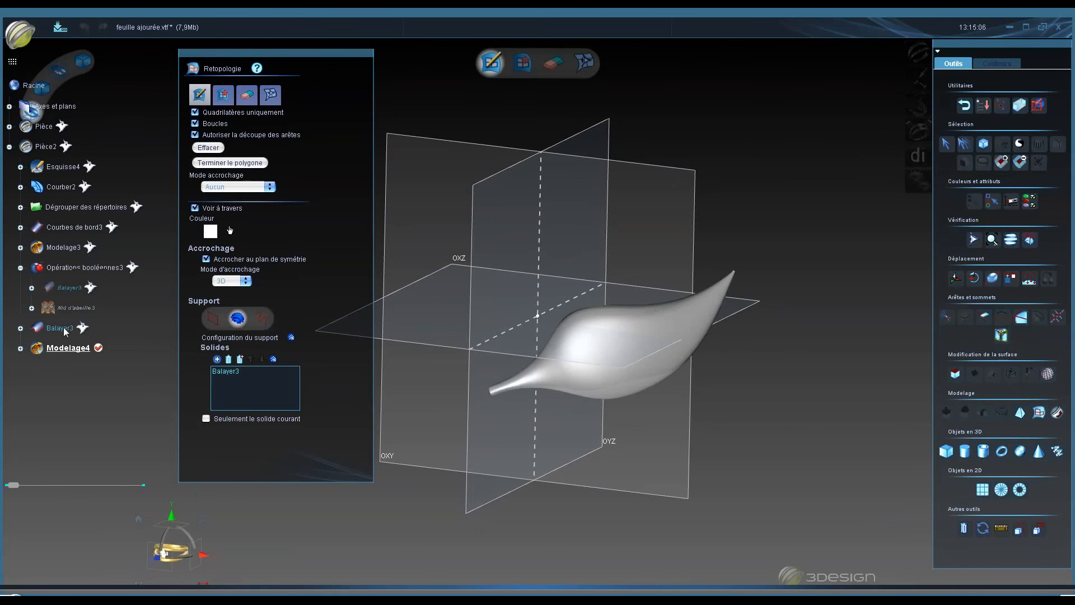
- Switch the retopology support to curves and add the Courbes de bord3 curves to the list
{"action": "left_click", "coordinate": [262, 318]}
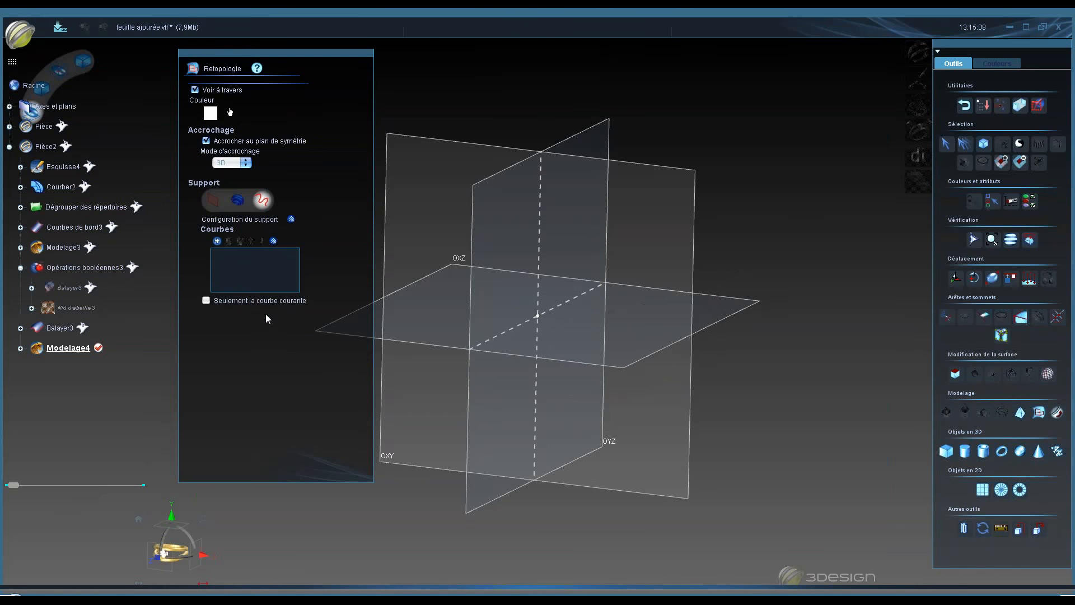
{"action": "left_click", "coordinate": [217, 242]}
{"action": "key", "text": "space"}
{"action": "left_click", "coordinate": [94, 229]}
{"action": "key", "text": "space"}
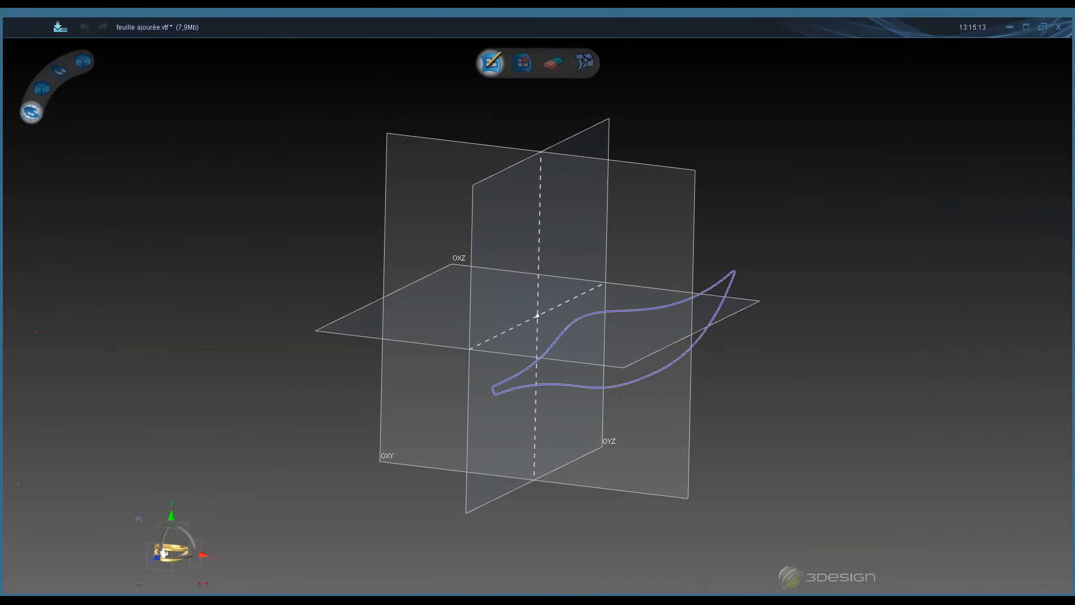
- Orbit and zoom to examine the Courbes de bord3 outline from different angles
{"action": "middle_click_drag", "start_coordinate": [569, 495], "coordinate": [428, 273]}
{"action": "middle_click_drag", "start_coordinate": [424, 423], "coordinate": [590, 391]}
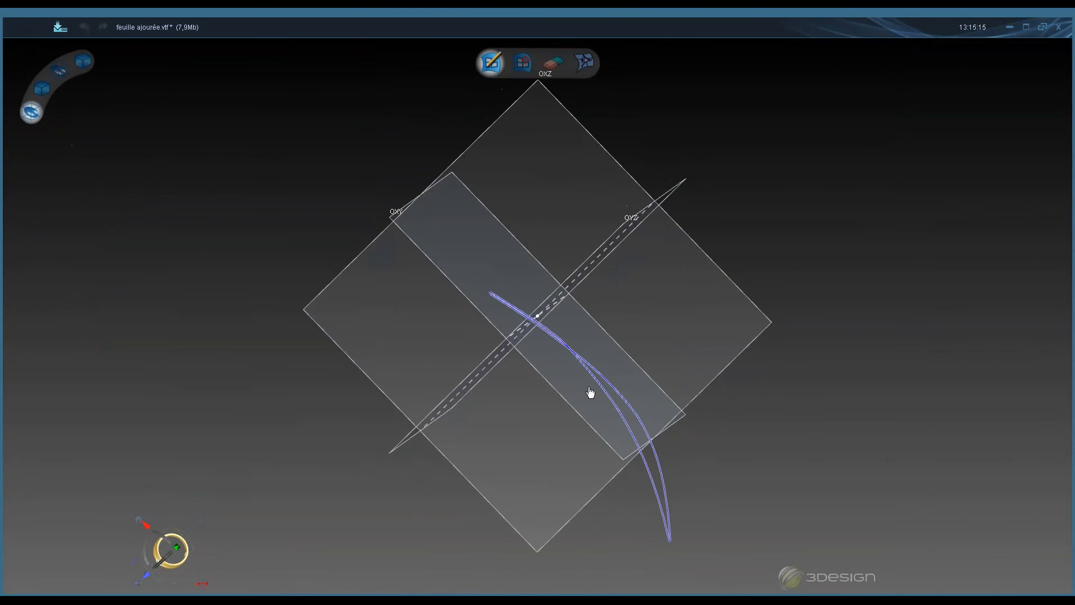
{"action": "key", "text": "space"}
{"action": "key", "text": "space"}
{"action": "key", "text": "space"}
{"action": "key", "text": "space"}
{"action": "key", "text": "space"}
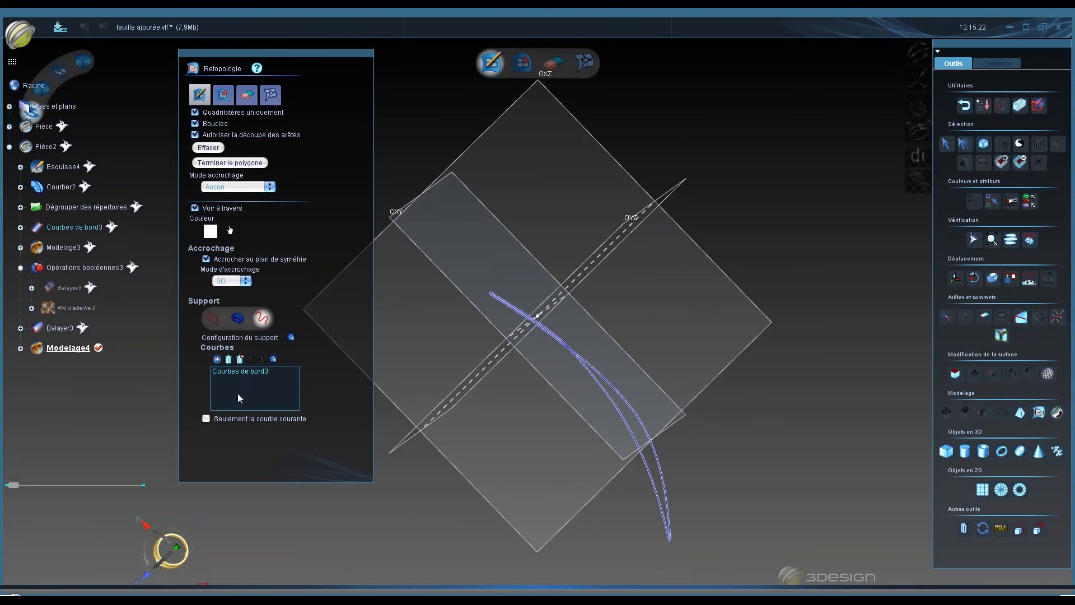
{"action": "key", "text": "space"}
{"action": "key", "text": "space"}
{"action": "key", "text": "space"}
{"action": "key", "text": "space"}
{"action": "key", "text": "space"}
{"action": "middle_click_drag", "start_coordinate": [585, 482], "coordinate": [575, 302]}
{"action": "scroll", "coordinate": [617, 297], "scroll_direction": "up", "scroll_amount": 4}
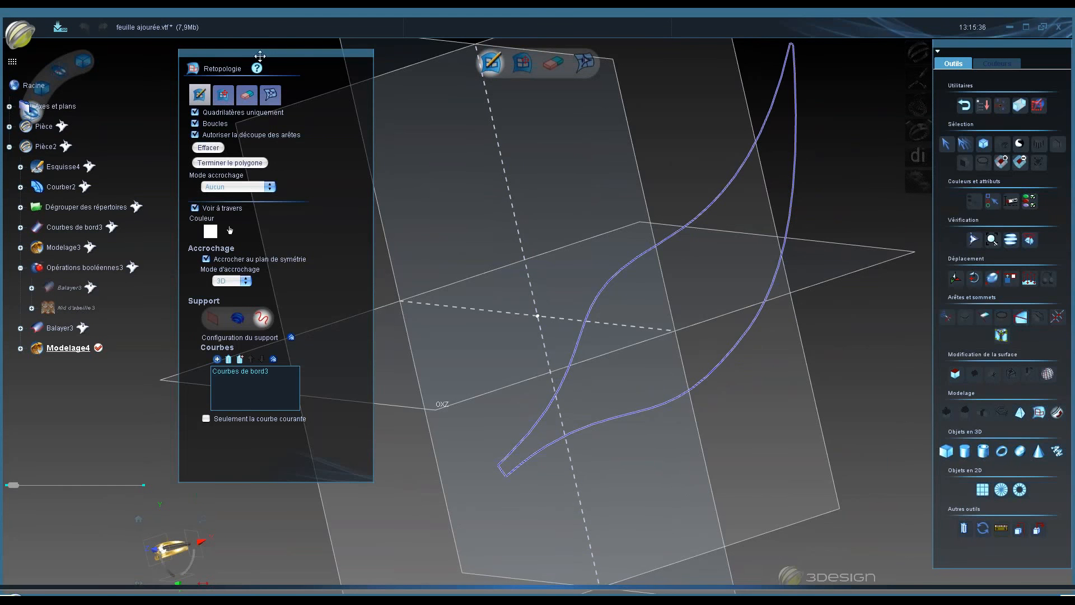
- Set the retopology colour to Couleur 1 (red)
{"action": "left_click_drag", "start_coordinate": [259, 54], "coordinate": [296, 60]}
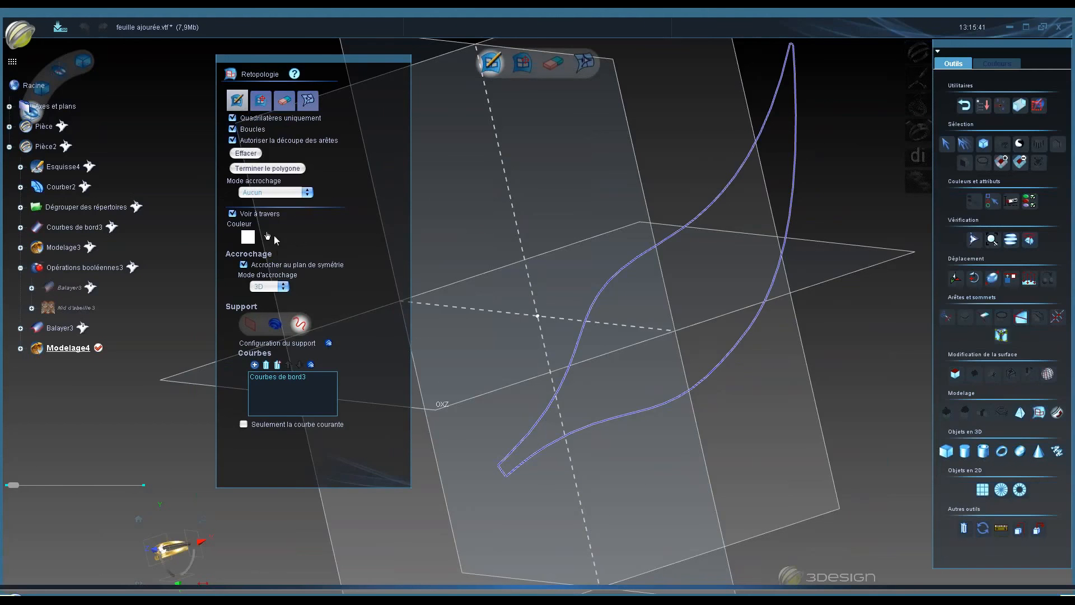
{"action": "left_click", "coordinate": [274, 236]}
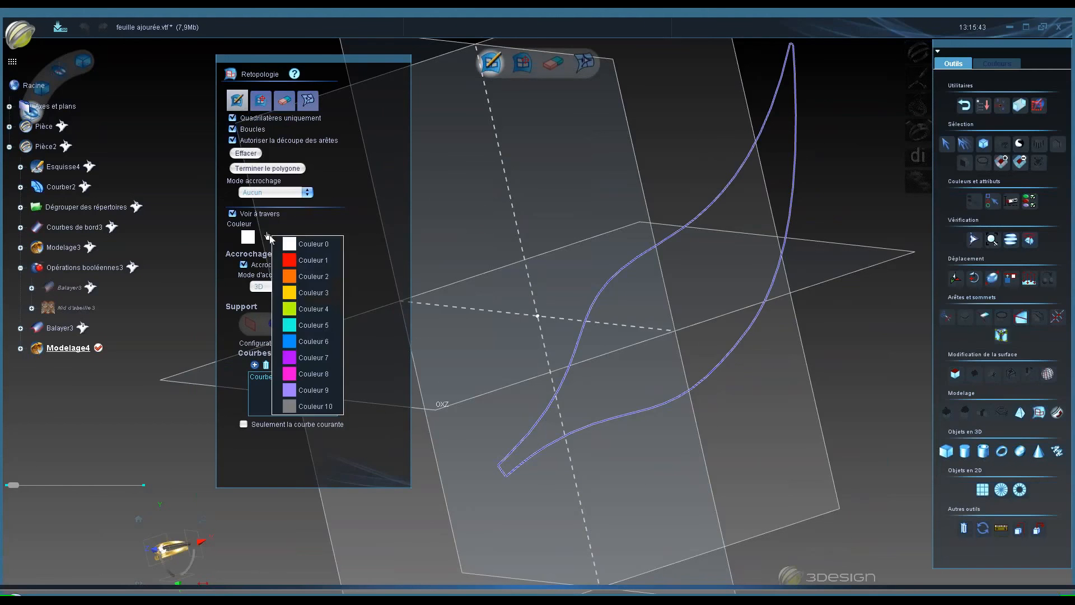
{"action": "left_click", "coordinate": [309, 262]}
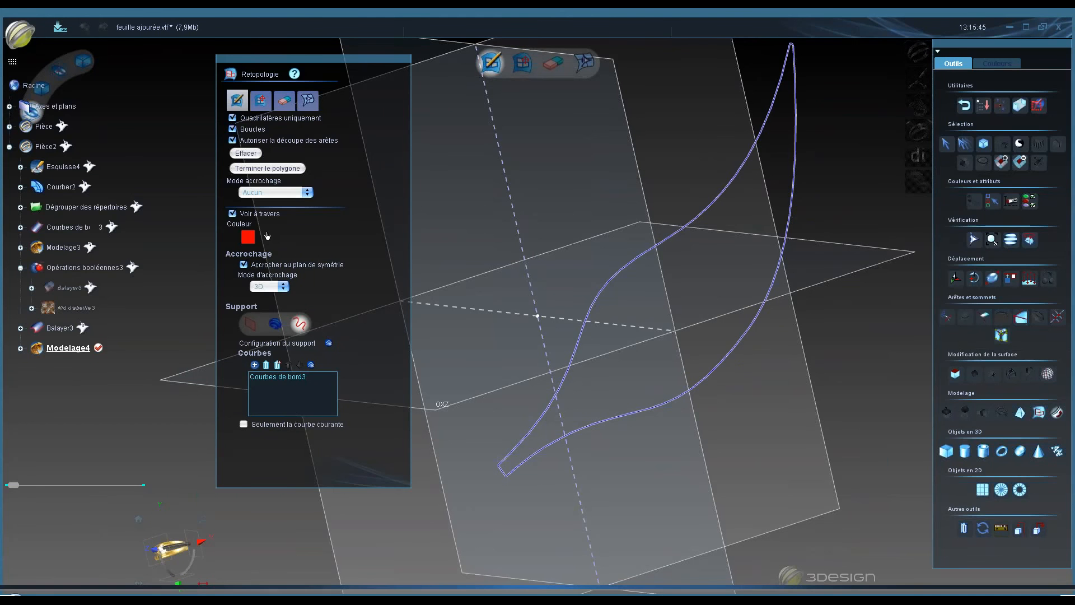
- Draw a cross edge between the leaf's border curves near the stem
{"action": "left_click", "coordinate": [529, 433]}
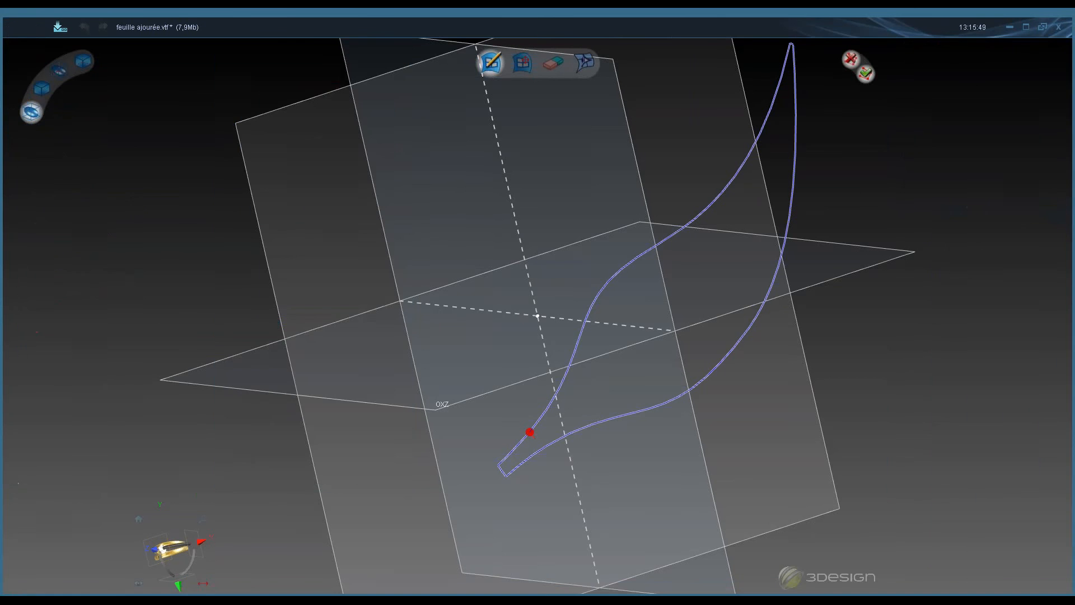
{"action": "left_click", "coordinate": [543, 448]}
{"action": "left_click", "coordinate": [544, 415]}
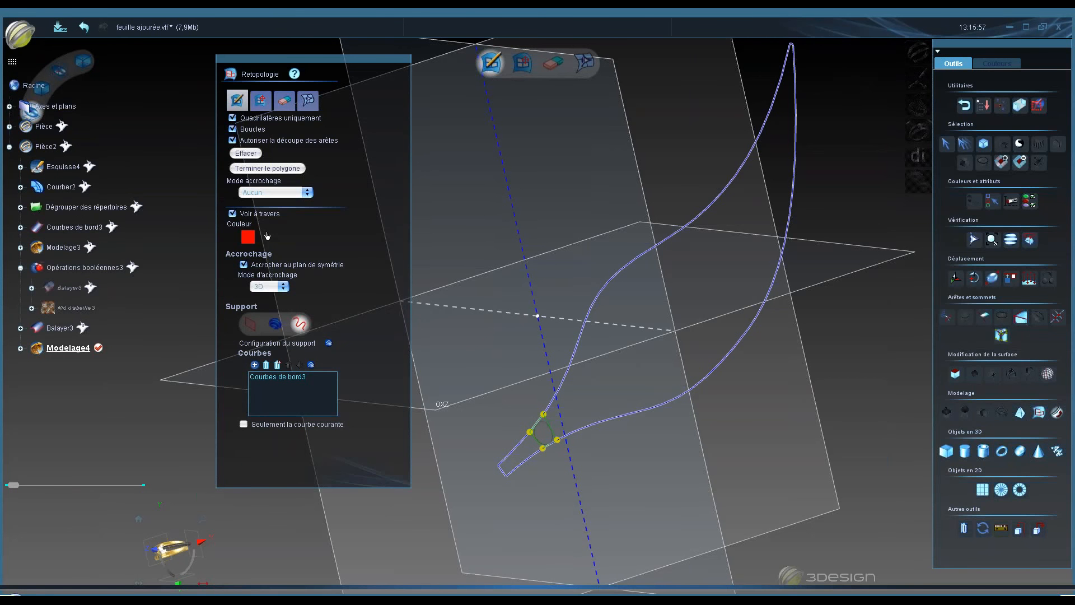
- Hide the axes and planes
{"action": "right_click", "coordinate": [58, 107]}
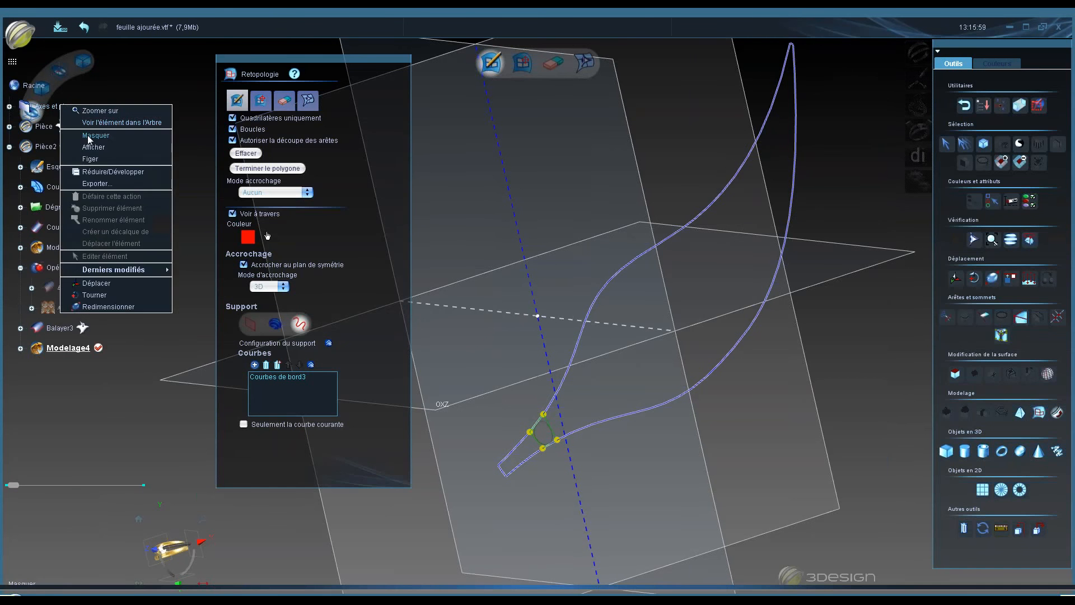
{"action": "left_click", "coordinate": [90, 136]}
{"action": "left_click", "coordinate": [12, 61]}
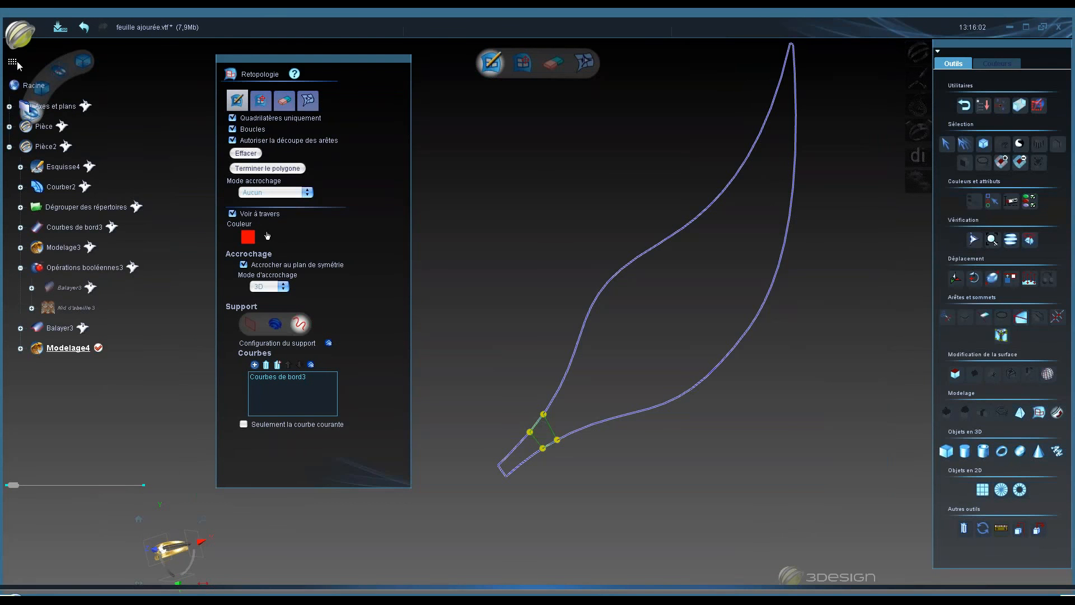
{"action": "left_click_drag", "start_coordinate": [11, 62], "coordinate": [9, 53]}
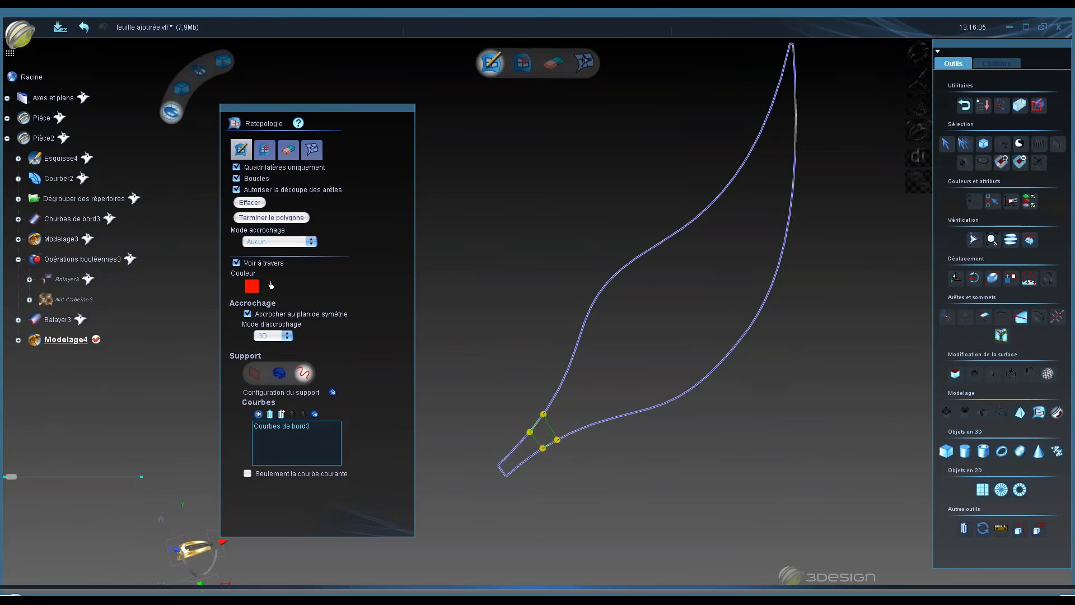
- Draw a cross edge between the border curves at the leaf's tip
{"action": "left_click_drag", "start_coordinate": [936, 58], "coordinate": [979, 48]}
{"action": "middle_click_drag", "start_coordinate": [538, 314], "coordinate": [599, 280]}
{"action": "scroll", "coordinate": [598, 278], "scroll_direction": "down", "scroll_amount": 4}
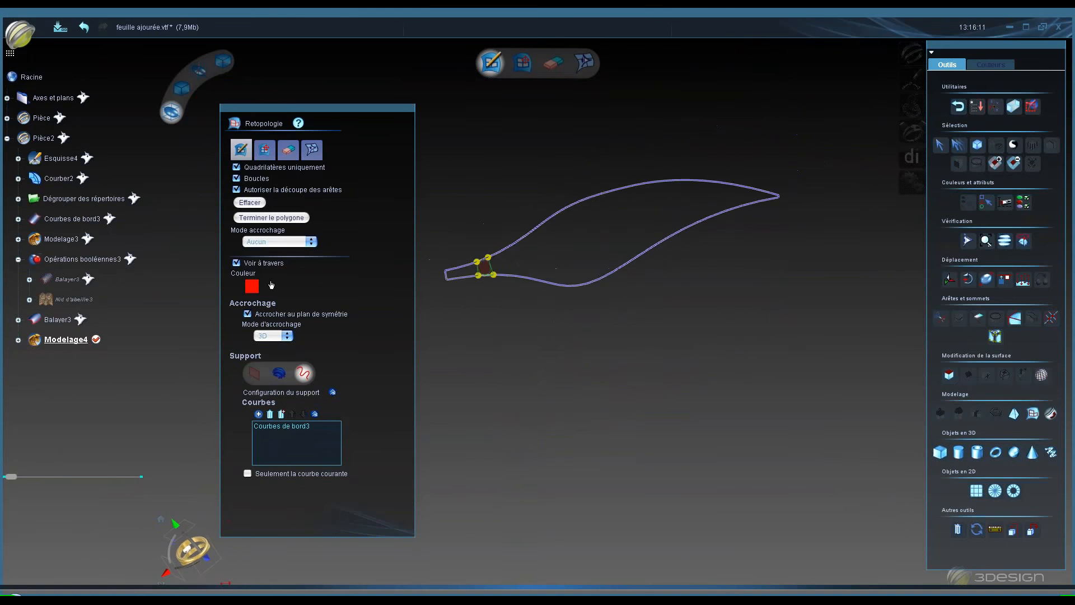
{"action": "middle_click_drag", "start_coordinate": [581, 232], "coordinate": [546, 263]}
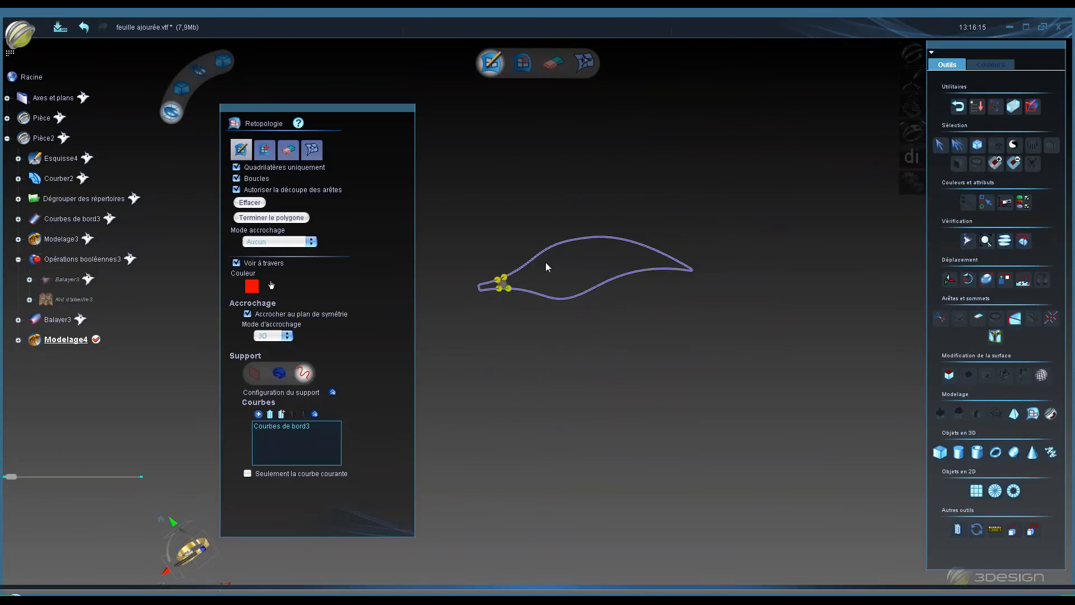
{"action": "scroll", "coordinate": [546, 263], "scroll_direction": "up", "scroll_amount": 4}
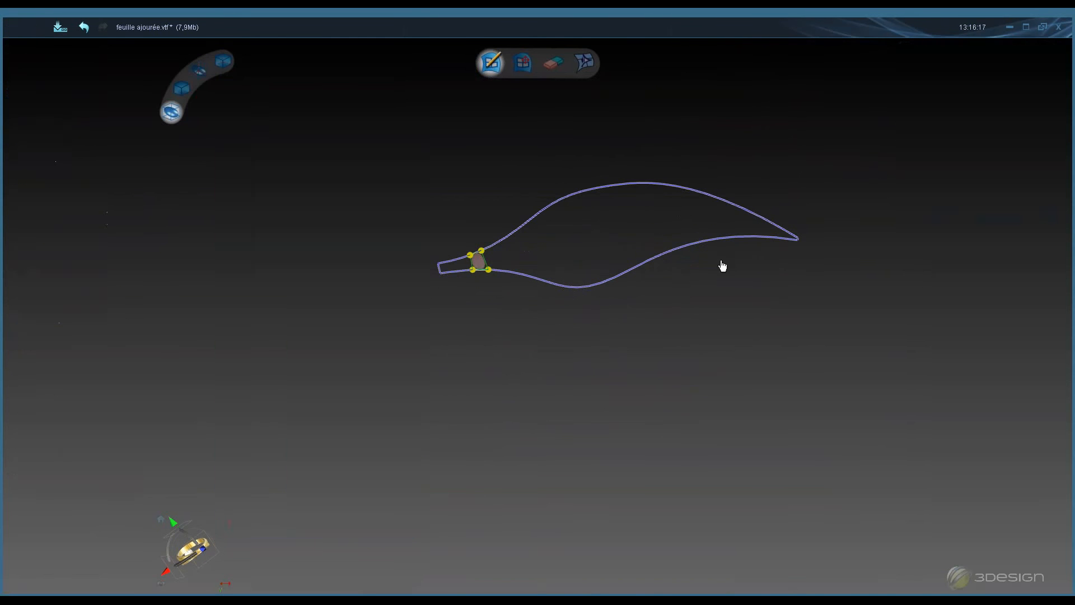
{"action": "left_click", "coordinate": [781, 236]}
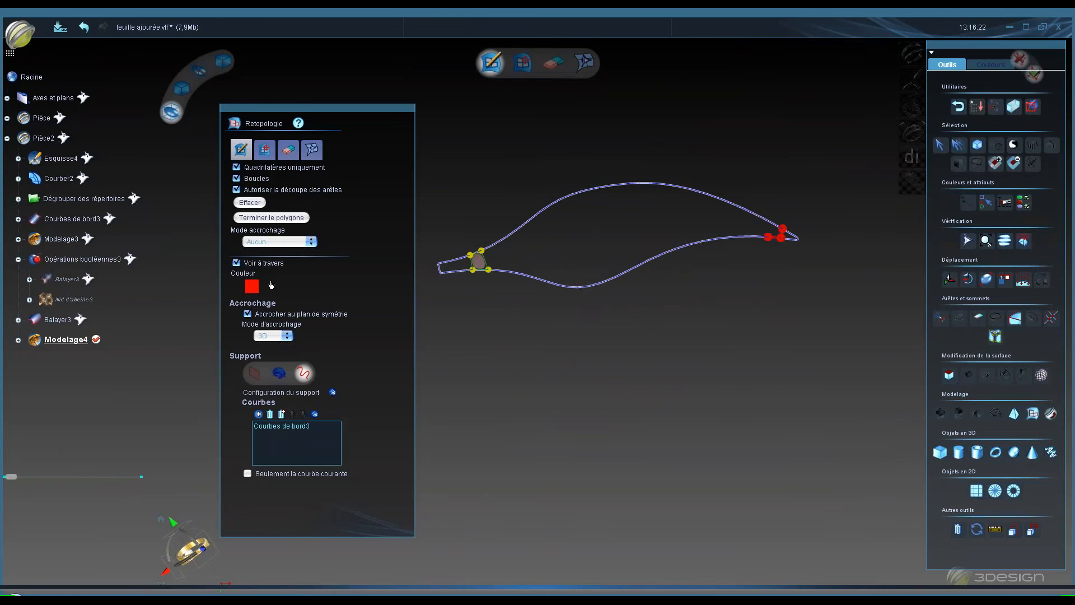
{"action": "left_click", "coordinate": [773, 224]}
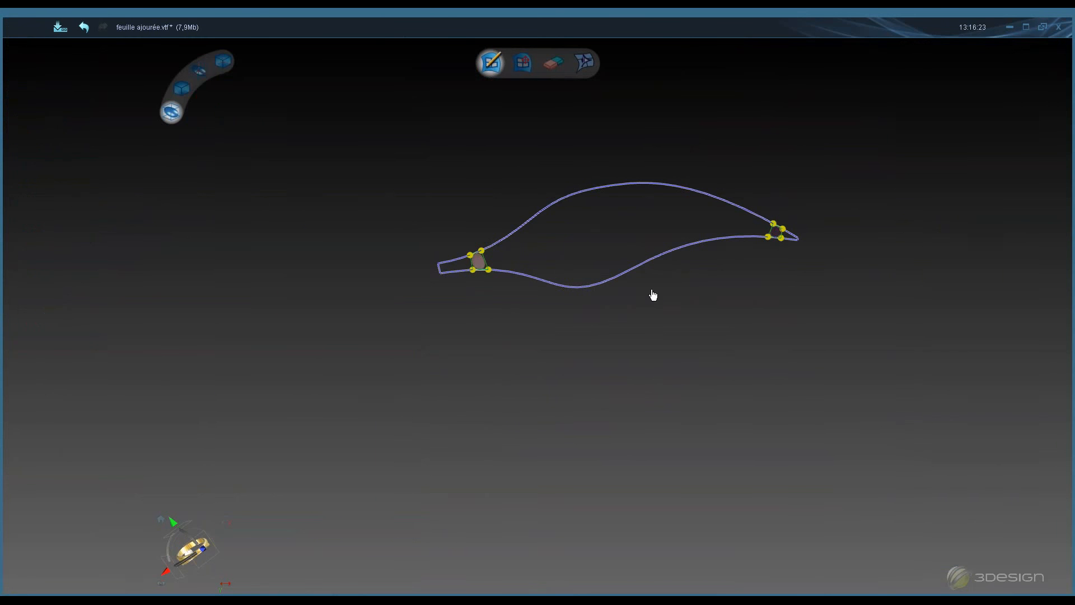
- Drag the stem edge along the leaf to build a strip of quad faces reaching the tip
{"action": "left_click", "coordinate": [265, 150]}
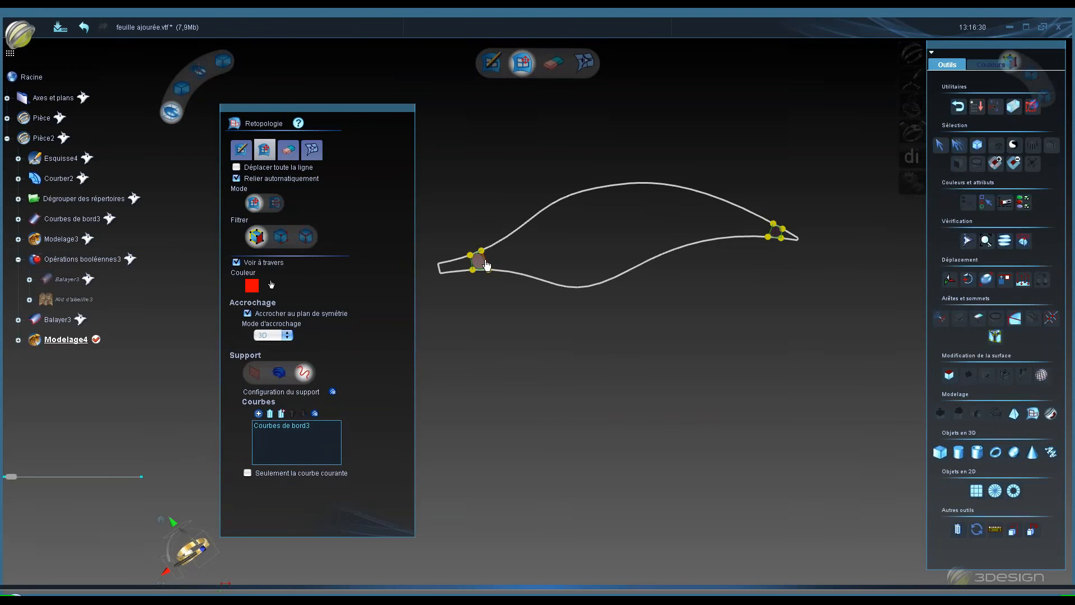
{"action": "left_click_drag", "start_coordinate": [488, 265], "coordinate": [532, 277]}
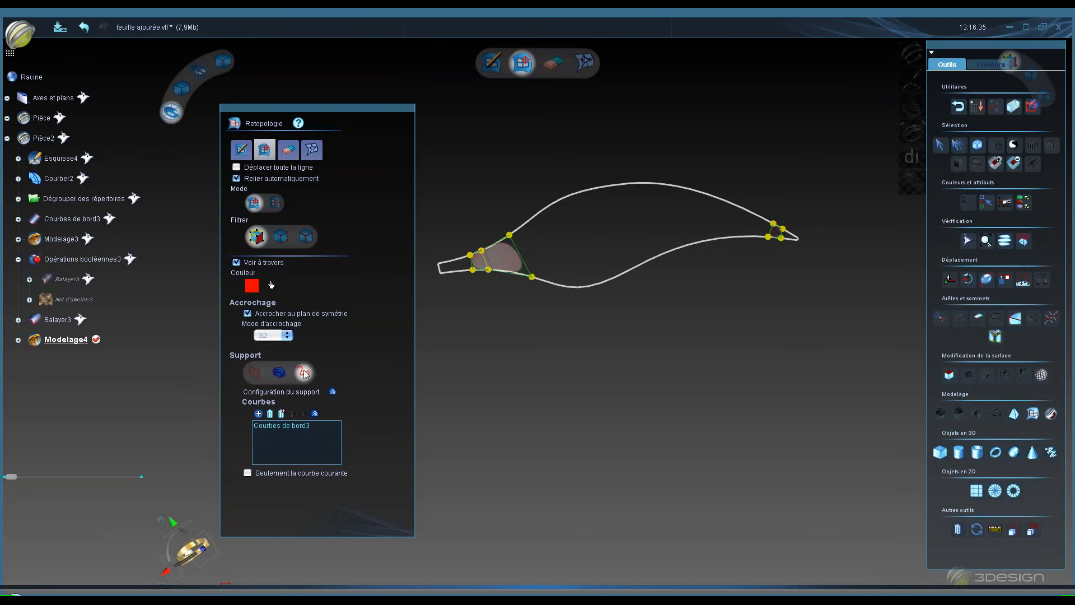
{"action": "key", "text": "space"}
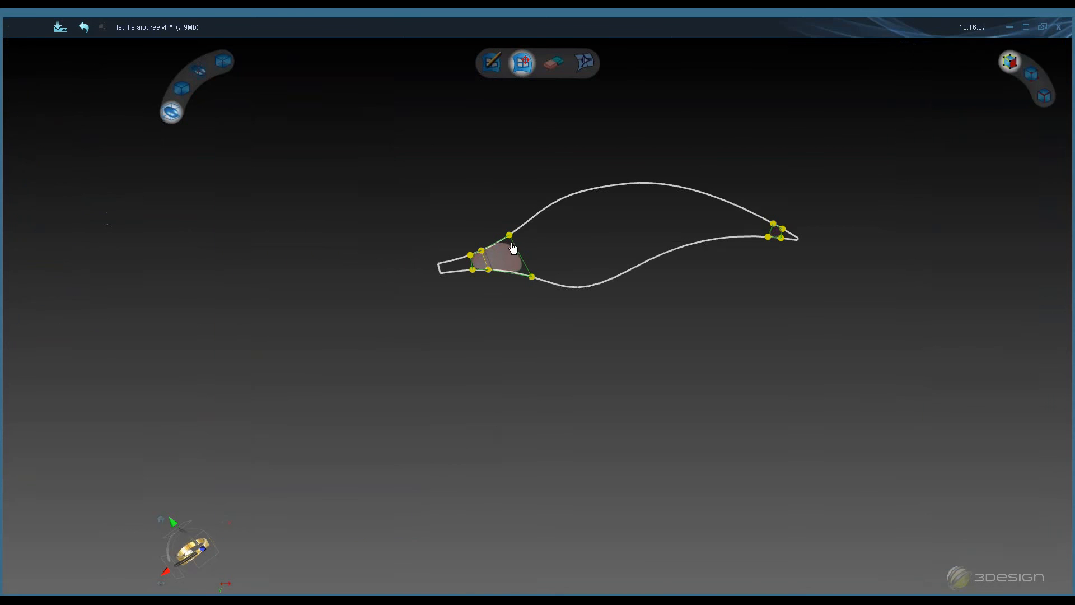
{"action": "left_click_drag", "start_coordinate": [509, 237], "coordinate": [607, 212]}
{"action": "left_click_drag", "start_coordinate": [626, 281], "coordinate": [616, 281]}
{"action": "left_click_drag", "start_coordinate": [613, 222], "coordinate": [773, 230]}
{"action": "left_click", "coordinate": [669, 286]}
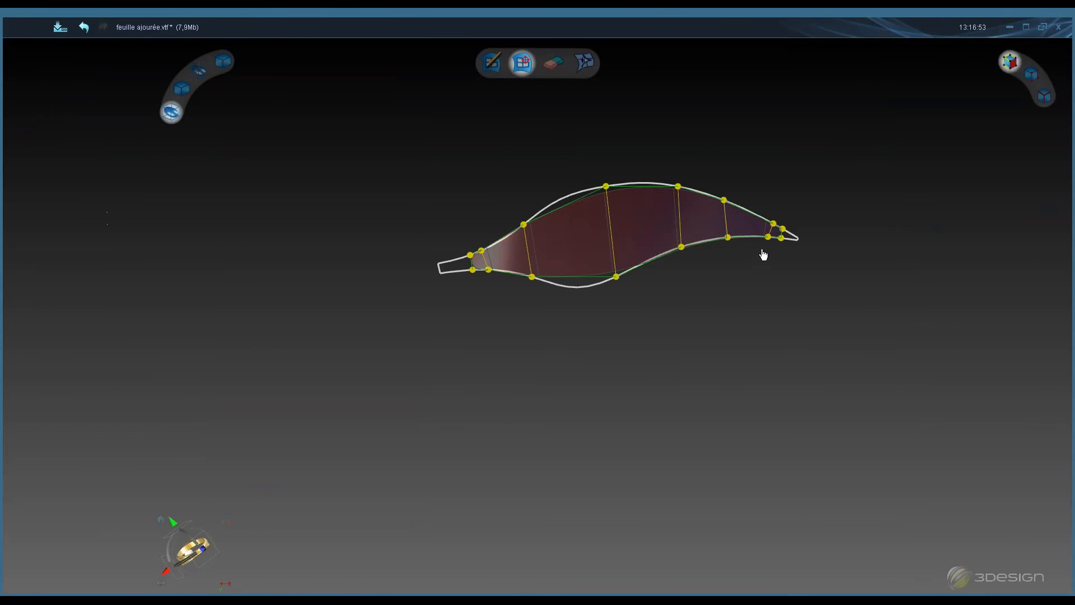
- Adjust the strip's vertices near the leaf's tip
{"action": "scroll", "coordinate": [764, 255], "scroll_direction": "up", "scroll_amount": 2}
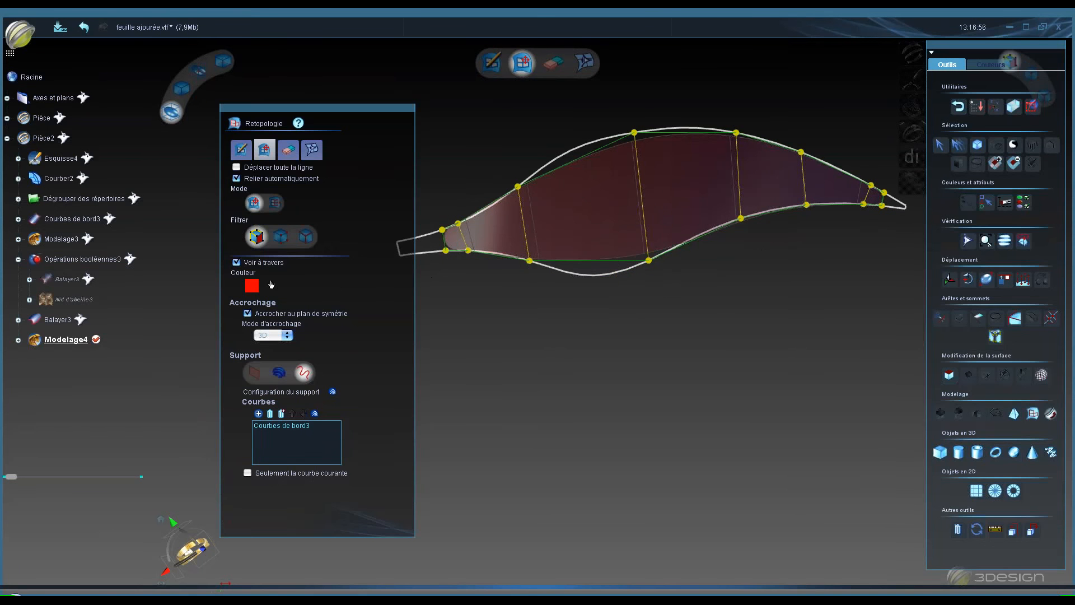
{"action": "mouse_move", "coordinate": [870, 186]}
{"action": "left_mouse_down"}
{"action": "mouse_move", "coordinate": [858, 180]}
{"action": "mouse_move", "coordinate": [852, 205]}
{"action": "mouse_move", "coordinate": [856, 178]}
{"action": "left_mouse_up"}
{"action": "left_click", "coordinate": [852, 205]}
{"action": "left_click", "coordinate": [735, 134]}
- Cut the strip faces with additional cross edges spaced along the whole leaf
{"action": "left_click", "coordinate": [241, 150]}
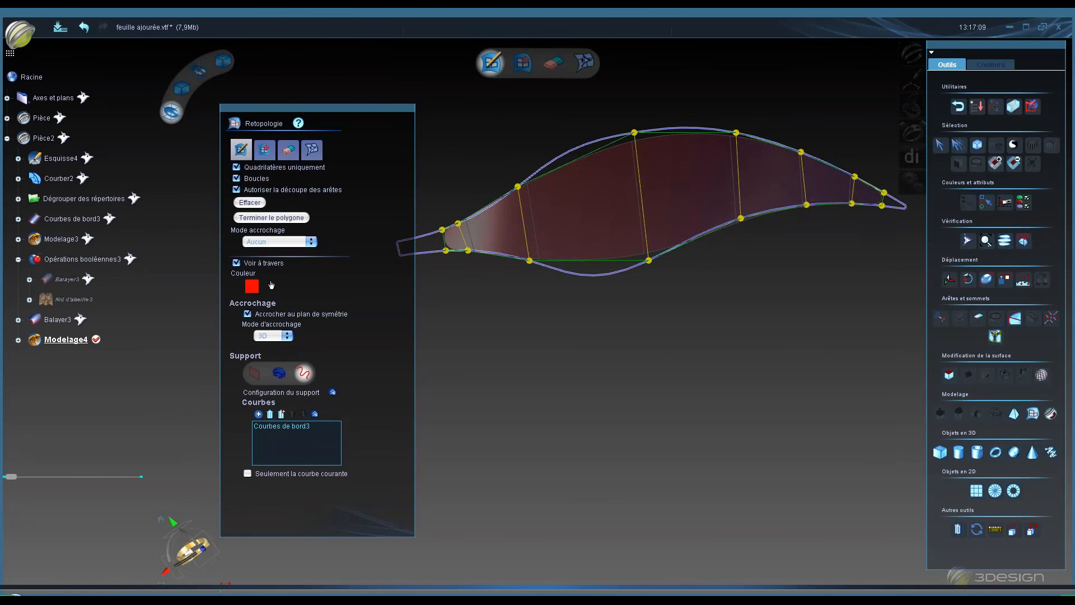
{"action": "left_click", "coordinate": [530, 302]}
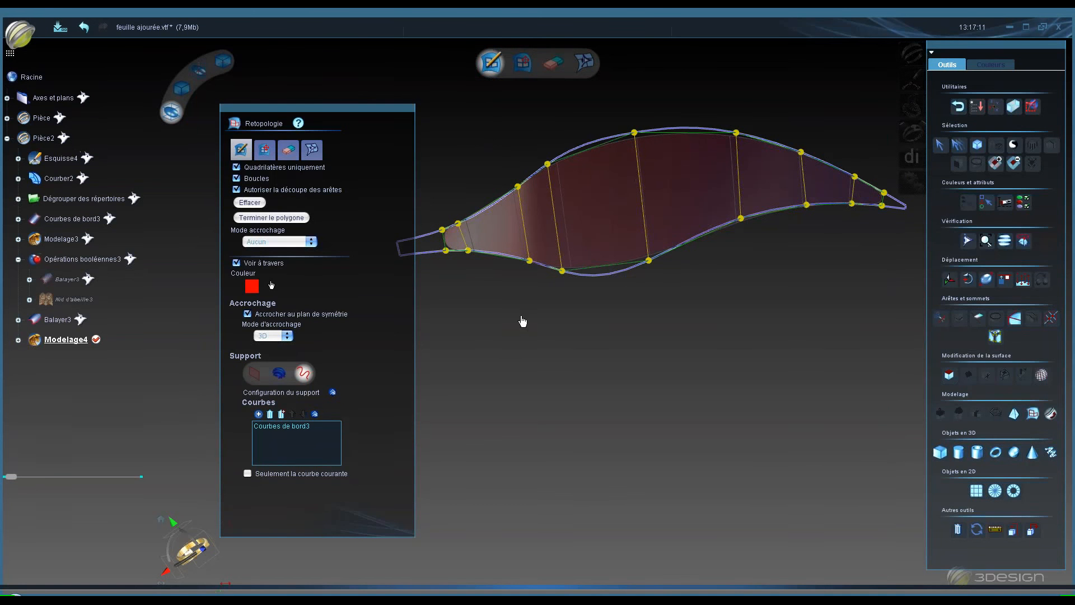
{"action": "key", "text": "space"}
{"action": "left_click", "coordinate": [552, 151]}
{"action": "left_click", "coordinate": [622, 289]}
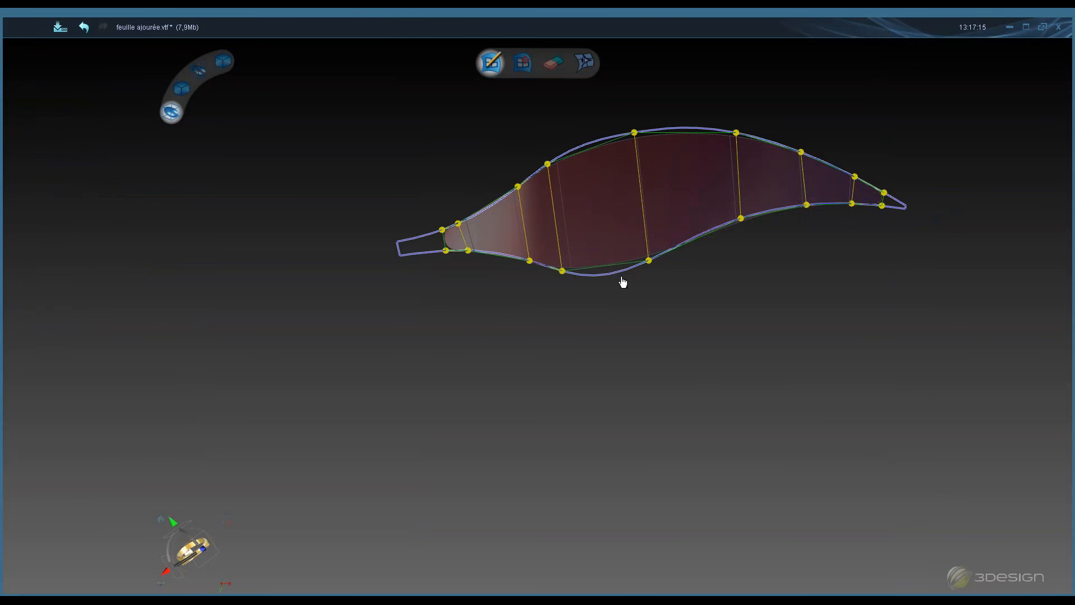
{"action": "left_click", "coordinate": [616, 275]}
{"action": "left_click", "coordinate": [684, 243]}
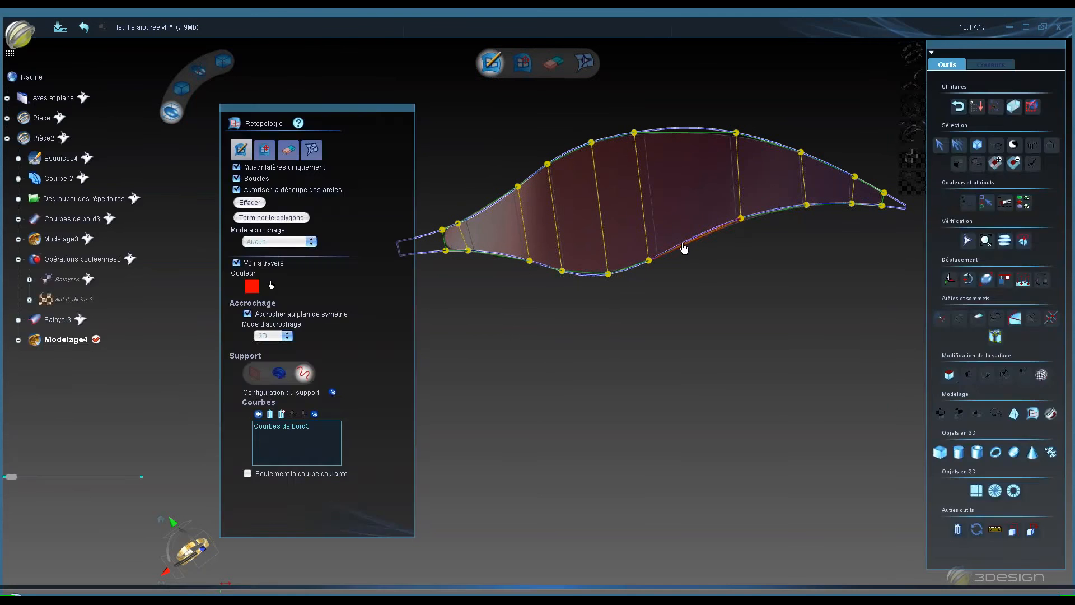
{"action": "left_click", "coordinate": [713, 230]}
{"action": "left_click", "coordinate": [774, 211]}
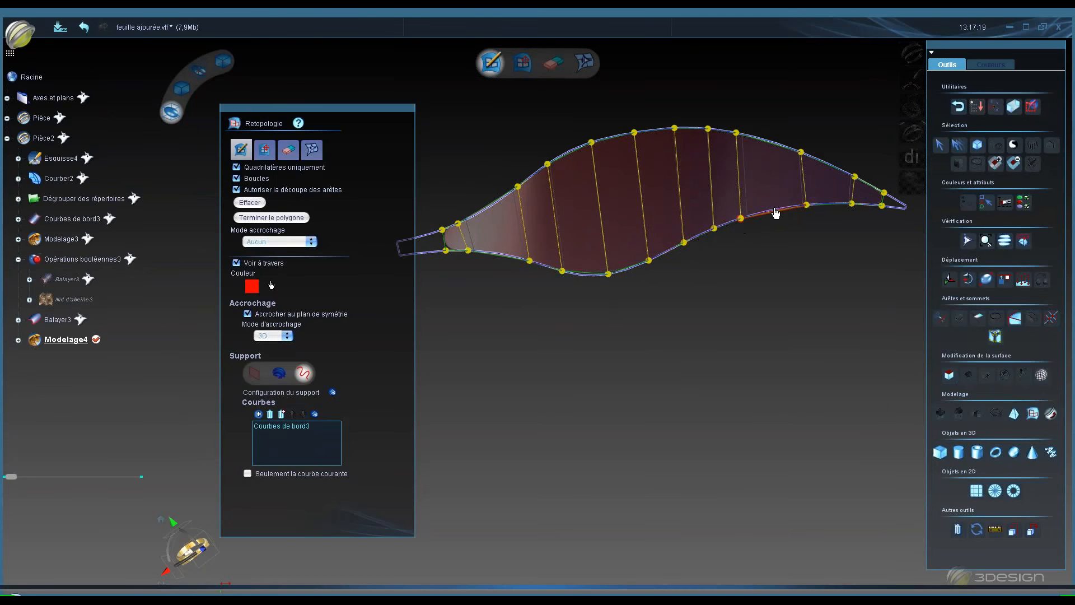
{"action": "left_click", "coordinate": [737, 298]}
{"action": "left_click", "coordinate": [831, 206]}
{"action": "left_click", "coordinate": [500, 255]}
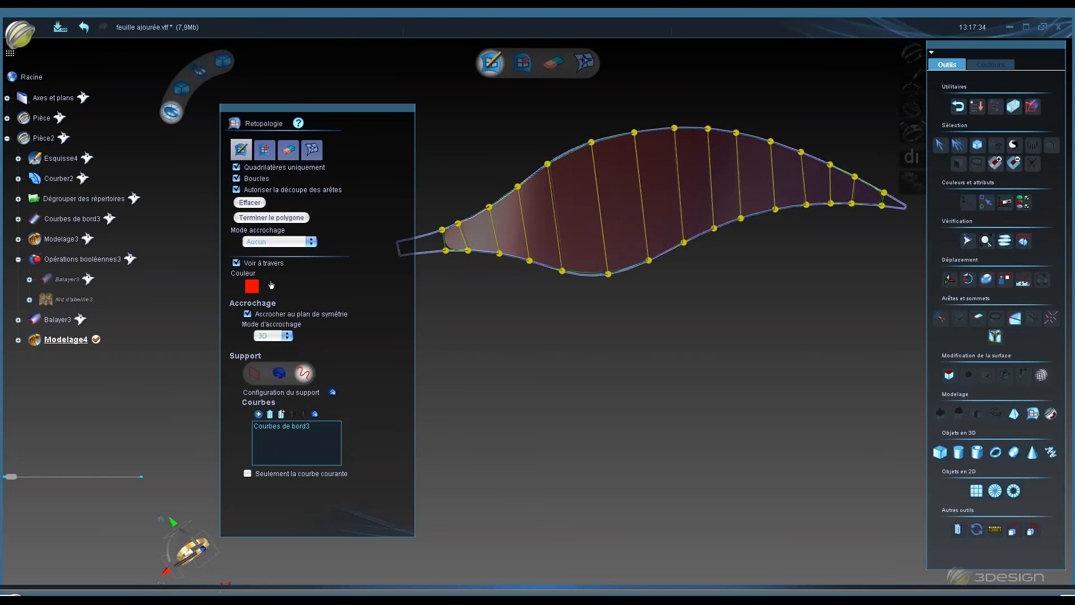
- Nudge the stem-end vertex and switch the retopology support to the Balayer3 solid
{"action": "left_click", "coordinate": [266, 149]}
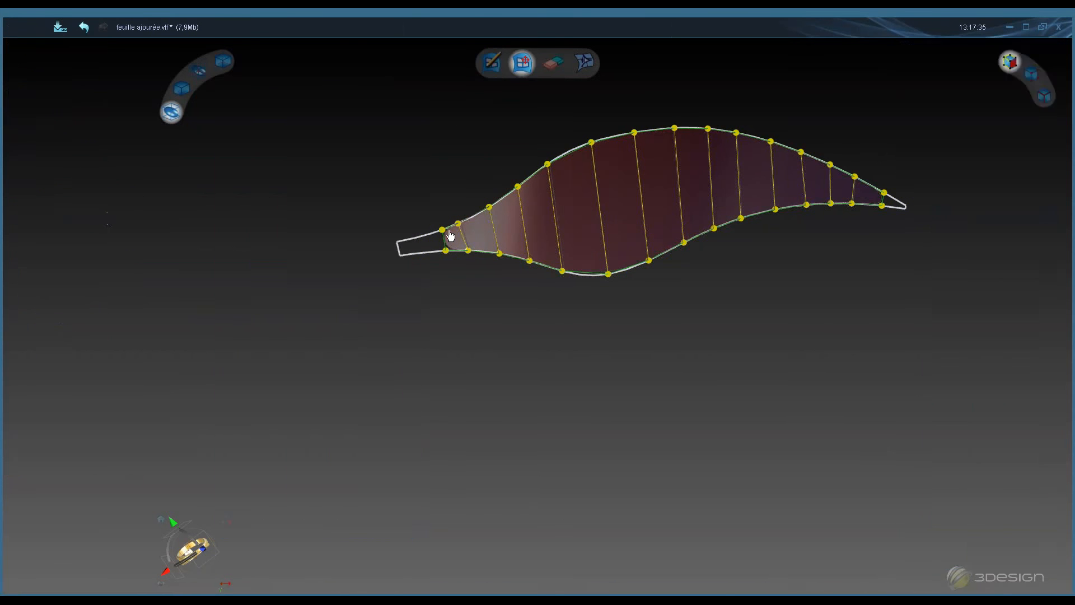
{"action": "left_click_drag", "start_coordinate": [441, 231], "coordinate": [438, 231]}
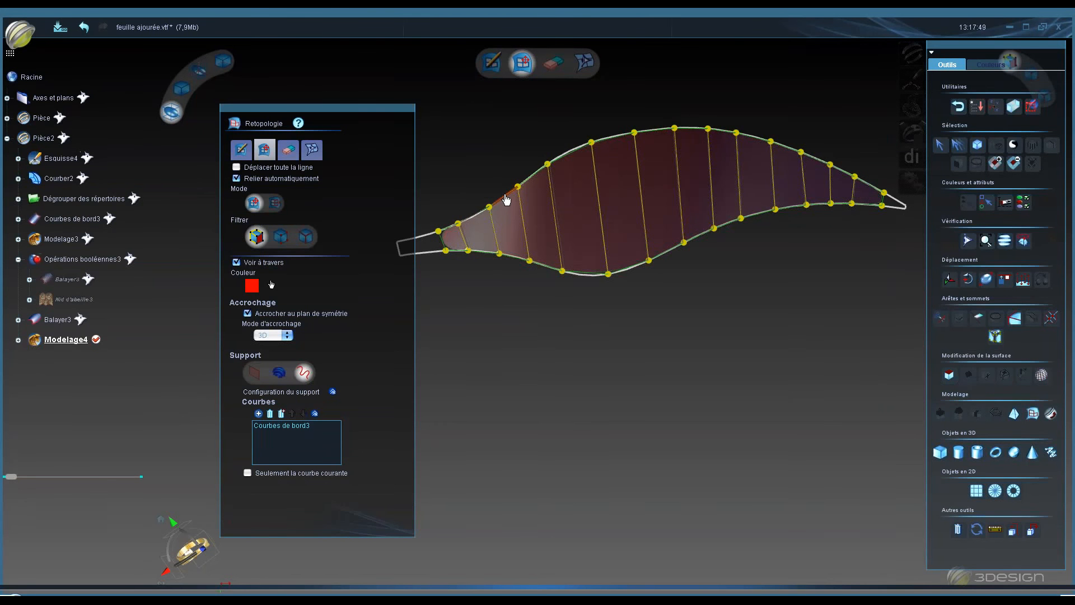
{"action": "left_click", "coordinate": [279, 374]}
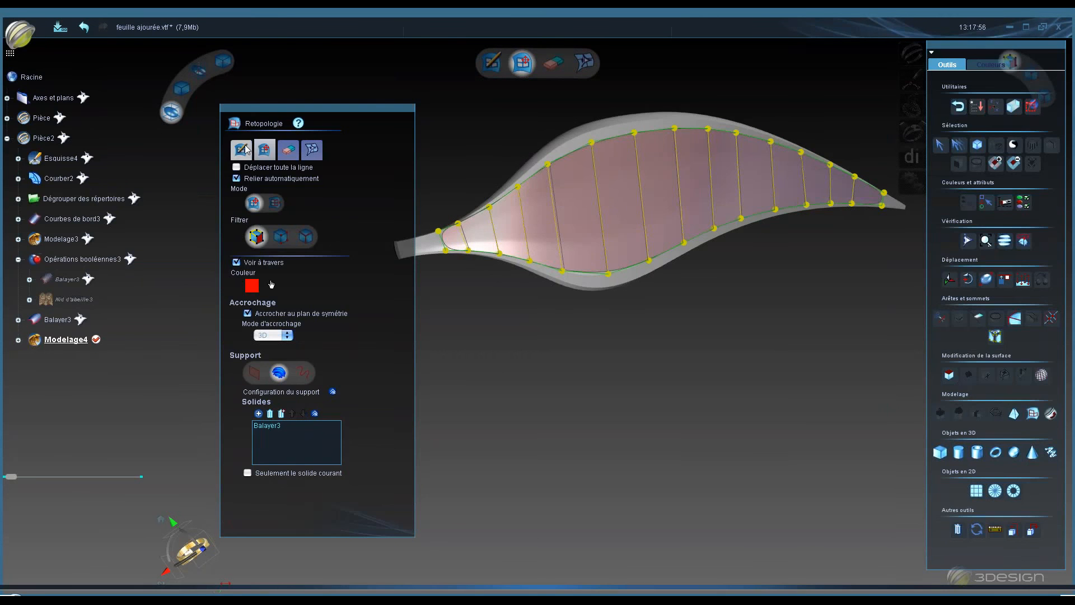
- Draw a lengthwise edge line across all cross edges from stem to tip on the solid surface and validate it
{"action": "left_click", "coordinate": [240, 150]}
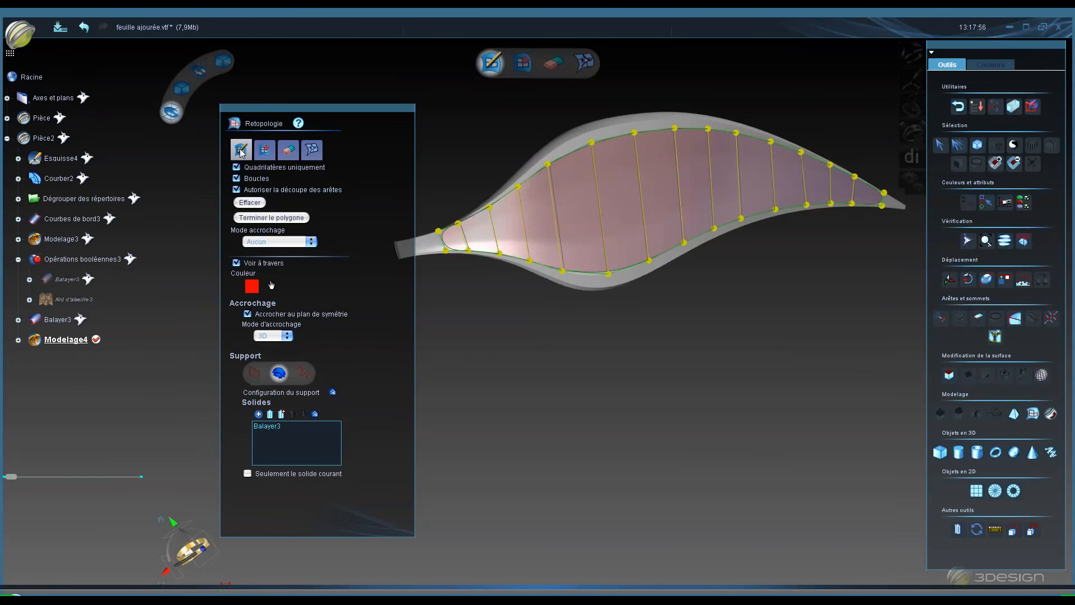
{"action": "left_click", "coordinate": [465, 240]}
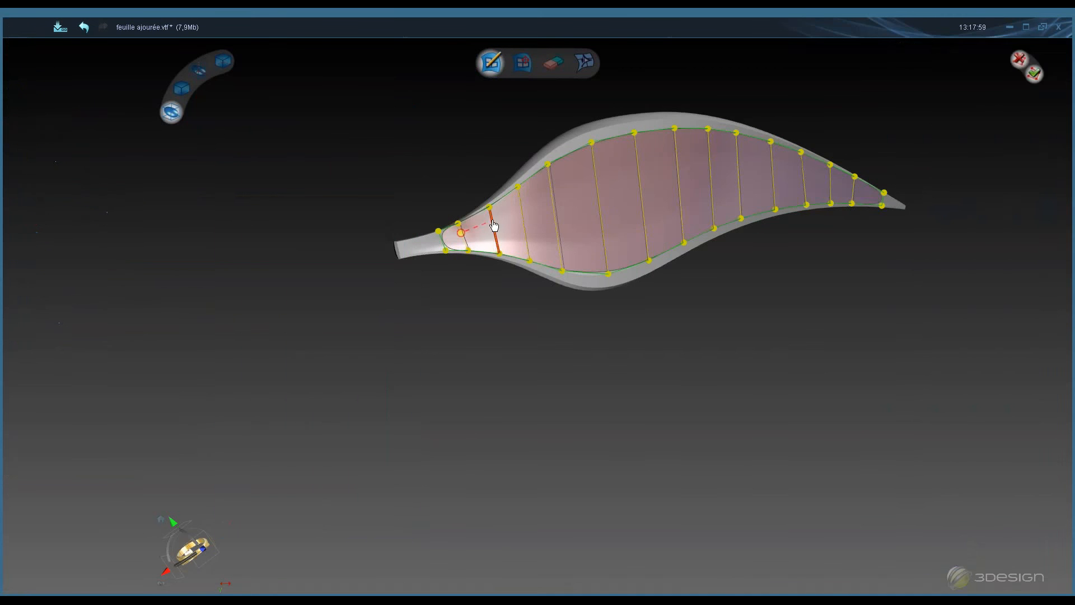
{"action": "left_click", "coordinate": [492, 218]}
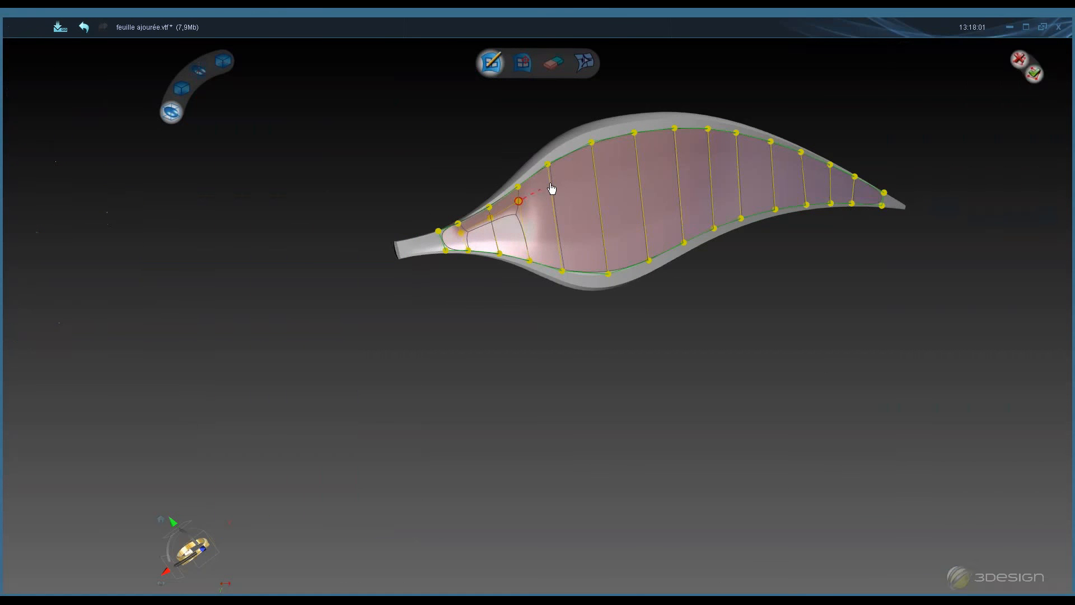
{"action": "left_click", "coordinate": [550, 179]}
{"action": "left_click", "coordinate": [591, 161]}
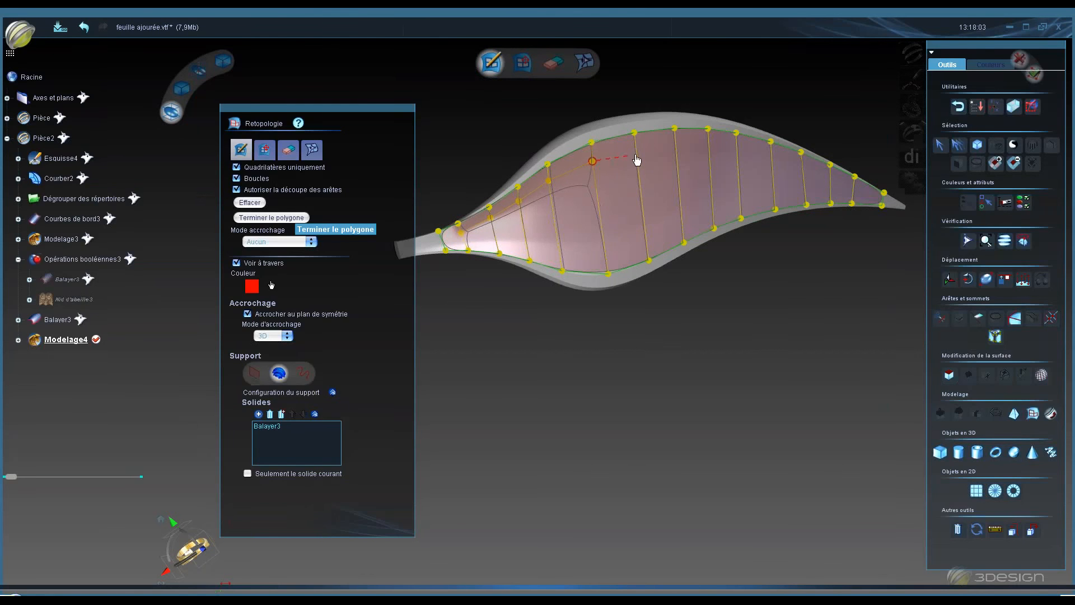
{"action": "left_click", "coordinate": [635, 152]}
{"action": "left_click", "coordinate": [675, 143]}
{"action": "left_click", "coordinate": [707, 146]}
{"action": "left_click", "coordinate": [735, 146]}
{"action": "left_click", "coordinate": [770, 152]}
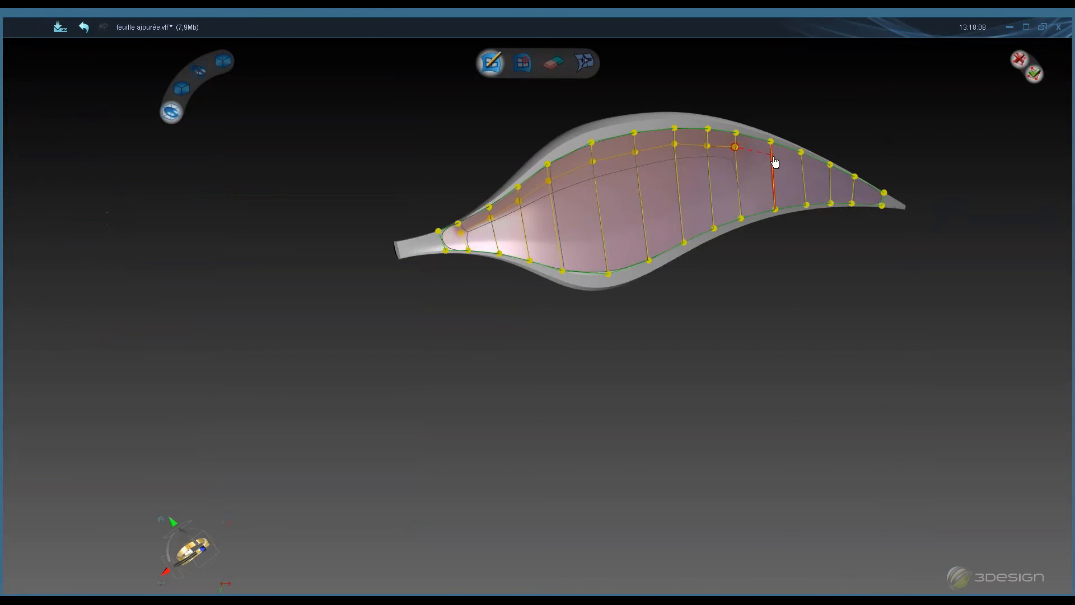
{"action": "left_click", "coordinate": [800, 163]}
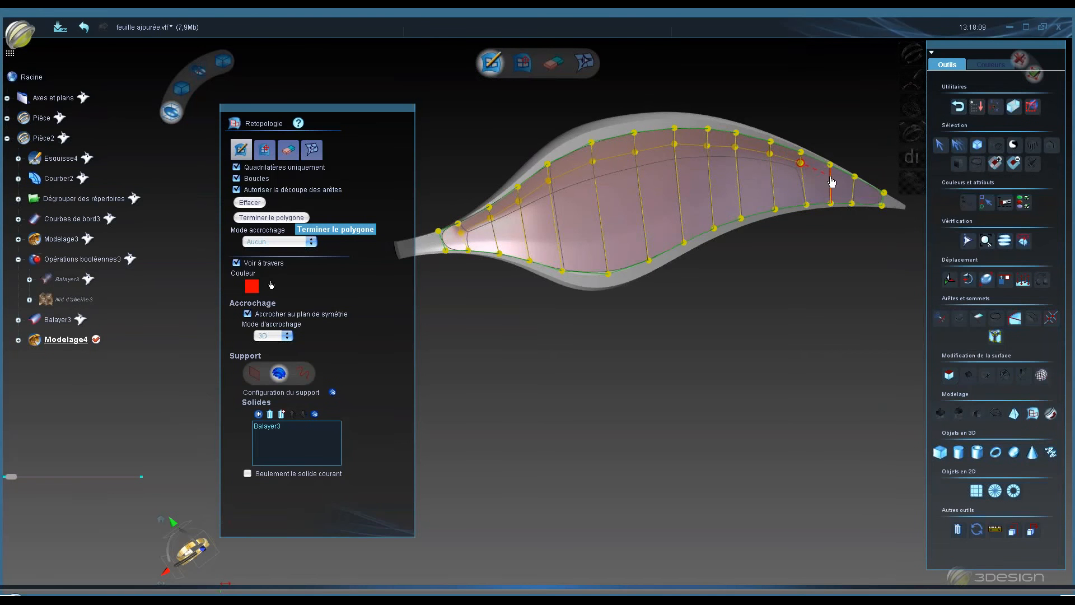
{"action": "left_click", "coordinate": [830, 168]}
{"action": "left_click", "coordinate": [852, 186]}
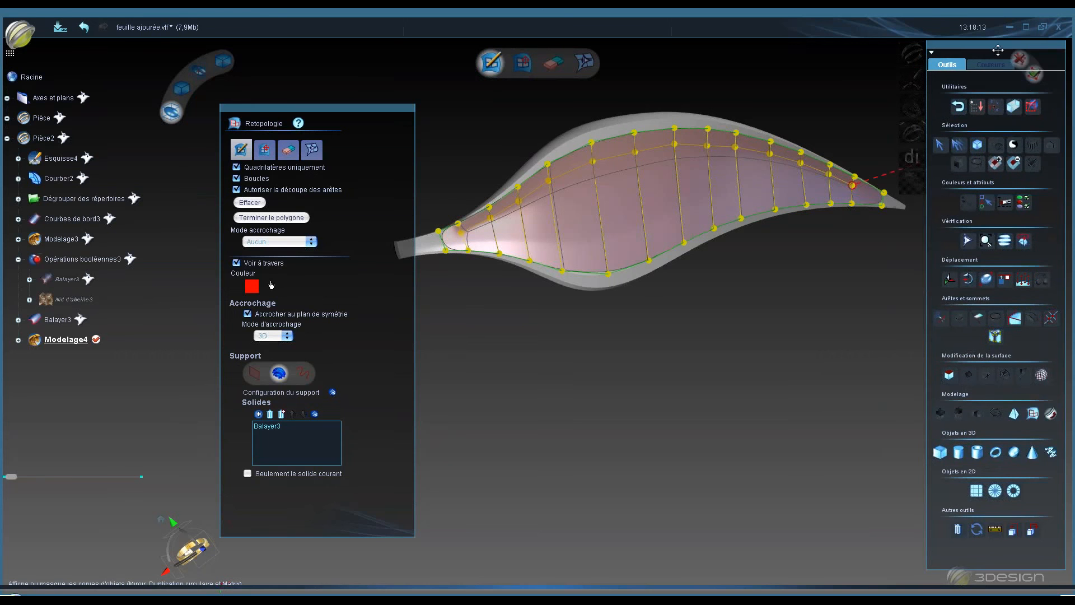
{"action": "left_click_drag", "start_coordinate": [998, 45], "coordinate": [994, 16]}
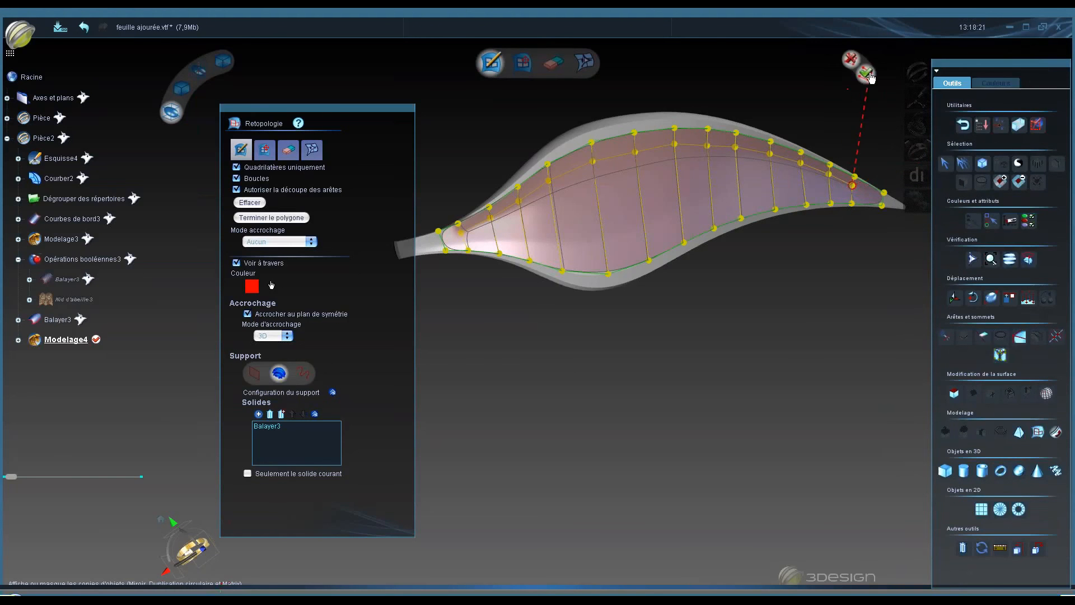
{"action": "left_click", "coordinate": [866, 74]}
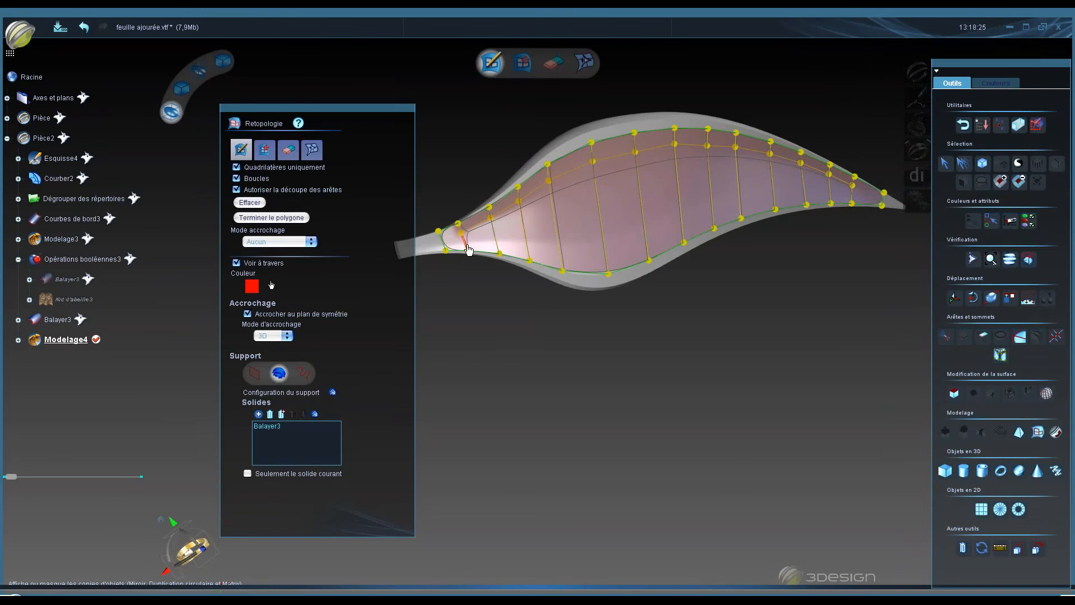
- Draw a second lengthwise edge line across the cross edges from the stem end up toward the leaf's tip
{"action": "left_click", "coordinate": [495, 240]}
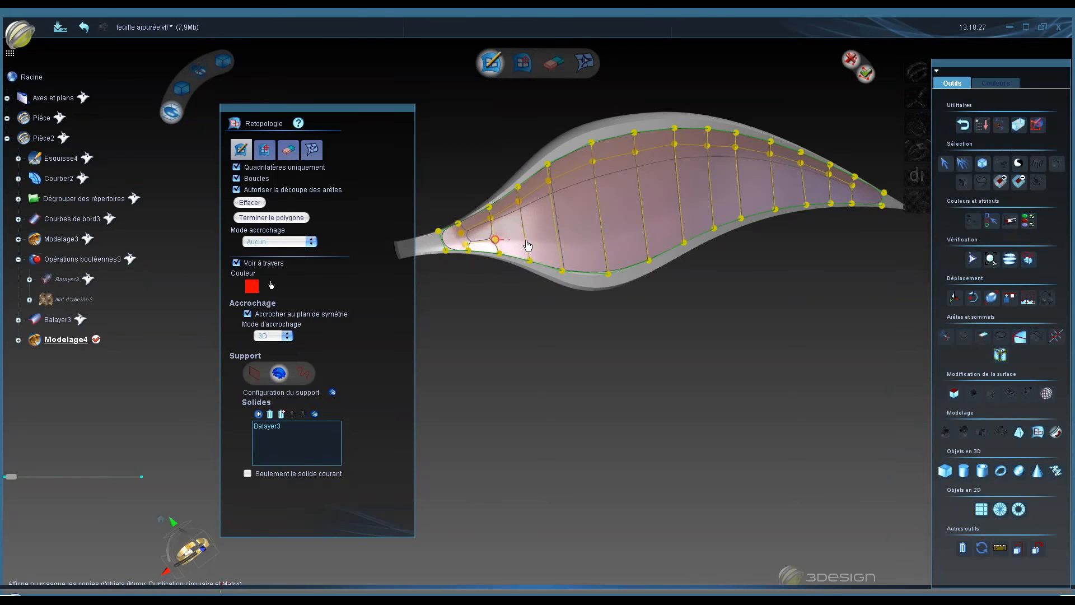
{"action": "left_click", "coordinate": [556, 244]}
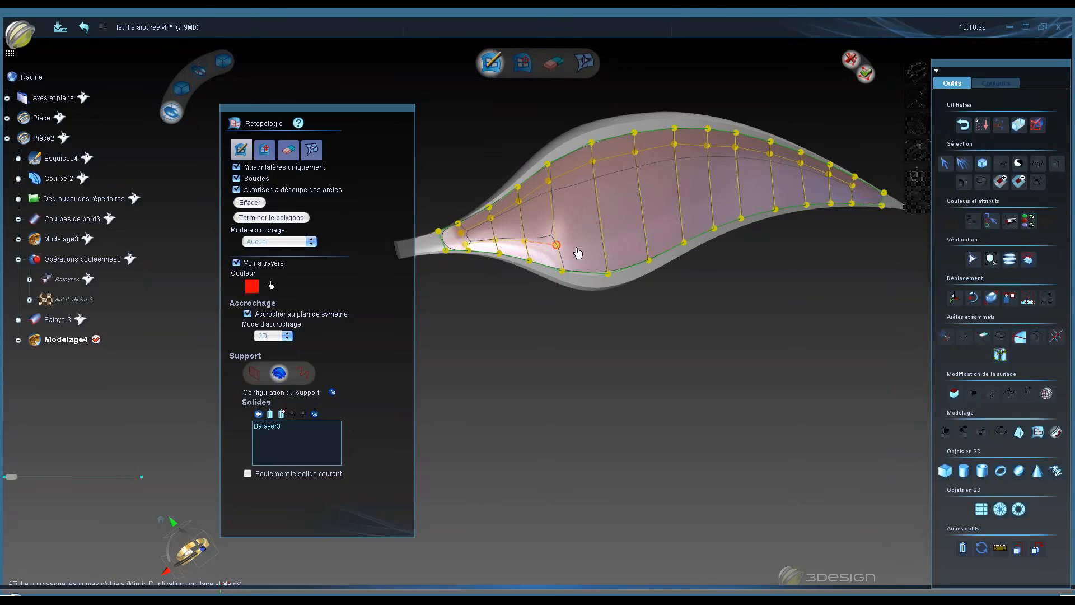
{"action": "left_click", "coordinate": [602, 245]}
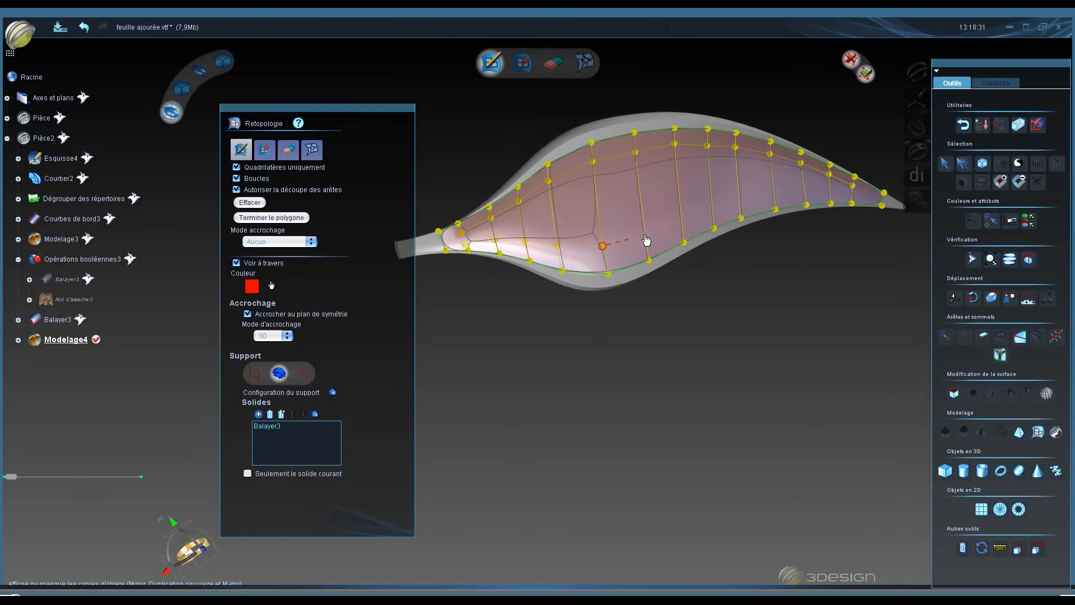
{"action": "left_click", "coordinate": [680, 217]}
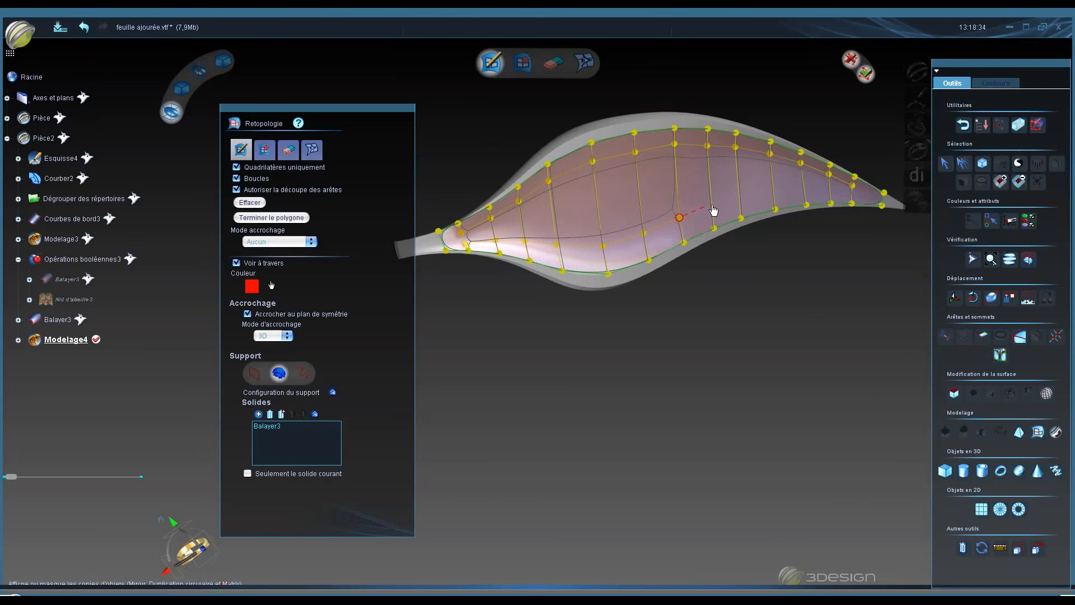
{"action": "left_click", "coordinate": [720, 205]}
{"action": "left_click", "coordinate": [739, 198]}
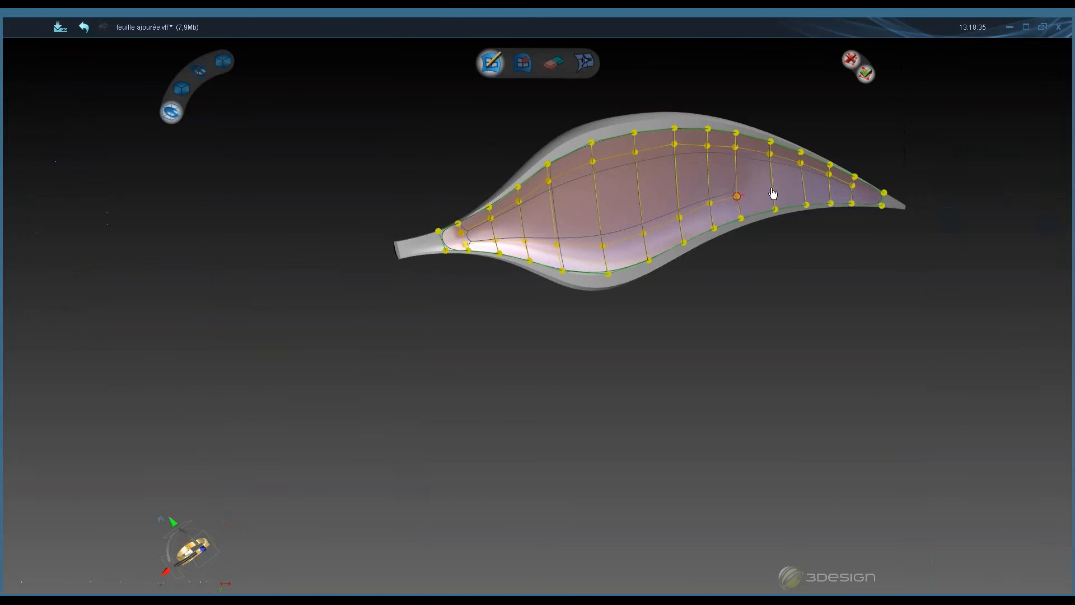
{"action": "left_click", "coordinate": [771, 188]}
{"action": "left_click", "coordinate": [802, 188]}
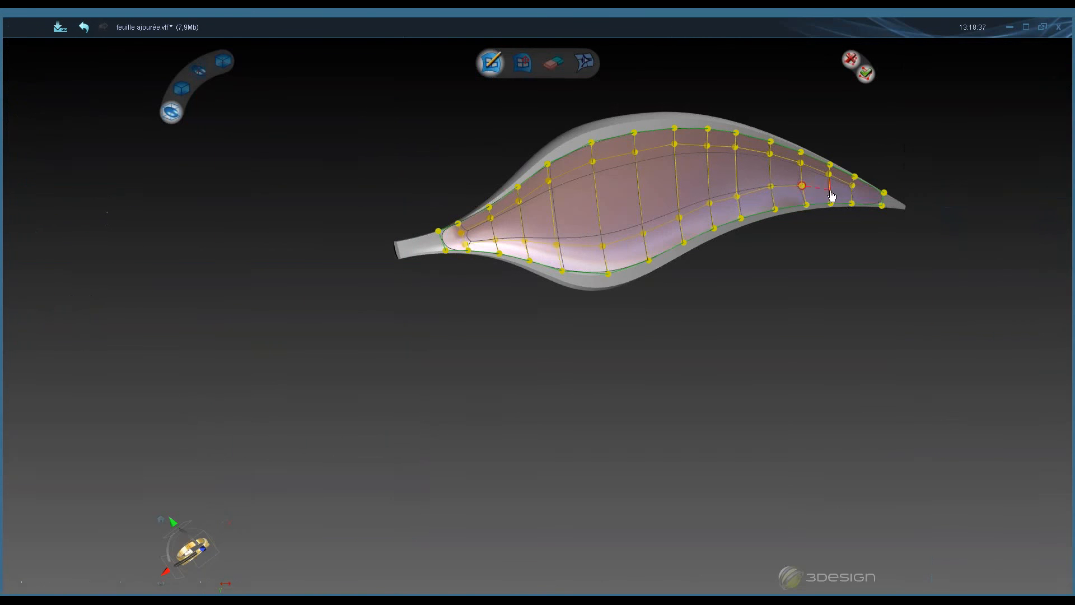
{"action": "left_click", "coordinate": [830, 191]}
{"action": "left_click", "coordinate": [852, 189]}
- Switch to vertex editing and reposition the vertices of the new line near the leaf's tip
{"action": "left_click", "coordinate": [265, 149]}
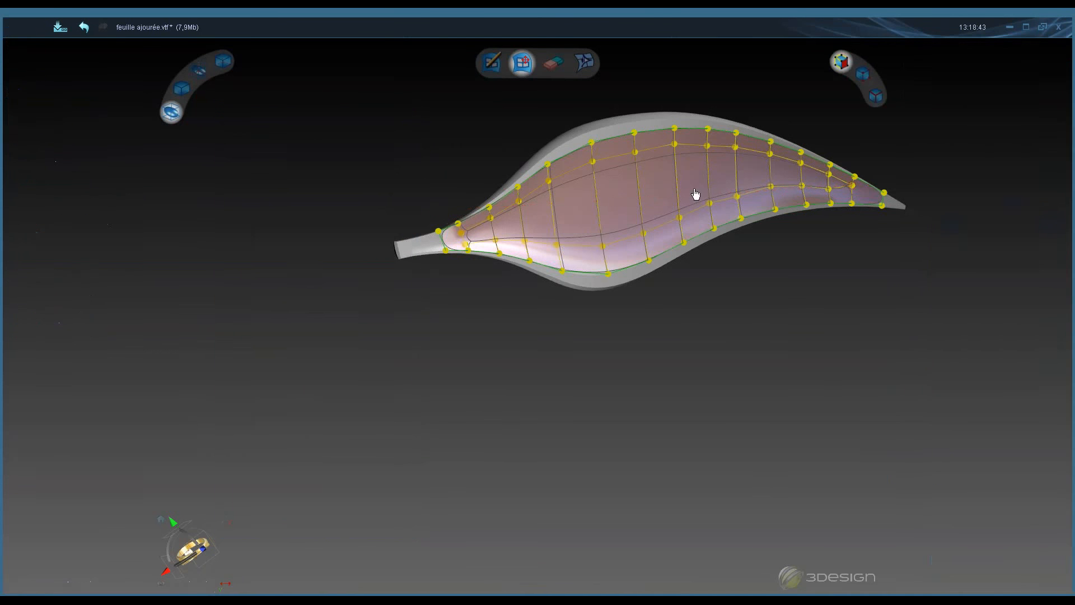
{"action": "scroll", "coordinate": [696, 192], "scroll_direction": "up", "scroll_amount": 2}
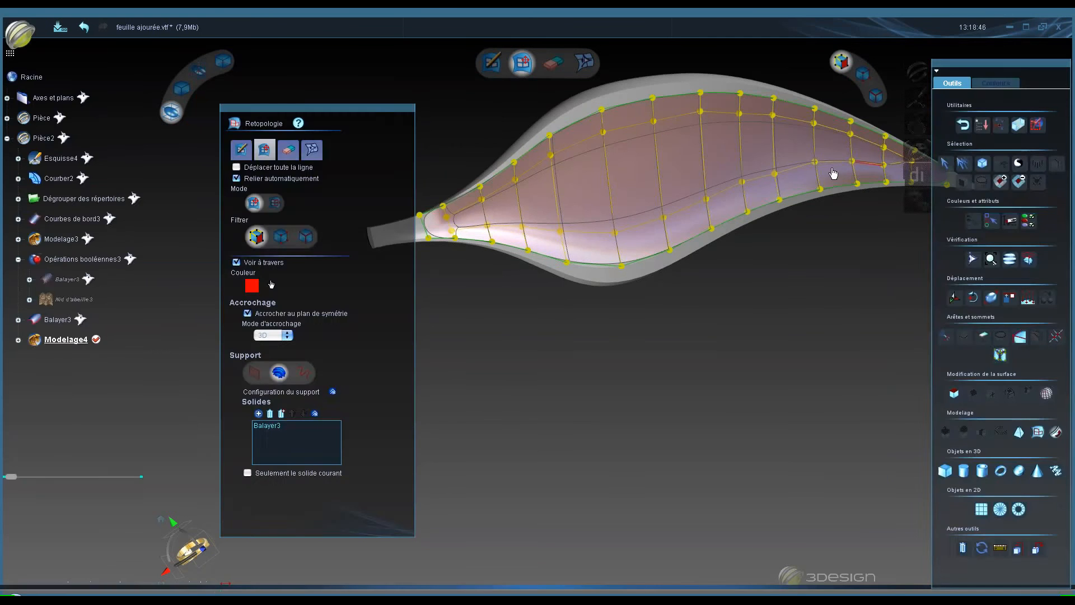
{"action": "scroll", "coordinate": [833, 174], "scroll_direction": "down", "scroll_amount": 2}
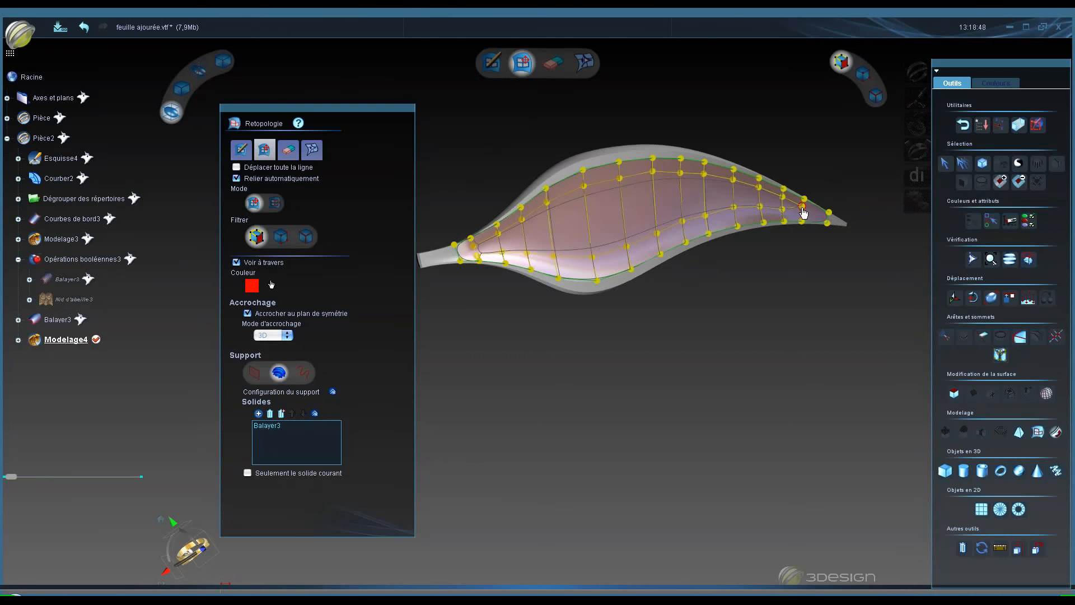
{"action": "left_click_drag", "start_coordinate": [802, 210], "coordinate": [802, 219]}
{"action": "left_click", "coordinate": [791, 229]}
{"action": "middle_click_drag", "start_coordinate": [823, 201], "coordinate": [805, 208]}
{"action": "scroll", "coordinate": [805, 212], "scroll_direction": "up", "scroll_amount": 5}
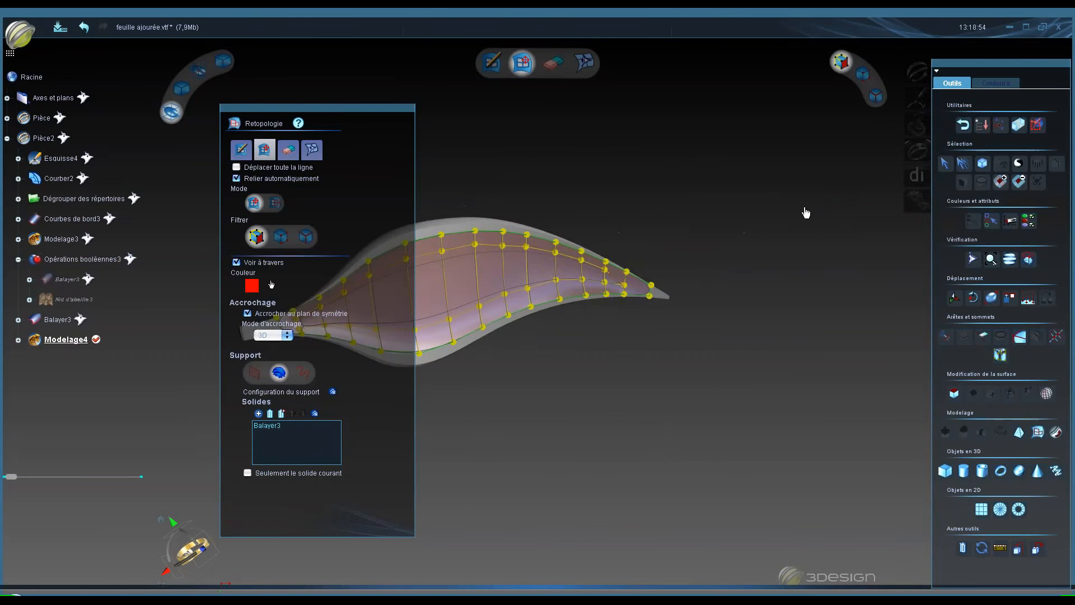
{"action": "scroll", "coordinate": [588, 330], "scroll_direction": "up", "scroll_amount": 5}
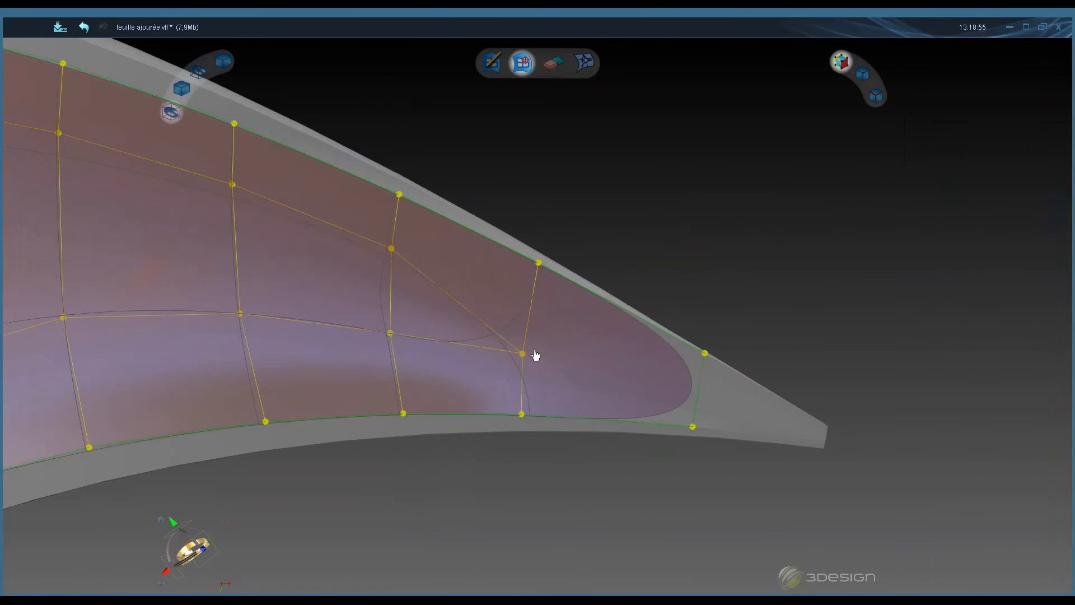
{"action": "left_click_drag", "start_coordinate": [526, 353], "coordinate": [526, 337]}
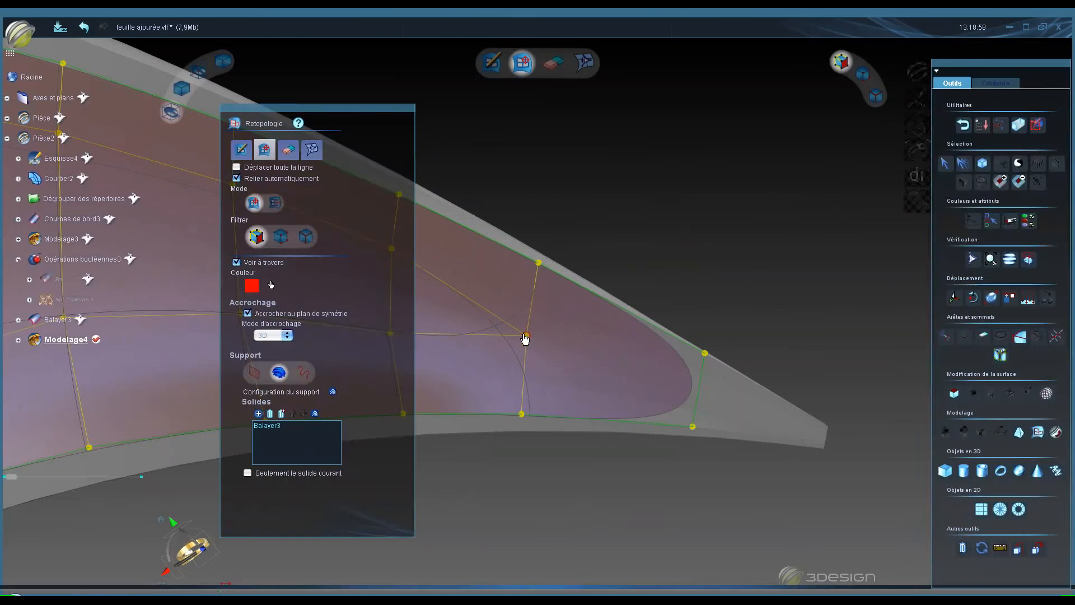
- Straighten the inner vertices and cross edges near the leaf's tip to even out the faces
{"action": "left_click_drag", "start_coordinate": [363, 110], "coordinate": [191, 111]}
{"action": "left_click_drag", "start_coordinate": [391, 334], "coordinate": [395, 372]}
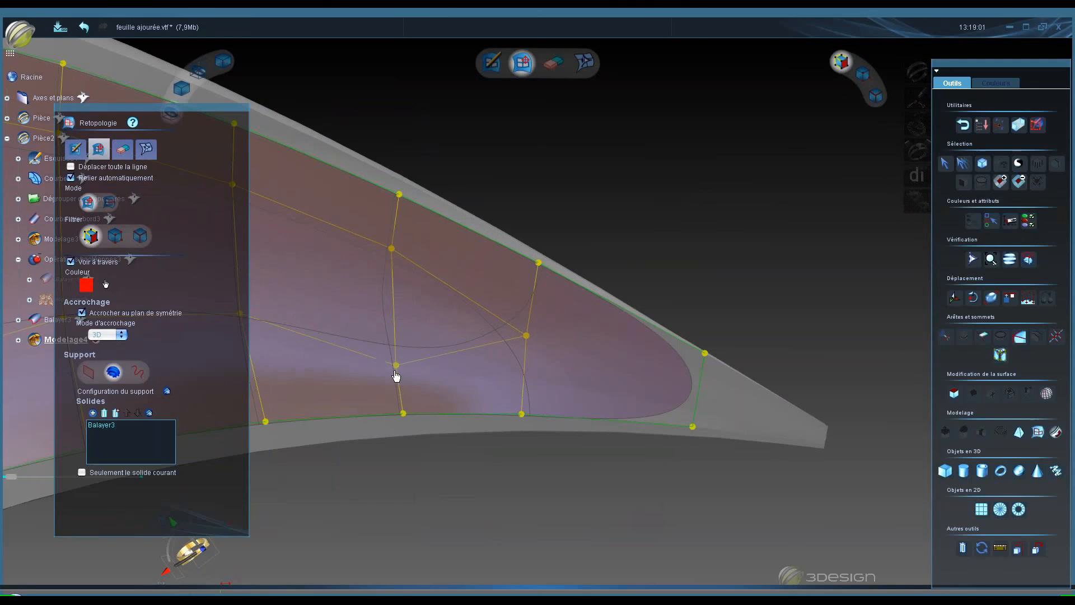
{"action": "left_click_drag", "start_coordinate": [399, 247], "coordinate": [358, 272]}
{"action": "scroll", "coordinate": [371, 254], "scroll_direction": "down", "scroll_amount": 3}
{"action": "left_click_drag", "start_coordinate": [365, 320], "coordinate": [356, 297]}
{"action": "scroll", "coordinate": [410, 262], "scroll_direction": "down", "scroll_amount": 3}
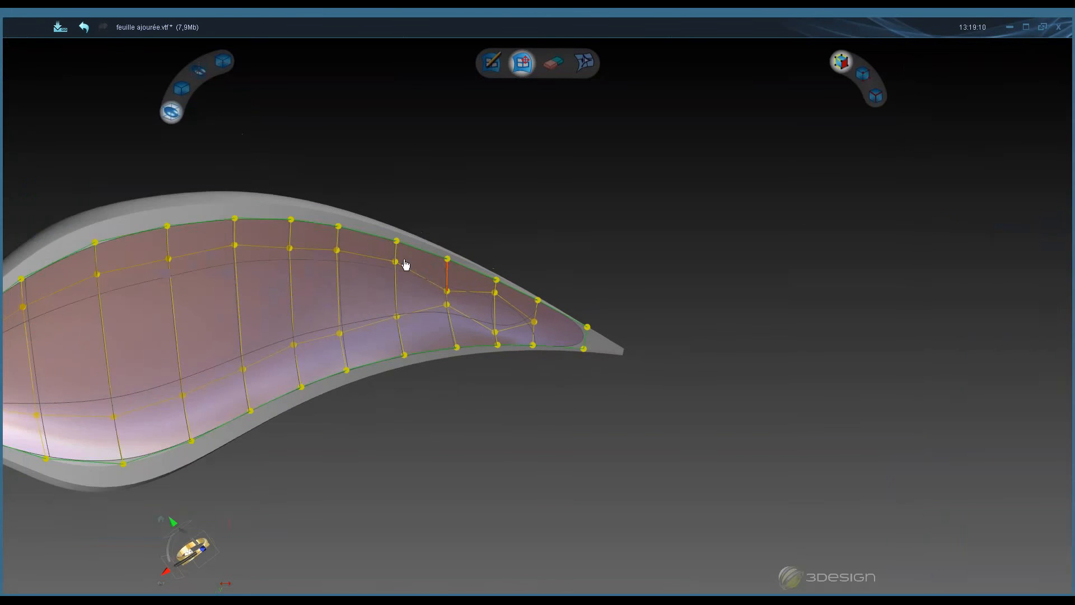
{"action": "left_click_drag", "start_coordinate": [339, 256], "coordinate": [340, 280]}
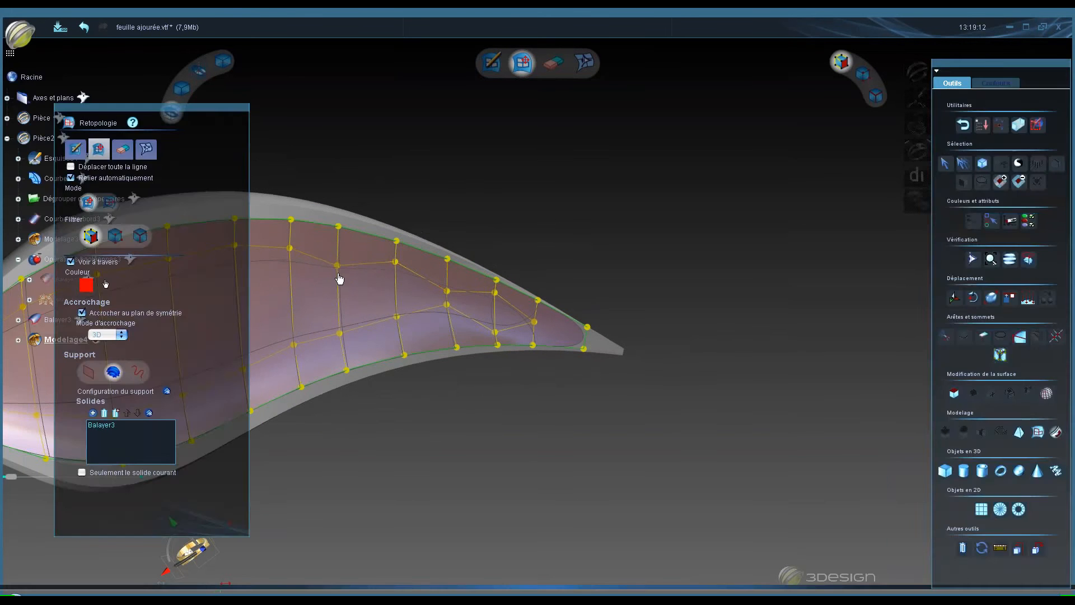
{"action": "left_click_drag", "start_coordinate": [339, 334], "coordinate": [338, 317]}
{"action": "scroll", "coordinate": [460, 212], "scroll_direction": "down", "scroll_amount": 5}
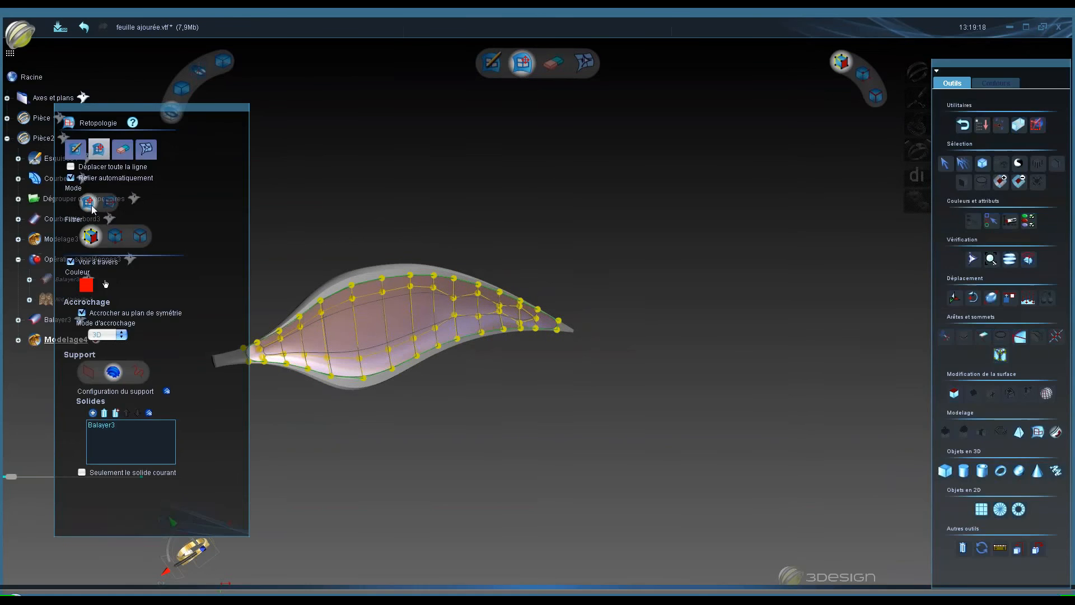
- Draw another lengthwise edge line through the upper faces from near the stem to the tip and validate it
{"action": "left_click", "coordinate": [78, 150]}
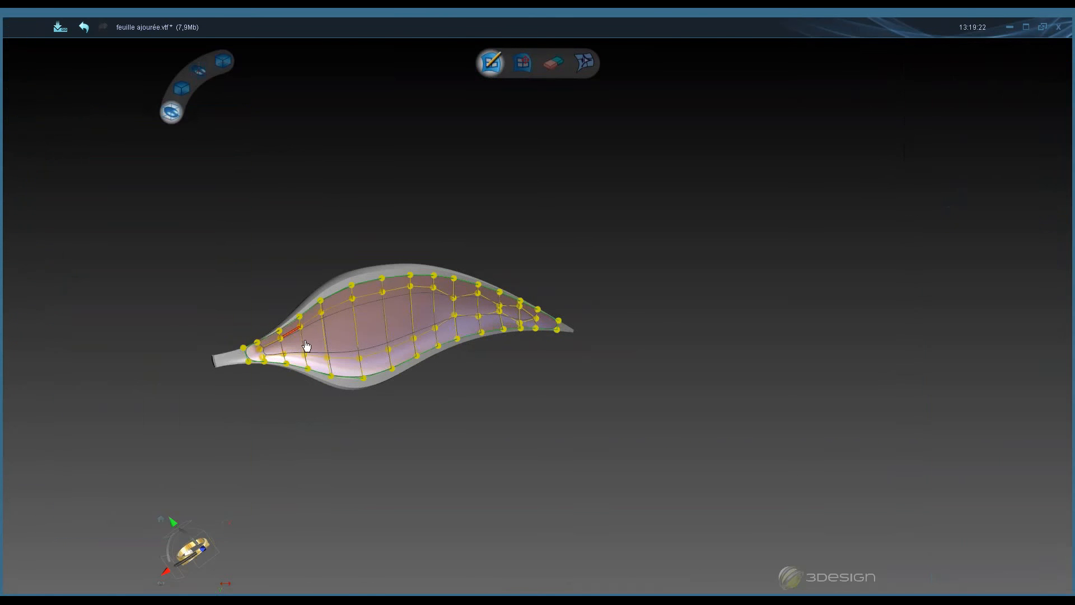
{"action": "middle_click_drag", "start_coordinate": [306, 341], "coordinate": [446, 326]}
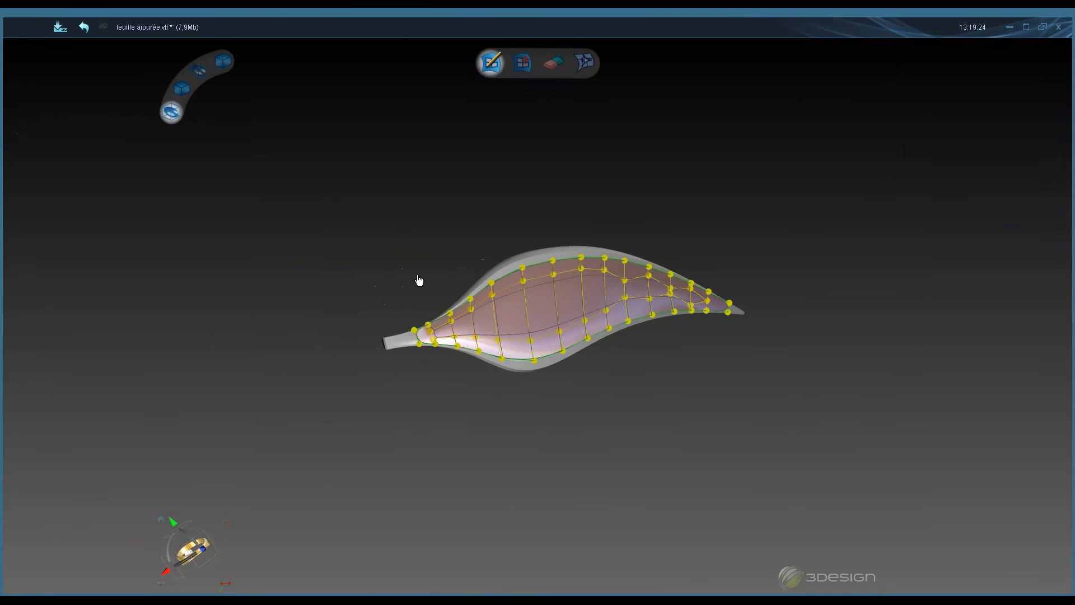
{"action": "scroll", "coordinate": [417, 280], "scroll_direction": "up", "scroll_amount": 5}
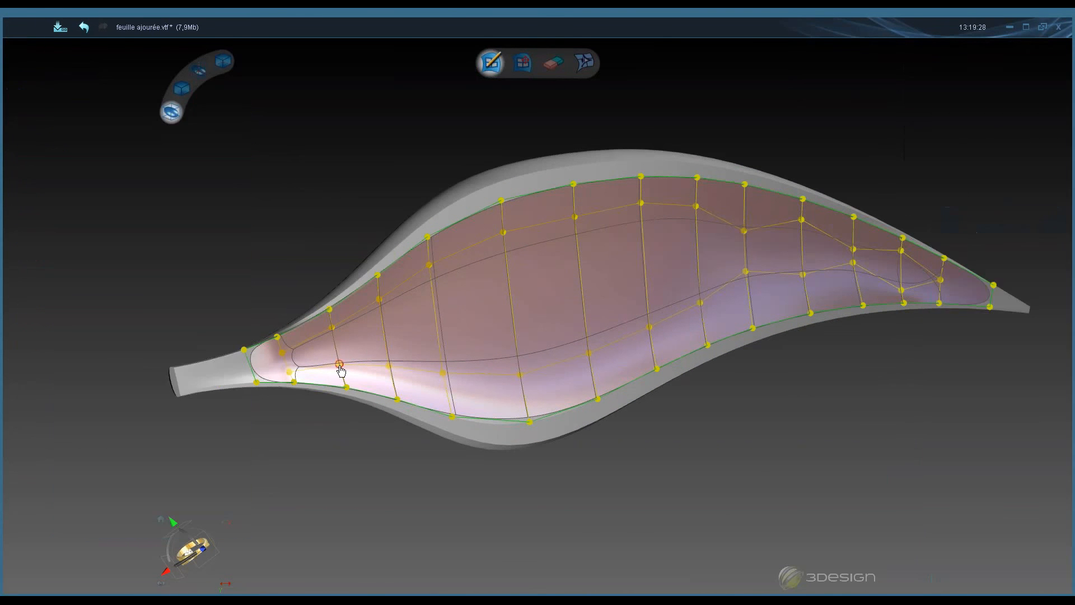
{"action": "left_click", "coordinate": [382, 325]}
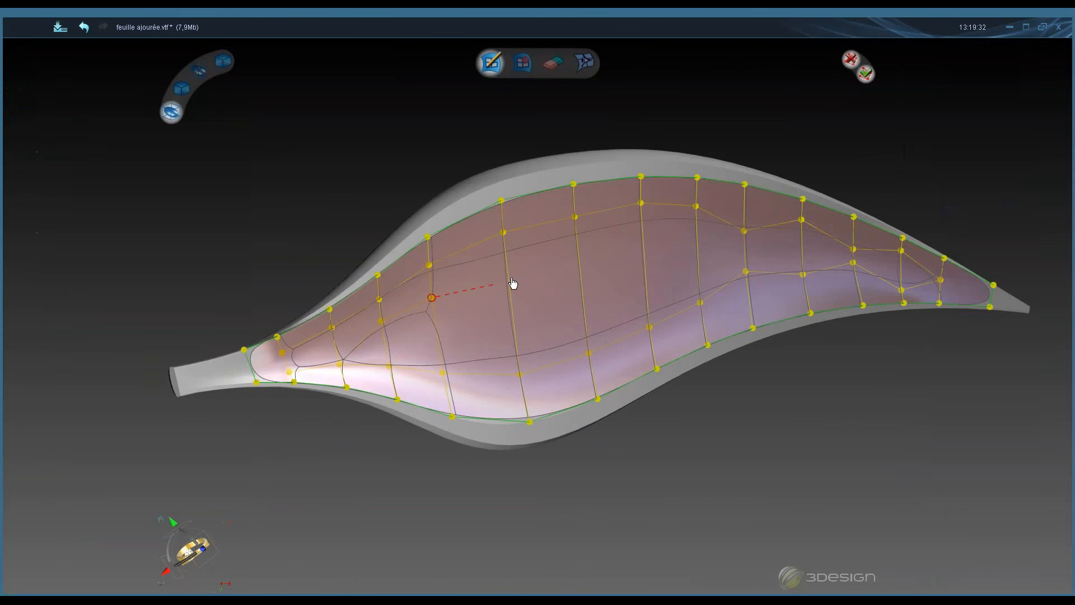
{"action": "left_click", "coordinate": [506, 275]}
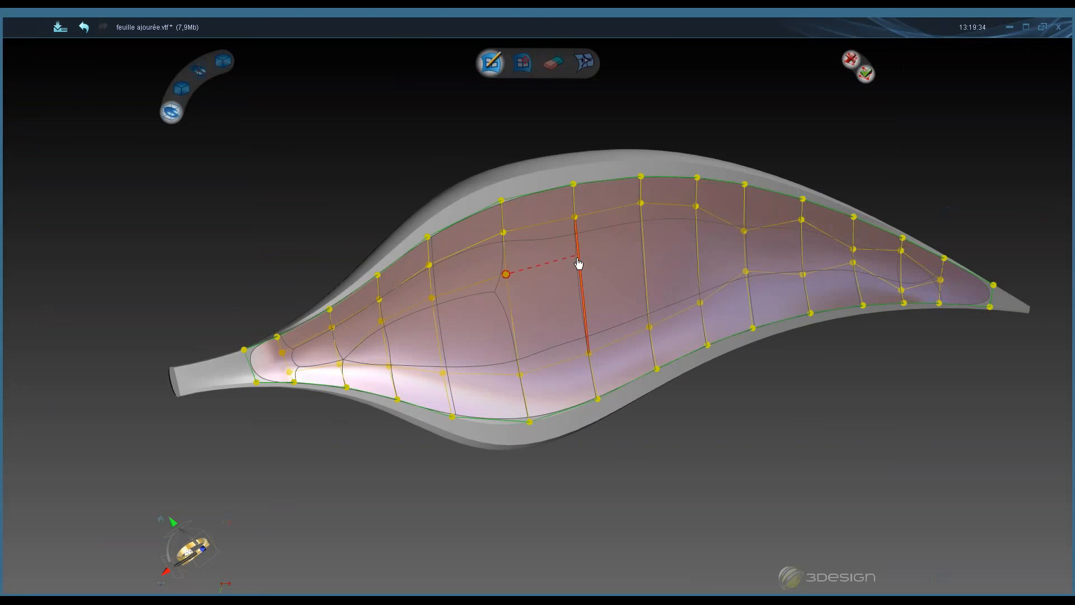
{"action": "left_click", "coordinate": [577, 259]}
{"action": "left_click", "coordinate": [642, 249]}
{"action": "left_click", "coordinate": [696, 248]}
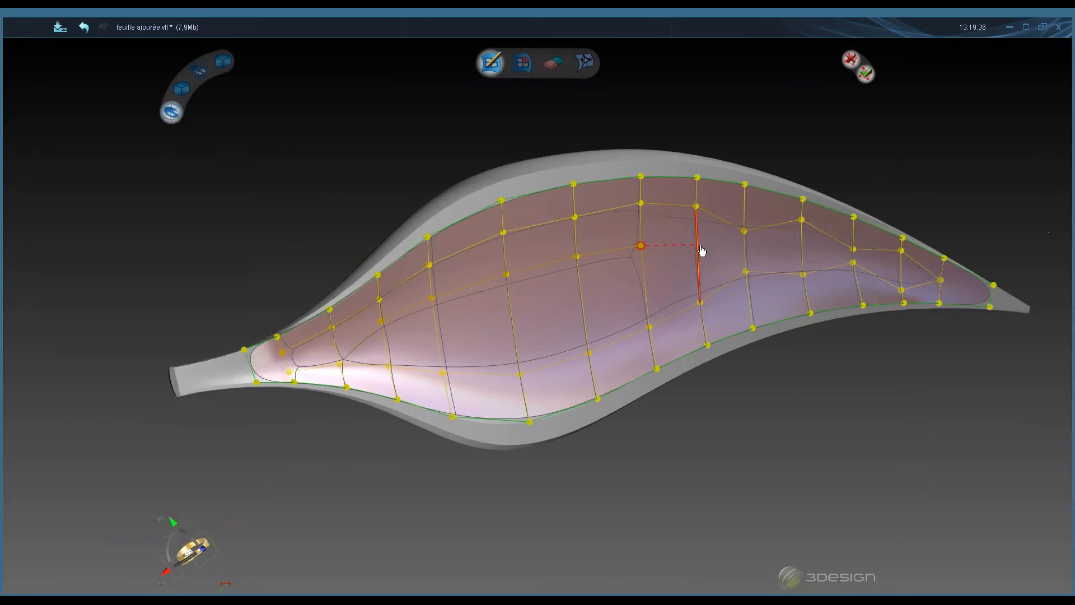
{"action": "left_click", "coordinate": [745, 251]}
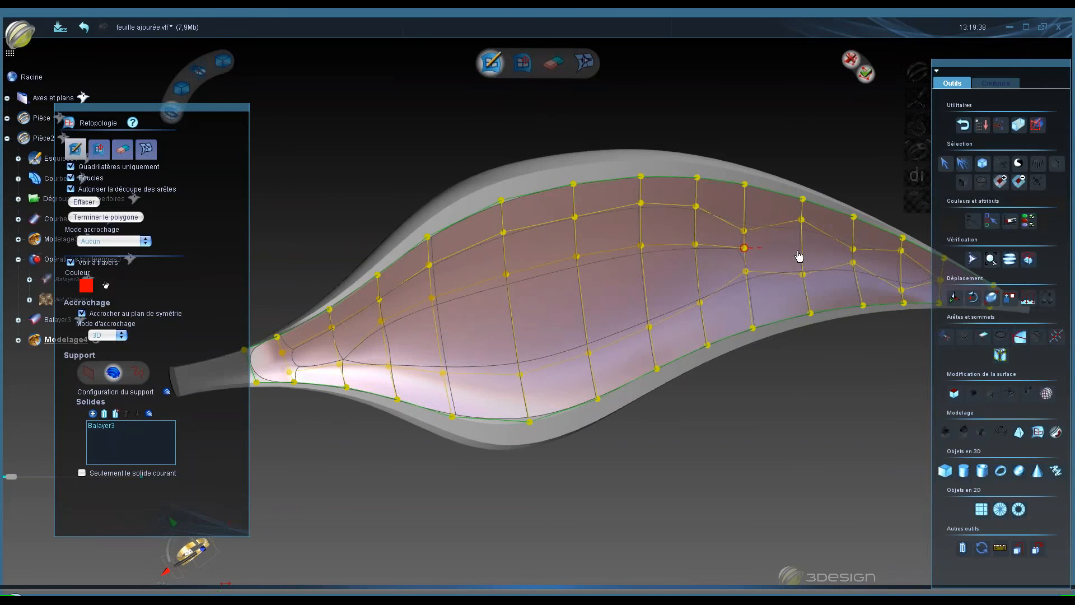
{"action": "left_click", "coordinate": [804, 252]}
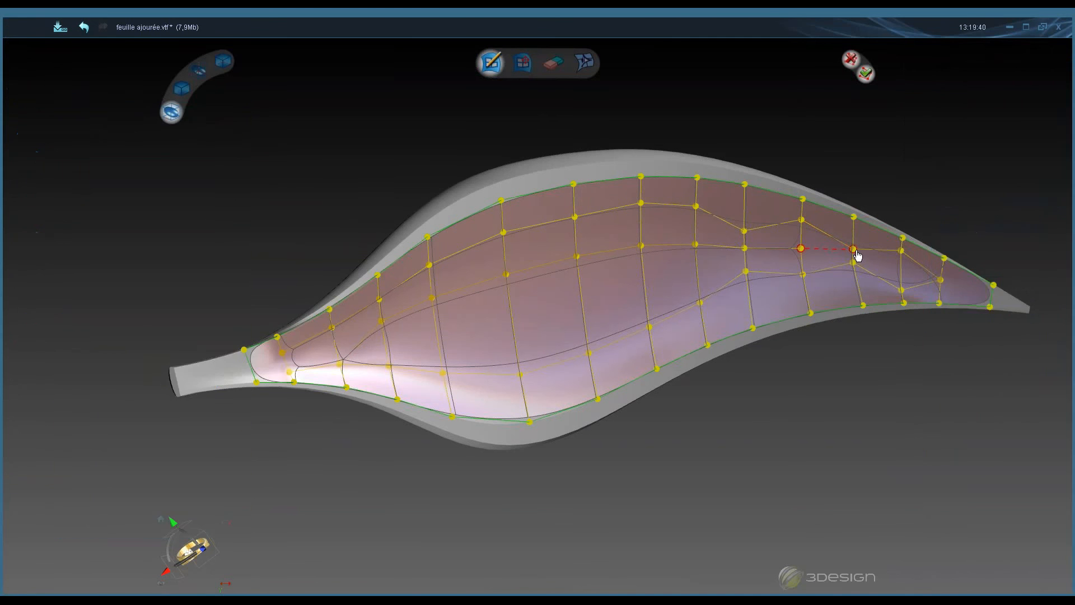
{"action": "left_click", "coordinate": [854, 251]}
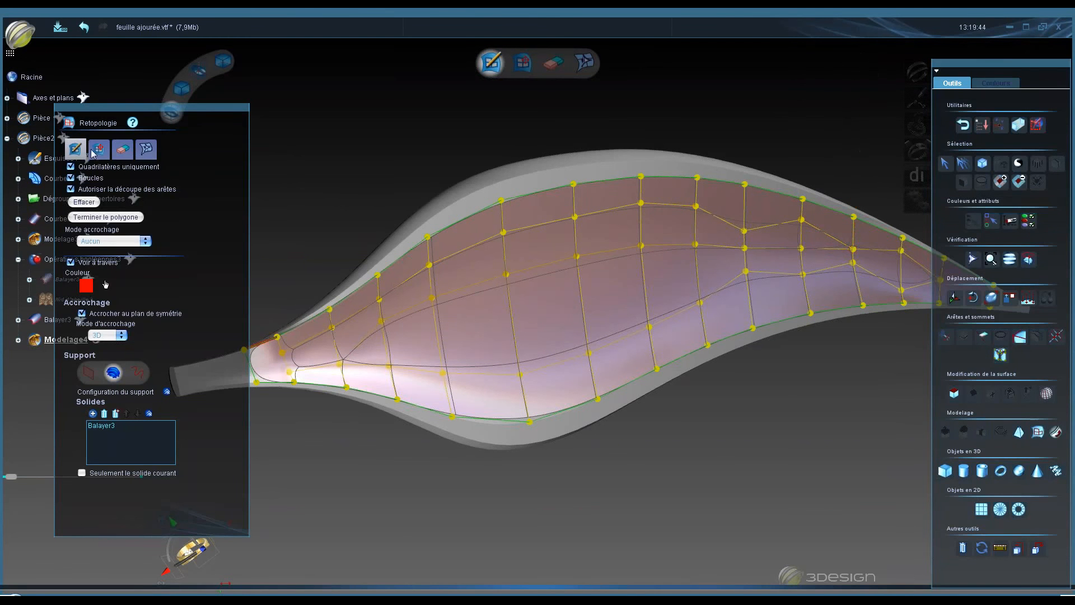
{"action": "key", "text": "space"}
{"action": "key", "text": "space"}
{"action": "key", "text": "space"}
{"action": "key", "text": "space"}
{"action": "key", "text": "space"}
- Draw a lengthwise edge line from the stem end diagonally across the middle faces toward the upper tip side
{"action": "left_click", "coordinate": [339, 364]}
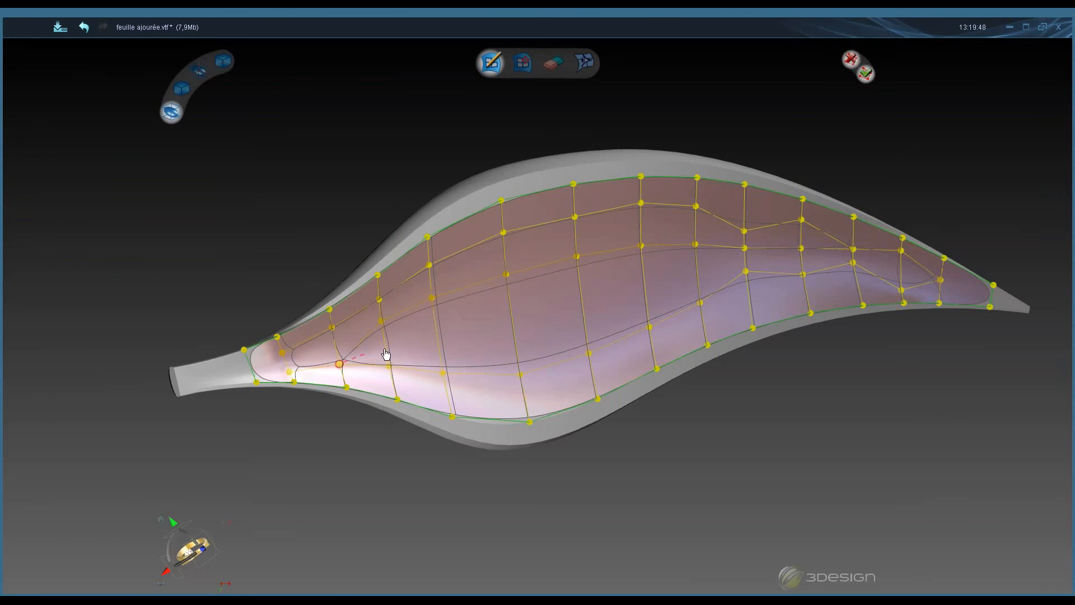
{"action": "left_click", "coordinate": [436, 335]}
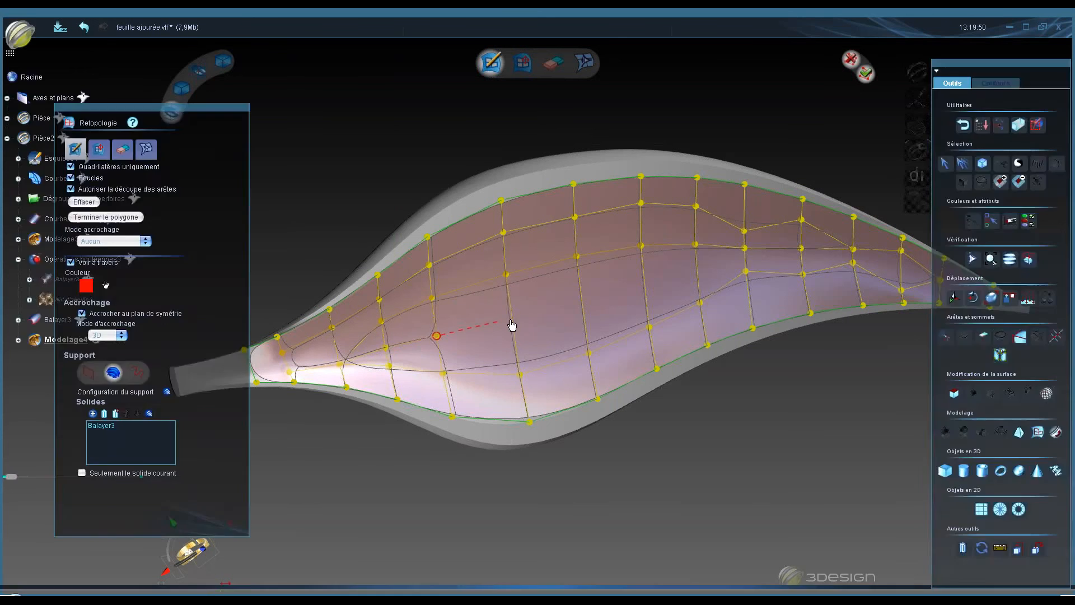
{"action": "left_click", "coordinate": [511, 319]}
{"action": "left_click", "coordinate": [582, 307]}
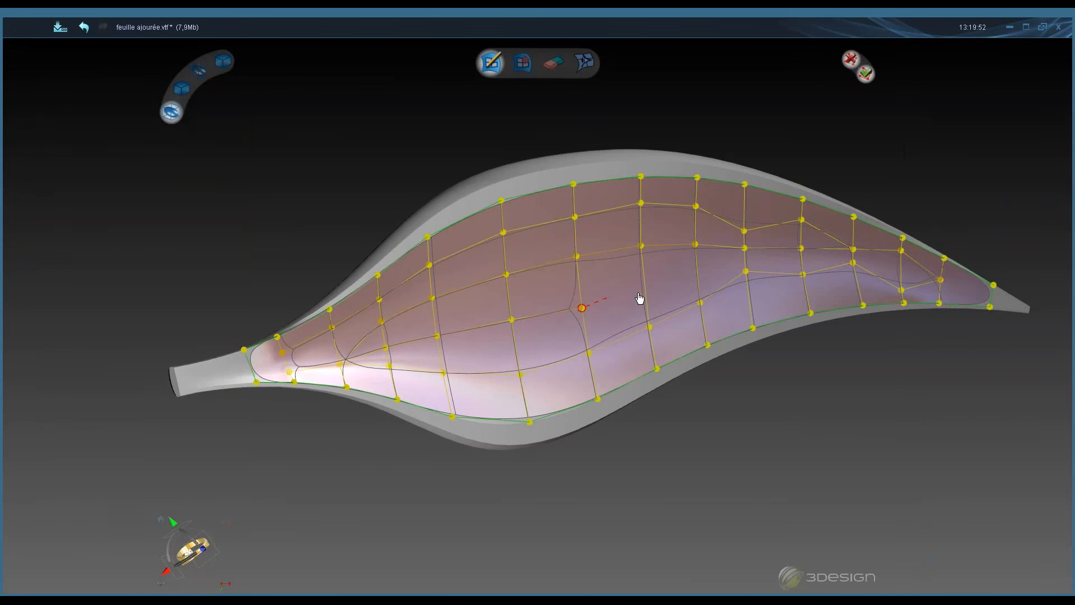
{"action": "left_click", "coordinate": [644, 290]}
{"action": "left_click", "coordinate": [696, 278]}
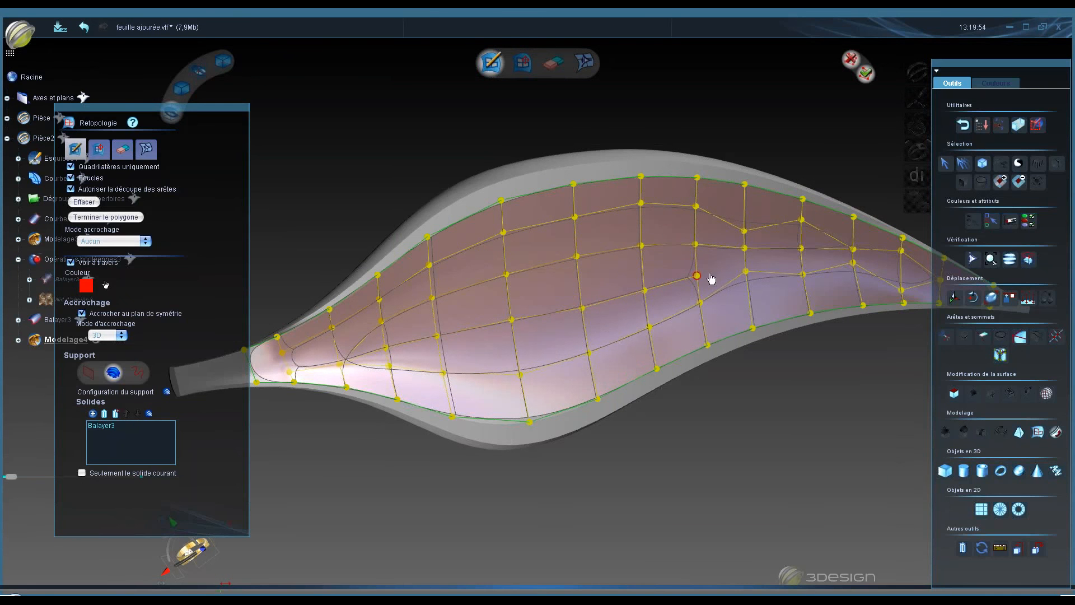
{"action": "left_click", "coordinate": [744, 248]}
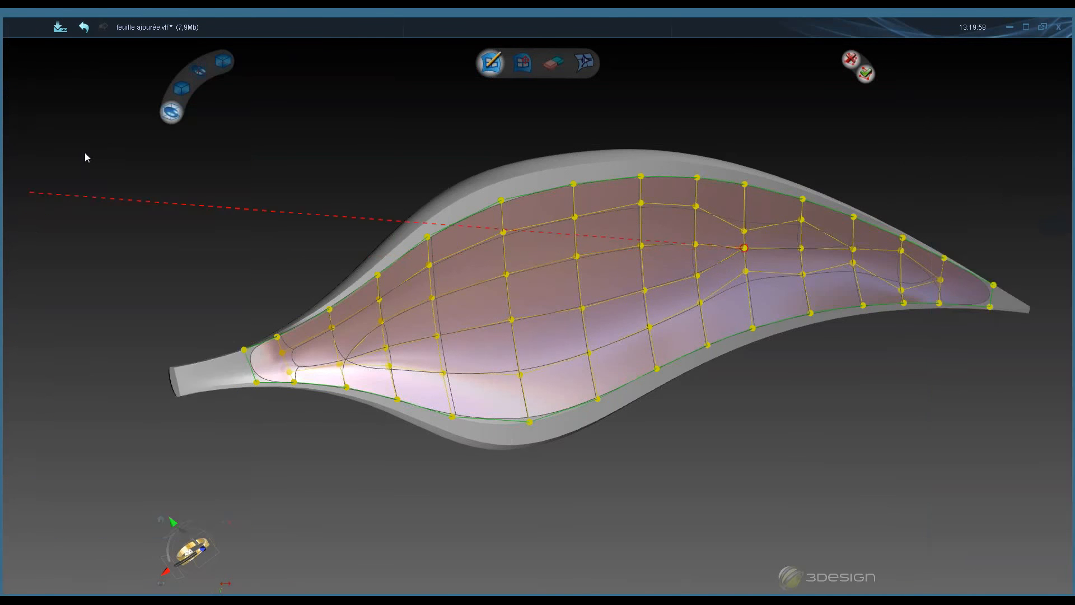
- Switch to vertex editing and reposition vertices in the lower middle of the mesh
{"action": "left_click", "coordinate": [87, 153]}
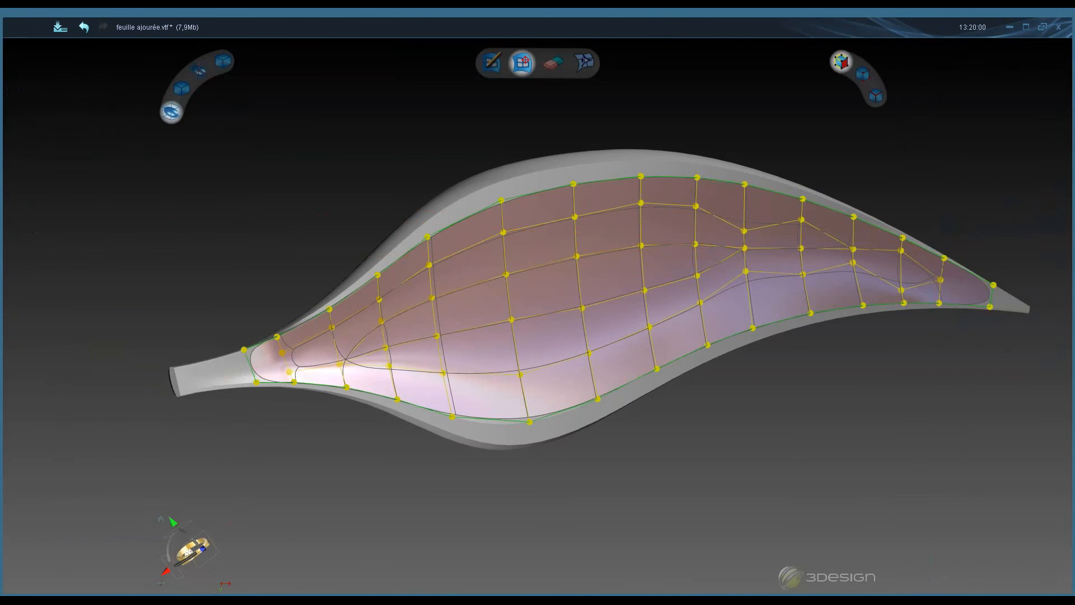
{"action": "left_click_drag", "start_coordinate": [390, 368], "coordinate": [449, 393]}
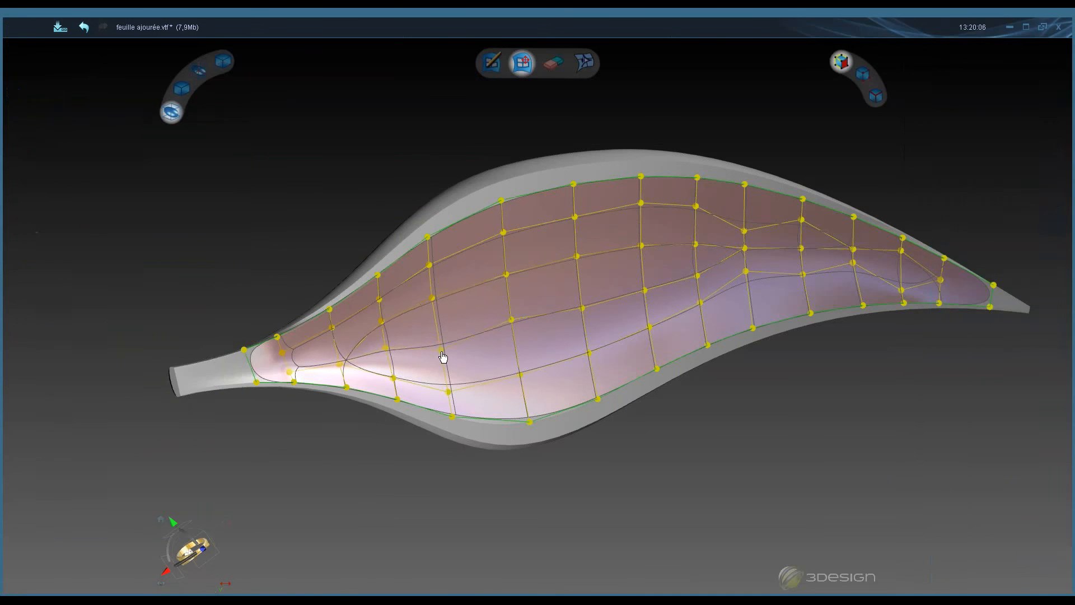
{"action": "left_click_drag", "start_coordinate": [452, 396], "coordinate": [443, 369]}
{"action": "left_click_drag", "start_coordinate": [520, 380], "coordinate": [526, 401]}
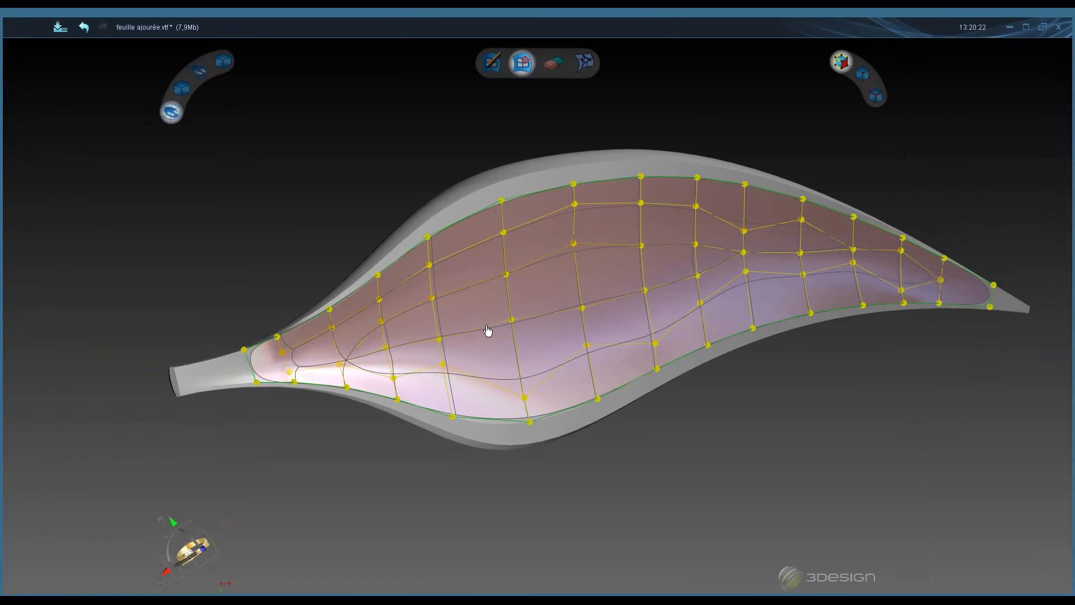
{"action": "left_click_drag", "start_coordinate": [512, 320], "coordinate": [513, 335]}
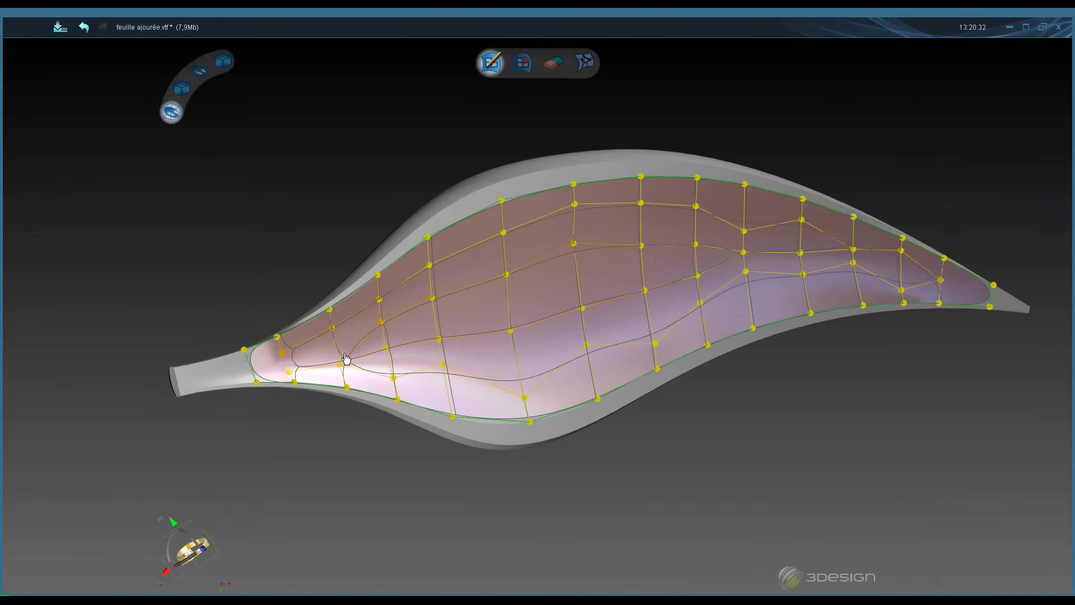
- Draw an edge line from near the stem diagonally up across the middle faces toward the upper tip side
{"action": "left_click", "coordinate": [383, 335]}
{"action": "left_click", "coordinate": [435, 320]}
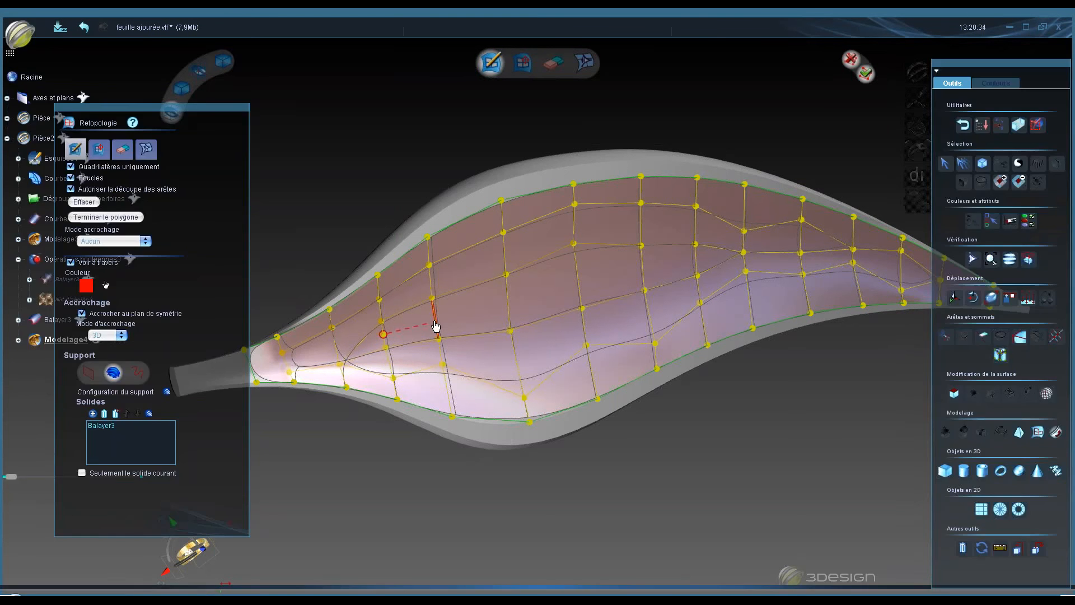
{"action": "left_click", "coordinate": [508, 303]}
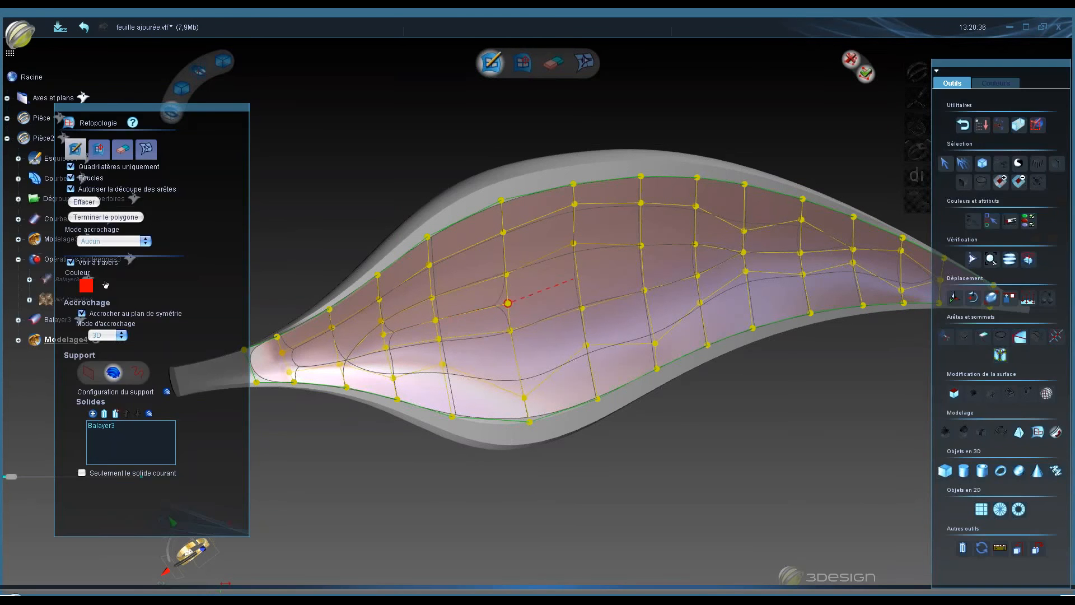
{"action": "left_click", "coordinate": [577, 278]}
{"action": "left_click", "coordinate": [643, 267]}
{"action": "left_click", "coordinate": [696, 258]}
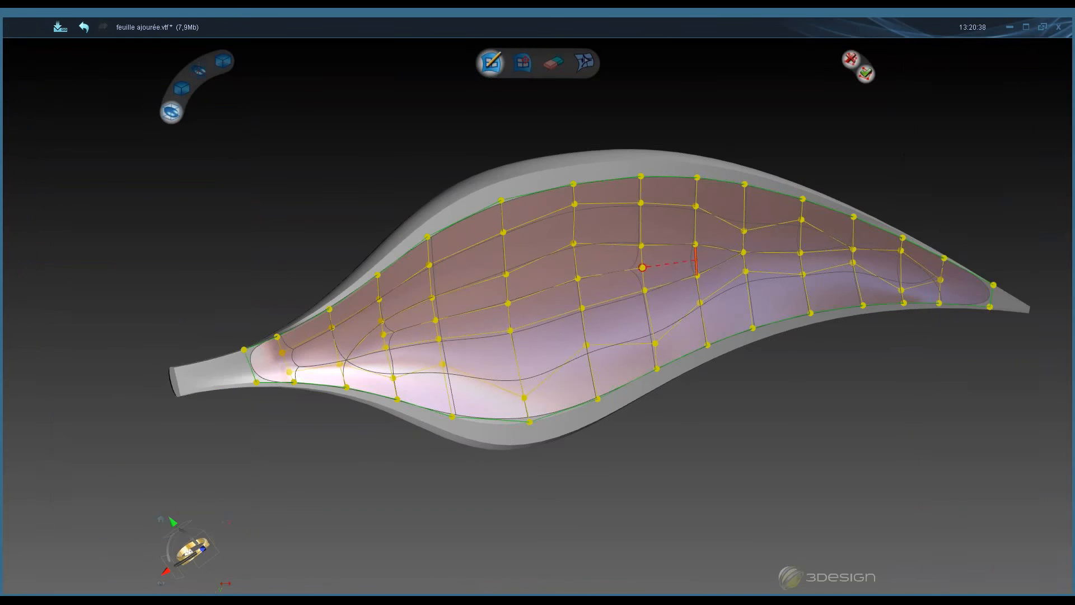
{"action": "left_click", "coordinate": [743, 252]}
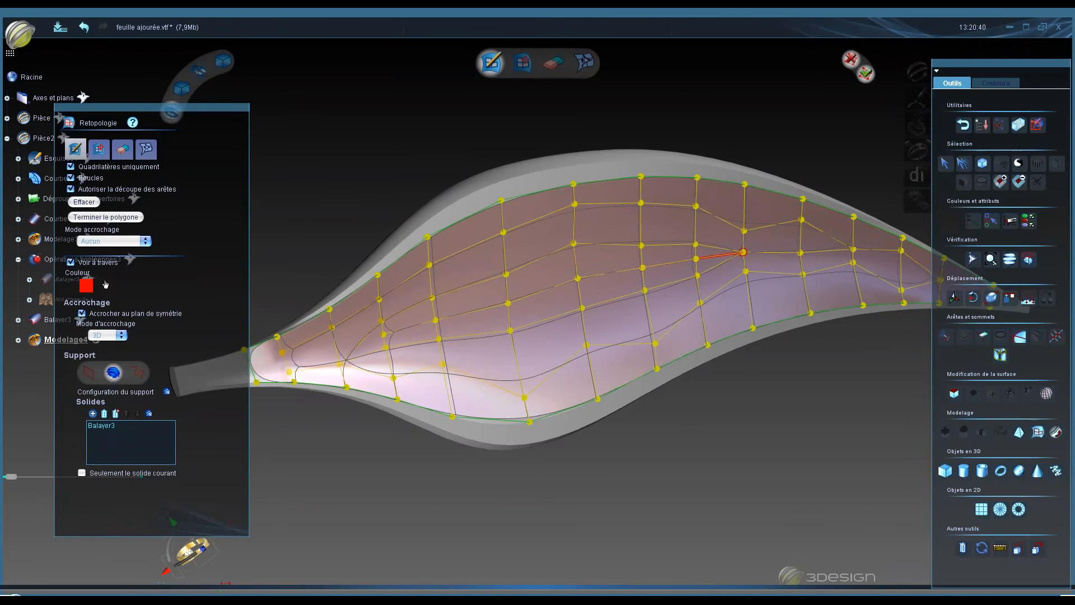
- Switch to move mode and reposition vertices near the stem and in the middle of the mesh to even out the faces
{"action": "left_click", "coordinate": [99, 150]}
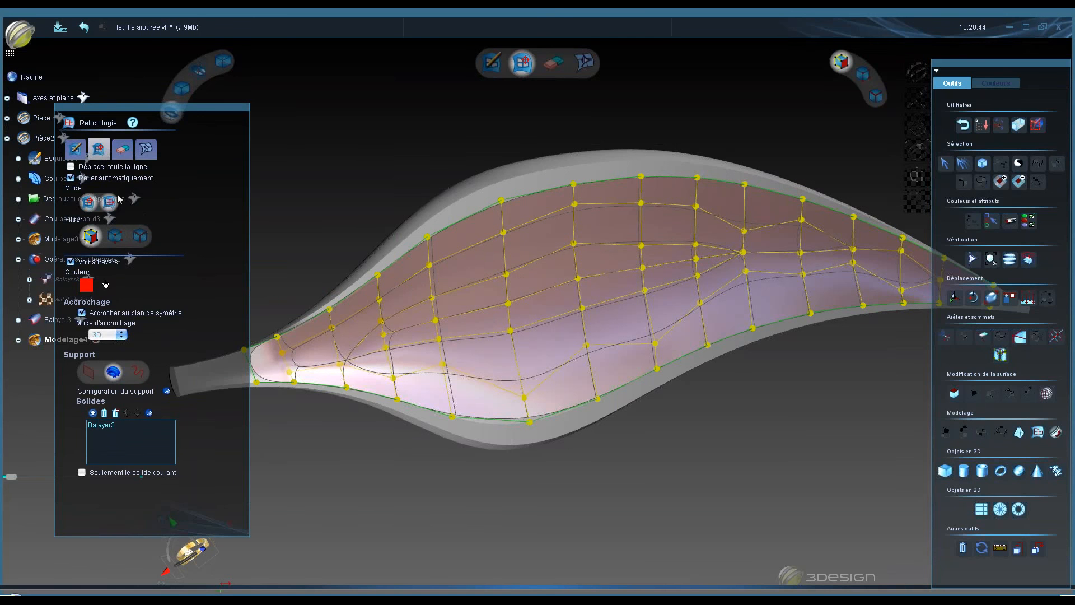
{"action": "left_click", "coordinate": [122, 149]}
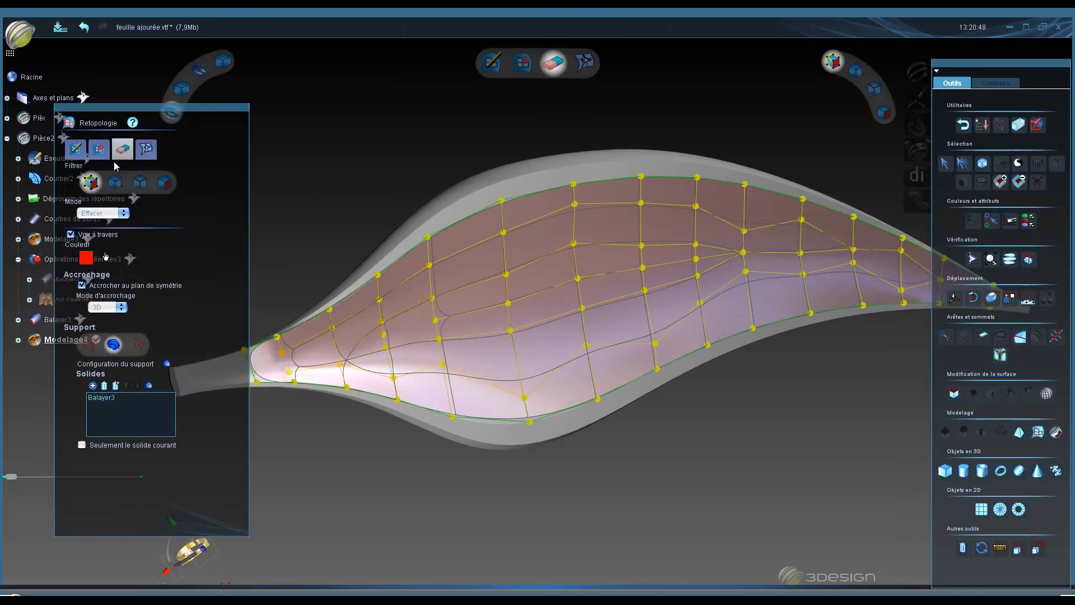
{"action": "left_click", "coordinate": [99, 150]}
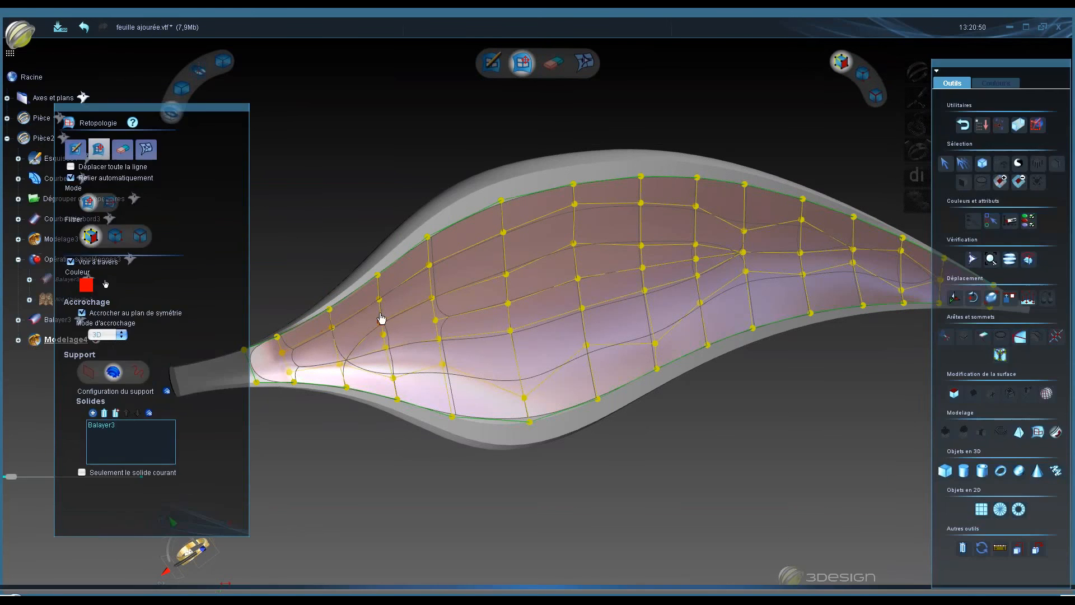
{"action": "left_click_drag", "start_coordinate": [385, 334], "coordinate": [448, 317]}
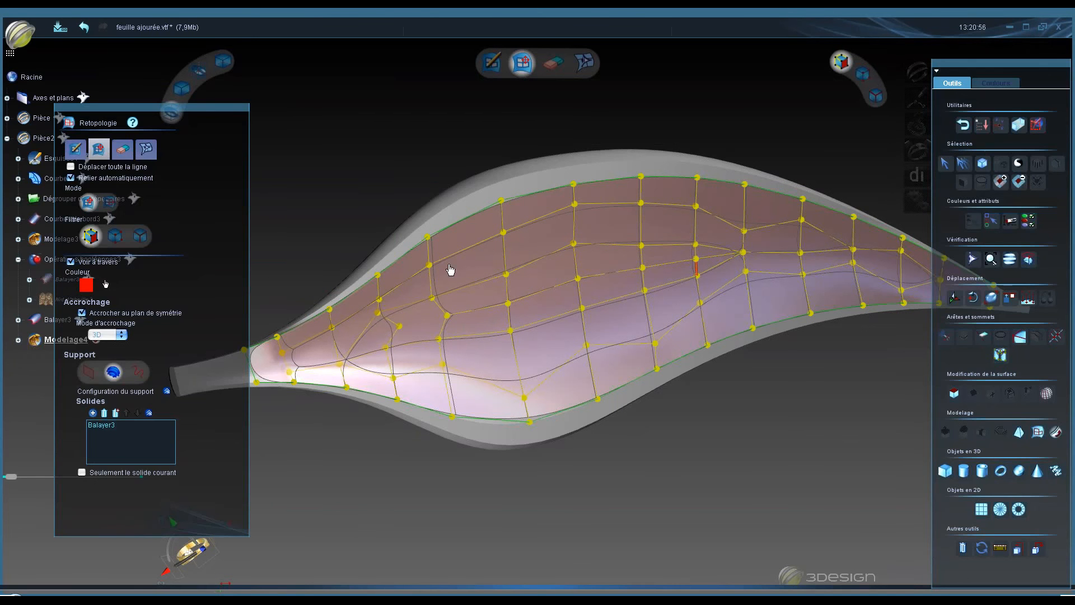
{"action": "left_click", "coordinate": [123, 150]}
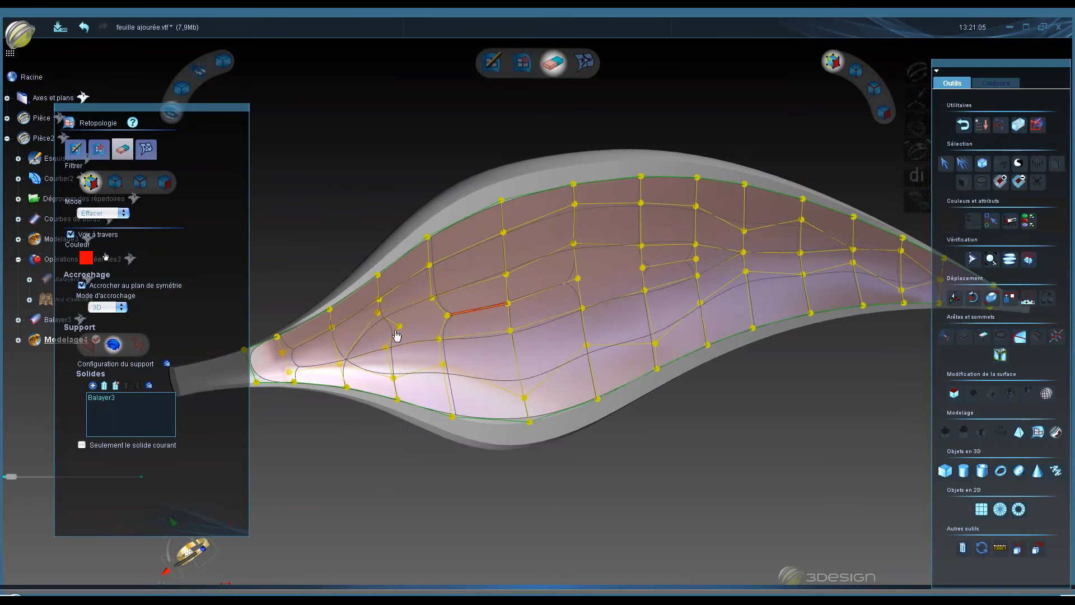
{"action": "left_click", "coordinate": [99, 149]}
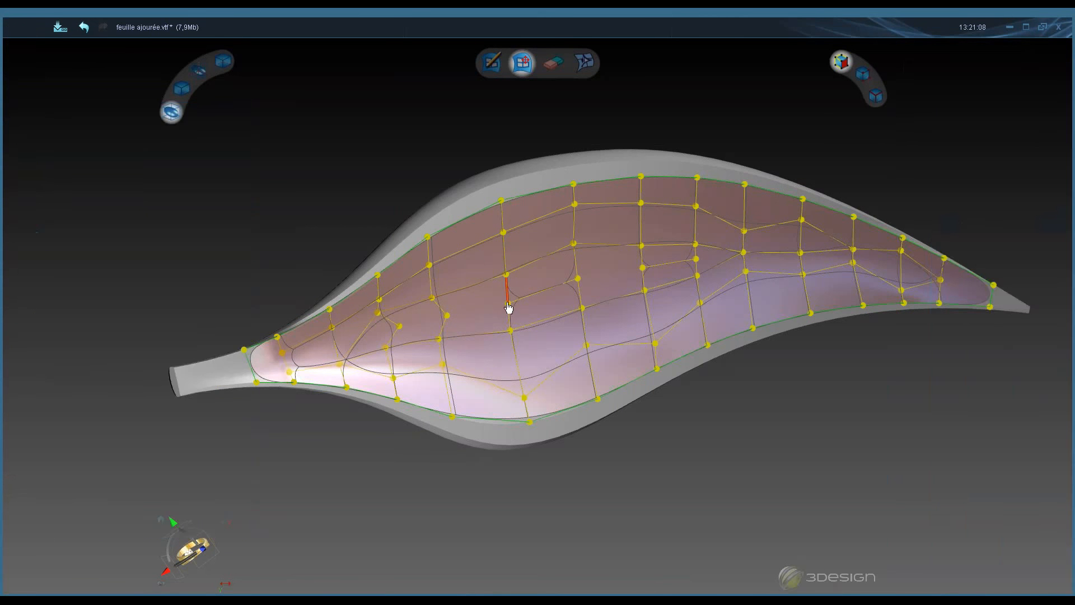
{"action": "left_click_drag", "start_coordinate": [510, 298], "coordinate": [500, 273]}
{"action": "left_click_drag", "start_coordinate": [695, 244], "coordinate": [638, 240]}
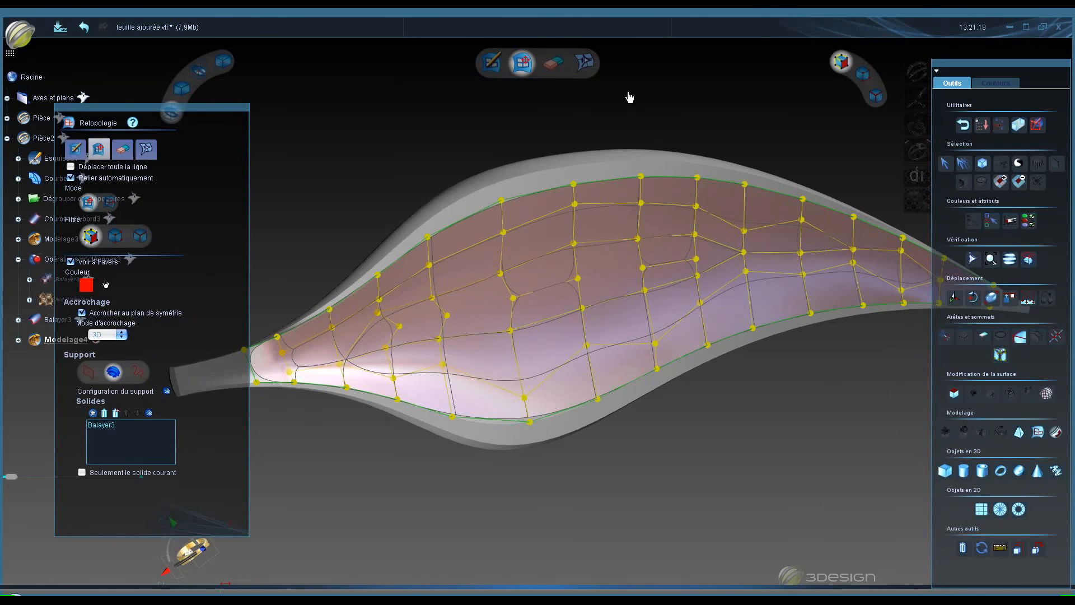
- Leave retopology, switch to edge selection and select all edges of the new mesh
{"action": "scroll", "coordinate": [630, 97], "scroll_direction": "down", "scroll_amount": 2}
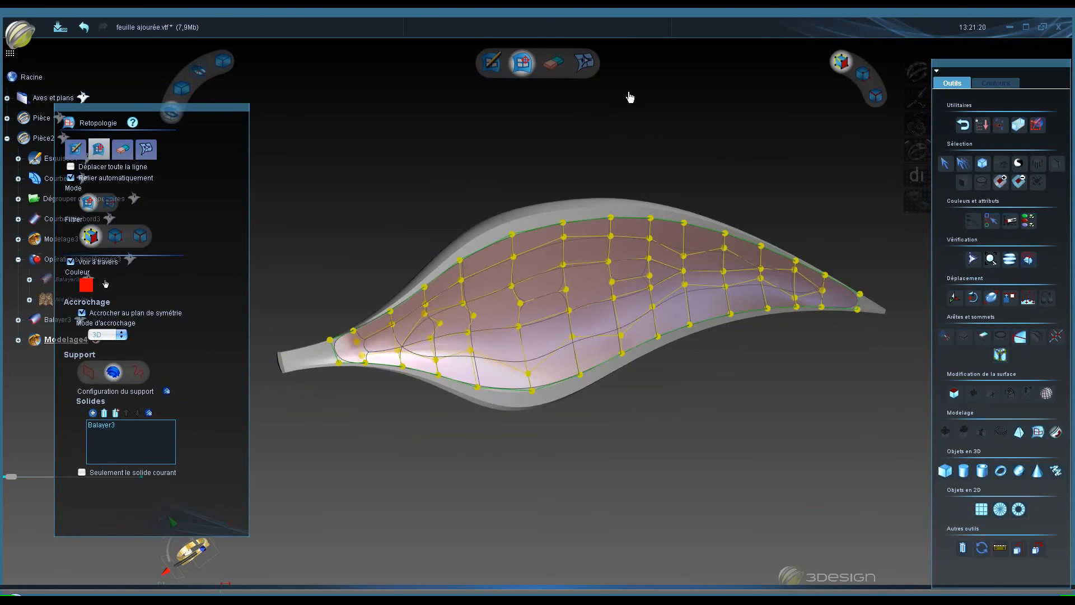
{"action": "left_click", "coordinate": [946, 164]}
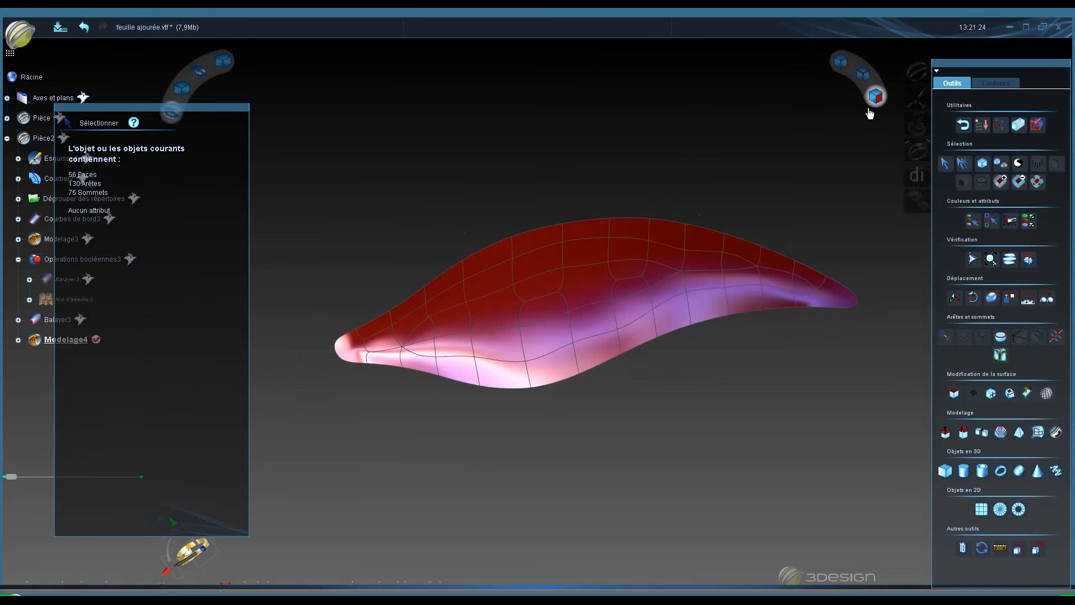
{"action": "left_click", "coordinate": [864, 77]}
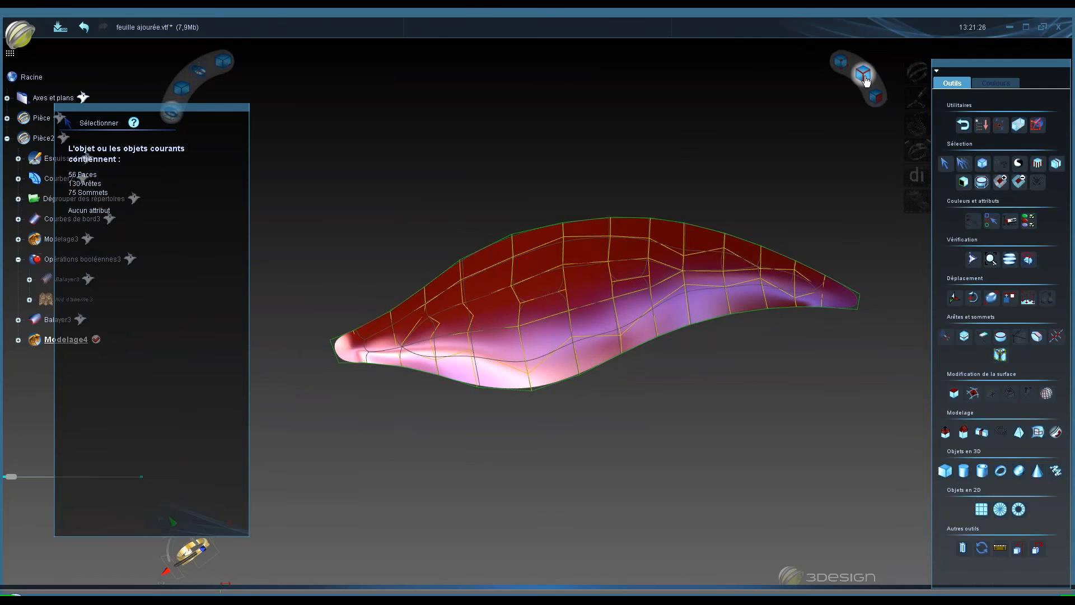
{"action": "left_click", "coordinate": [488, 269]}
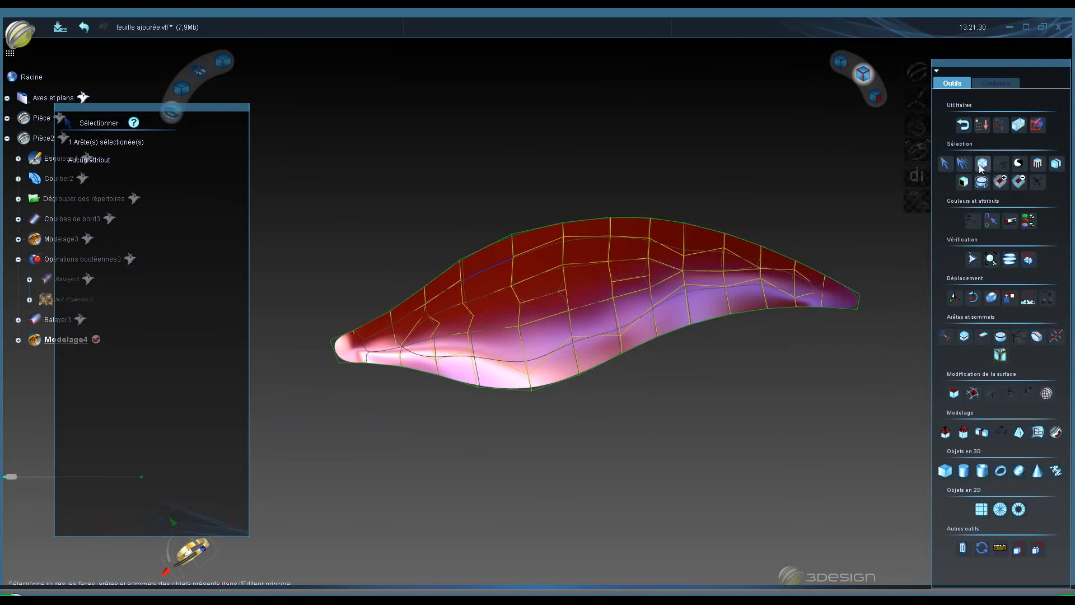
{"action": "left_click", "coordinate": [981, 164]}
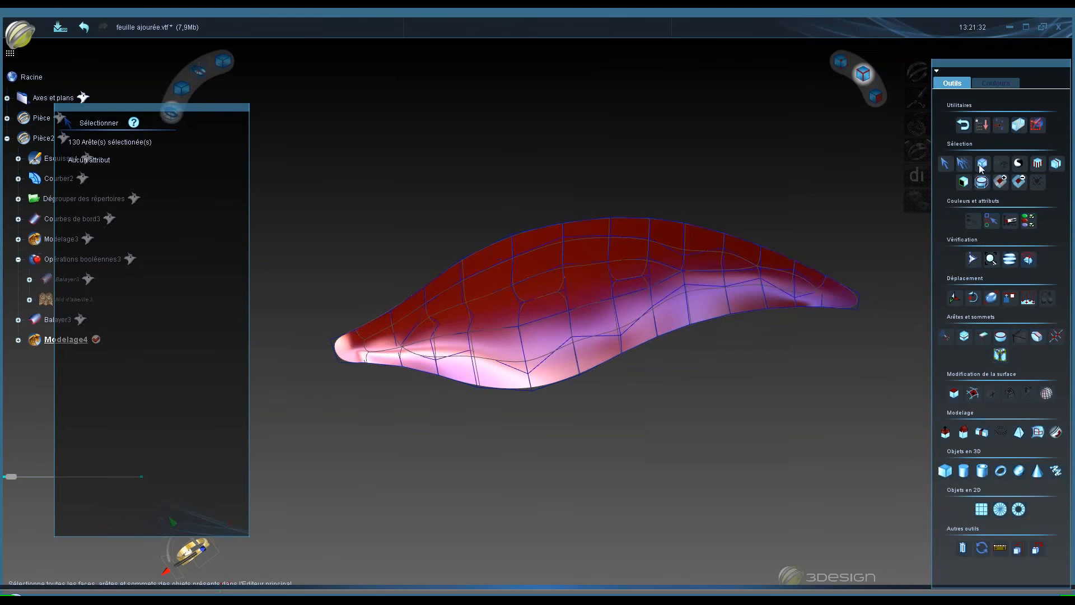
- Check the help for Select All, then convert all selected edges into sharp edges
{"action": "key", "text": "F1"}
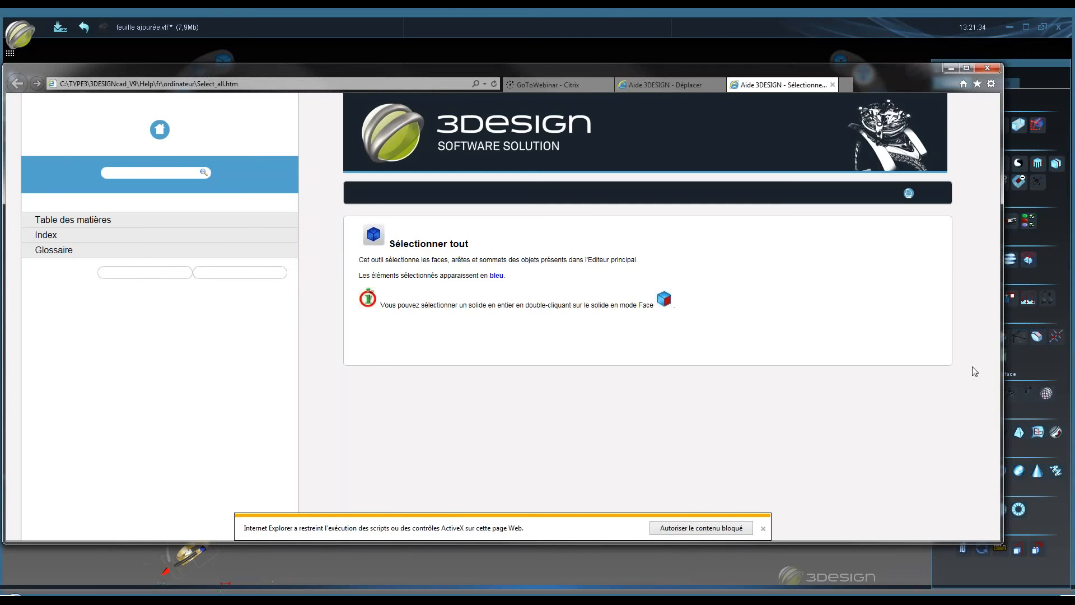
{"action": "left_click", "coordinate": [987, 68]}
{"action": "left_click", "coordinate": [496, 314]}
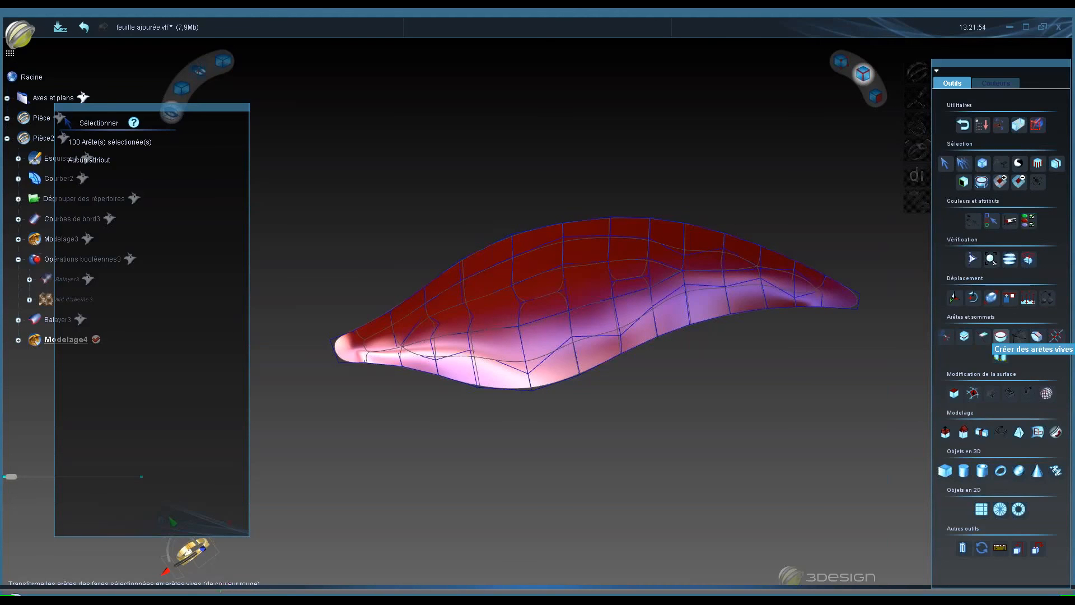
{"action": "left_click", "coordinate": [1000, 336]}
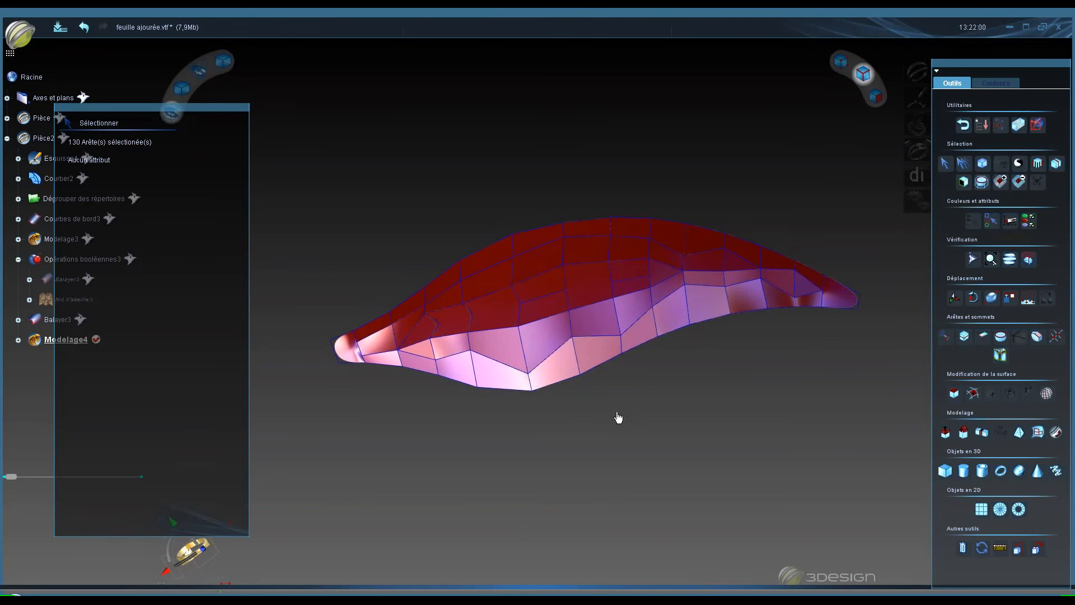
- Switch to vertex selection, select all vertices and transform them into sharp points
{"action": "left_click", "coordinate": [840, 60]}
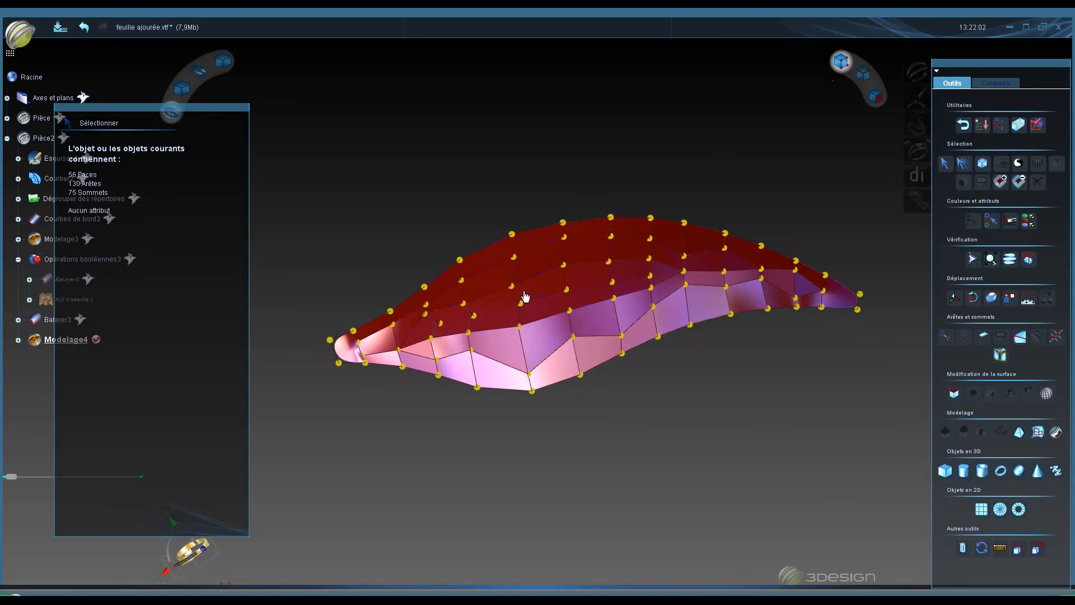
{"action": "left_click", "coordinate": [563, 222]}
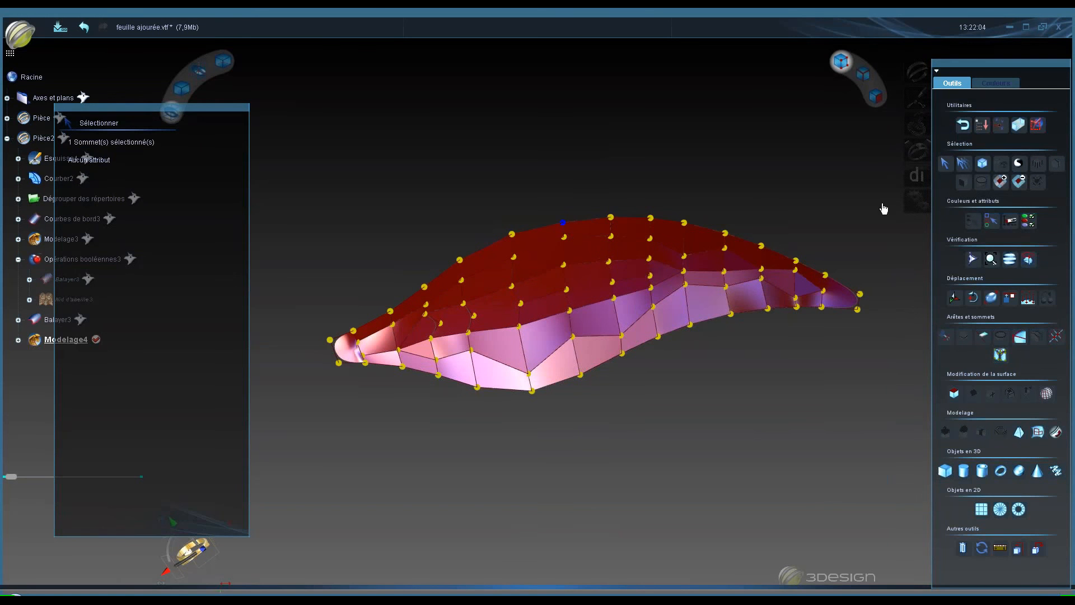
{"action": "left_click", "coordinate": [987, 167]}
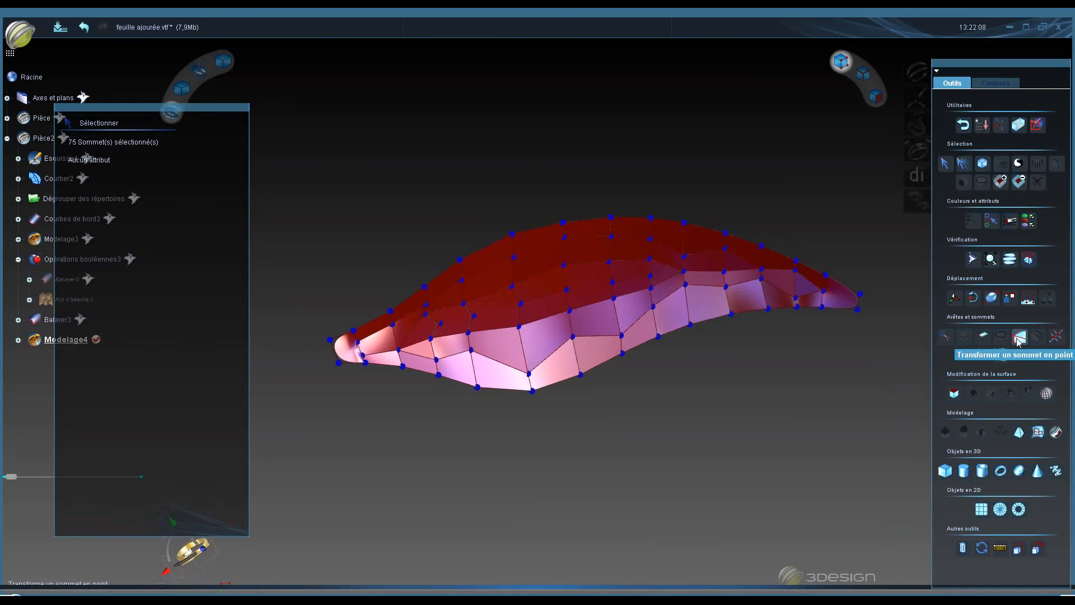
{"action": "left_click", "coordinate": [1018, 338]}
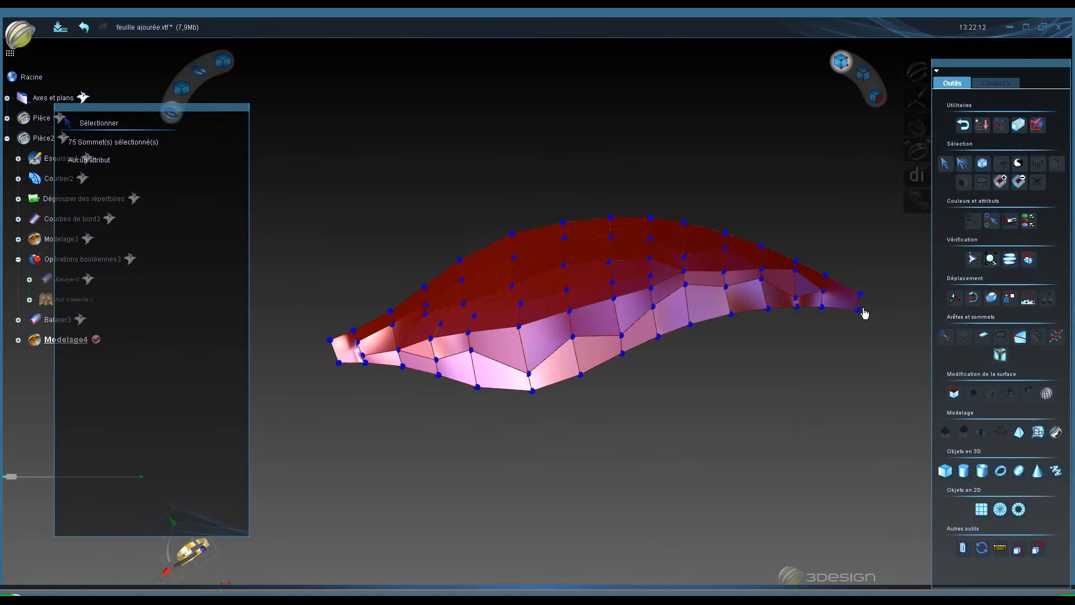
- Exit the subdivision surfaces module
{"action": "key", "text": "space"}
{"action": "key", "text": "space"}
{"action": "left_click", "coordinate": [963, 127]}
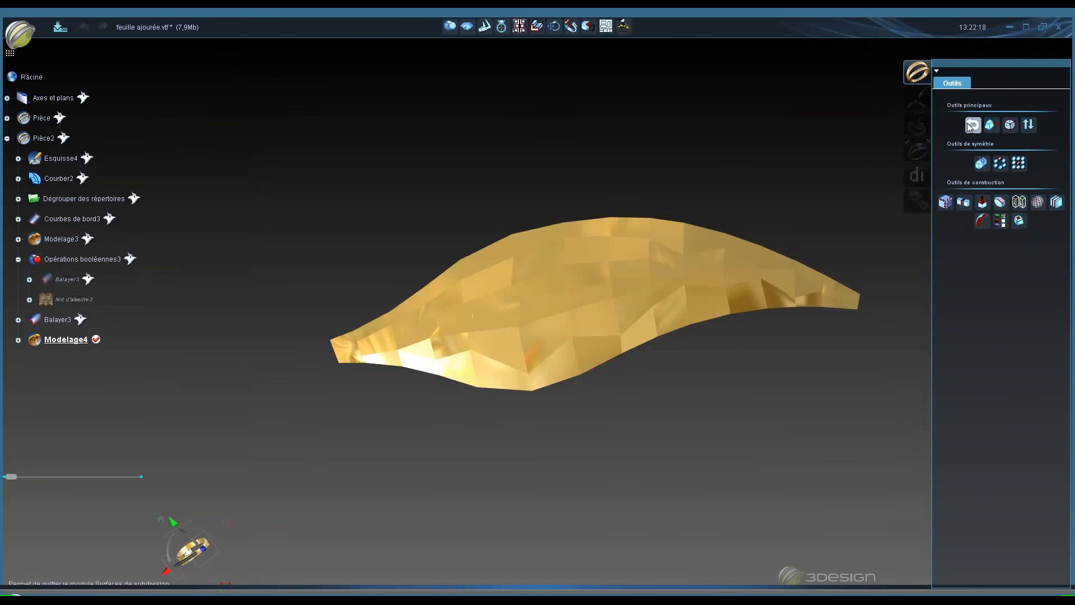
{"action": "left_click", "coordinate": [967, 127]}
- Select the Modelage4 mesh and apply the Nid d'abeille honeycomb tool to it
{"action": "left_click", "coordinate": [583, 377]}
{"action": "middle_click_drag", "start_coordinate": [582, 377], "coordinate": [821, 333]}
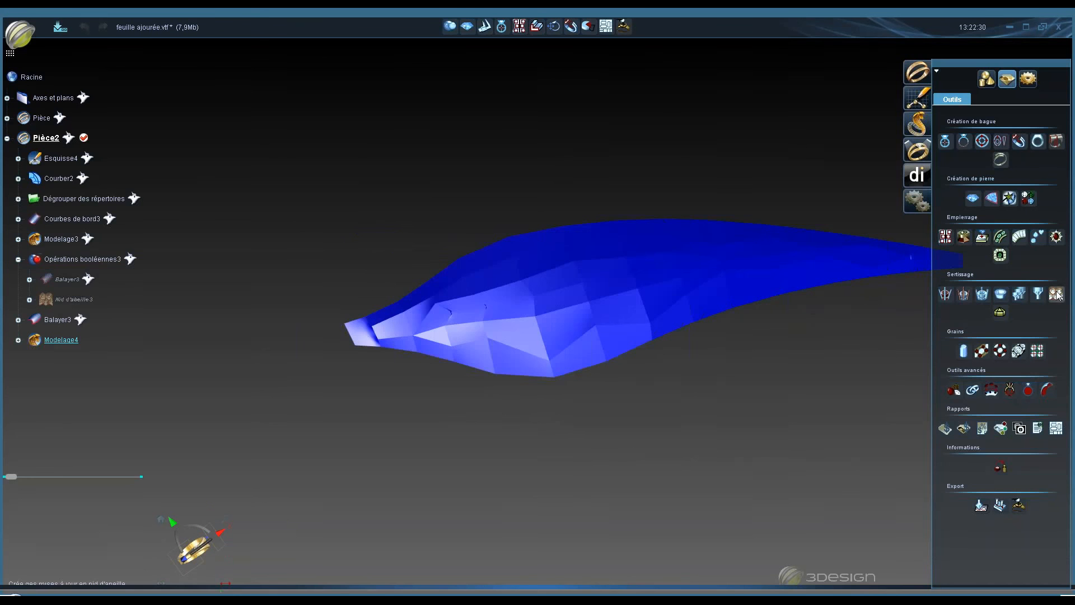
{"action": "left_click", "coordinate": [1056, 295]}
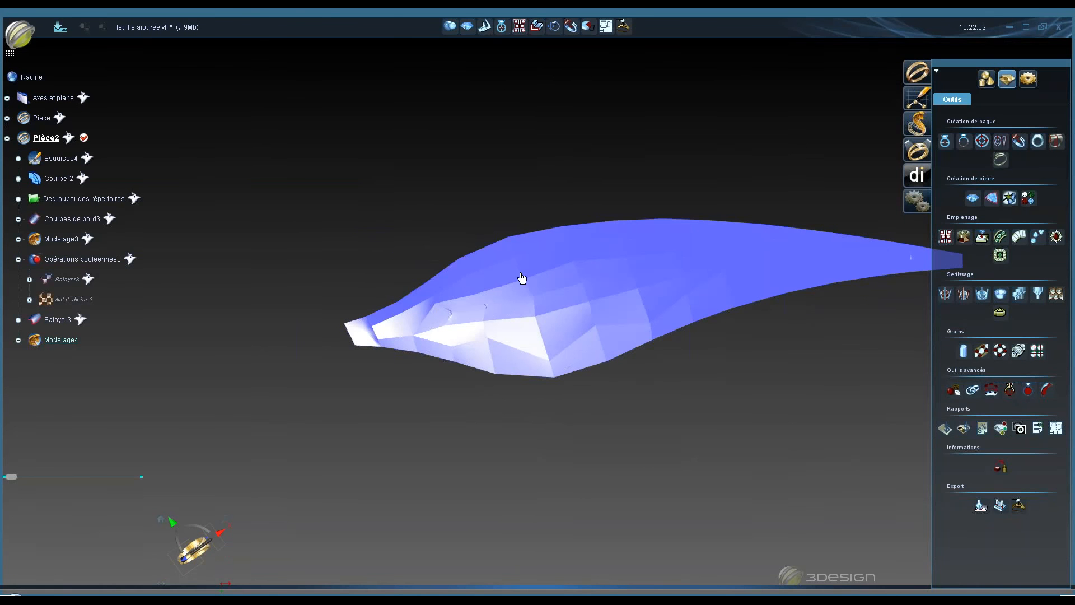
{"action": "left_click", "coordinate": [1056, 295]}
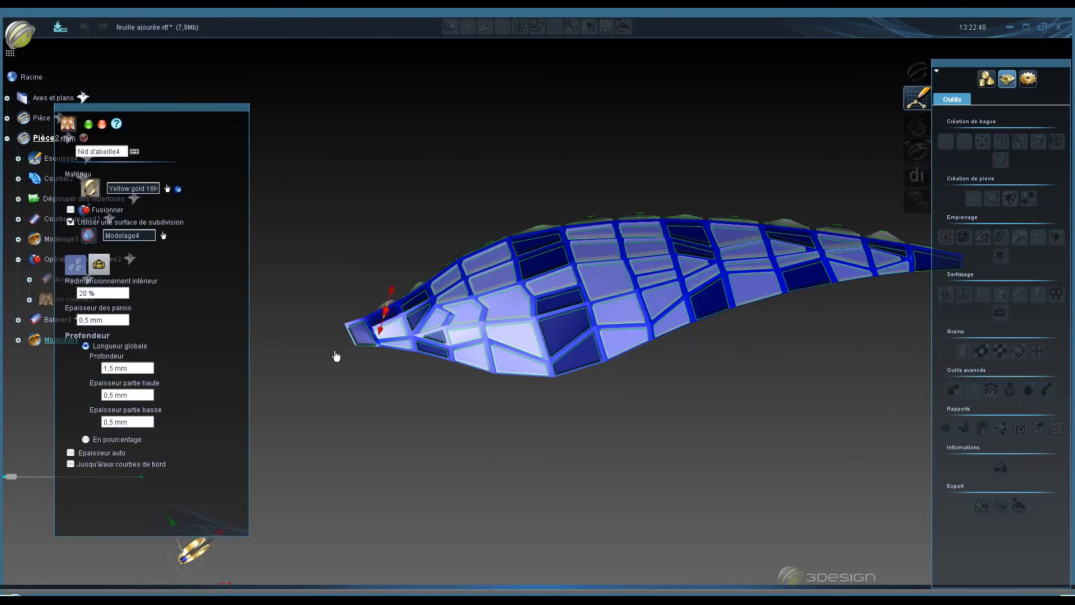
- Enable automatic thickness in the honeycomb settings
{"action": "scroll", "coordinate": [625, 219], "scroll_direction": "up", "scroll_amount": 3}
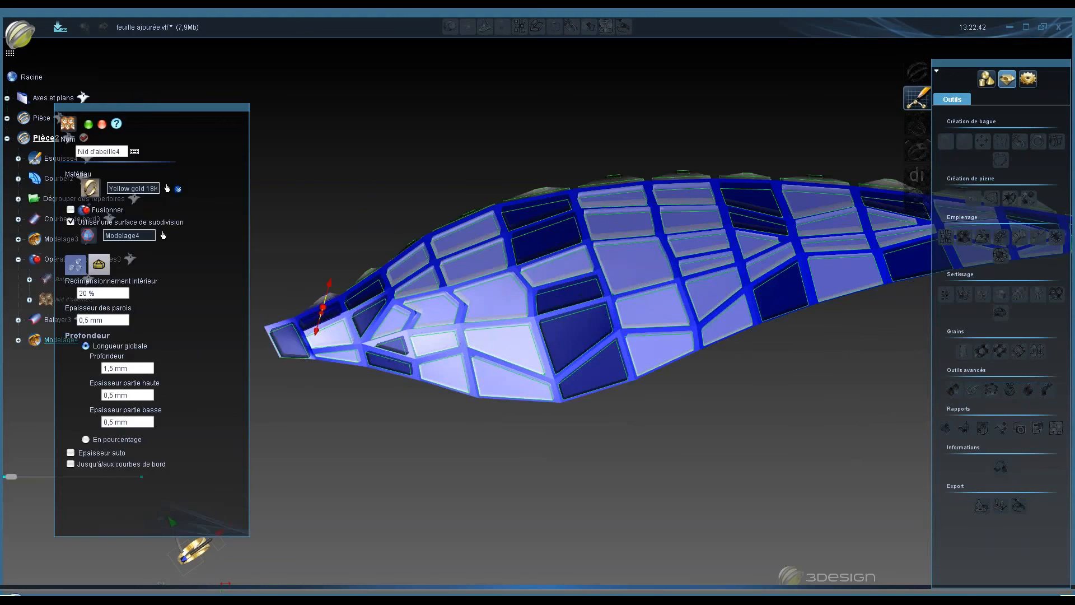
{"action": "left_click_drag", "start_coordinate": [143, 108], "coordinate": [201, 83]}
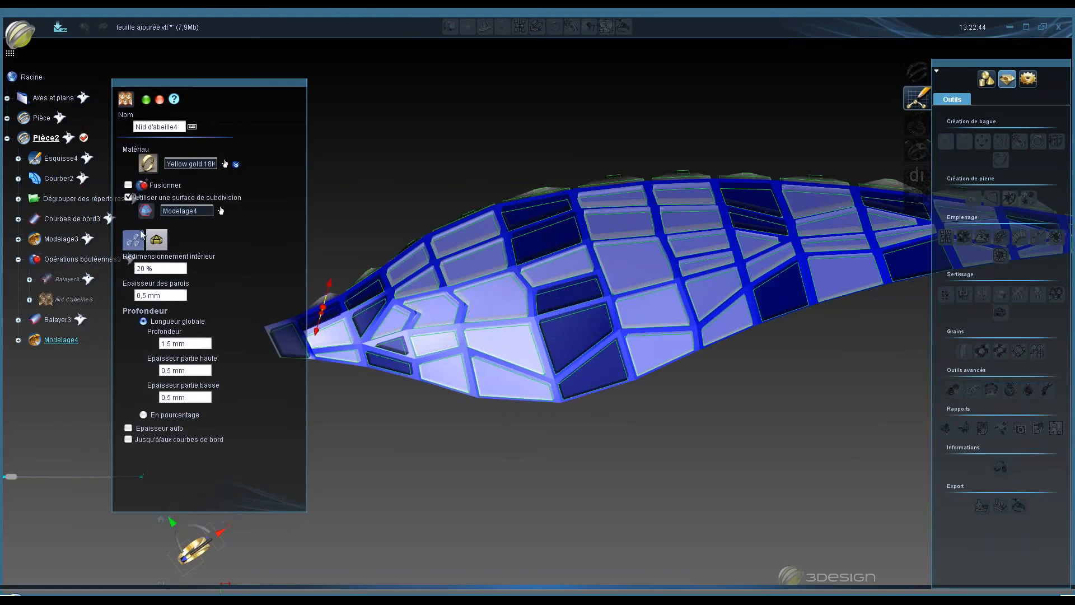
{"action": "left_click", "coordinate": [135, 241]}
{"action": "left_click", "coordinate": [128, 429]}
{"action": "middle_click_drag", "start_coordinate": [668, 391], "coordinate": [558, 203]}
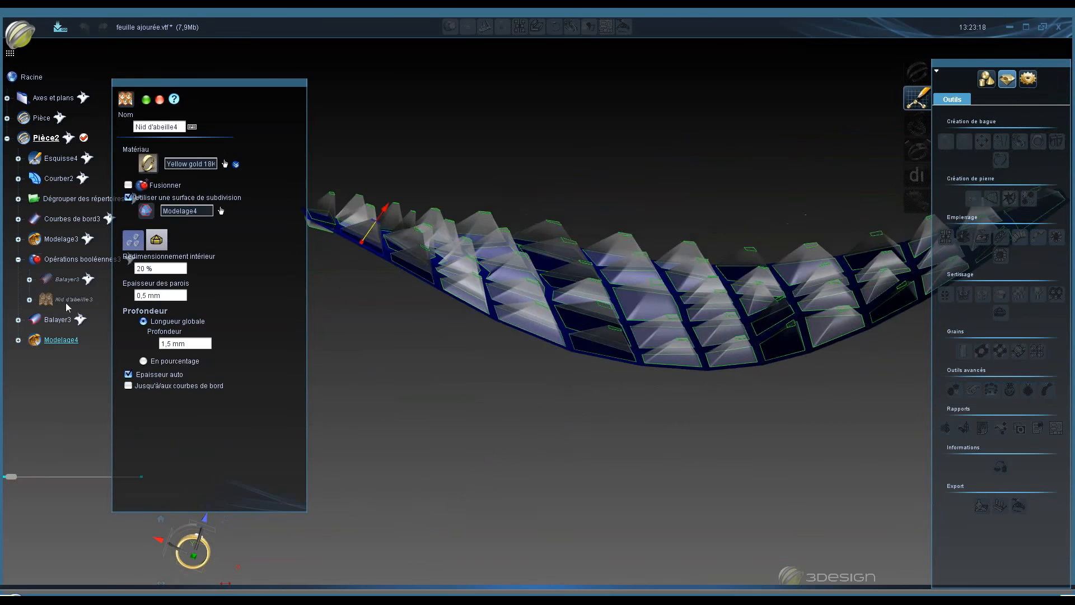
- Freeze the Balayer3 solid in the tree
{"action": "right_click", "coordinate": [54, 321]}
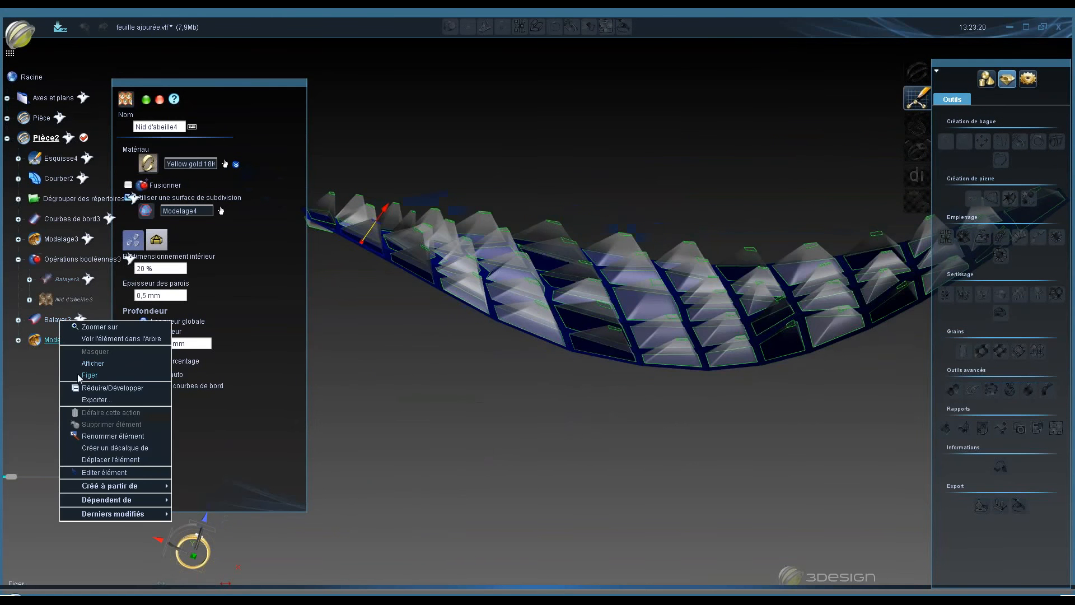
{"action": "left_click", "coordinate": [81, 376]}
{"action": "middle_click_drag", "start_coordinate": [509, 278], "coordinate": [474, 274]}
- Drag the depth handle to set the honeycomb depth to about 3 mm
{"action": "right_click", "coordinate": [585, 100]}
{"action": "key", "text": "space"}
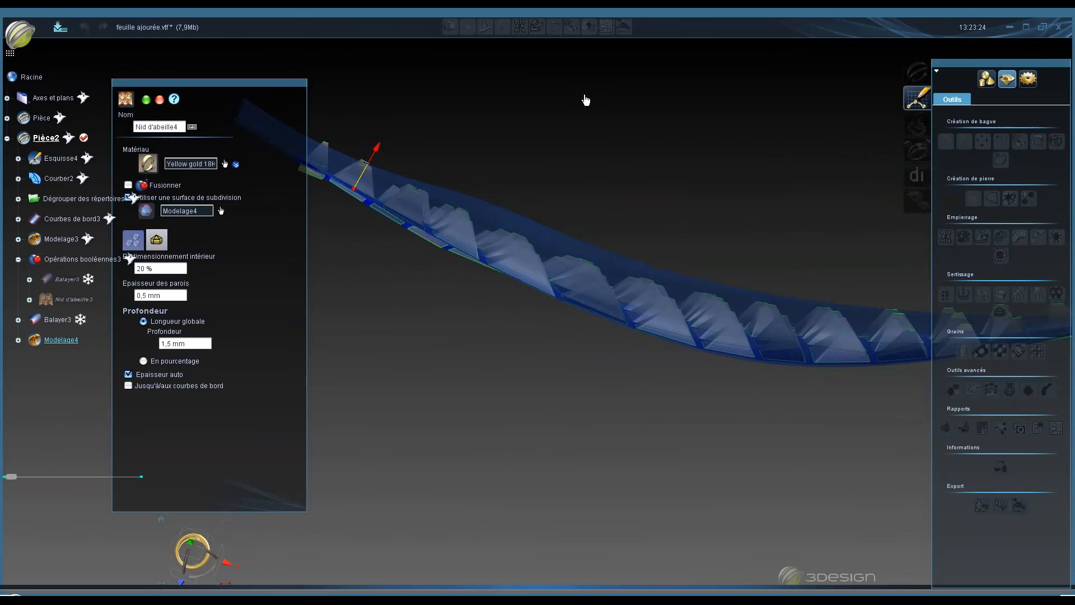
{"action": "key", "text": "space"}
{"action": "key", "text": "space"}
{"action": "left_click_drag", "start_coordinate": [376, 146], "coordinate": [392, 121]}
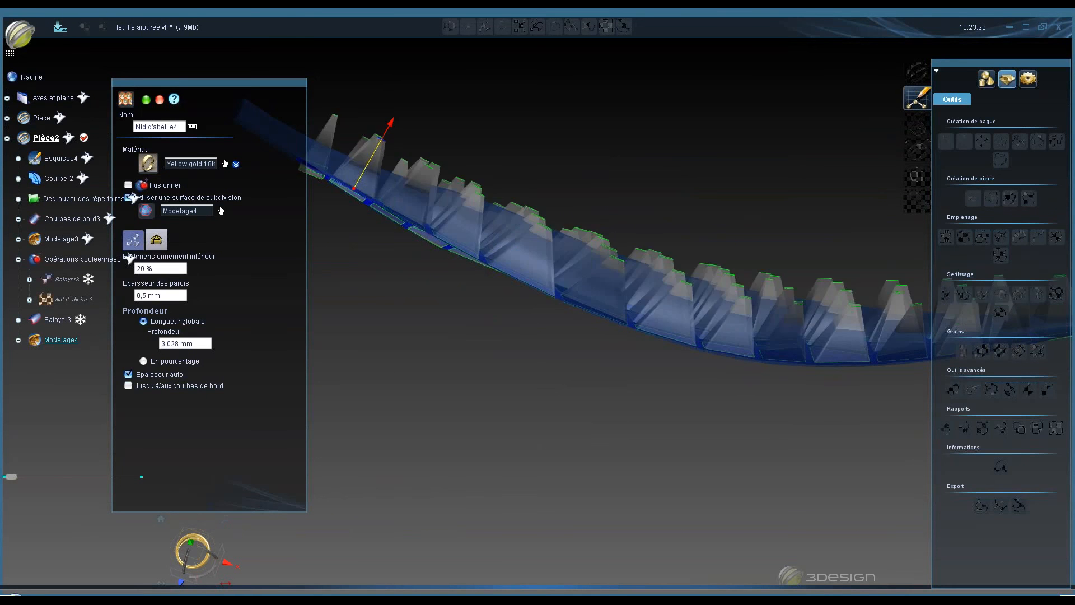
{"action": "middle_click_drag", "start_coordinate": [590, 235], "coordinate": [507, 317]}
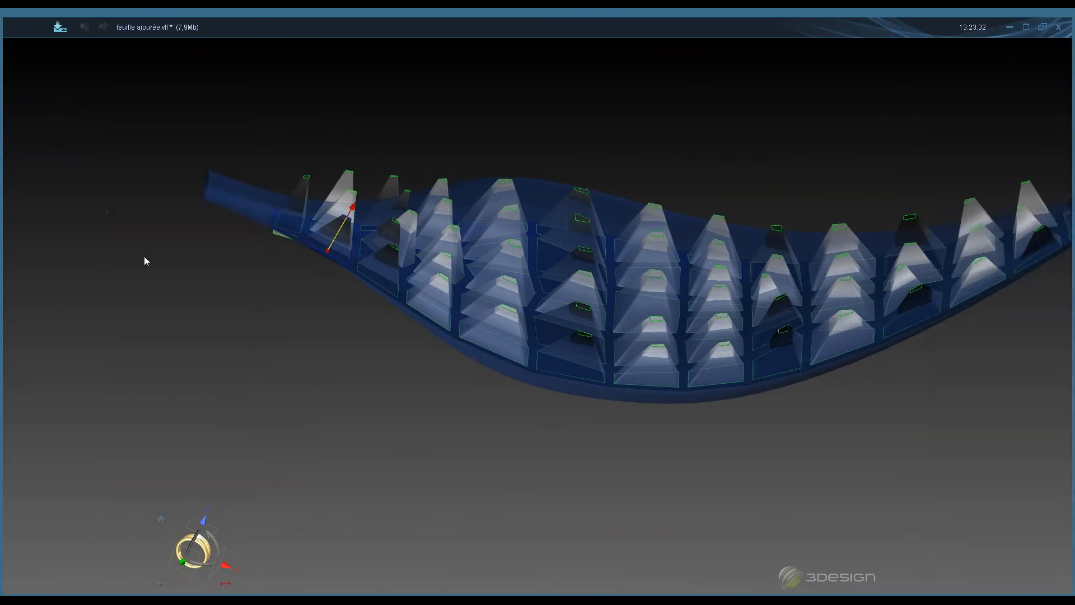
- Set the honeycomb's inner resizing to 90 %
{"action": "left_click", "coordinate": [146, 268]}
{"action": "type", "text": "90"}
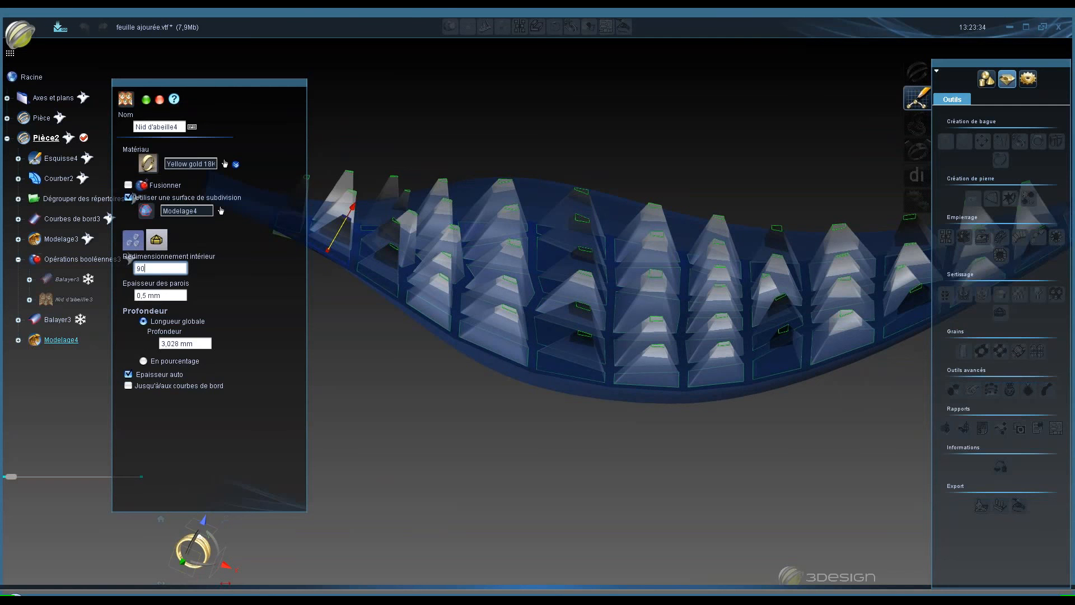
{"action": "key", "text": "Tab"}
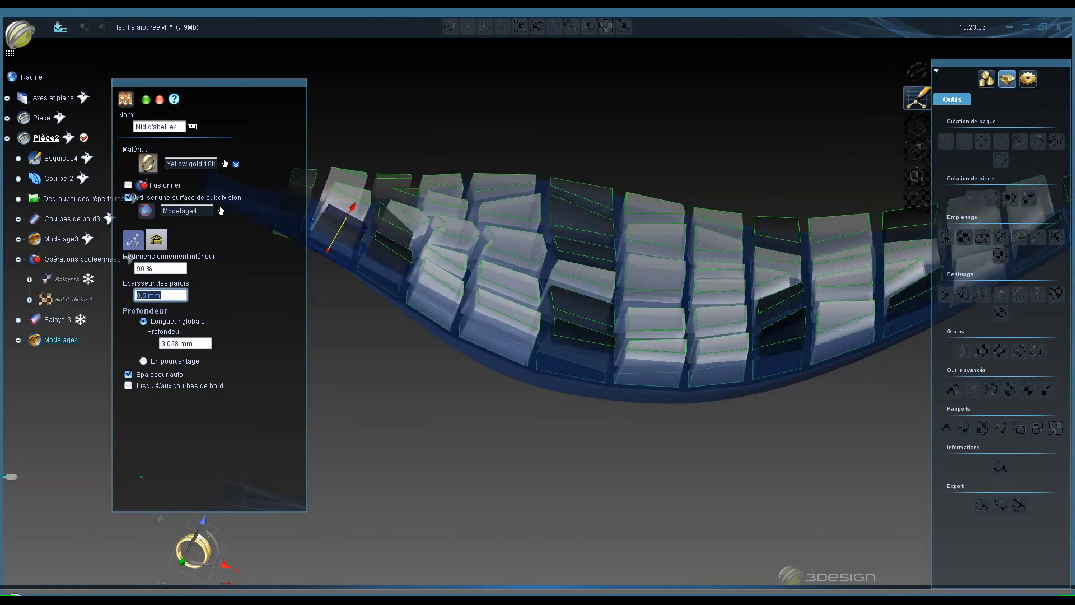
- Drag the depth handle to set the honeycomb depth to about 3.7 mm and validate the honeycomb
{"action": "middle_click_drag", "start_coordinate": [599, 362], "coordinate": [597, 386]}
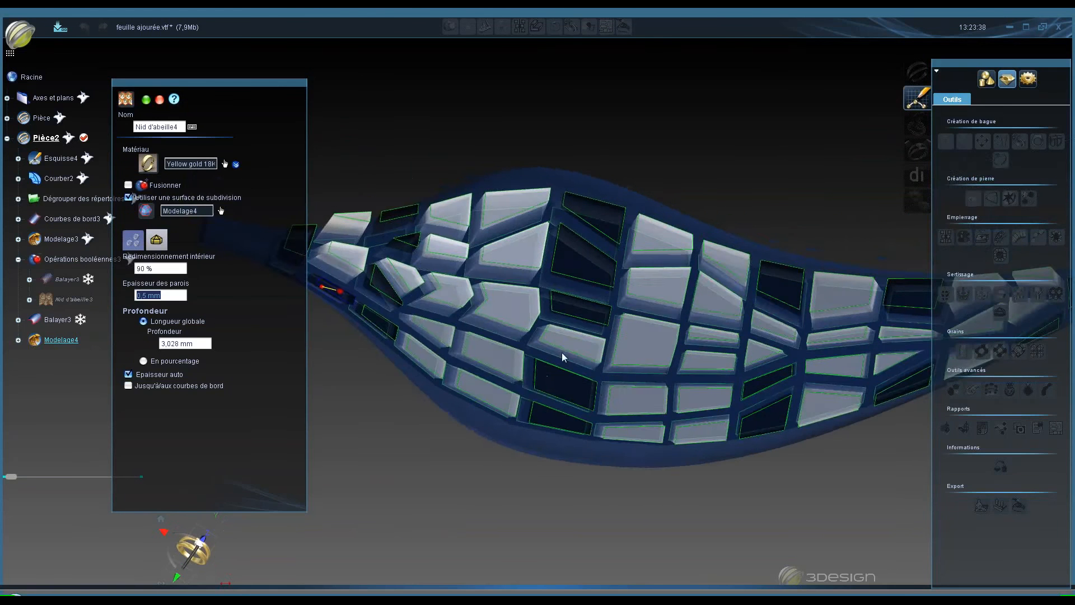
{"action": "middle_click_drag", "start_coordinate": [562, 352], "coordinate": [564, 65]}
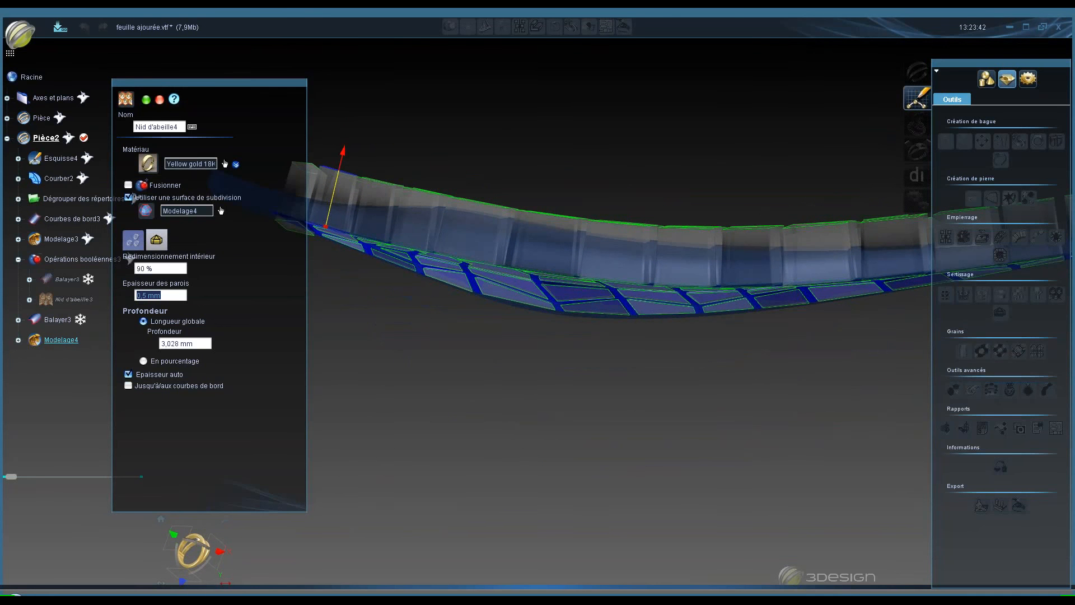
{"action": "left_click_drag", "start_coordinate": [342, 152], "coordinate": [338, 142]}
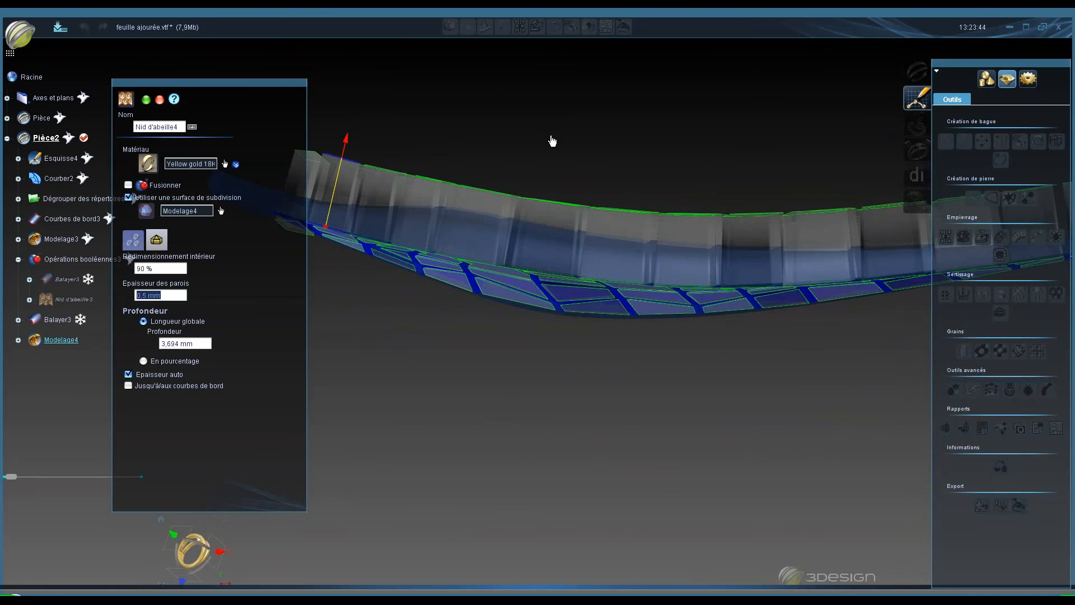
{"action": "middle_click_drag", "start_coordinate": [538, 124], "coordinate": [594, 303]}
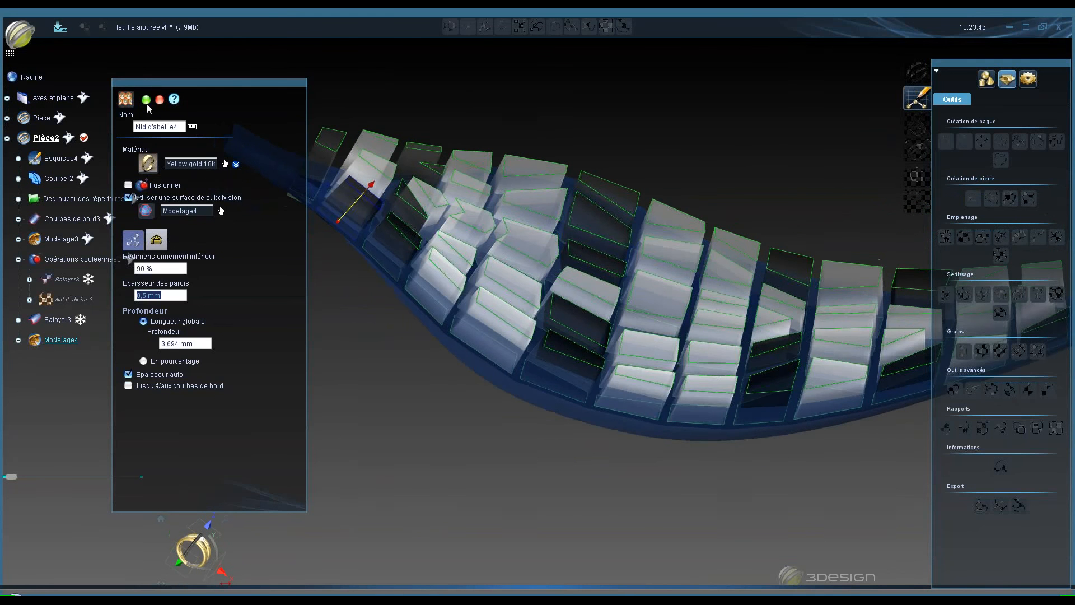
{"action": "left_click", "coordinate": [146, 100]}
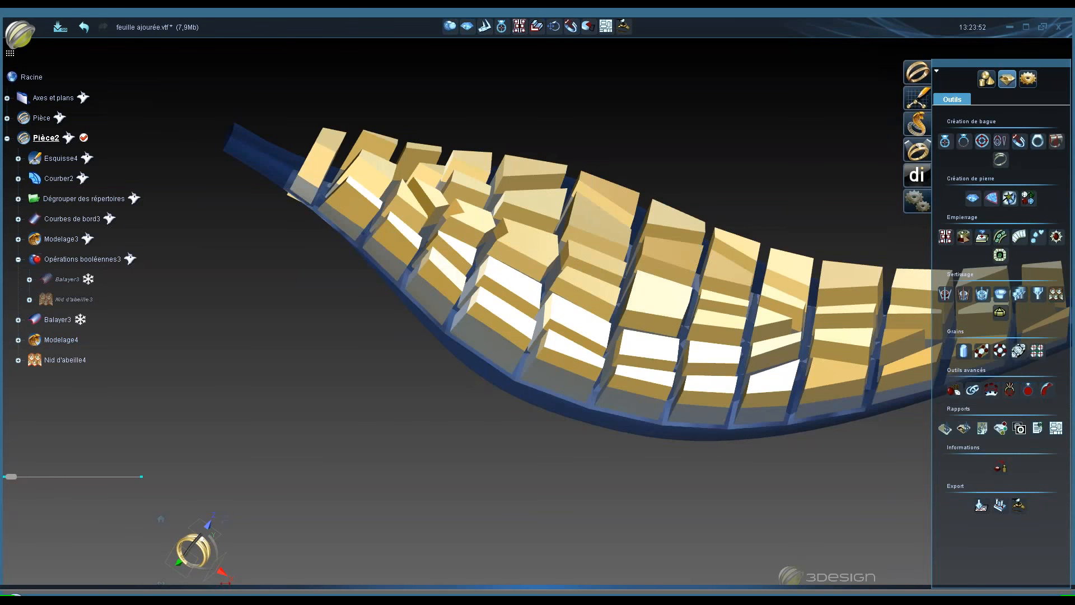
- Reopen the Nid d'abeille4 honeycomb for editing, select the wall thickness field and validate it again
{"action": "middle_click_drag", "start_coordinate": [503, 269], "coordinate": [400, 354]}
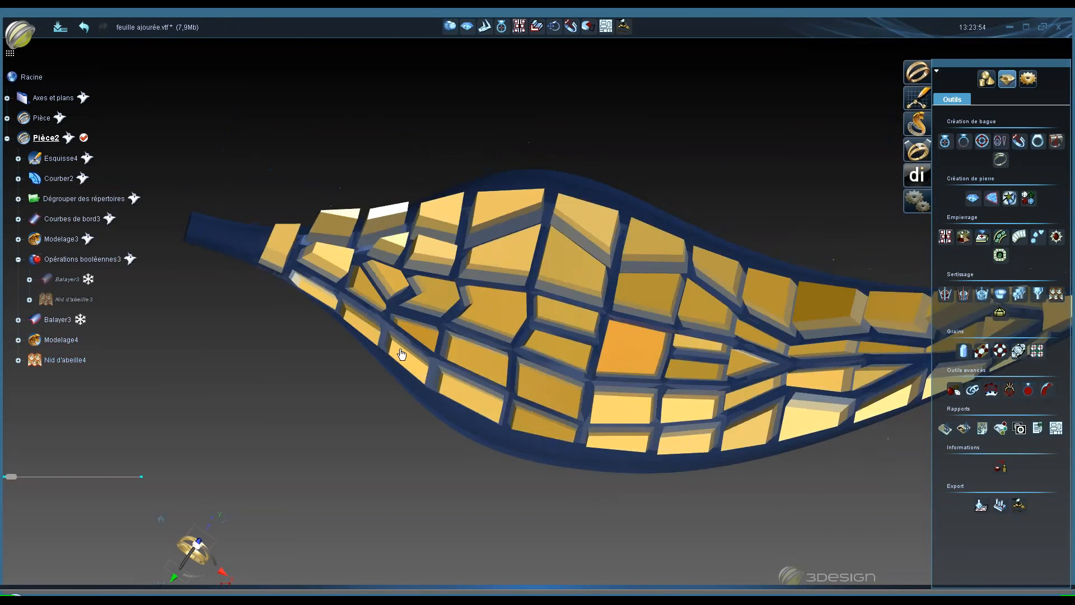
{"action": "left_click", "coordinate": [401, 354]}
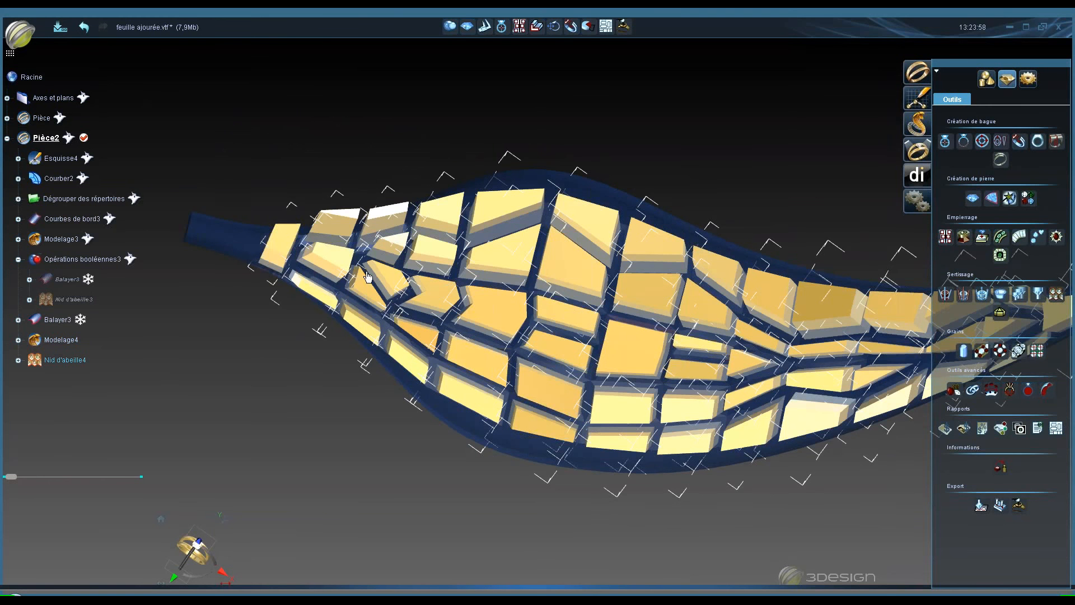
{"action": "middle_click_drag", "start_coordinate": [368, 276], "coordinate": [579, 185]}
{"action": "left_click", "coordinate": [65, 360]}
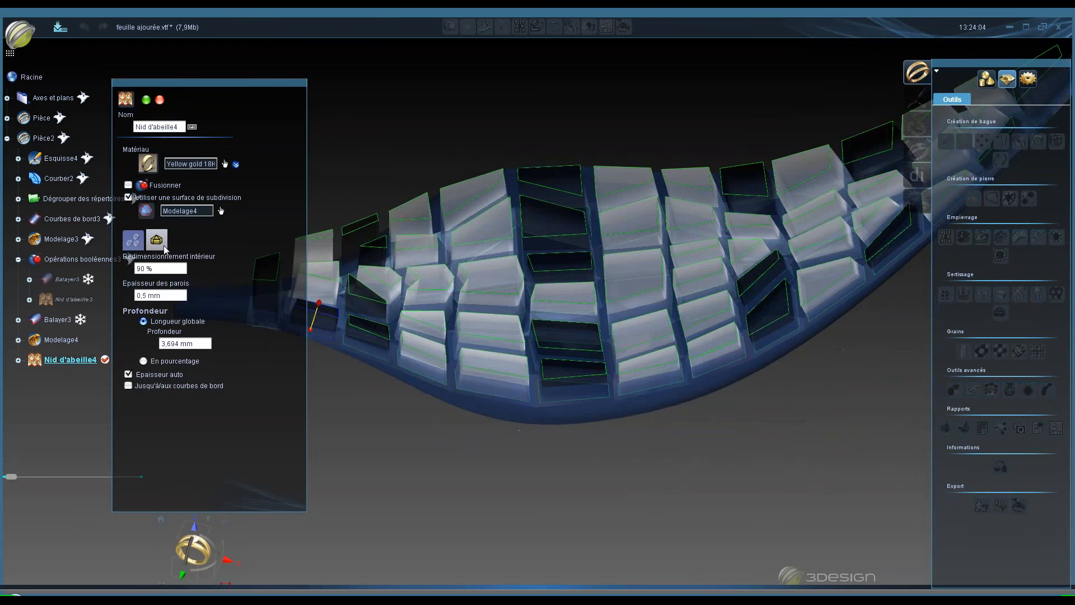
{"action": "left_click", "coordinate": [166, 296]}
{"action": "left_click", "coordinate": [146, 100]}
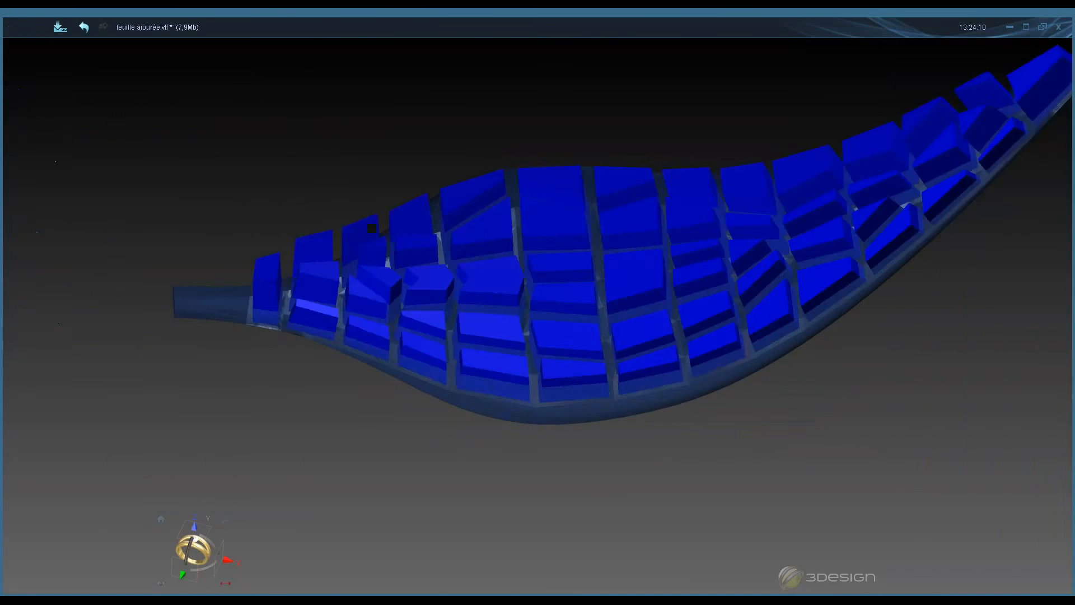
- Show the hidden Balayer3 solid in the tree
{"action": "left_click", "coordinate": [86, 356]}
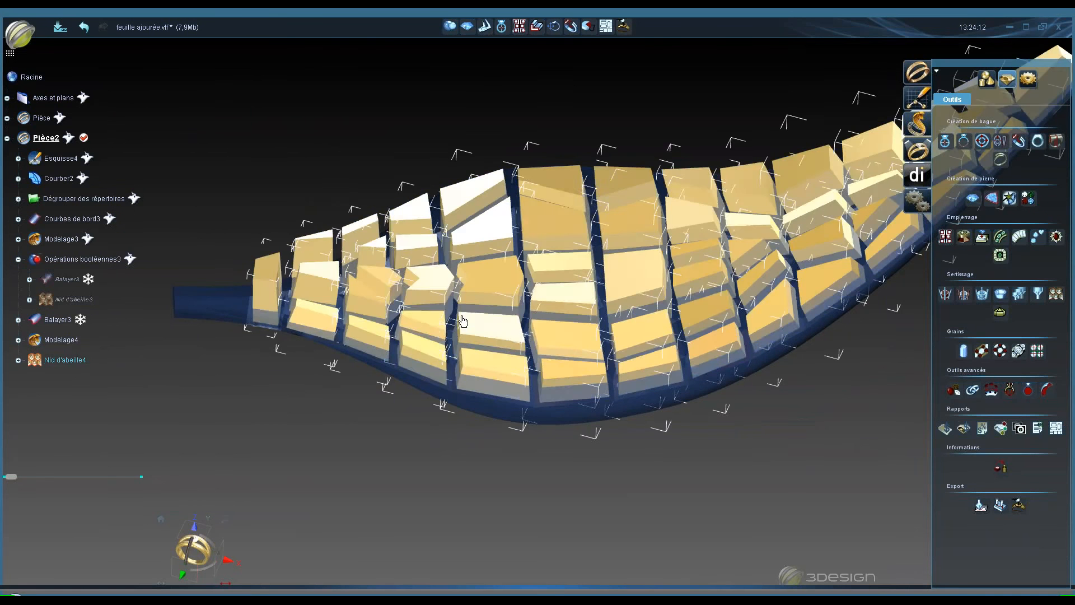
{"action": "left_click", "coordinate": [223, 391]}
{"action": "right_click", "coordinate": [62, 313]}
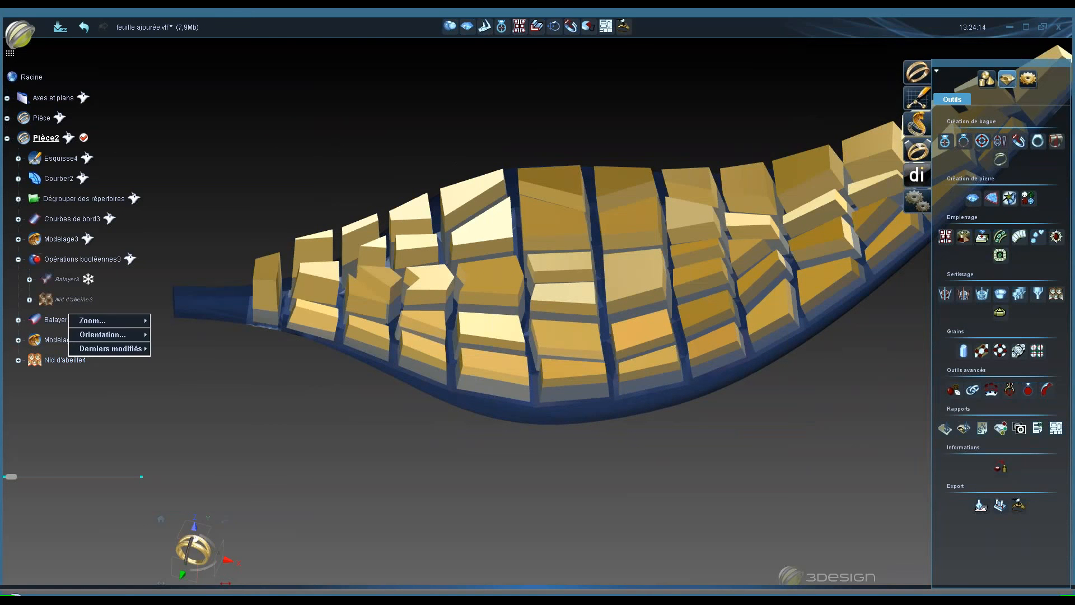
{"action": "right_click", "coordinate": [56, 321]}
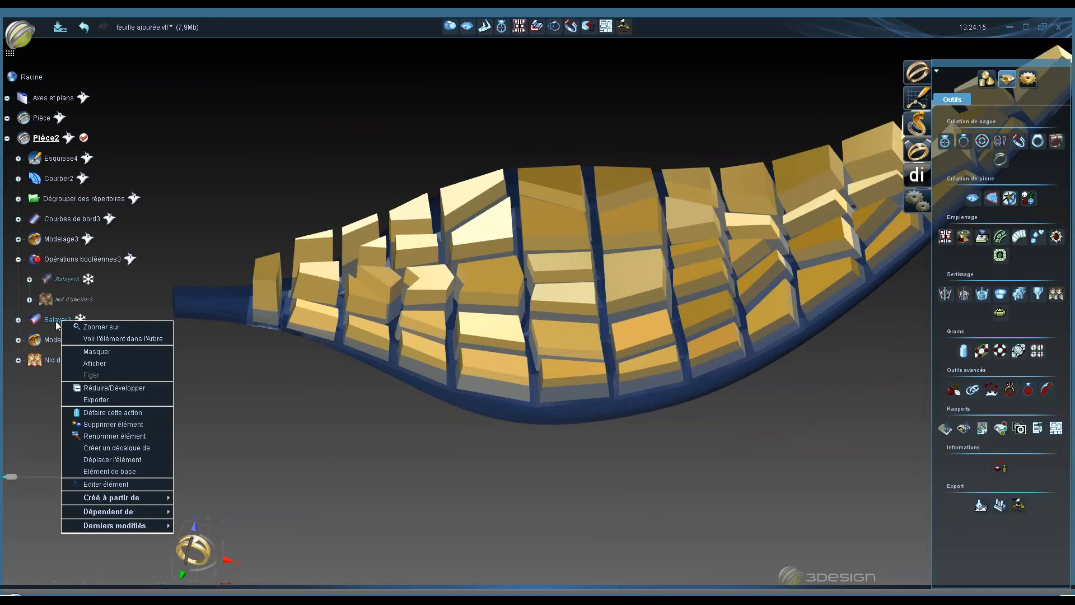
{"action": "left_click", "coordinate": [90, 362]}
{"action": "left_click", "coordinate": [351, 331], "text": "ctrl"}
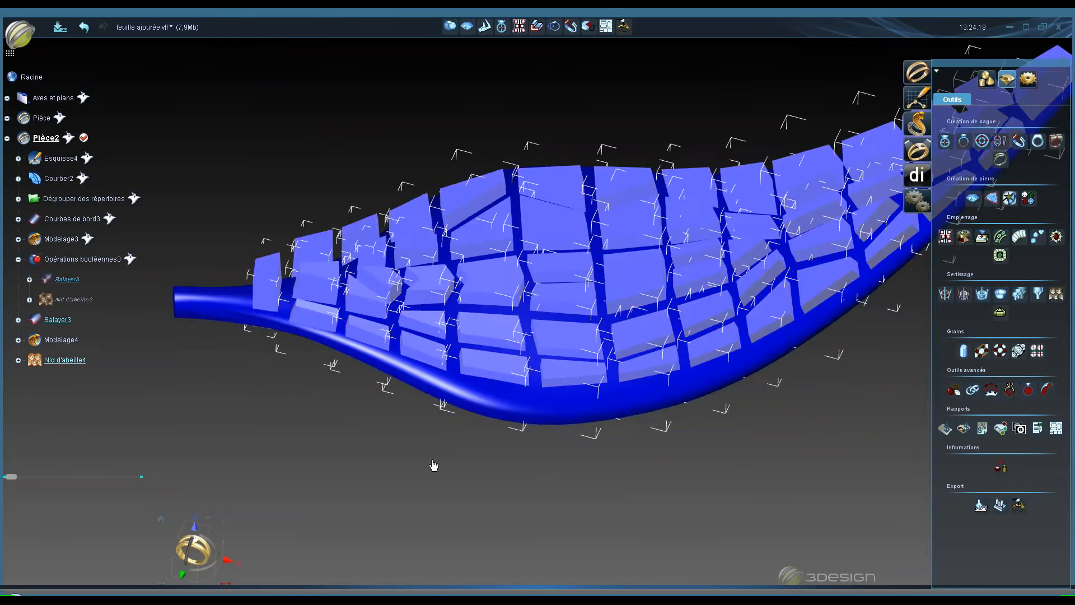
- Hide the Modelage4 subdivision surface
{"action": "middle_click_drag", "start_coordinate": [434, 465], "coordinate": [486, 191]}
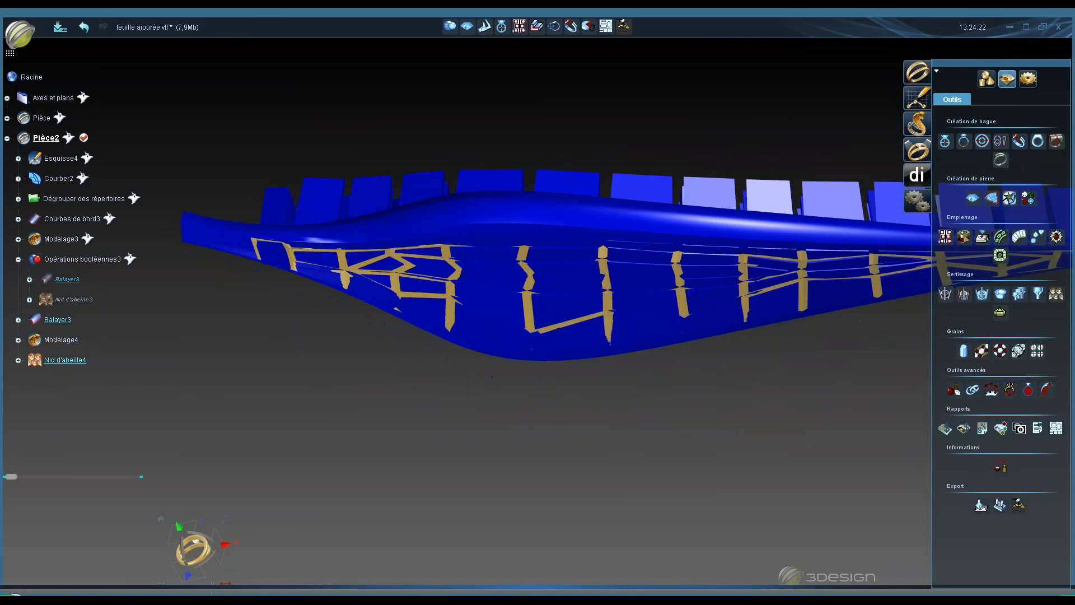
{"action": "right_click", "coordinate": [65, 340]}
{"action": "left_click", "coordinate": [93, 369]}
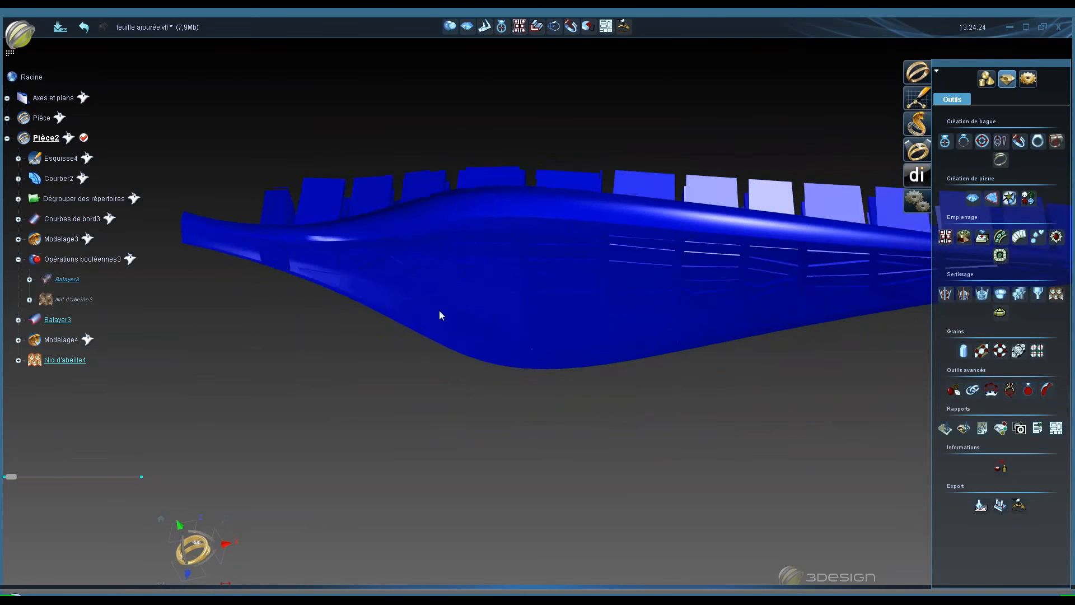
{"action": "middle_click_drag", "start_coordinate": [438, 312], "coordinate": [504, 157]}
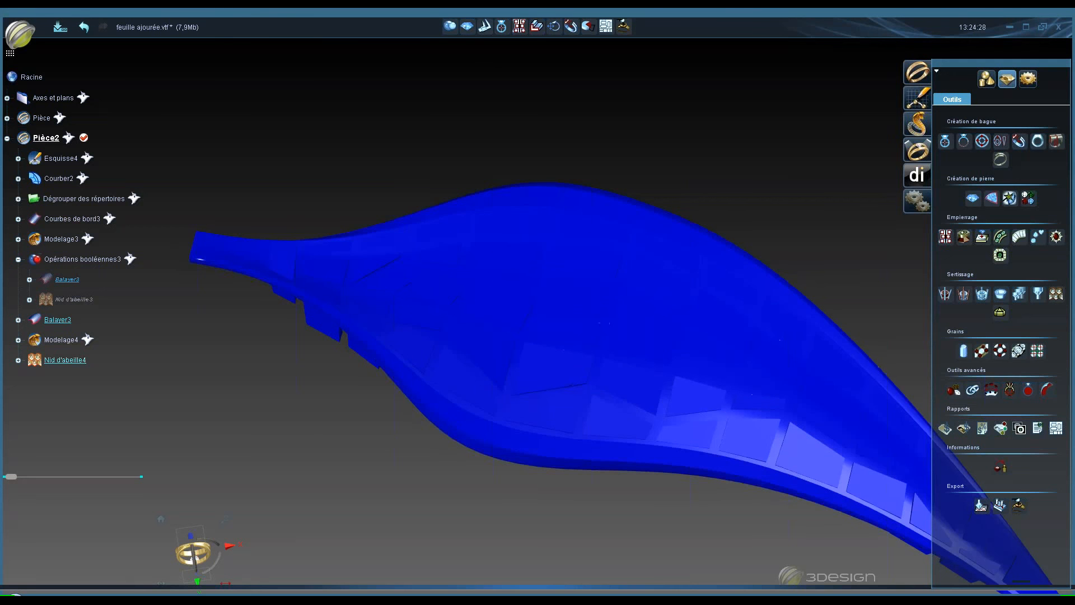
- Subtract the Nid d'abeille4 honeycomb from the Balayer3 solid with a boolean operation
{"action": "left_click", "coordinate": [451, 27]}
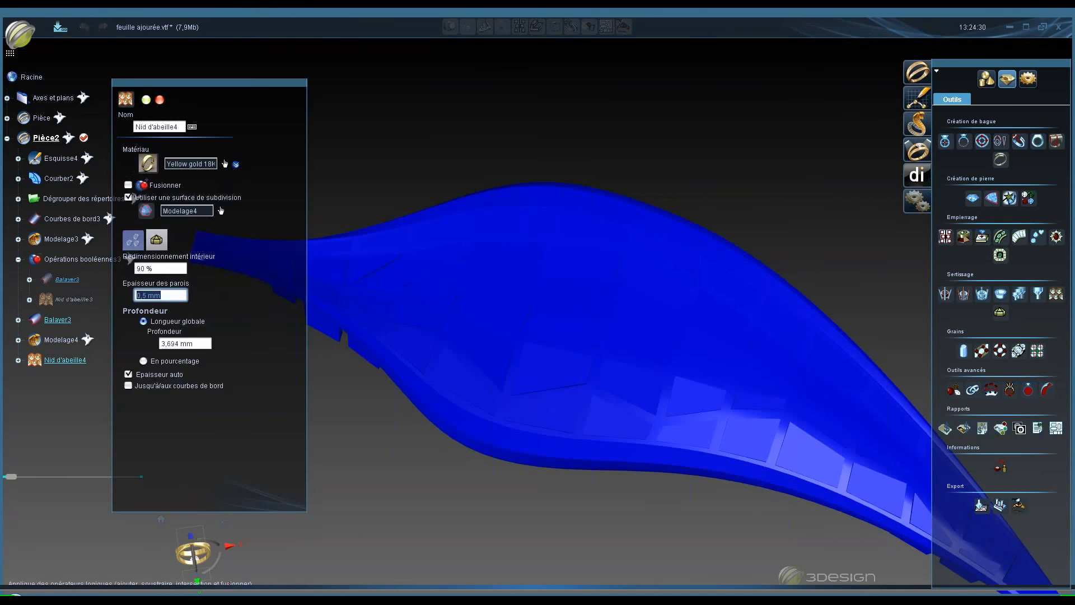
{"action": "left_click", "coordinate": [162, 273]}
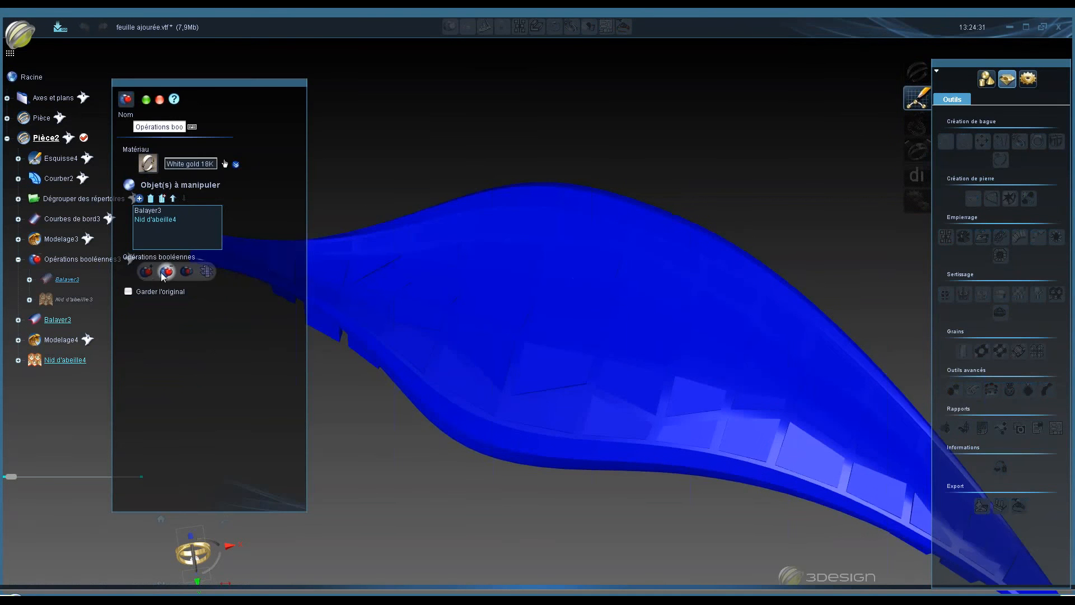
{"action": "left_click", "coordinate": [145, 99]}
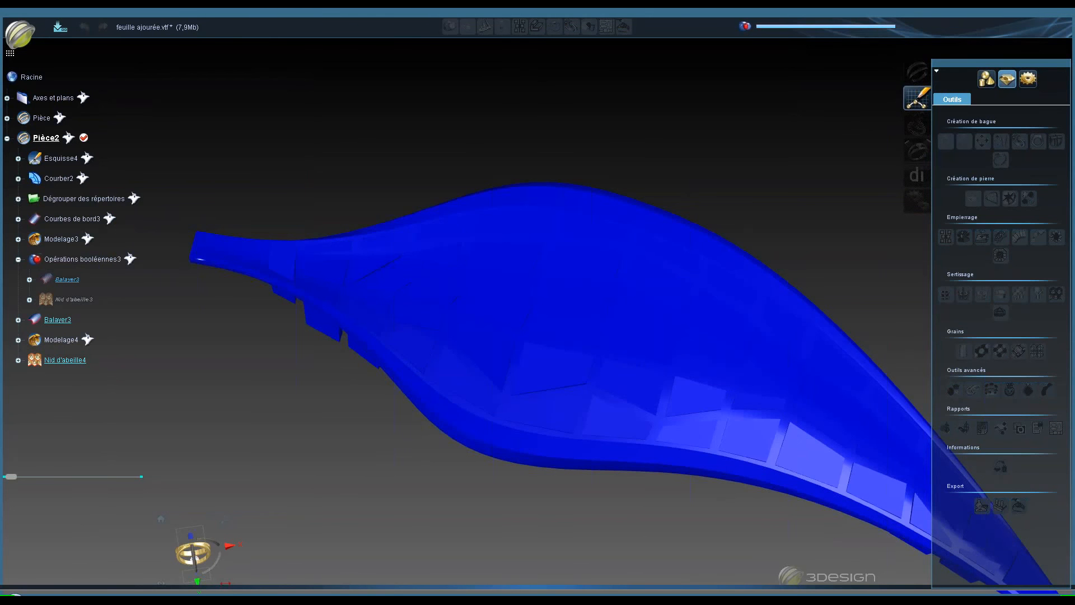
- Orbit around the openwork leaf to inspect the boolean result
{"action": "middle_click_drag", "start_coordinate": [419, 259], "coordinate": [787, 488]}
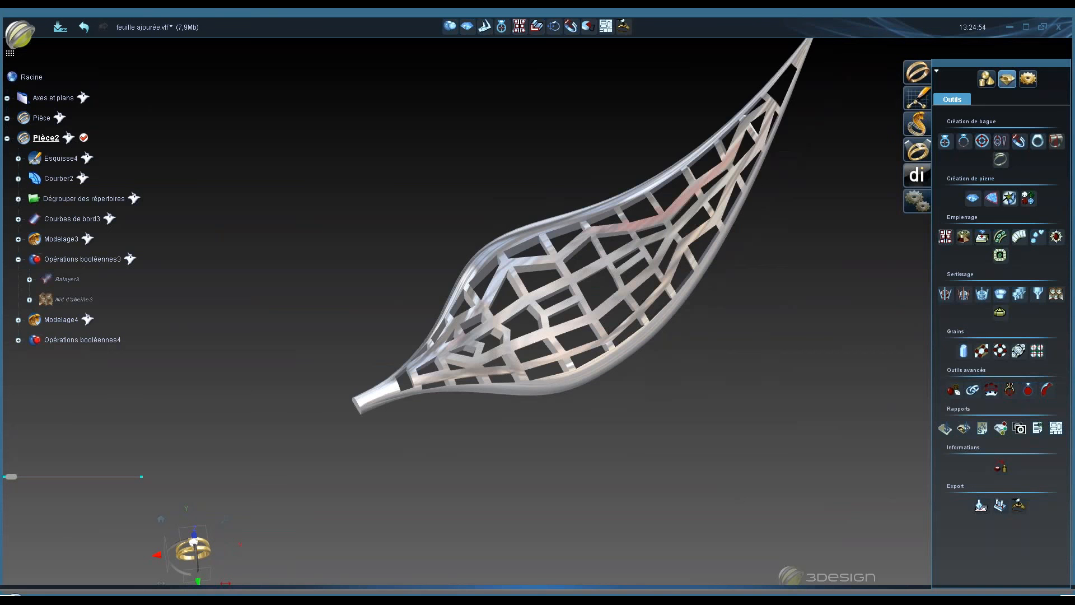
{"action": "middle_click_drag", "start_coordinate": [403, 314], "coordinate": [538, 221]}
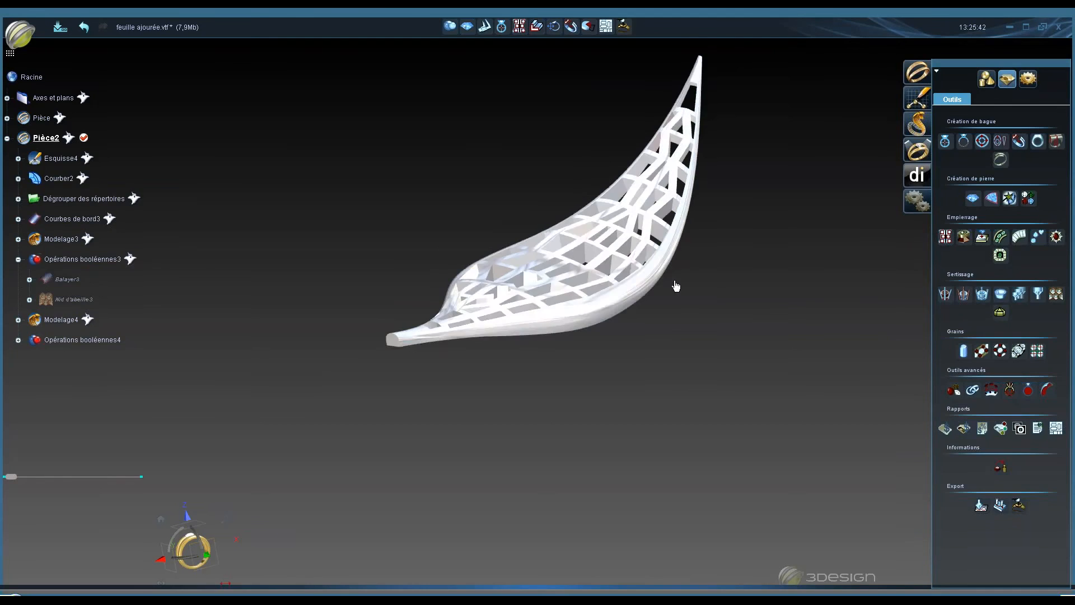
{"action": "middle_click_drag", "start_coordinate": [521, 336], "coordinate": [468, 473]}
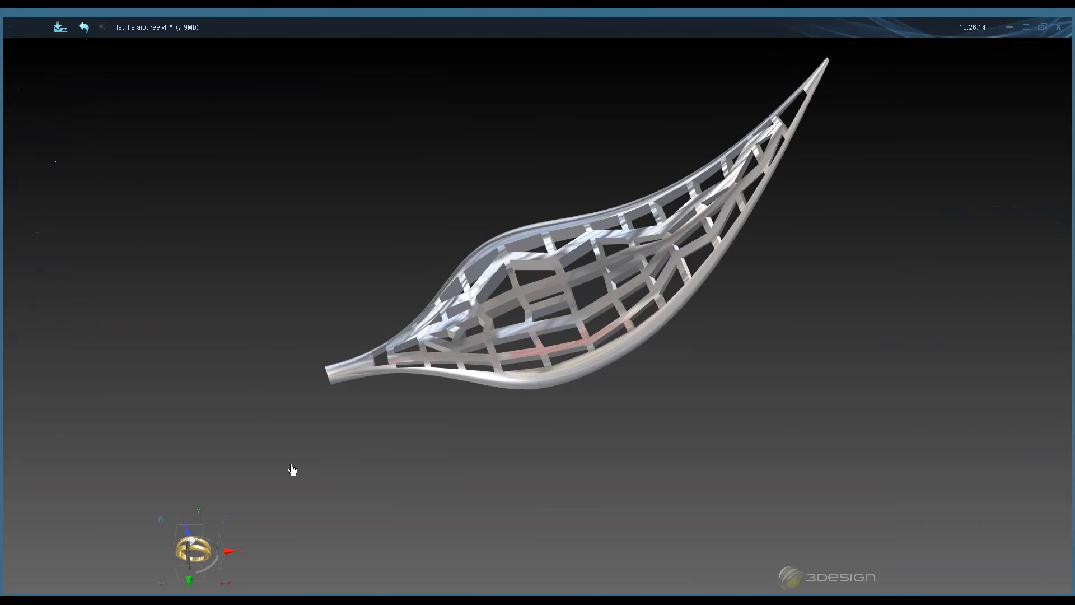
{"action": "middle_click_drag", "start_coordinate": [557, 285], "coordinate": [679, 380]}
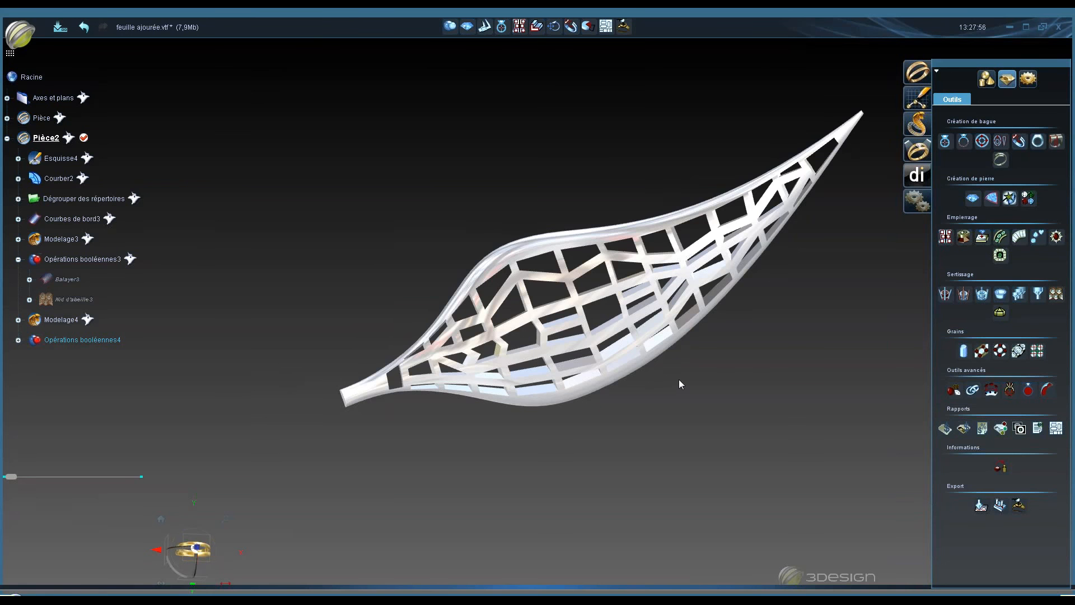
{"action": "middle_click_drag", "start_coordinate": [678, 378], "coordinate": [282, 404]}
{"action": "middle_click_drag", "start_coordinate": [572, 415], "coordinate": [532, 185]}
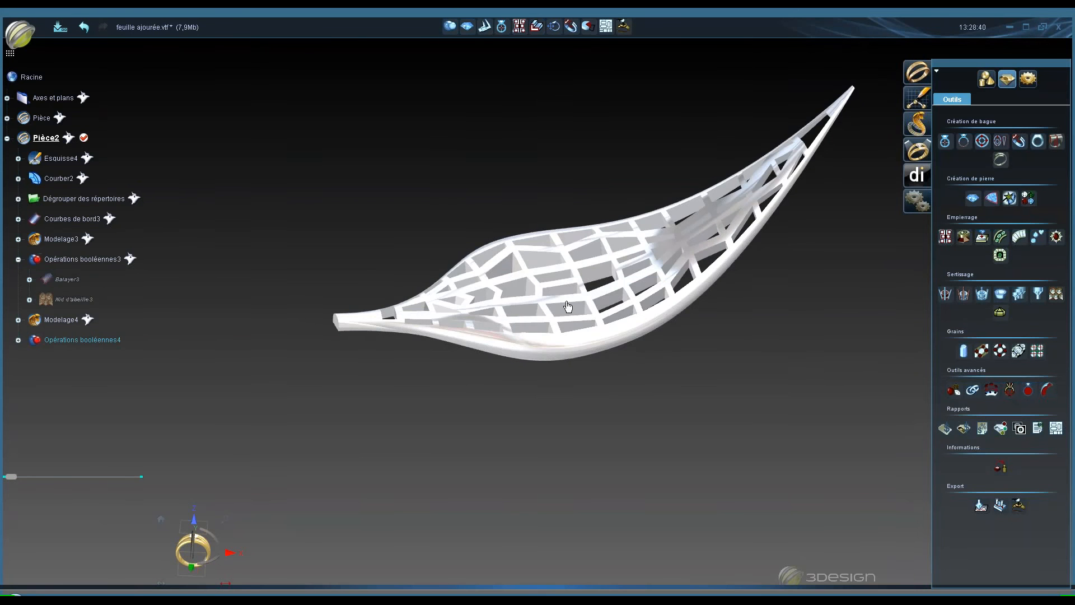
- Hide the finished openwork leaf and bring out its Balayer3 reference solid
{"action": "right_click", "coordinate": [561, 305]}
{"action": "left_click", "coordinate": [541, 342]}
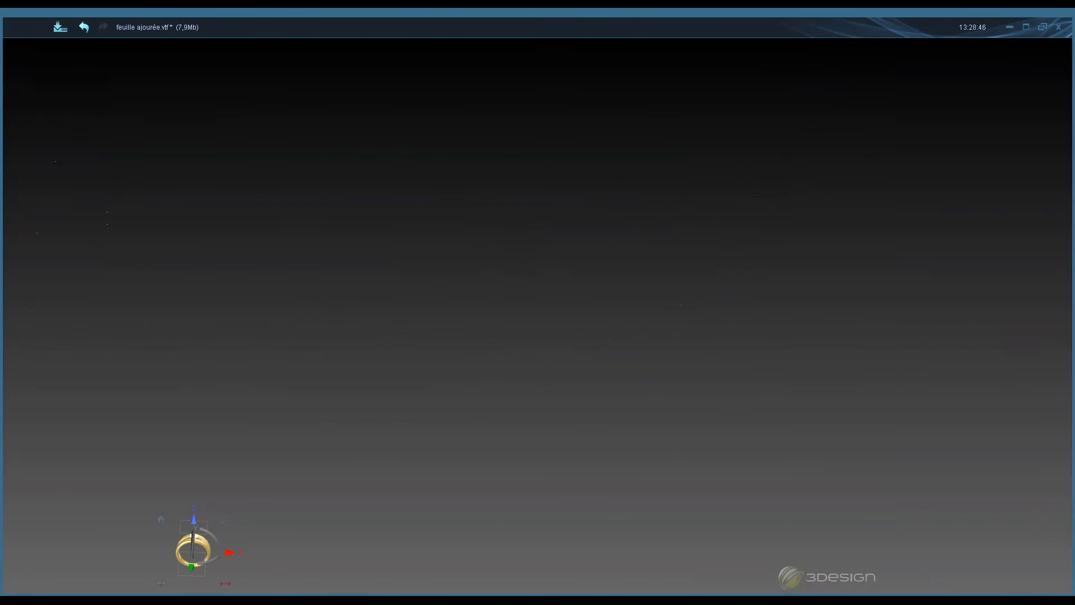
{"action": "right_click", "coordinate": [76, 279]}
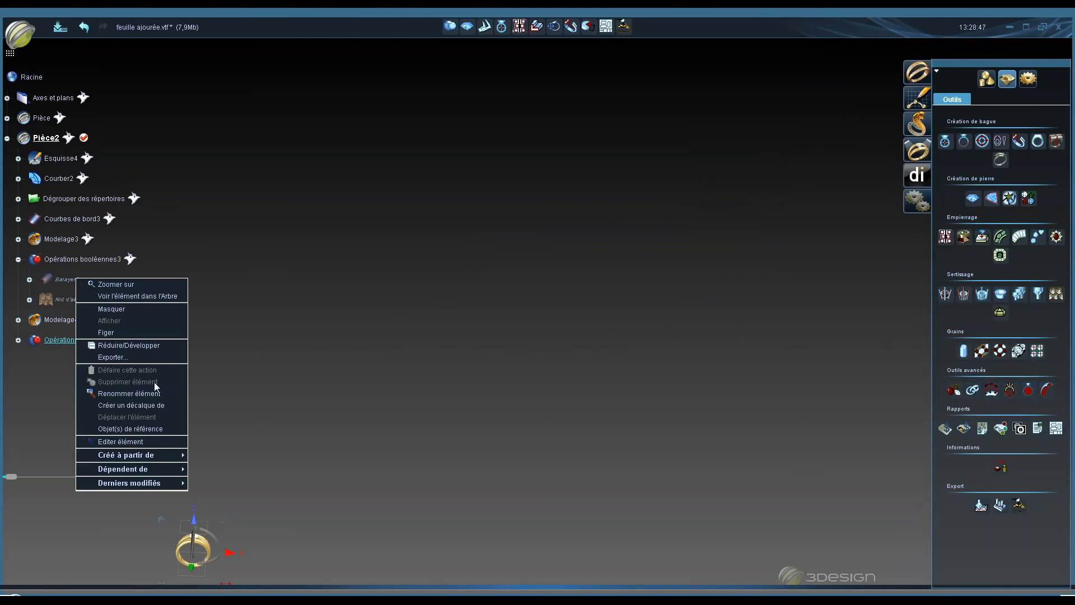
{"action": "left_click", "coordinate": [156, 427]}
{"action": "middle_click_drag", "start_coordinate": [549, 303], "coordinate": [482, 233]}
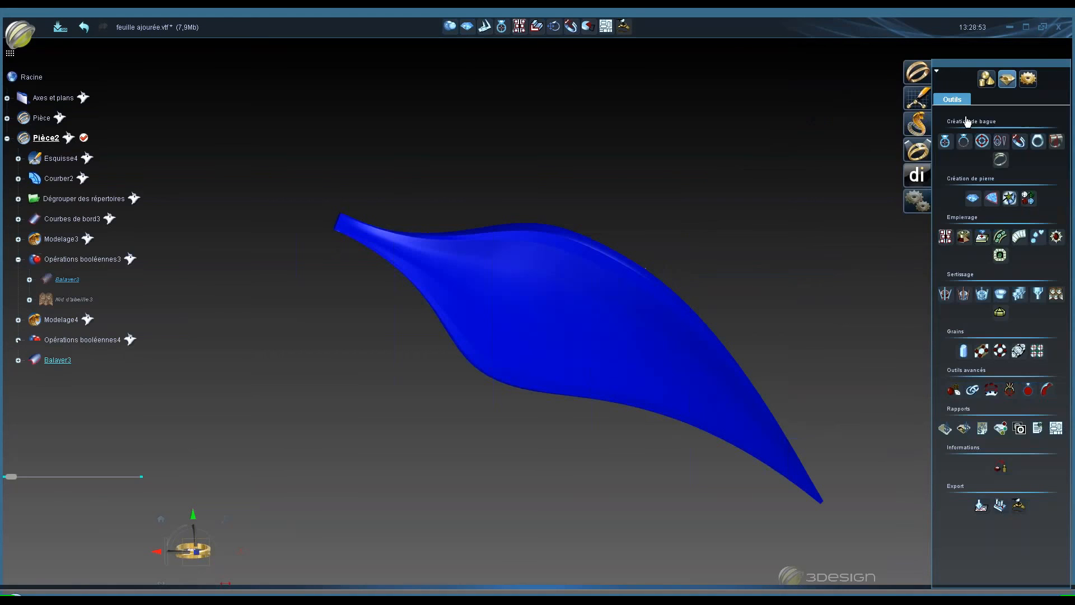
- Try extracting the Balayer3 solid's edge curves with an offset of about 0.729 mm, then cancel the command
{"action": "left_click", "coordinate": [986, 79]}
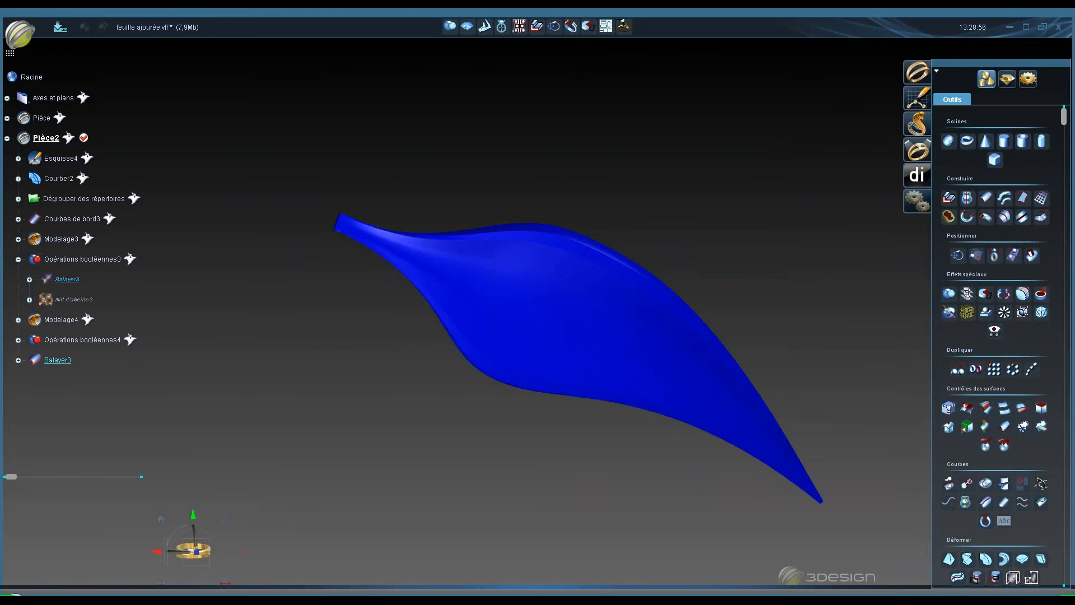
{"action": "scroll", "coordinate": [1002, 347], "scroll_direction": "down", "scroll_amount": 2}
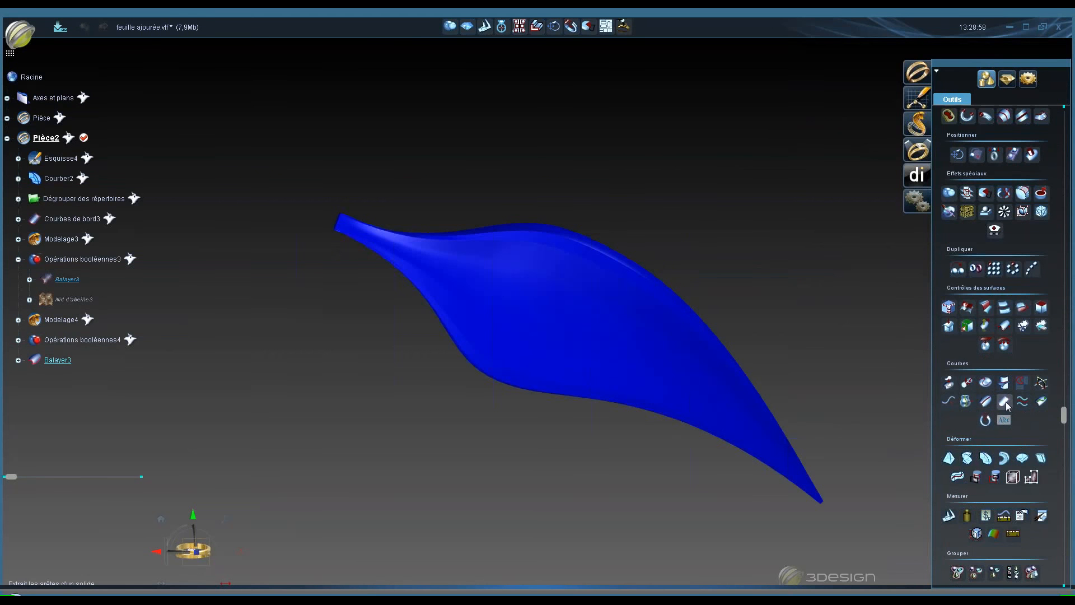
{"action": "left_click", "coordinate": [1006, 402]}
{"action": "left_click", "coordinate": [556, 306]}
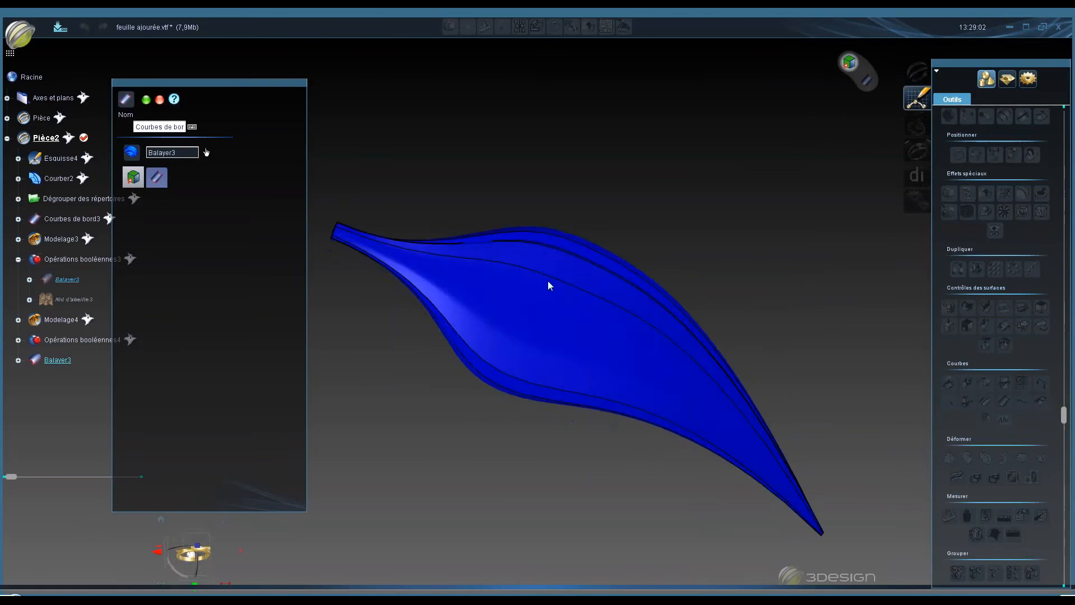
{"action": "middle_click_drag", "start_coordinate": [548, 280], "coordinate": [569, 220]}
{"action": "middle_click_drag", "start_coordinate": [532, 303], "coordinate": [620, 197]}
{"action": "middle_click_drag", "start_coordinate": [526, 359], "coordinate": [548, 311]}
{"action": "middle_click_drag", "start_coordinate": [479, 472], "coordinate": [593, 235]}
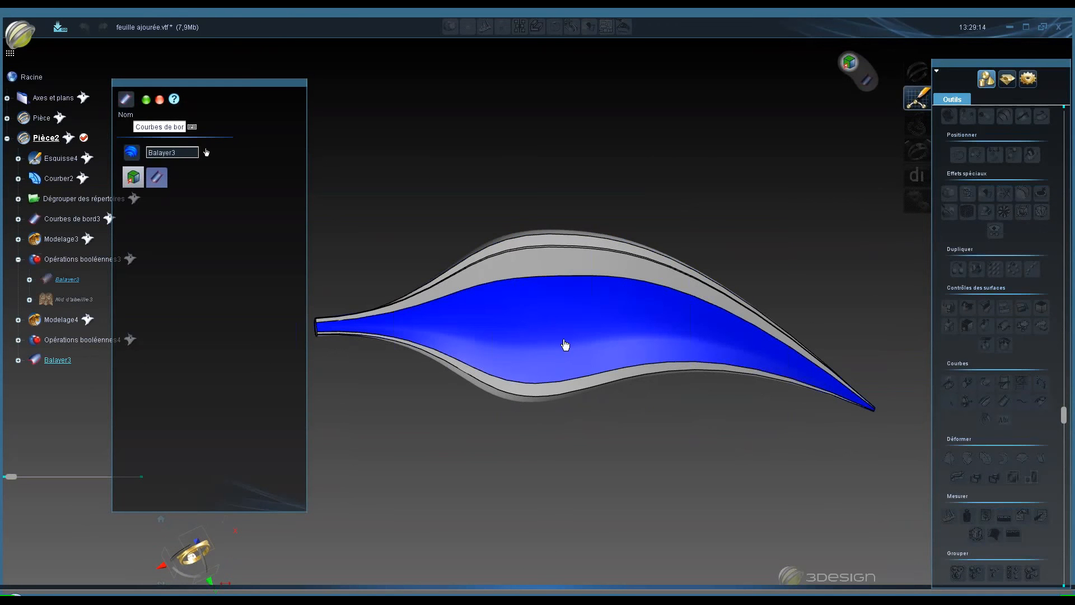
{"action": "scroll", "coordinate": [536, 188], "scroll_direction": "up", "scroll_amount": 6}
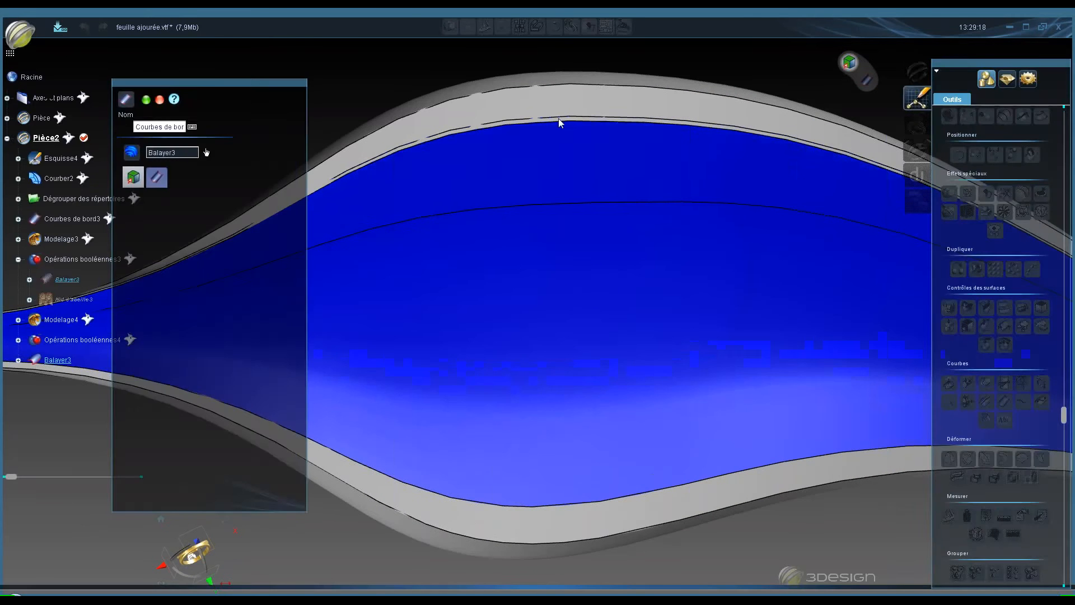
{"action": "middle_click_drag", "start_coordinate": [558, 118], "coordinate": [553, 184]}
{"action": "scroll", "coordinate": [559, 119], "scroll_direction": "up", "scroll_amount": 3}
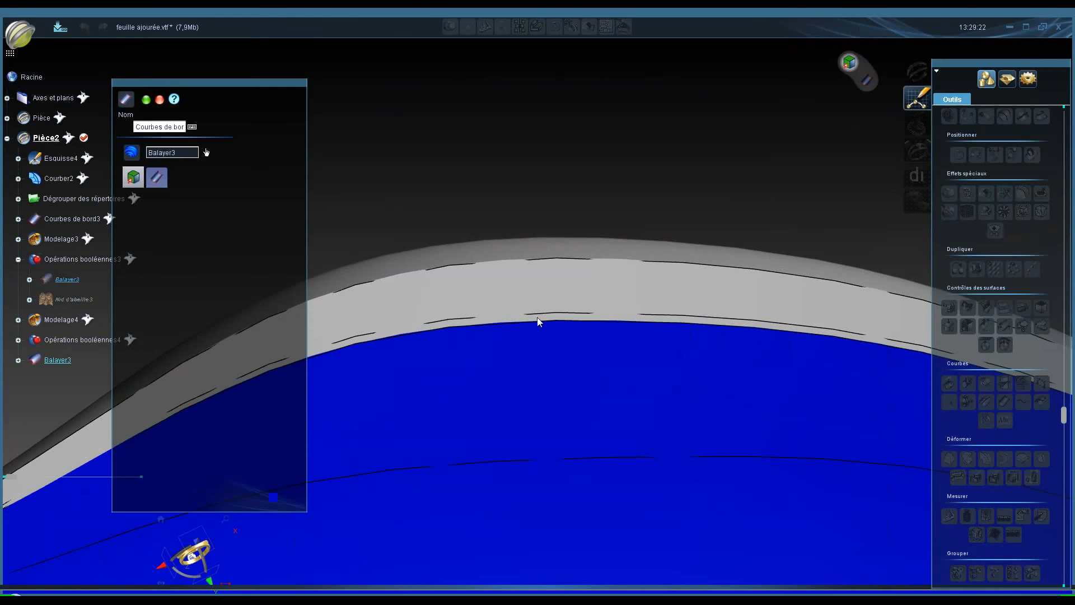
{"action": "scroll", "coordinate": [536, 317], "scroll_direction": "up", "scroll_amount": 4}
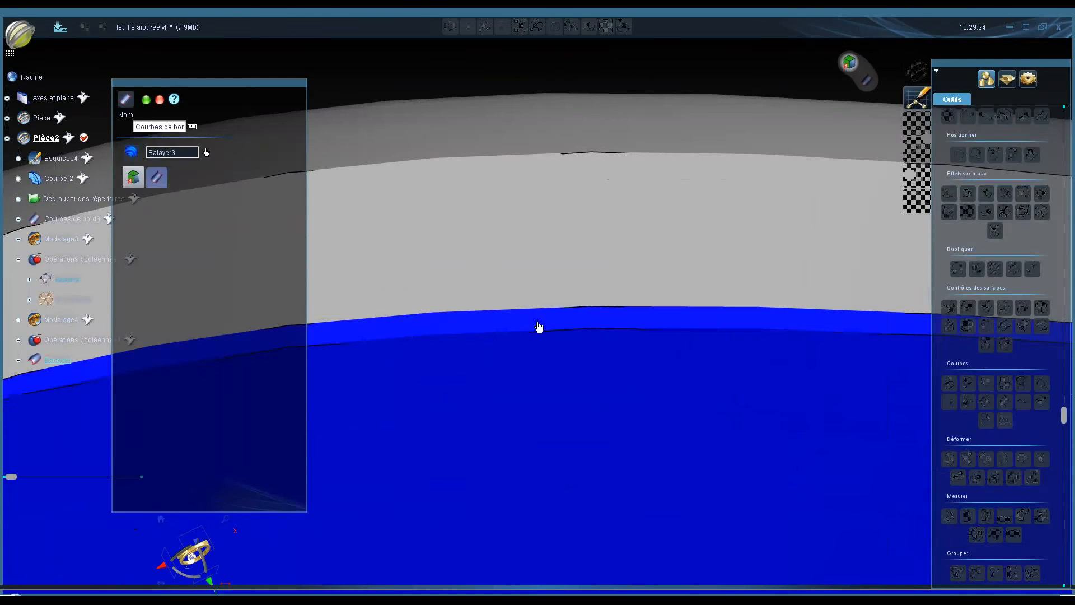
{"action": "middle_click_drag", "start_coordinate": [537, 327], "coordinate": [563, 266]}
{"action": "scroll", "coordinate": [564, 266], "scroll_direction": "down", "scroll_amount": 8}
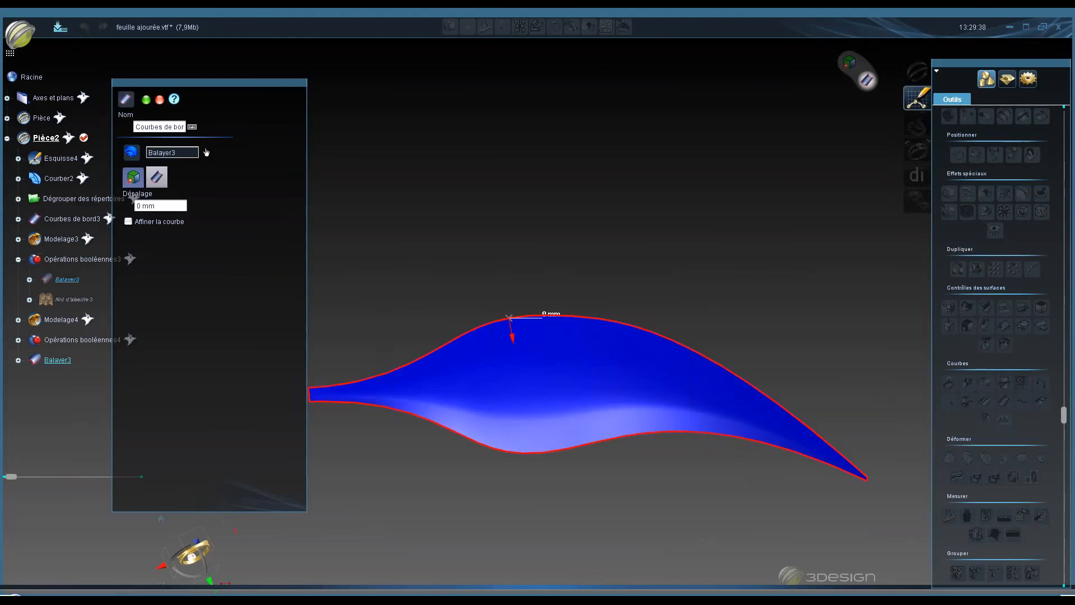
{"action": "left_click_drag", "start_coordinate": [511, 337], "coordinate": [513, 351]}
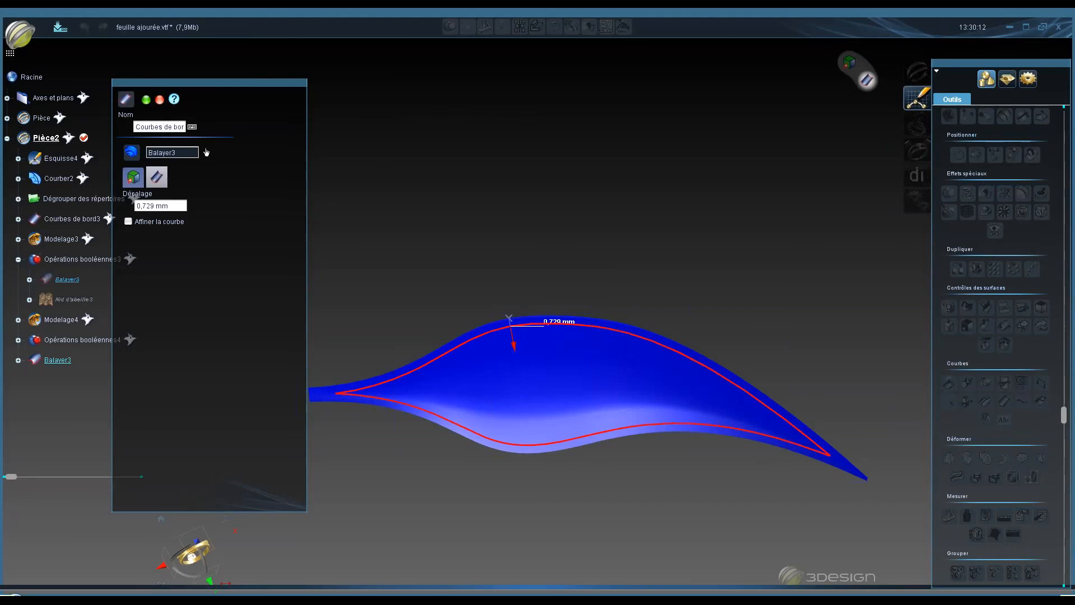
{"action": "left_click", "coordinate": [159, 100]}
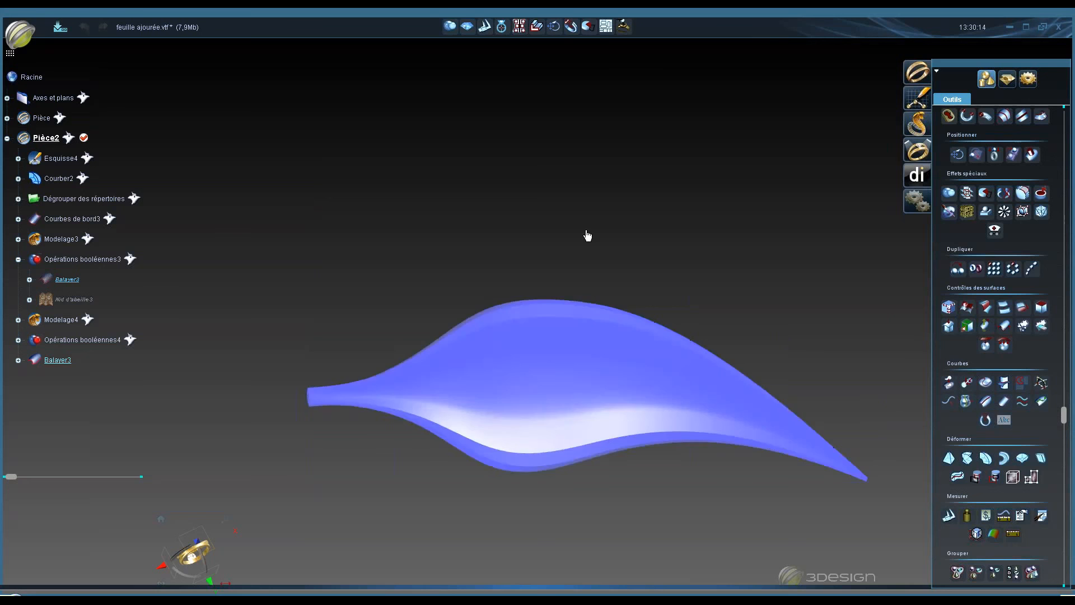
- Start a new document without saving the leaf, and open the Alliance.vtf ring file
{"action": "left_click", "coordinate": [19, 33]}
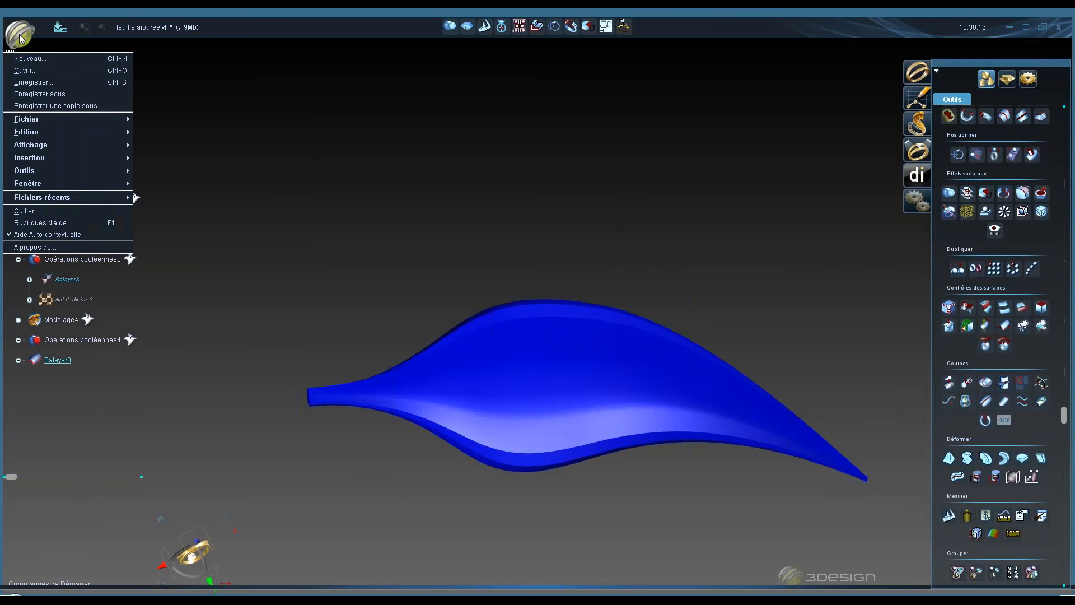
{"action": "left_click", "coordinate": [27, 62]}
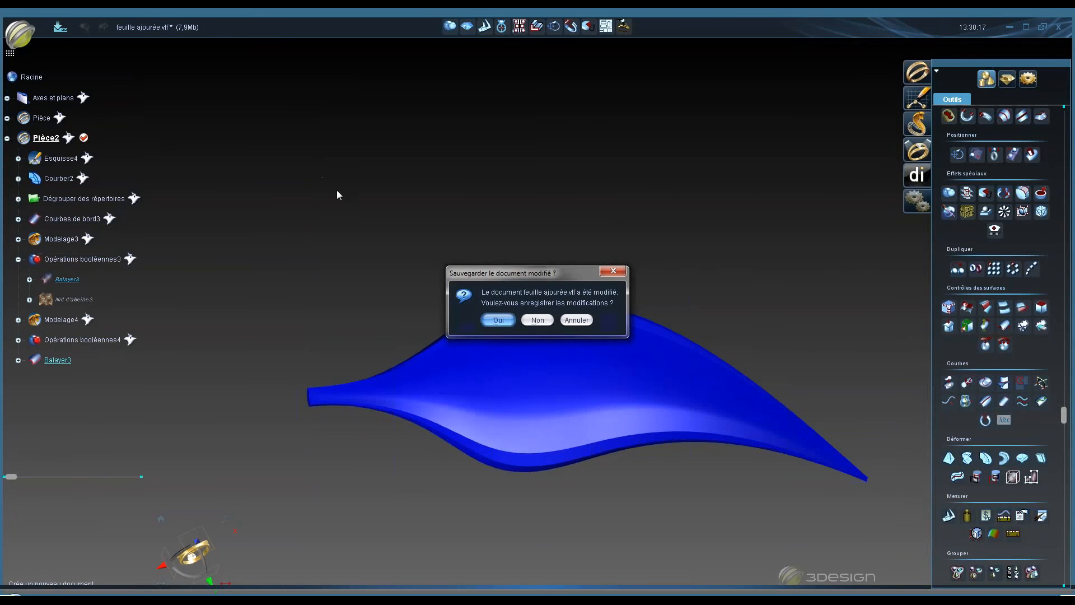
{"action": "left_click", "coordinate": [537, 320]}
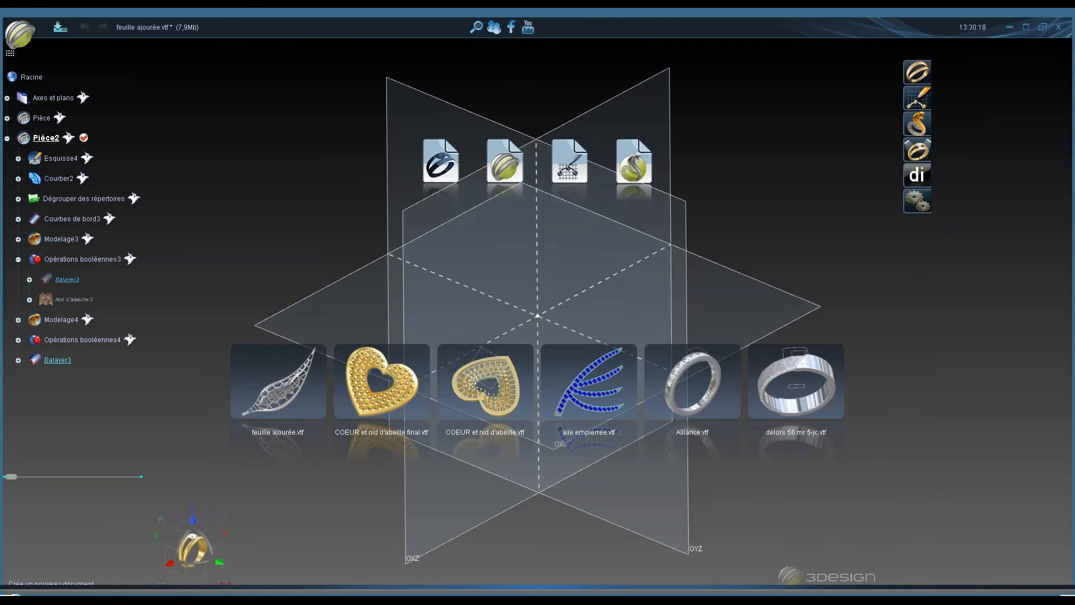
{"action": "left_click", "coordinate": [709, 391]}
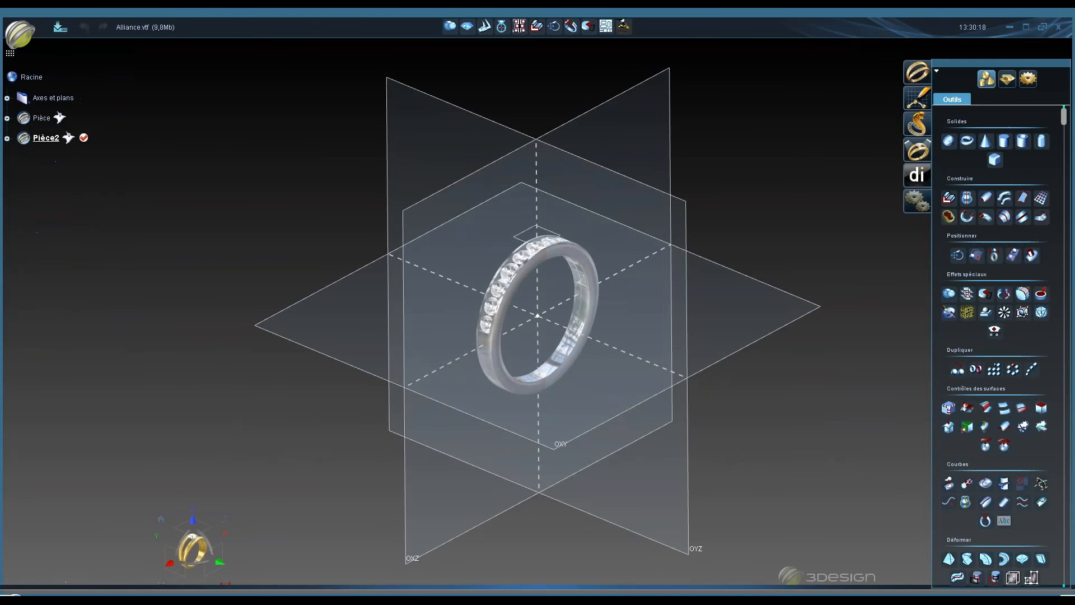
- Expand the Pièce2 tree and hide the other elements to show only the Assistant Balayage2 ring band
{"action": "left_click", "coordinate": [7, 137]}
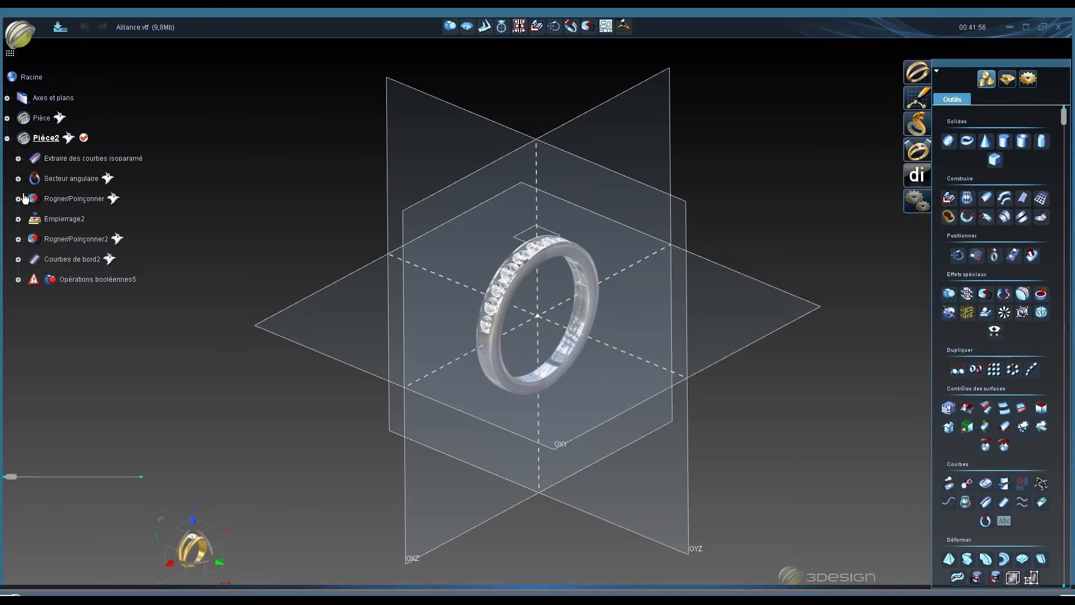
{"action": "left_click", "coordinate": [18, 179]}
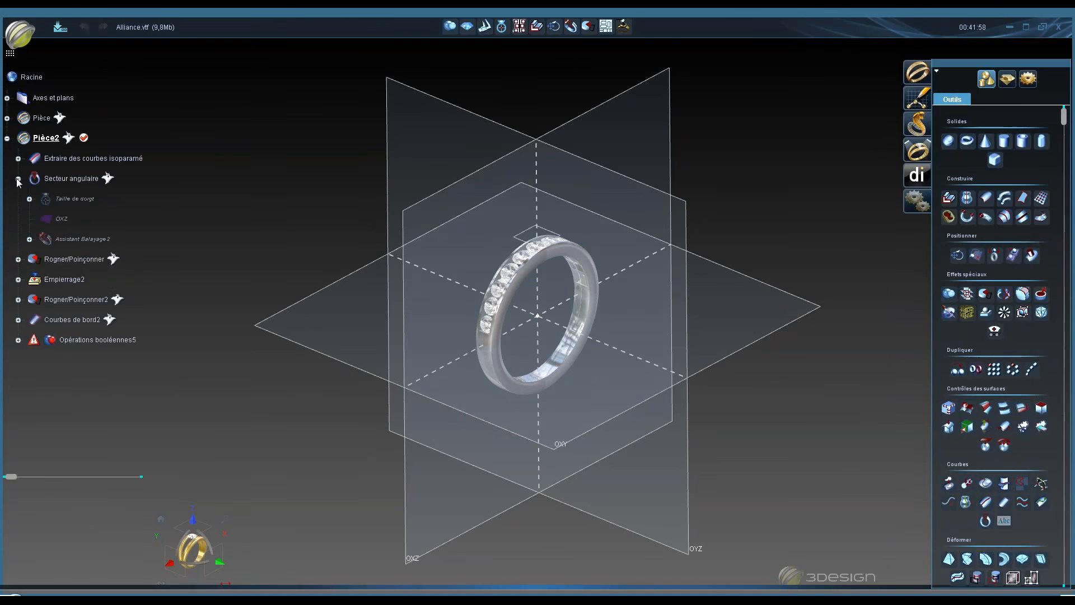
{"action": "right_click", "coordinate": [83, 240]}
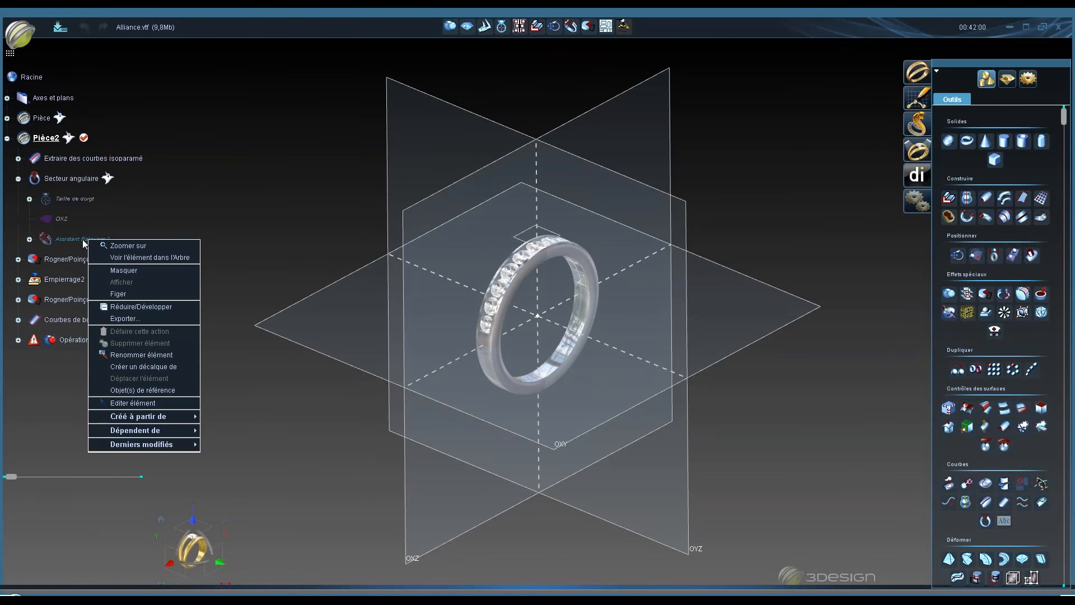
{"action": "left_click", "coordinate": [172, 400]}
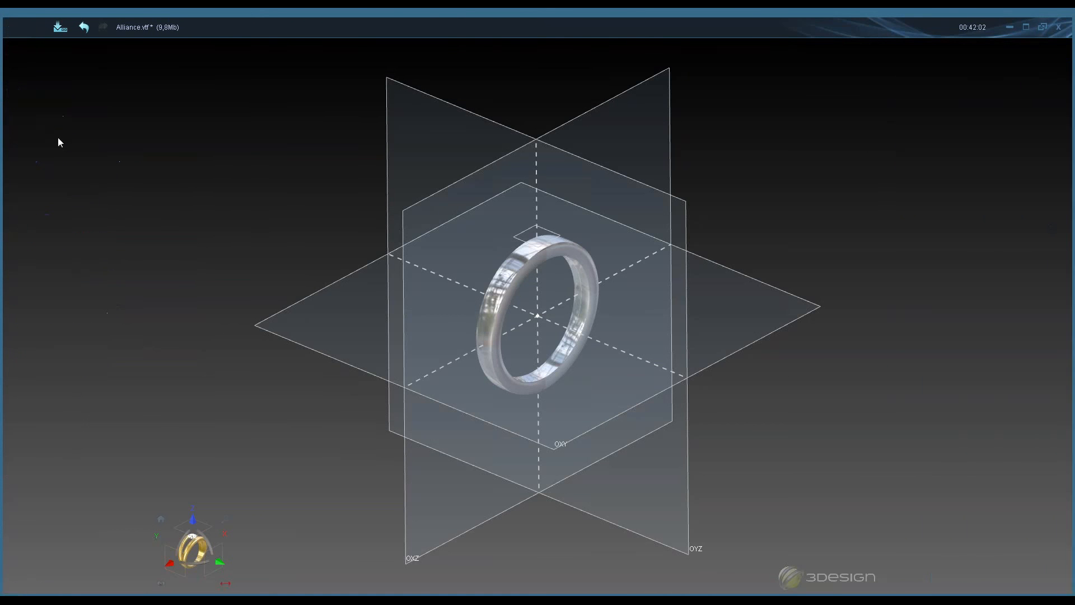
{"action": "right_click", "coordinate": [60, 139]}
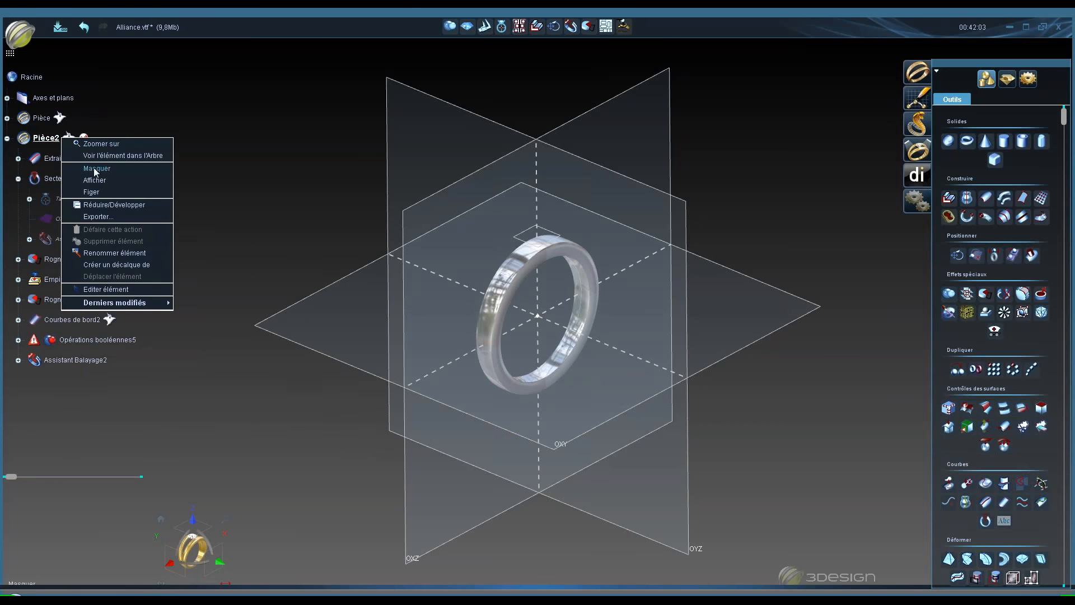
{"action": "left_click", "coordinate": [96, 169]}
{"action": "right_click", "coordinate": [83, 365]}
{"action": "left_click", "coordinate": [113, 403]}
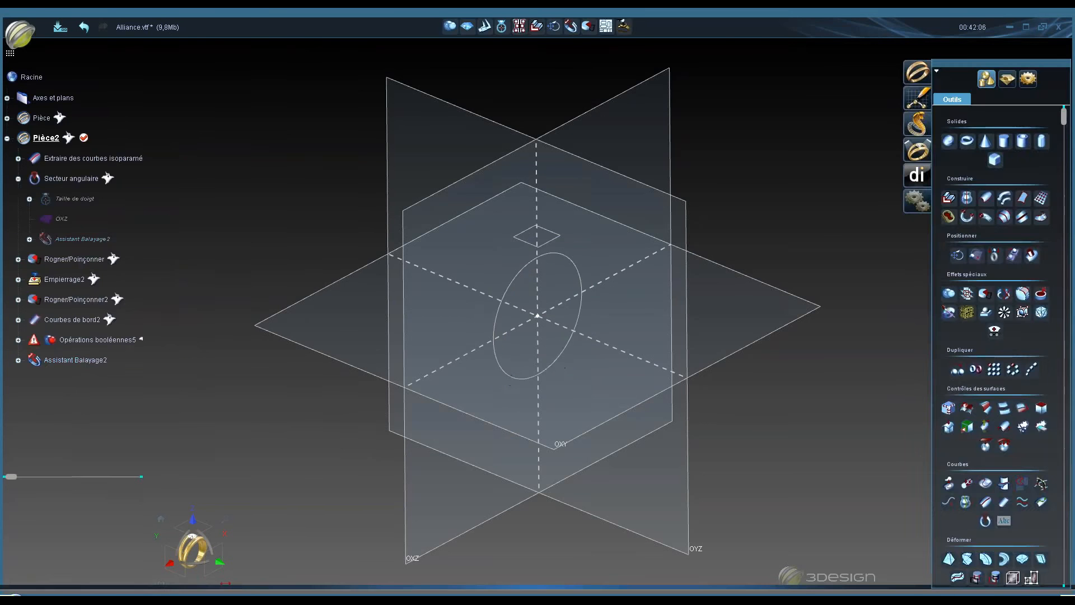
- Open the Assistant Balayage2 sweep for editing and validate it
{"action": "scroll", "coordinate": [515, 283], "scroll_direction": "up", "scroll_amount": 3}
{"action": "double_click", "coordinate": [457, 296]}
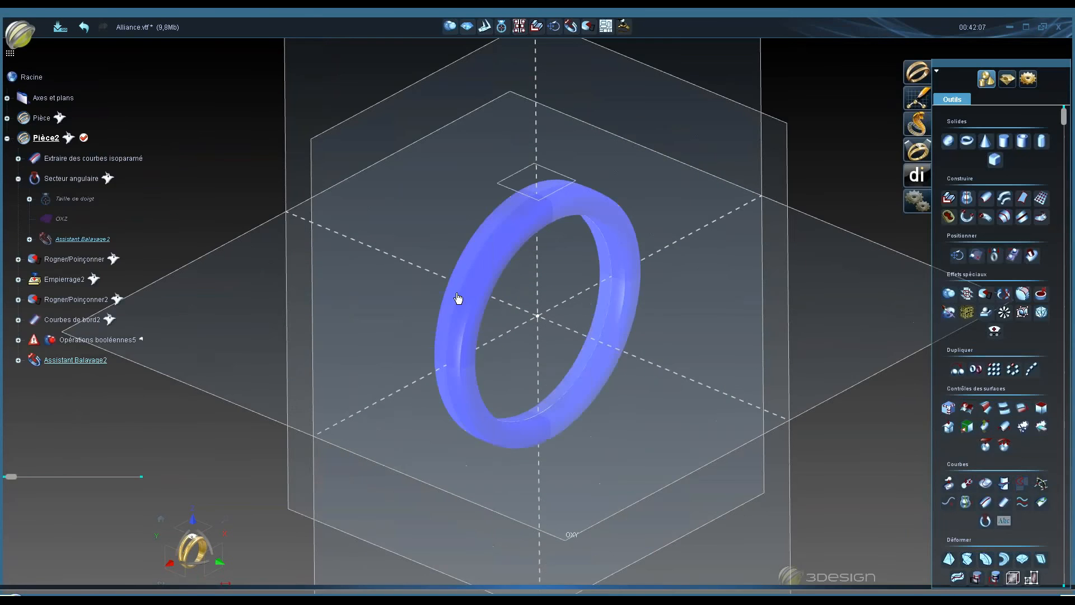
{"action": "left_click", "coordinate": [131, 197]}
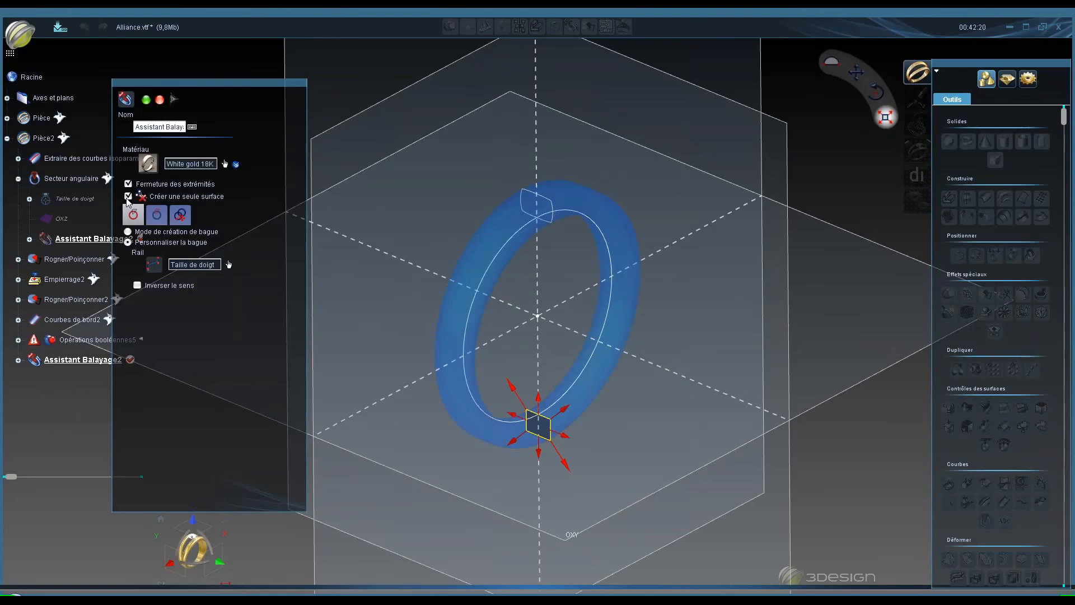
{"action": "left_click_drag", "start_coordinate": [269, 84], "coordinate": [353, 93]}
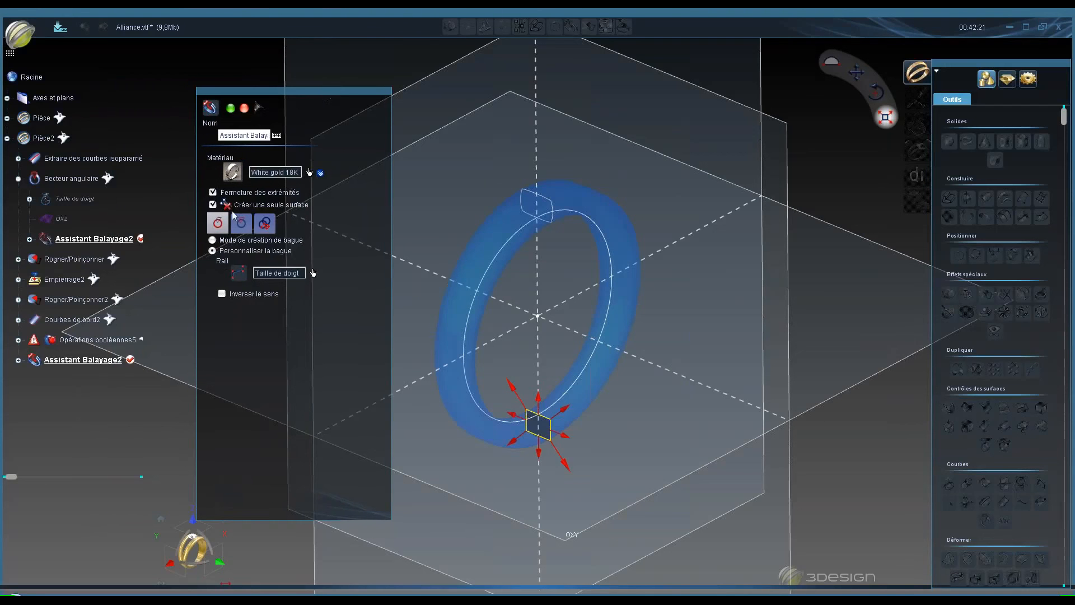
{"action": "left_click", "coordinate": [232, 108]}
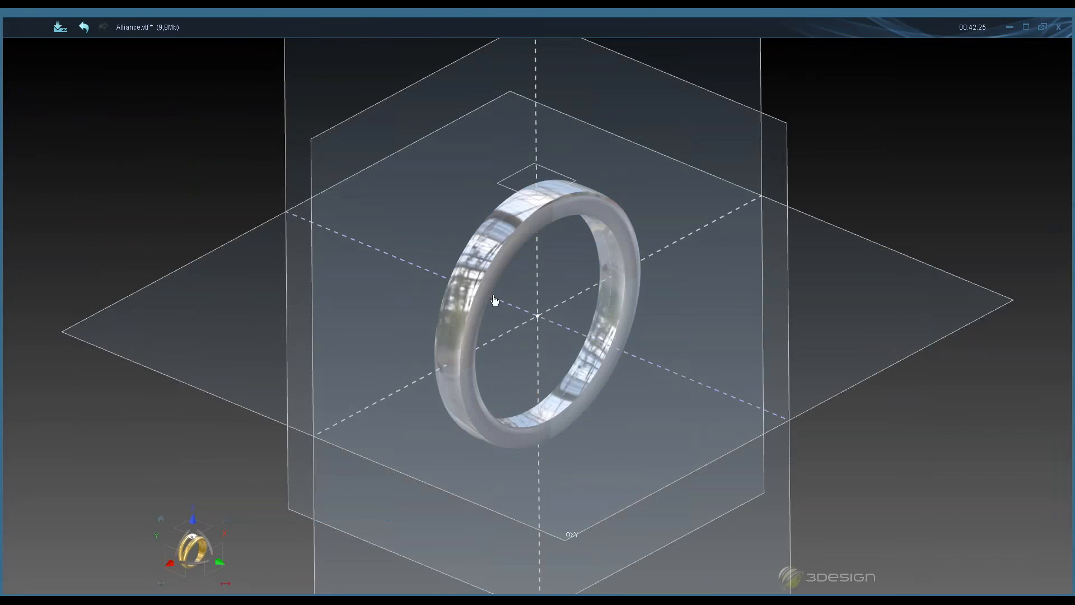
- Try extracting an isoparametric curve around the ring band, then cancel the command
{"action": "left_click", "coordinate": [475, 294]}
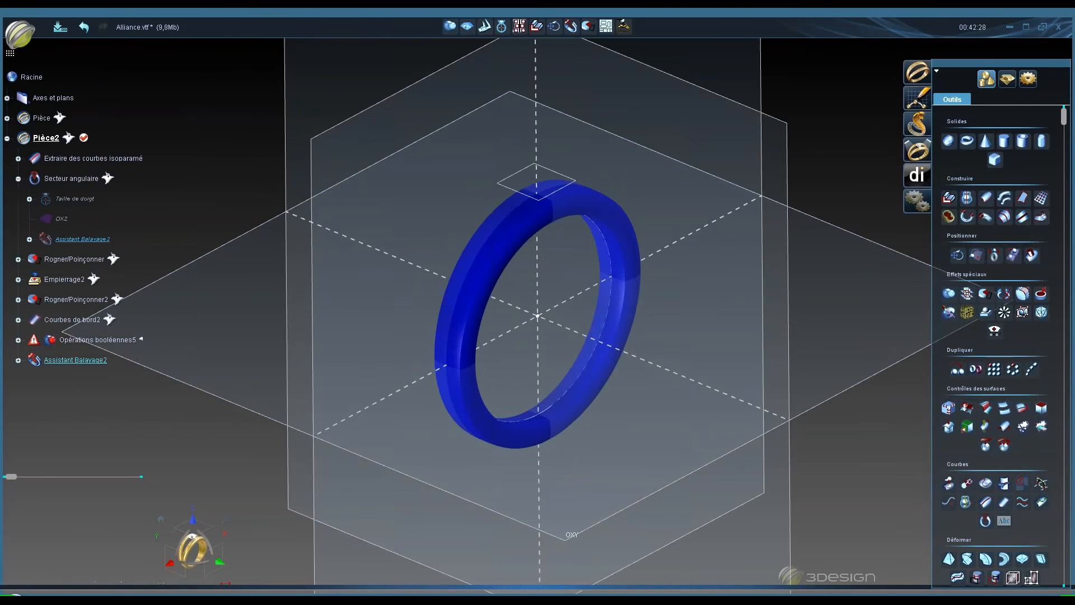
{"action": "left_click", "coordinate": [986, 502]}
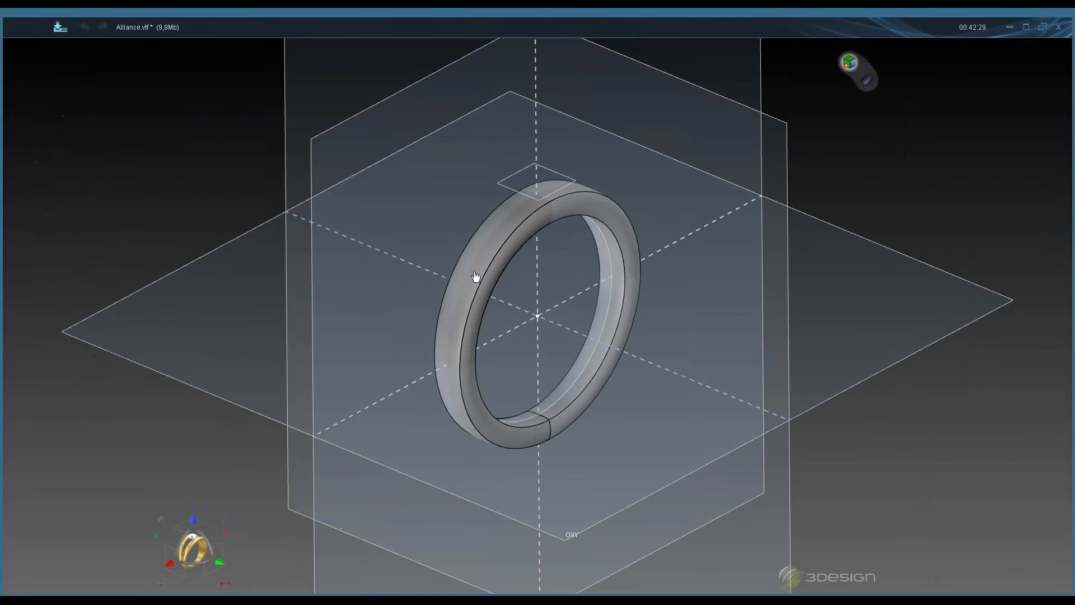
{"action": "left_click", "coordinate": [475, 275]}
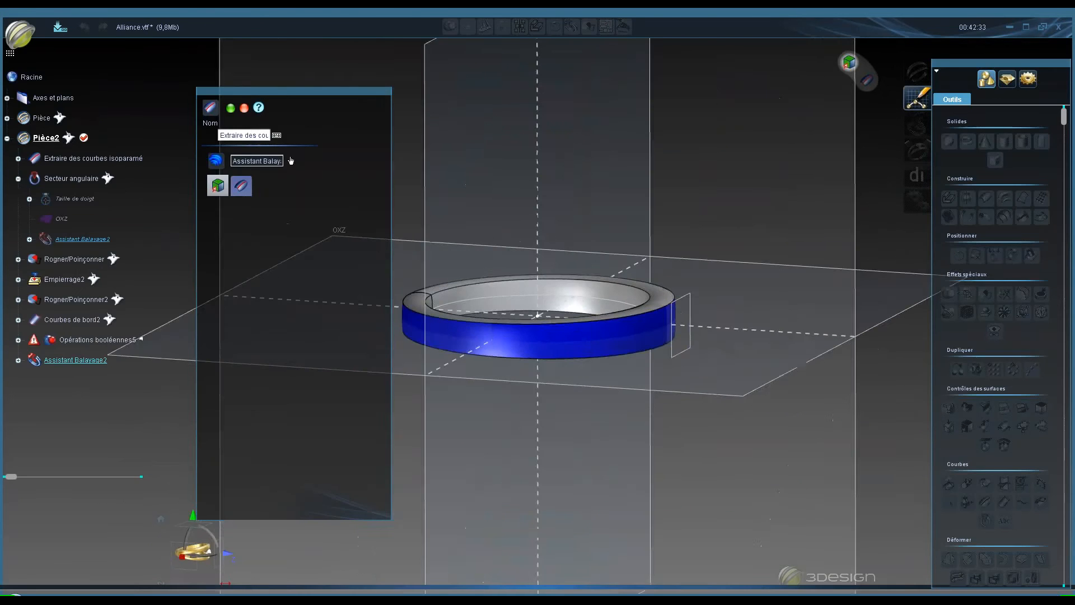
{"action": "middle_click_drag", "start_coordinate": [504, 343], "coordinate": [424, 359]}
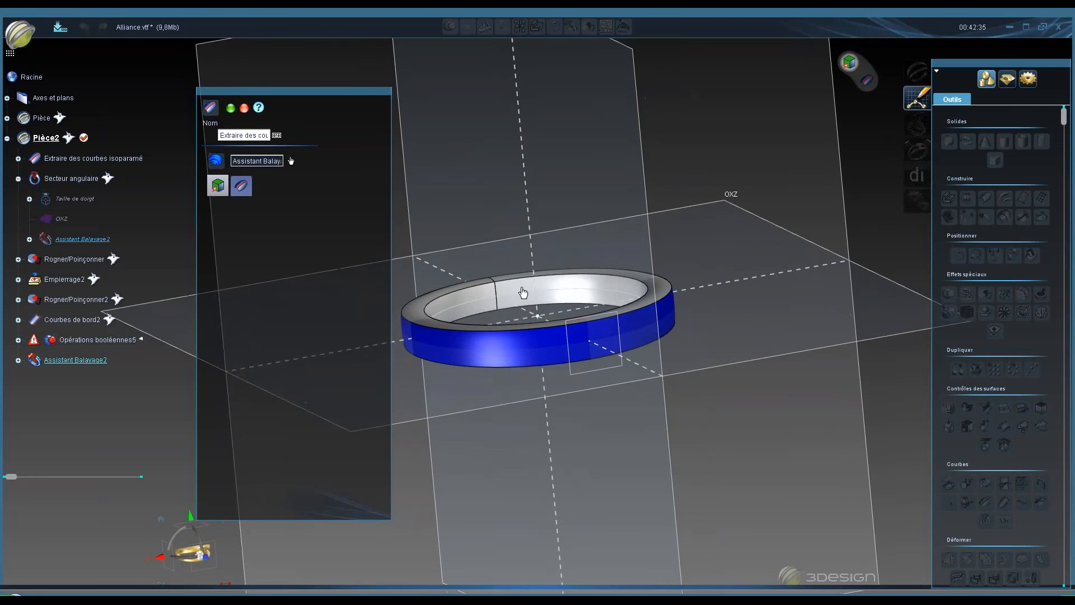
{"action": "left_click", "coordinate": [241, 187]}
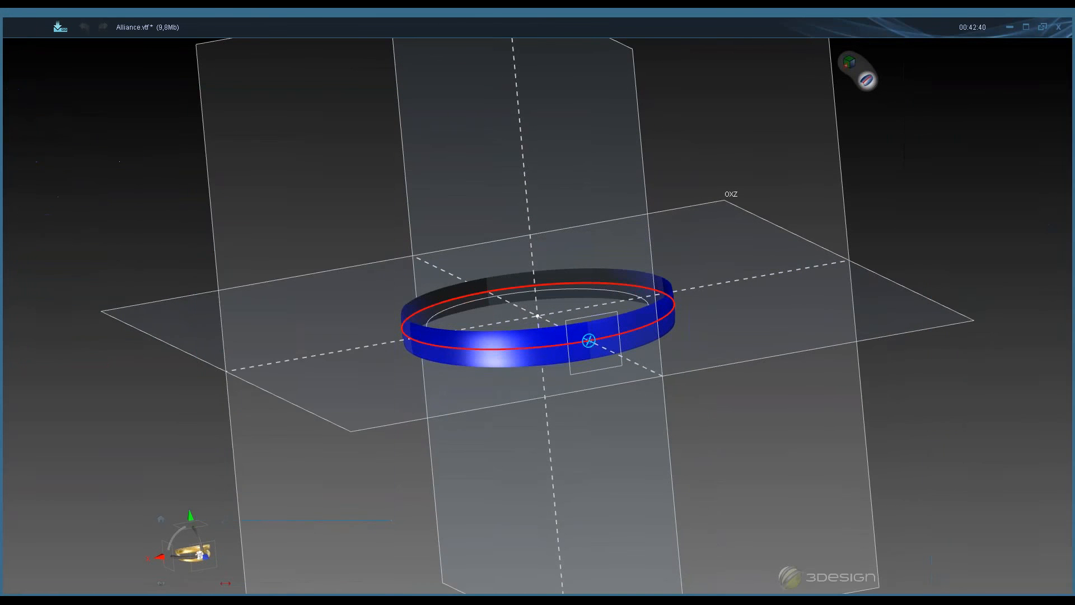
{"action": "left_click", "coordinate": [244, 108]}
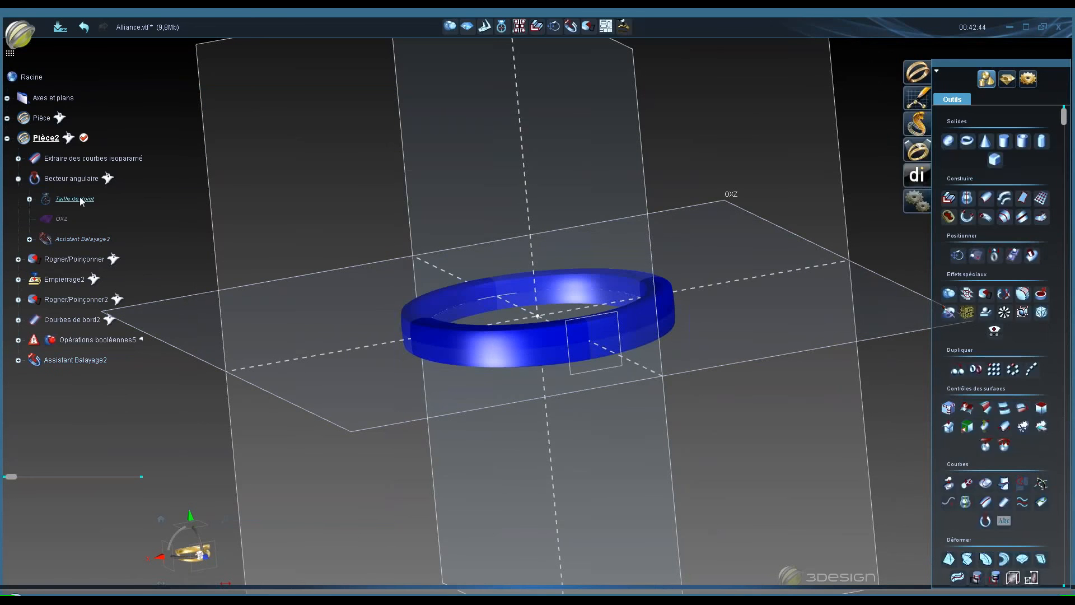
- Review the Taille de doigt, Balayer, Morphing par tranches and Corps de bague tools, cancelling each one
{"action": "left_click", "coordinate": [529, 327]}
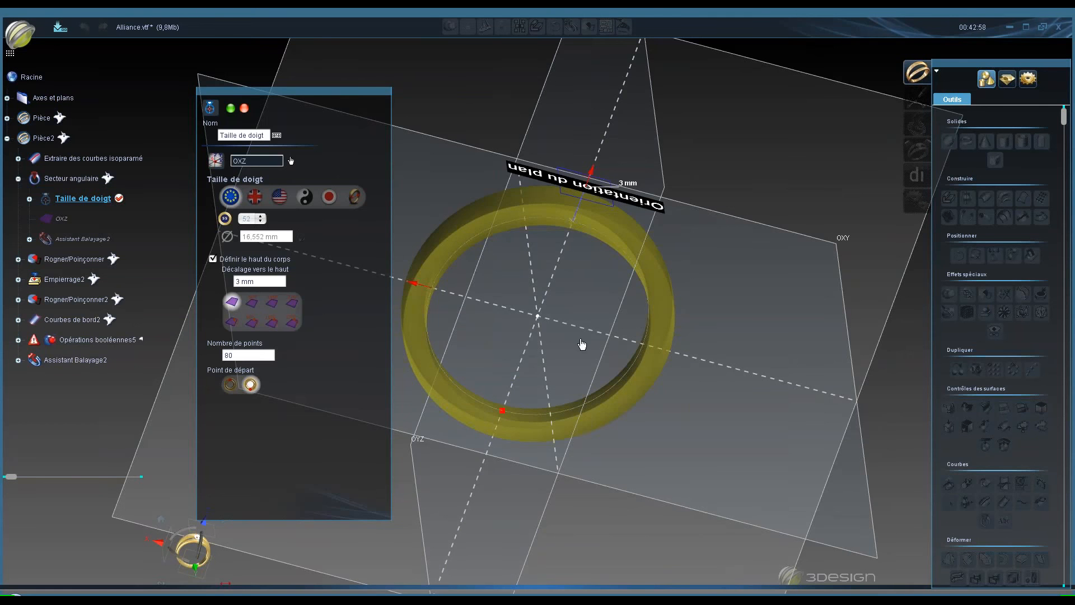
{"action": "left_click", "coordinate": [244, 108]}
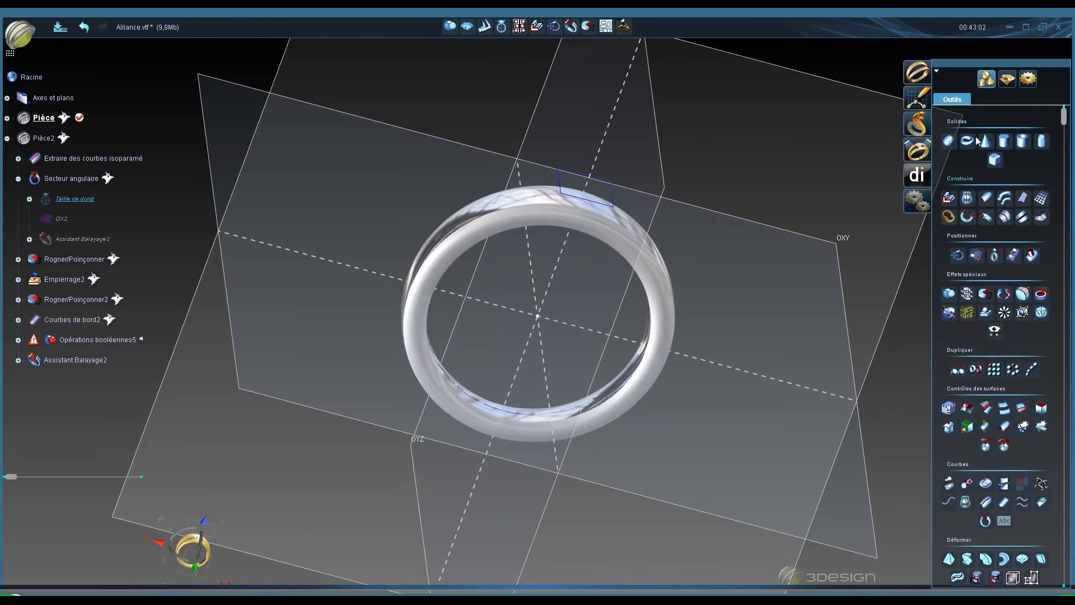
{"action": "left_click", "coordinate": [984, 200]}
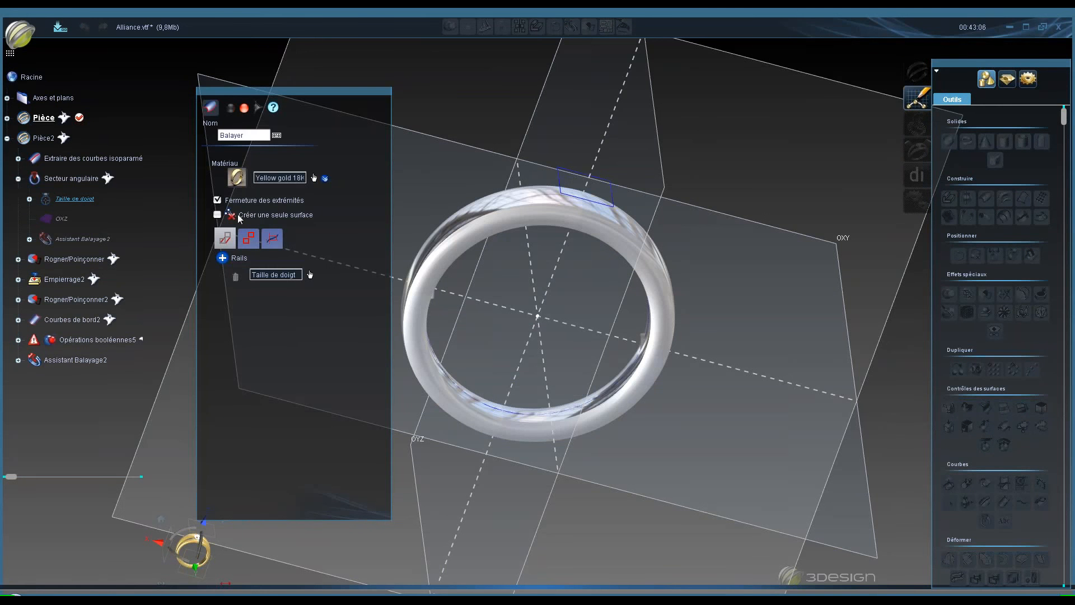
{"action": "left_click", "coordinate": [244, 107]}
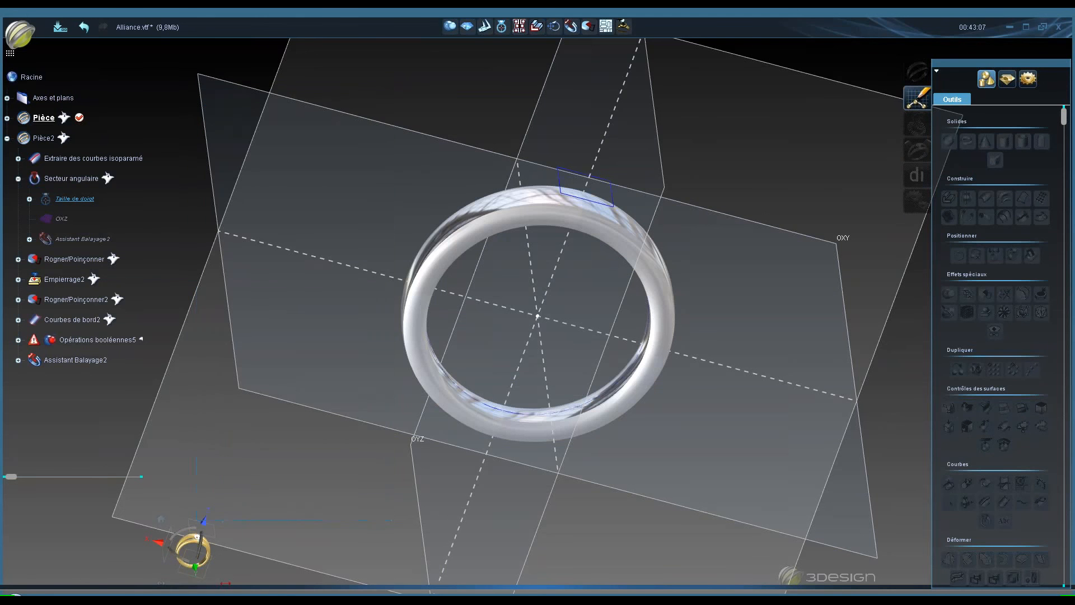
{"action": "left_click", "coordinate": [1002, 218]}
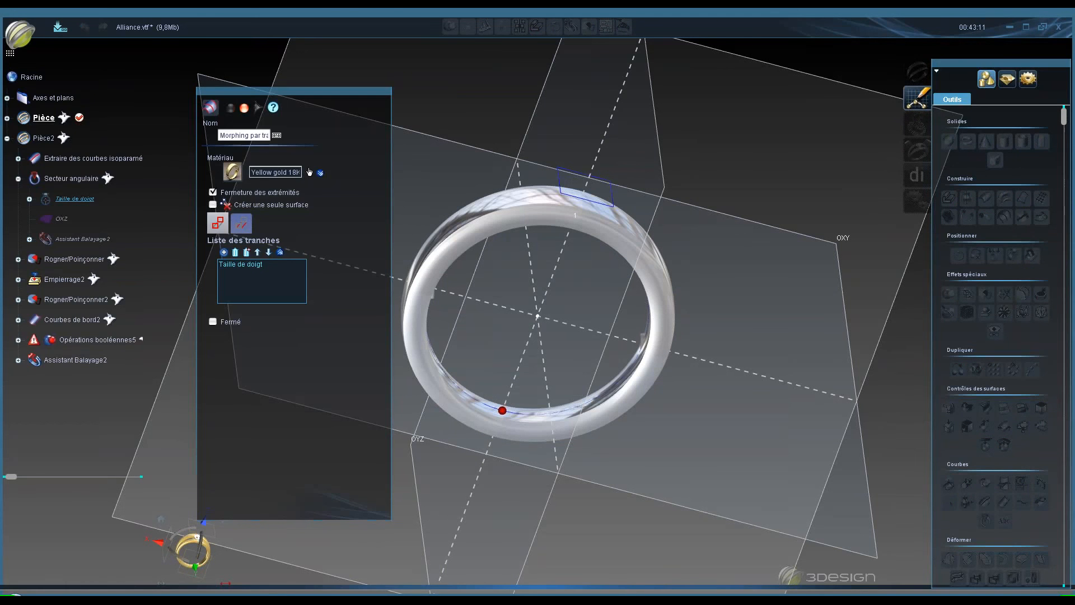
{"action": "left_click", "coordinate": [245, 108]}
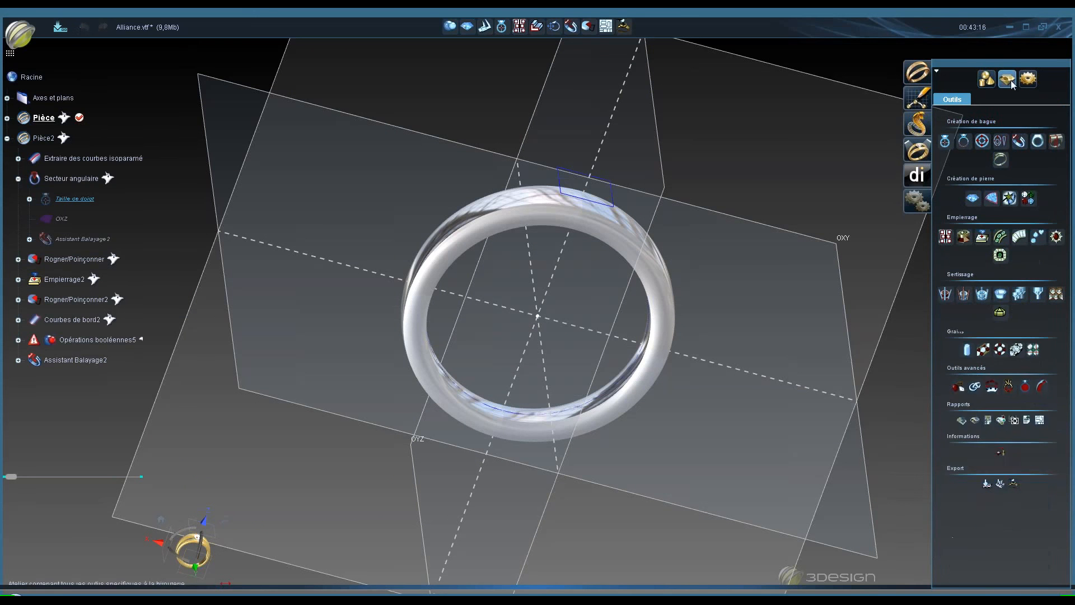
{"action": "left_click", "coordinate": [1003, 143]}
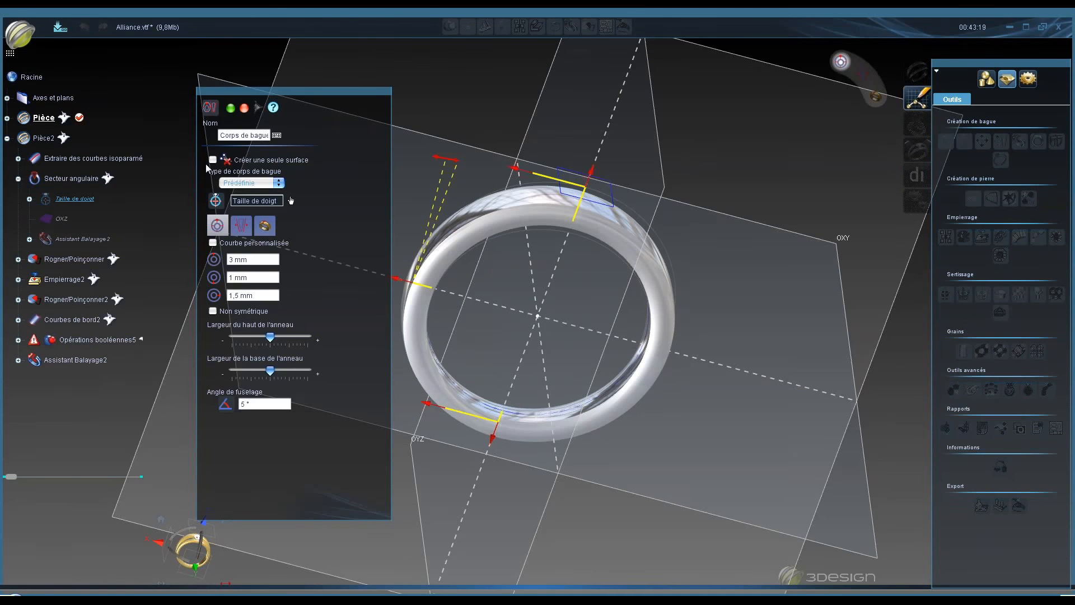
{"action": "left_click", "coordinate": [244, 107]}
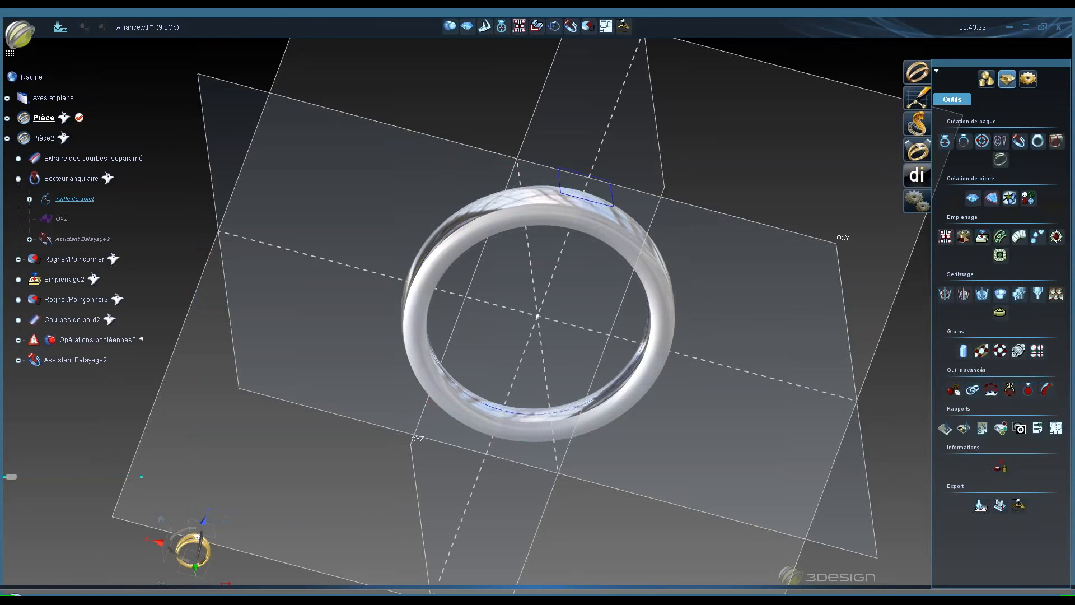